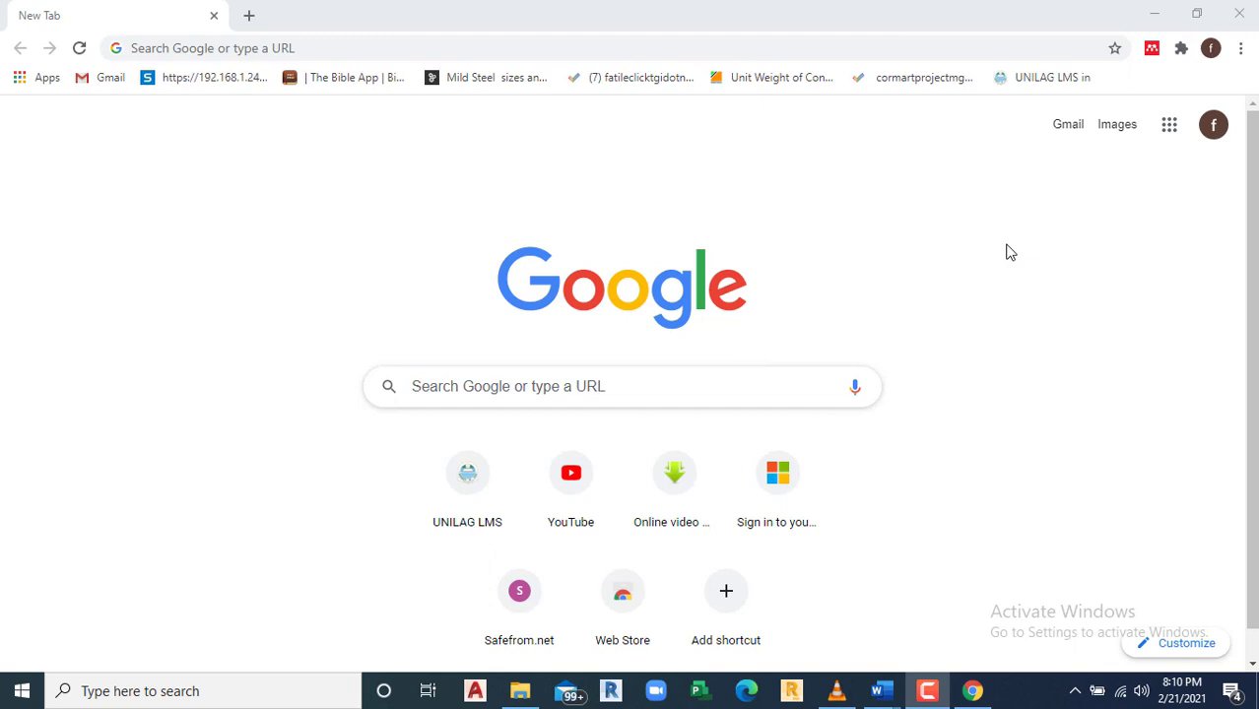
click(536, 386)
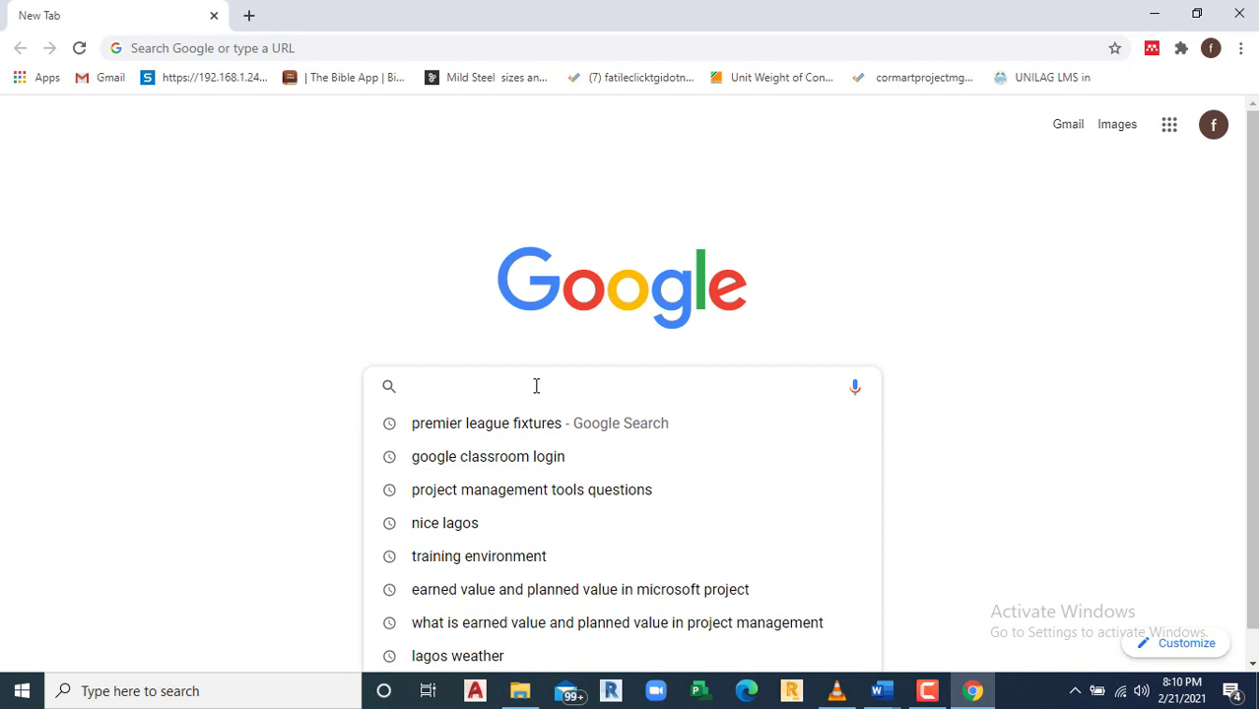
text(www)
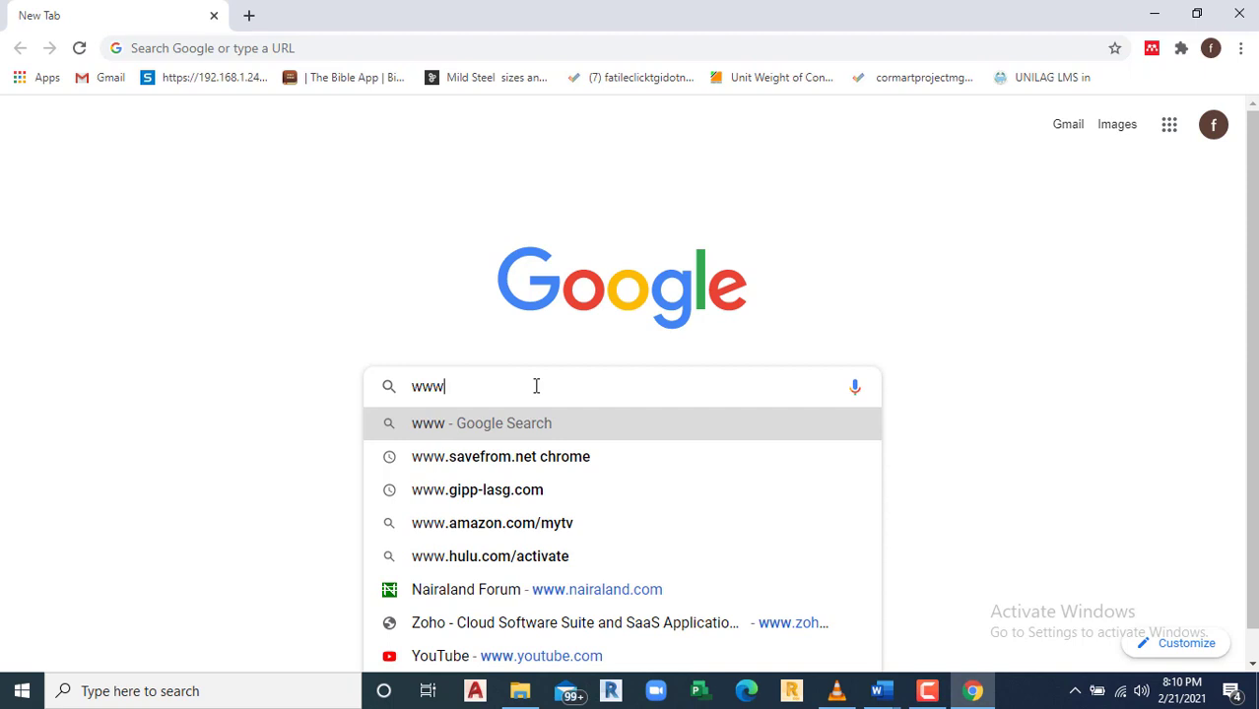
text(.)
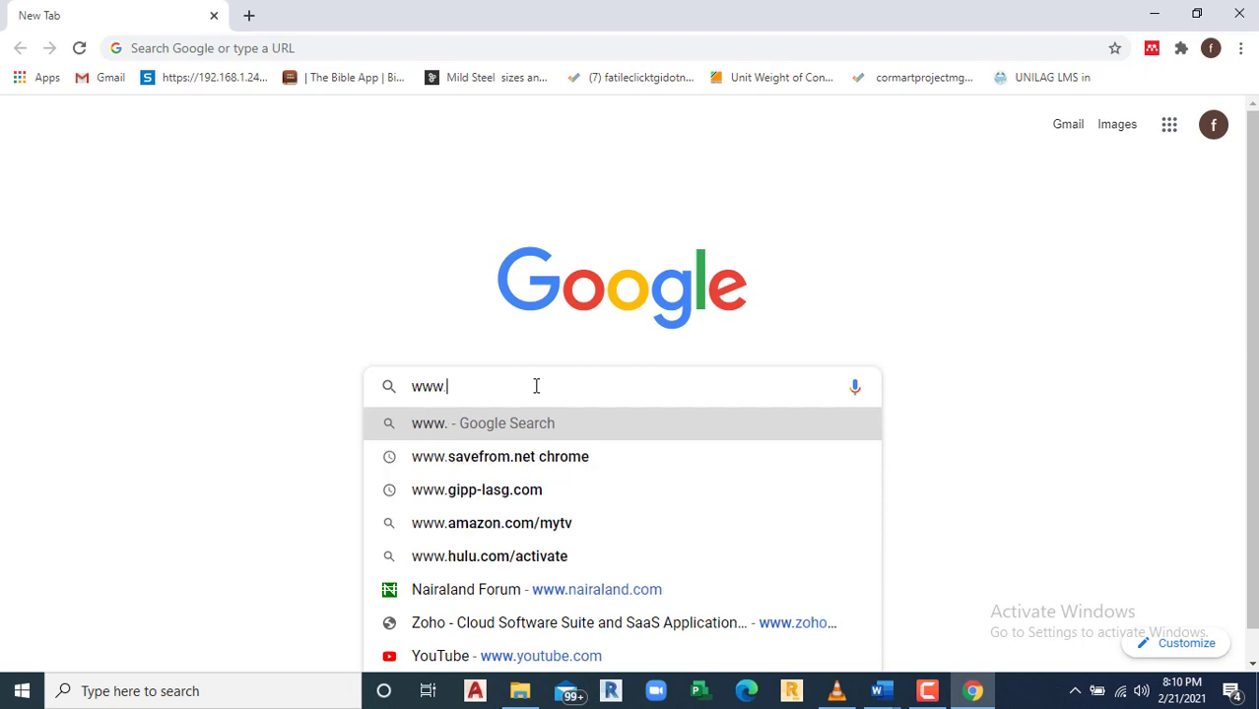
text(zoho)
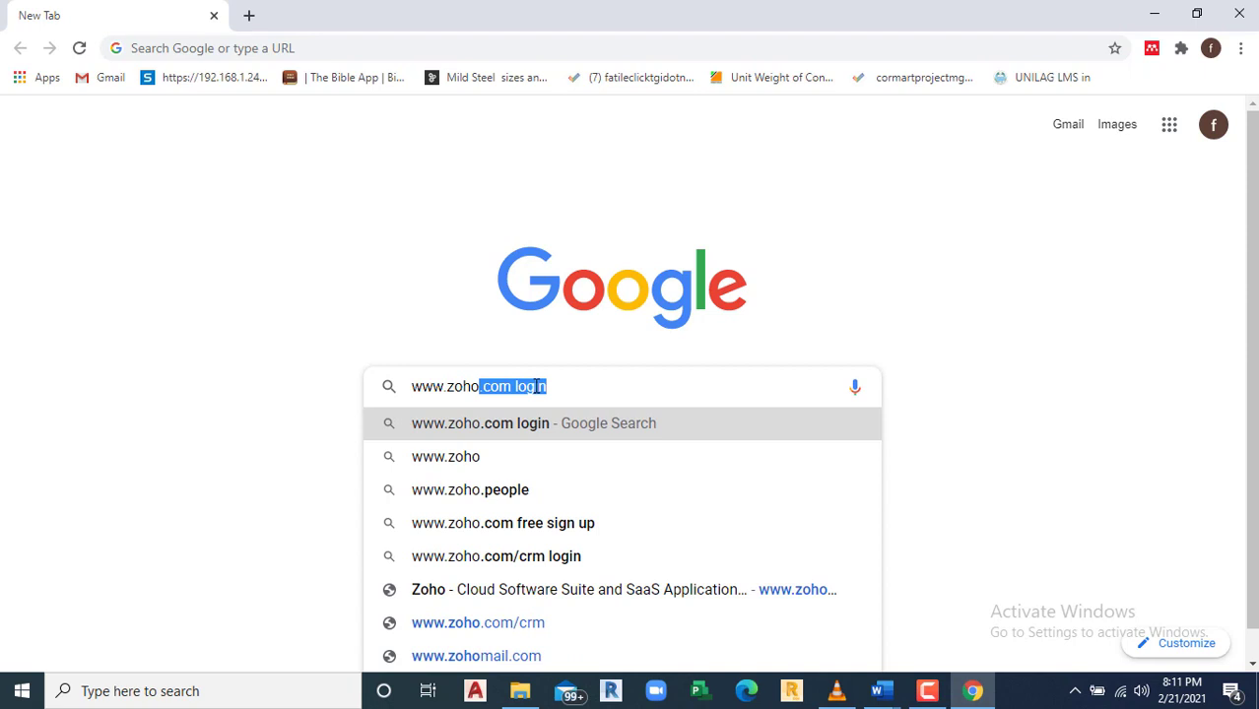
text(.)
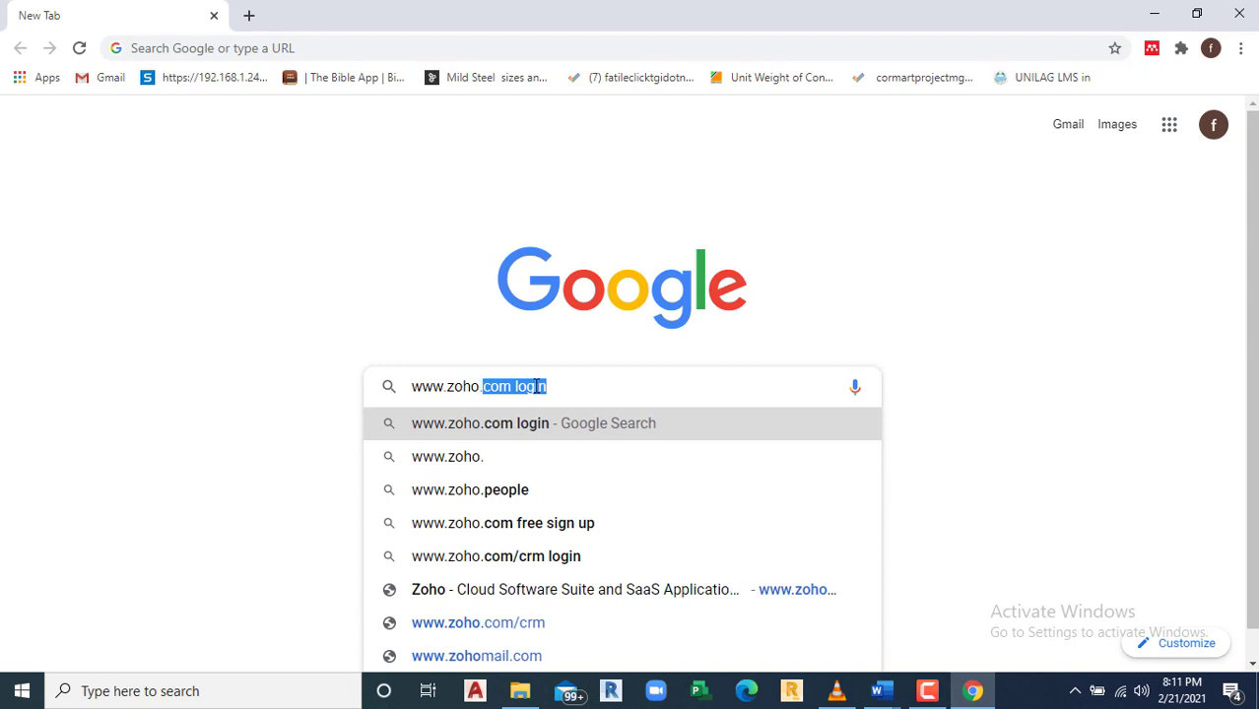
text(project)
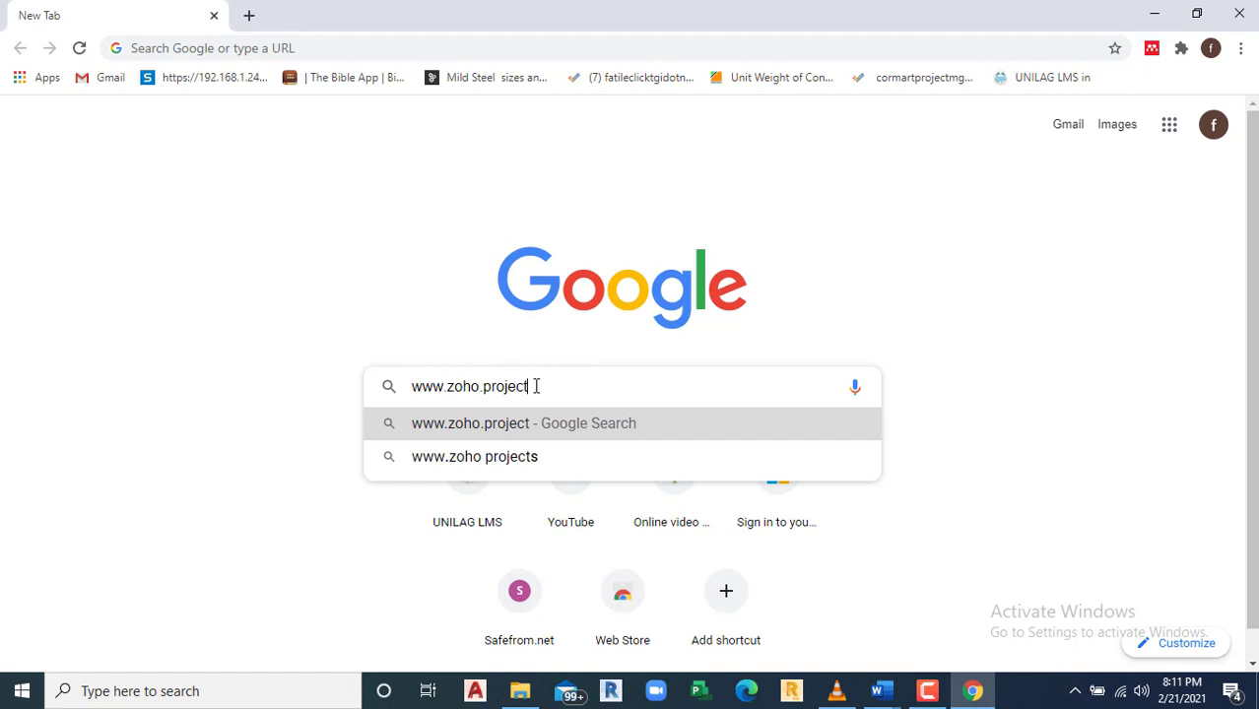
key(Return)
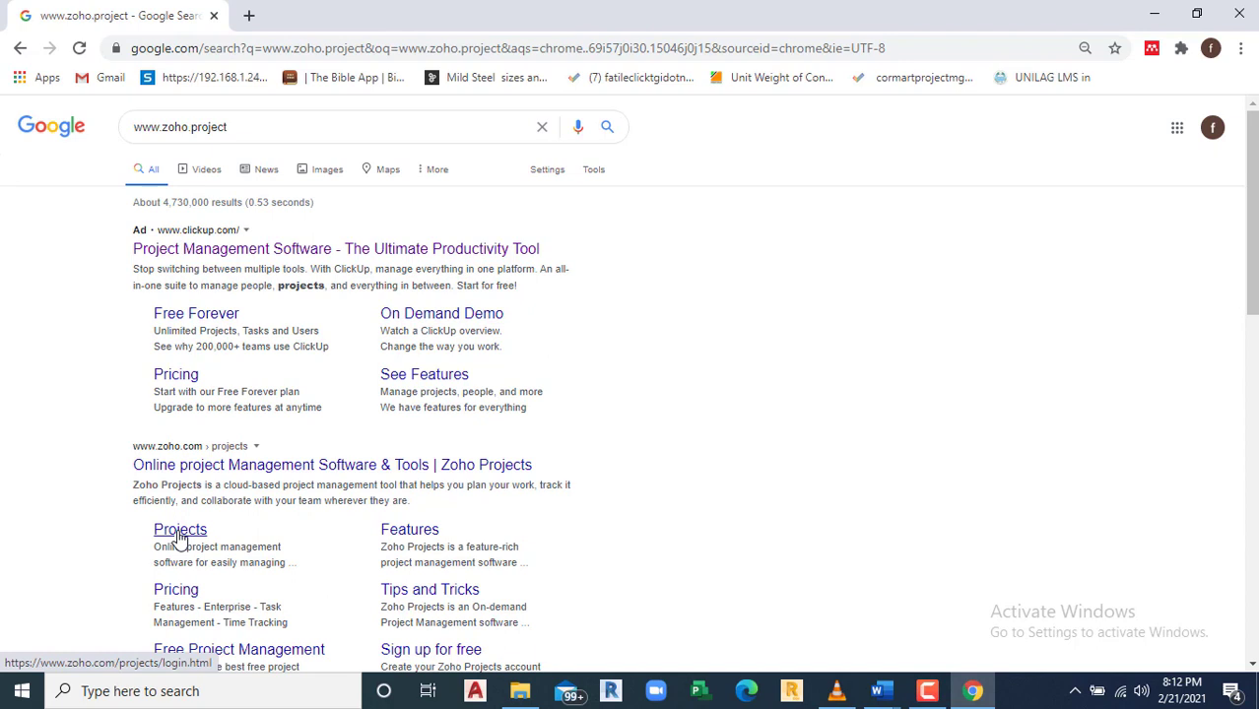
Step: Open the Zoho Projects login page from the Projects sub-link in the results
click(180, 533)
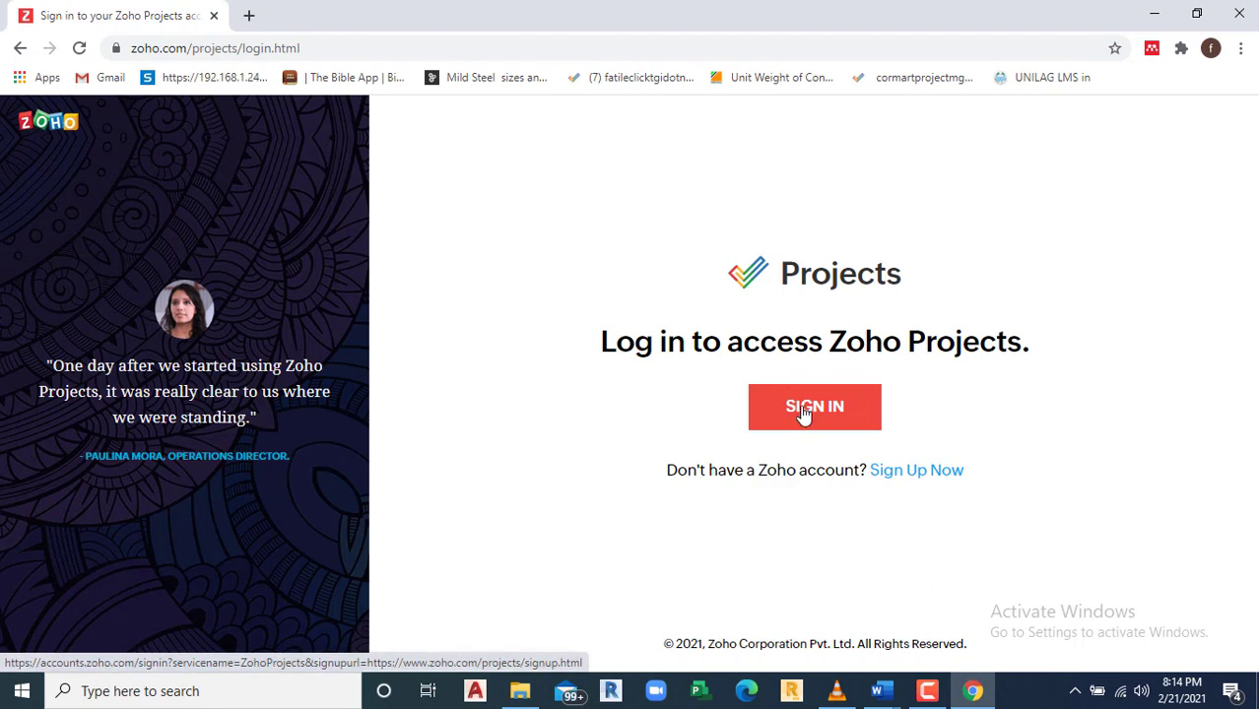
Step: On the sign-up page, enter company name Williamstec consult, the e-mail address and a password
click(912, 477)
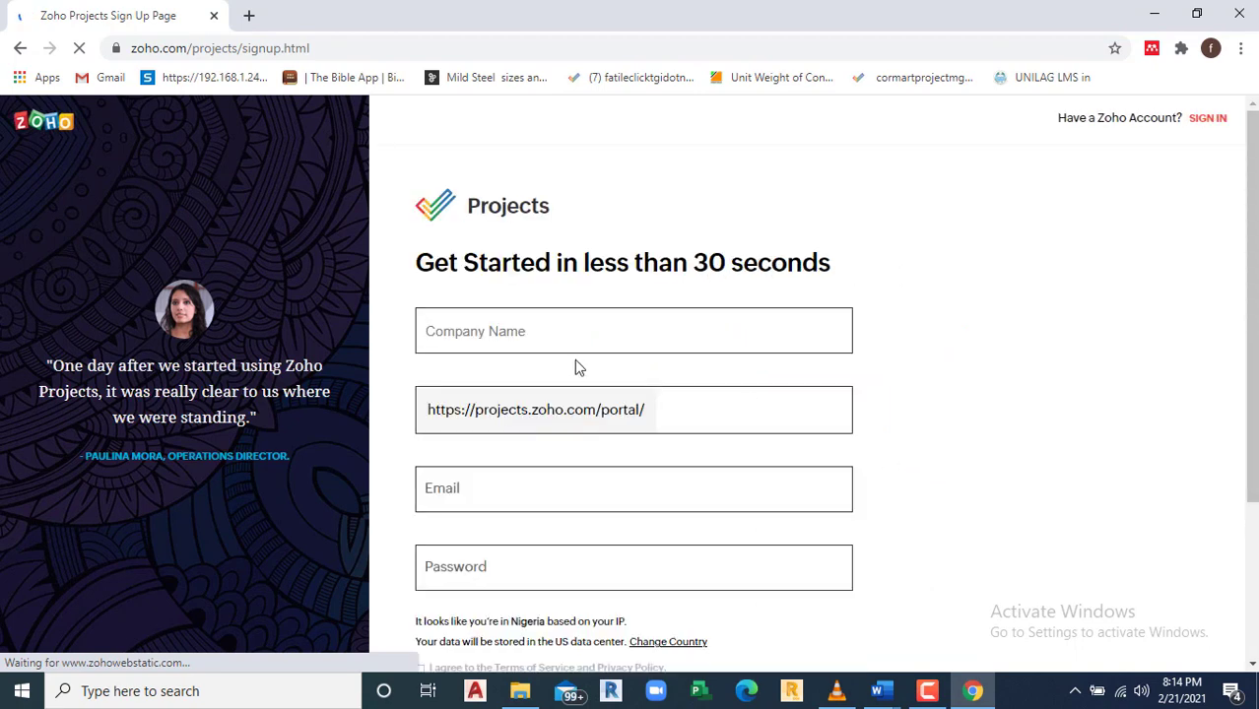
click(548, 333)
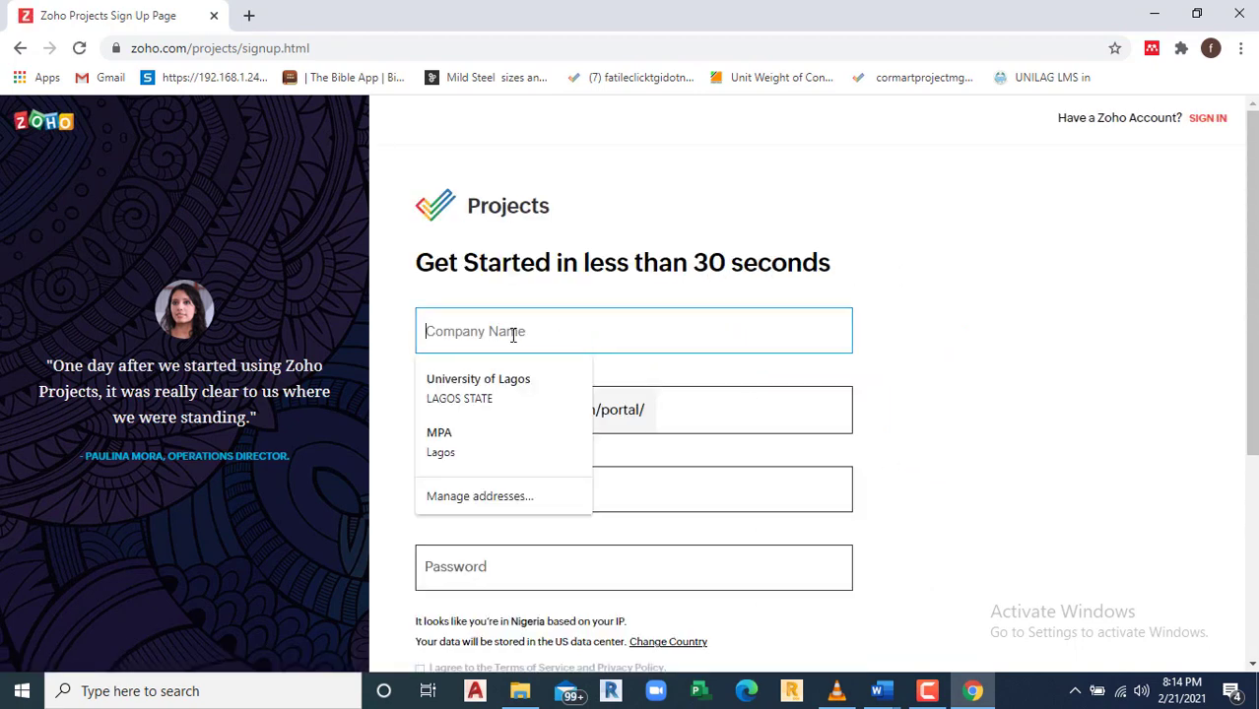
text(W)
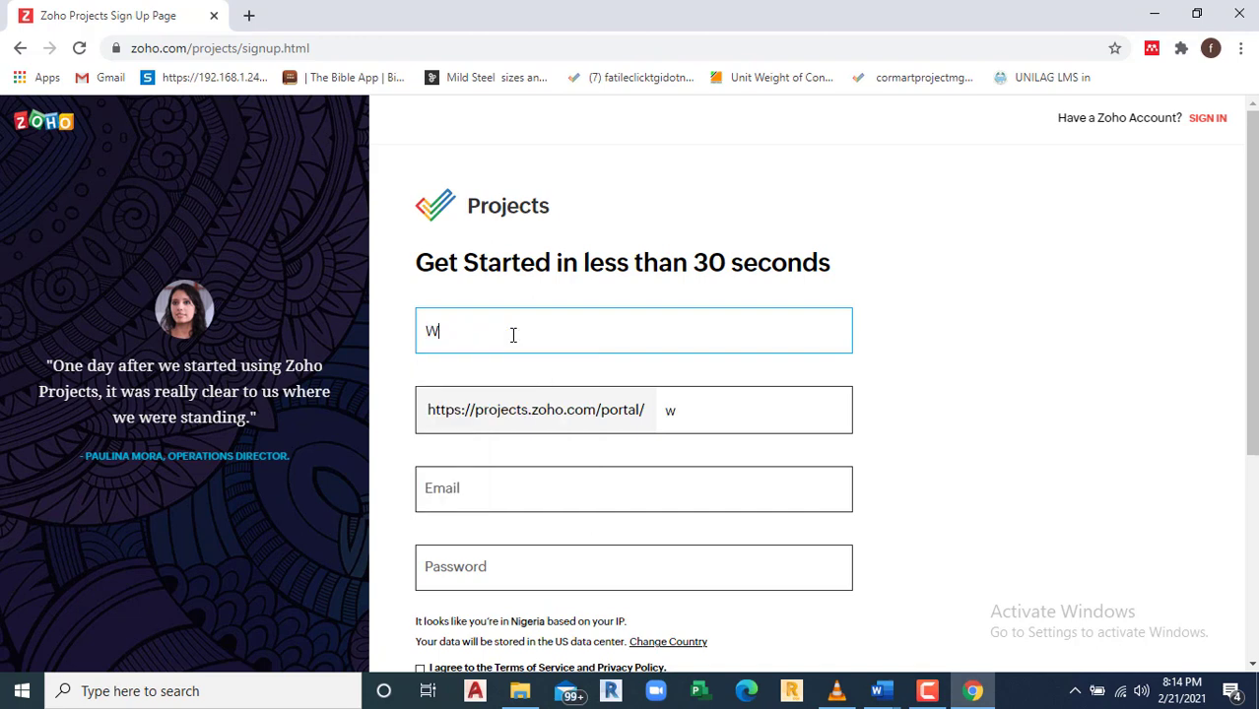
text(illiamstec)
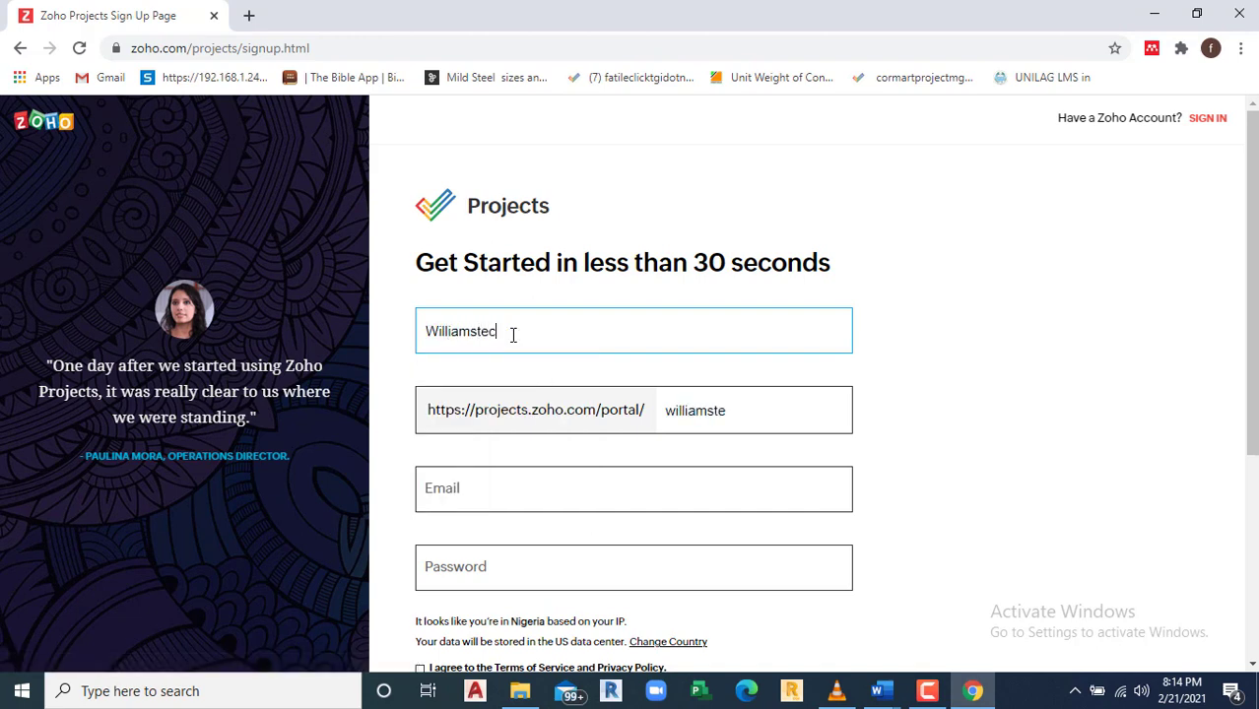
text( consult)
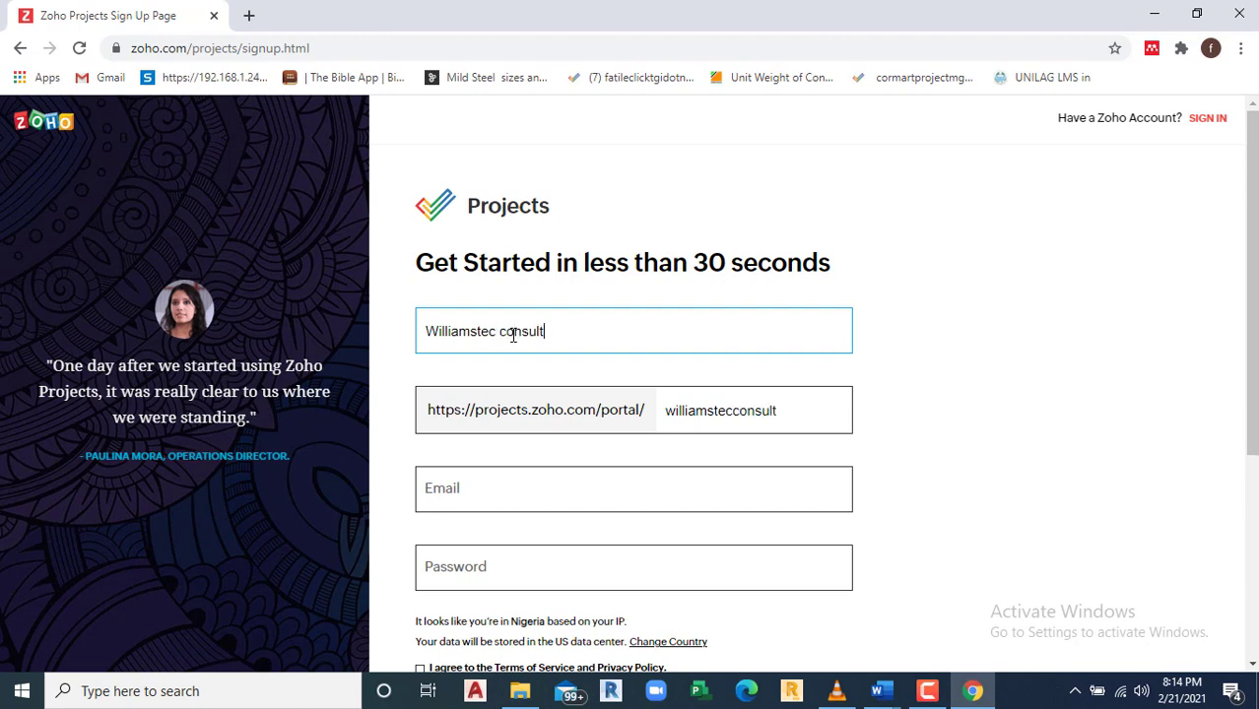
click(448, 499)
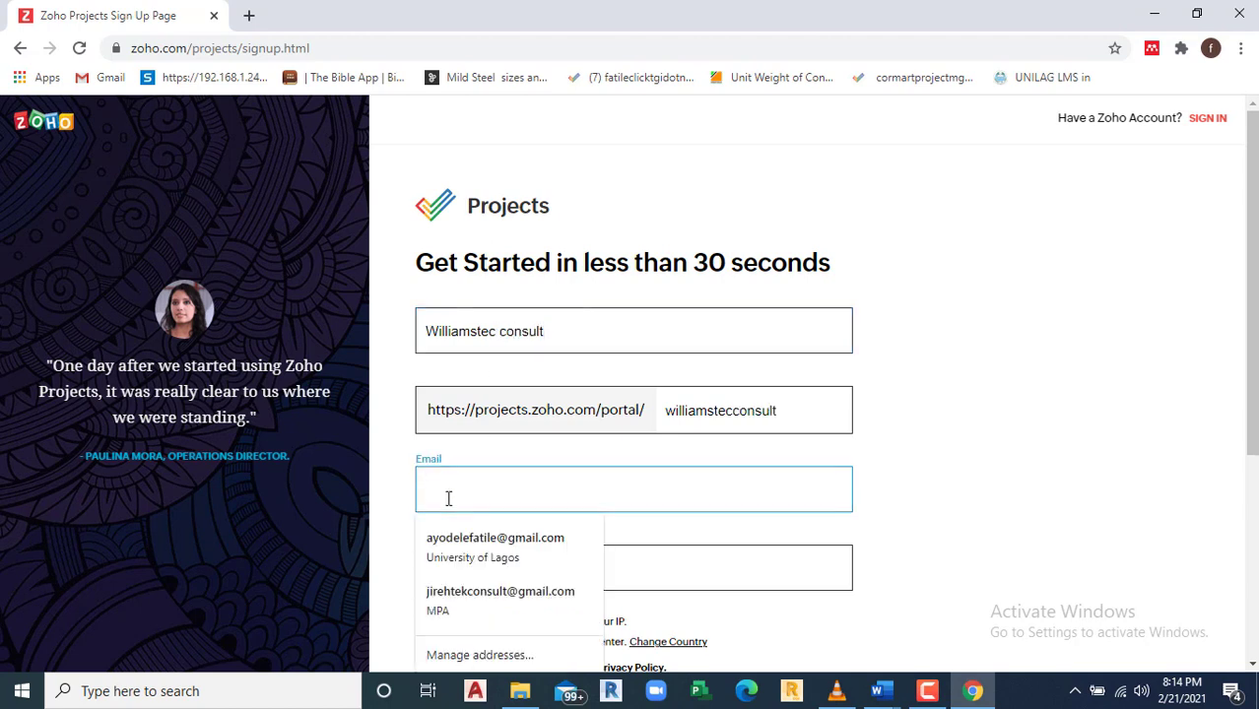
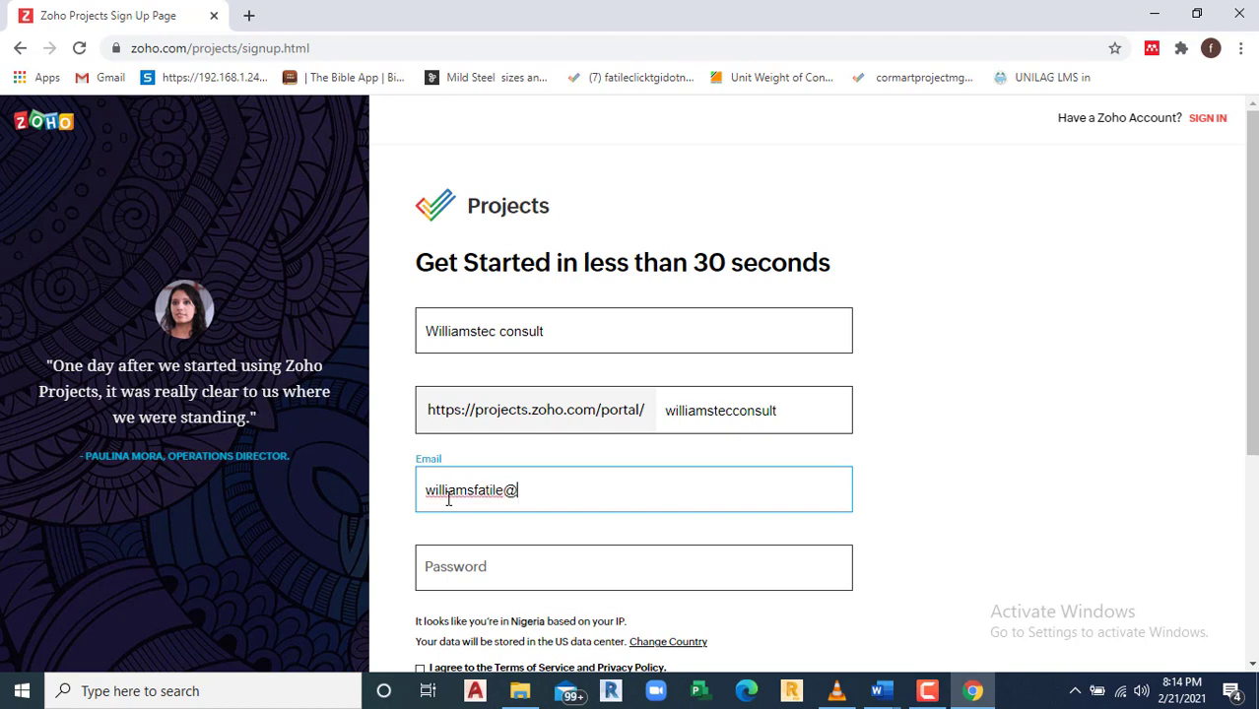
click(466, 568)
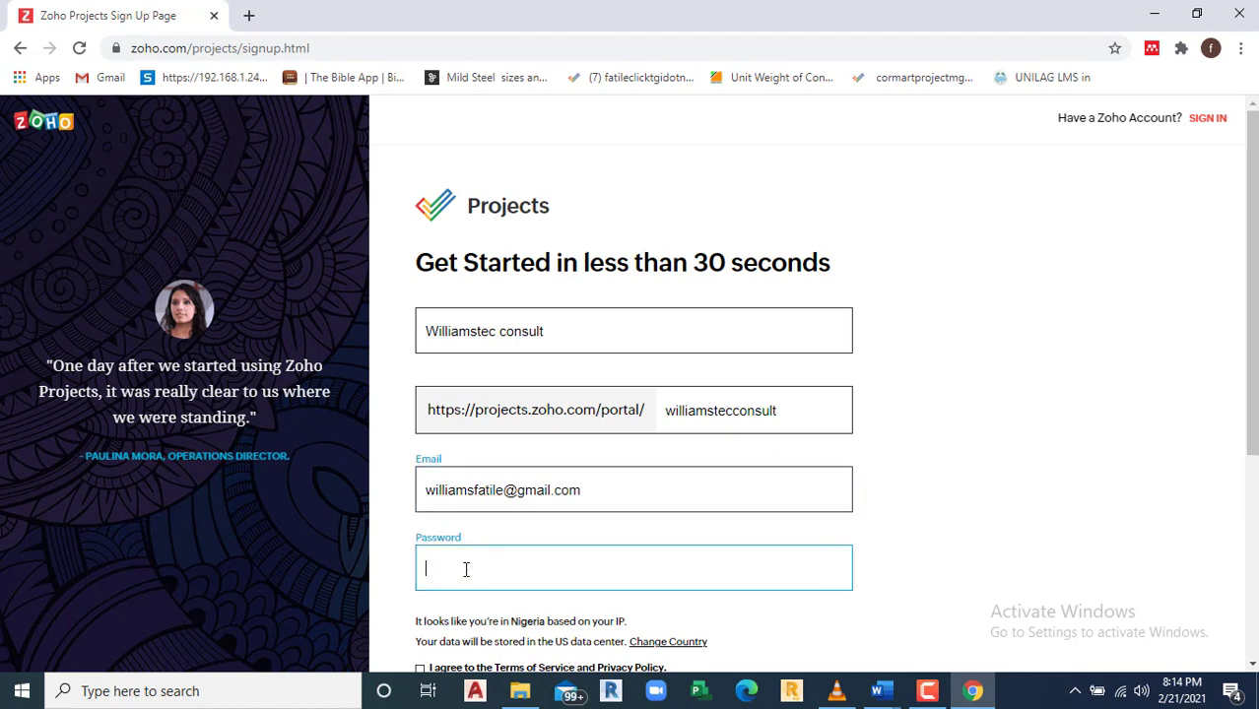
text(••••••••••••)
Step: Accept the terms of service and privacy policy and submit the sign-up form
scroll(615, 387, down, 1)
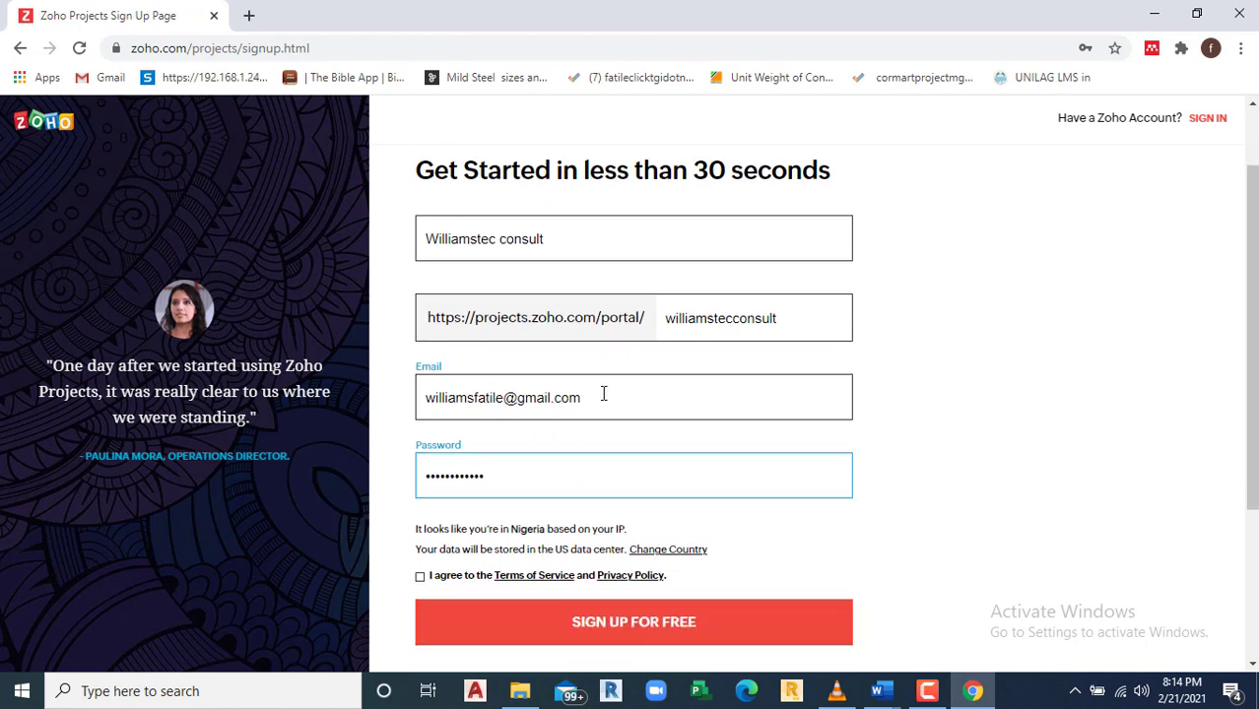
click(421, 583)
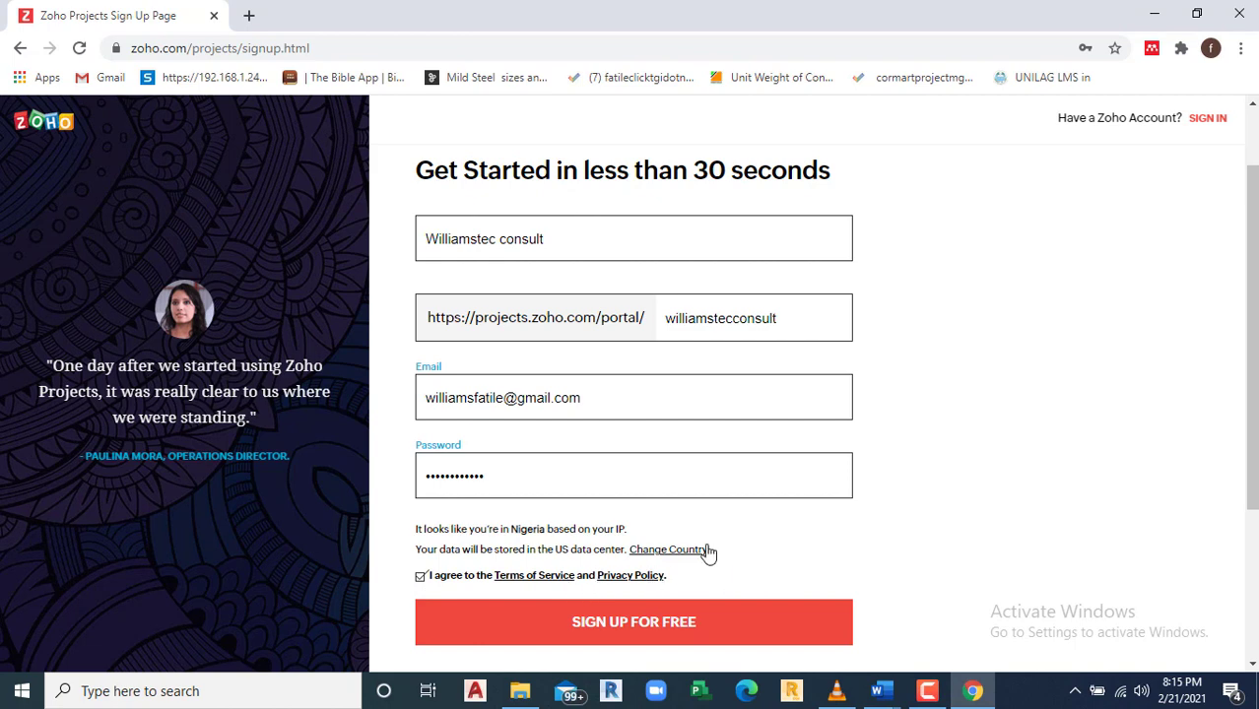
scroll(662, 616, down, 3)
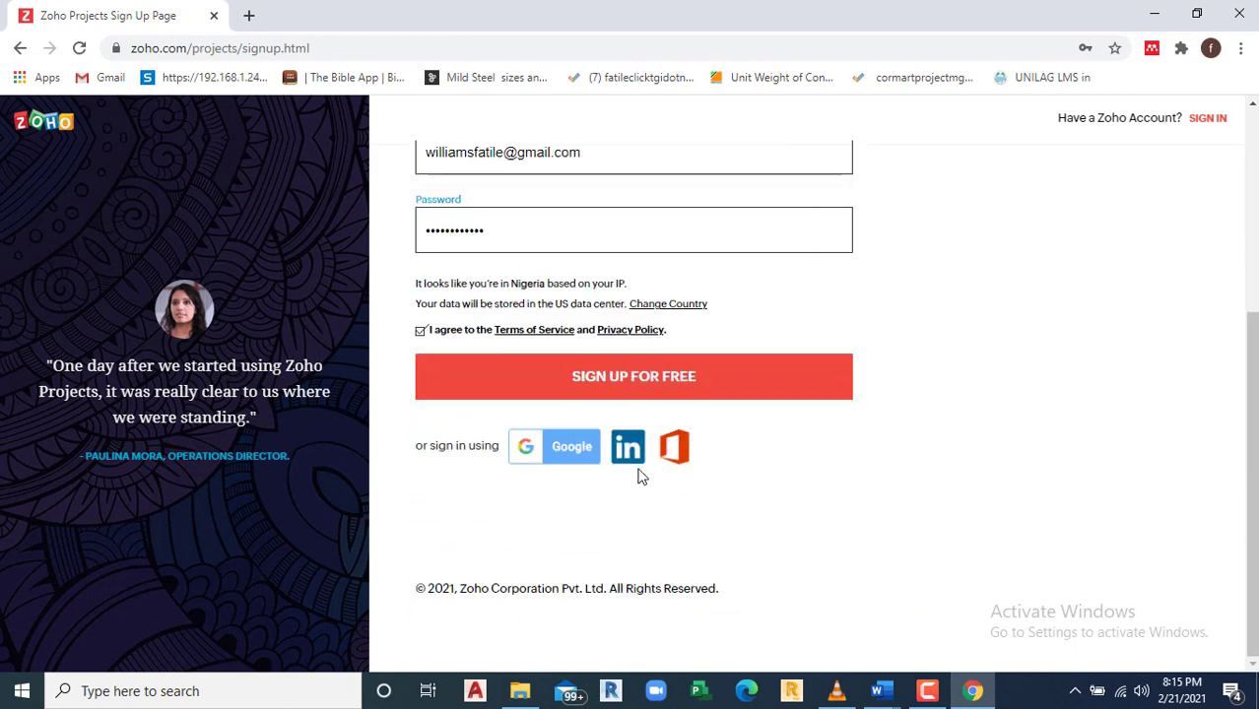
click(625, 377)
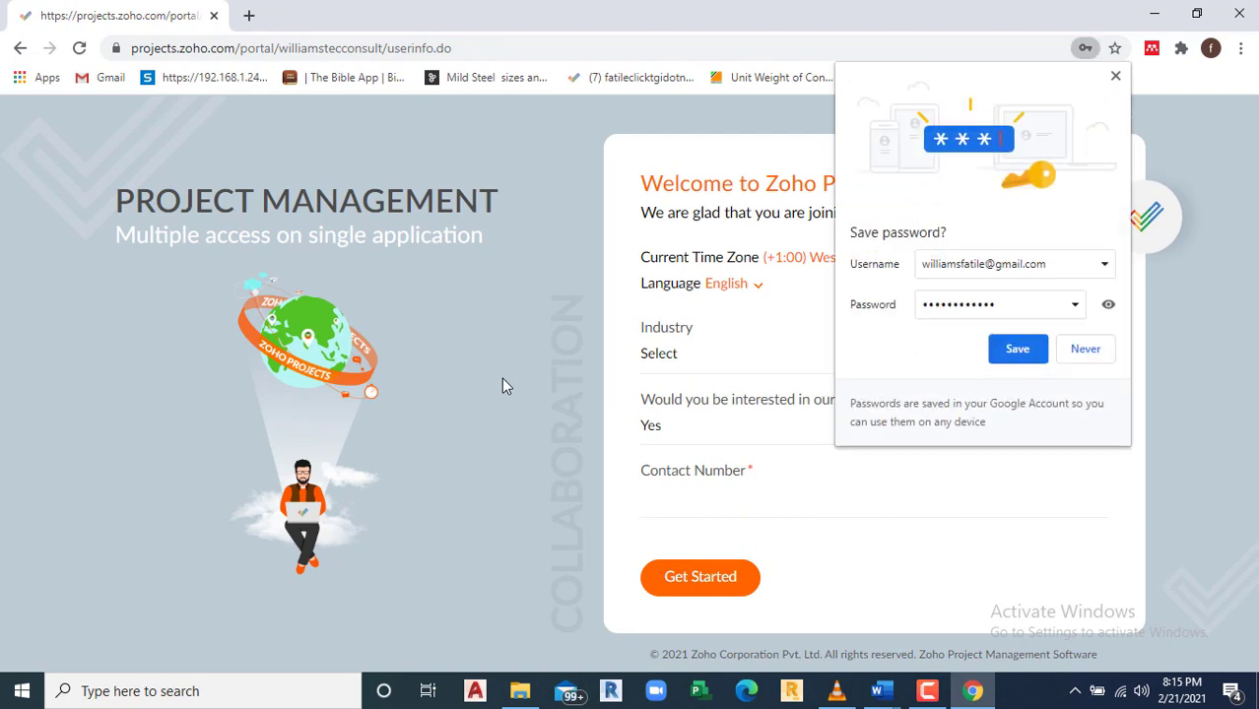
Step: Save the new Zoho login in Chrome's password manager
click(1025, 354)
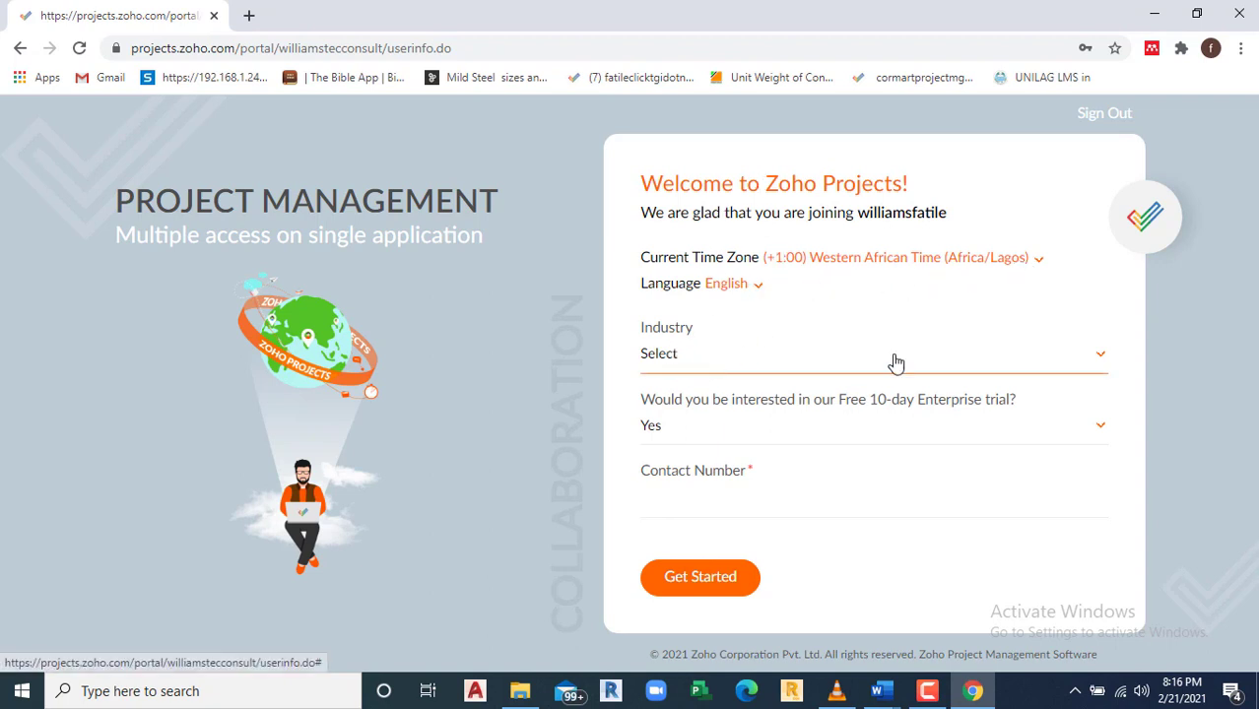
Step: Choose Construction from the Industry dropdown on the welcome form
click(1100, 362)
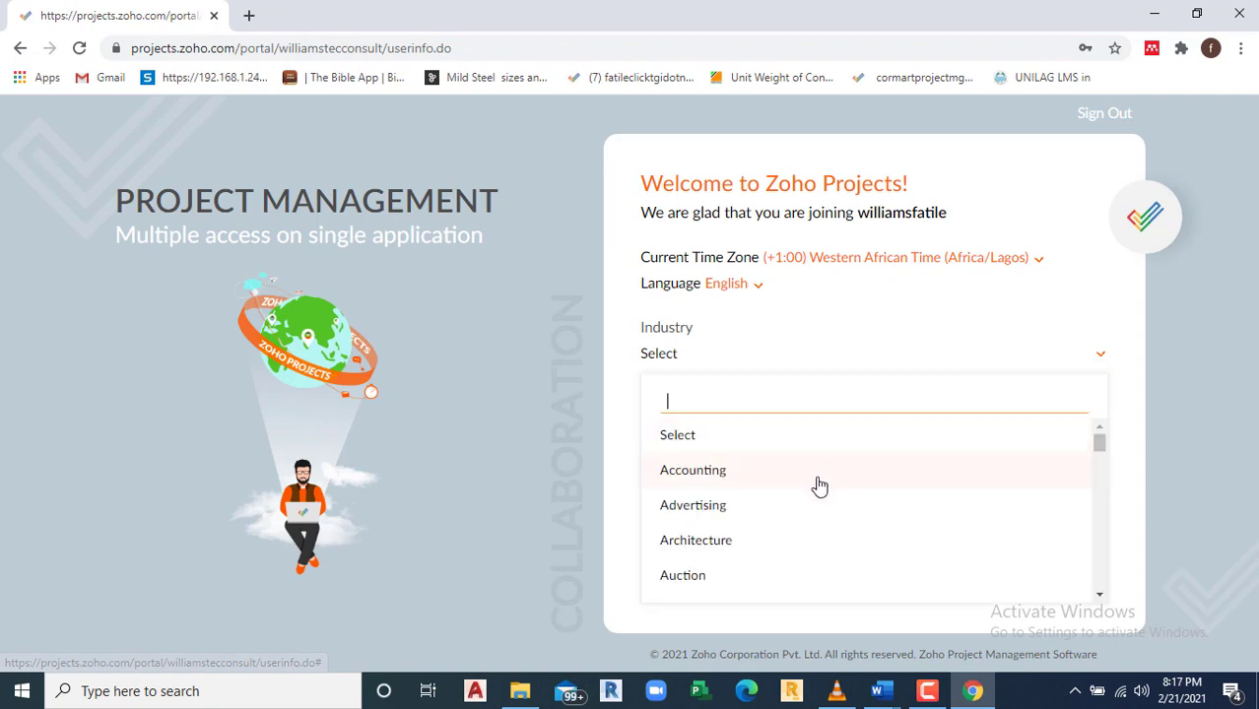
scroll(813, 502, down, 3)
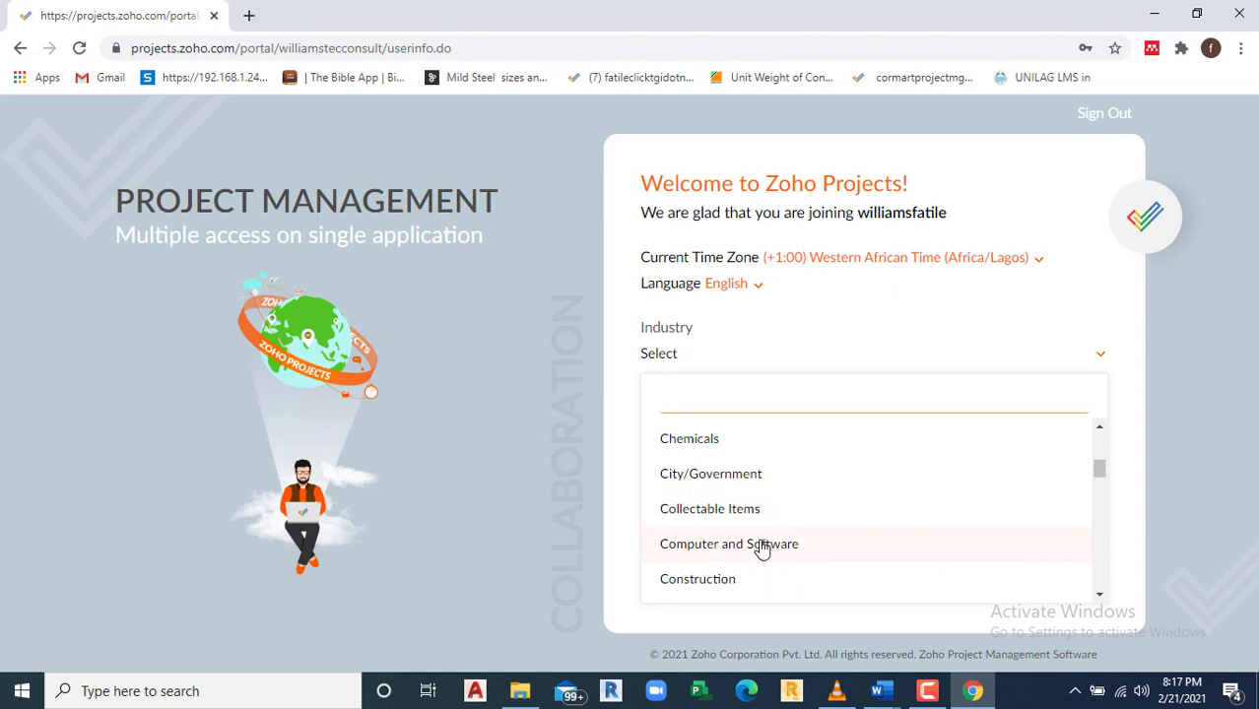
scroll(739, 507, down, 1)
click(725, 487)
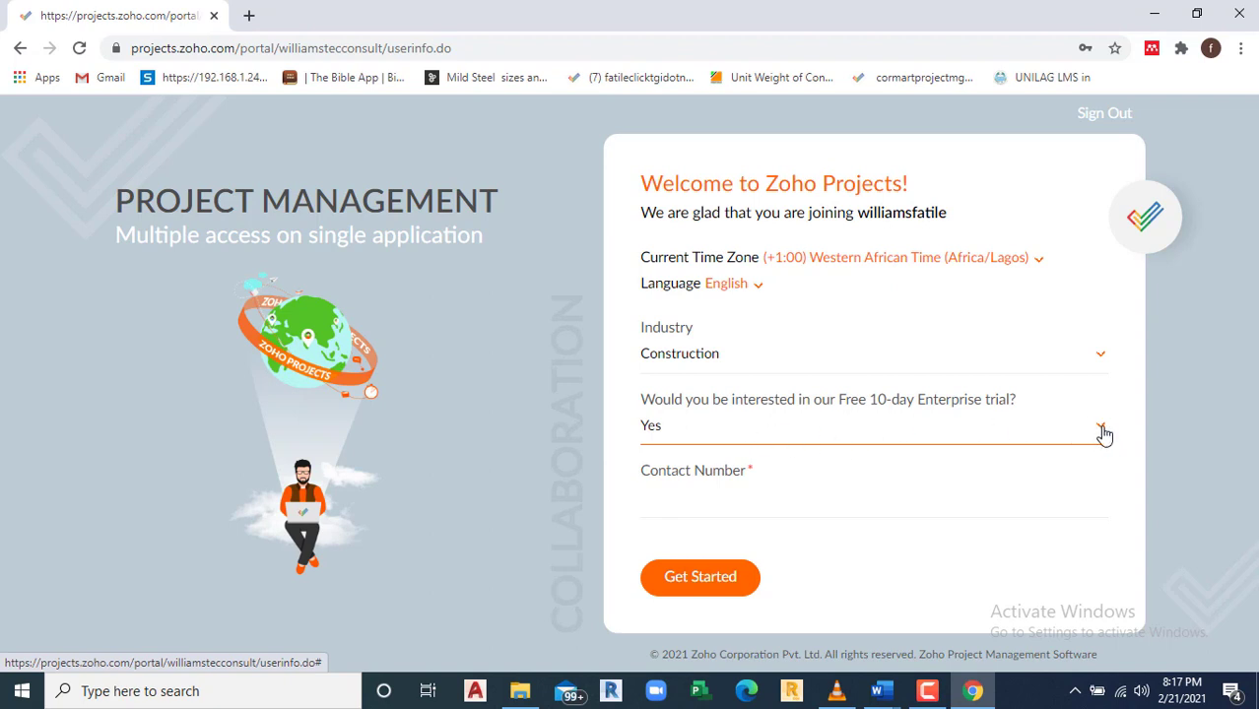
Step: Decline the 10-day Enterprise trial, autofill the contact number, and submit the welcome form
click(1102, 430)
click(669, 541)
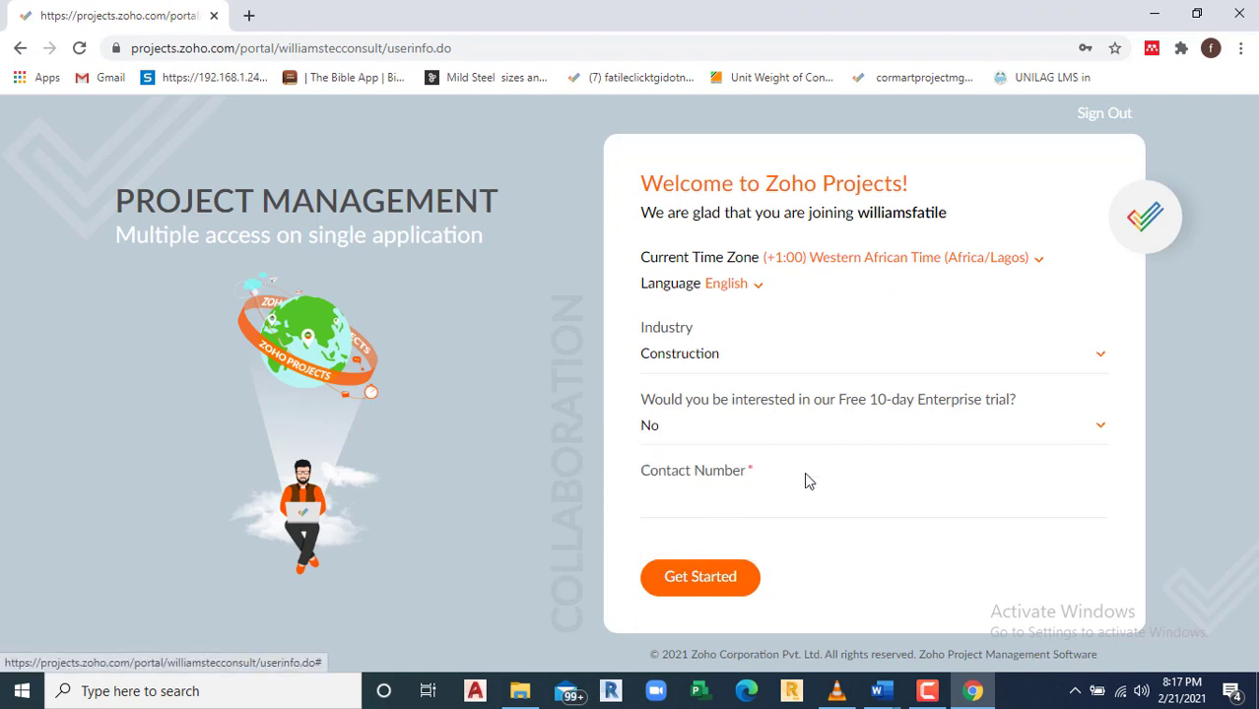
click(680, 510)
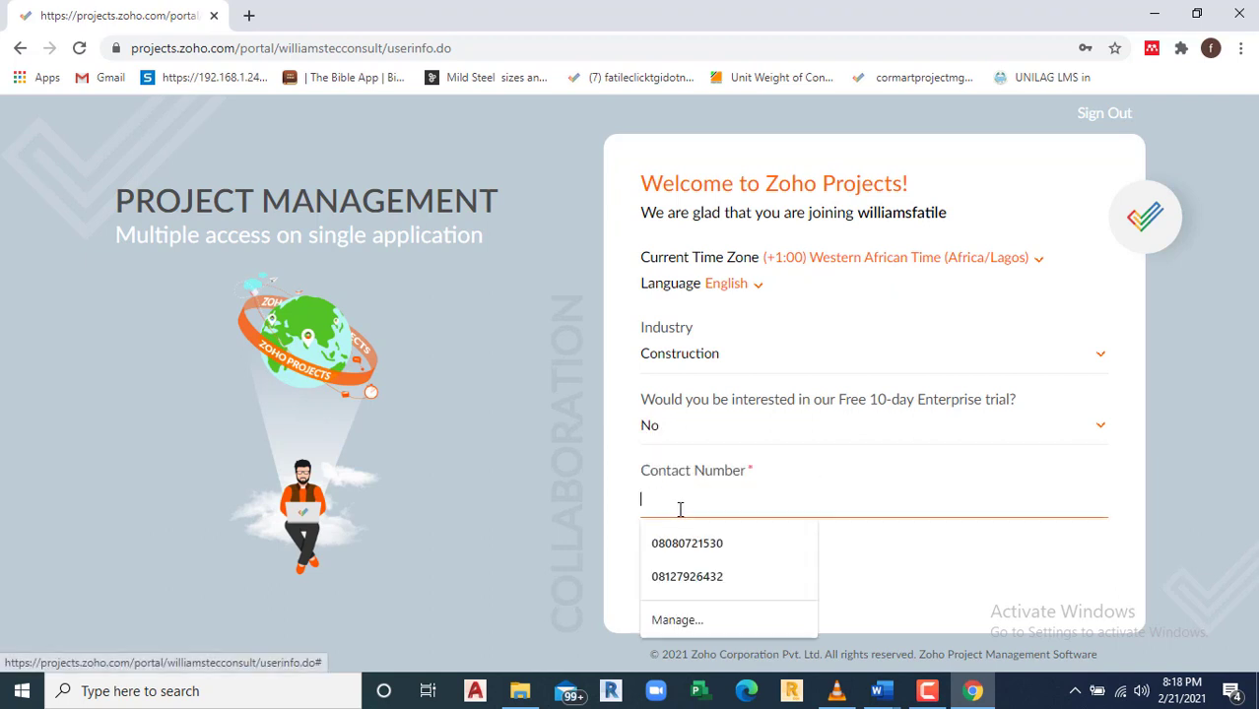
click(711, 548)
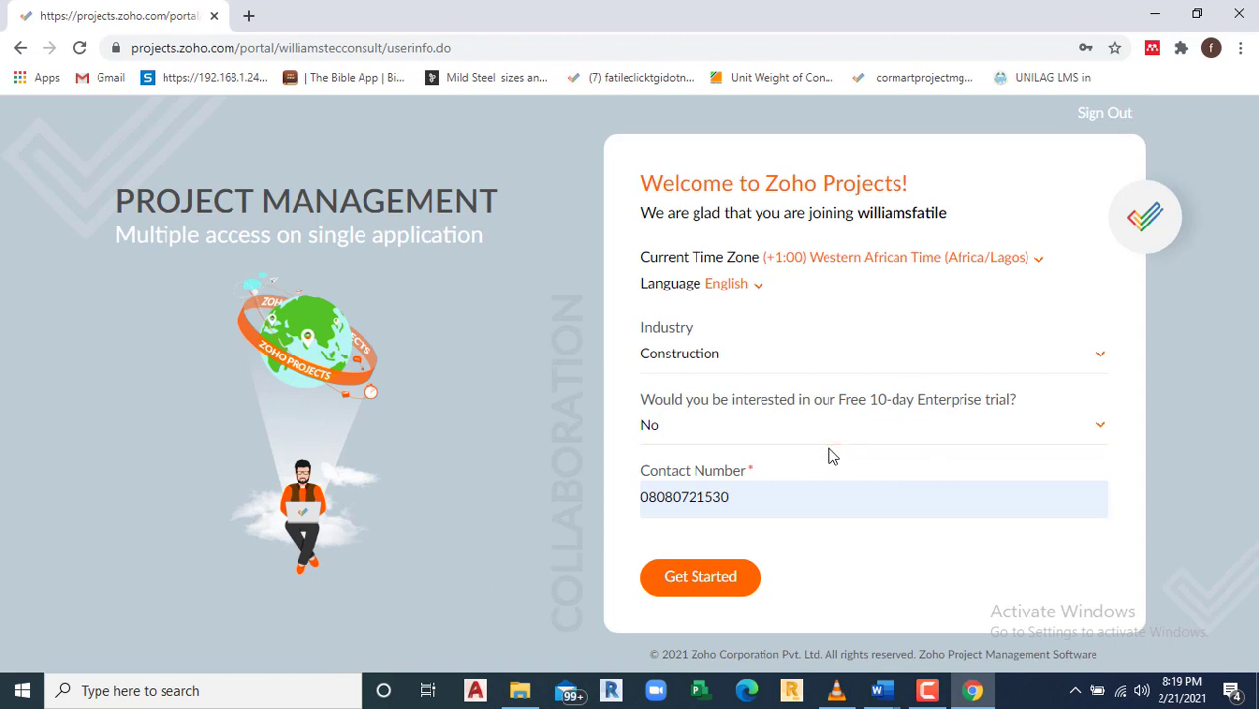
click(693, 579)
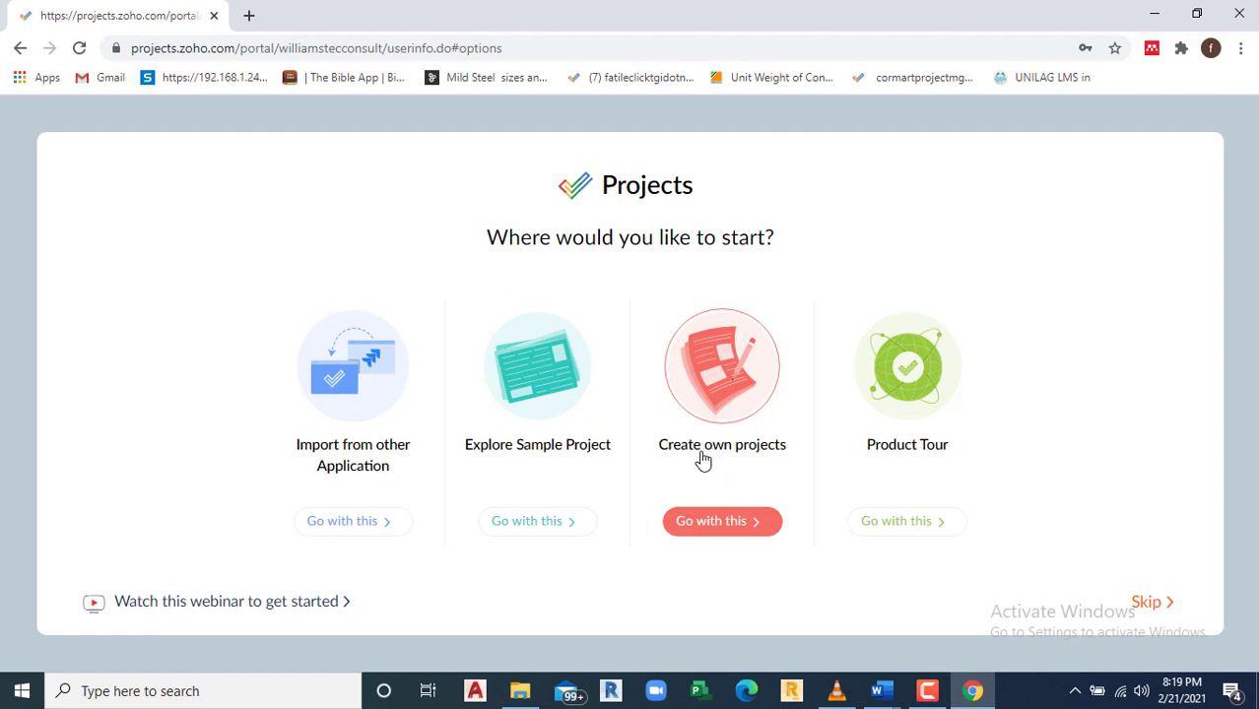
Step: Create your own project titled FOUNDATION FOR A STEEL STRUCTURE and show its extra fields
click(708, 529)
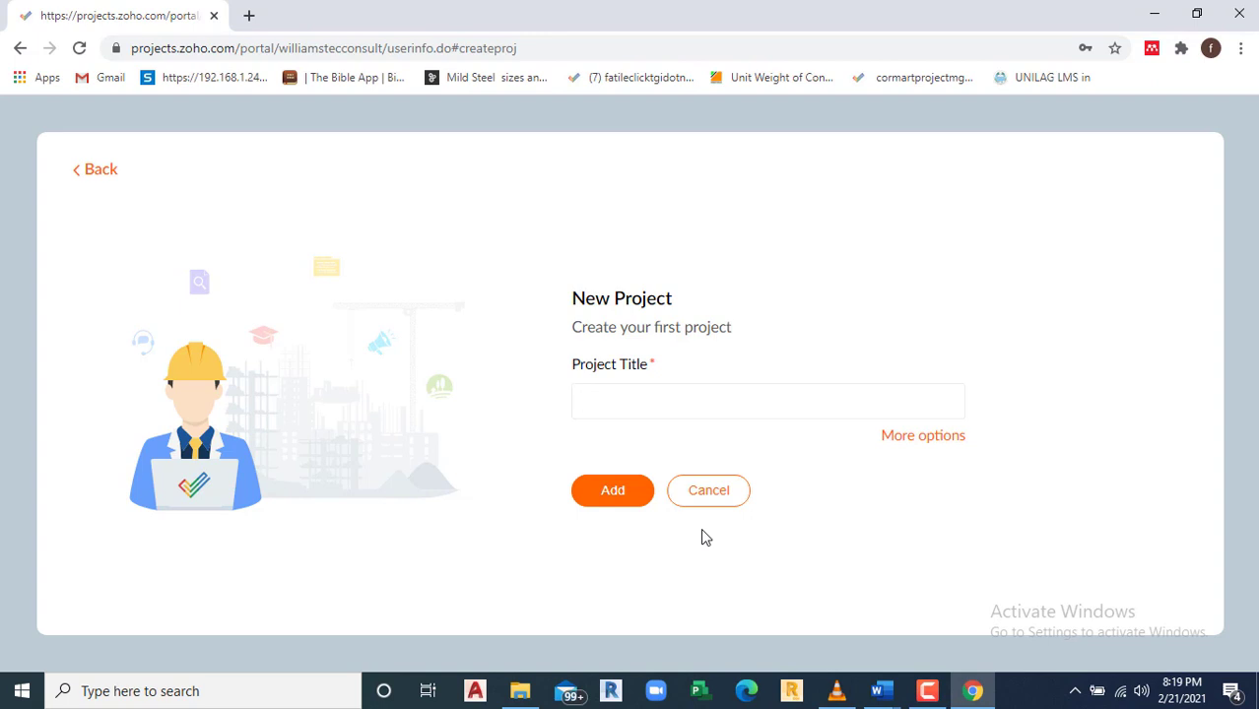
text(FOUNDATION FOR )
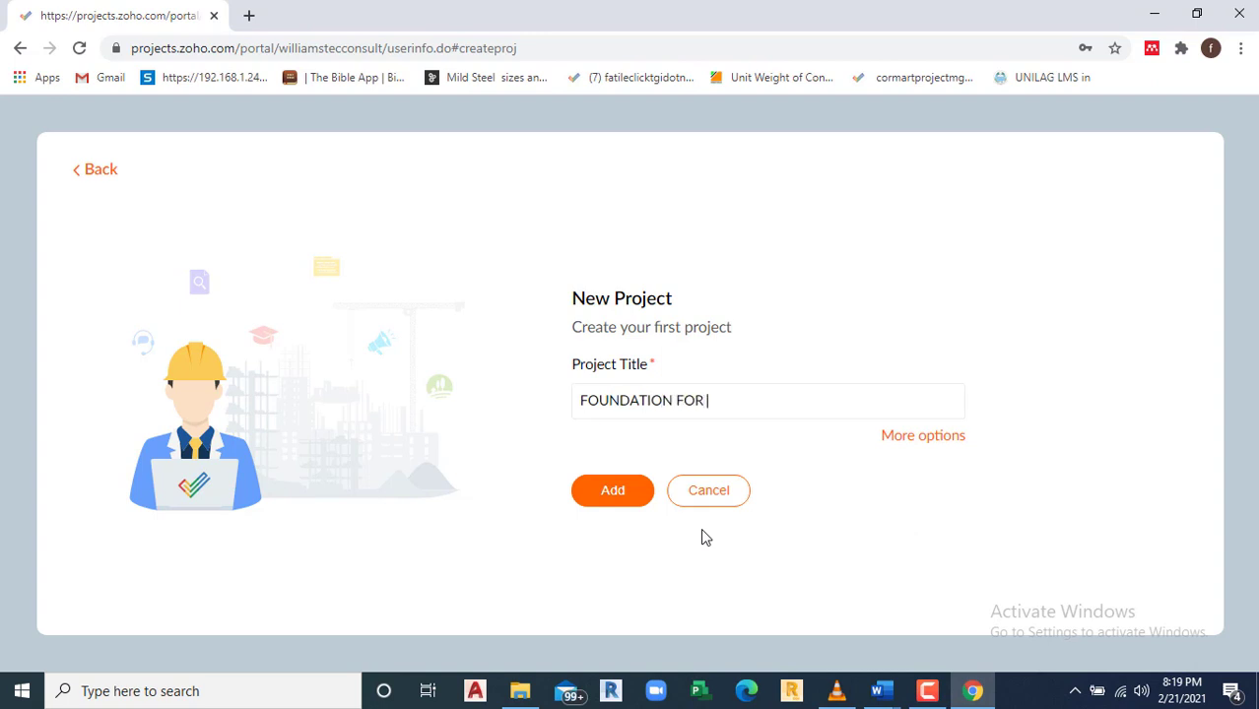
text(A STEEL STRUCTURE)
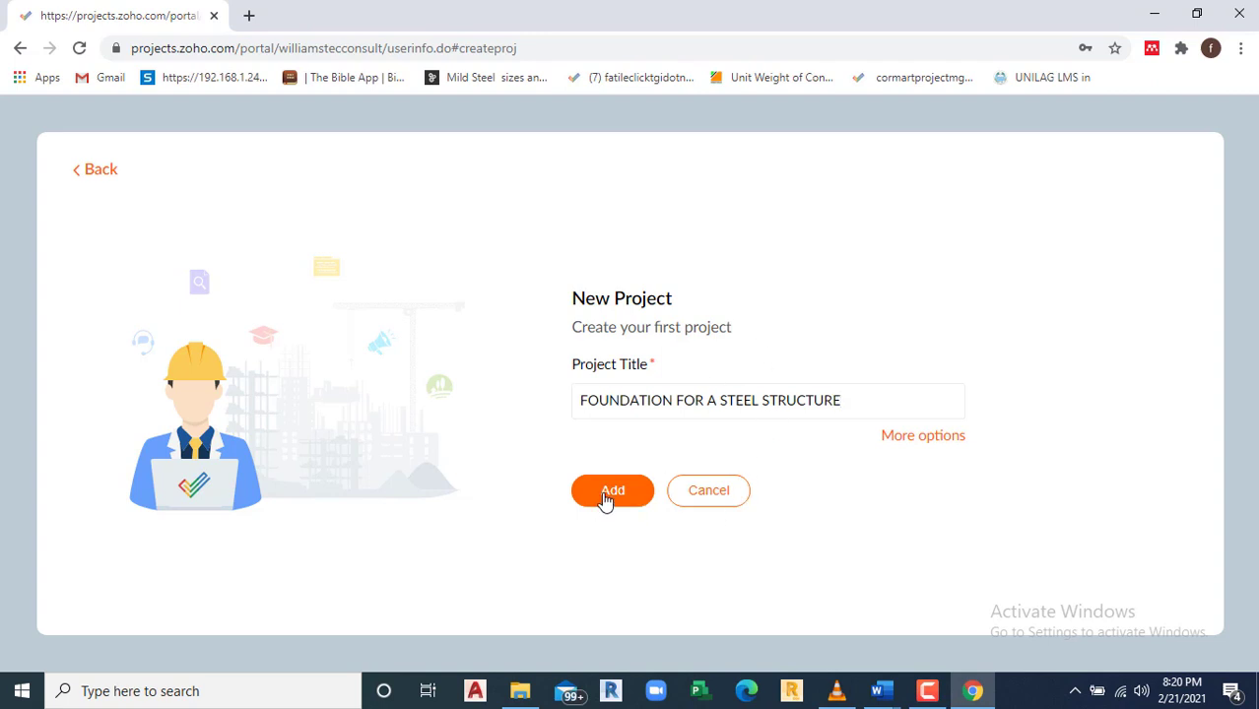
click(941, 441)
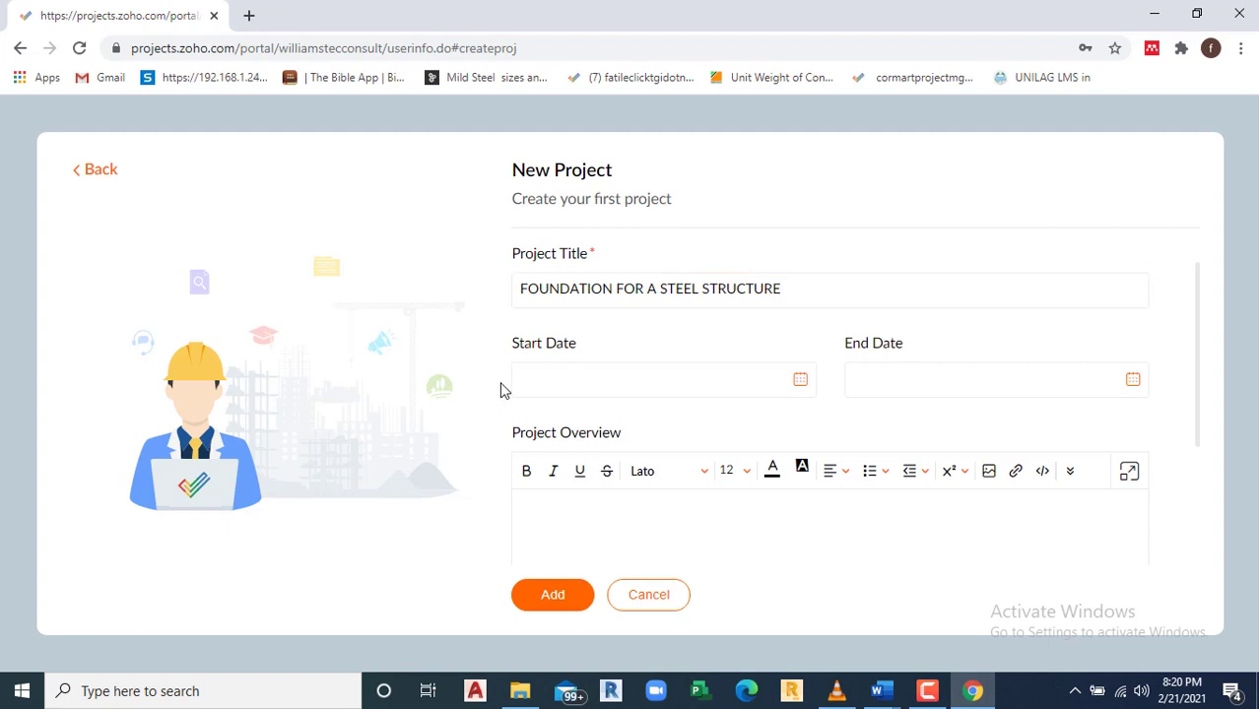
click(540, 393)
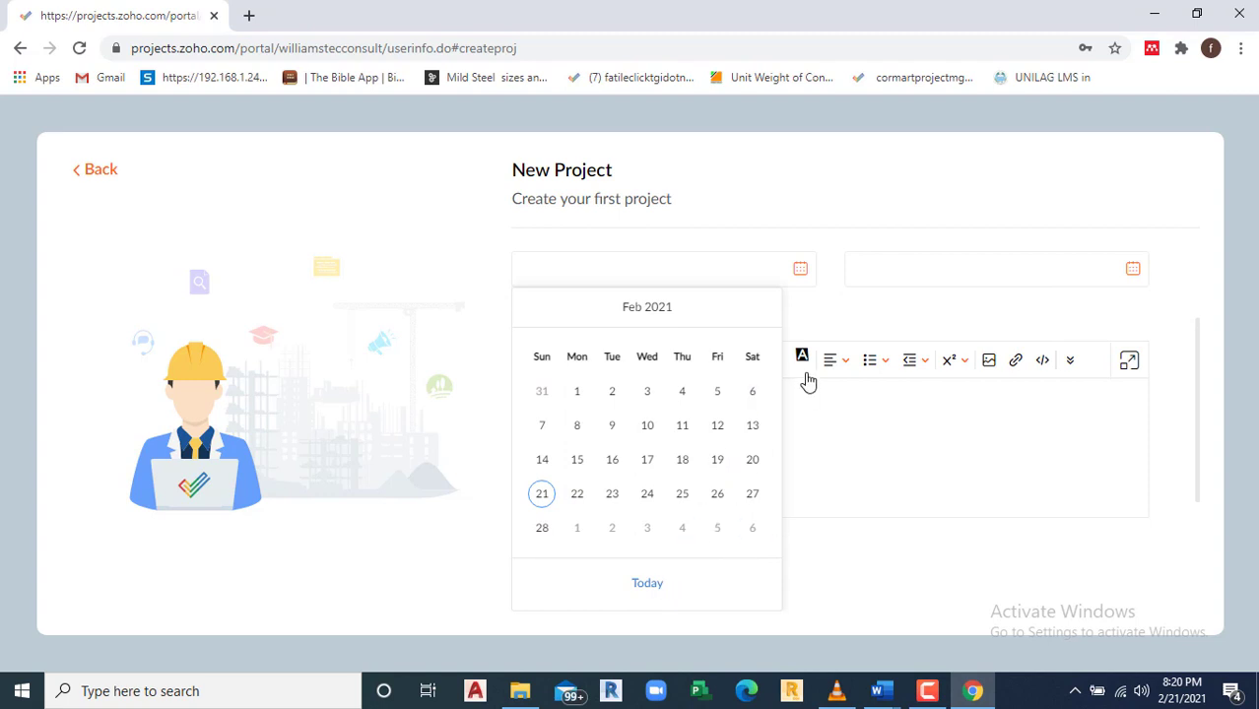
scroll(687, 460, down, 1)
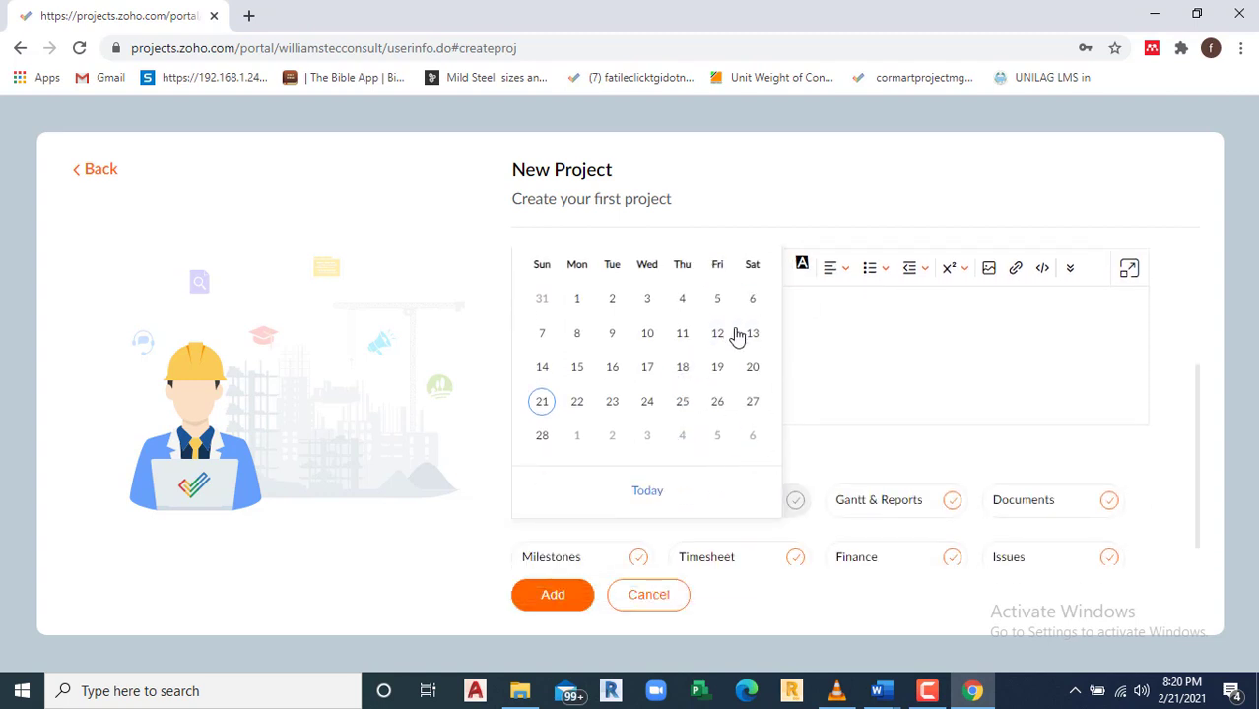
scroll(736, 336, up, 1)
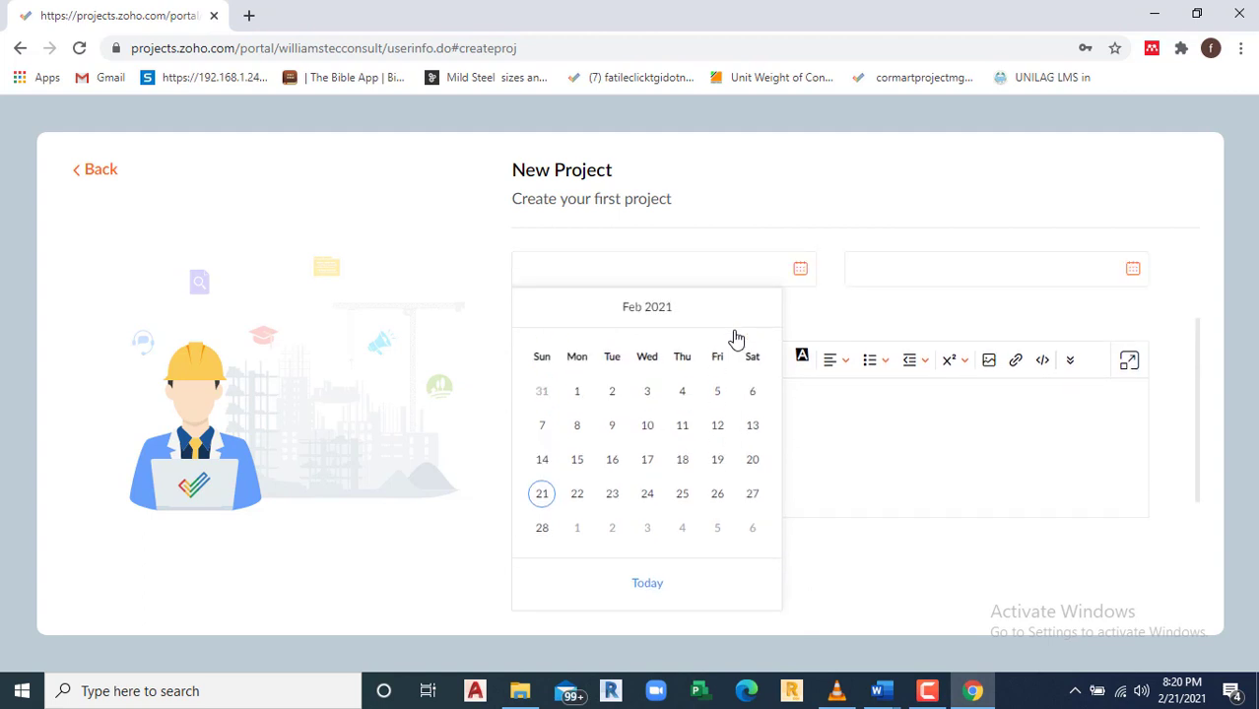
click(668, 311)
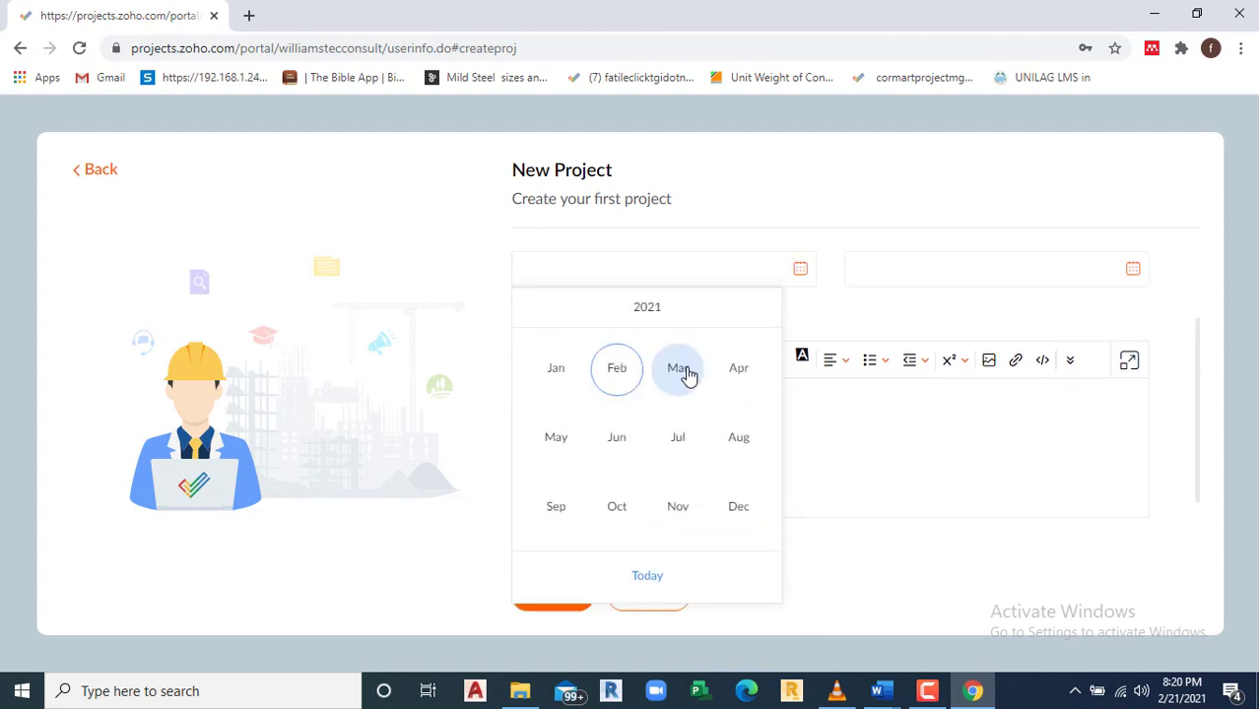
click(679, 374)
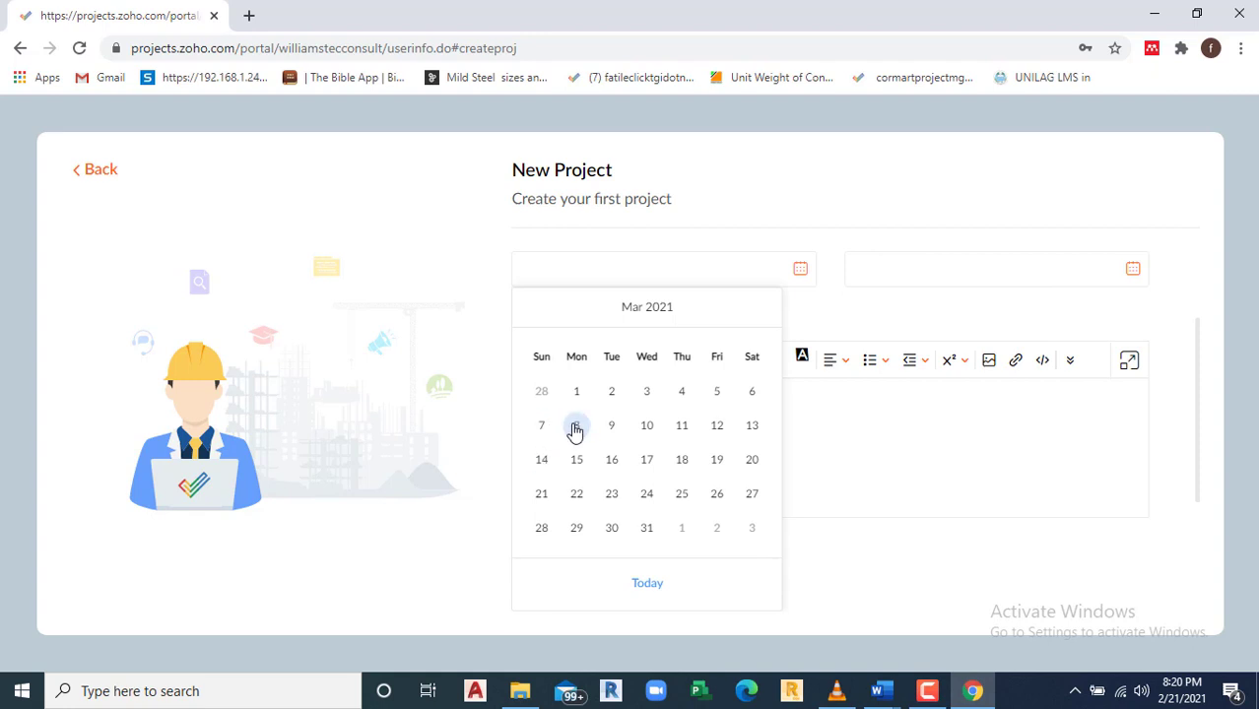
click(576, 432)
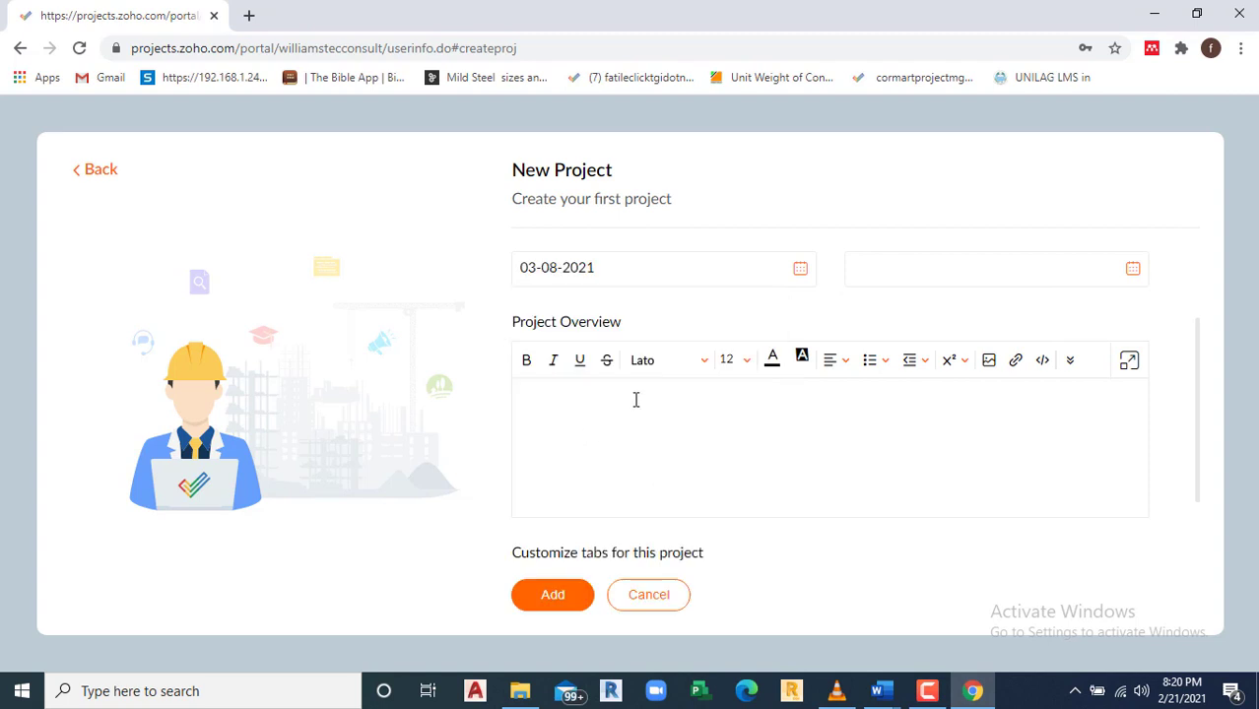
click(1133, 272)
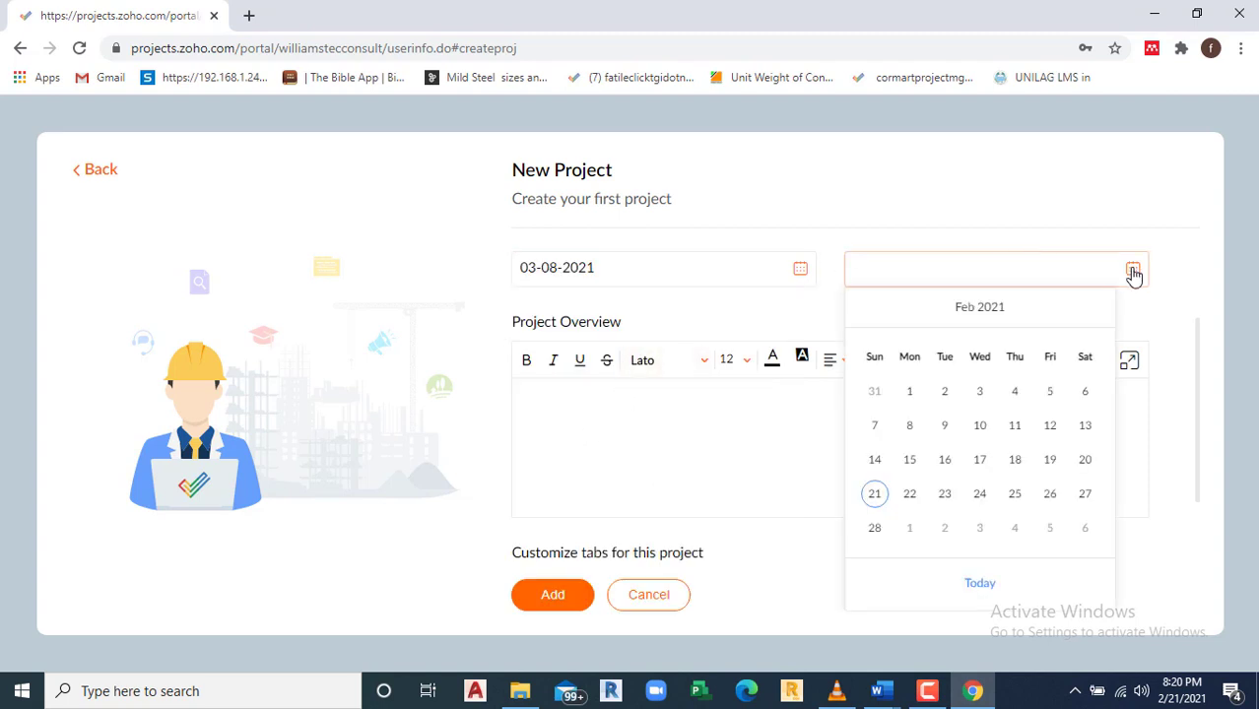
click(978, 310)
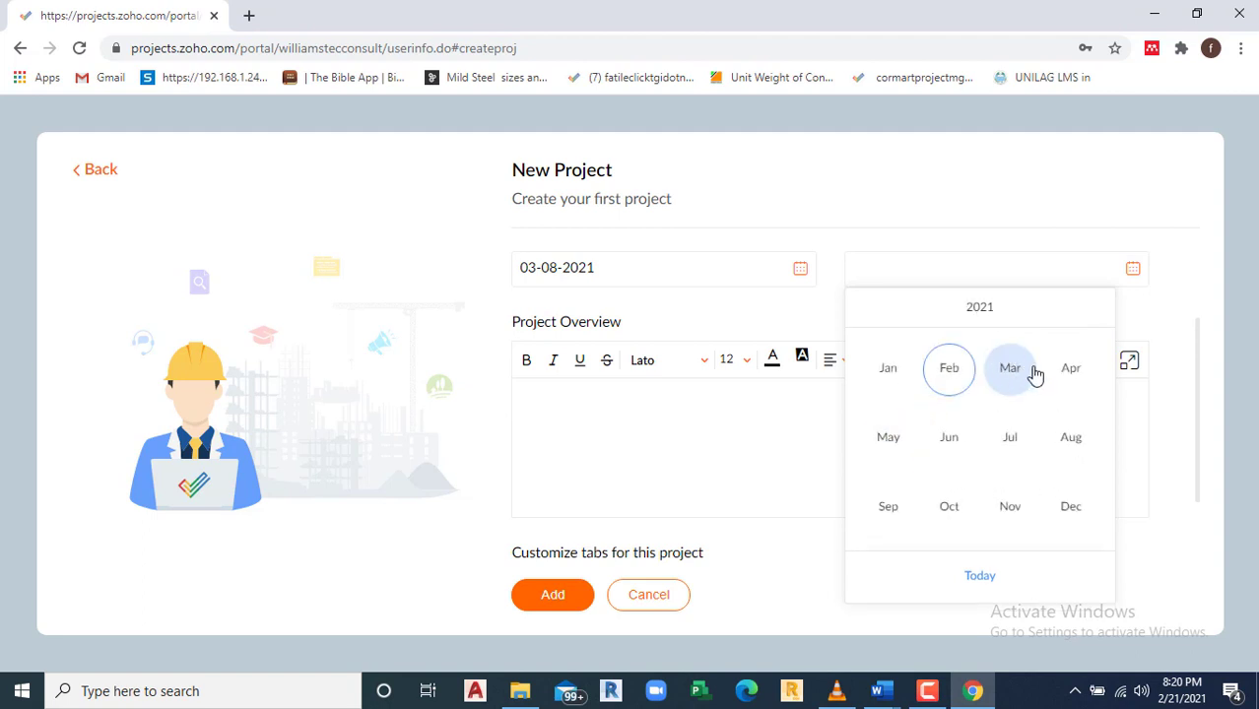
click(888, 442)
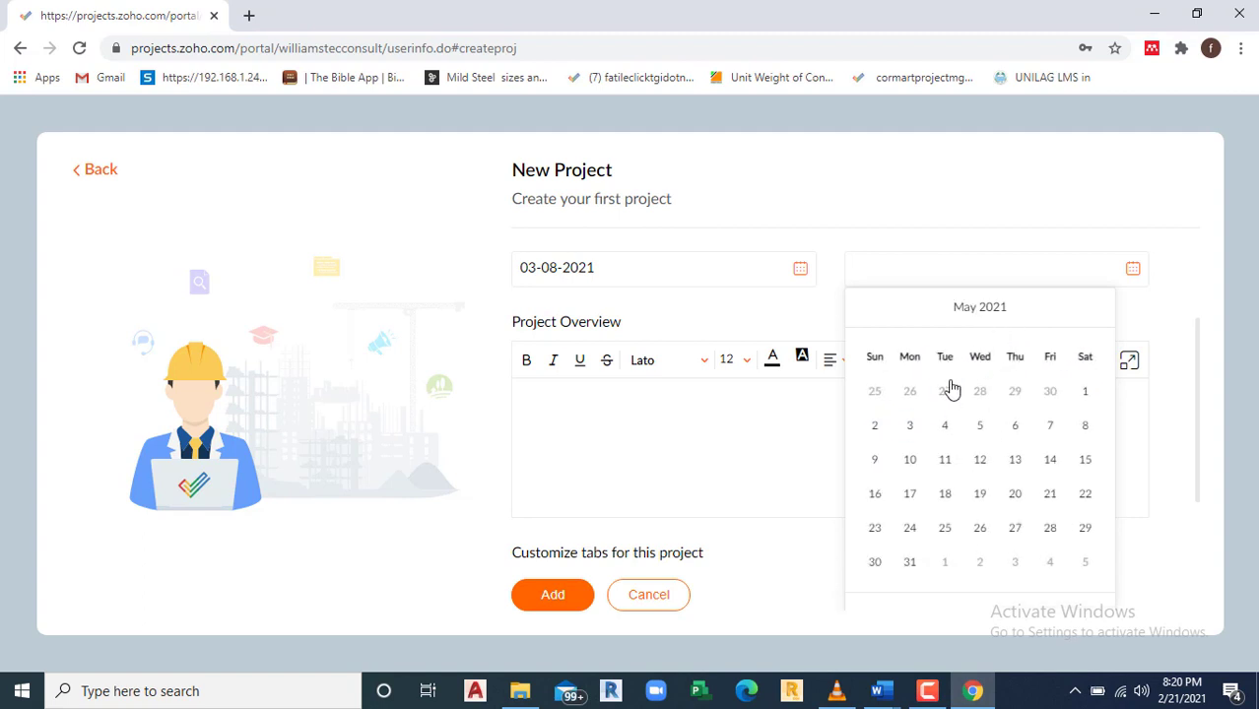
click(911, 434)
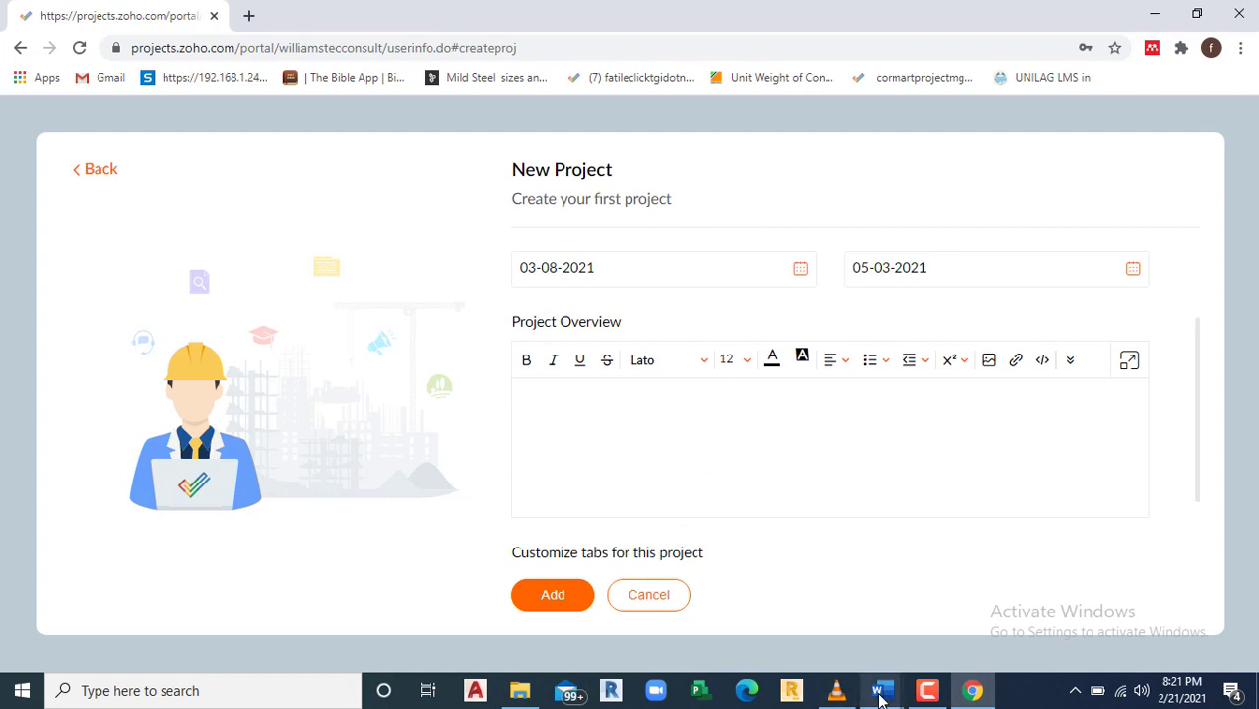
click(927, 691)
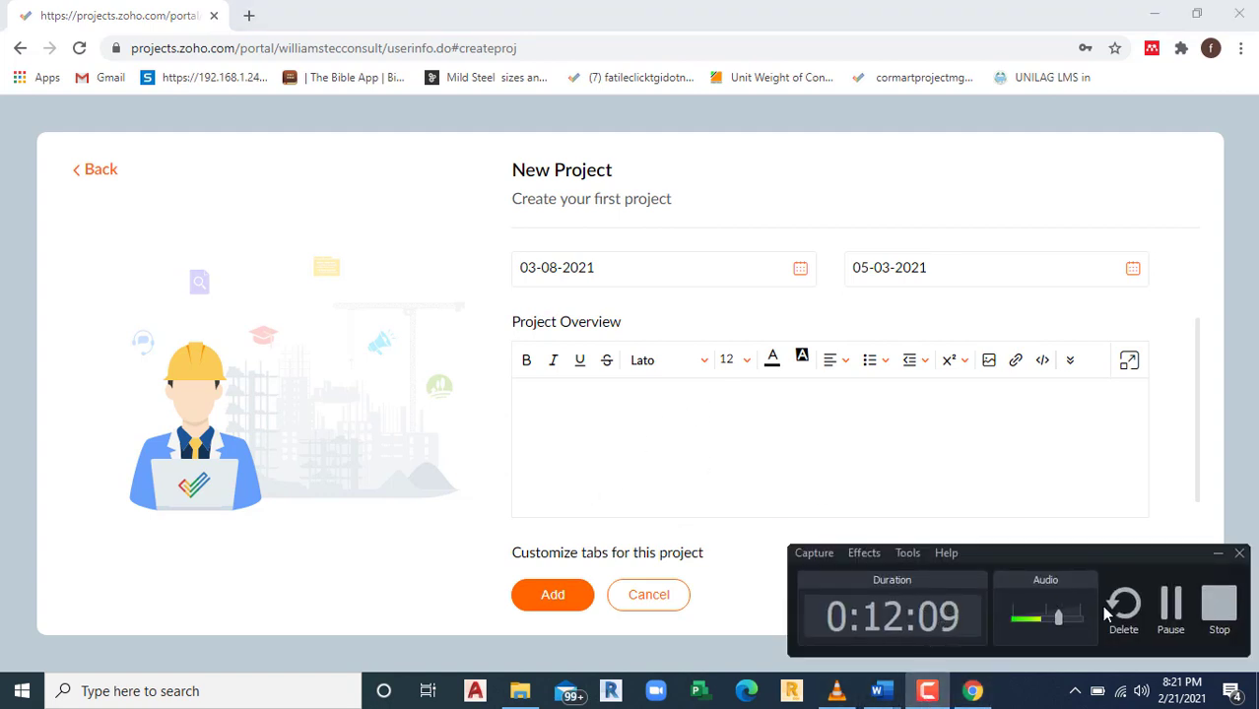
click(1170, 606)
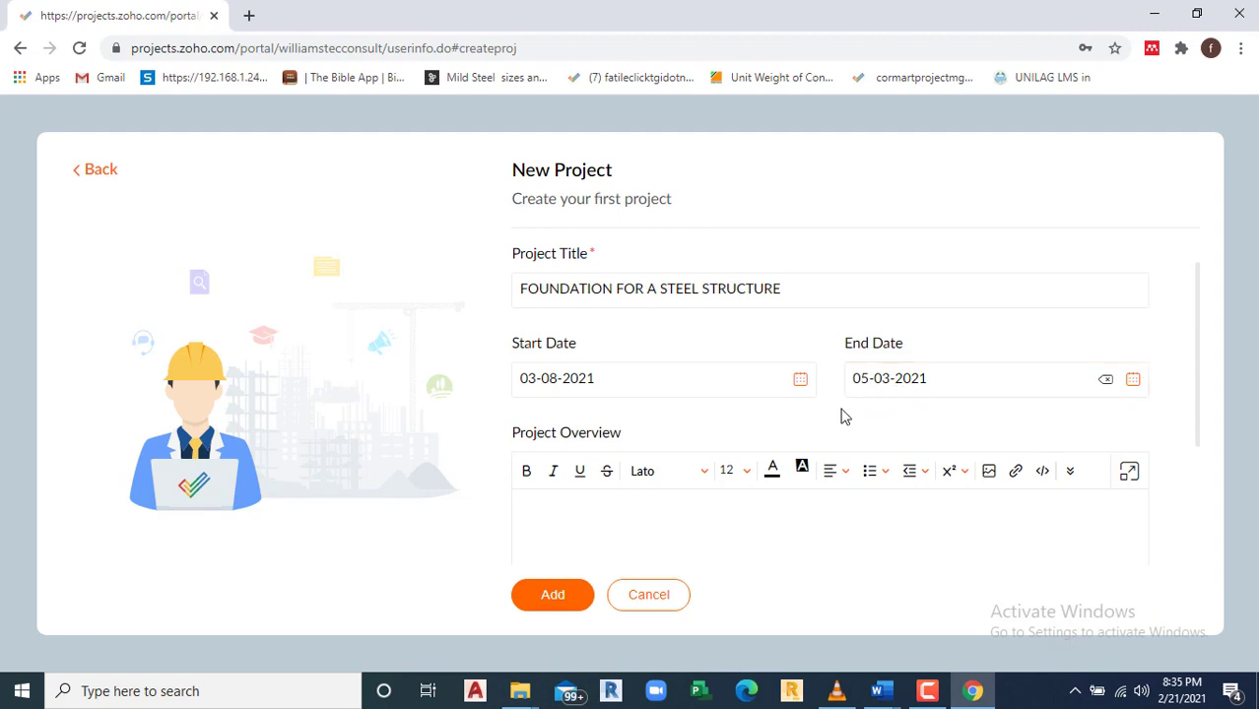
Step: Write the overview 'This project is about the civil and steel works for a proposed Warehouse'
scroll(582, 486, down, 1)
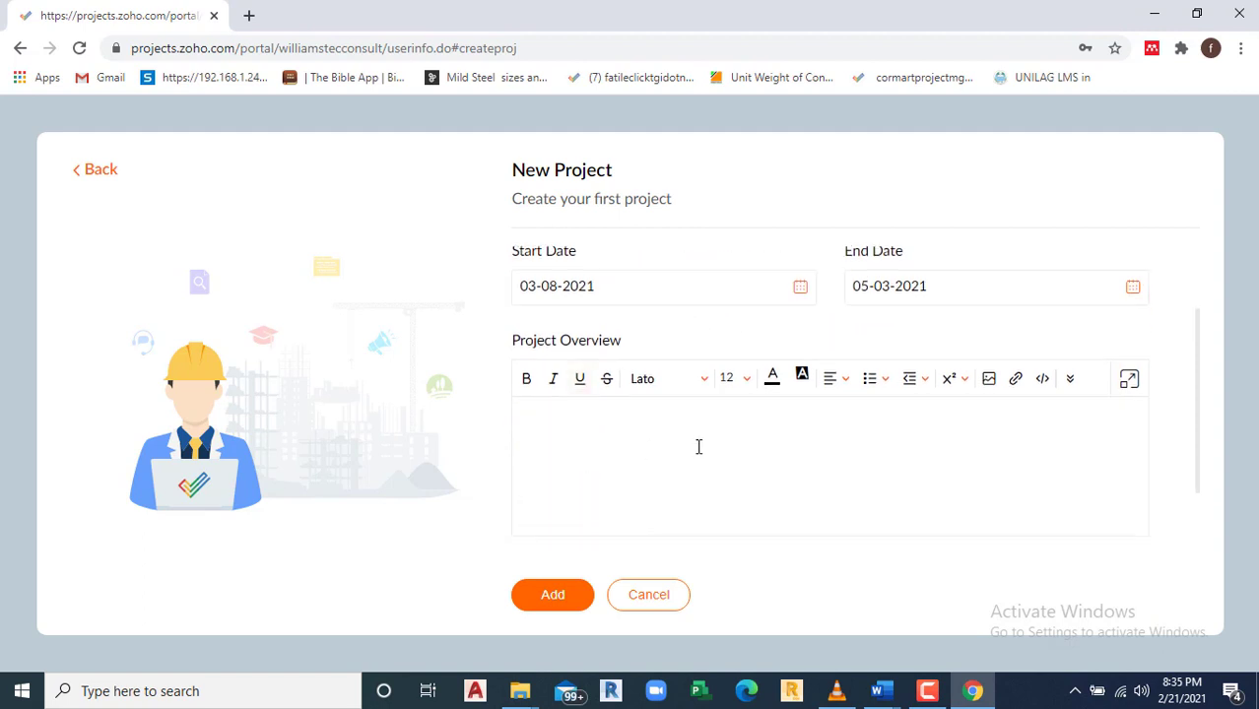
scroll(696, 444, down, 2)
scroll(696, 444, up, 2)
text(This po)
key(BackSpace)
text(roject is)
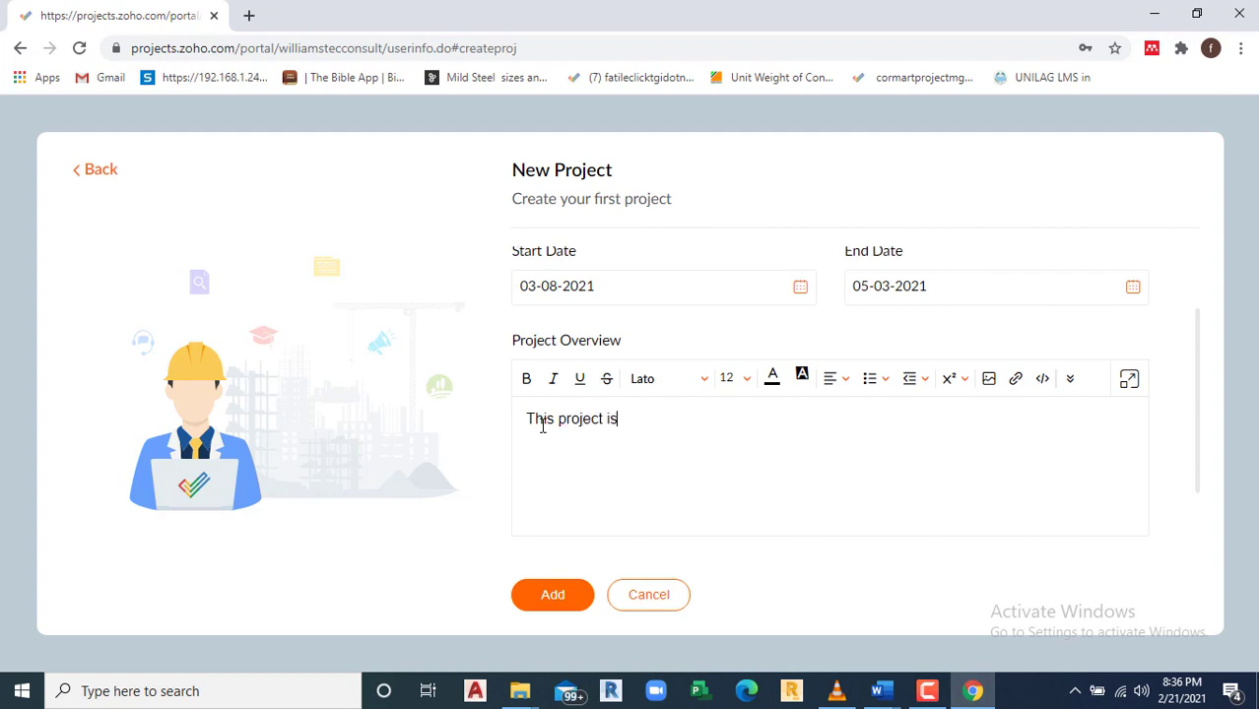
text( about the civil and )
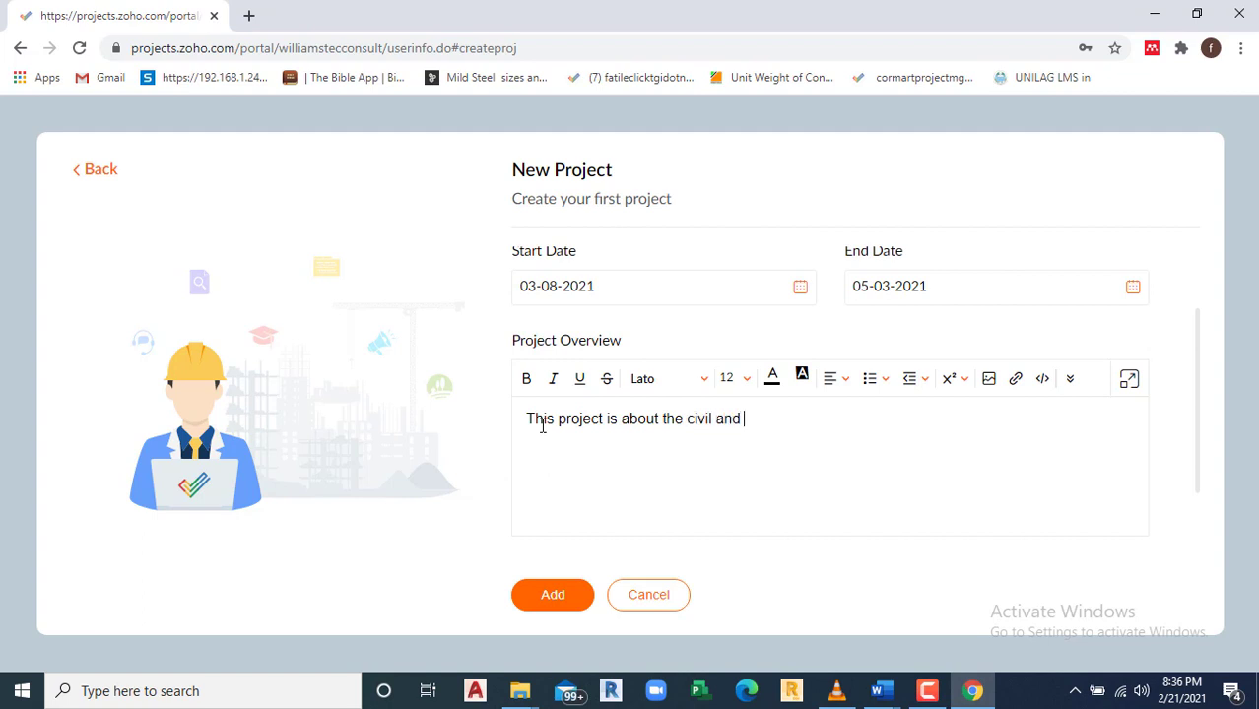
text(four)
key(BackSpace)
key(BackSpace)
text(steel works fo)
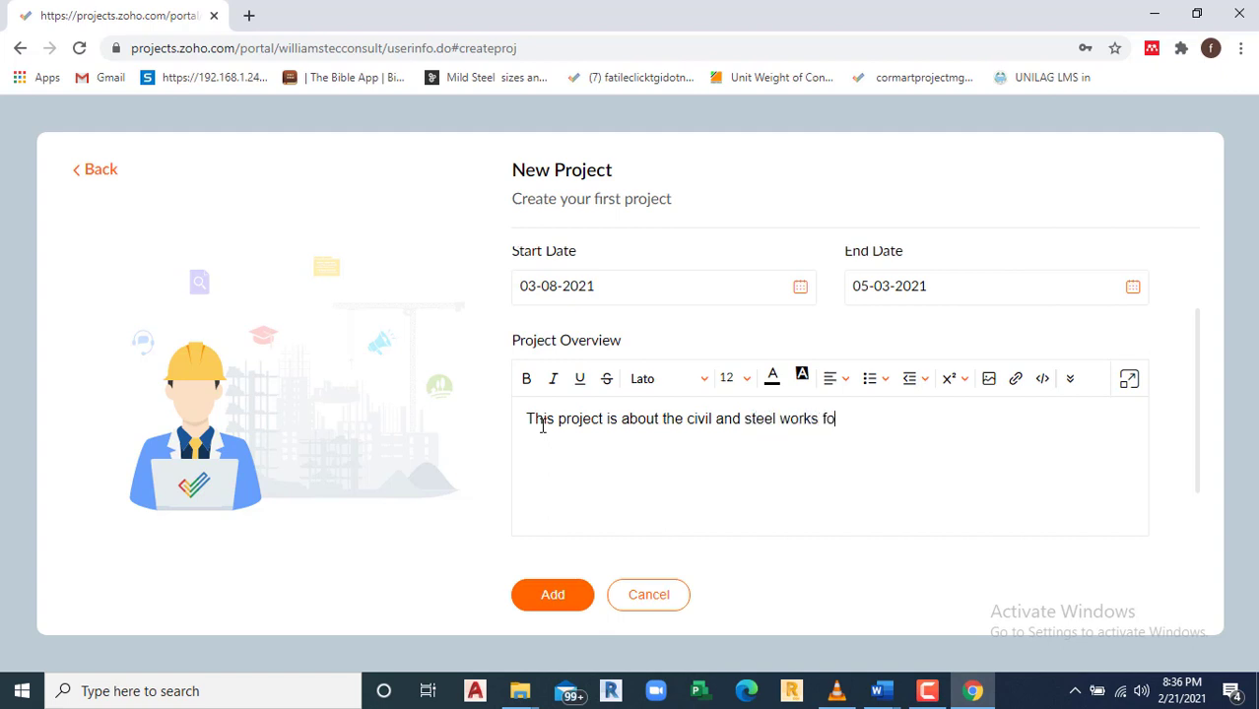
text(r a proposed Wareho)
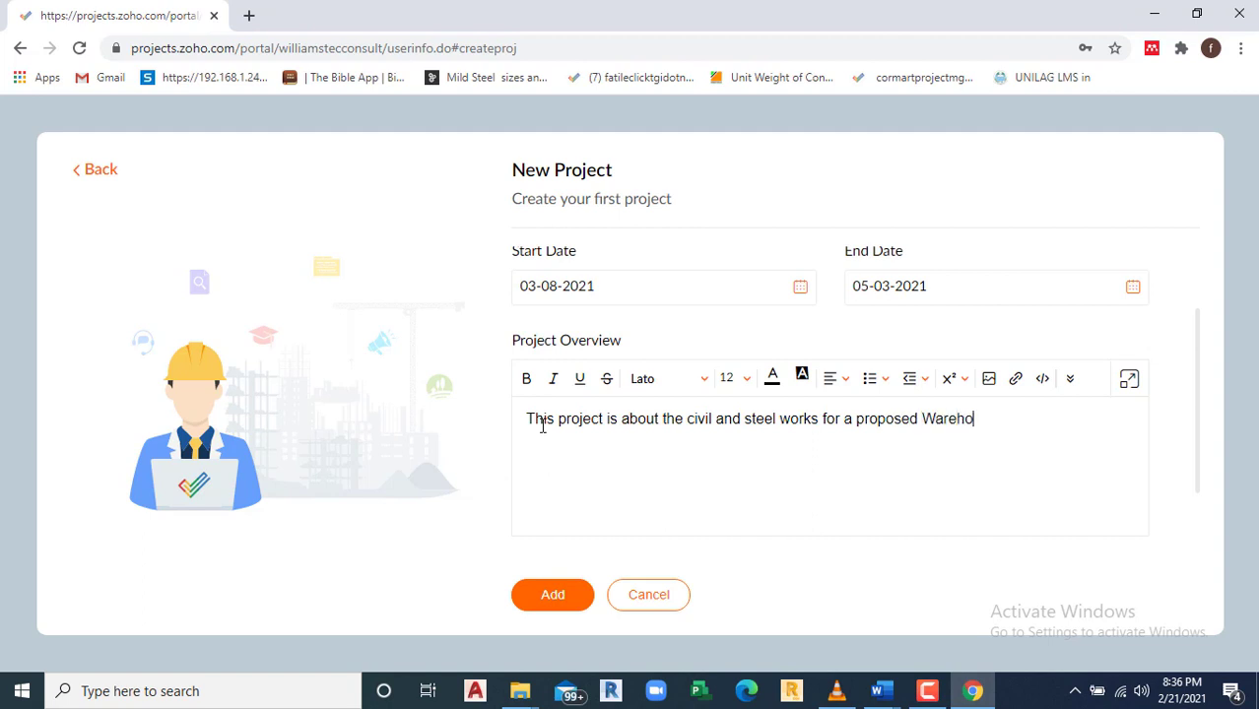
text(use)
scroll(599, 430, down, 3)
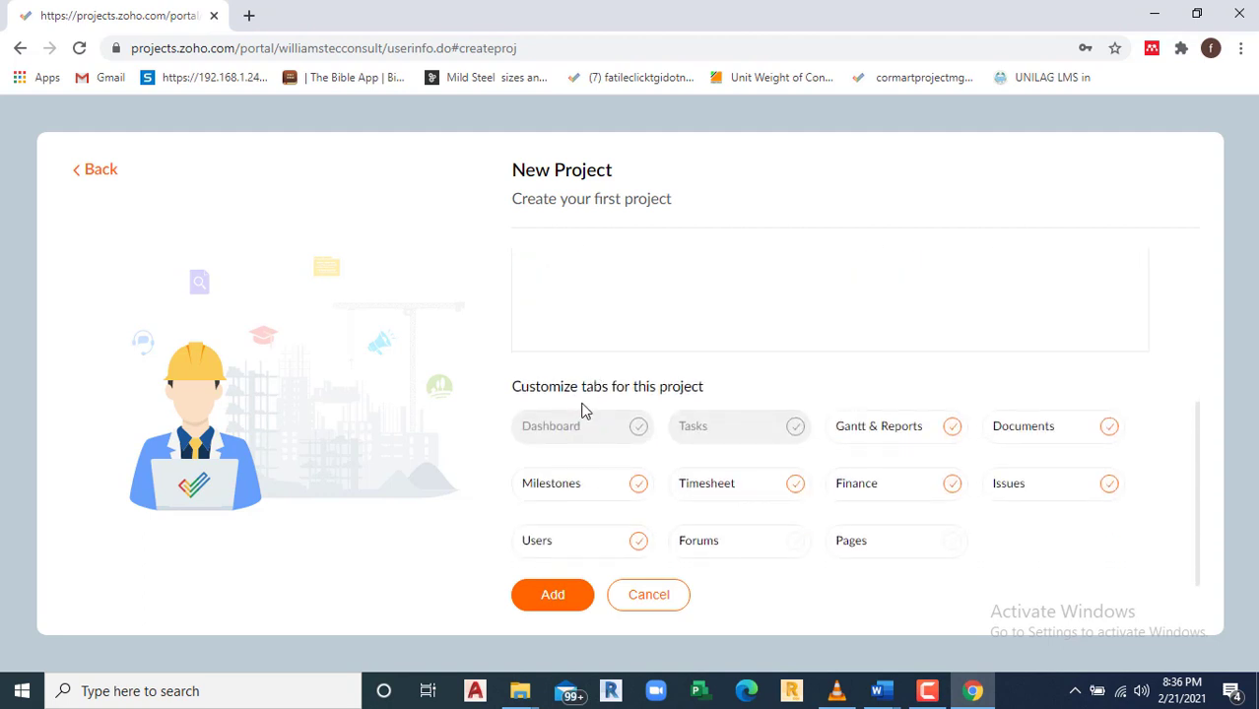
scroll(618, 428, down, 1)
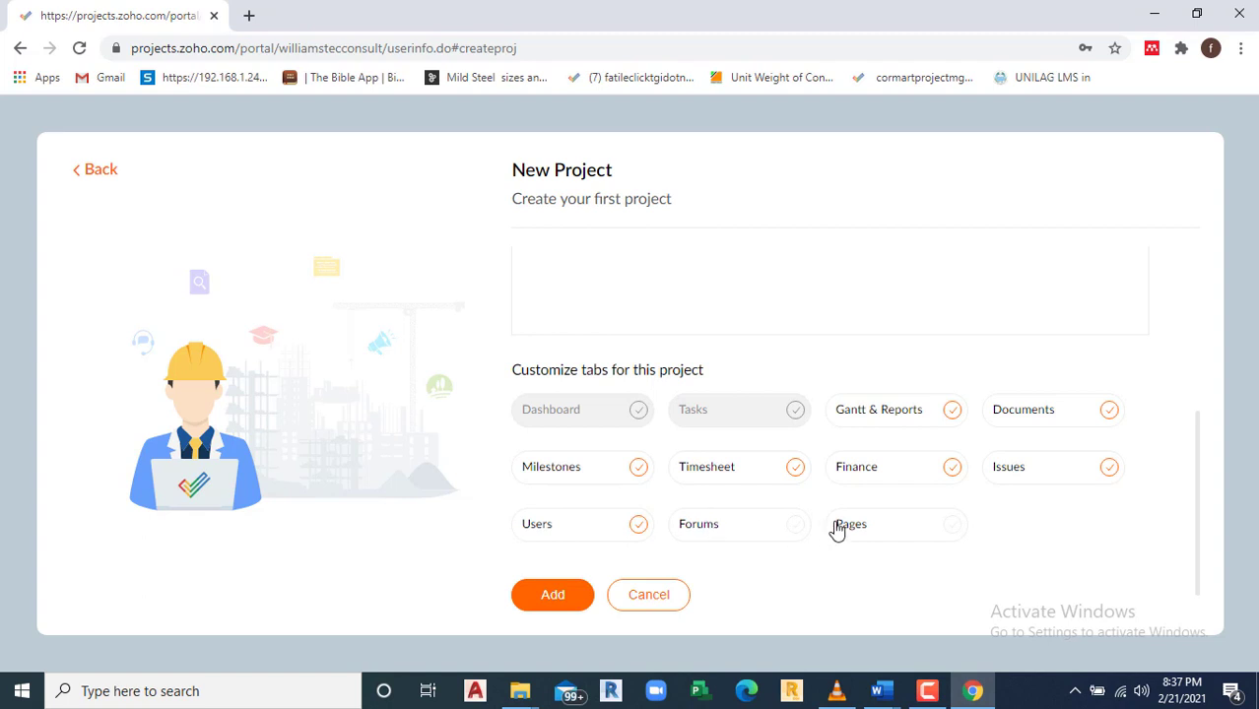
Step: Add the first project and load the Home dashboard showing 52 open tasks, 6 issues, 2 milestones
click(548, 597)
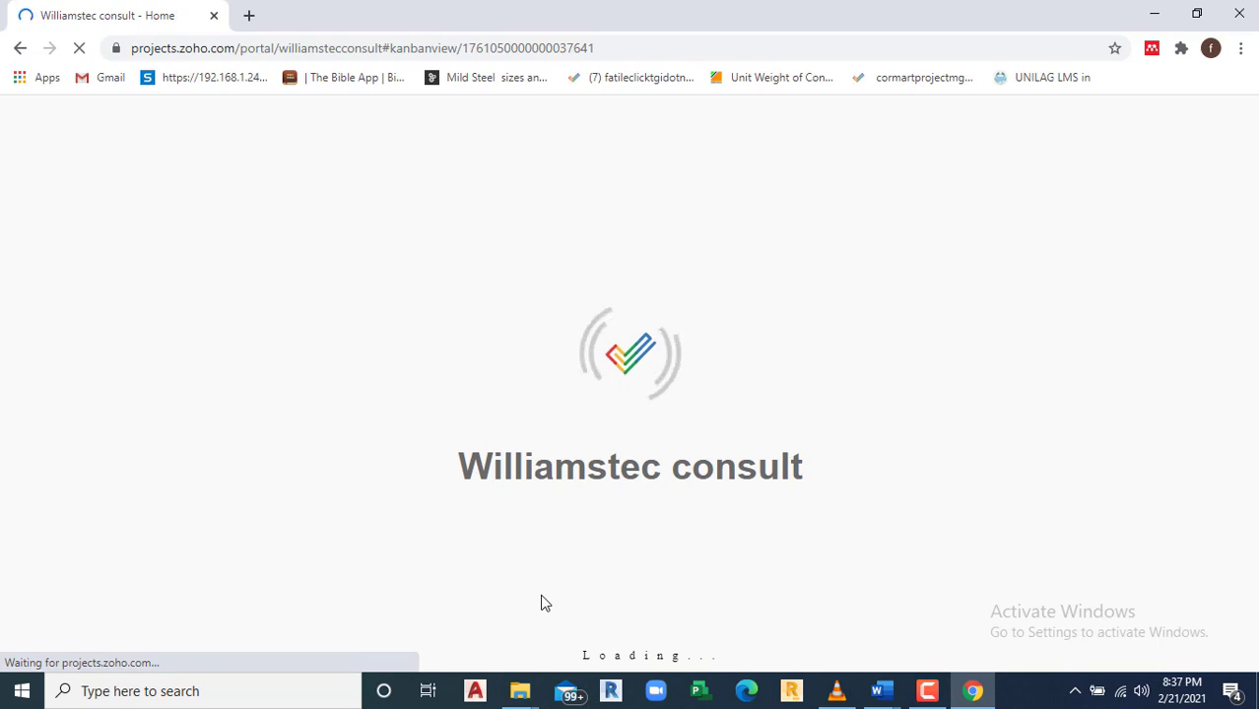
click(927, 691)
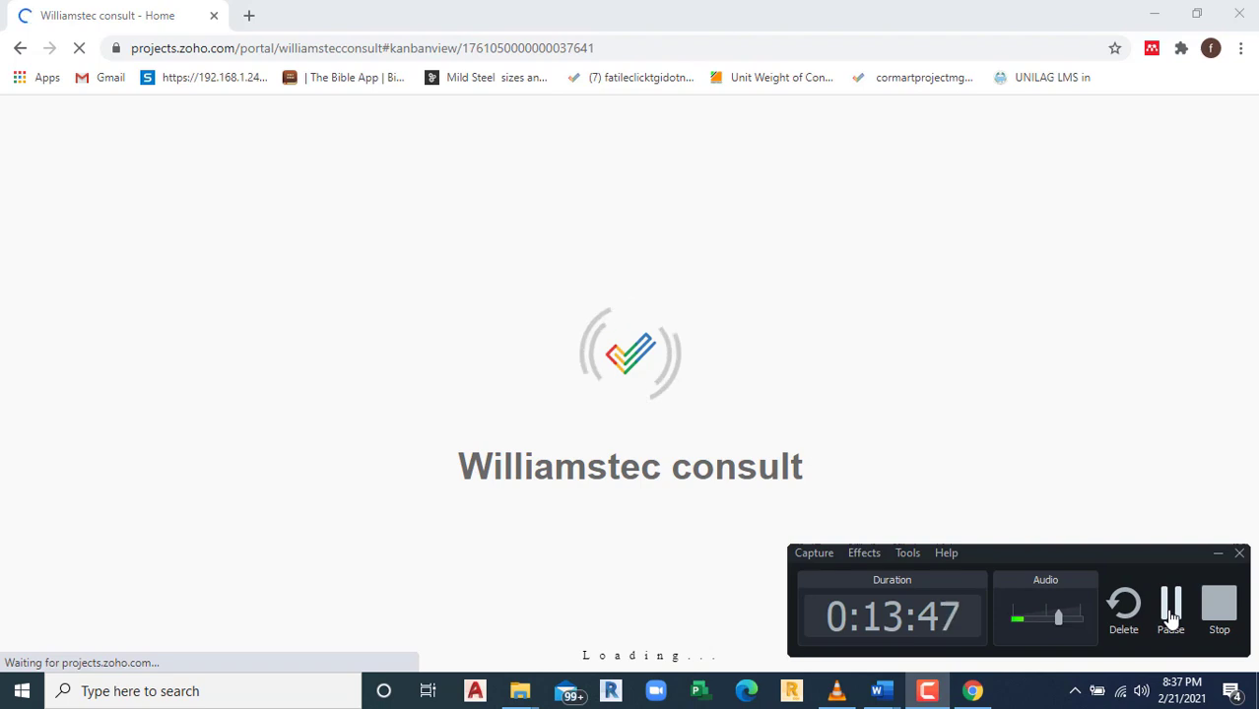
click(1171, 606)
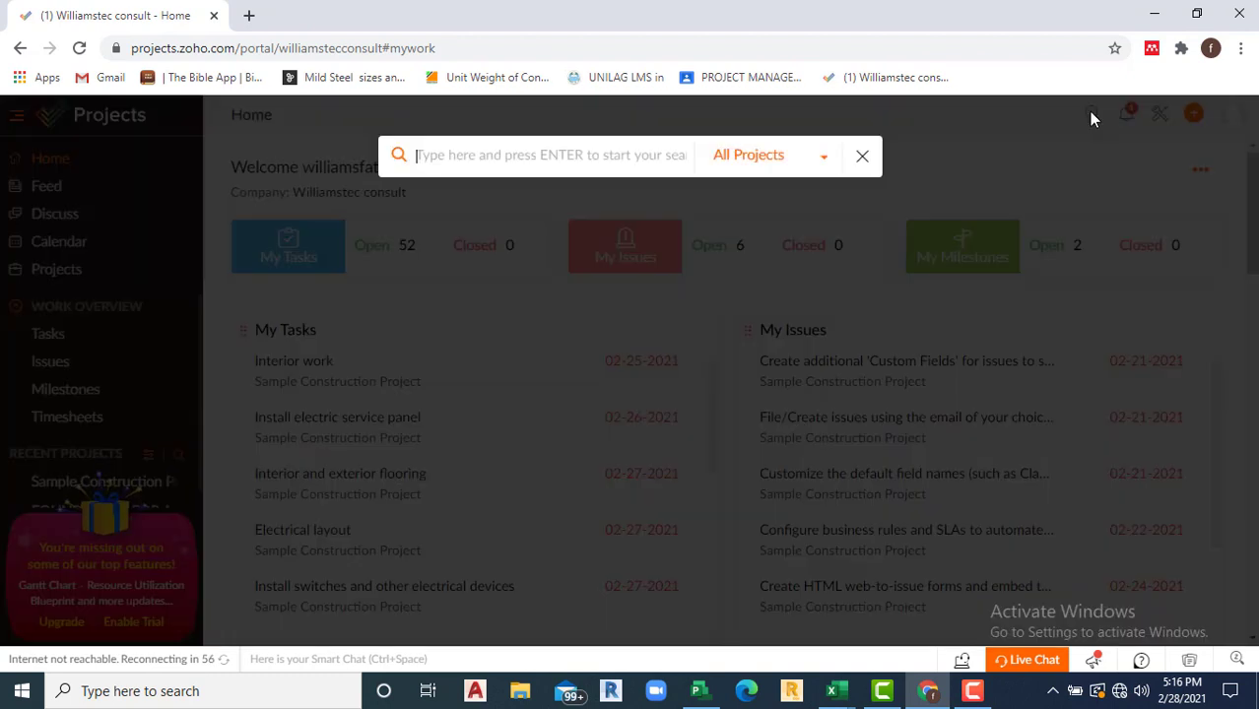
click(1091, 115)
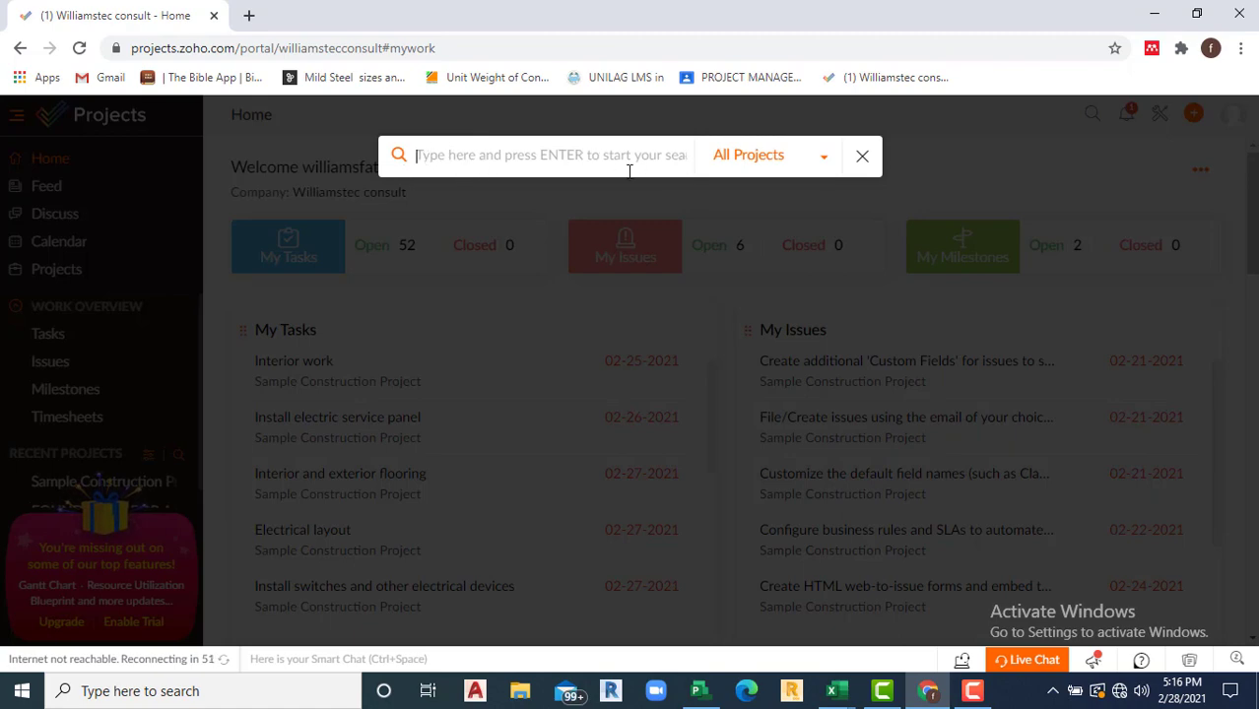
click(863, 157)
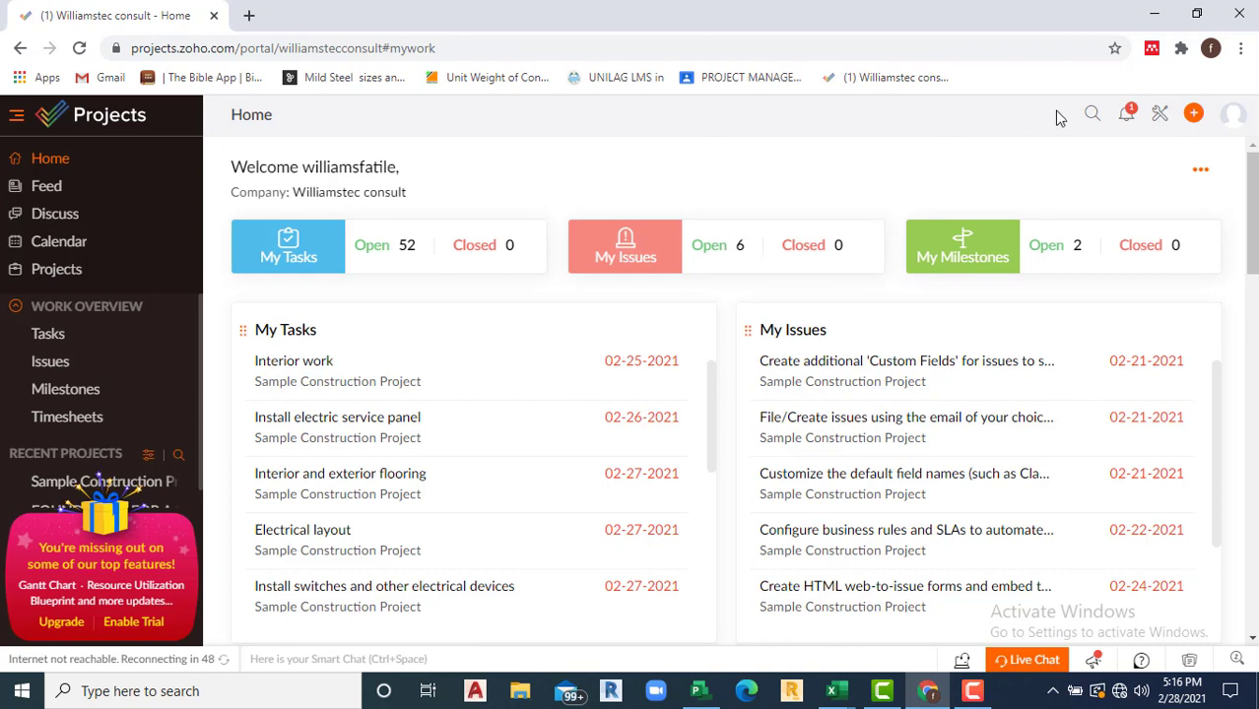
click(1128, 118)
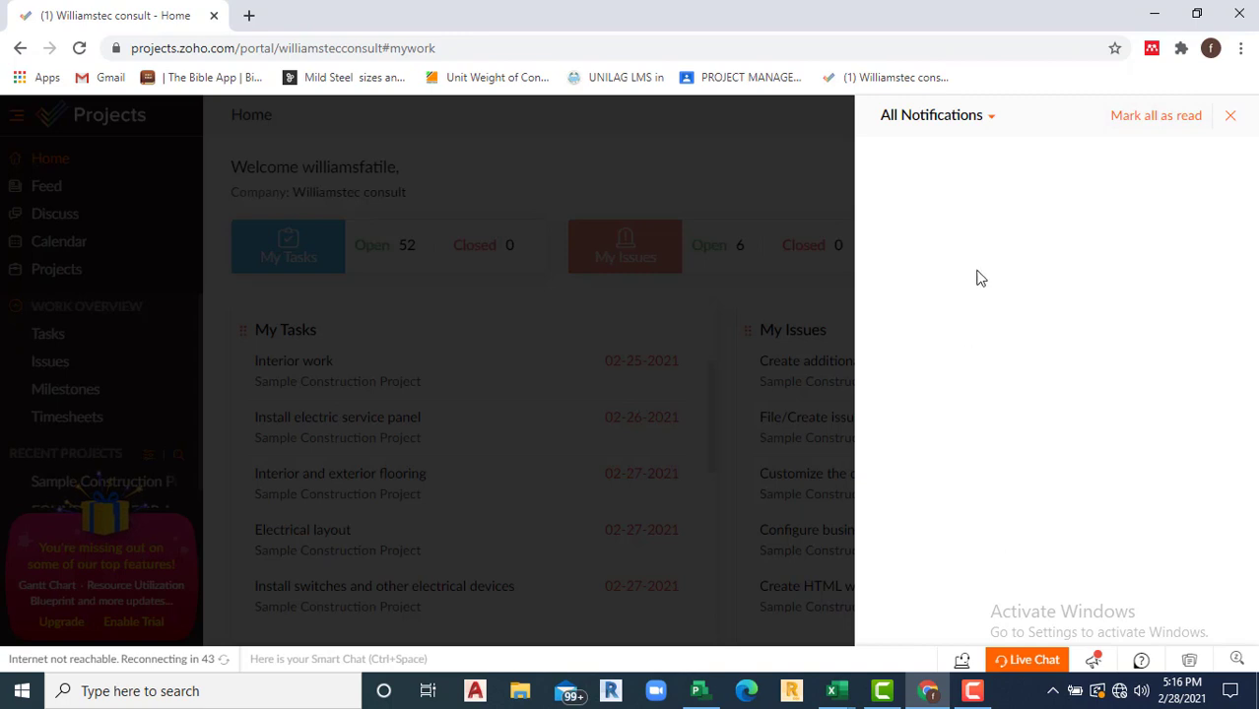
click(996, 125)
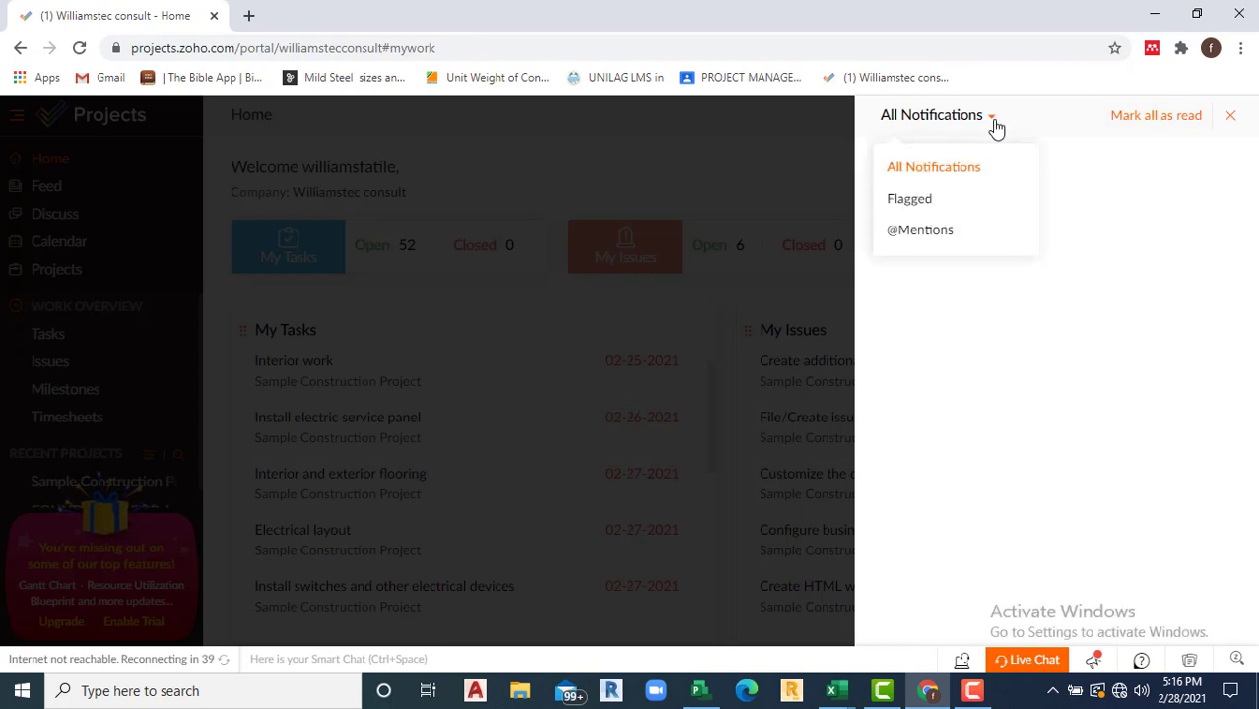
click(995, 125)
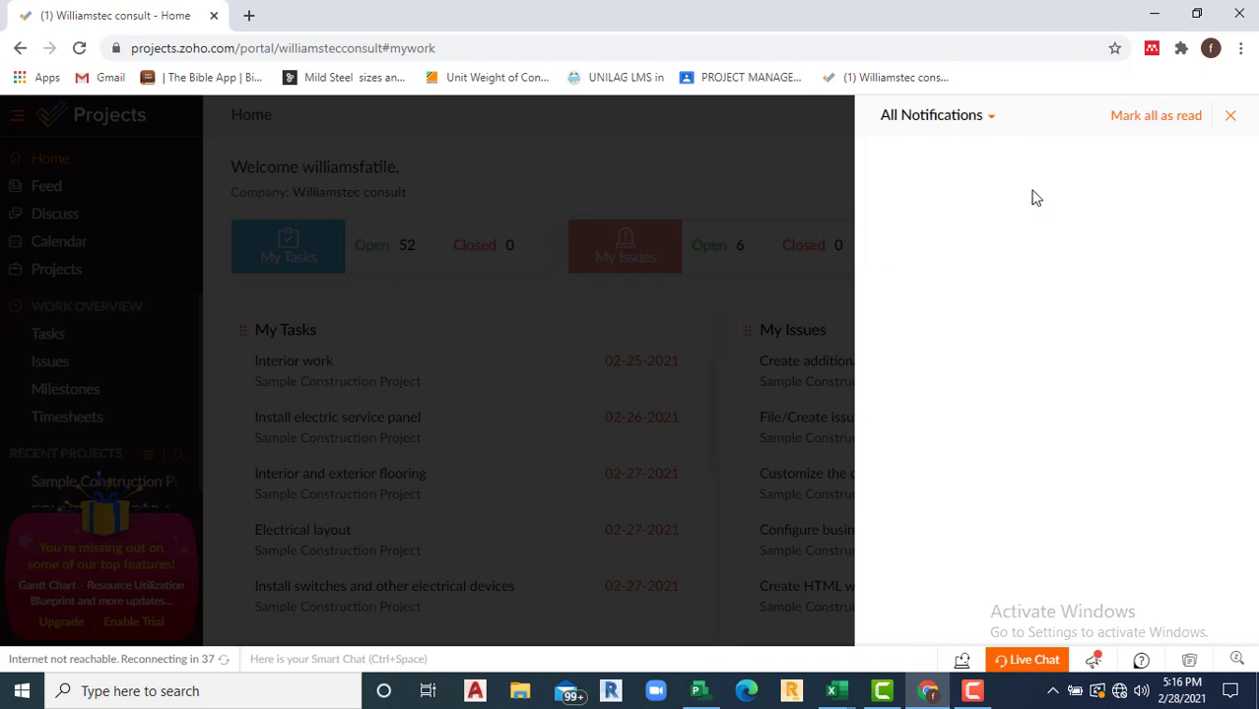
click(990, 119)
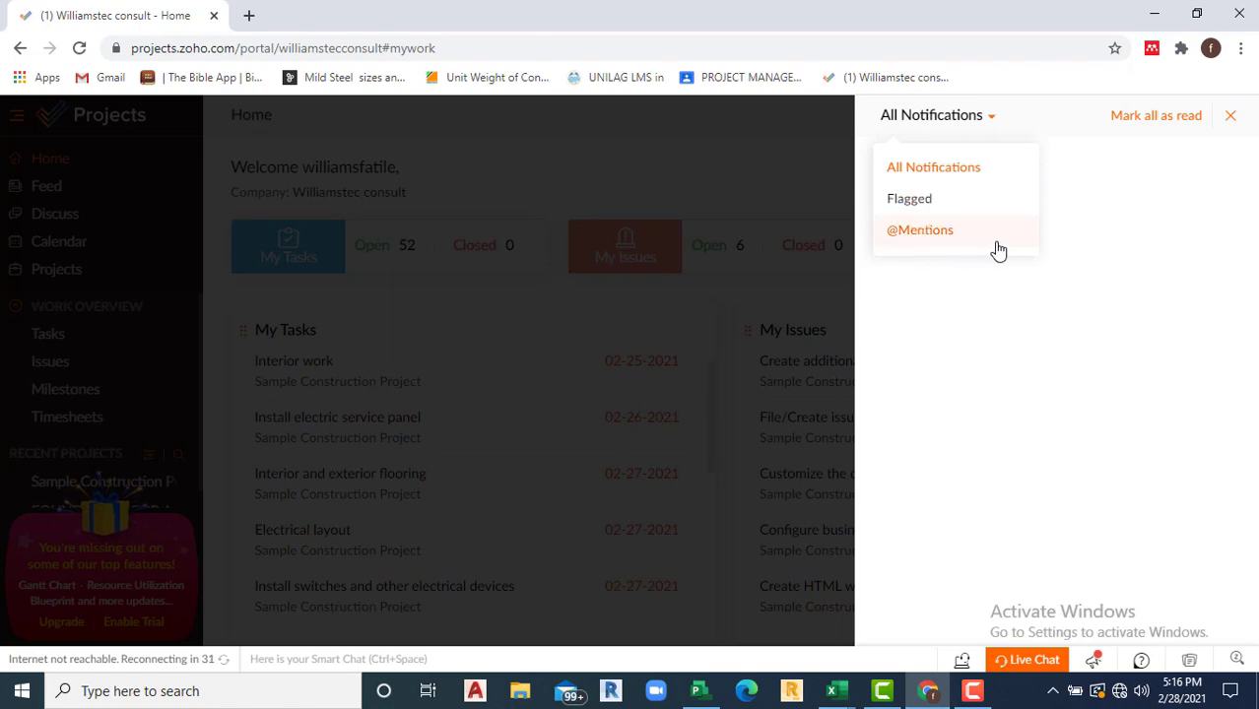
click(952, 164)
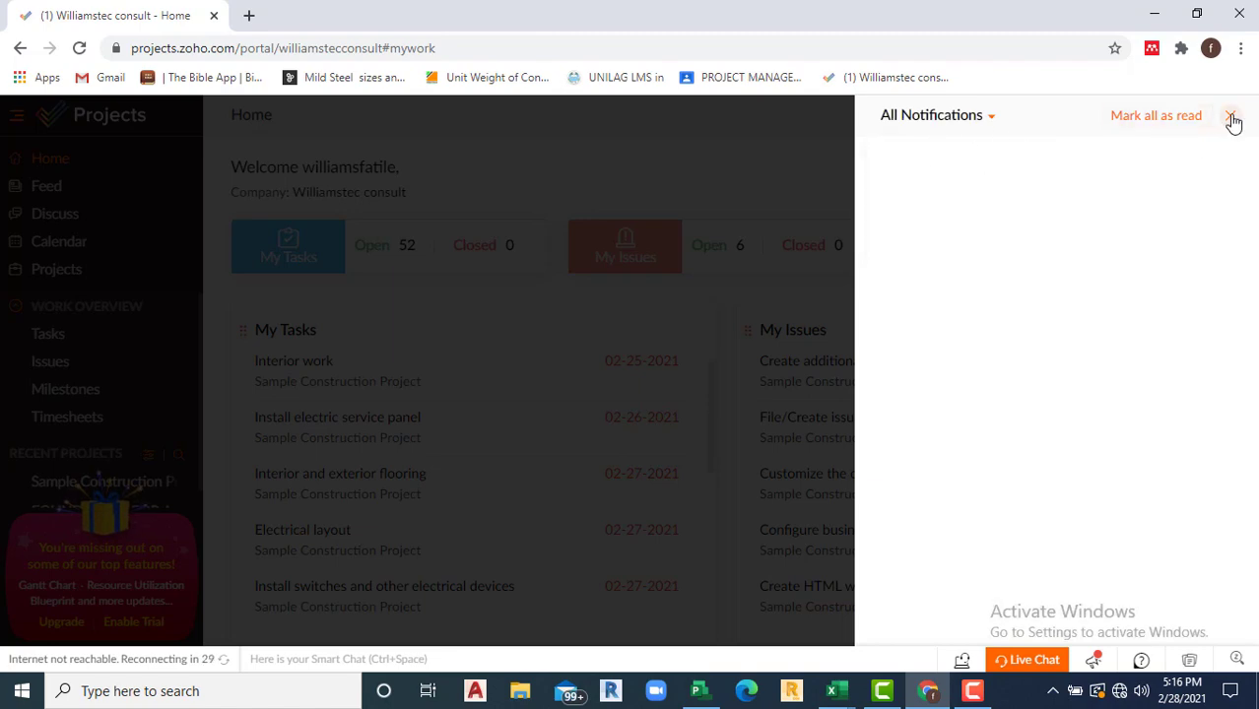
click(1231, 116)
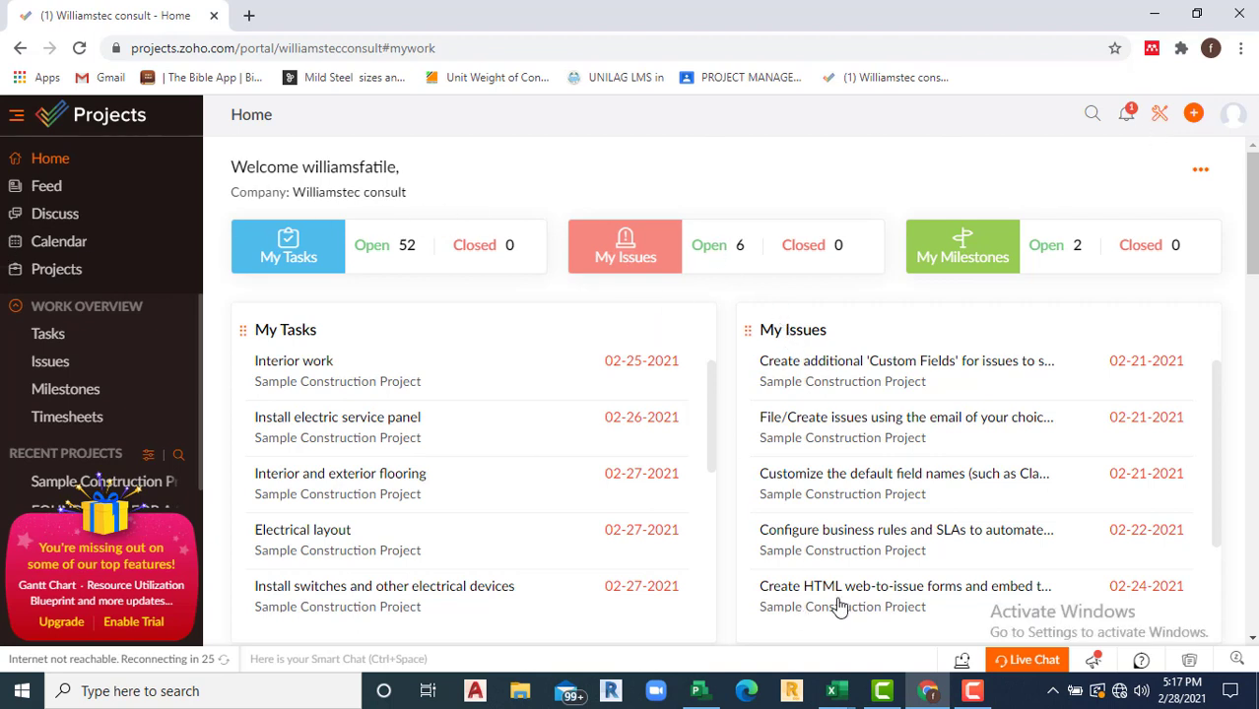
click(973, 691)
click(1175, 619)
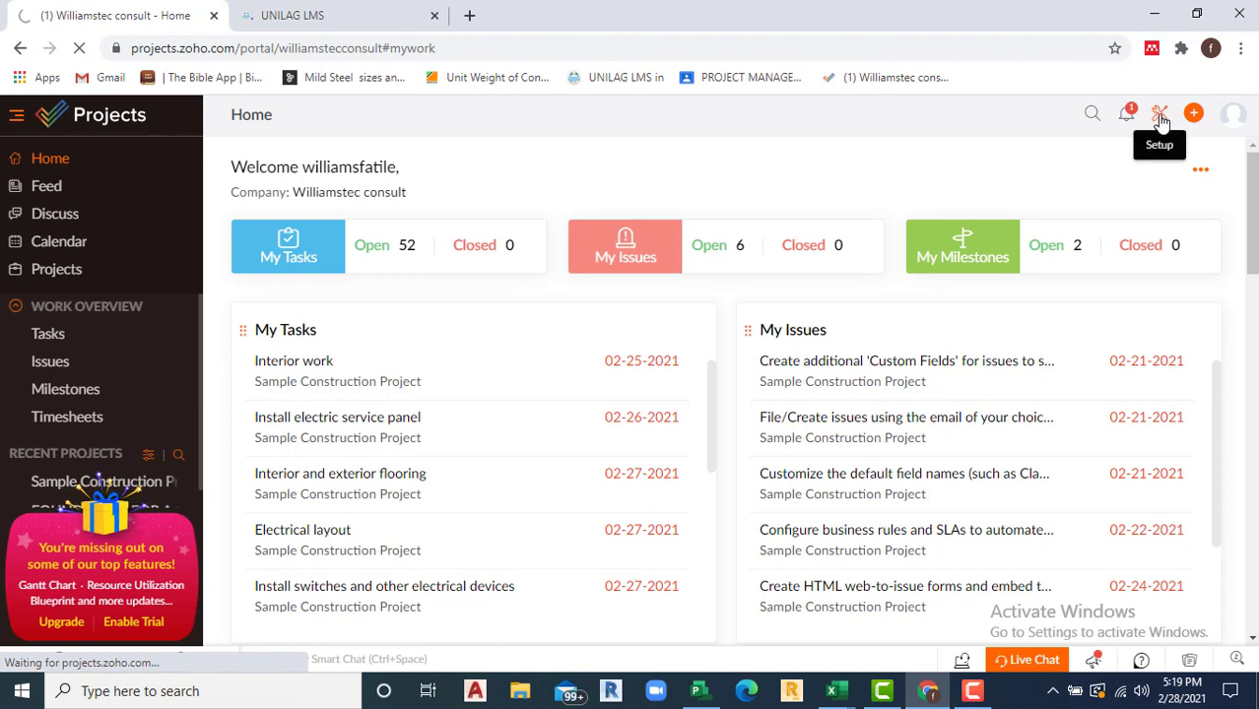
click(1126, 117)
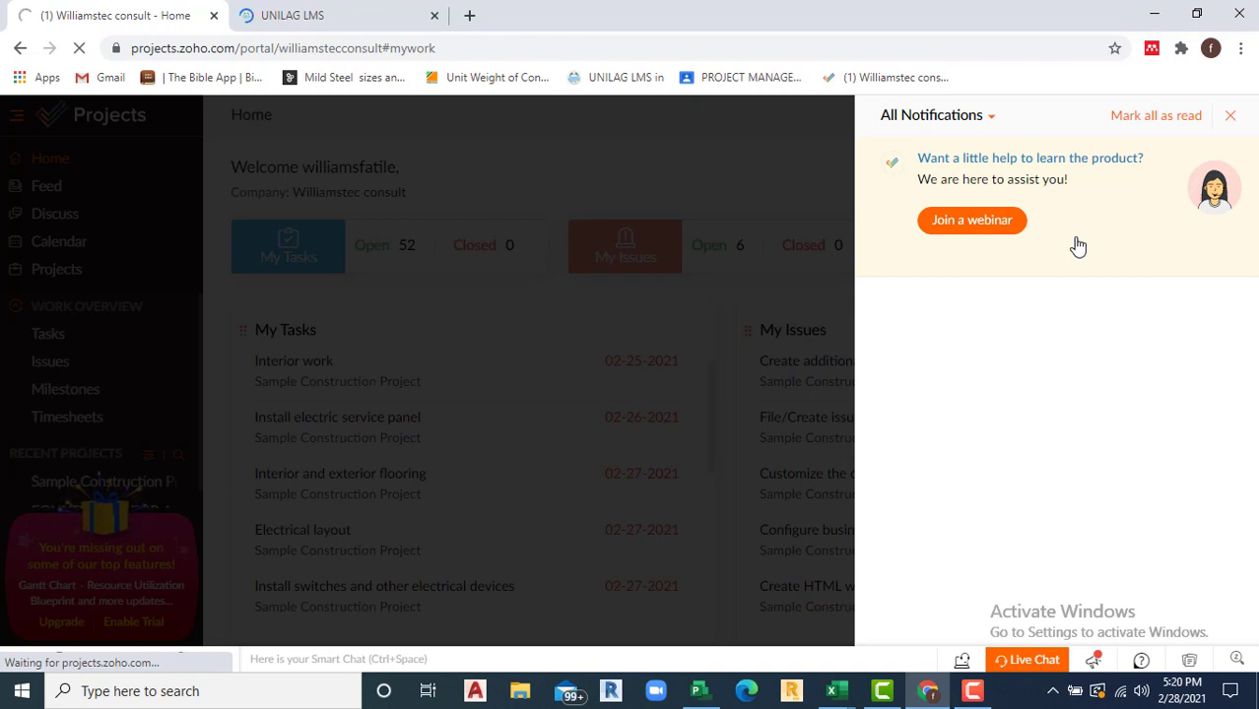
click(1230, 115)
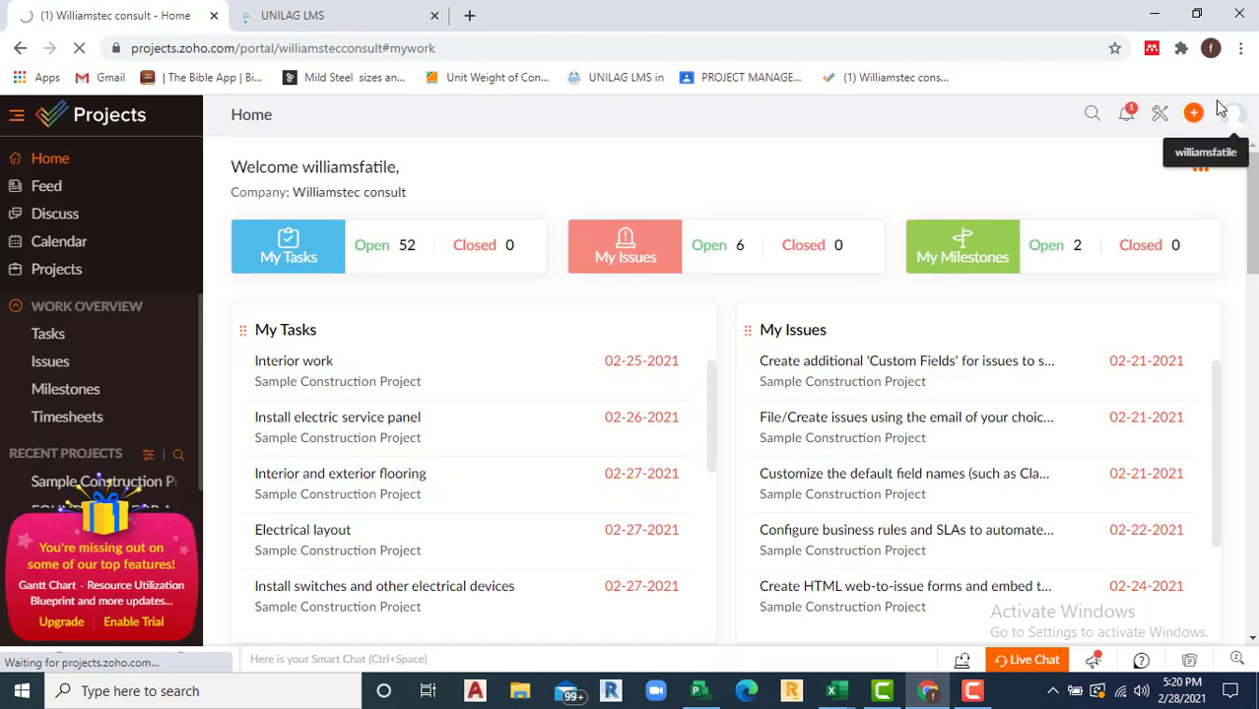
click(1157, 116)
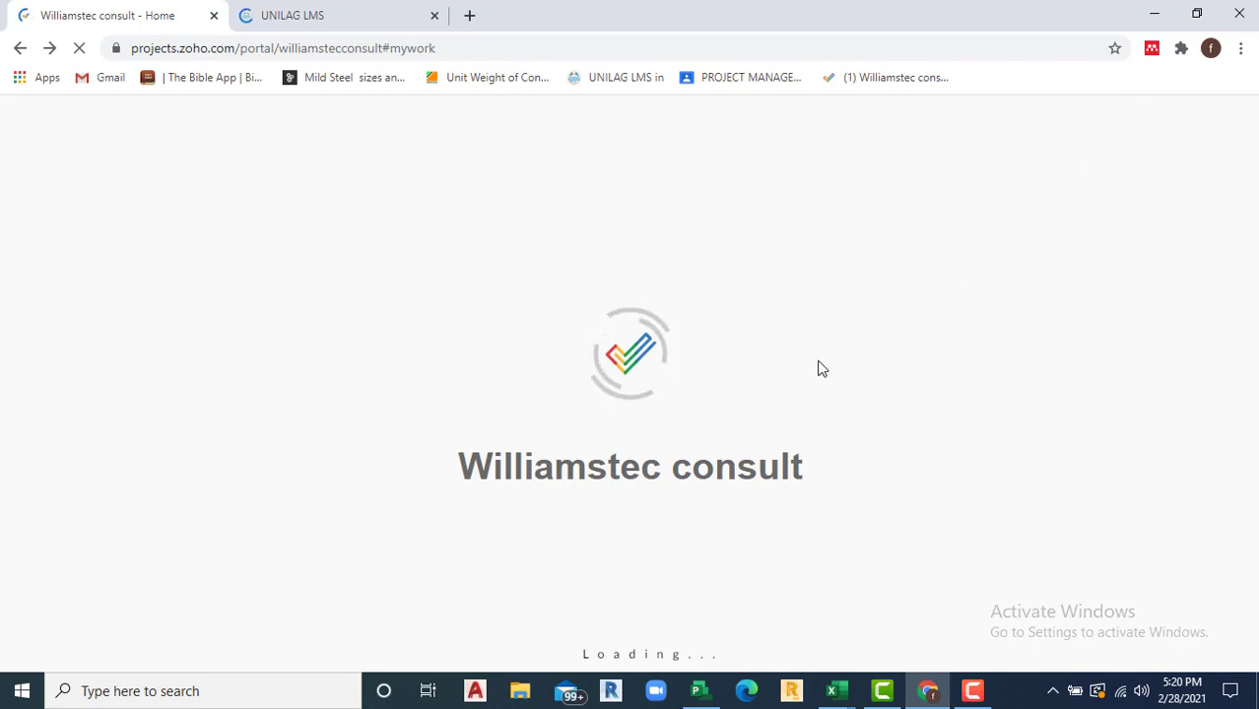
click(296, 15)
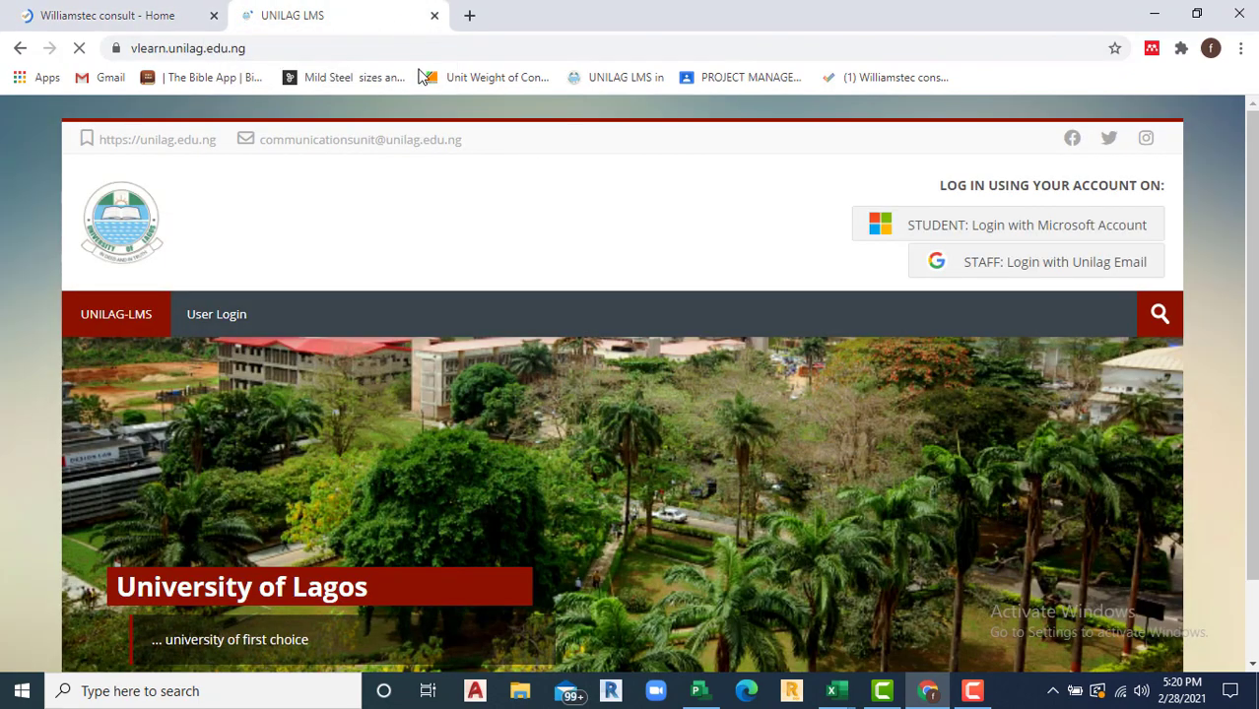
click(434, 15)
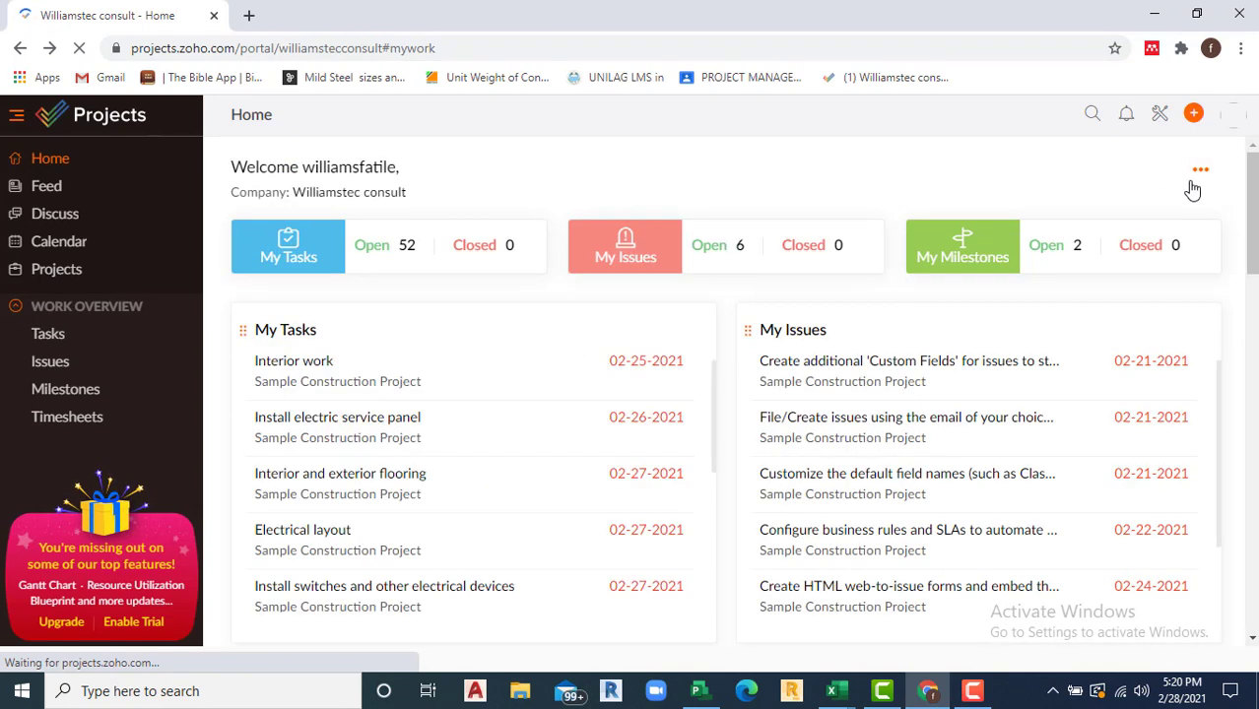
click(1159, 115)
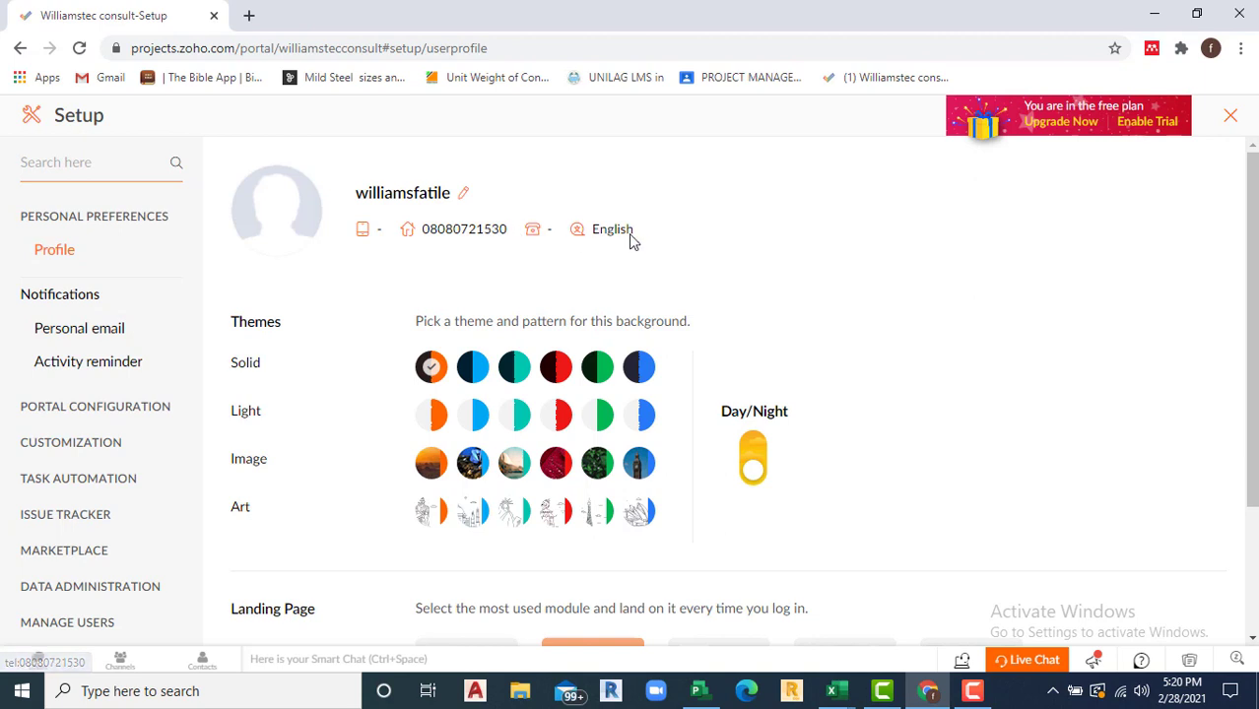
Step: Scroll down the Profile page and go to Personal email under Notifications
scroll(689, 394, down, 2)
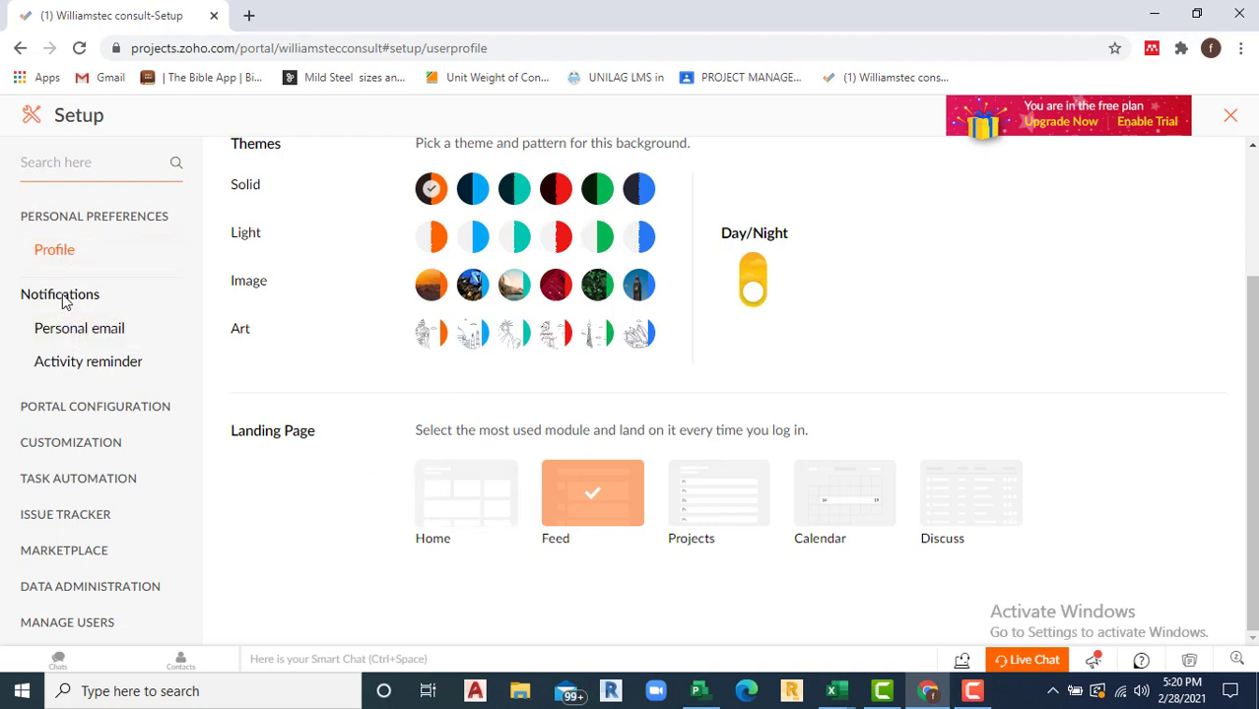
double_click(62, 296)
Step: Open Personal email settings and review the task, milestone and other notification toggles
double_click(63, 328)
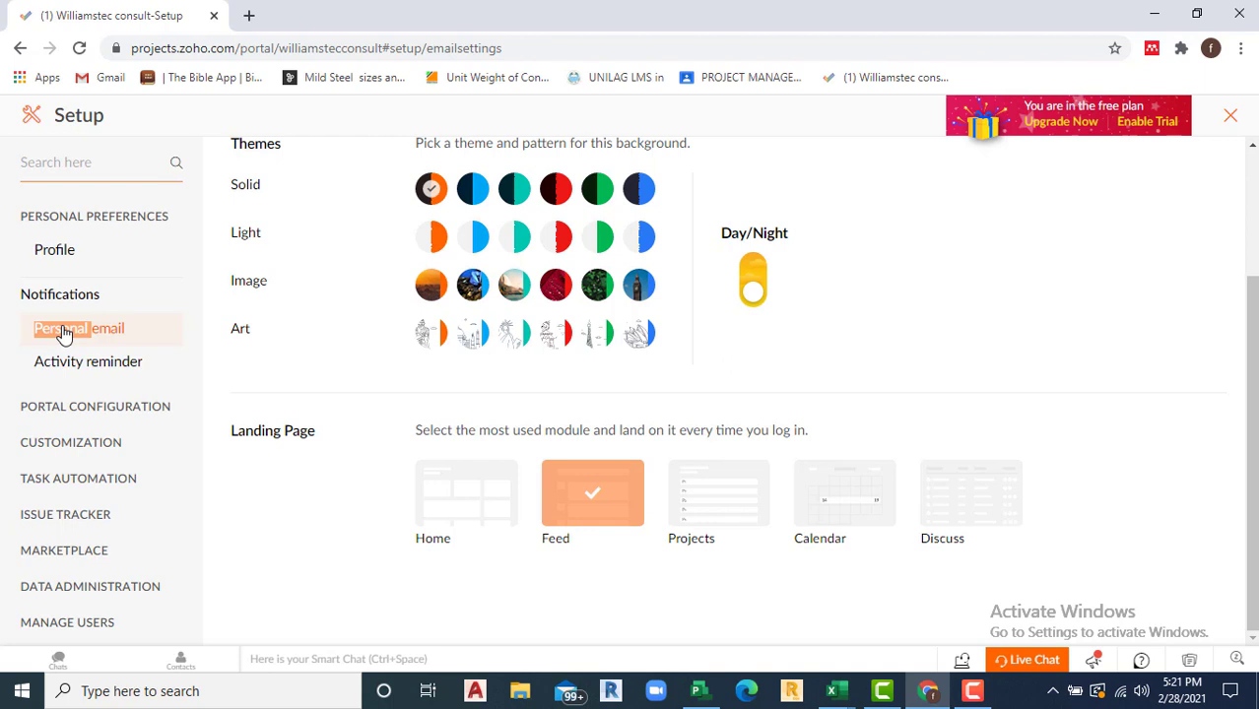
scroll(627, 342, up, 2)
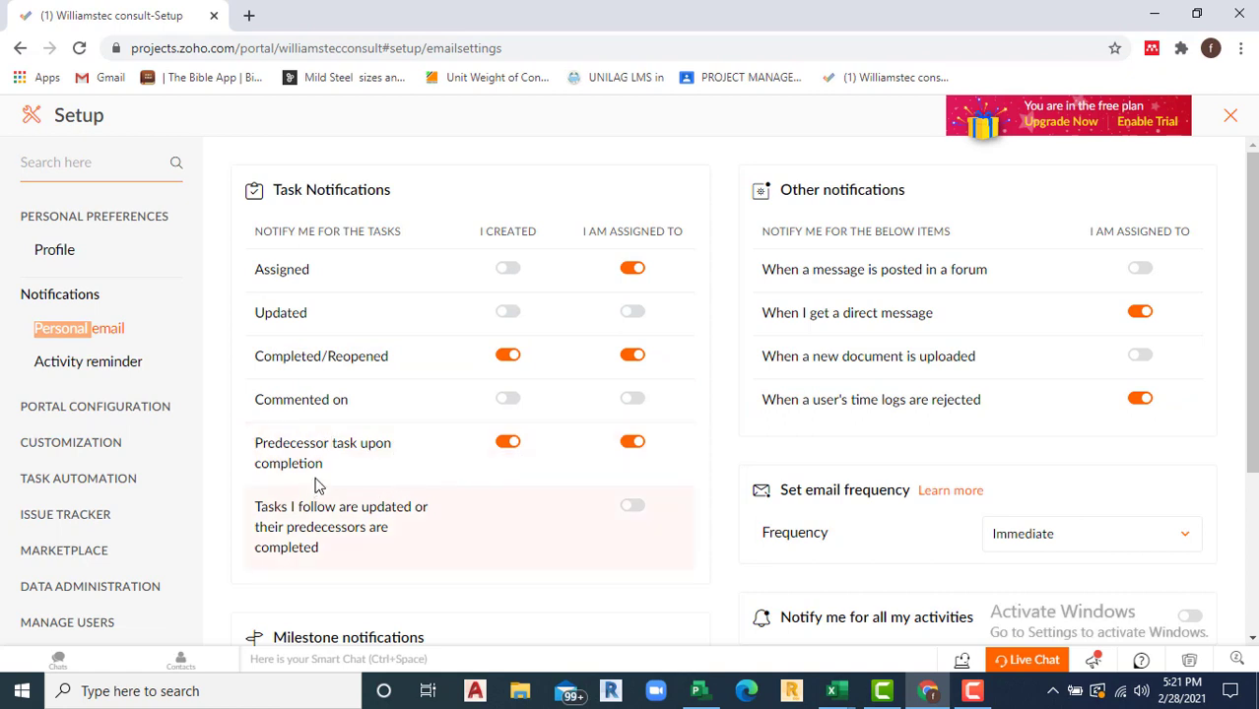
scroll(529, 458, down, 1)
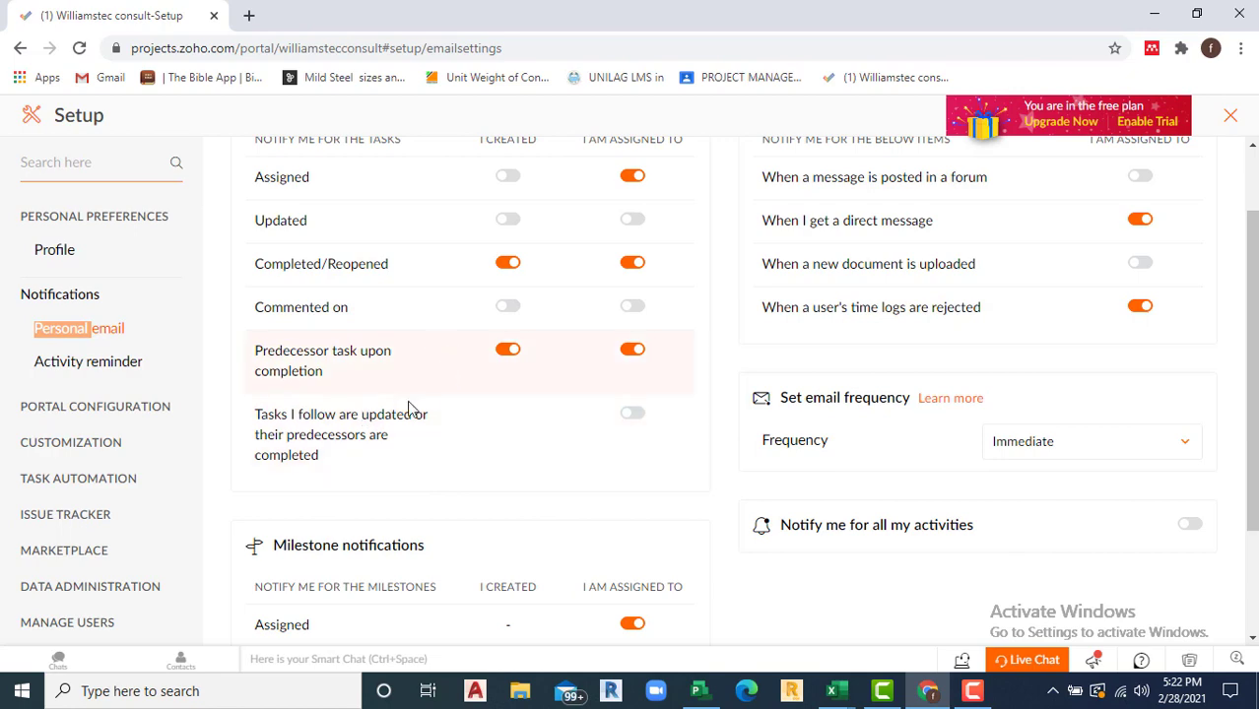
scroll(366, 461, down, 2)
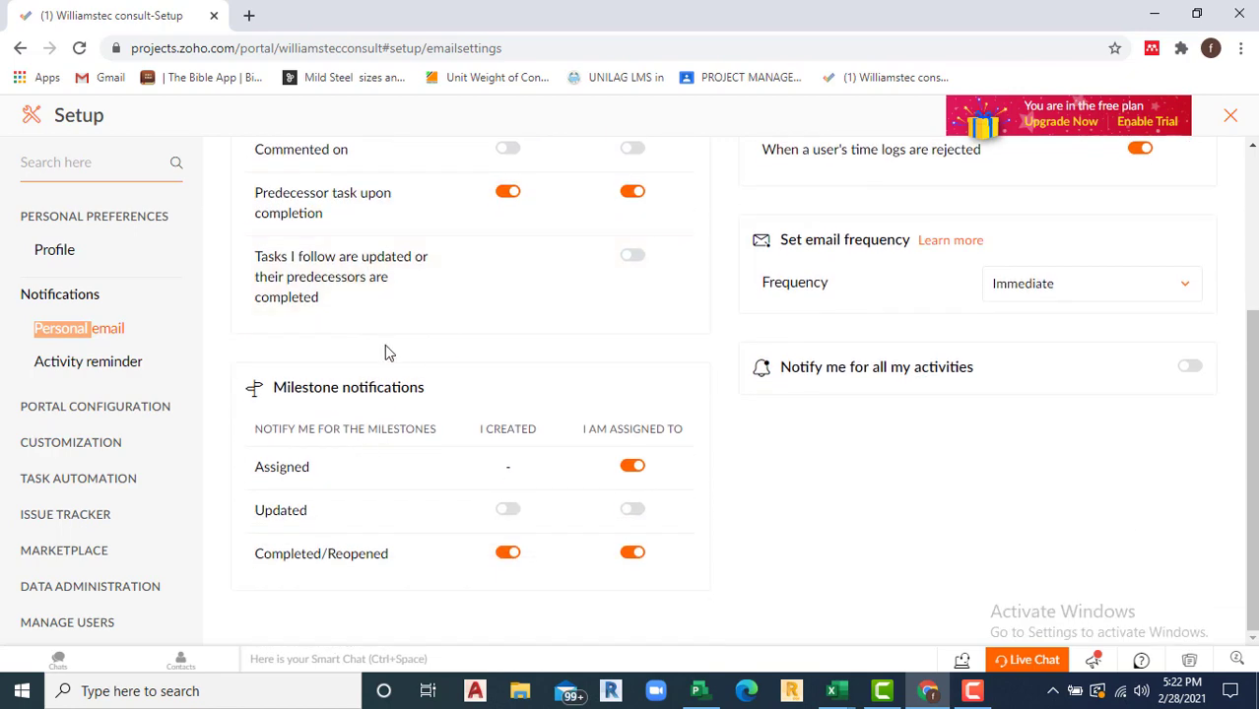
scroll(389, 352, up, 3)
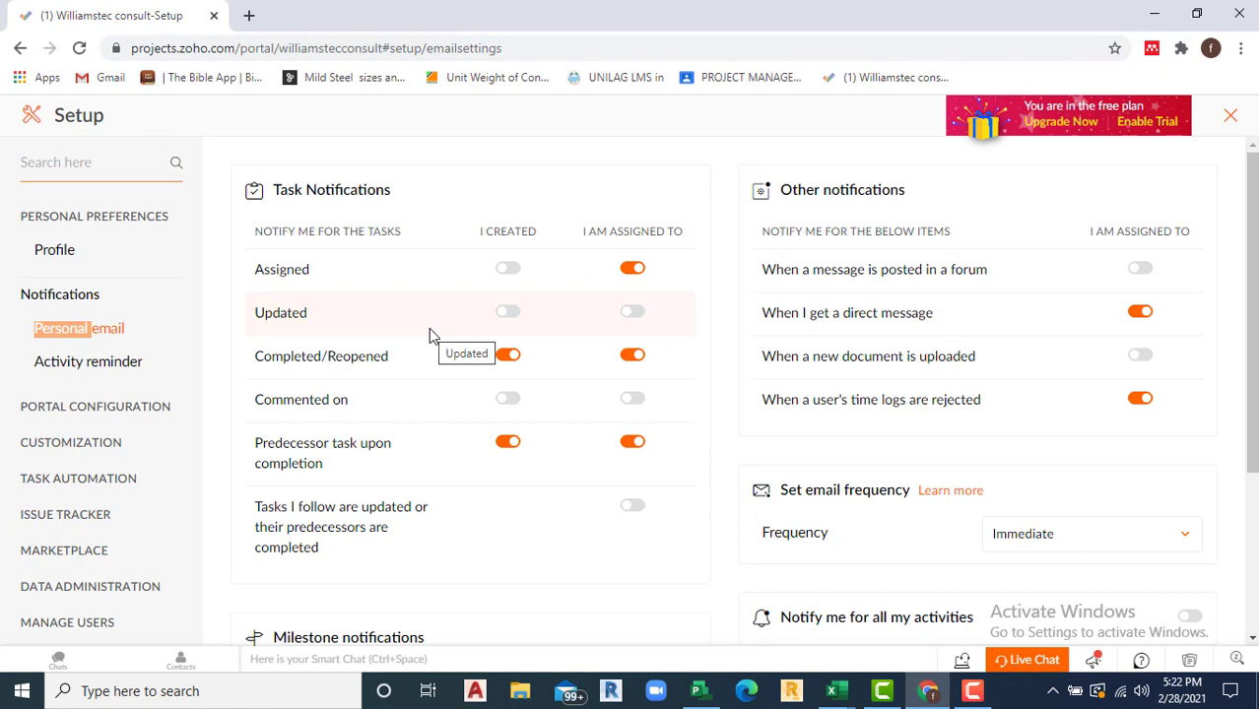
scroll(371, 523, down, 3)
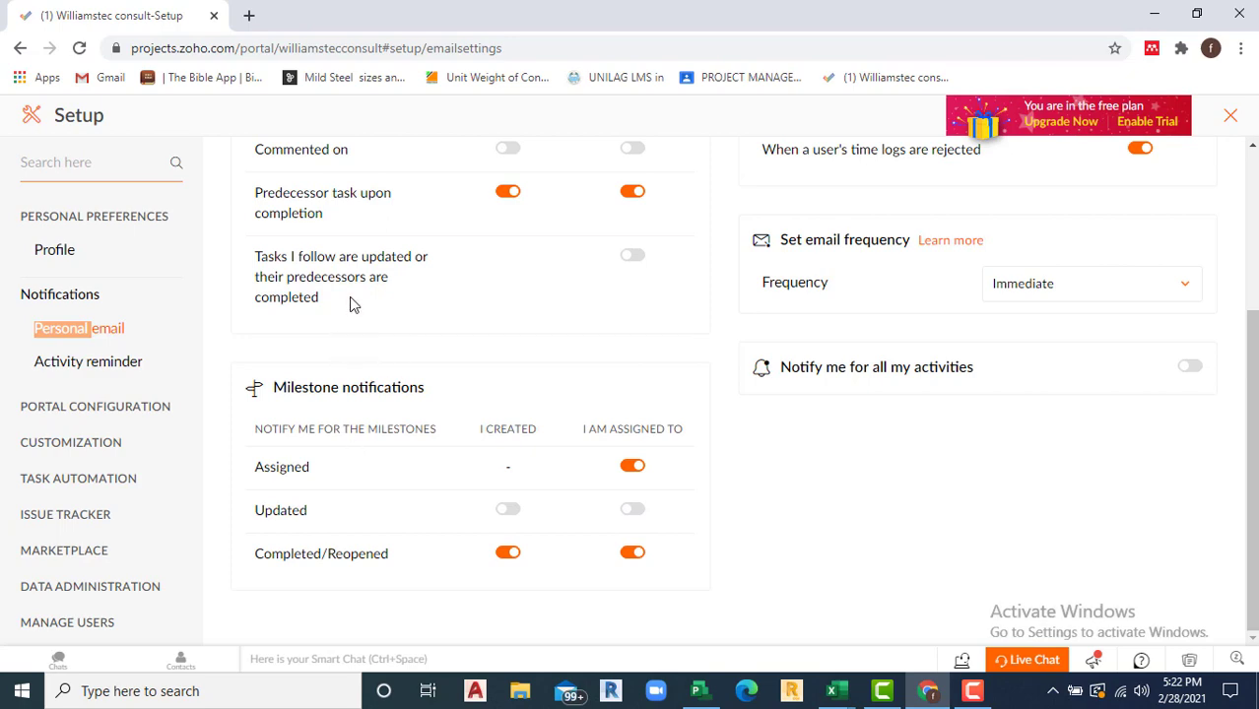
scroll(347, 313, up, 3)
scroll(340, 374, down, 3)
scroll(655, 487, up, 3)
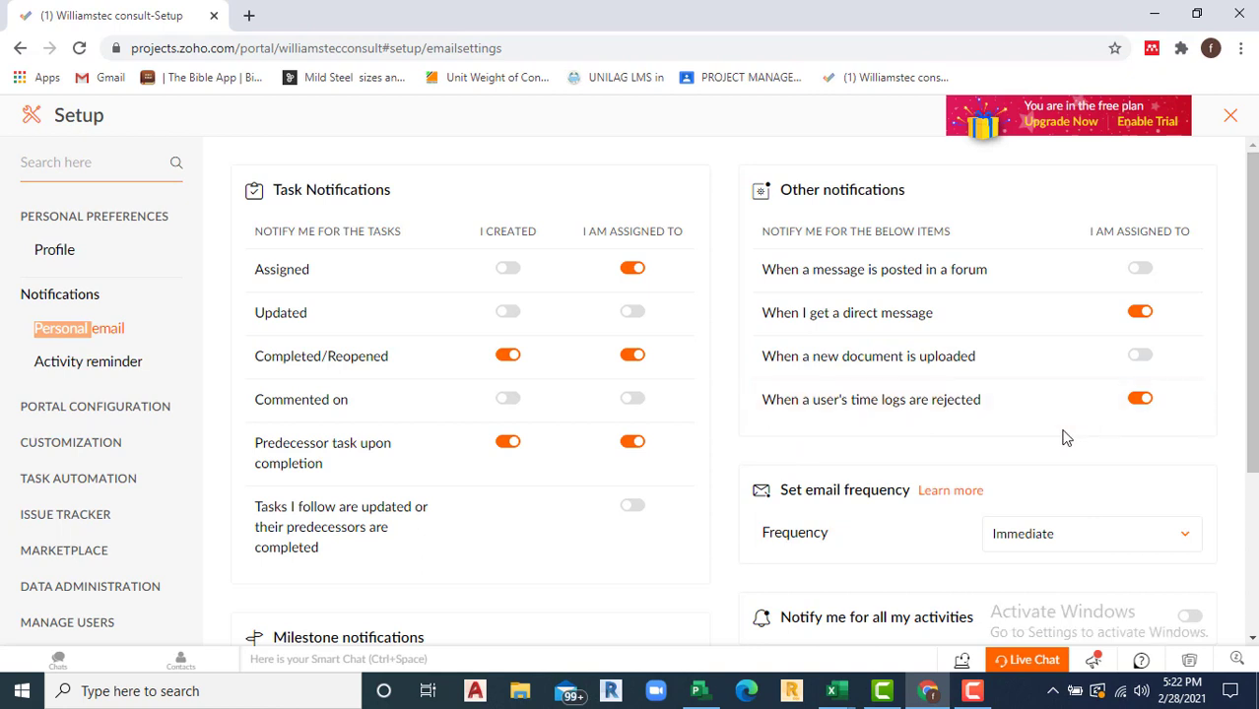
scroll(1025, 429, down, 3)
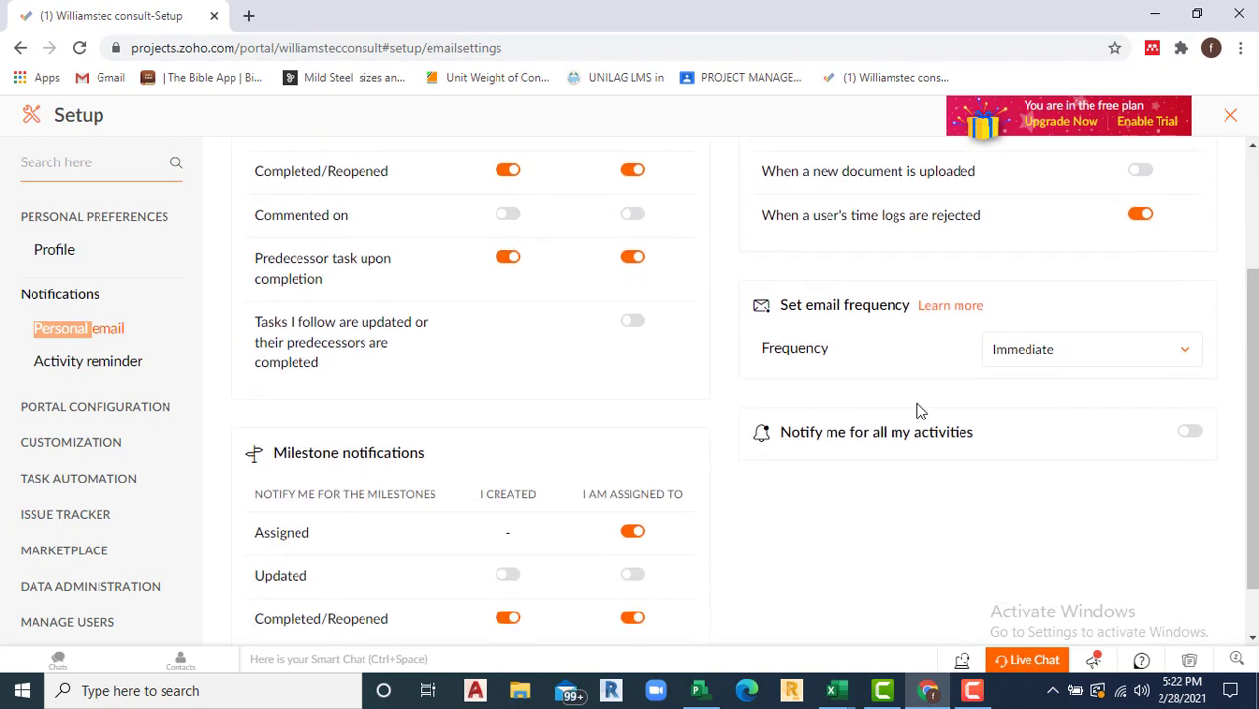
Step: Leave the personal email frequency set to Immediate
click(1191, 358)
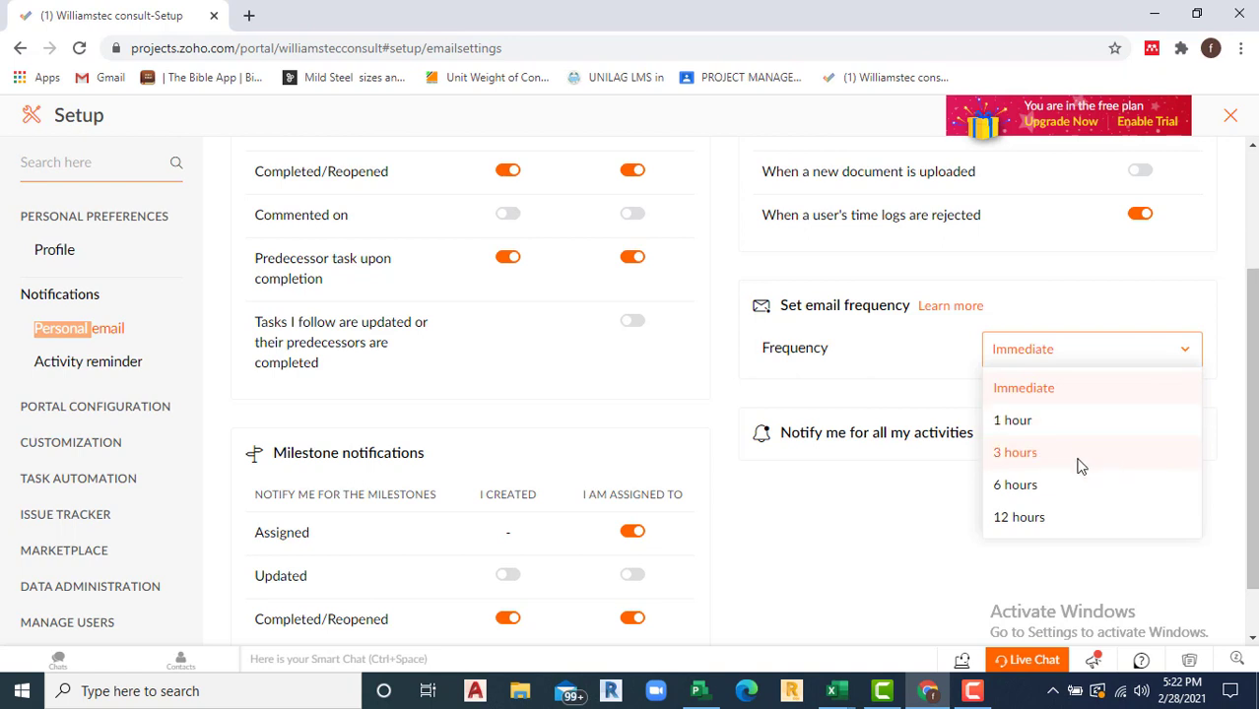
click(933, 388)
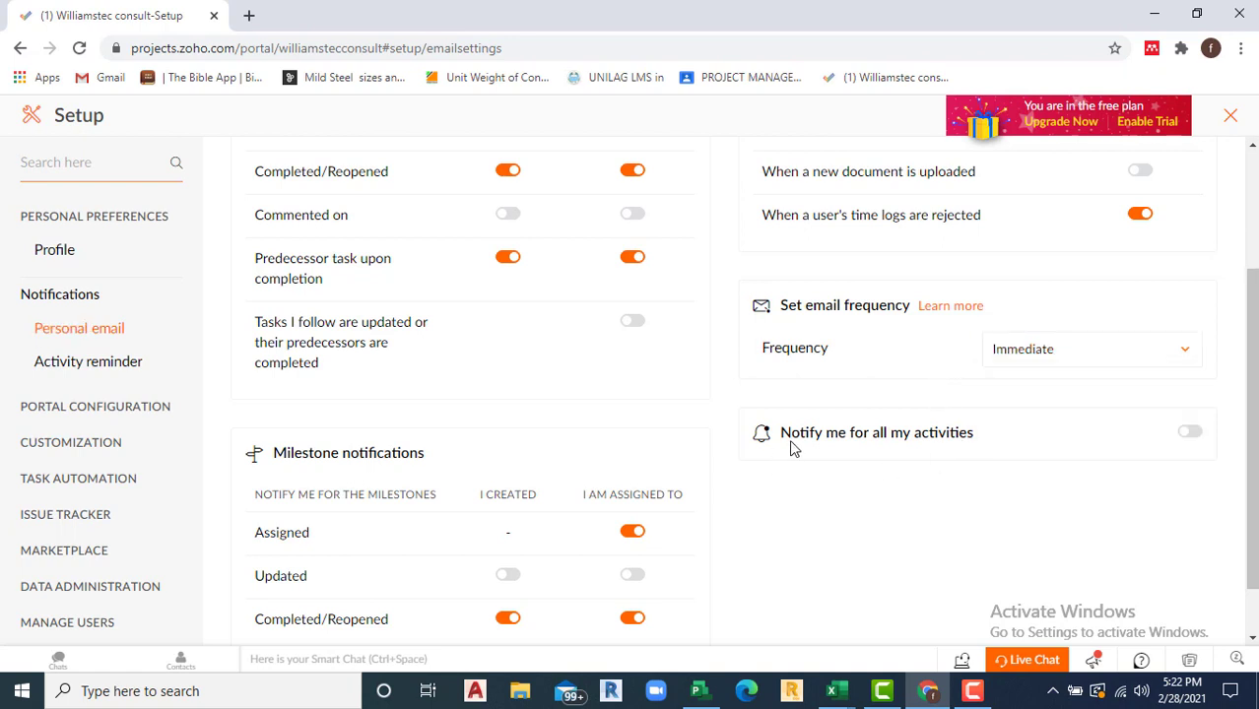
scroll(956, 439, down, 1)
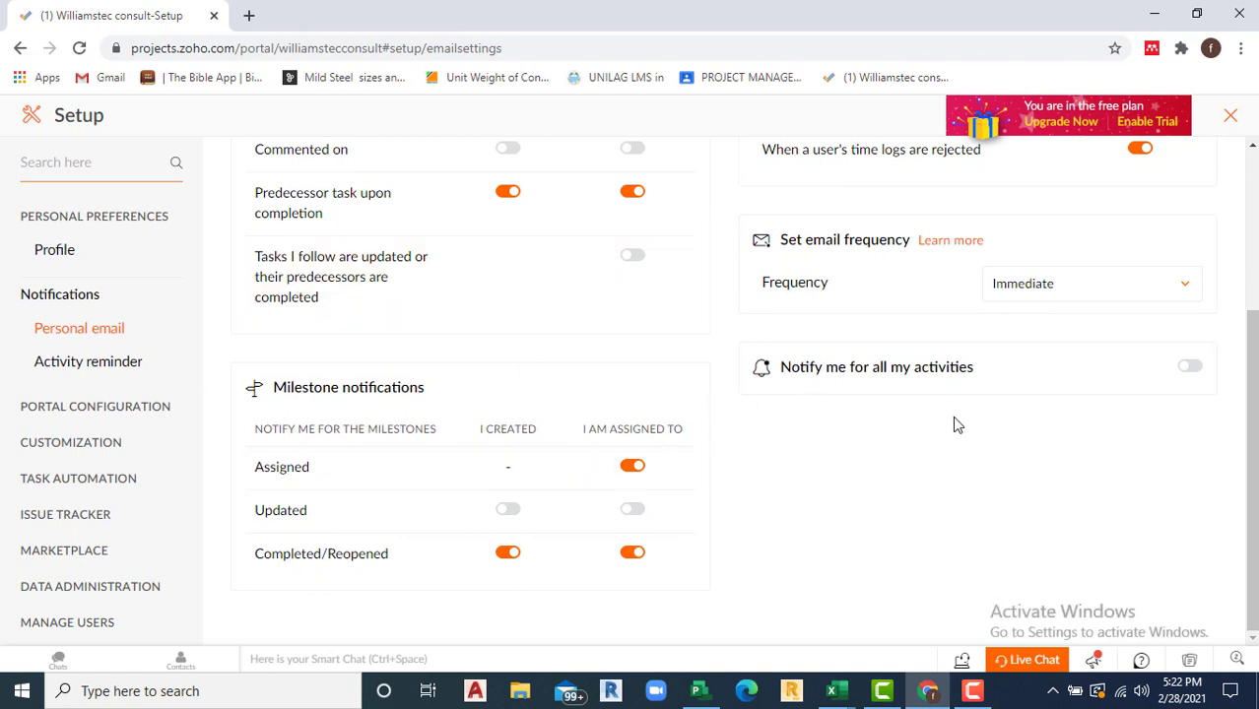
scroll(952, 420, up, 3)
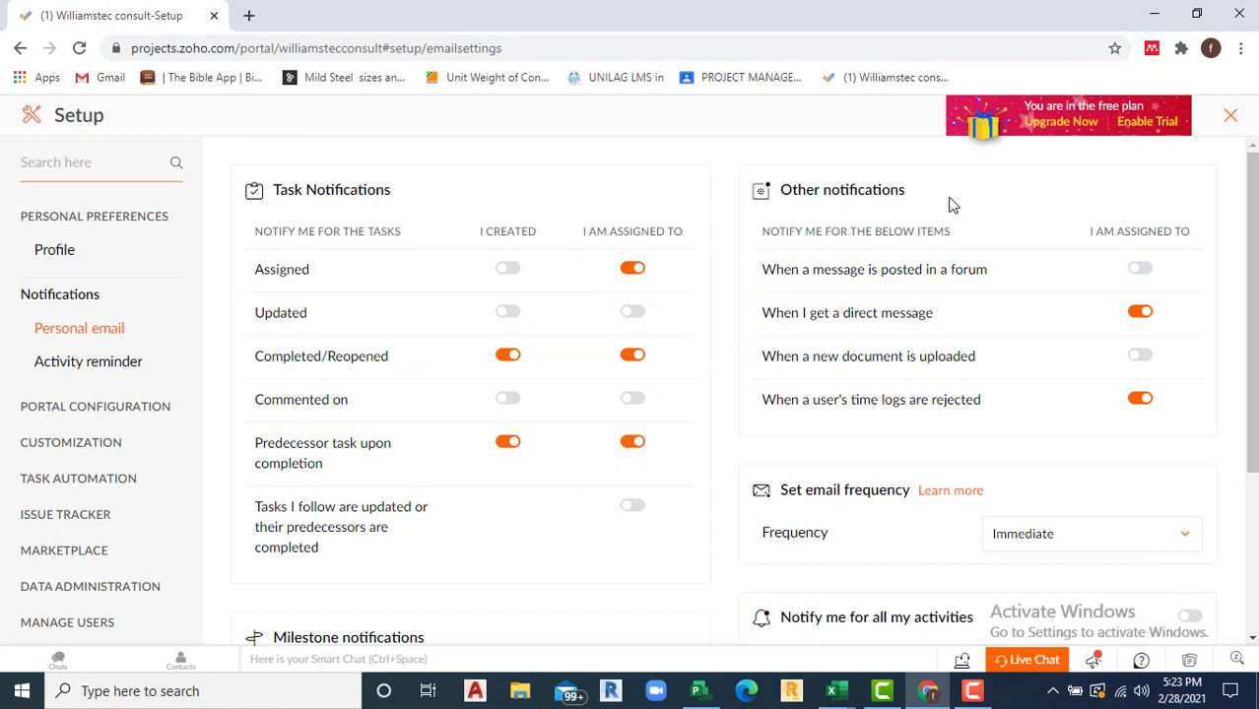
Step: Schedule the Daily Digest activity reminder for 08:30 am
click(69, 364)
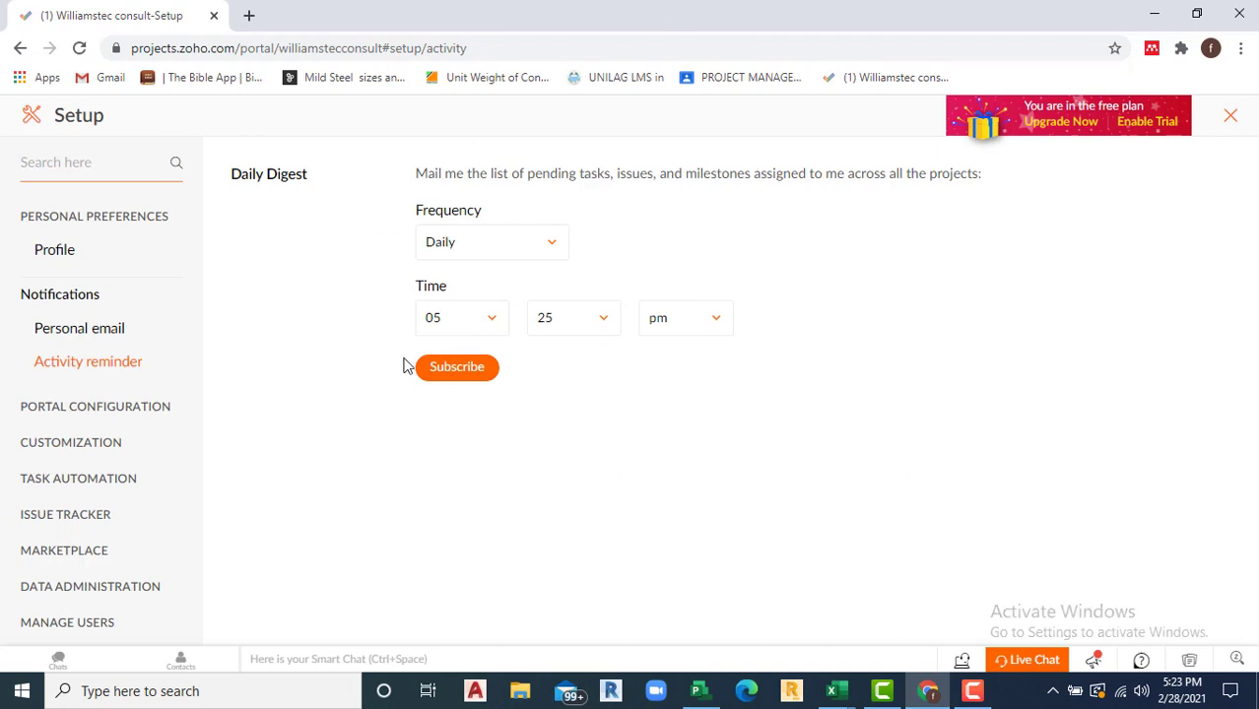
click(490, 322)
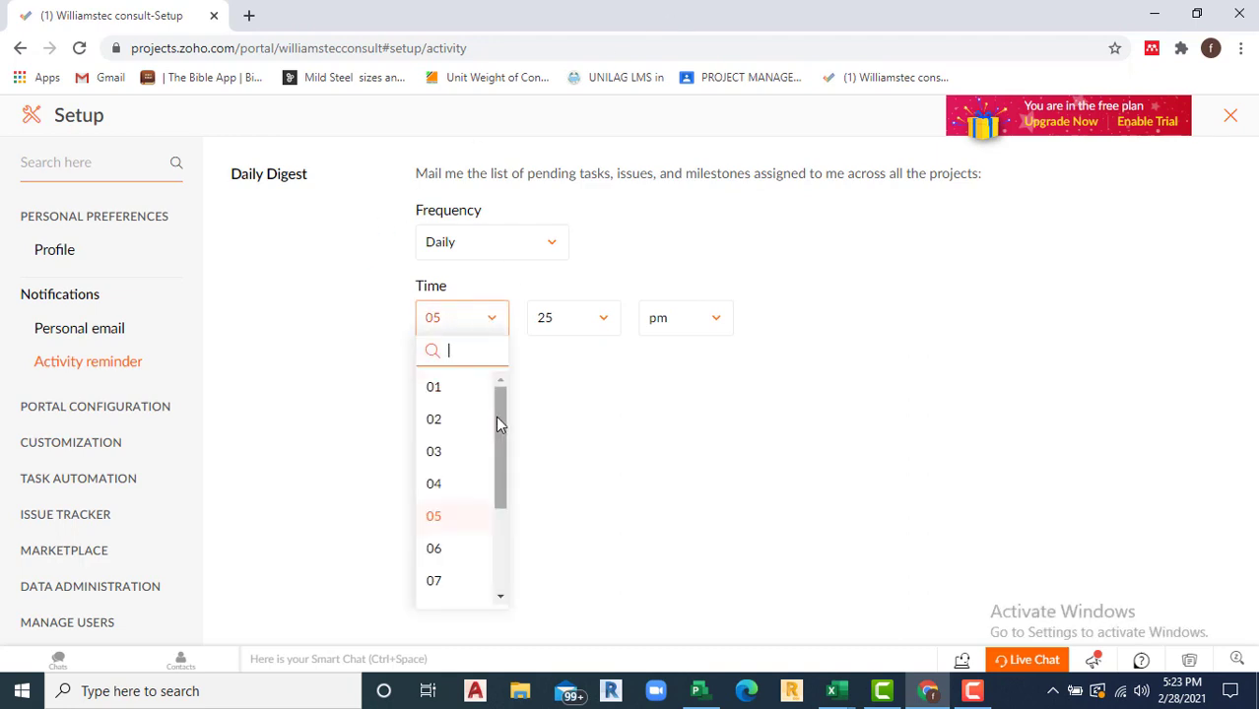
scroll(499, 456, down, 4)
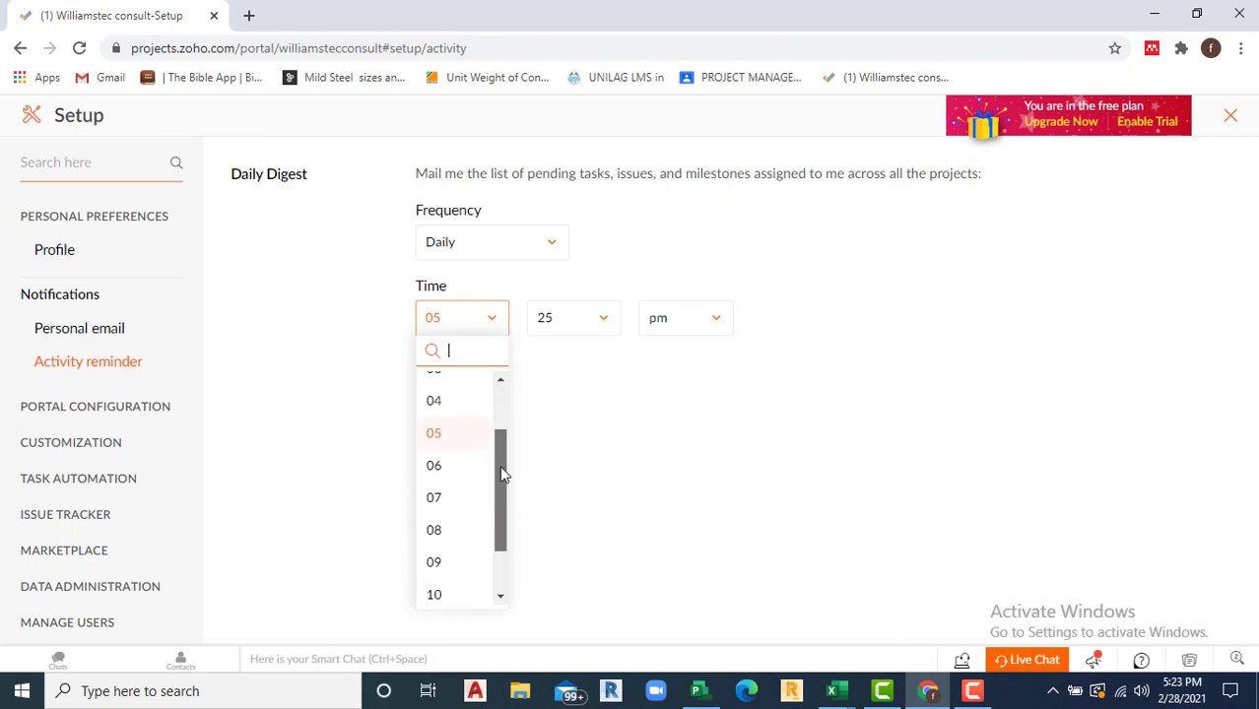
click(455, 488)
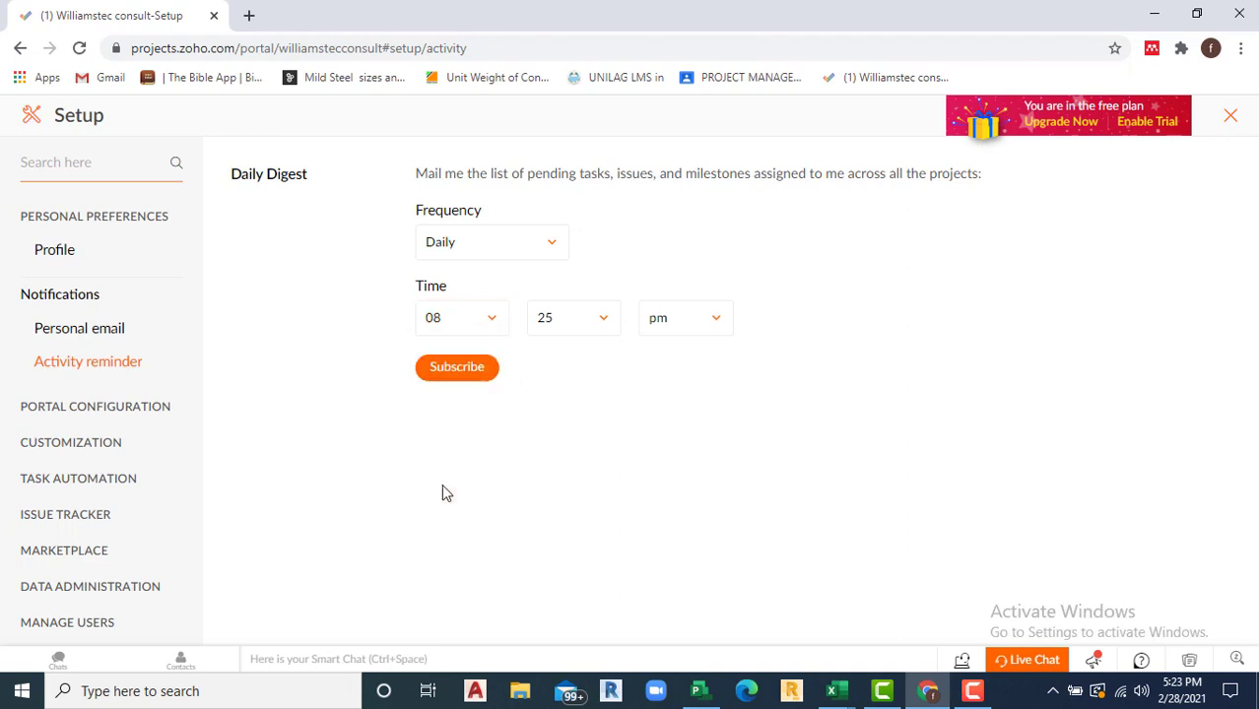
click(611, 329)
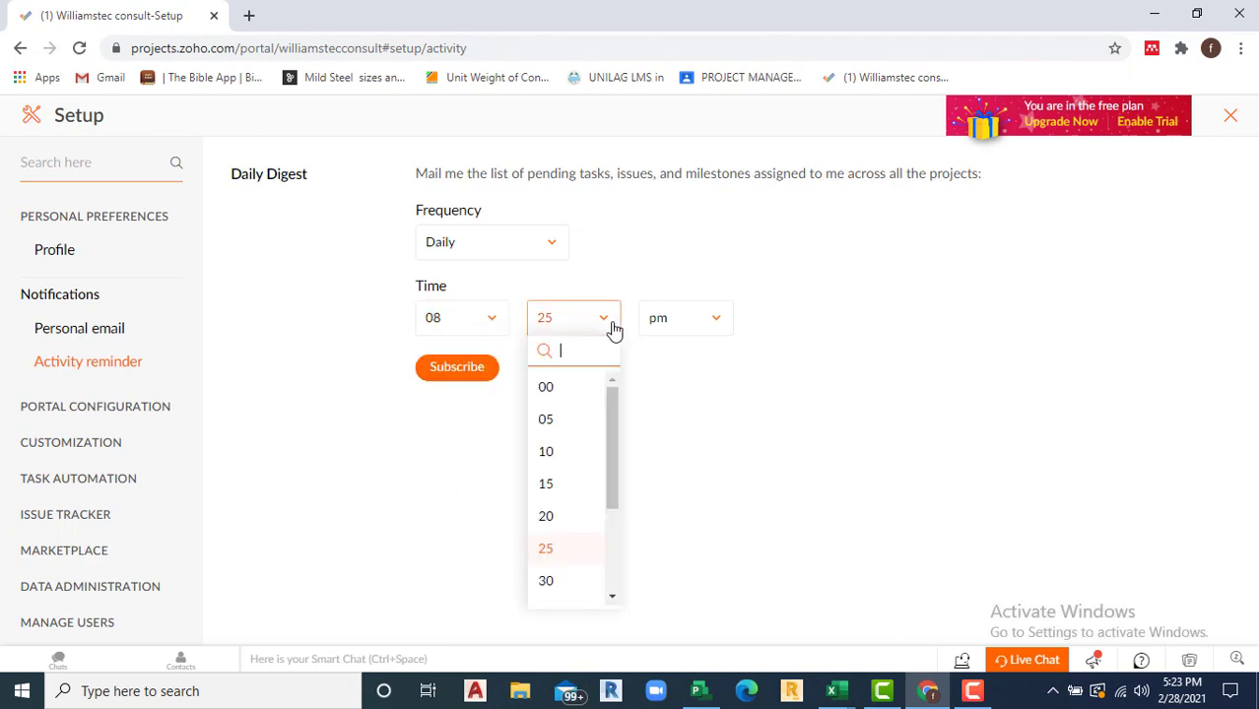
click(569, 584)
click(719, 326)
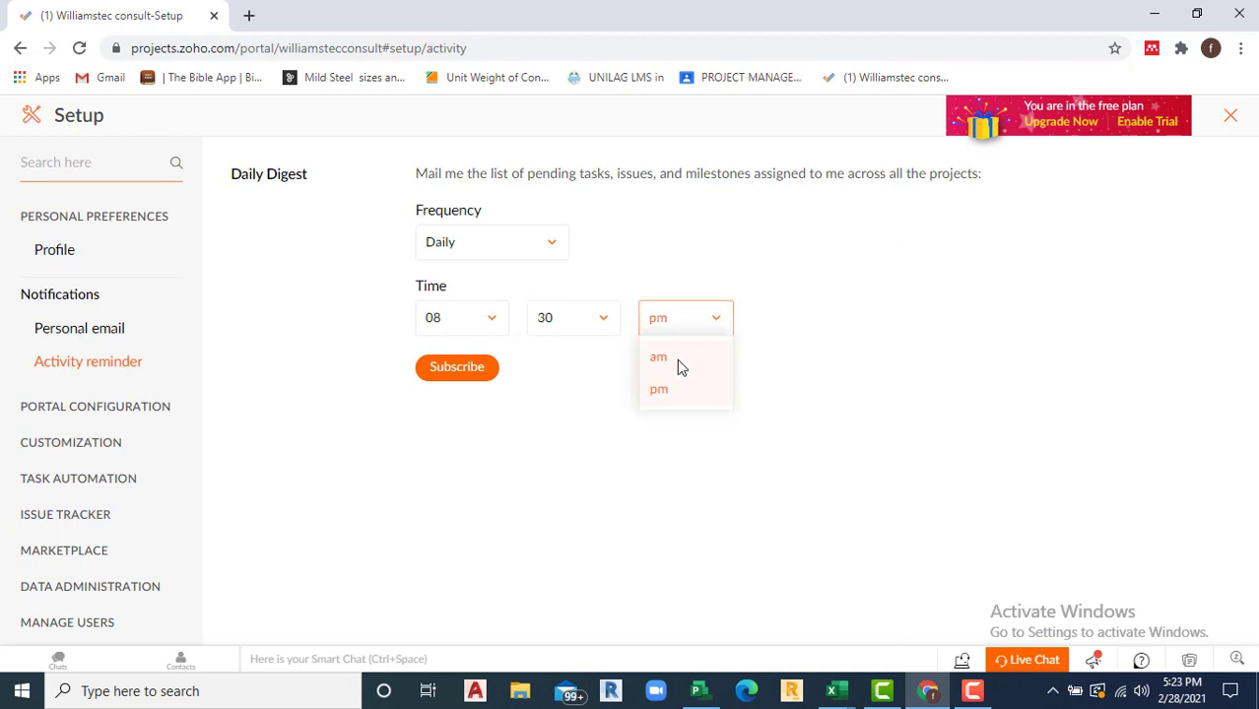
click(677, 358)
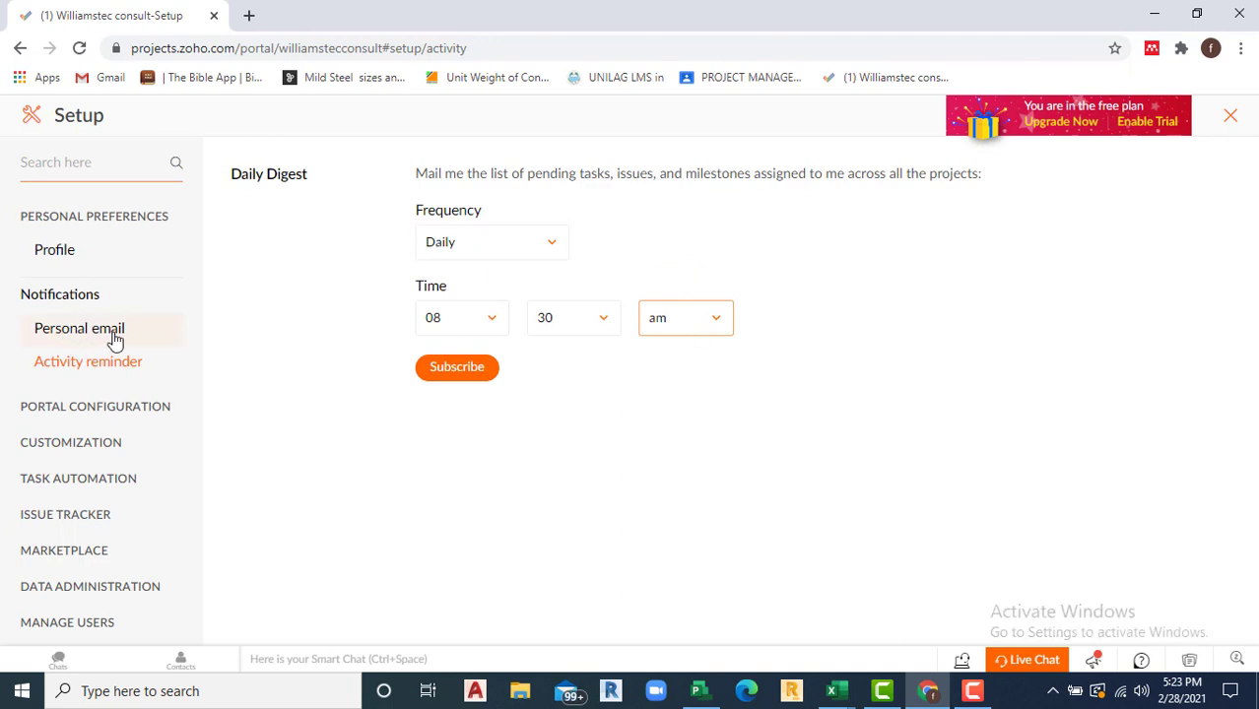
click(61, 405)
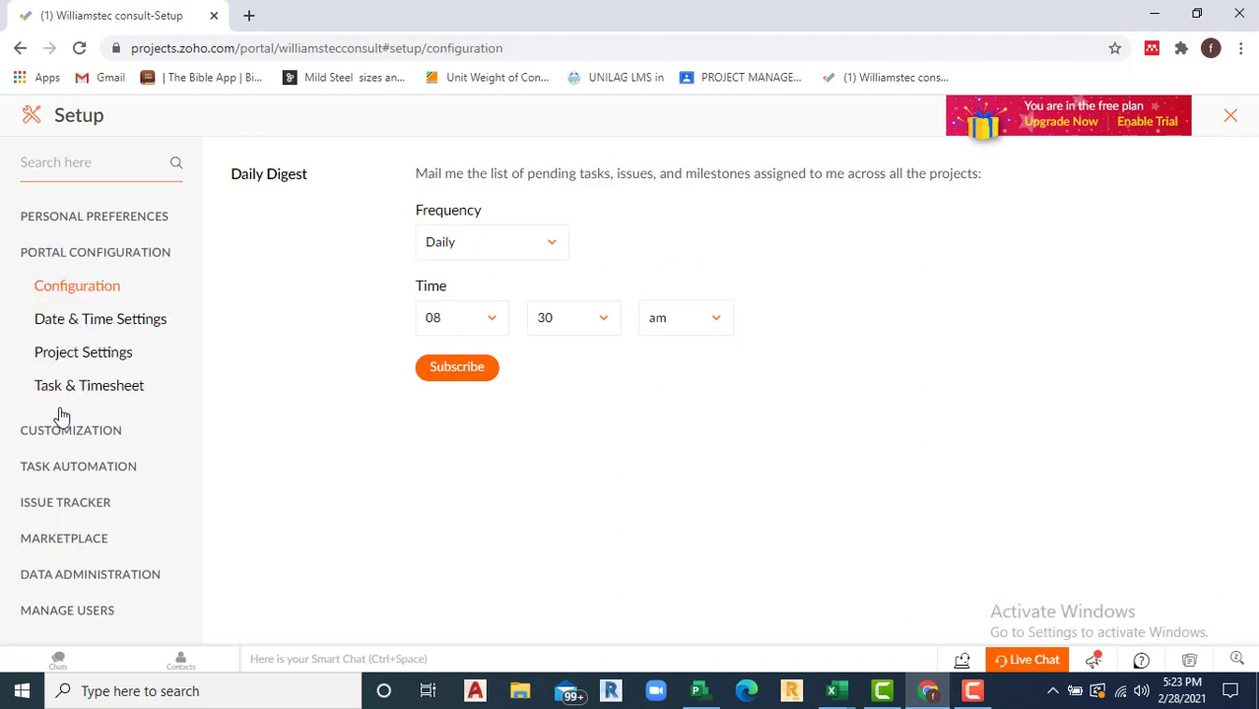
Step: In Date & Time Settings, make Monday the first day of the week
click(77, 322)
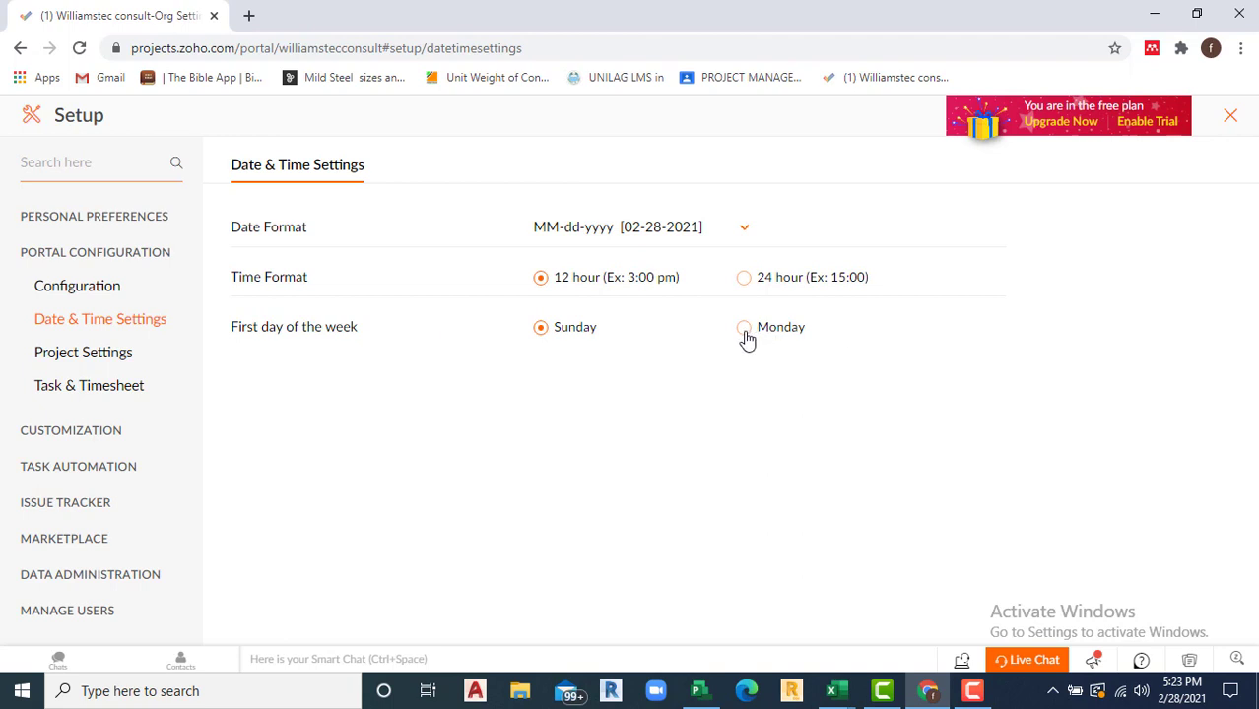
click(744, 337)
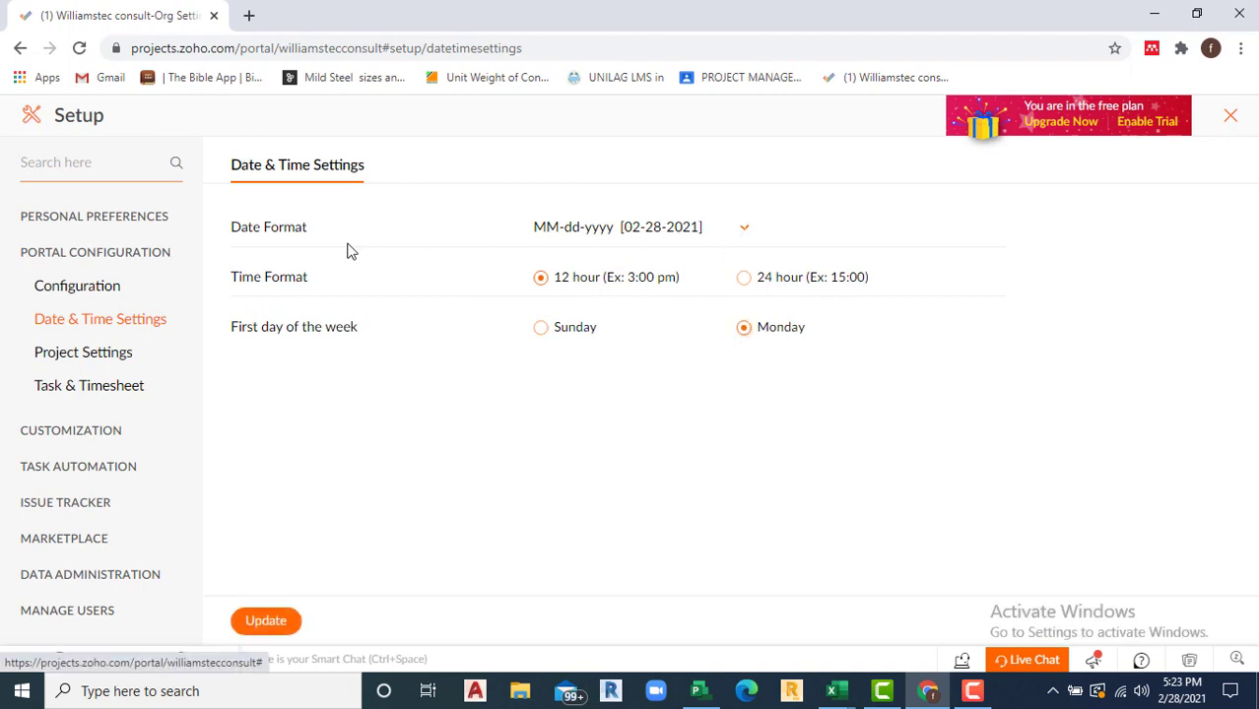
Step: Review Project Settings' prefix, tags and completion options, then view the Task & Timesheet settings
click(71, 357)
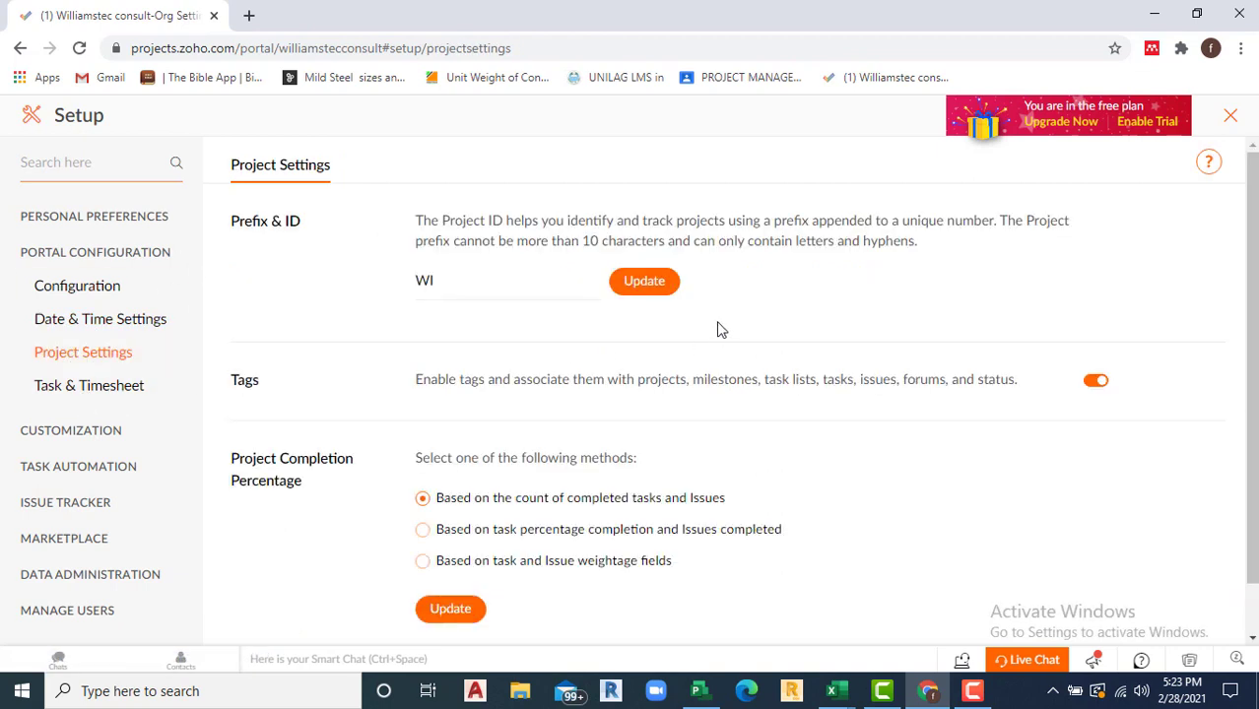
scroll(509, 314, down, 1)
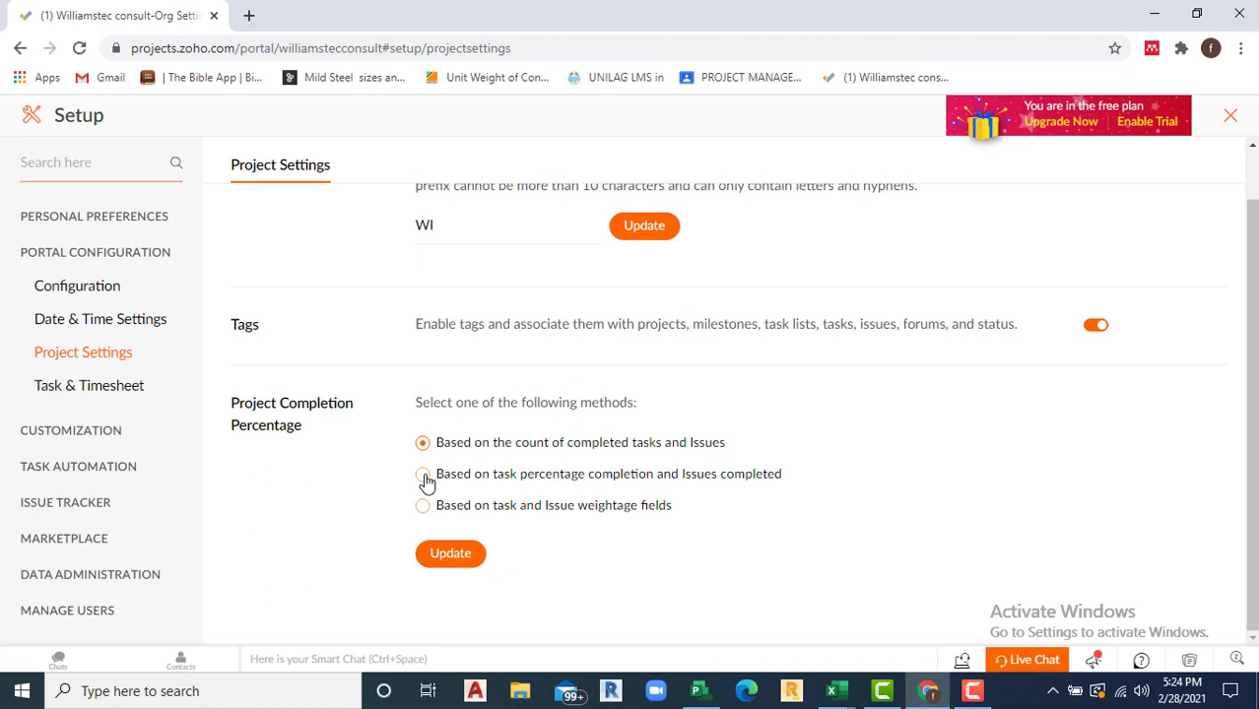
click(66, 393)
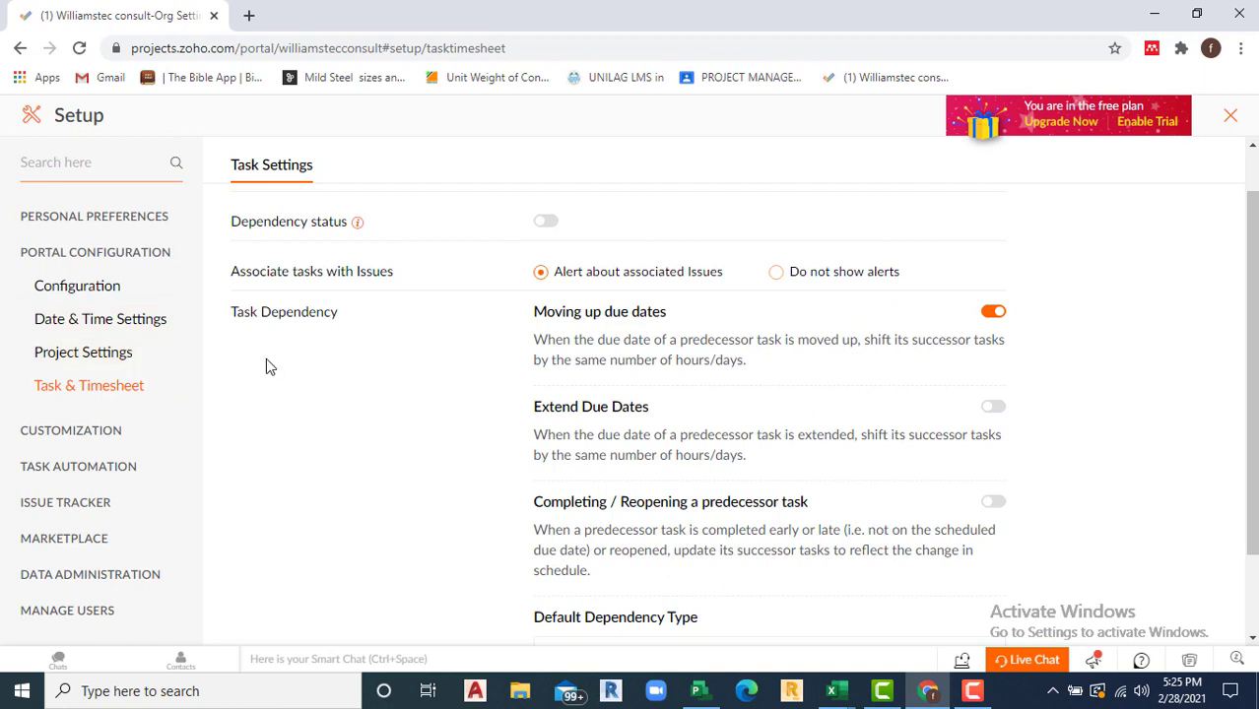
Step: Go to Customization's Task Templates page, which lists no task list templates yet
click(64, 438)
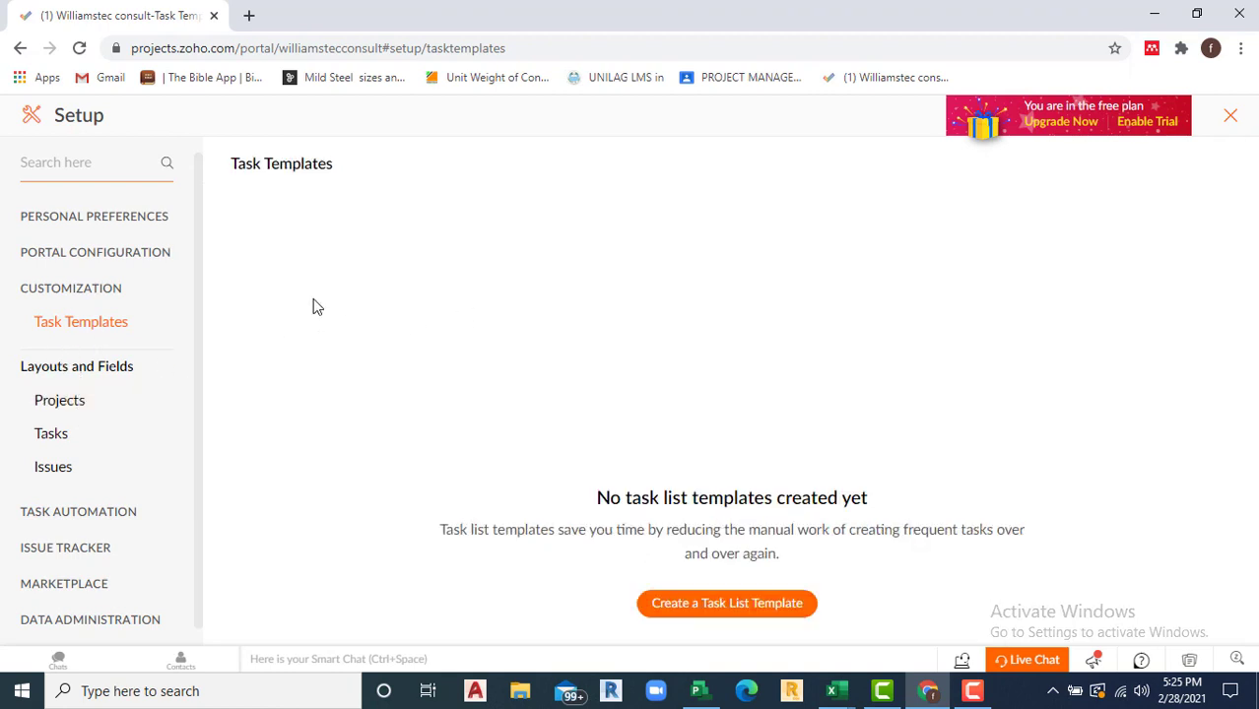
Step: View the Projects layouts, then the Task layouts with the Standard Layout
click(67, 401)
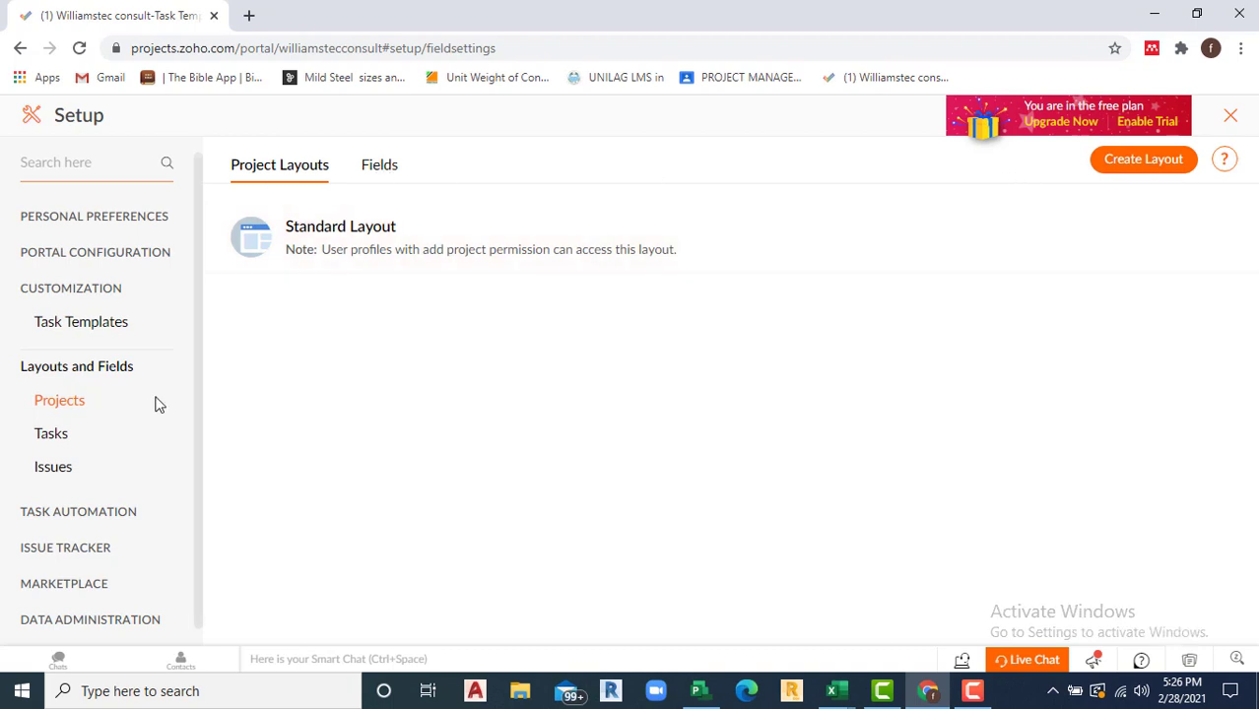
click(51, 440)
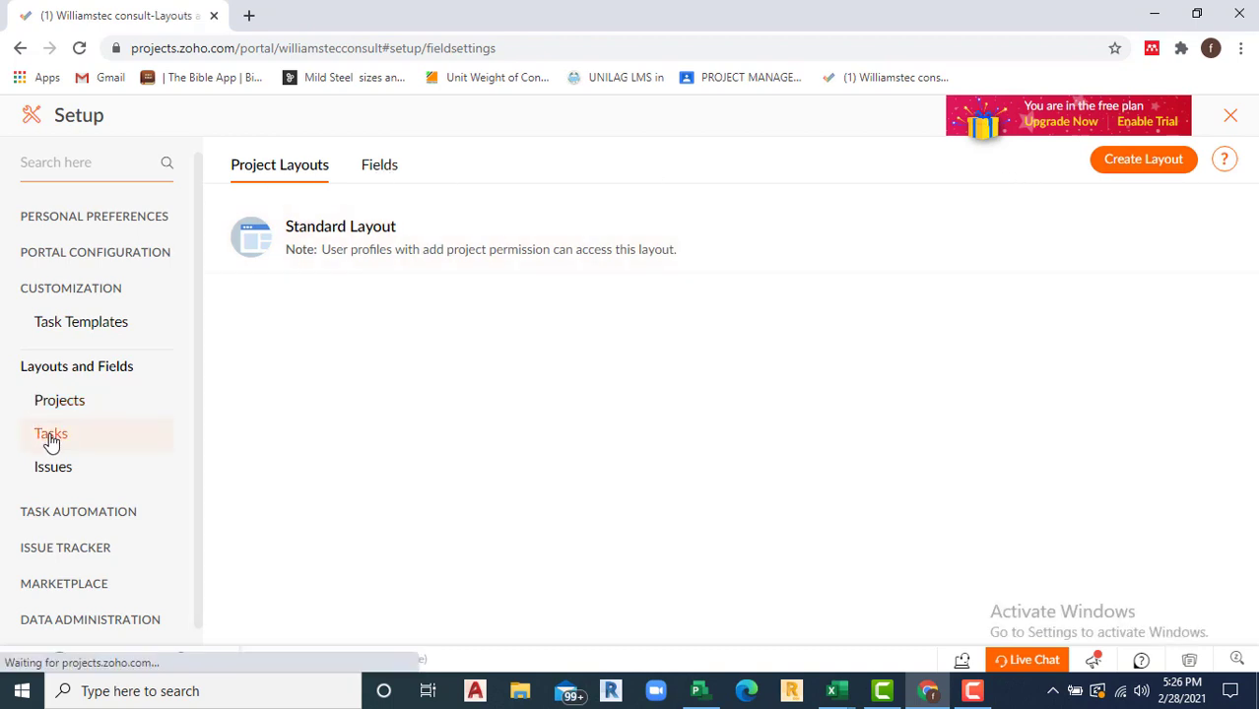
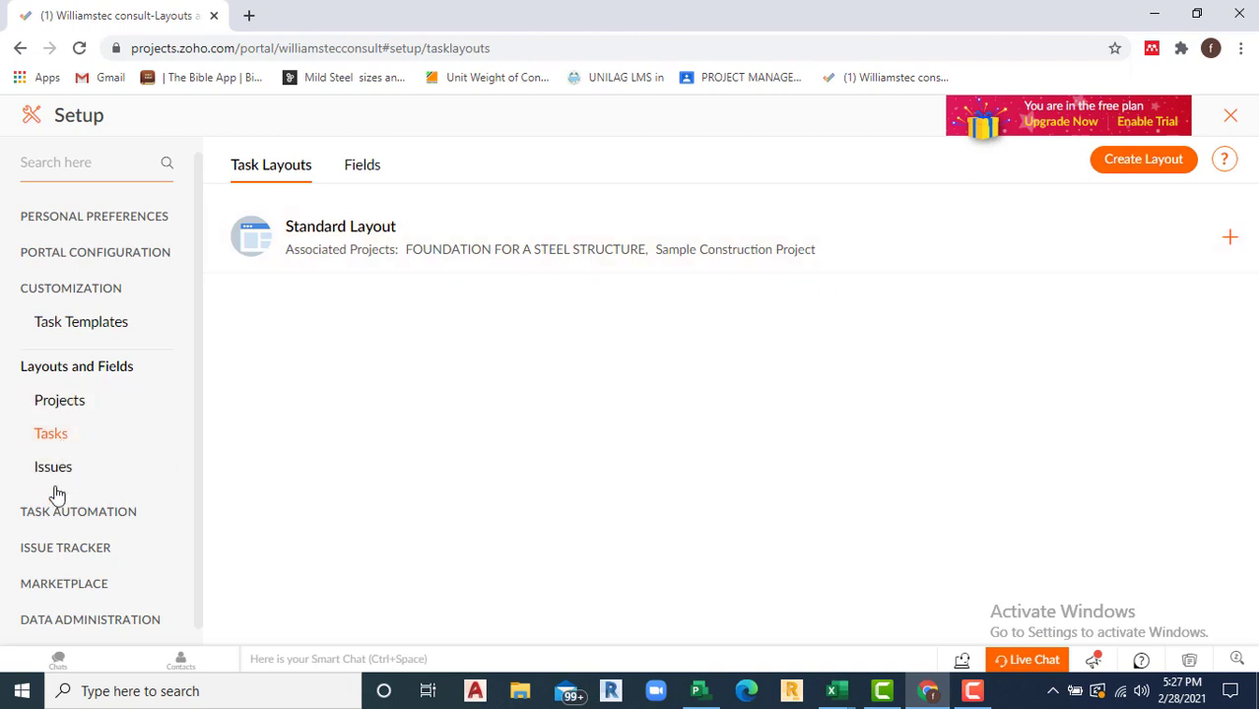
Step: Open the Blueprint workflow automation page under Task Automation in Setup
click(69, 519)
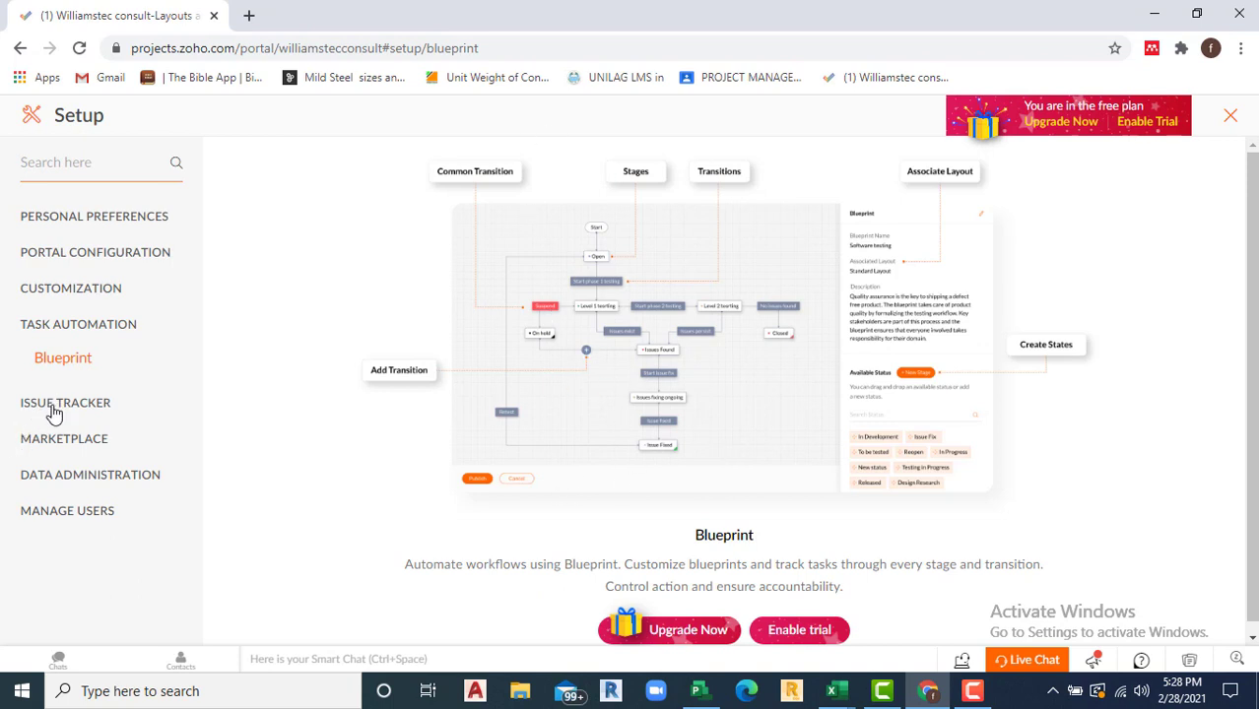
Step: Look at the Issue Tracker configuration, then browse the Marketplace's available extensions
click(54, 409)
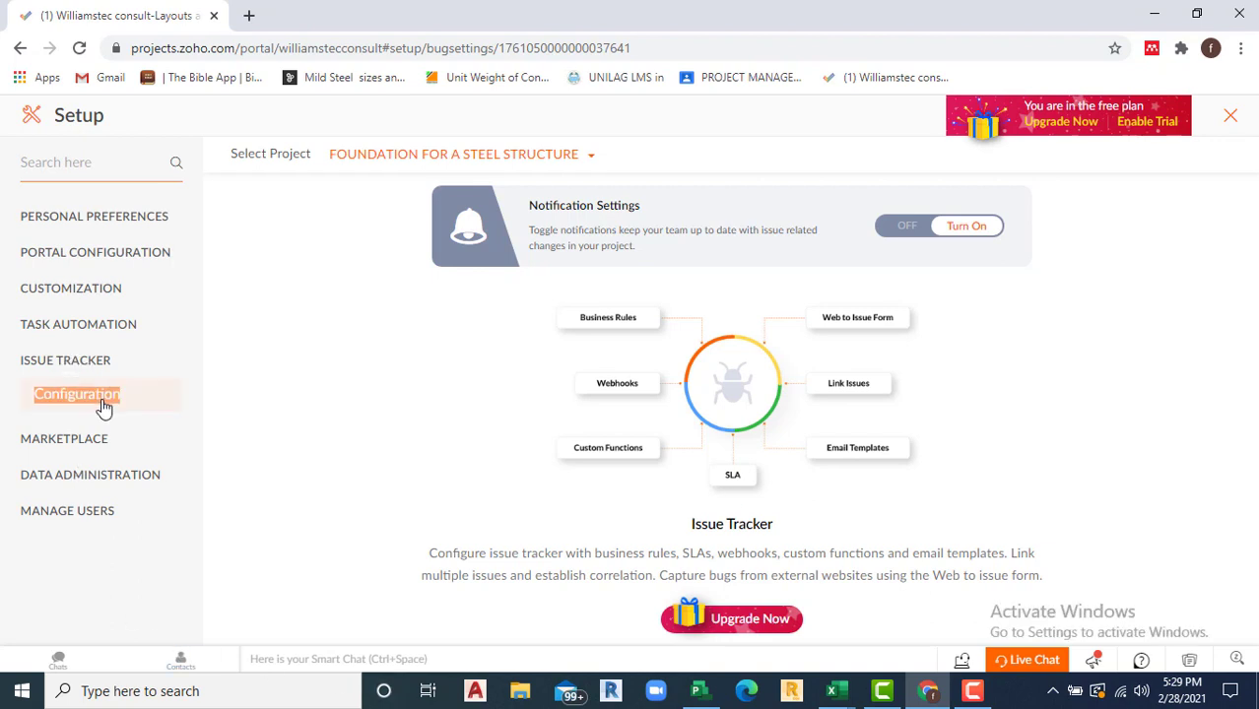
click(62, 441)
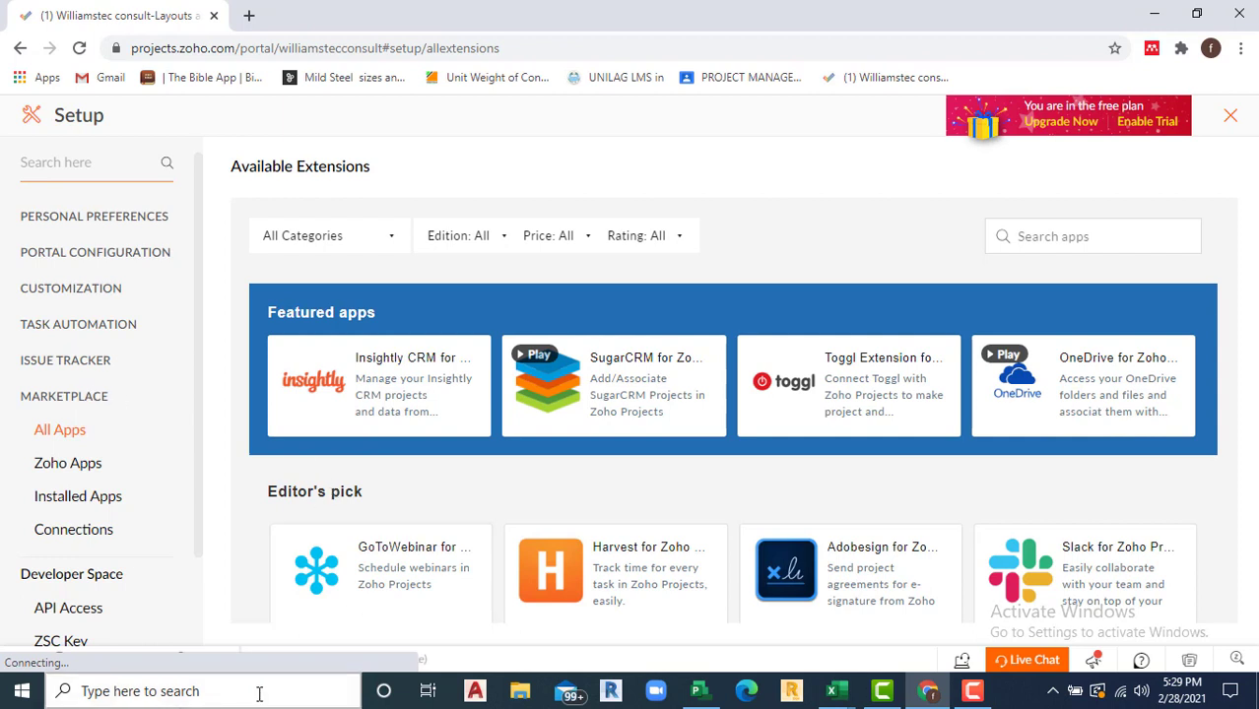
Step: Scroll the Setup sidebar down to Data Administration and open its Storage settings
mouse_move(614, 445)
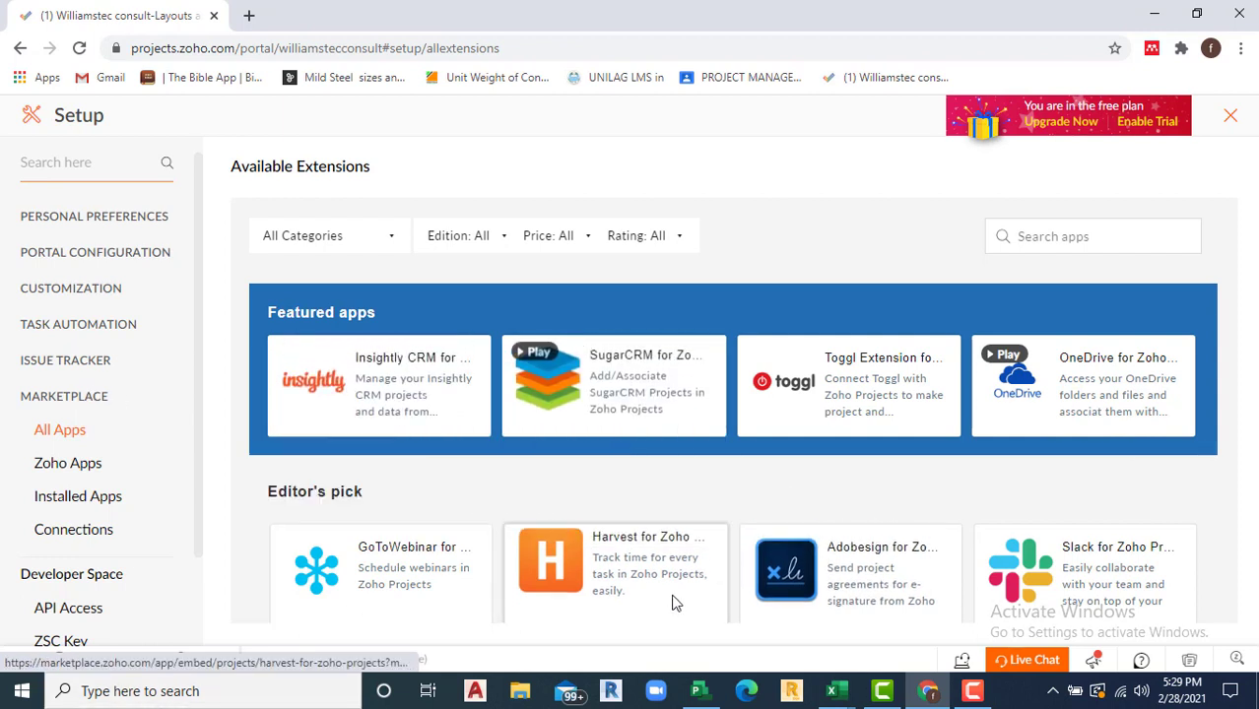
mouse_move(655, 613)
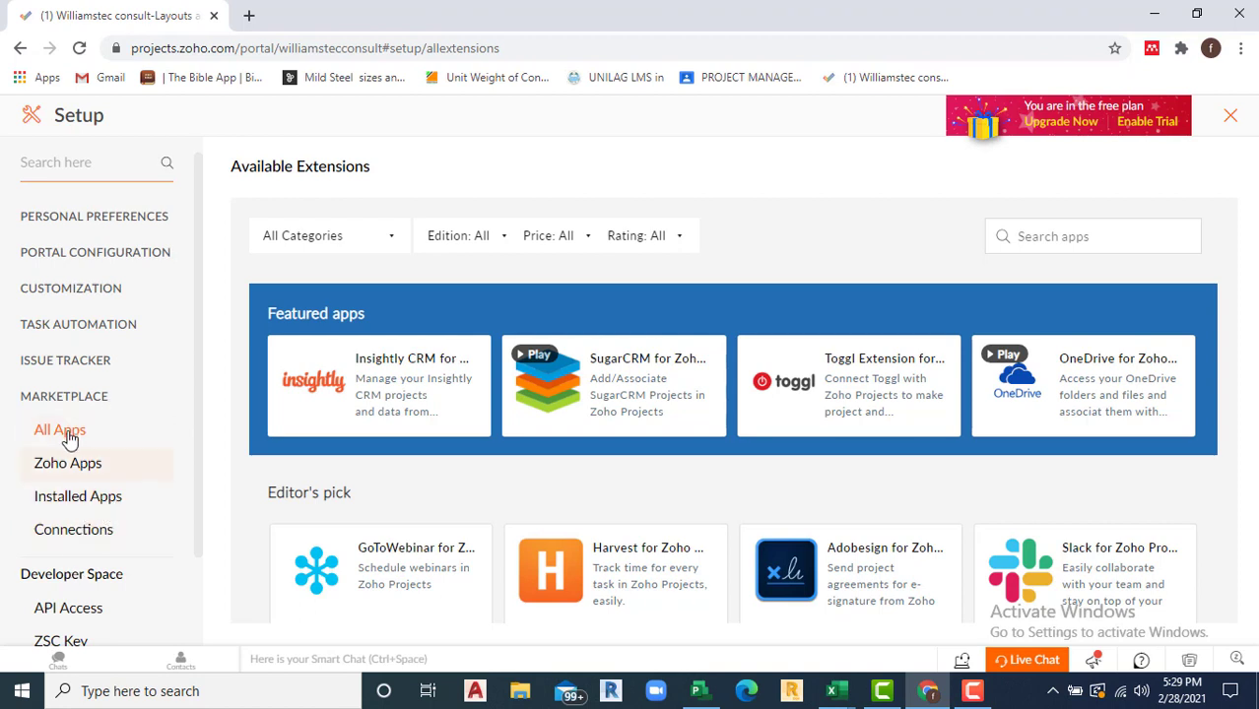
scroll(97, 444, down, 1)
scroll(97, 444, down, 2)
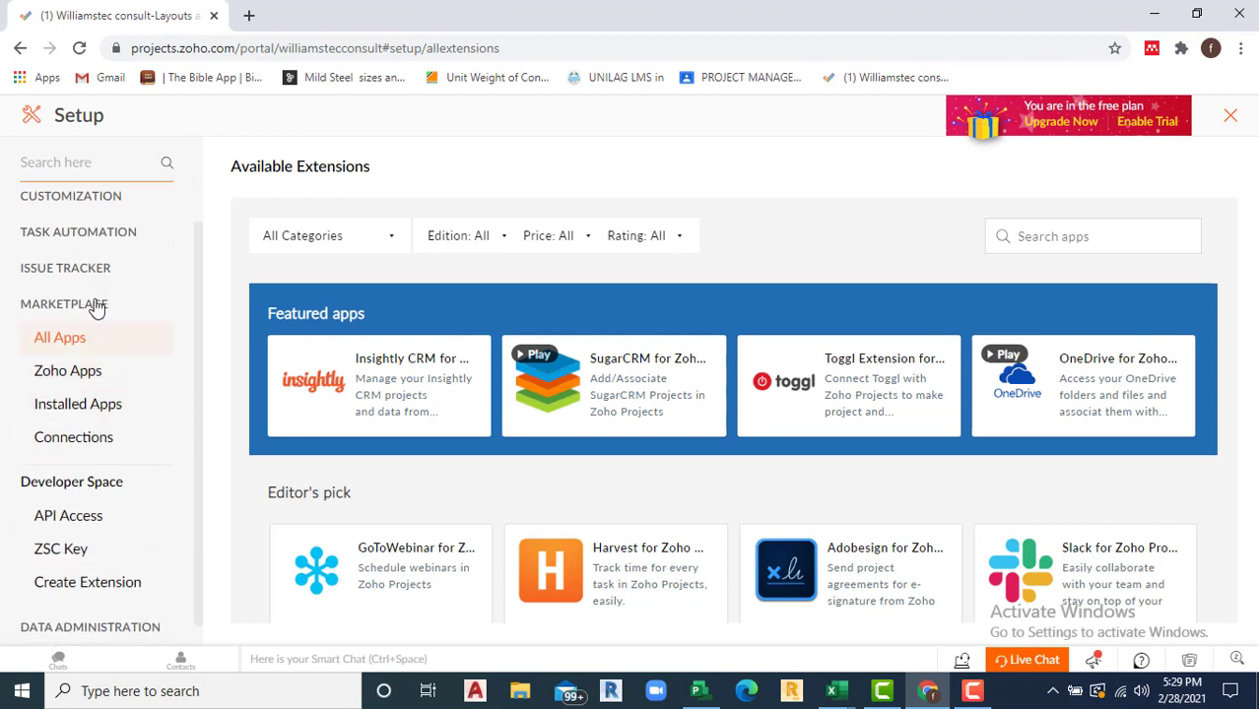
scroll(107, 535, down, 1)
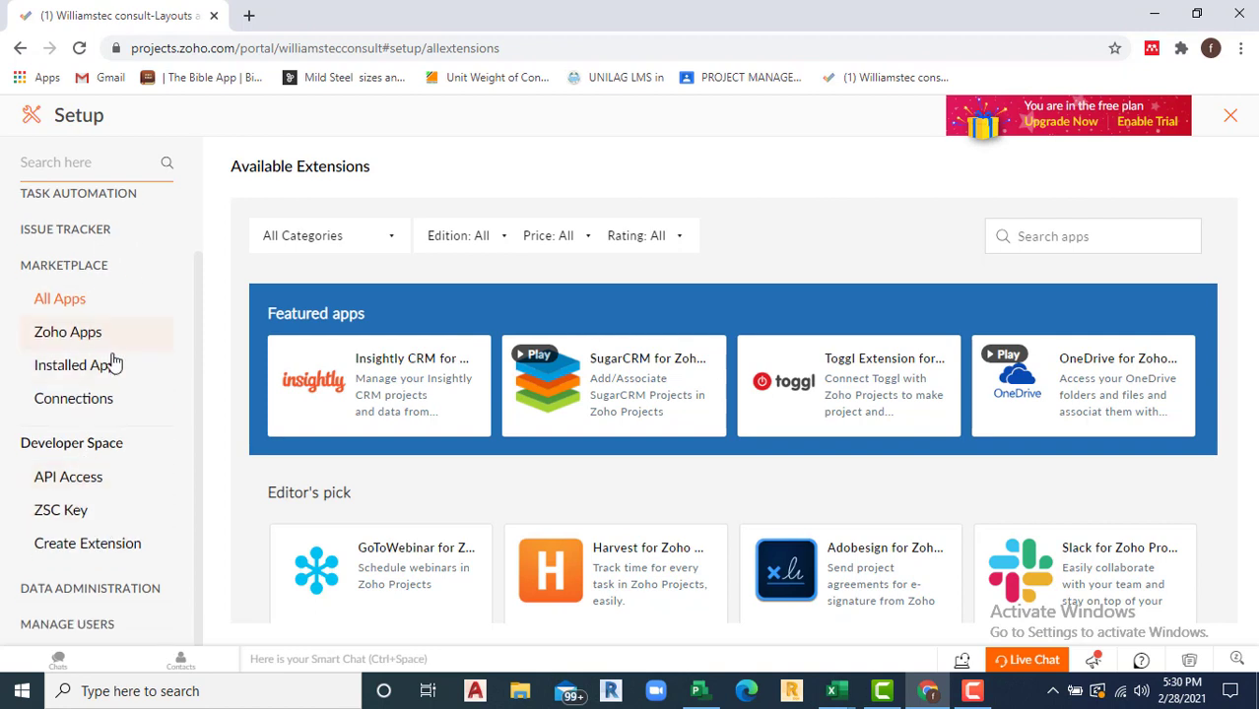
click(92, 590)
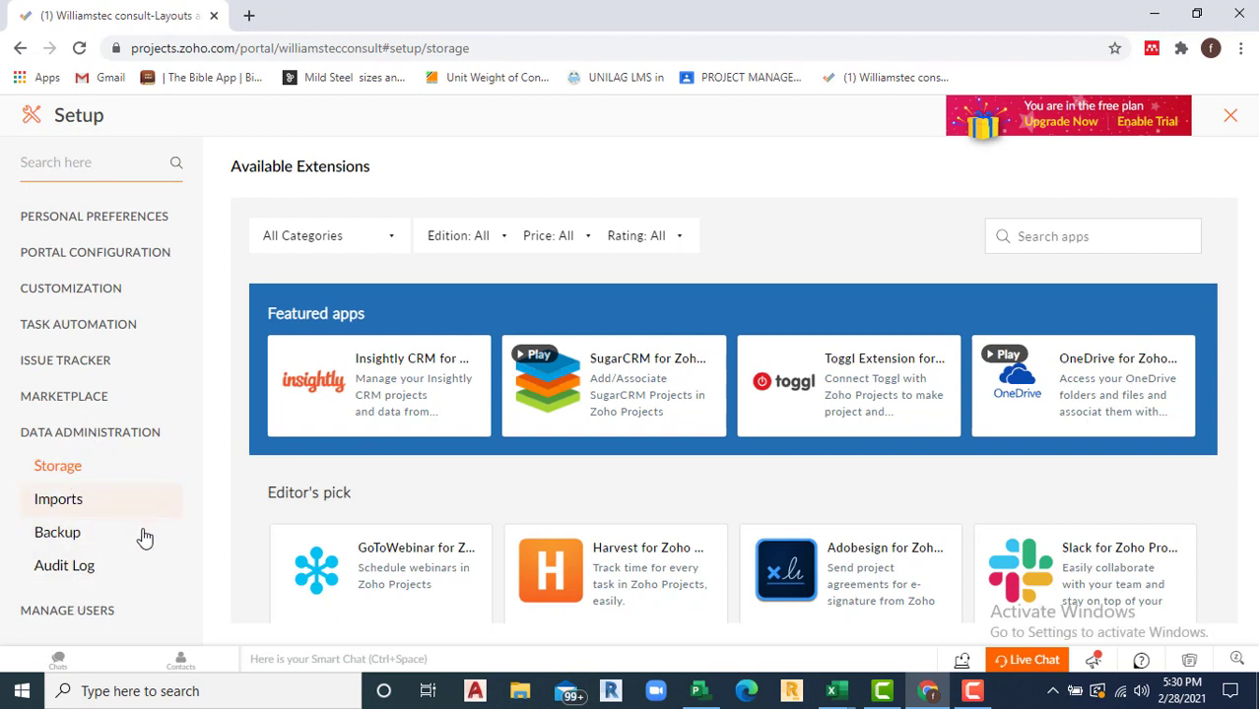
Step: Expand Manage Users and go to Profiles under Profiles and Roles
click(84, 618)
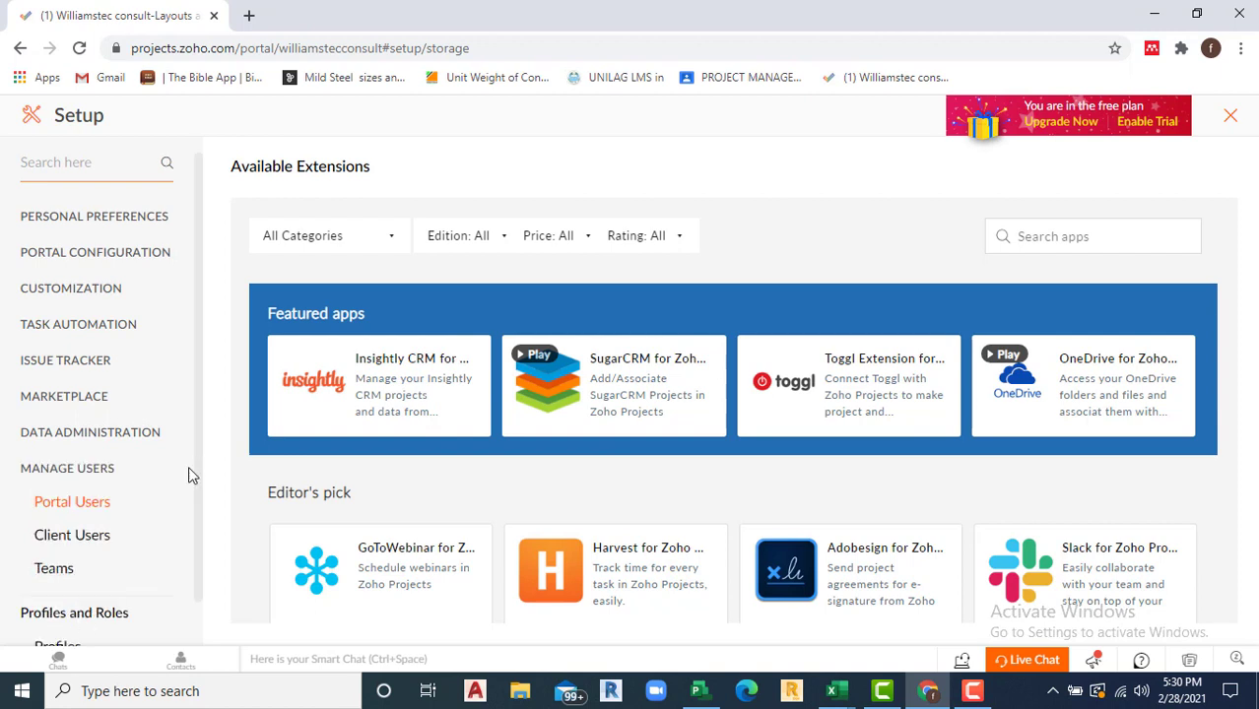
scroll(188, 466, down, 1)
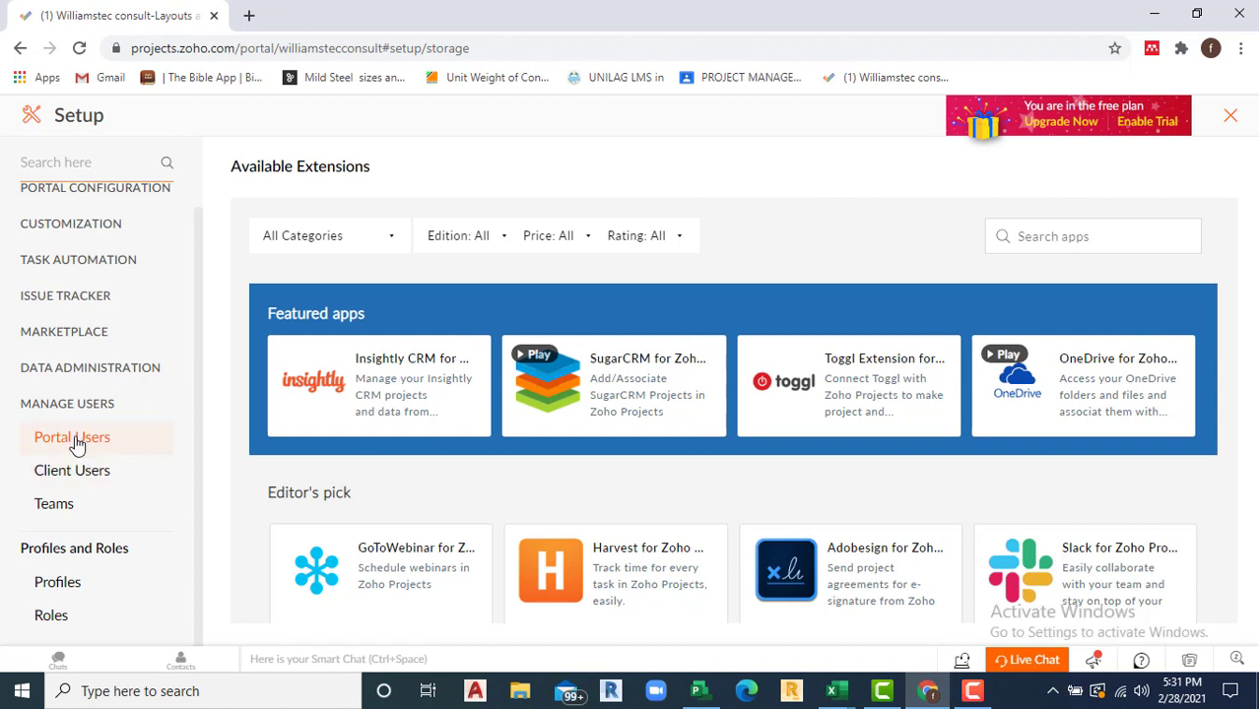
mouse_move(458, 422)
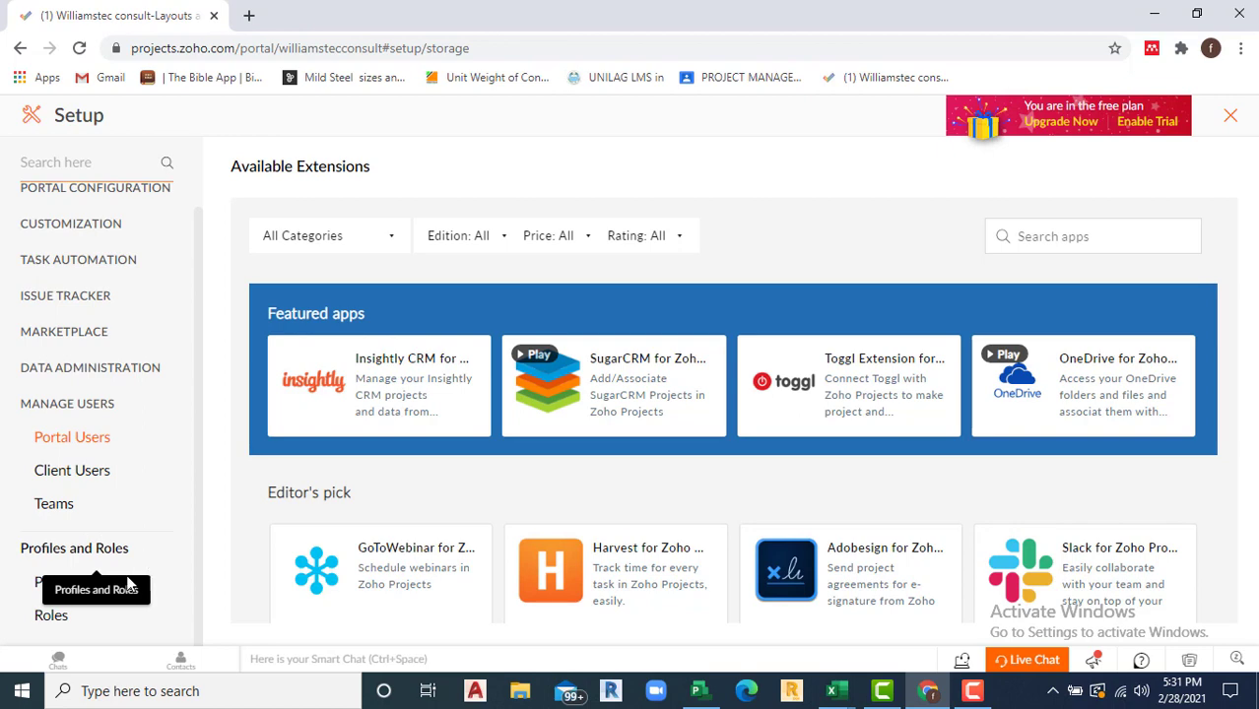
click(67, 584)
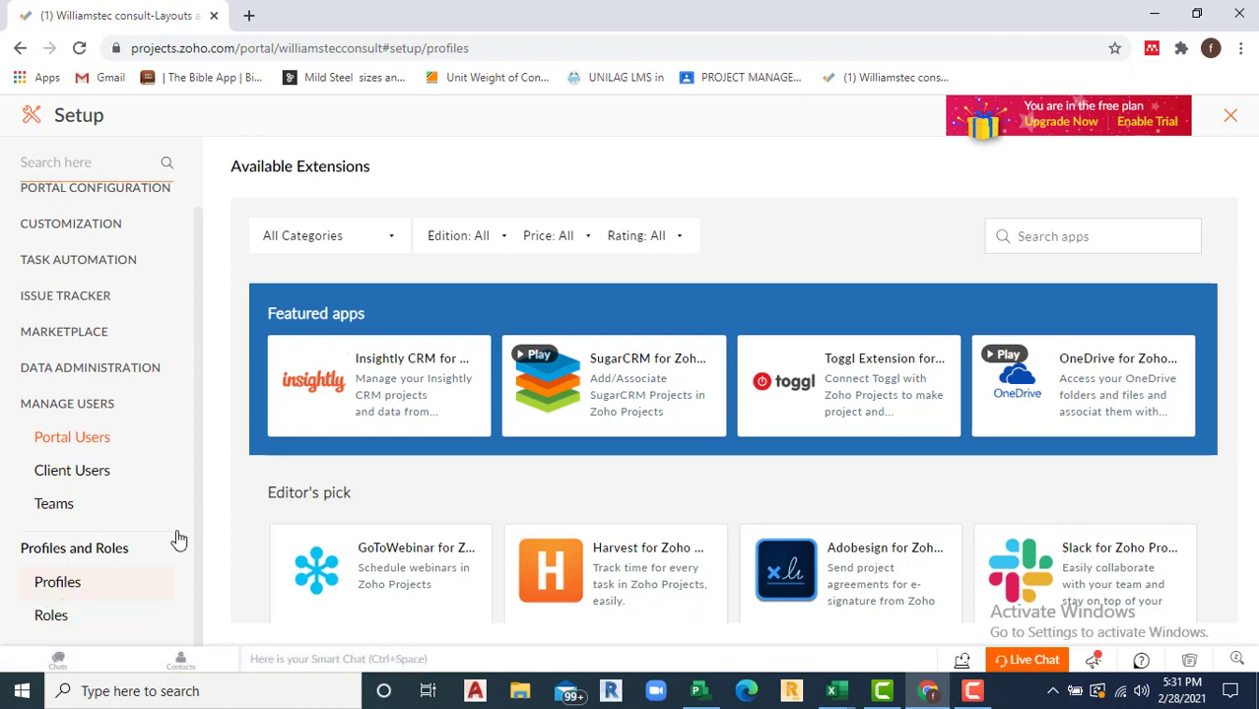
Step: Load the Profiles list, then switch to Roles: Administrator, Manager, Employee and Contractor
click(73, 581)
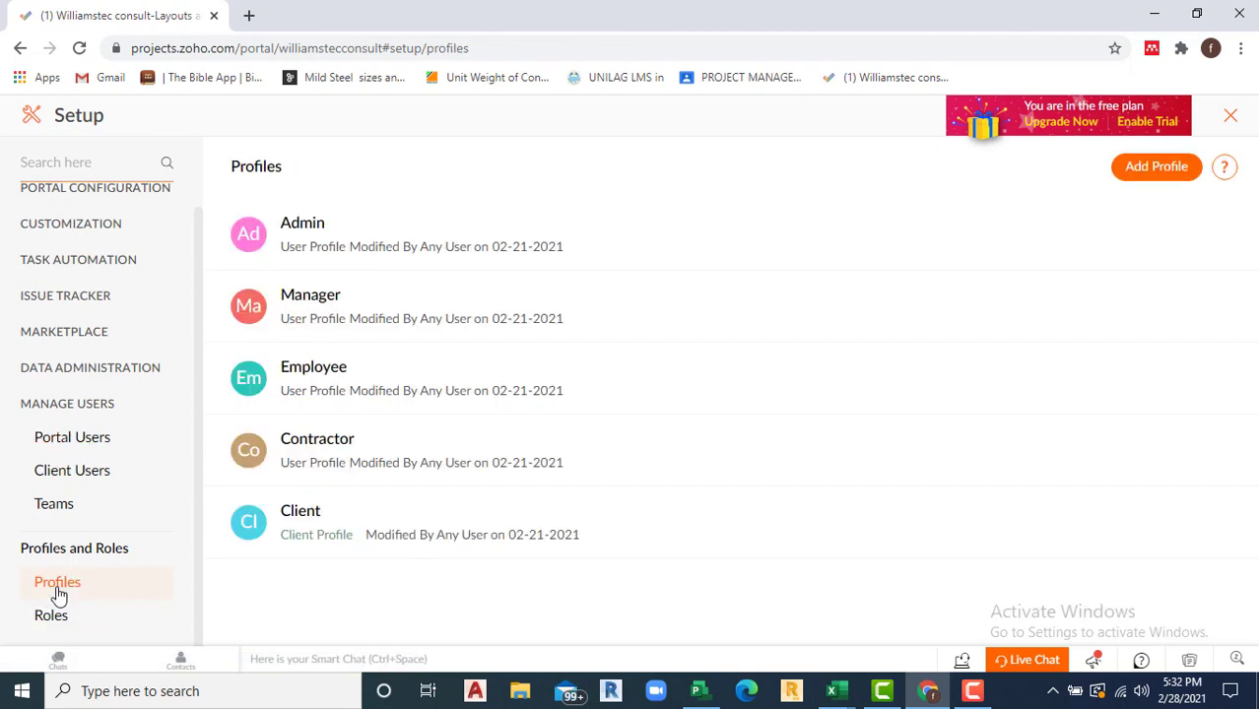
double_click(57, 589)
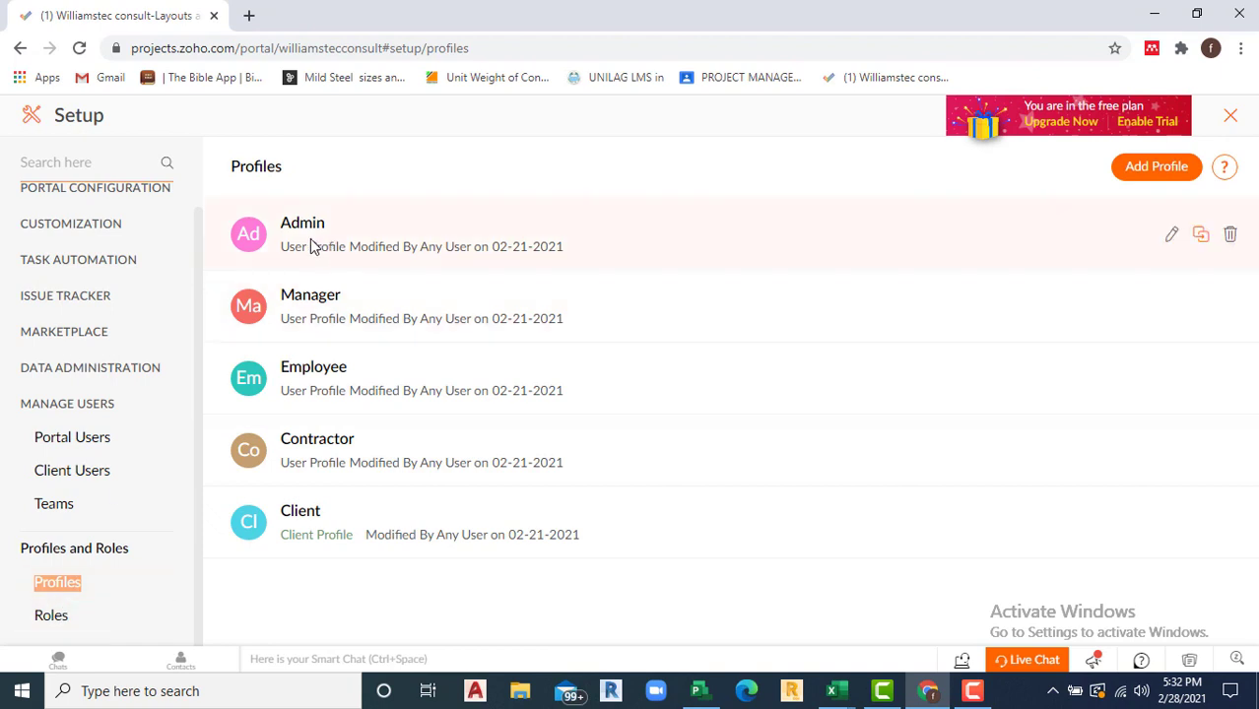
click(51, 619)
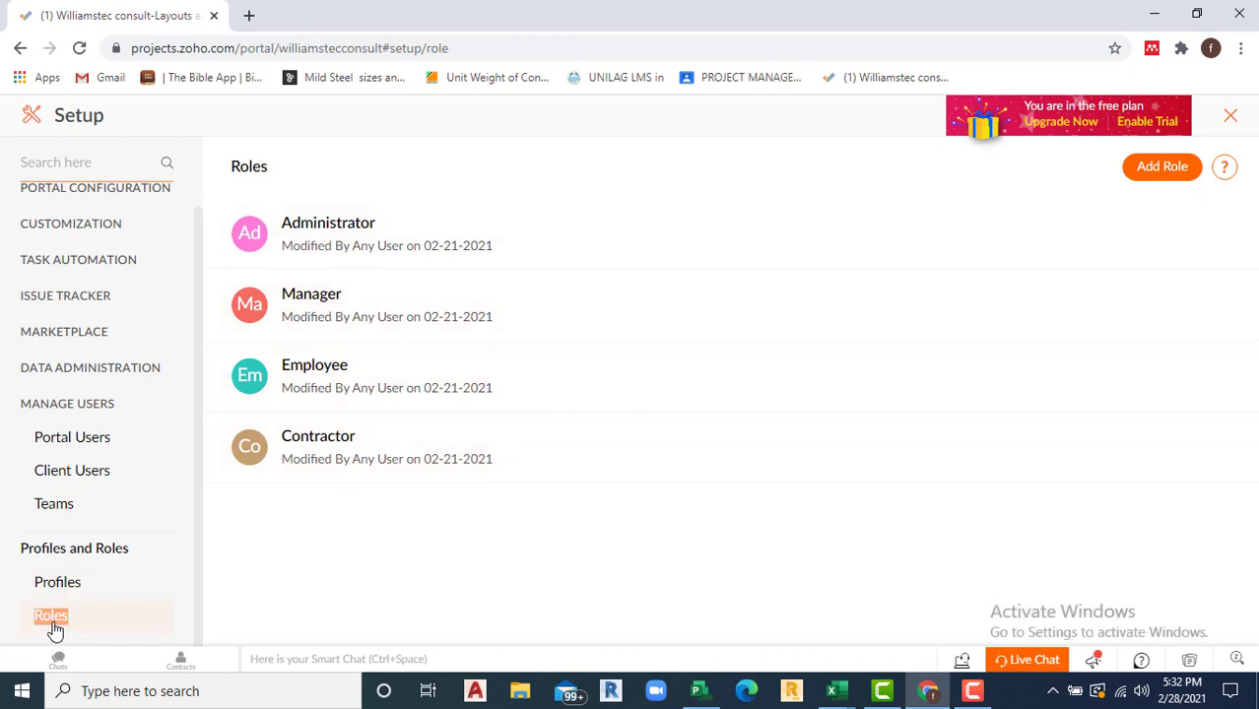
Step: Open the Roles help article, then return to the Profiles list: Admin, Manager, Employee, Contractor, Client
click(1225, 170)
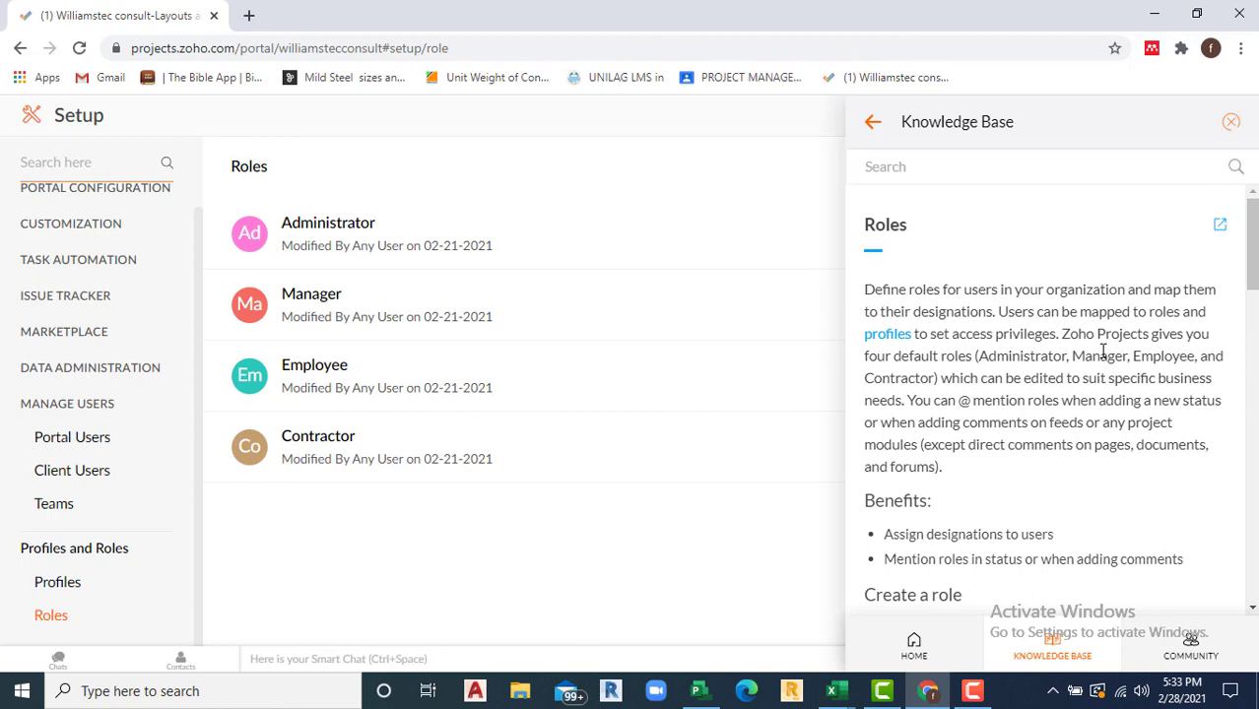
click(47, 593)
double_click(63, 589)
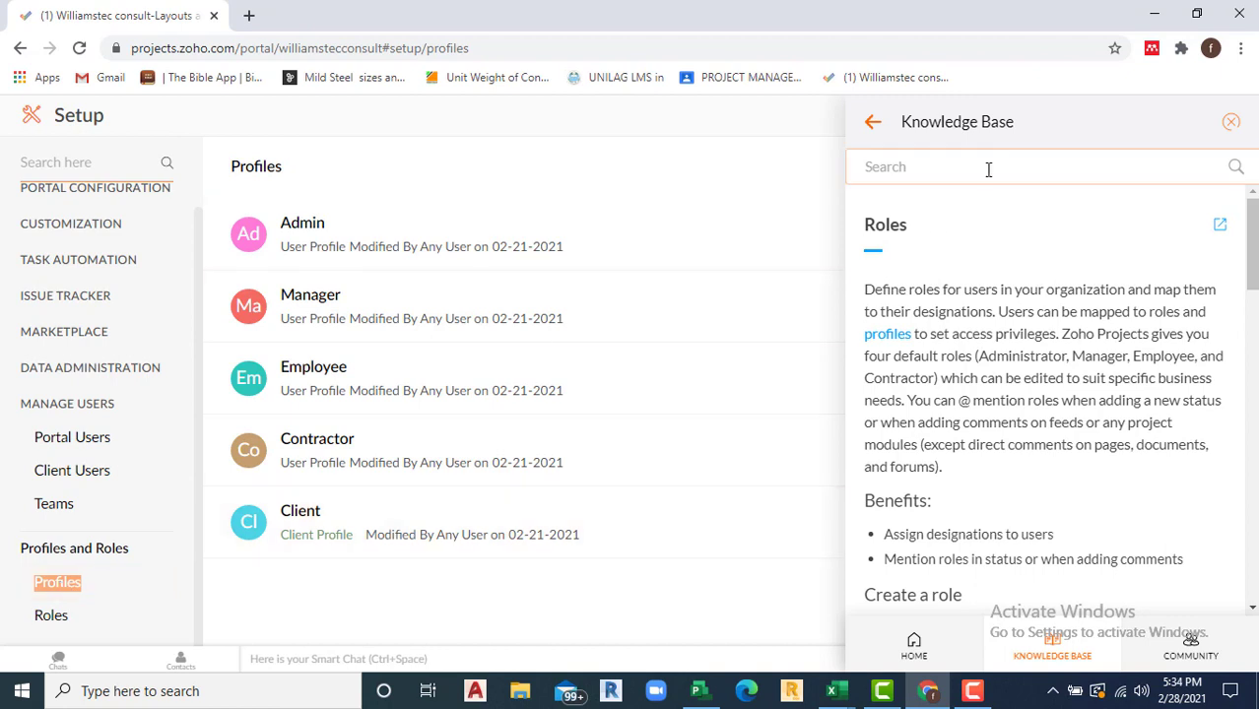
Step: Swap the Roles help article for the Profiles one, read it through, then close it
click(1231, 122)
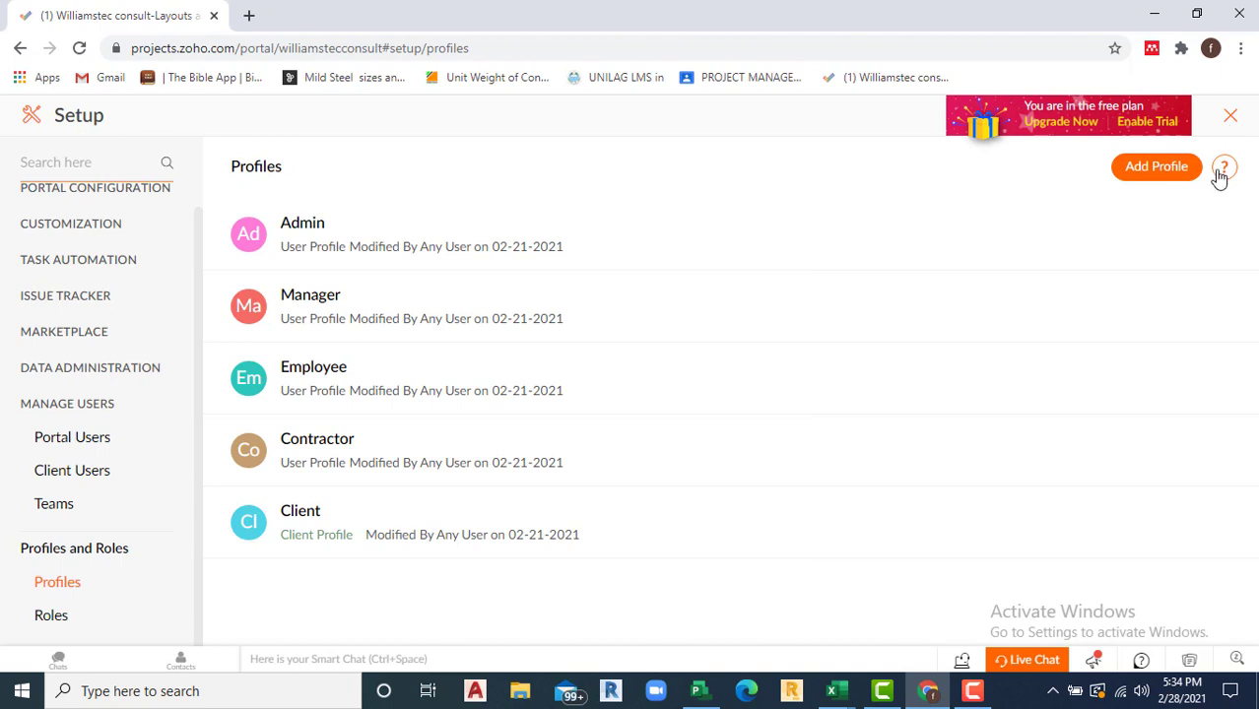
click(1223, 167)
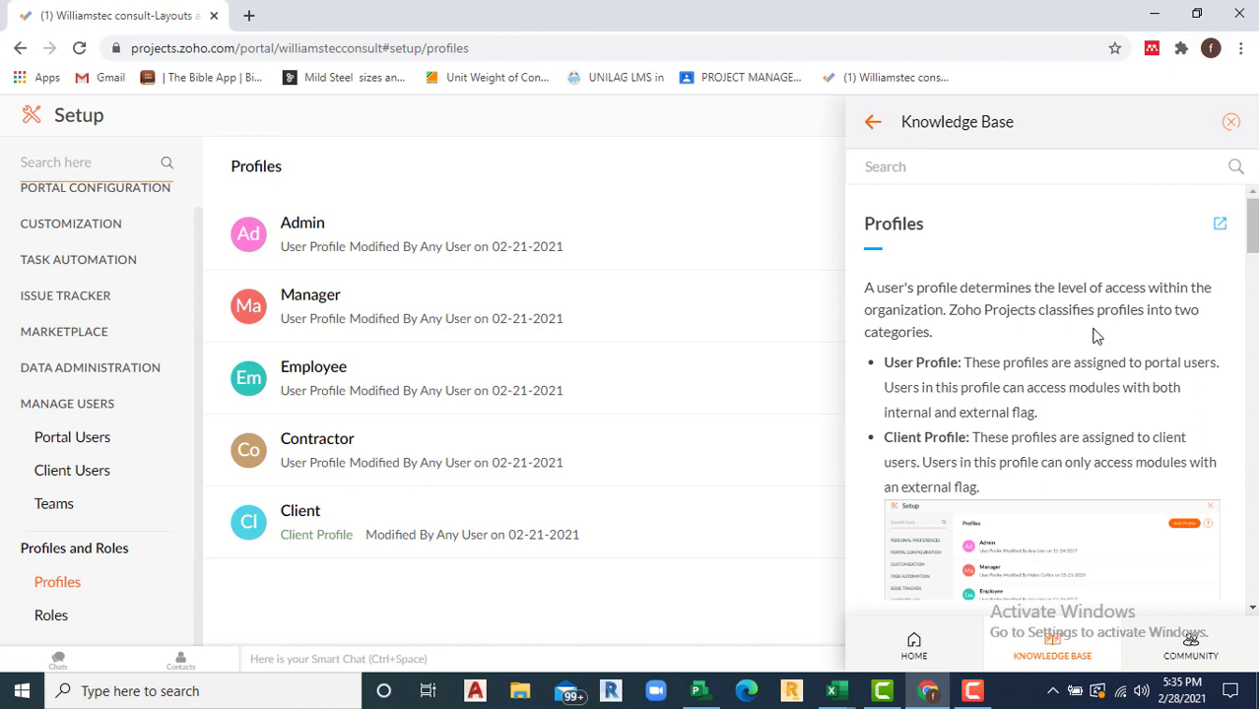
scroll(1059, 412, down, 5)
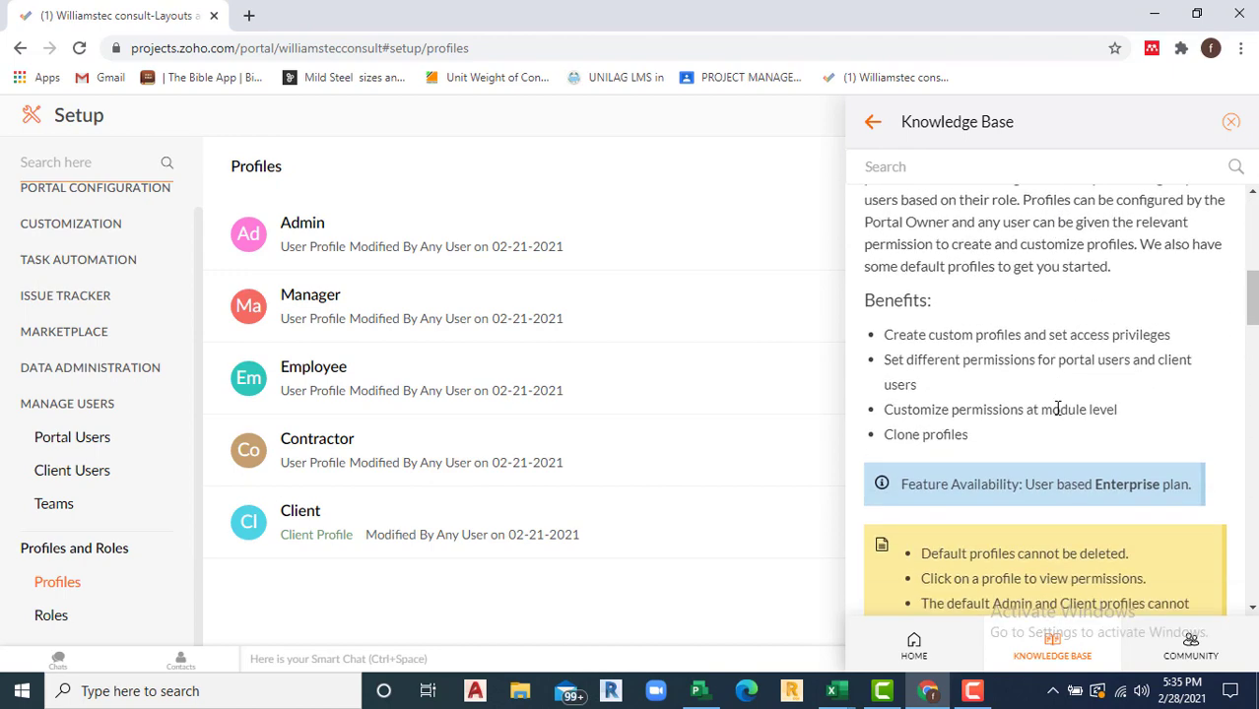
scroll(1057, 410, down, 1)
scroll(1060, 414, up, 6)
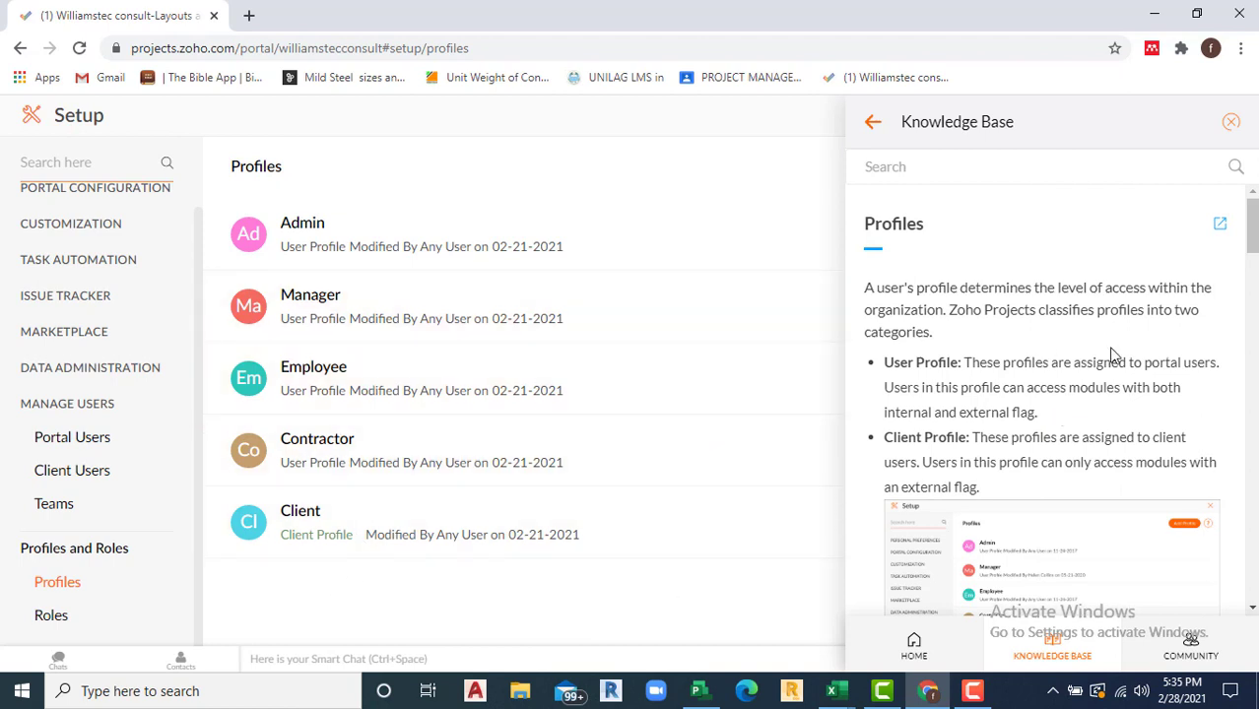
click(1232, 124)
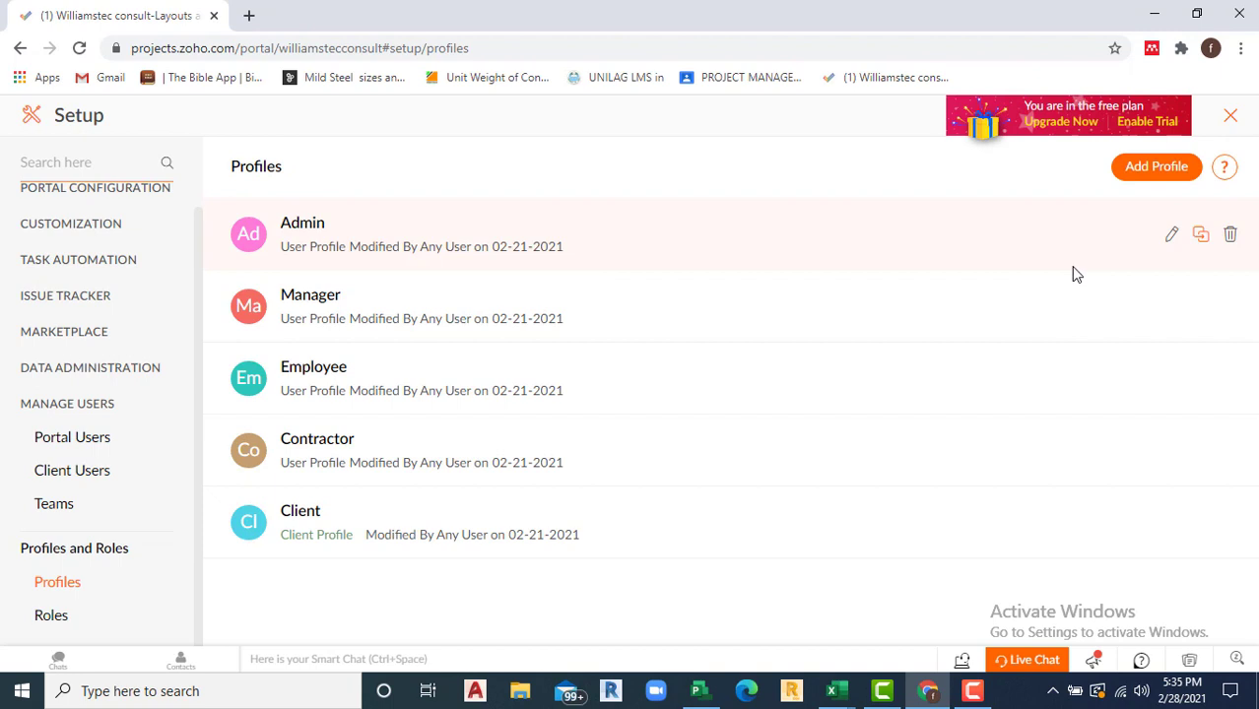
Step: Leave Setup for the Home dashboard and scroll through the widgets below its summary cards
click(1231, 117)
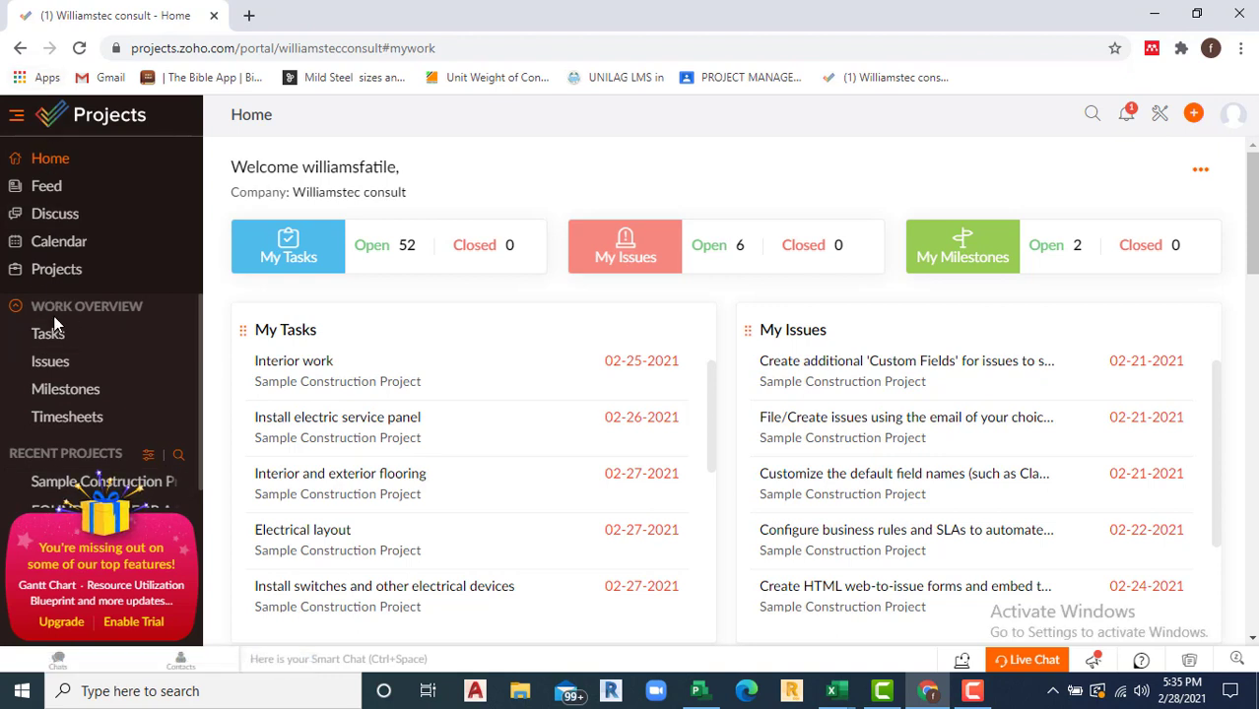
click(57, 163)
drag(1253, 258, 1253, 339)
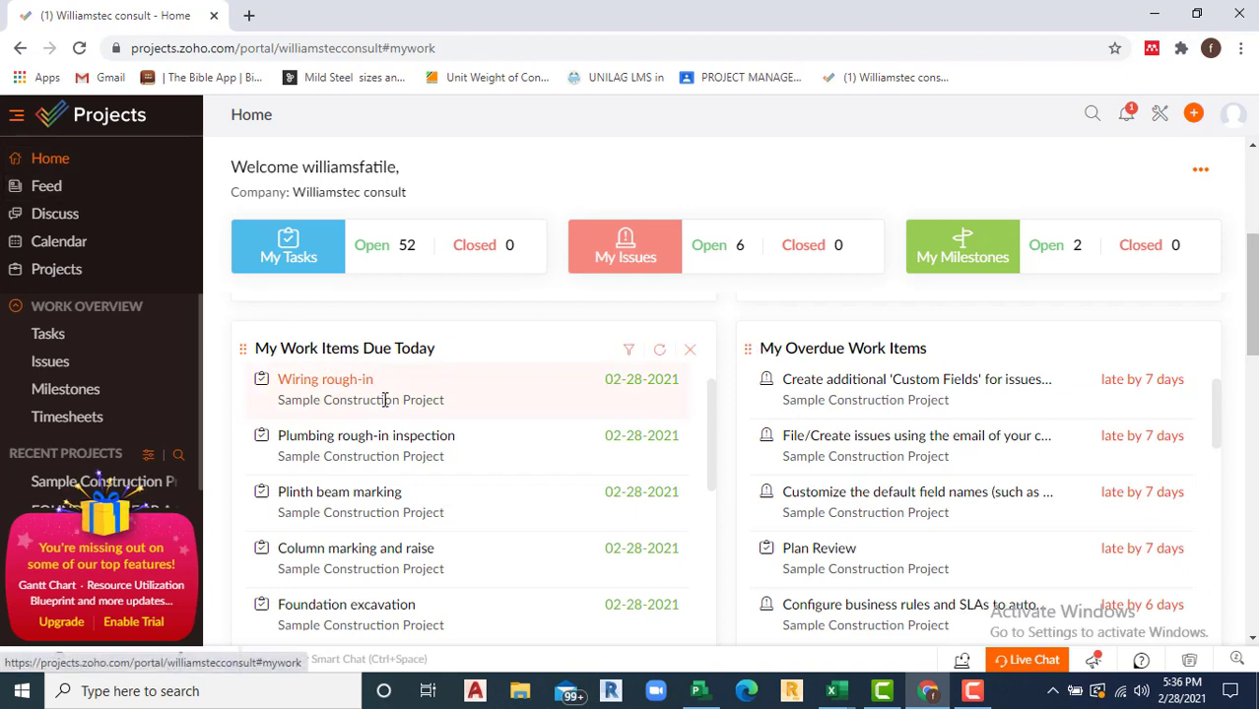
drag(1251, 318, 1251, 335)
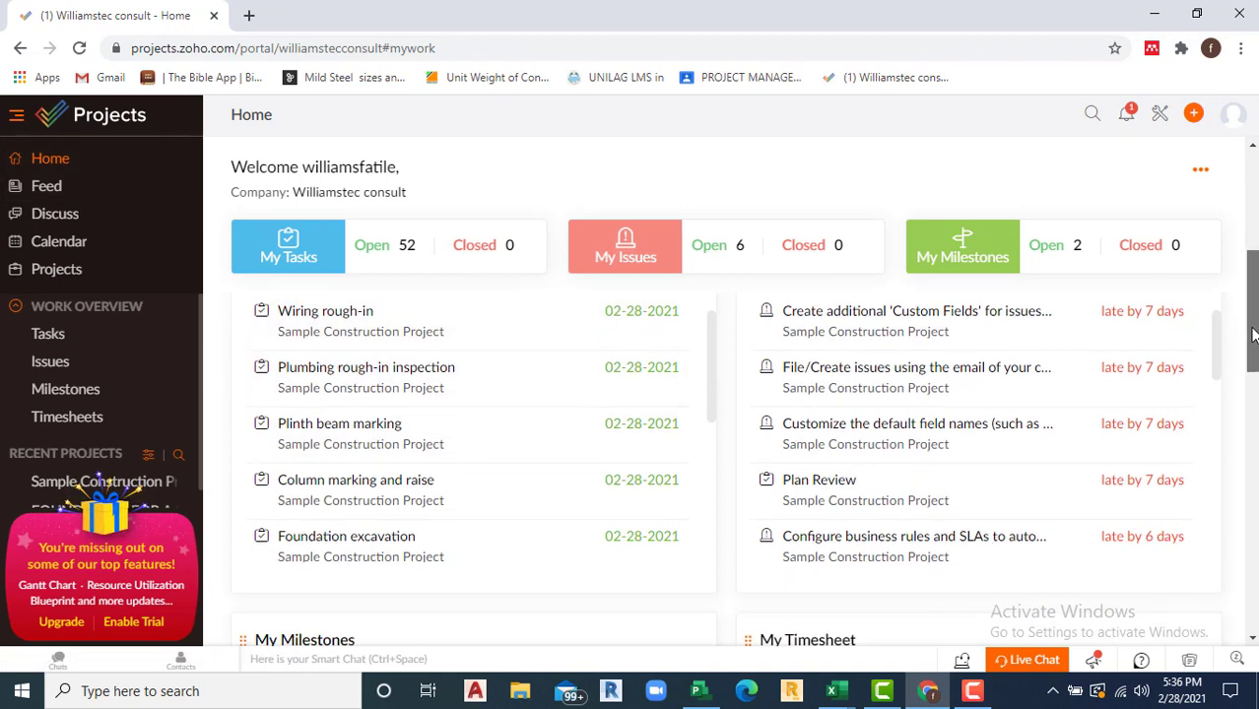
scroll(955, 422, up, 4)
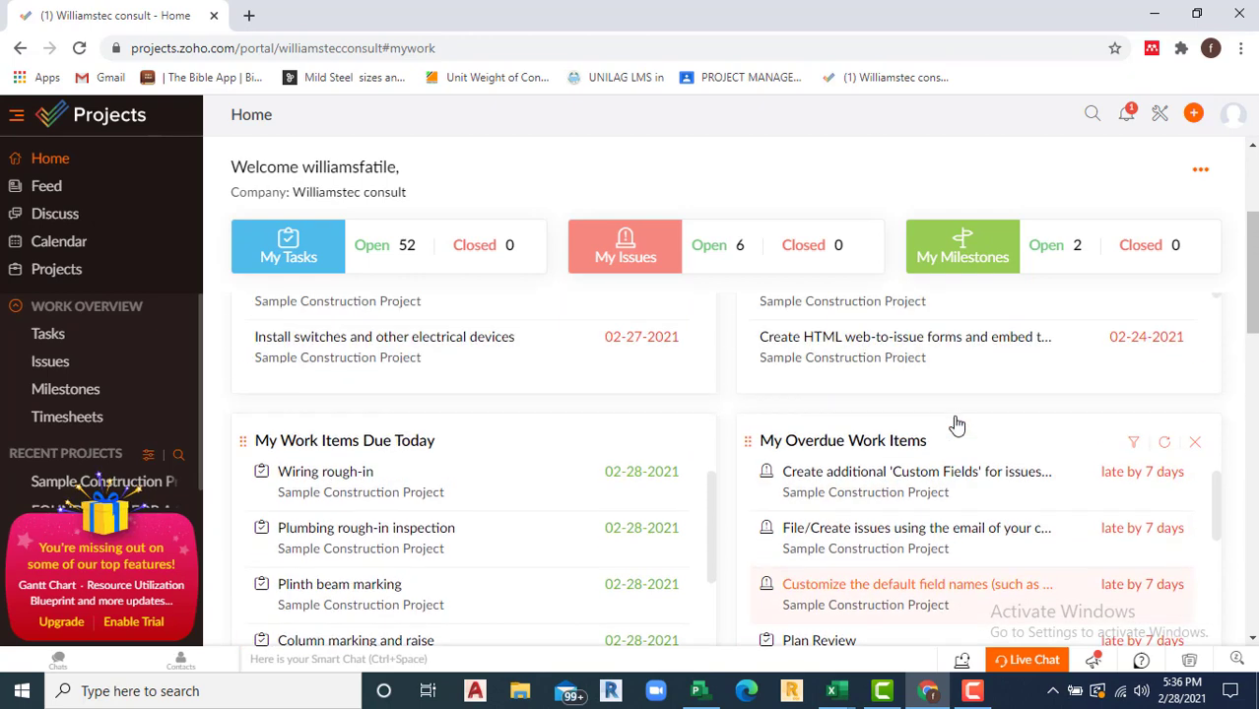
scroll(956, 472, up, 1)
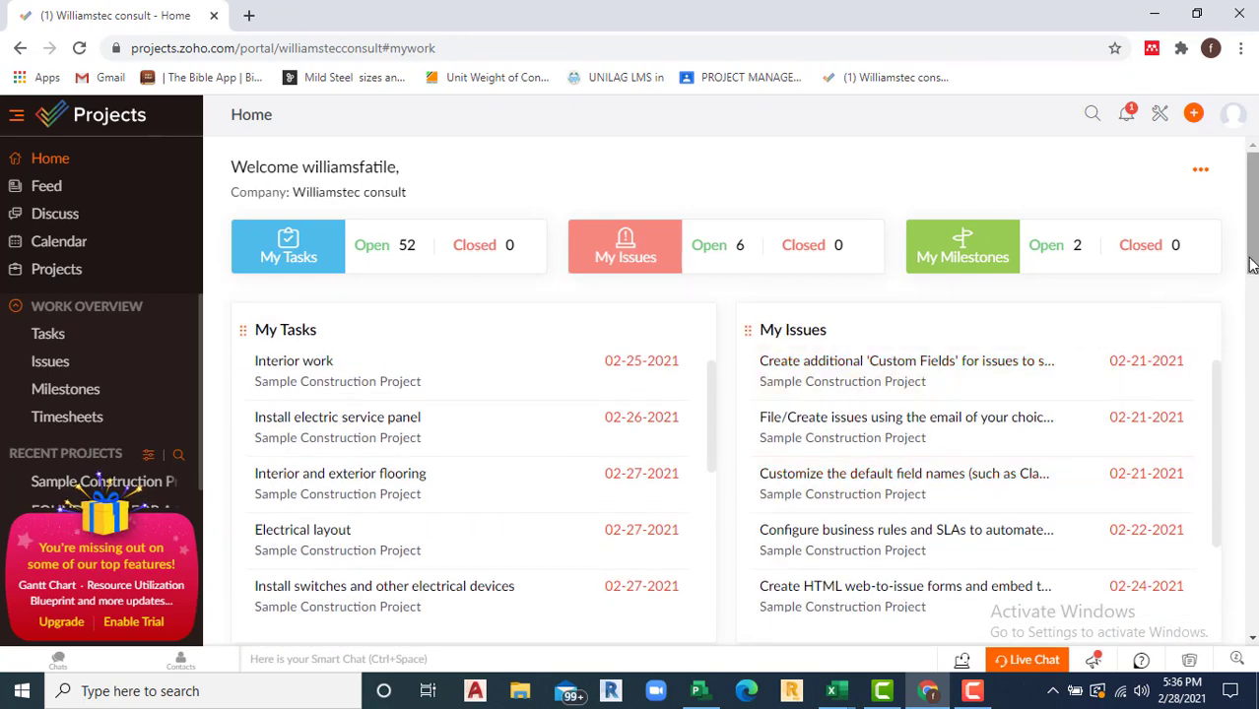
drag(1251, 266, 1252, 434)
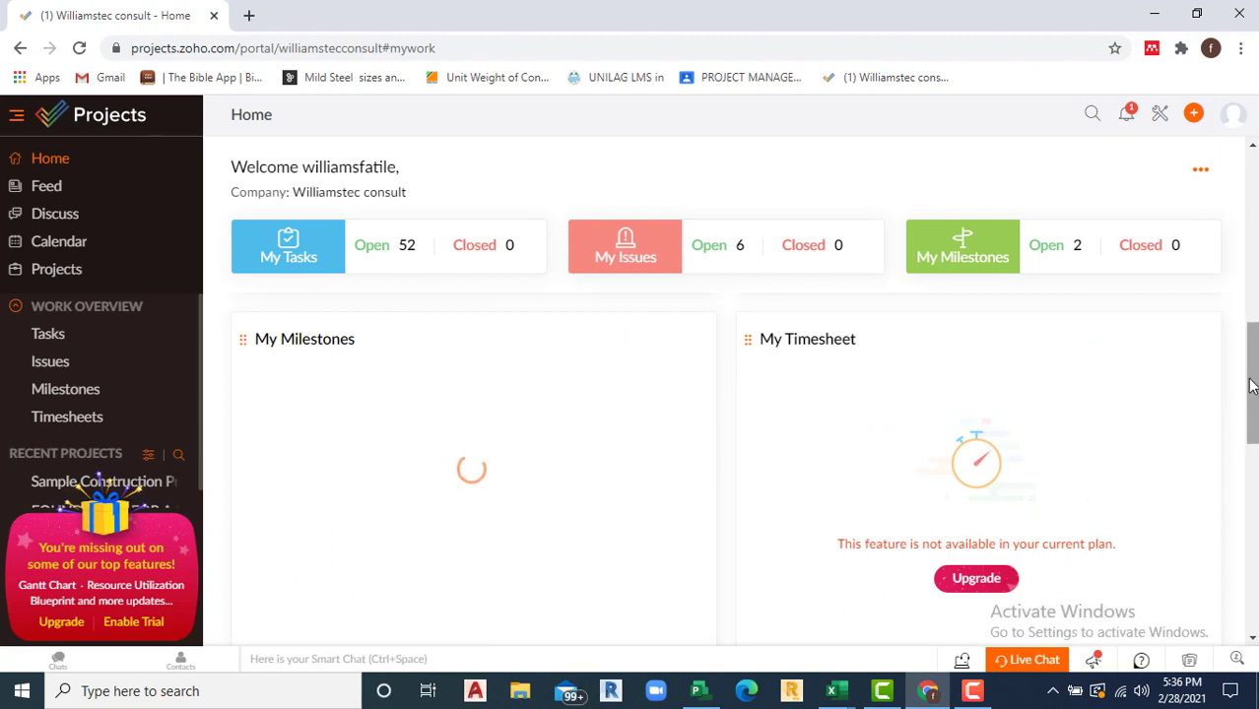
drag(1252, 388, 1253, 601)
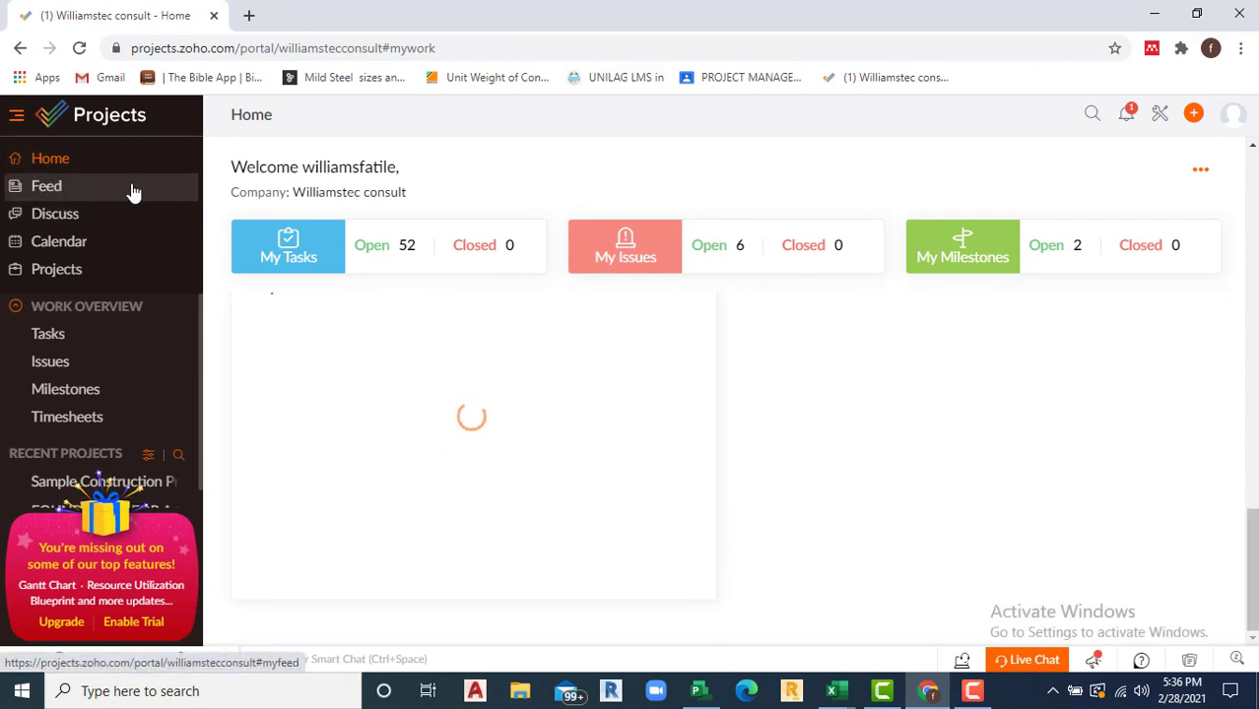
Step: Review the Feed's Status updates and Activity Stream, then move on to Discuss
click(47, 187)
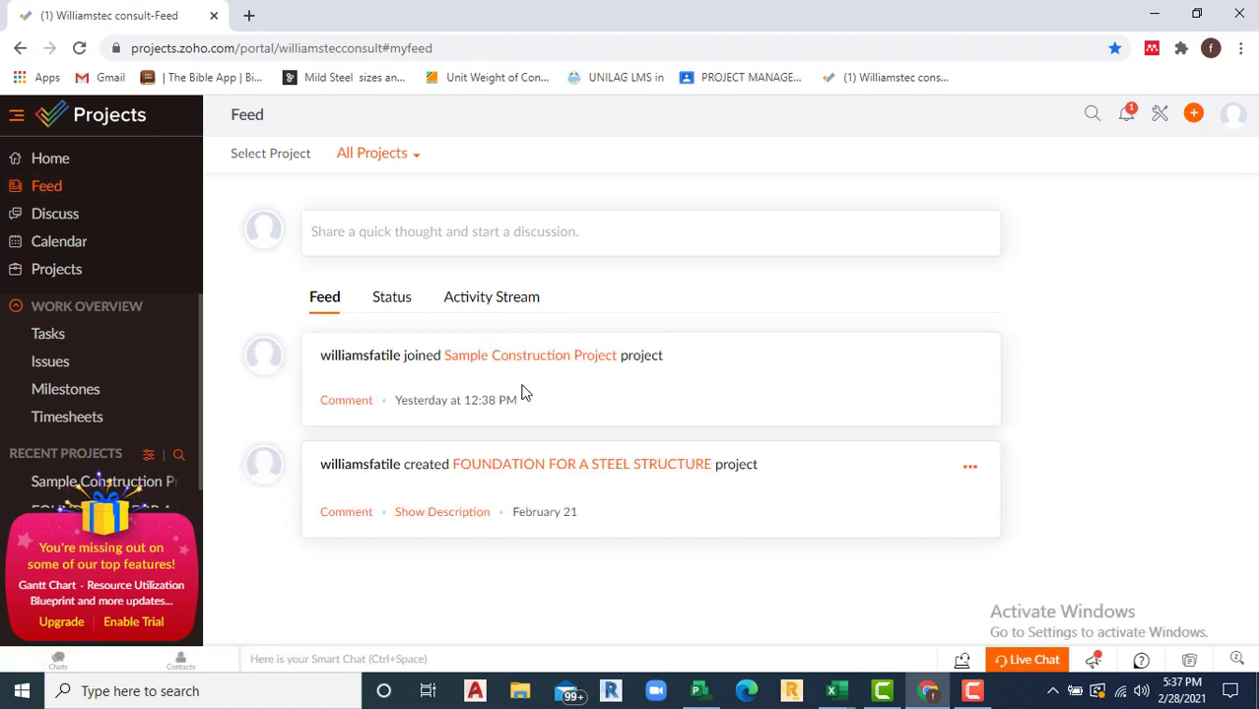
scroll(575, 522, down, 1)
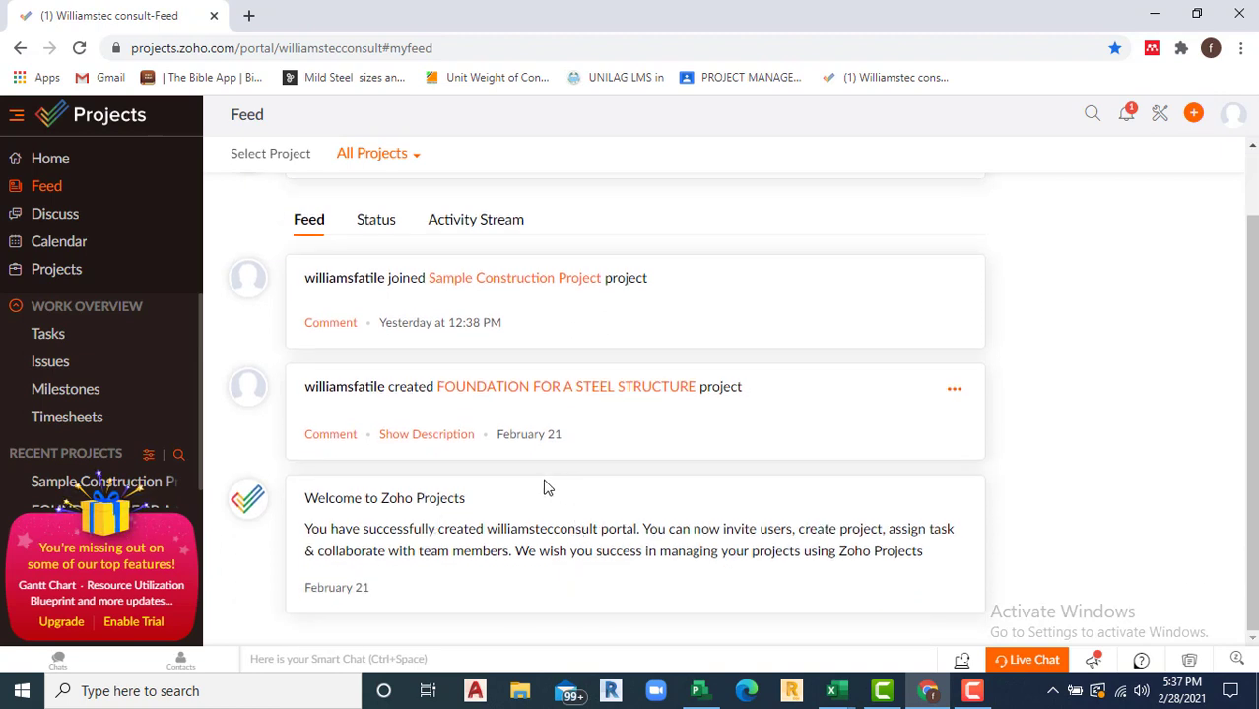
scroll(473, 430, up, 1)
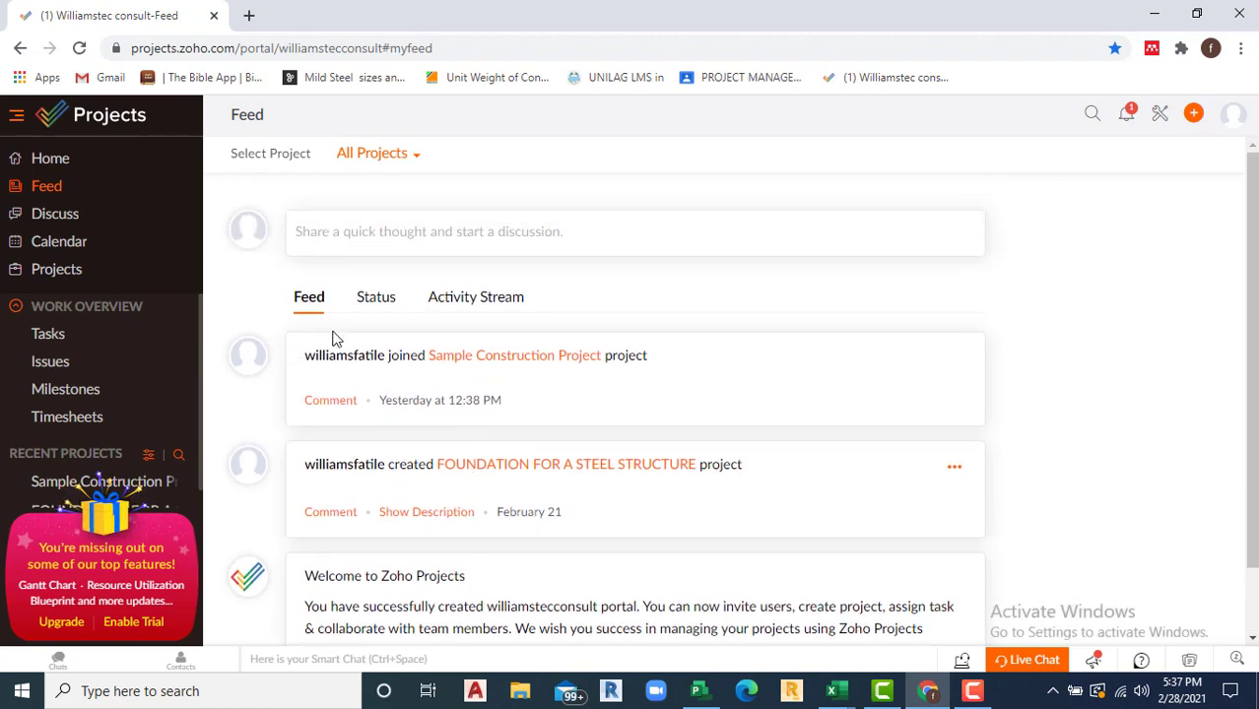
click(375, 300)
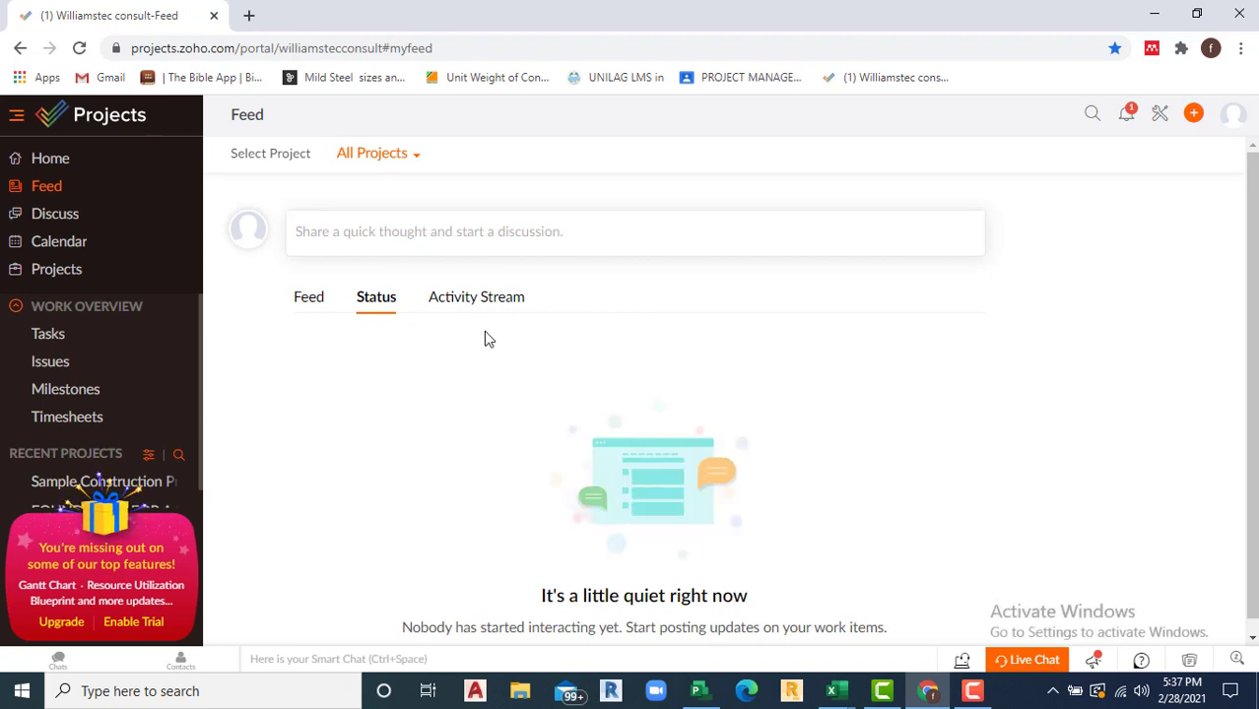
click(499, 301)
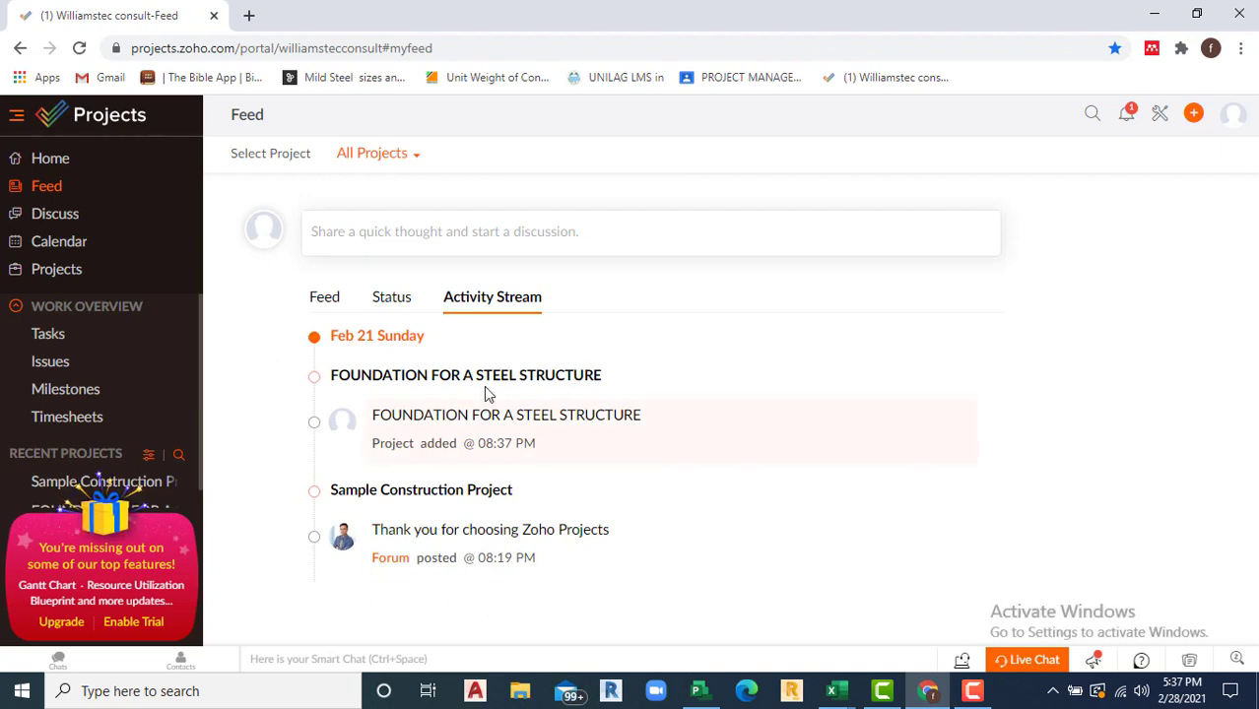
click(29, 216)
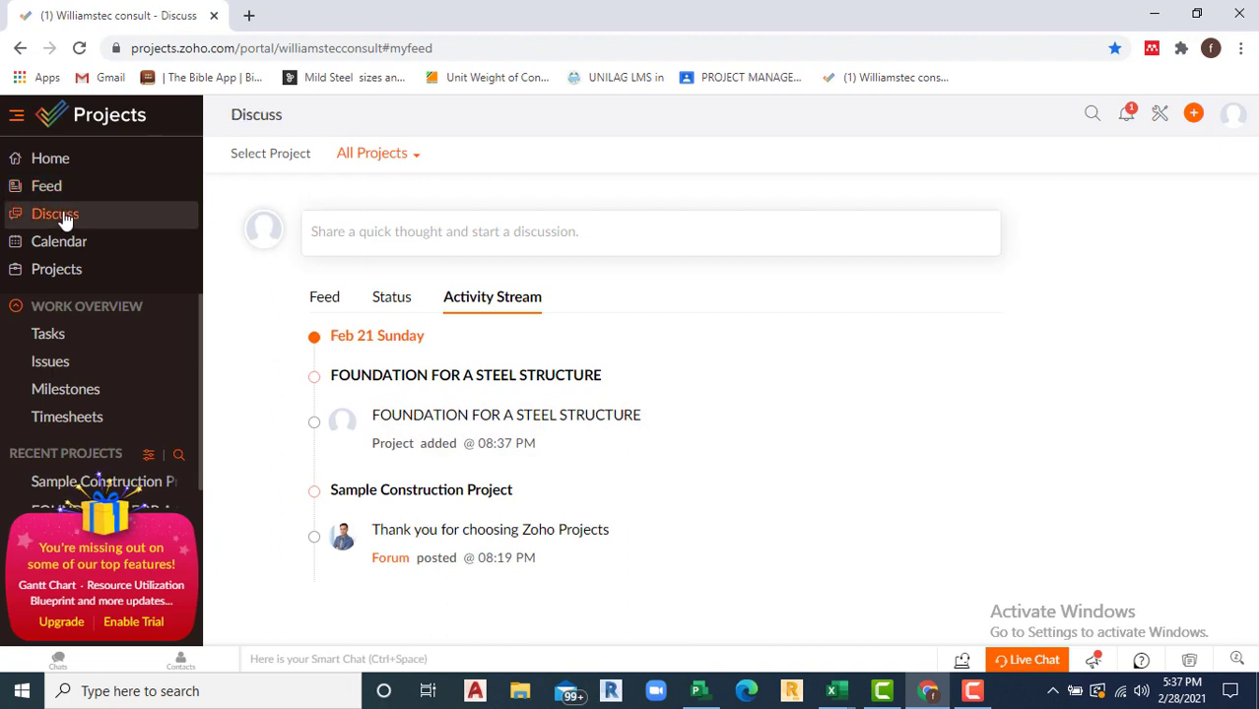
Step: View the empty Discuss chat page, then open the February 2021 Calendar
double_click(64, 220)
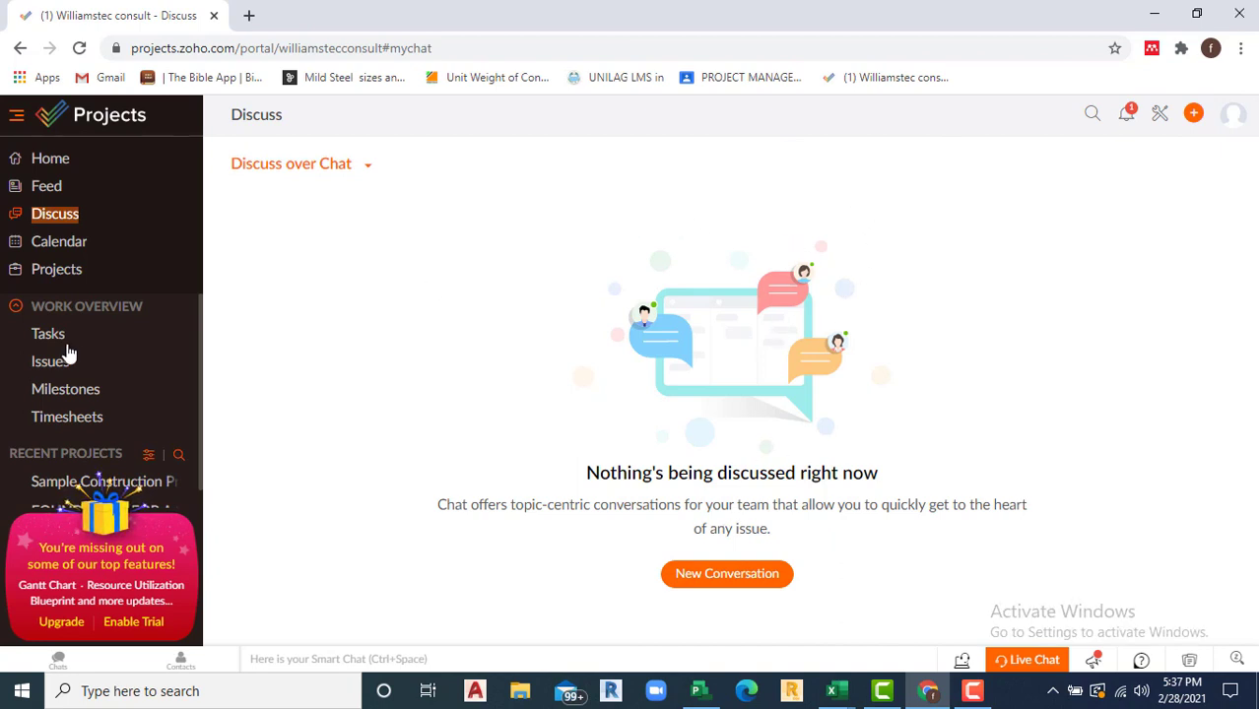
click(61, 246)
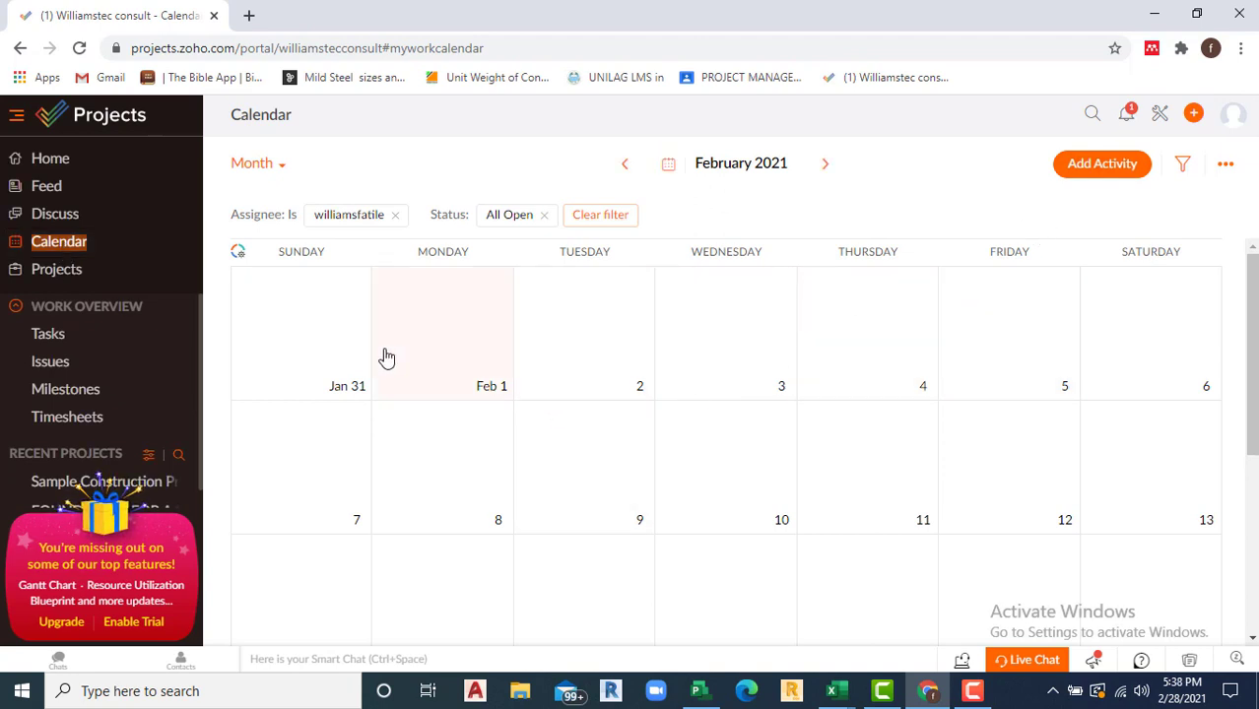
Step: Look over the scheduled tasks in the February 2021 calendar, then switch to the Projects section
scroll(798, 441, down, 5)
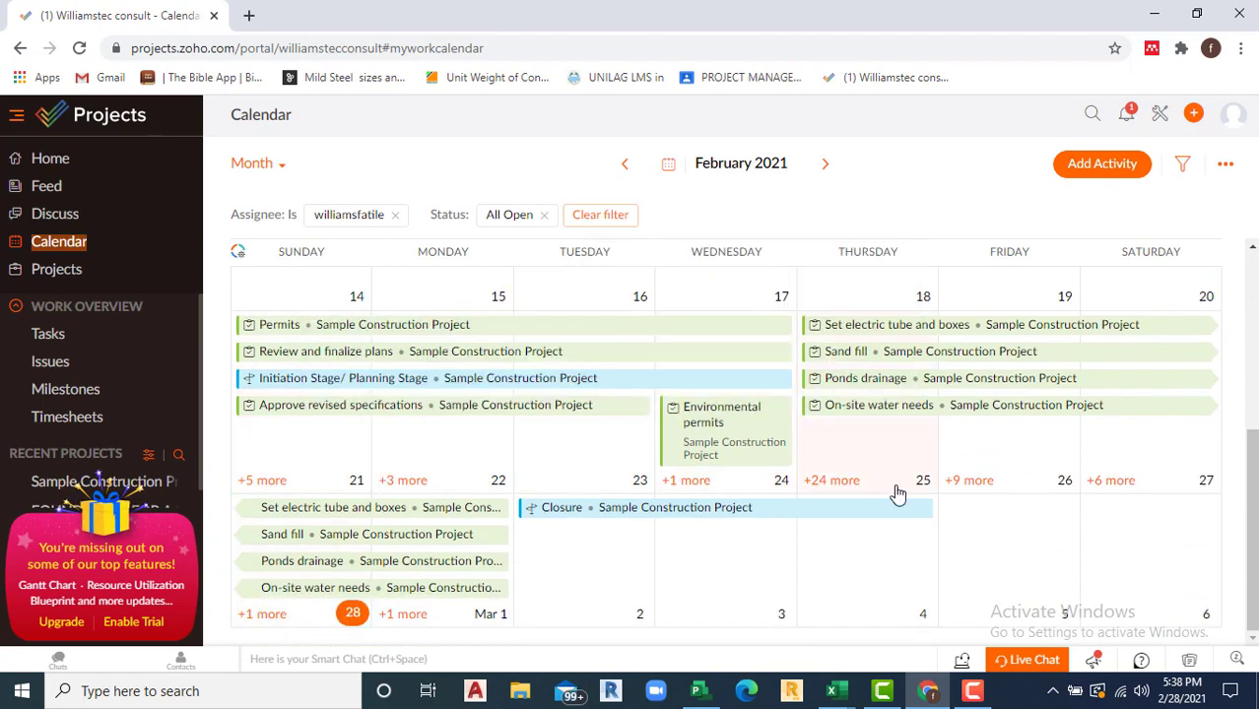
scroll(887, 464, up, 5)
scroll(877, 445, down, 4)
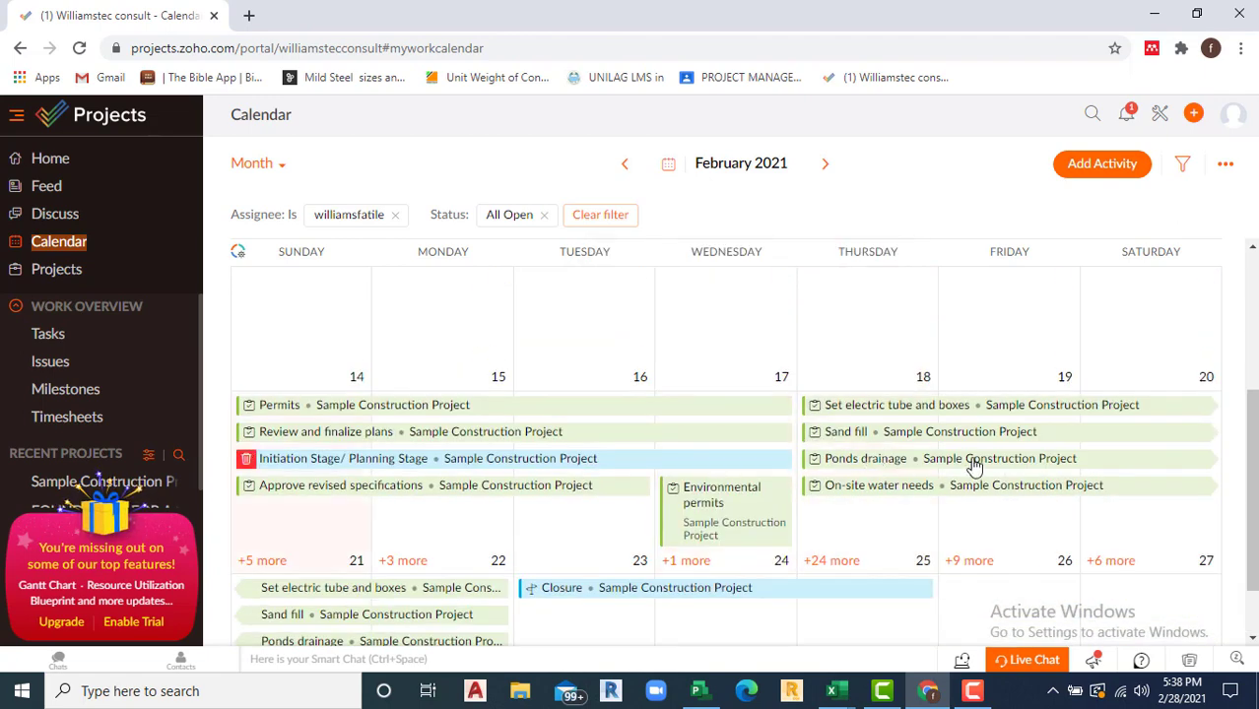
mouse_move(974, 467)
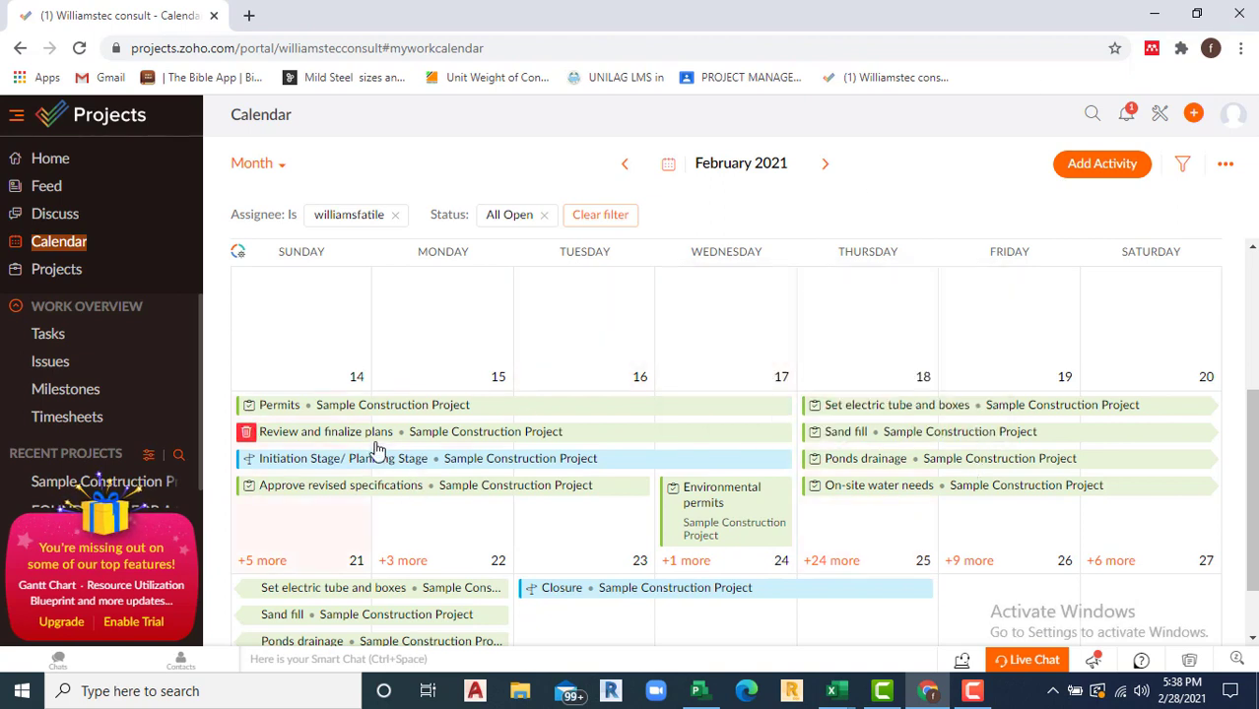
mouse_move(392, 441)
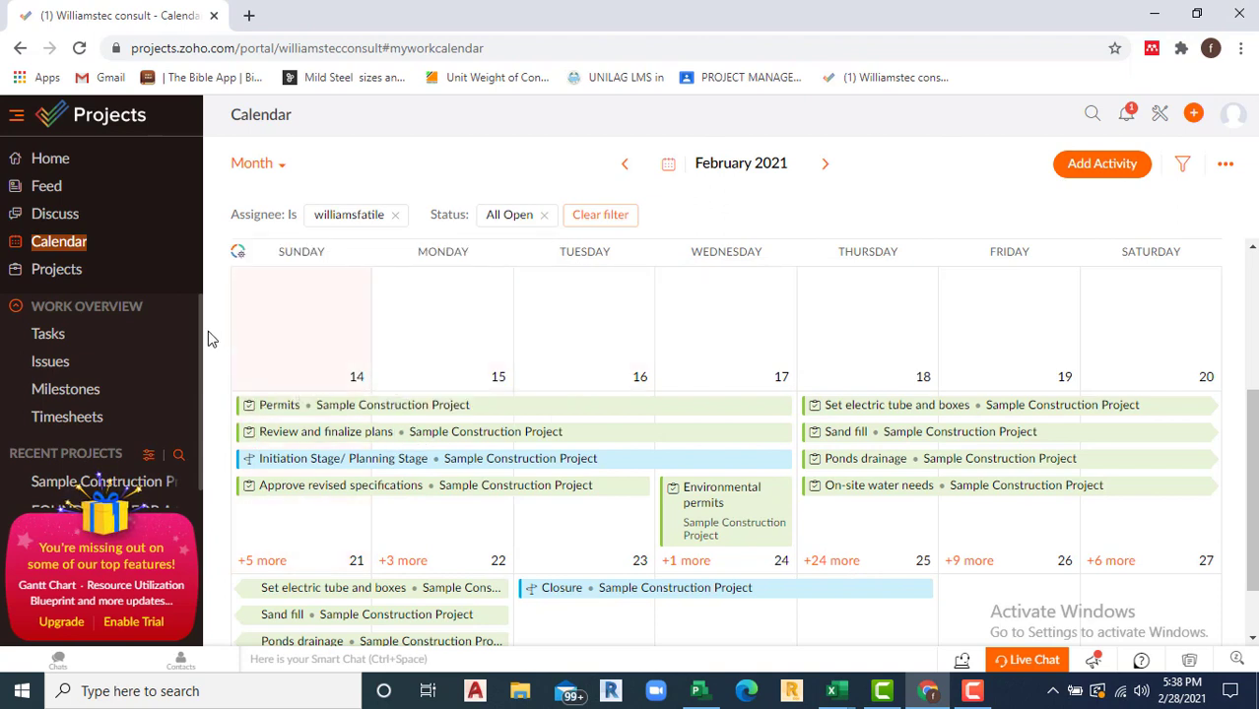
click(46, 273)
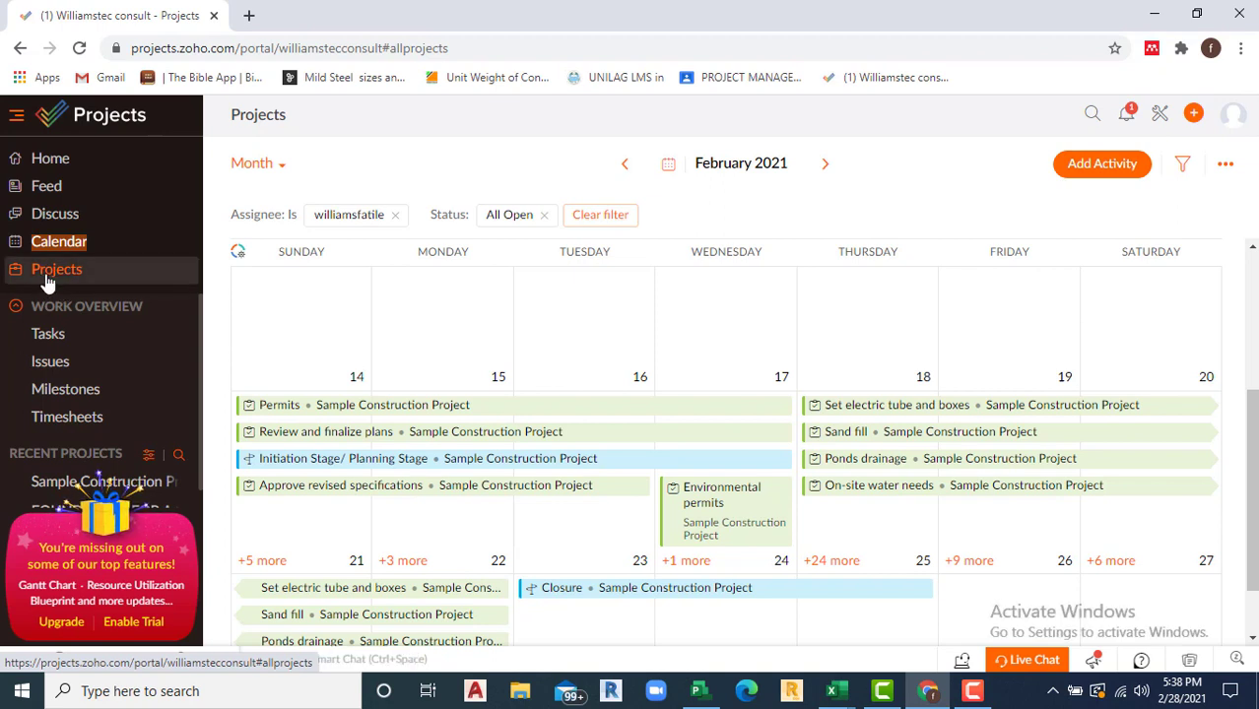
Step: Show the All Projects list with FOUNDATION FOR A STEEL STRUCTURE and Sample Construction Project
click(45, 275)
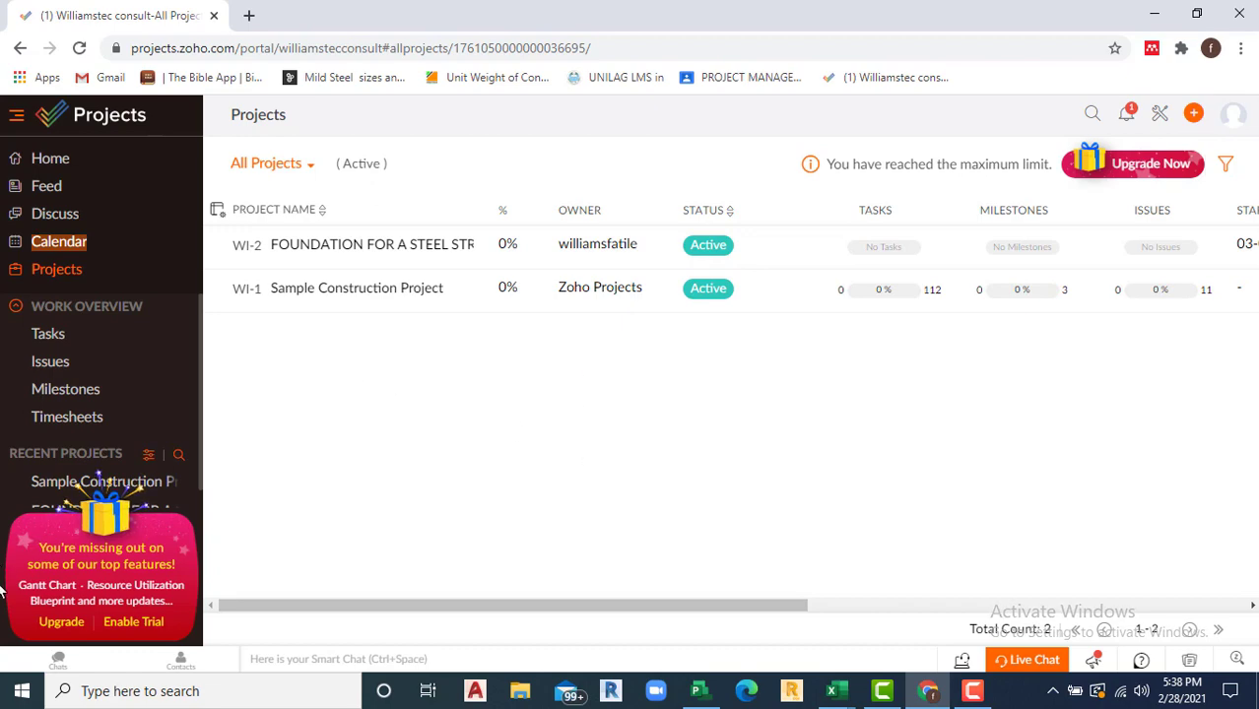
mouse_move(106, 575)
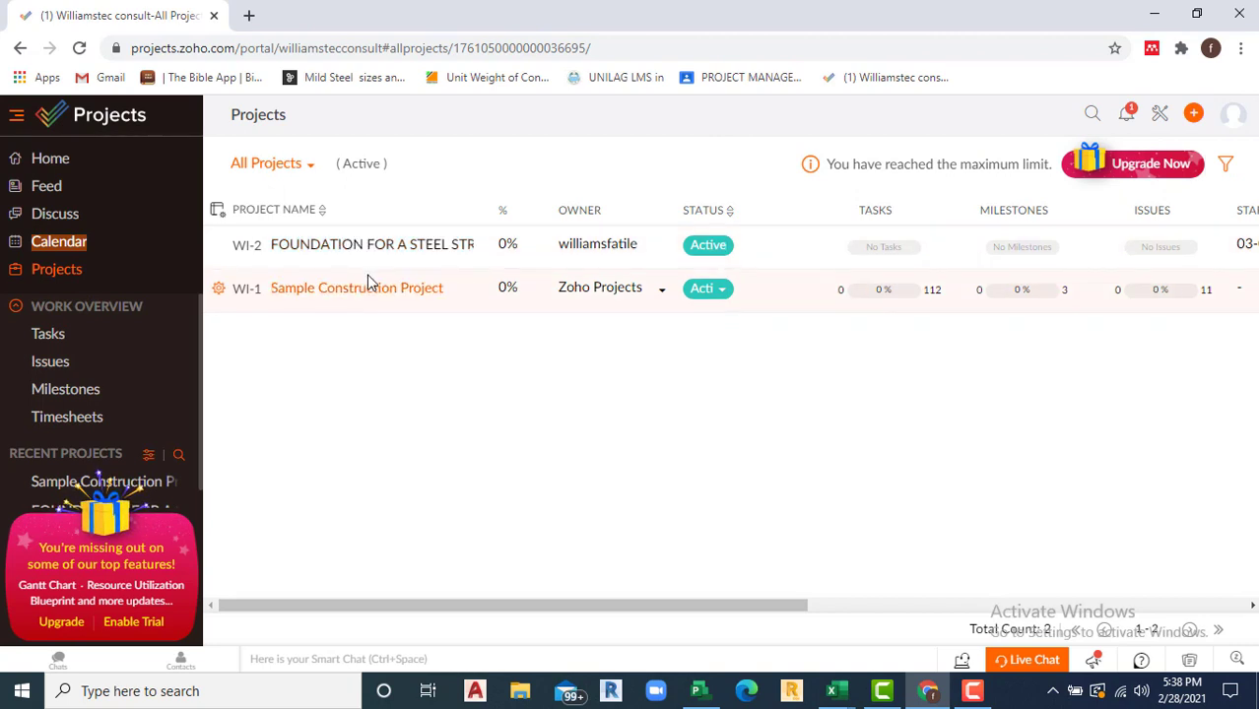
Step: Trash Sample Construction Project from its row's gear menu and confirm the move
click(219, 294)
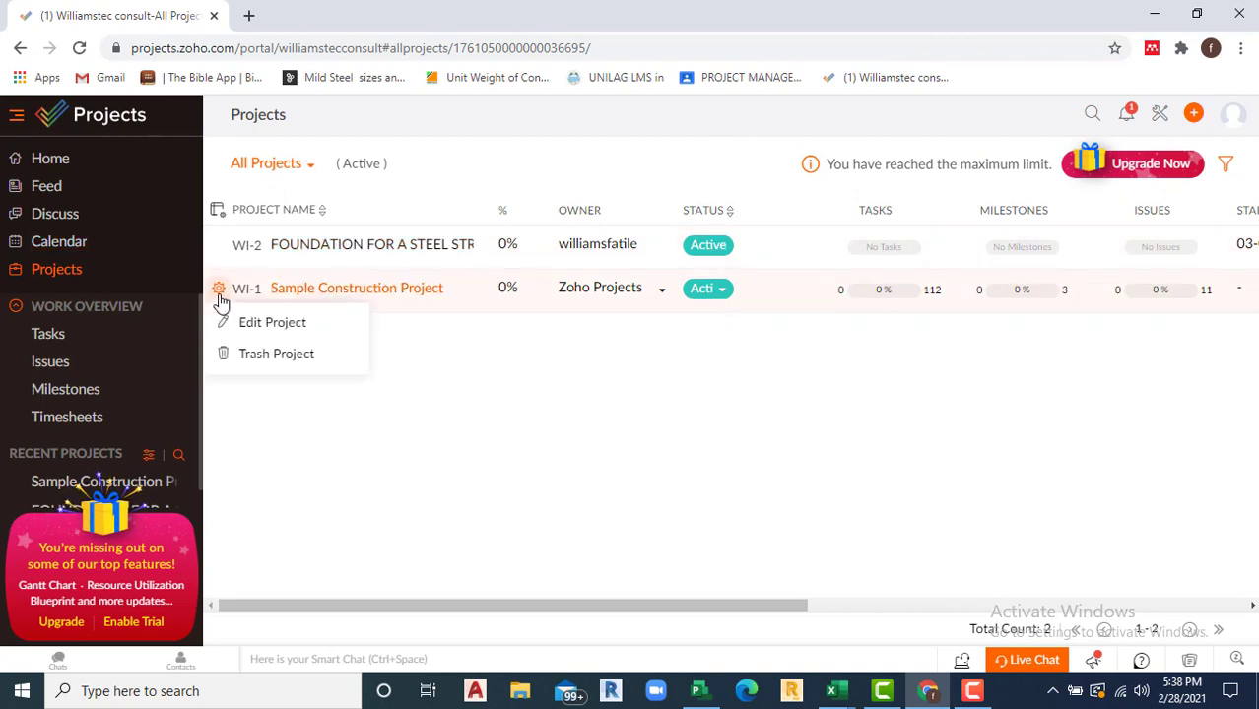
click(261, 356)
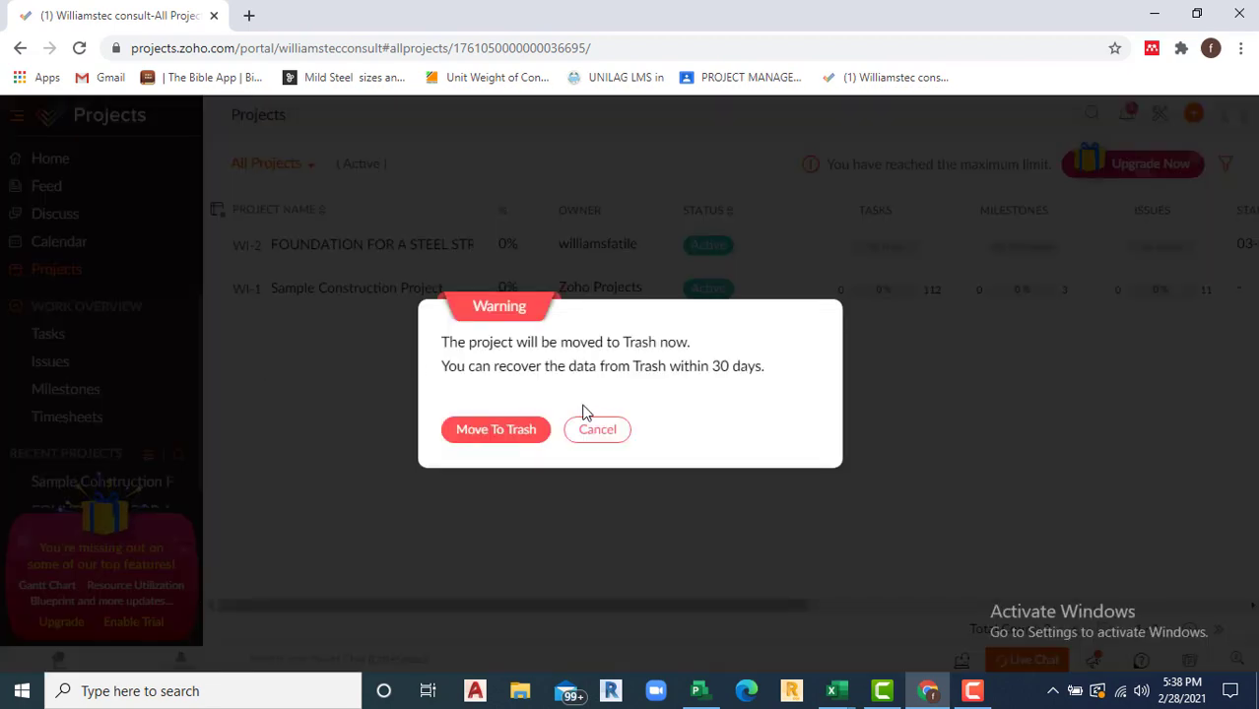
click(506, 431)
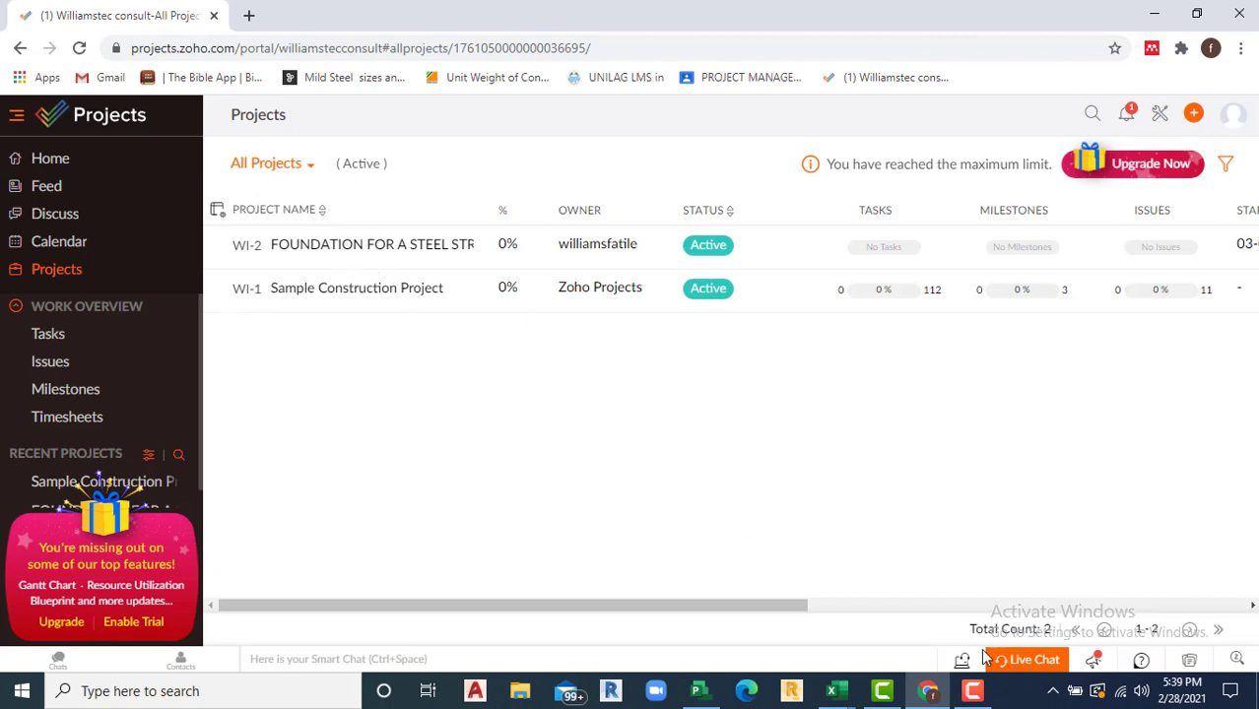
click(971, 694)
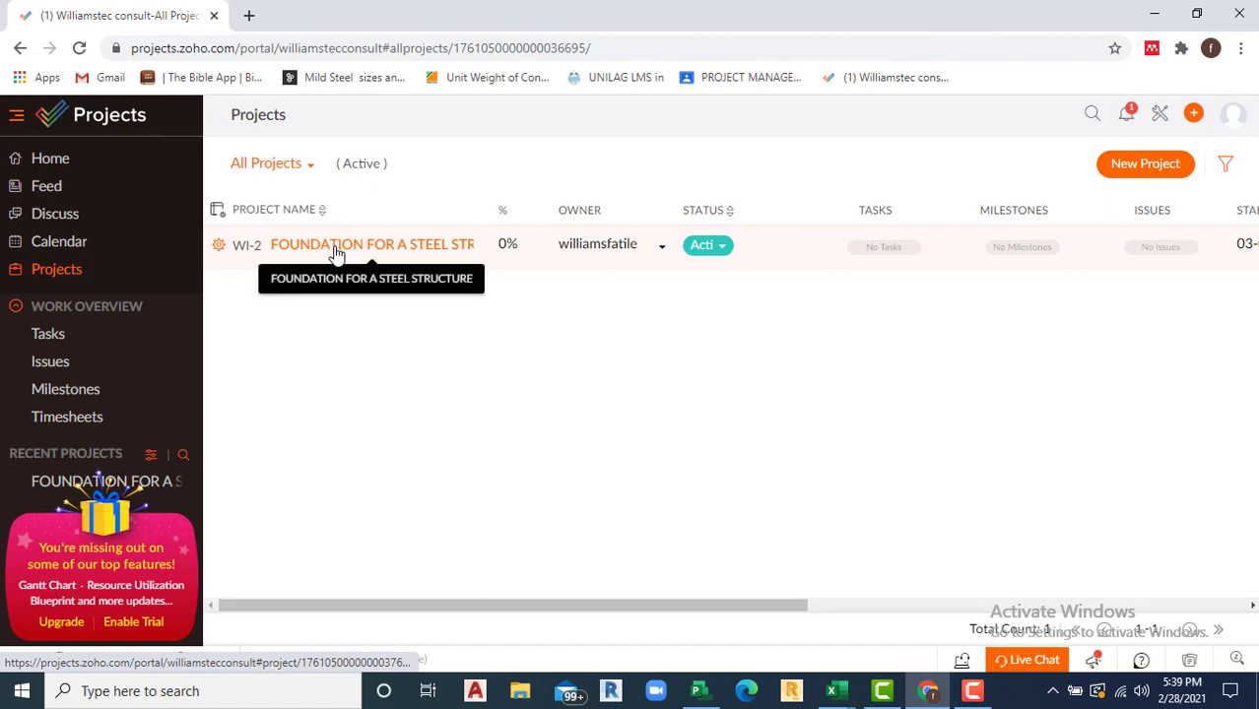
Step: Open FOUNDATION FOR A STEEL STRUCTURE to its empty Tasks Kanban board
click(336, 252)
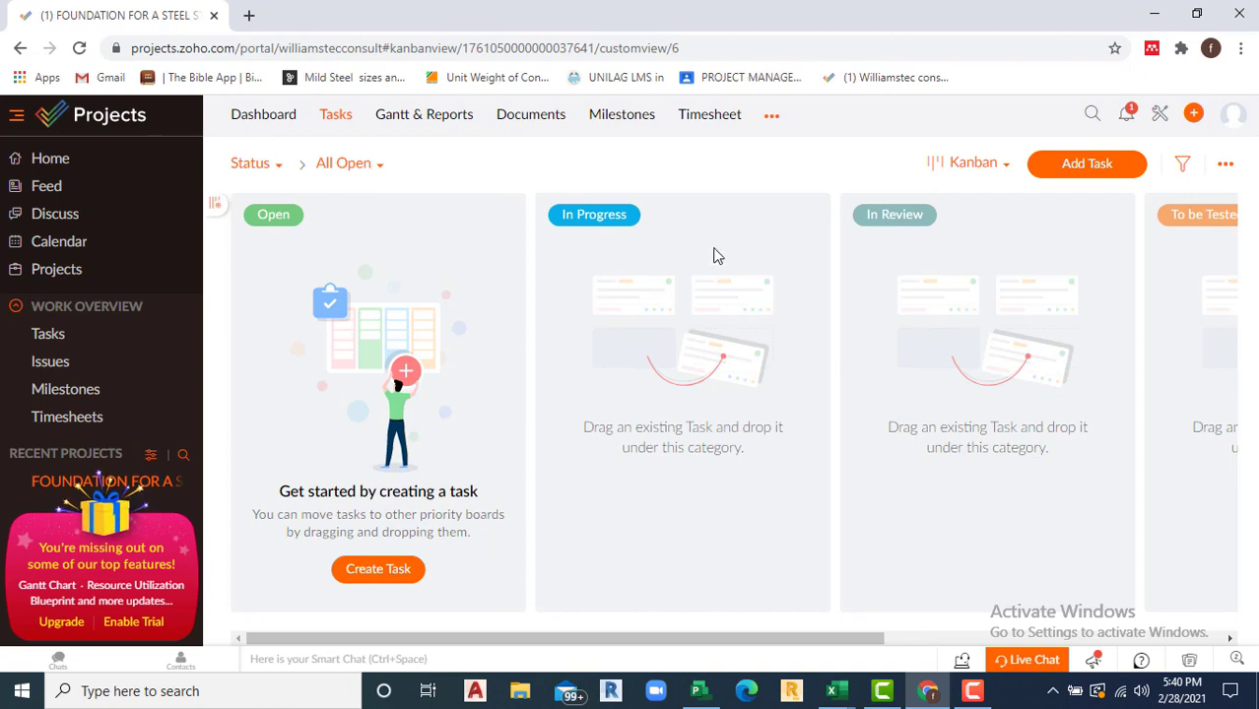
click(973, 690)
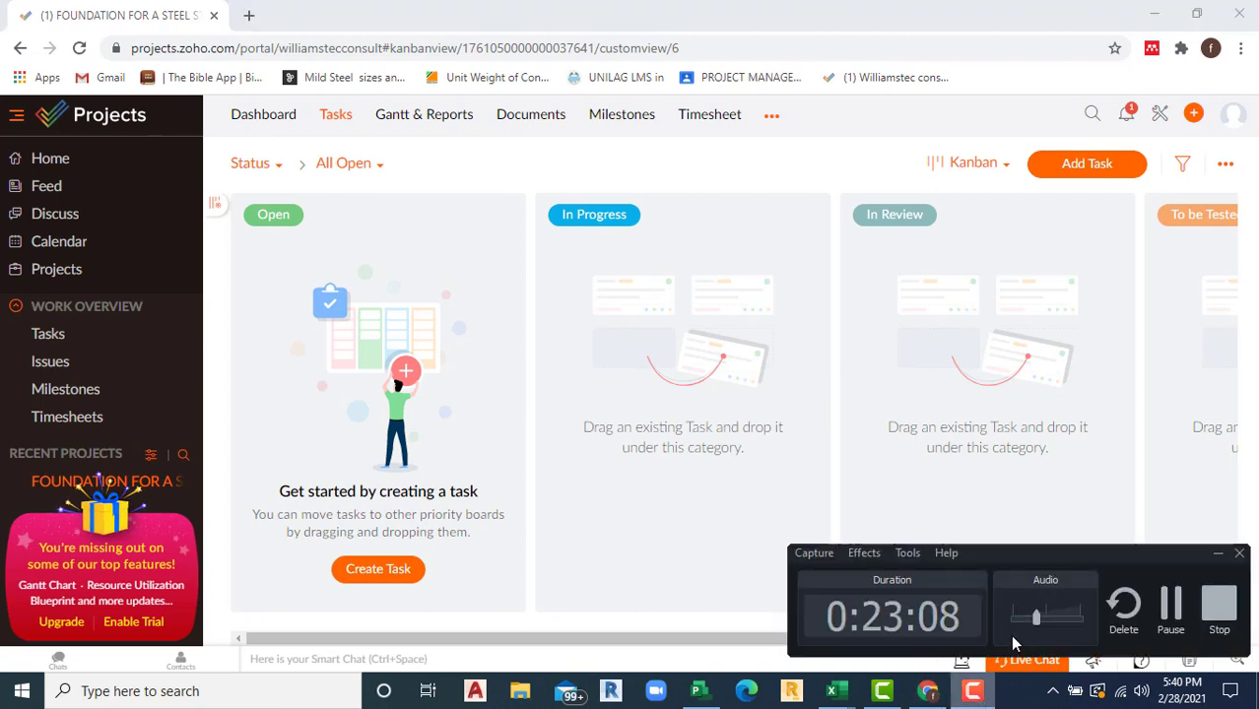
click(1170, 606)
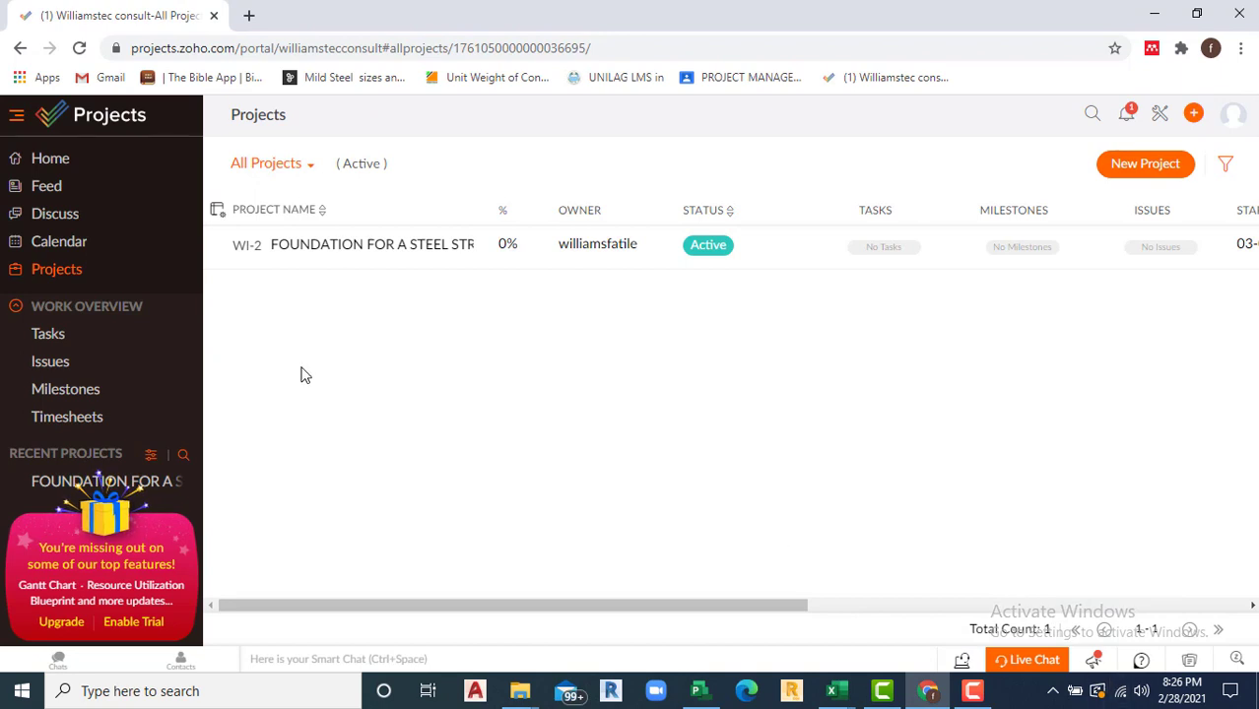
click(328, 251)
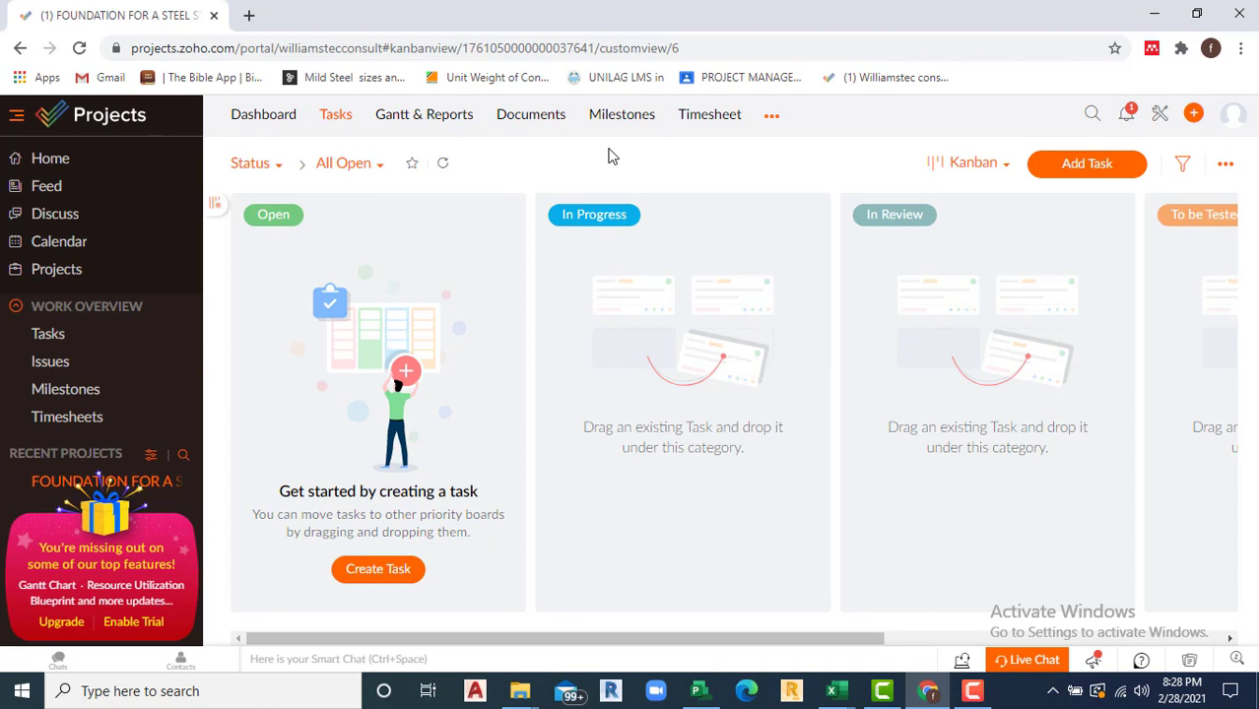
Step: Abandon a new task form and start a new milestone from the Milestones section instead
click(1090, 173)
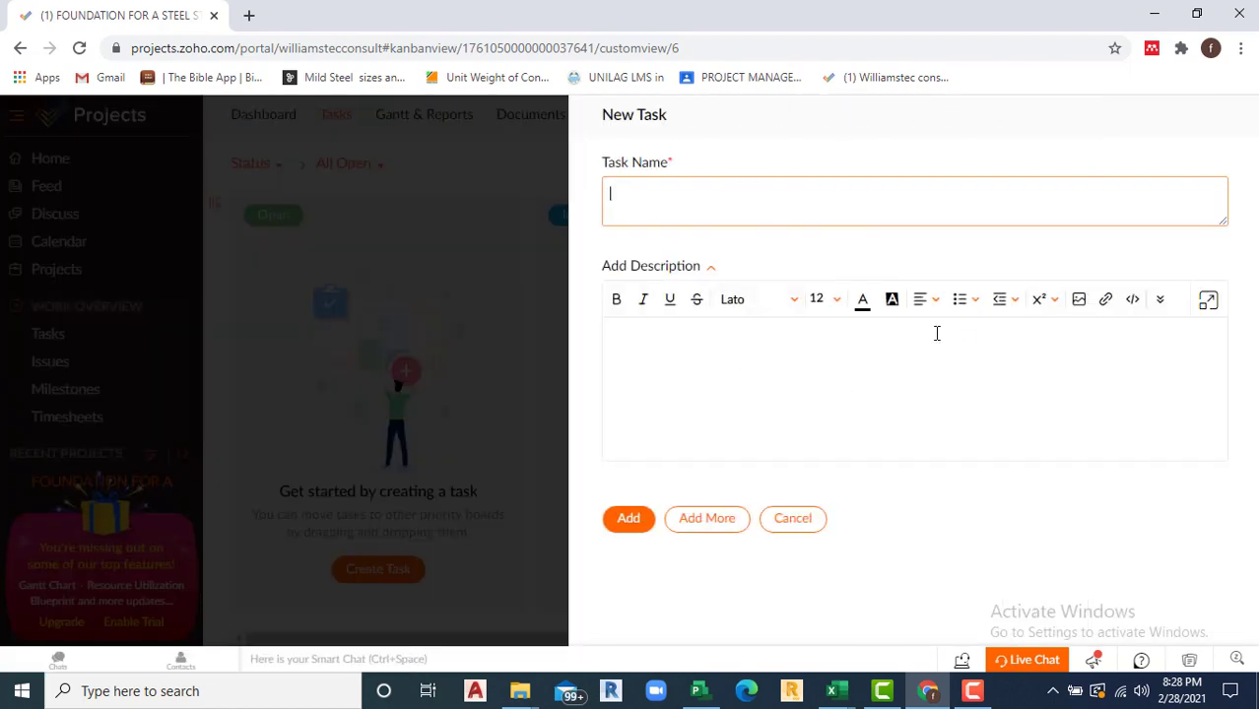
click(811, 520)
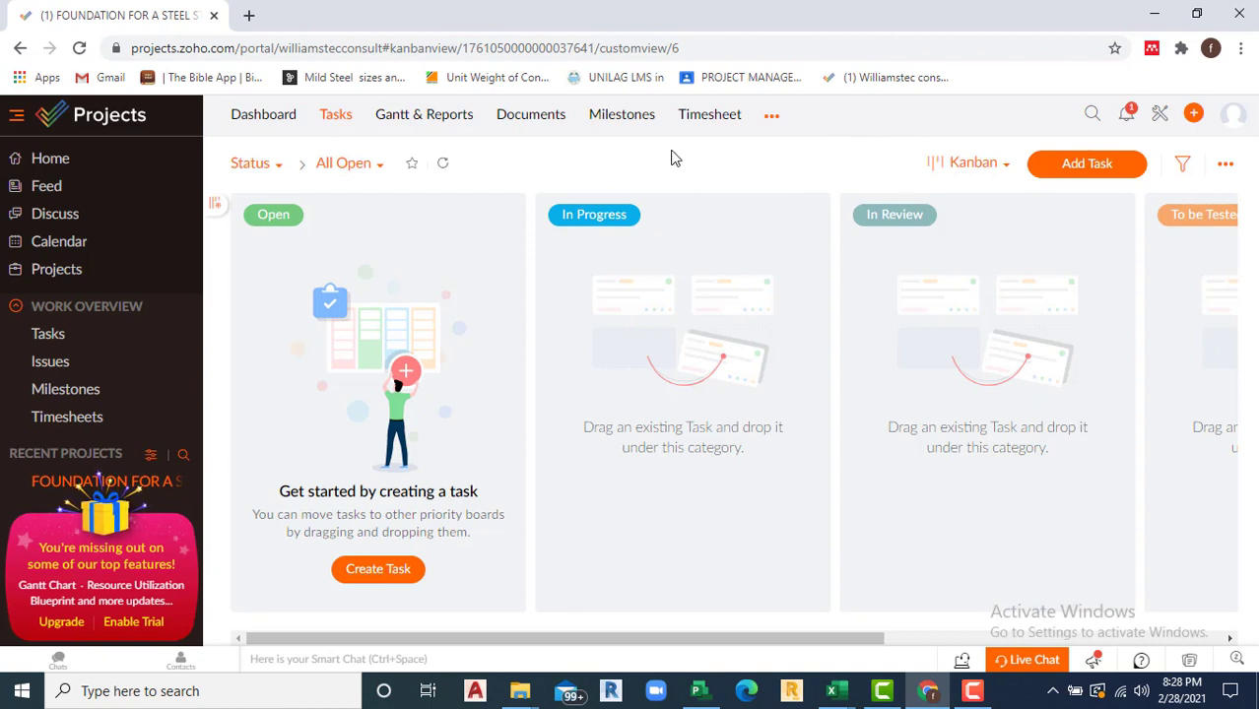
click(614, 119)
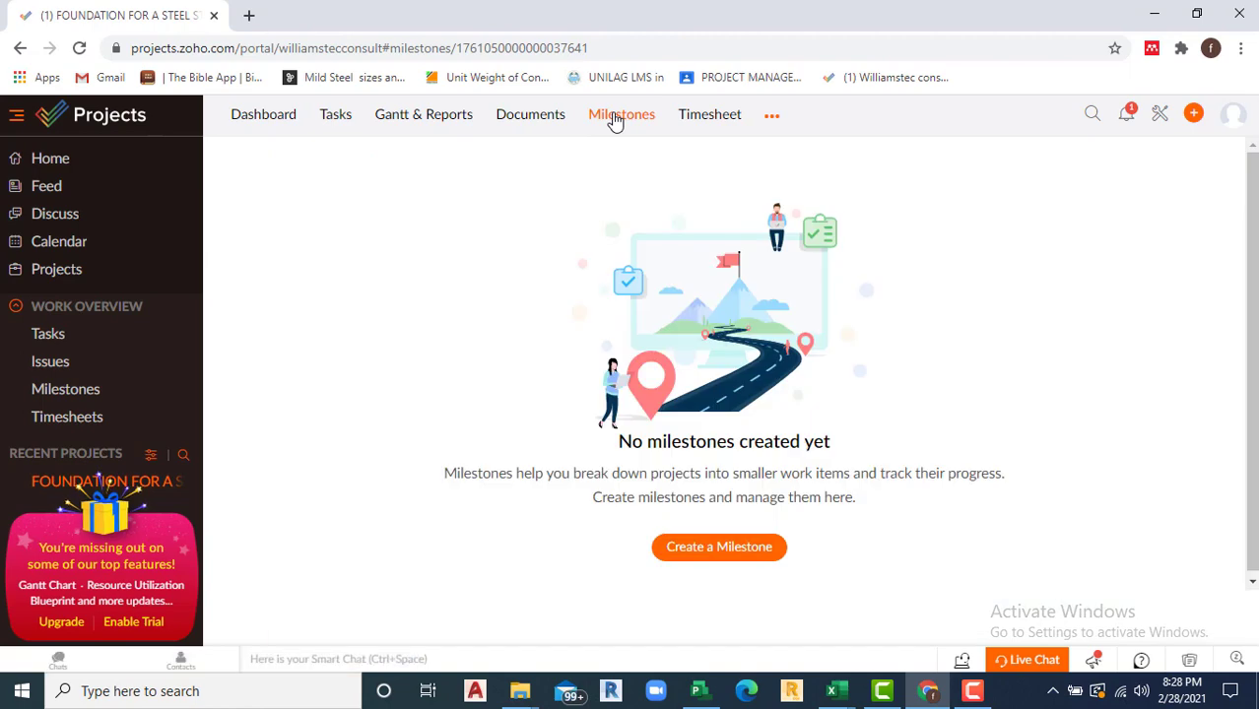
click(694, 549)
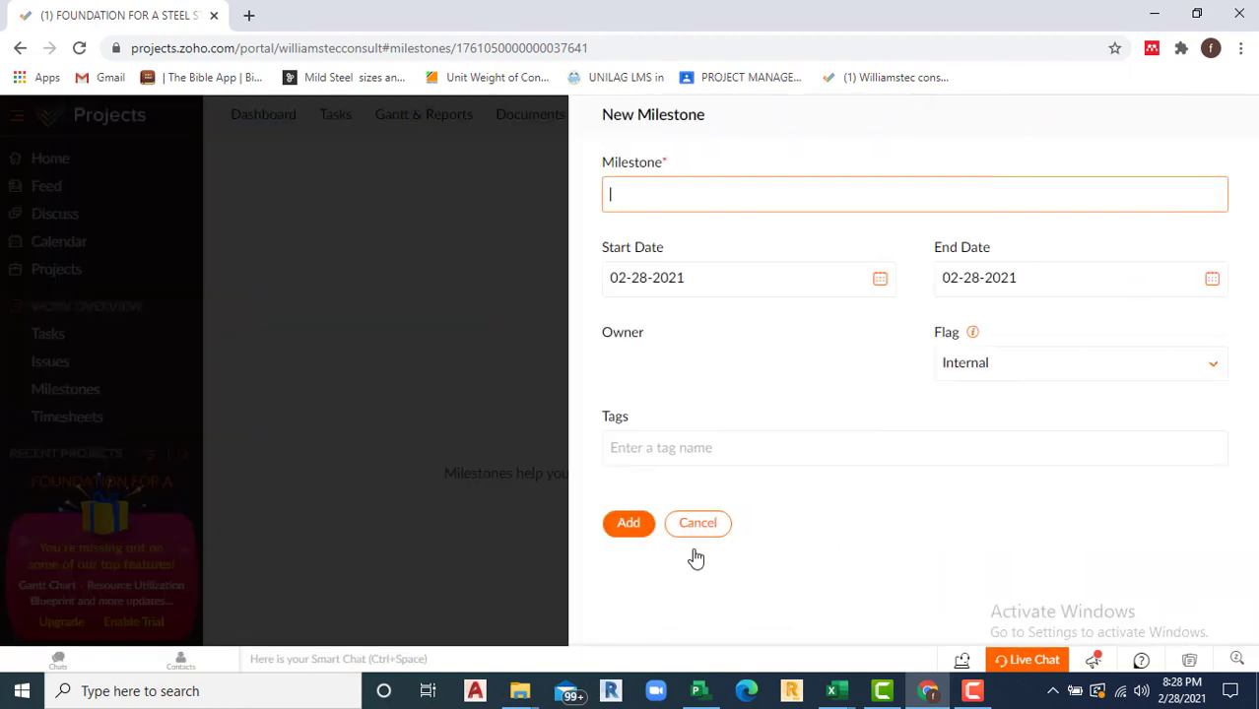
Step: Name the milestone PRECONSTRUCTION WORKS and set its end date to 03-03-2021
click(640, 192)
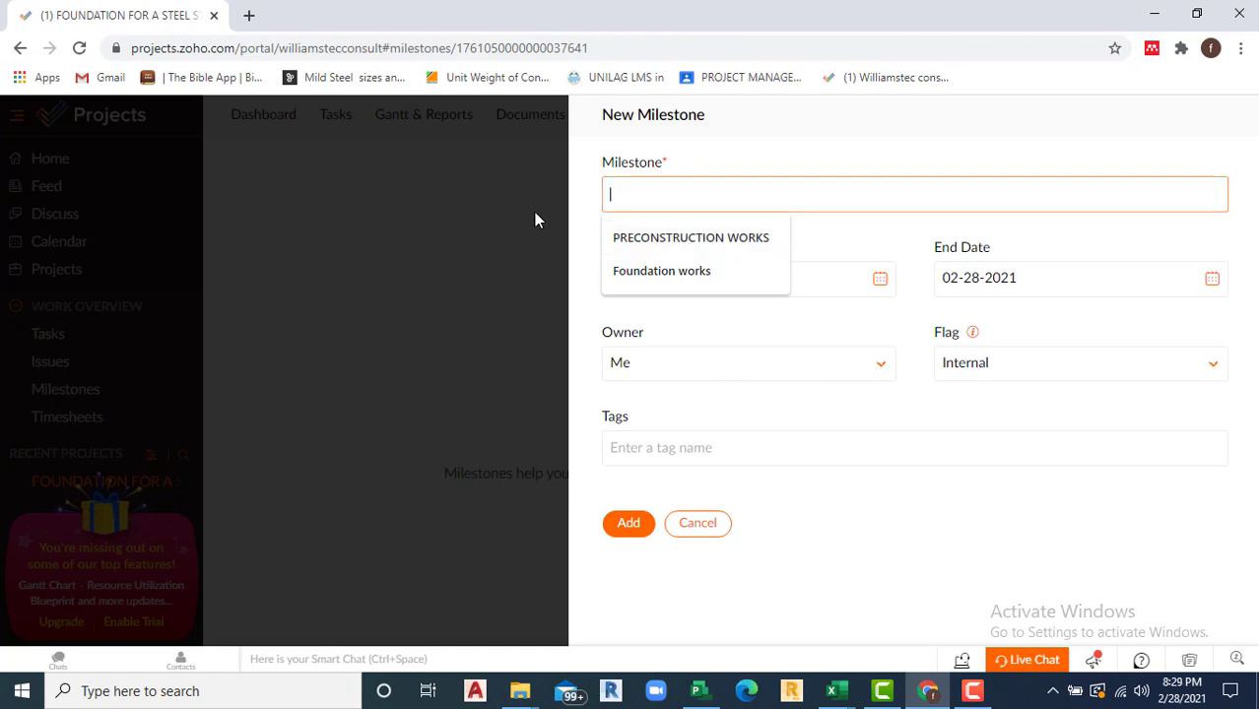
click(717, 248)
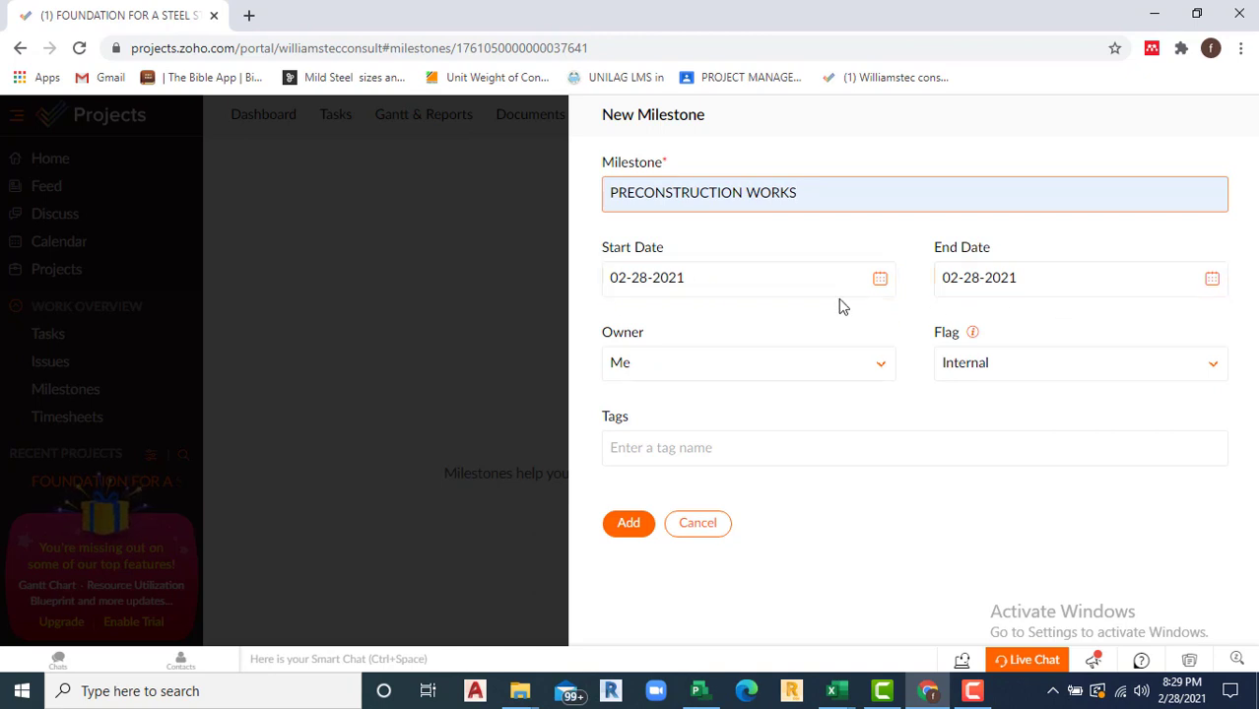
click(1211, 282)
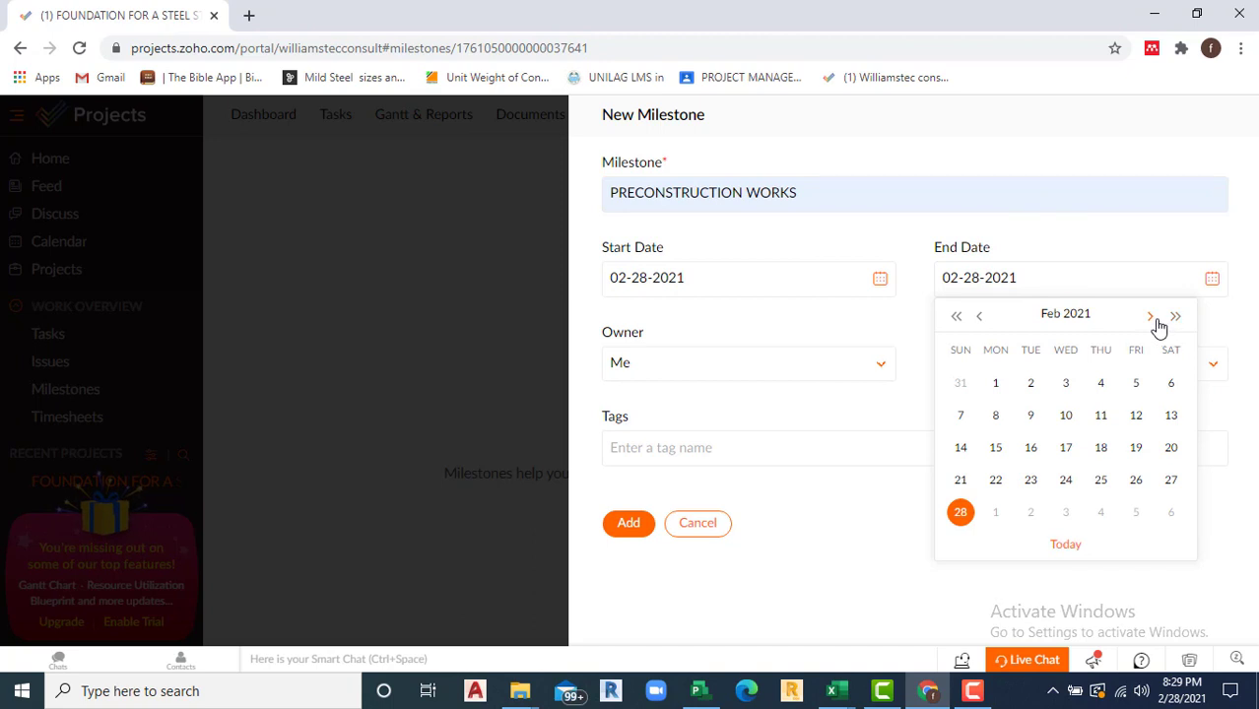
click(1152, 320)
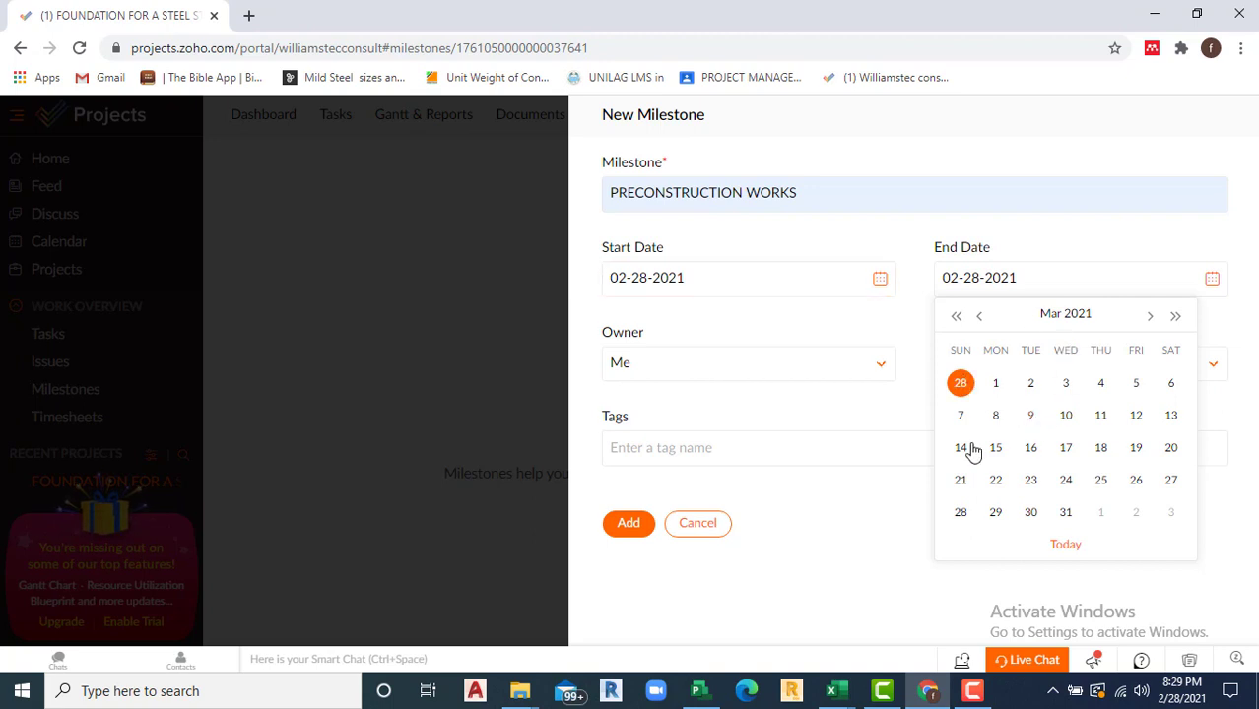
click(1066, 386)
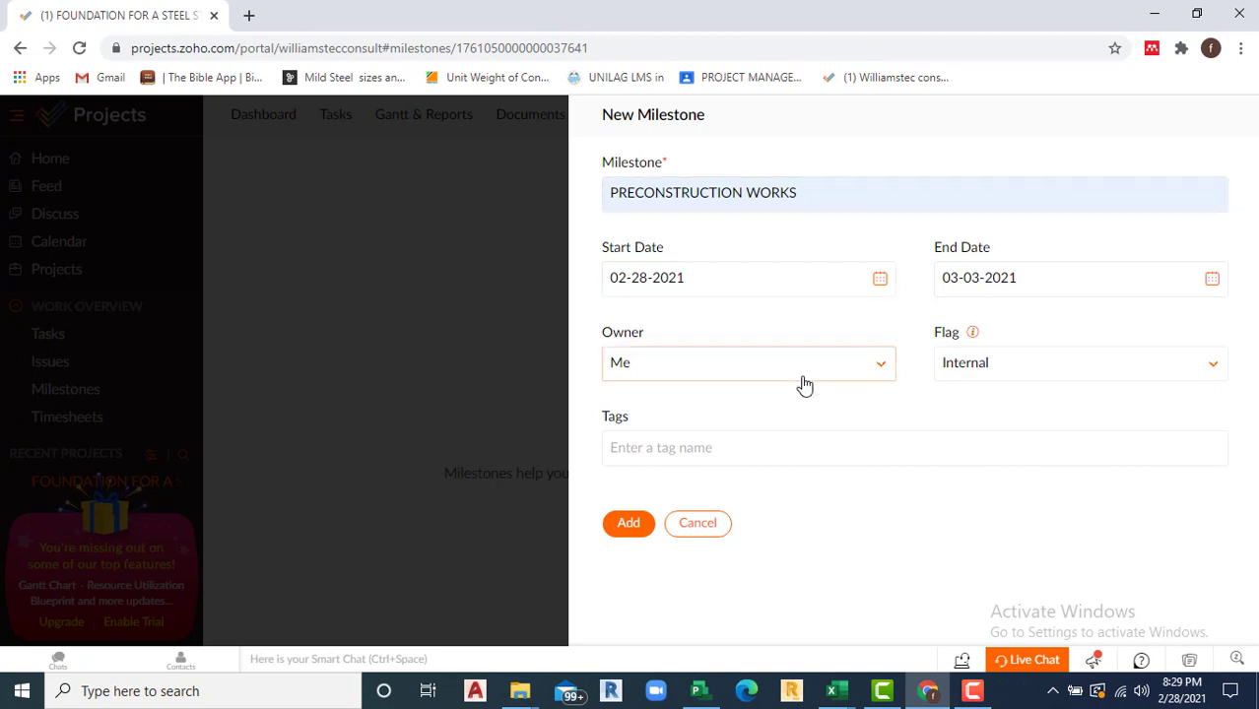
Step: Keep owner Me and flag Internal, and tag the milestone CIVIL PROJECT
click(883, 370)
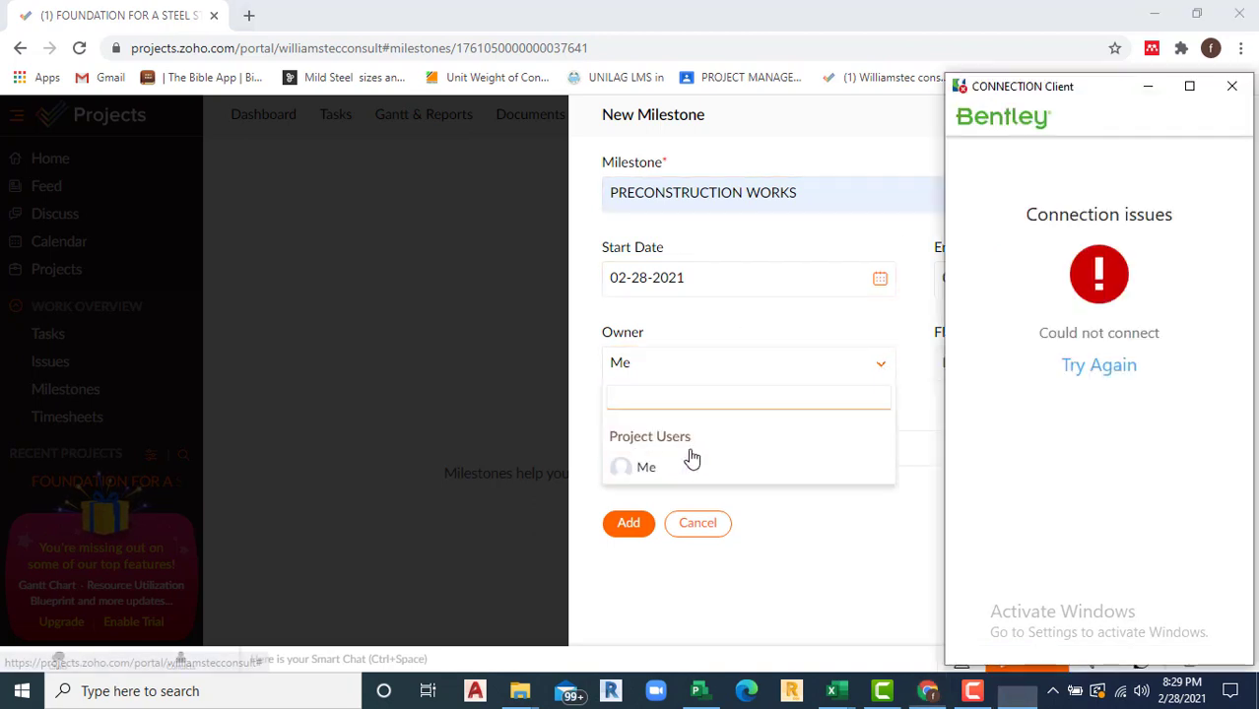
click(1232, 86)
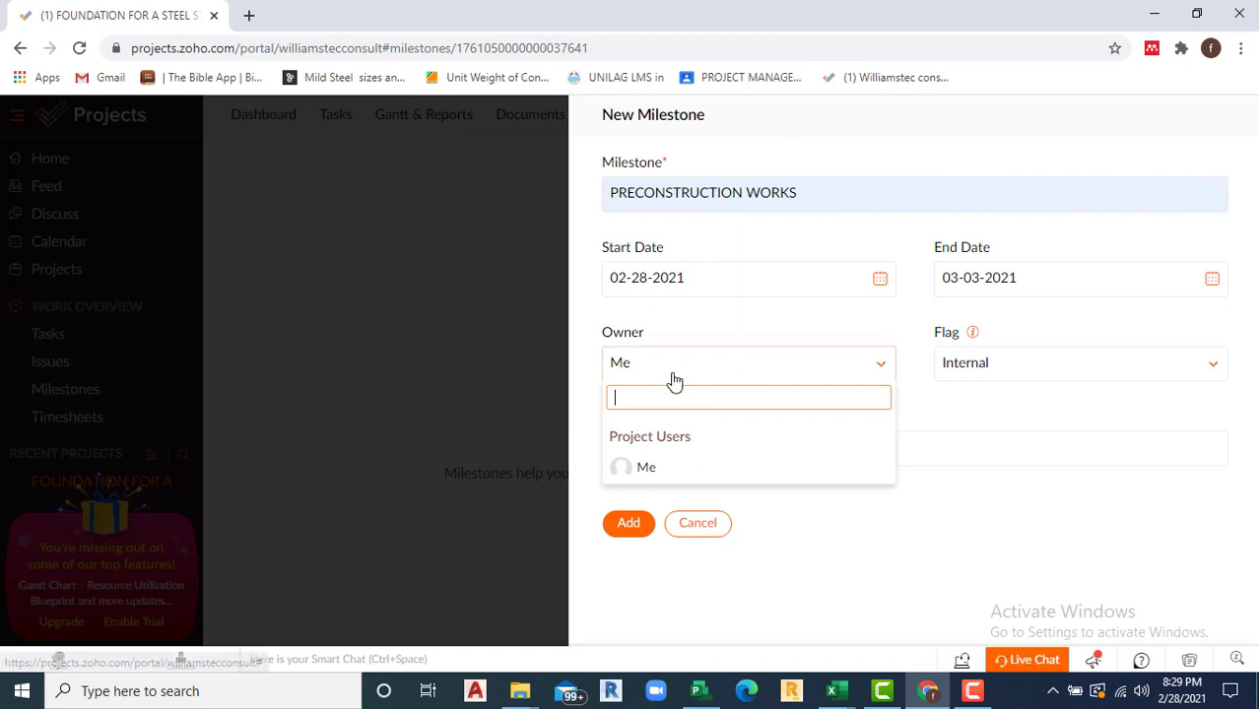
click(648, 469)
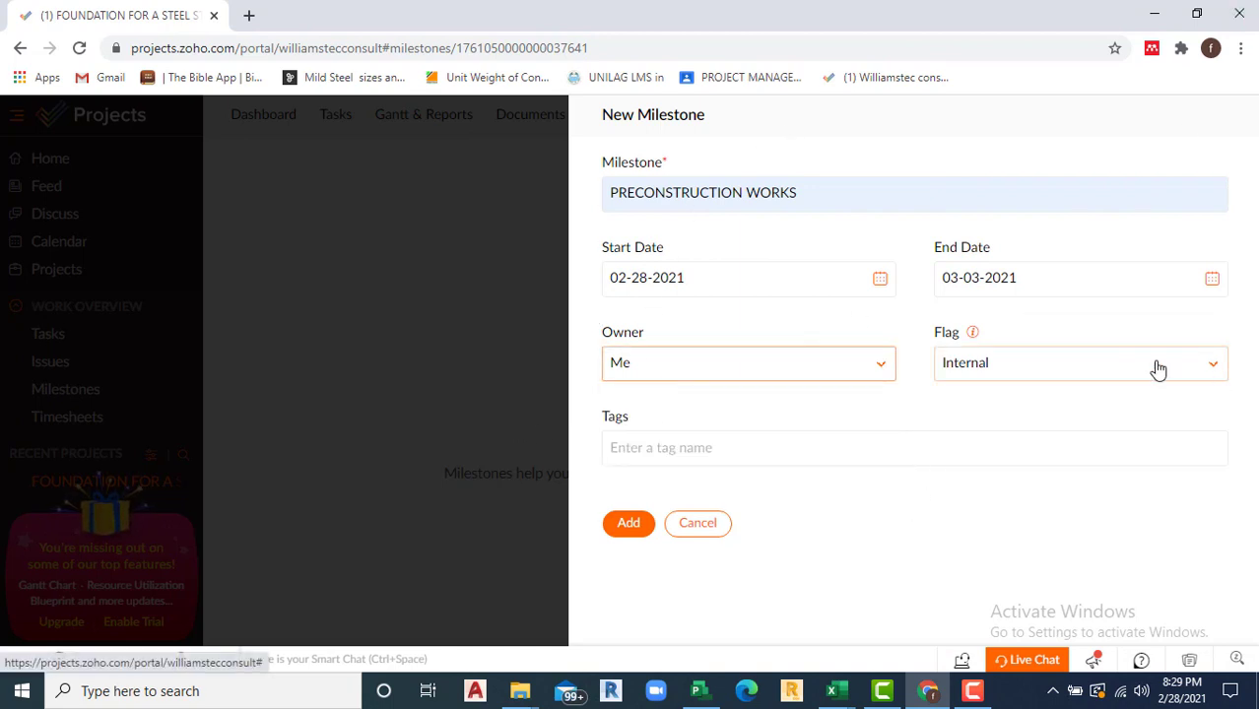
click(1210, 367)
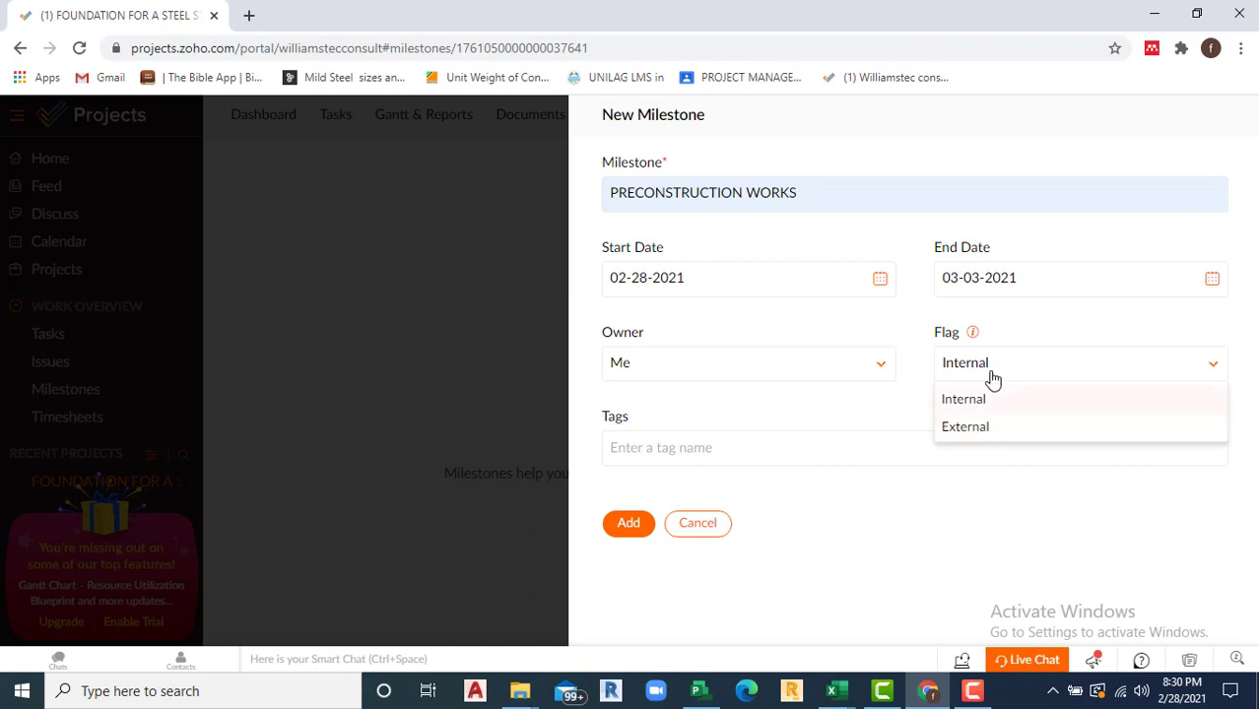
click(968, 401)
click(648, 448)
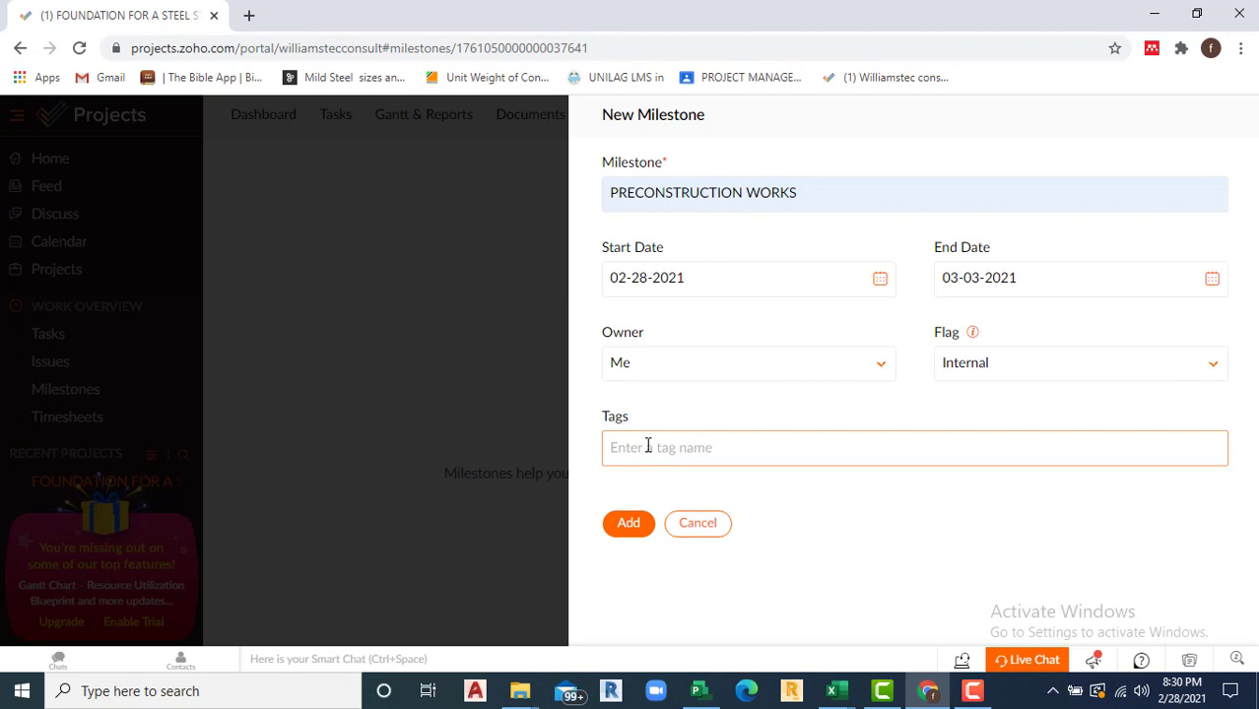
text(C)
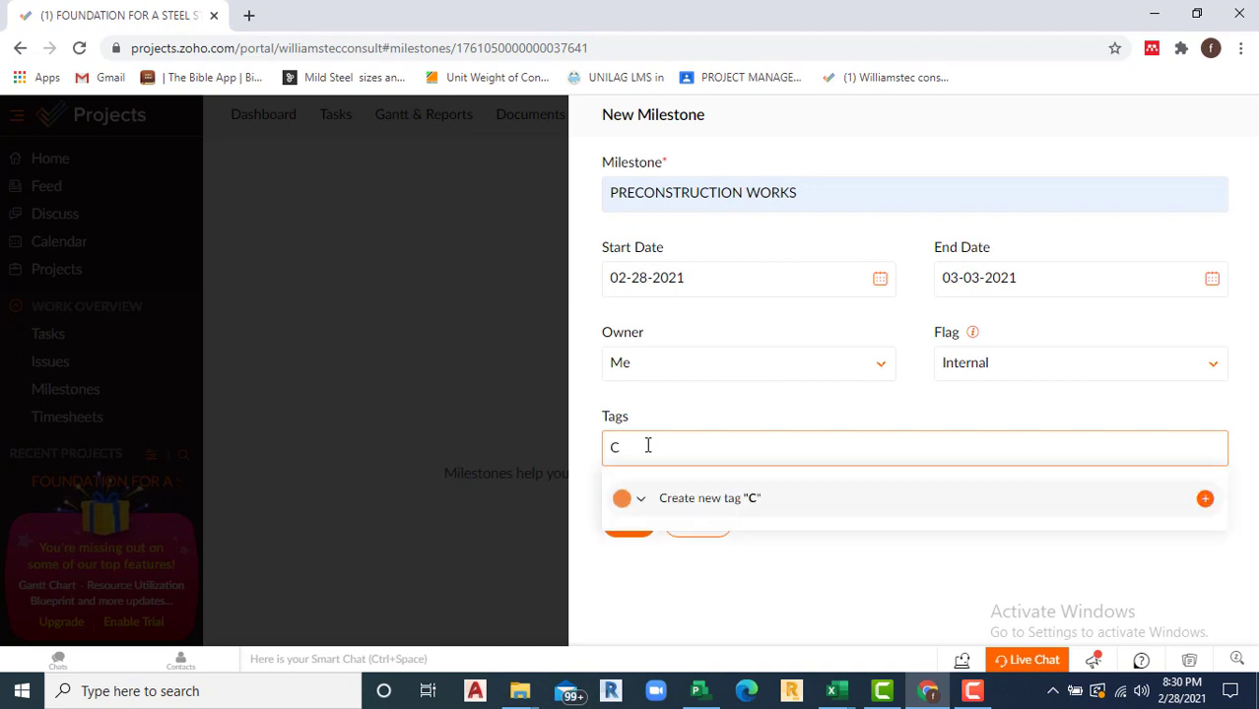
text(IVIL PROJECT)
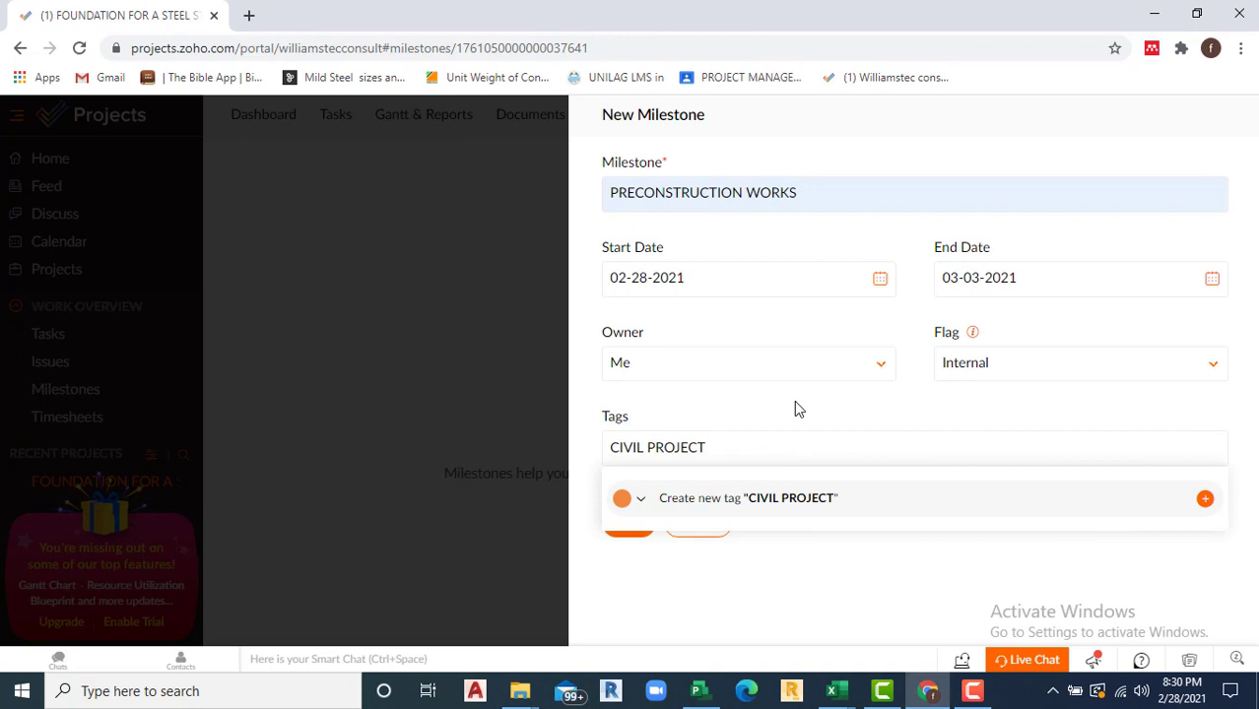
click(826, 377)
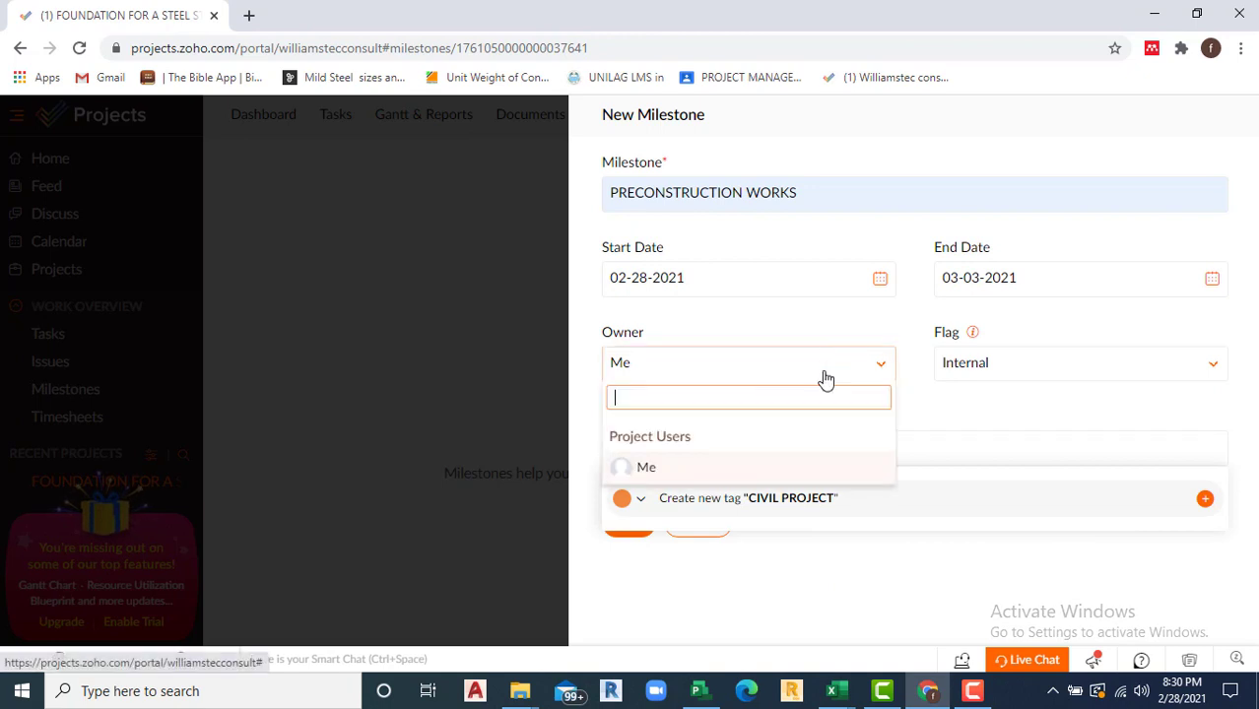
click(739, 373)
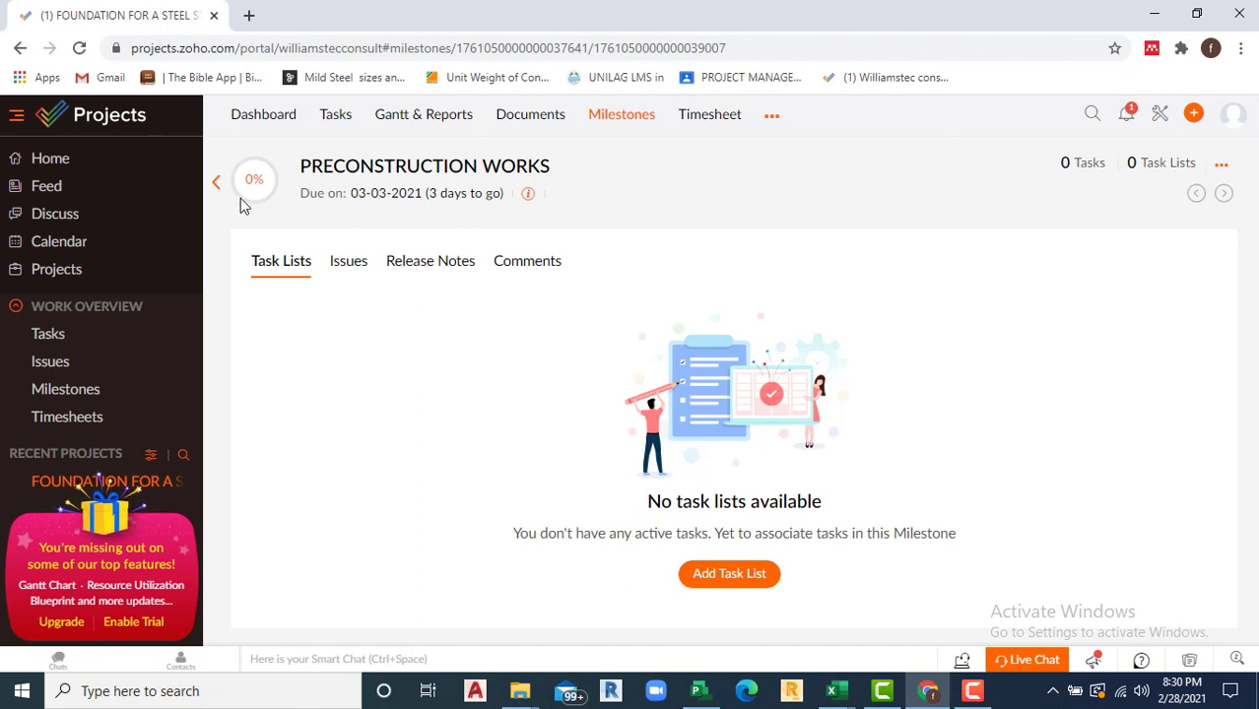
Step: From All Milestones, reopen PRECONSTRUCTION WORKS and start adding a task list to it
click(217, 182)
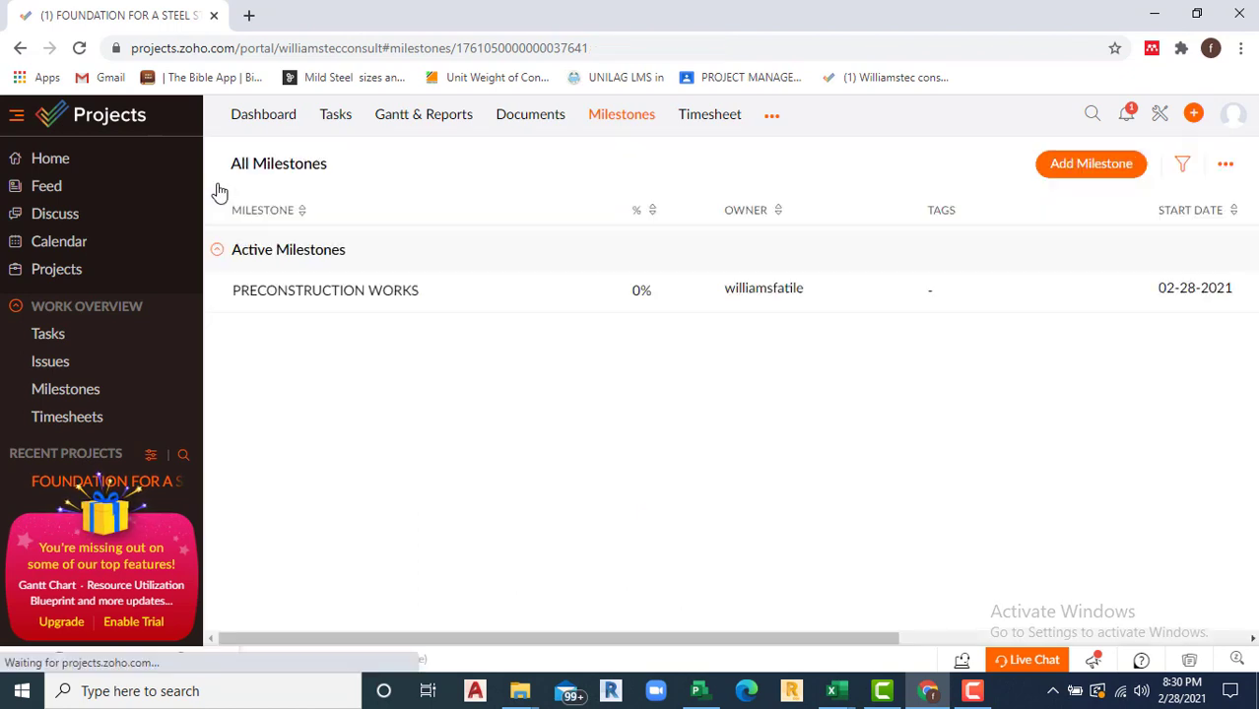
click(326, 293)
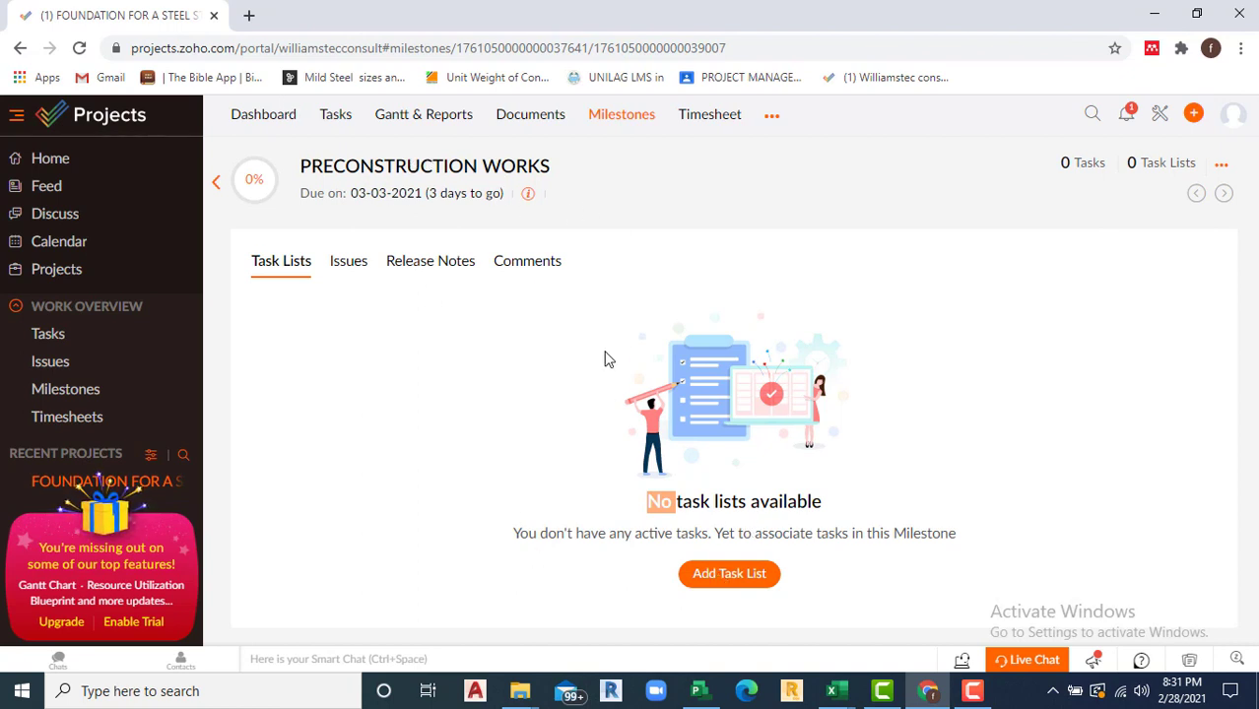
click(723, 573)
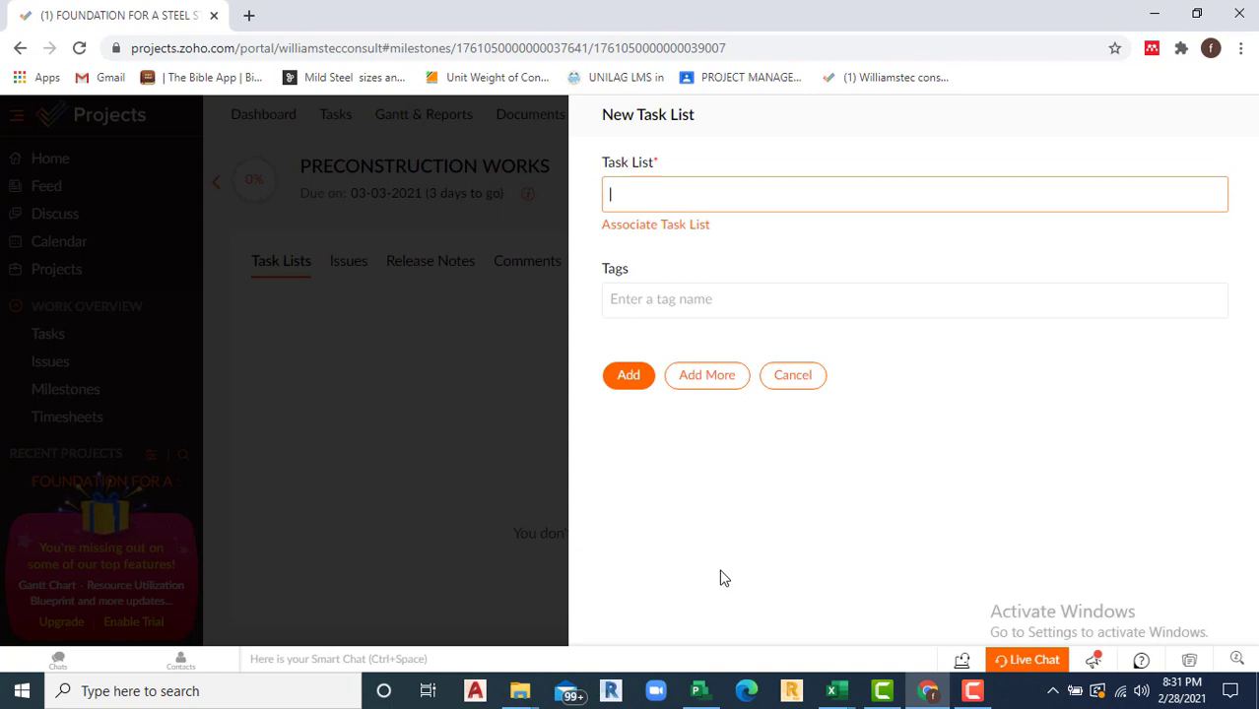
Step: Add a 'foundation works' task list to the milestone and open its detail view
click(776, 197)
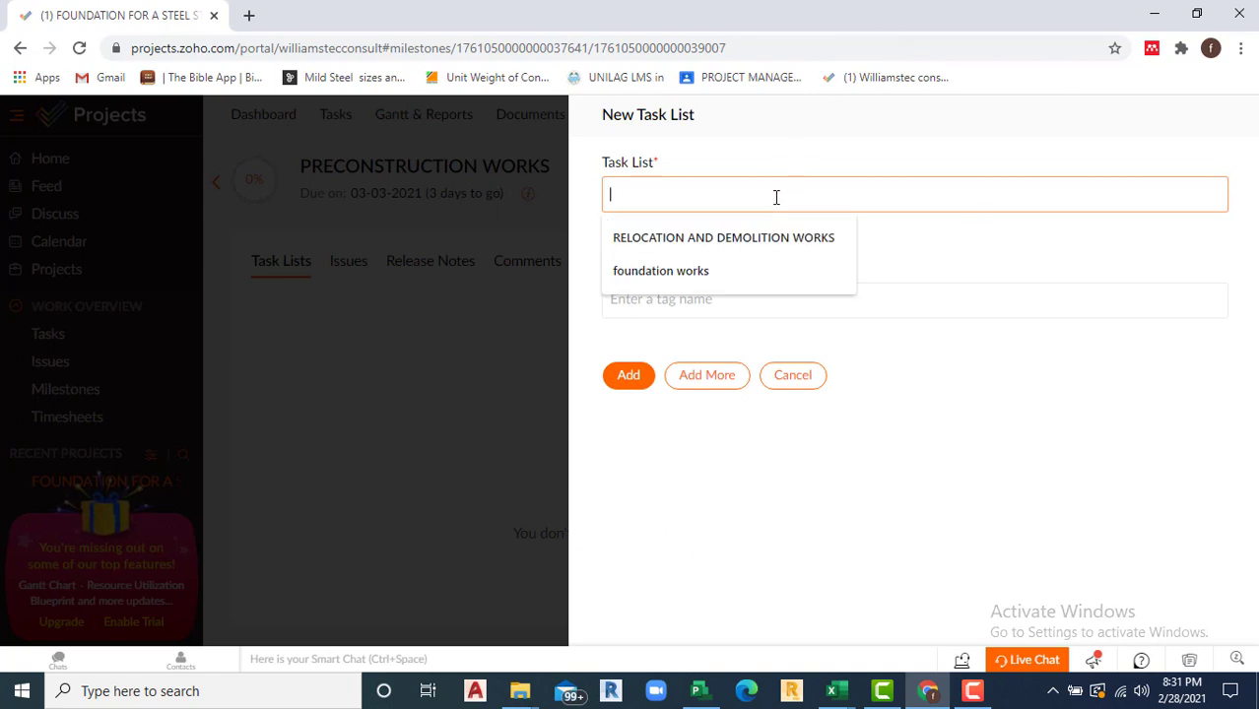
click(713, 269)
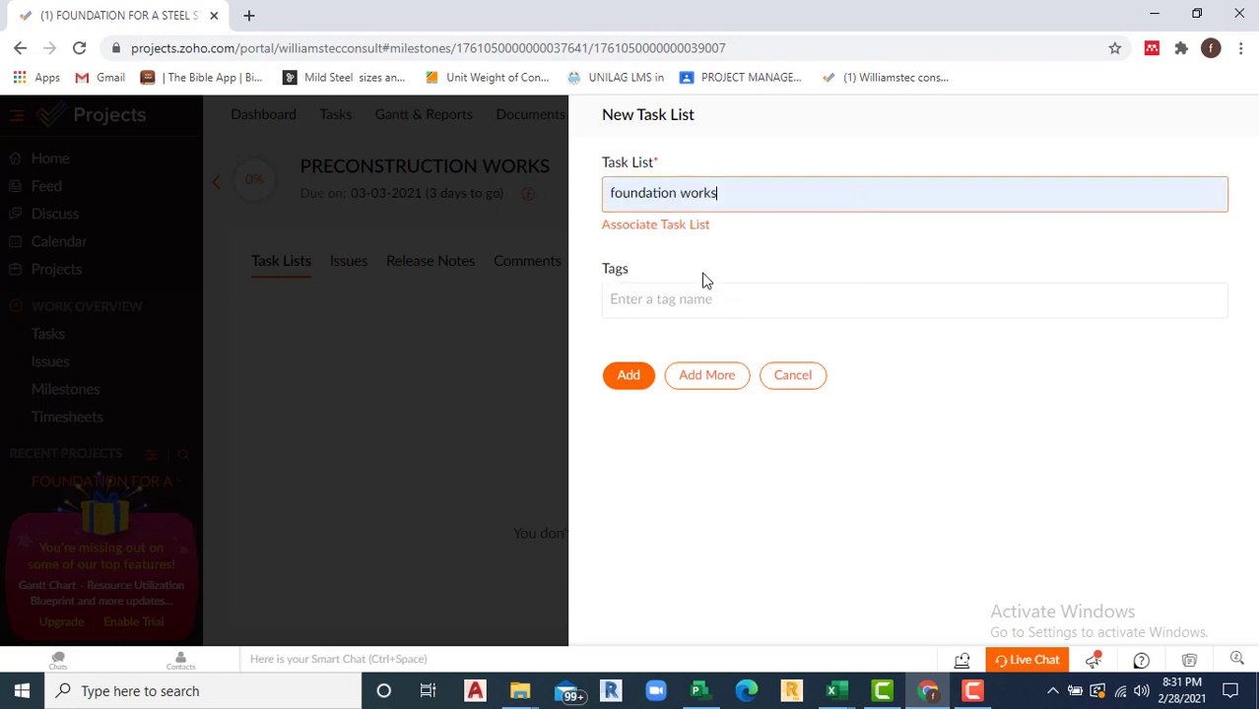
click(624, 381)
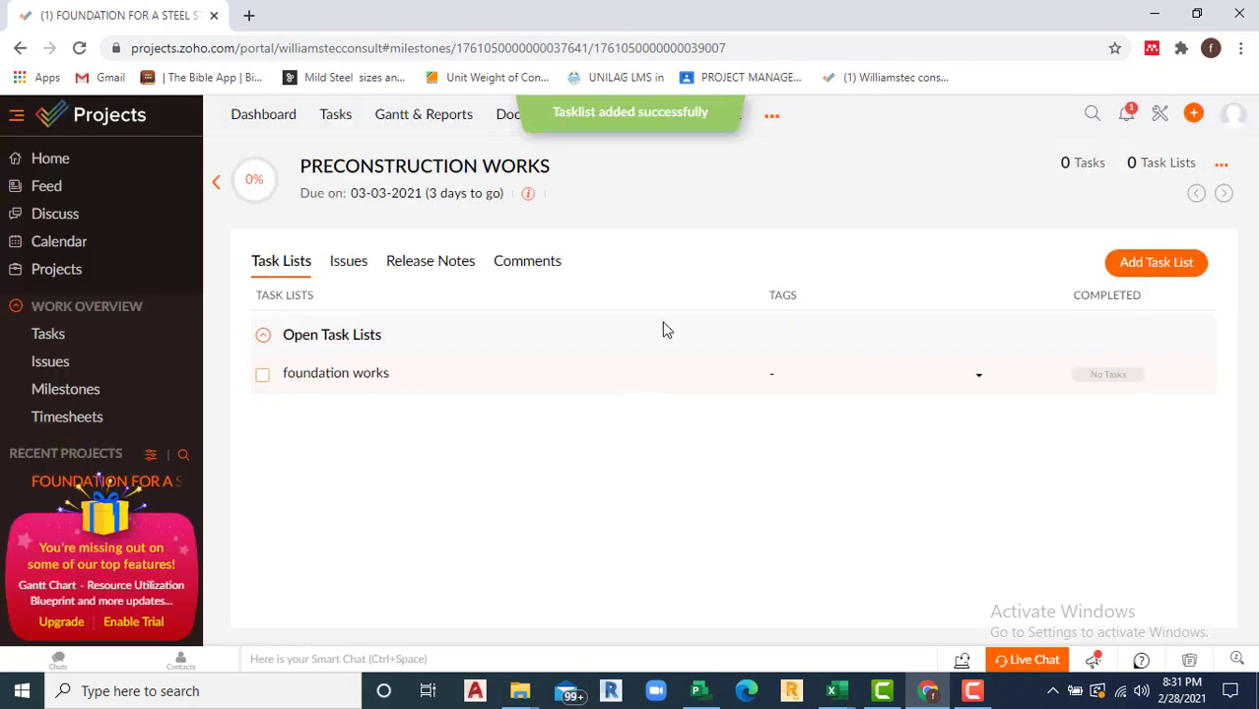
click(333, 379)
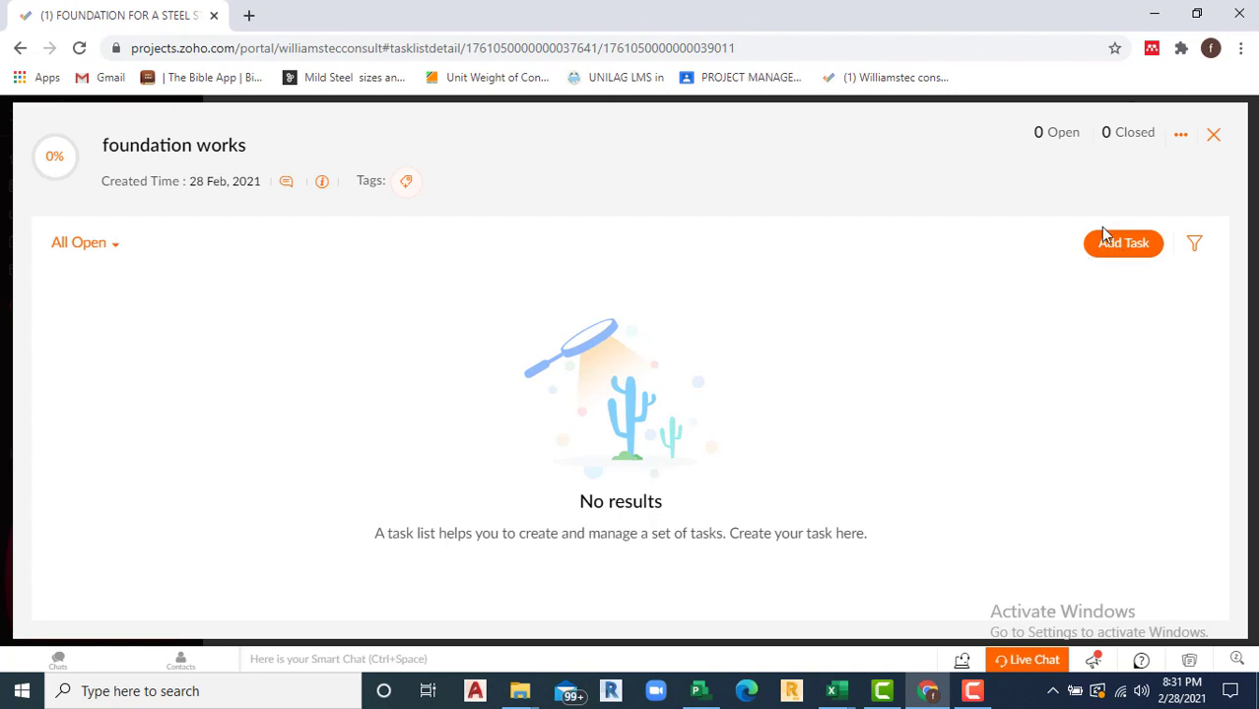
Step: Start task 'Submission of approval drawing', described as architectural, structural, electrical and mechanical drawings to be approved
click(1124, 245)
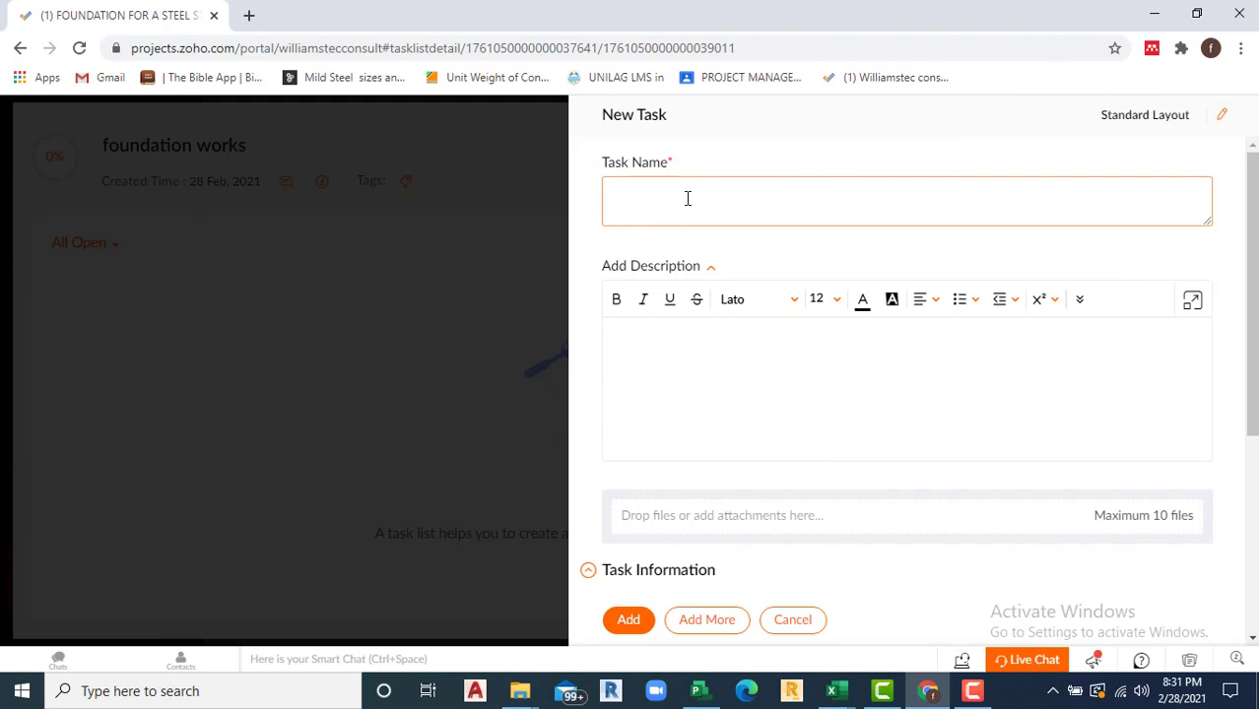
text(Sun)
text(bmissio)
text(n of approval)
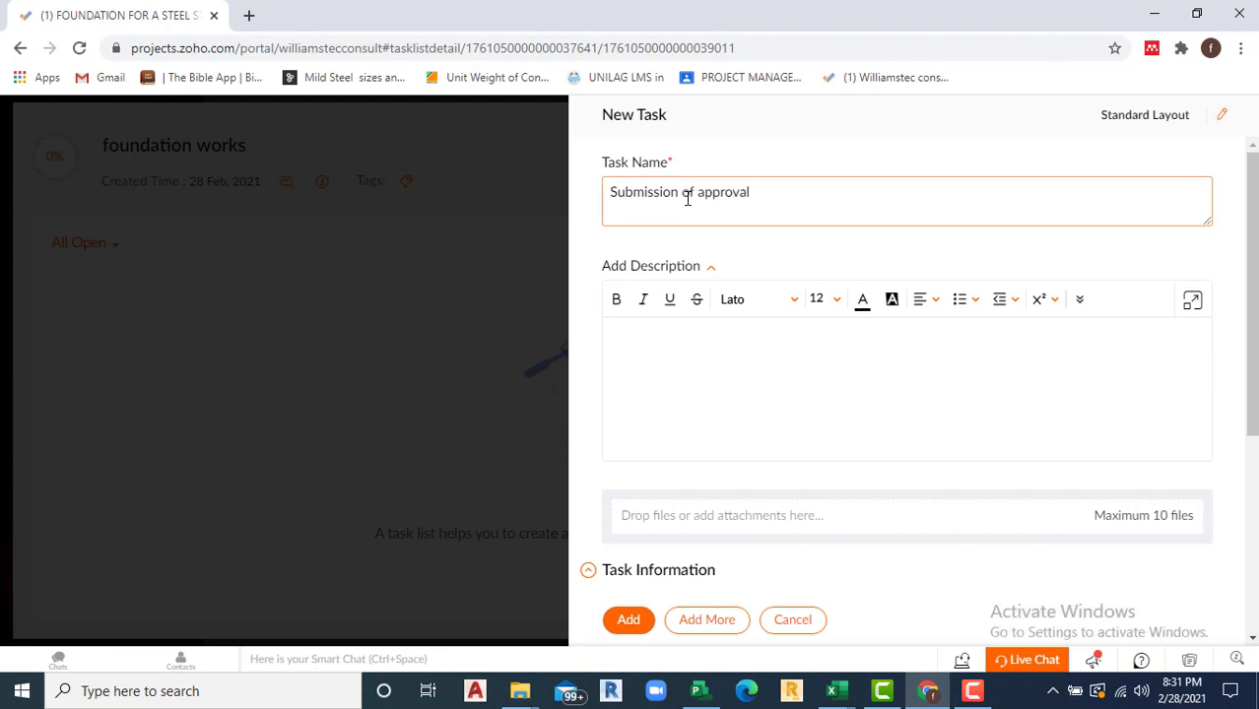
text( draw)
text(wing)
click(682, 336)
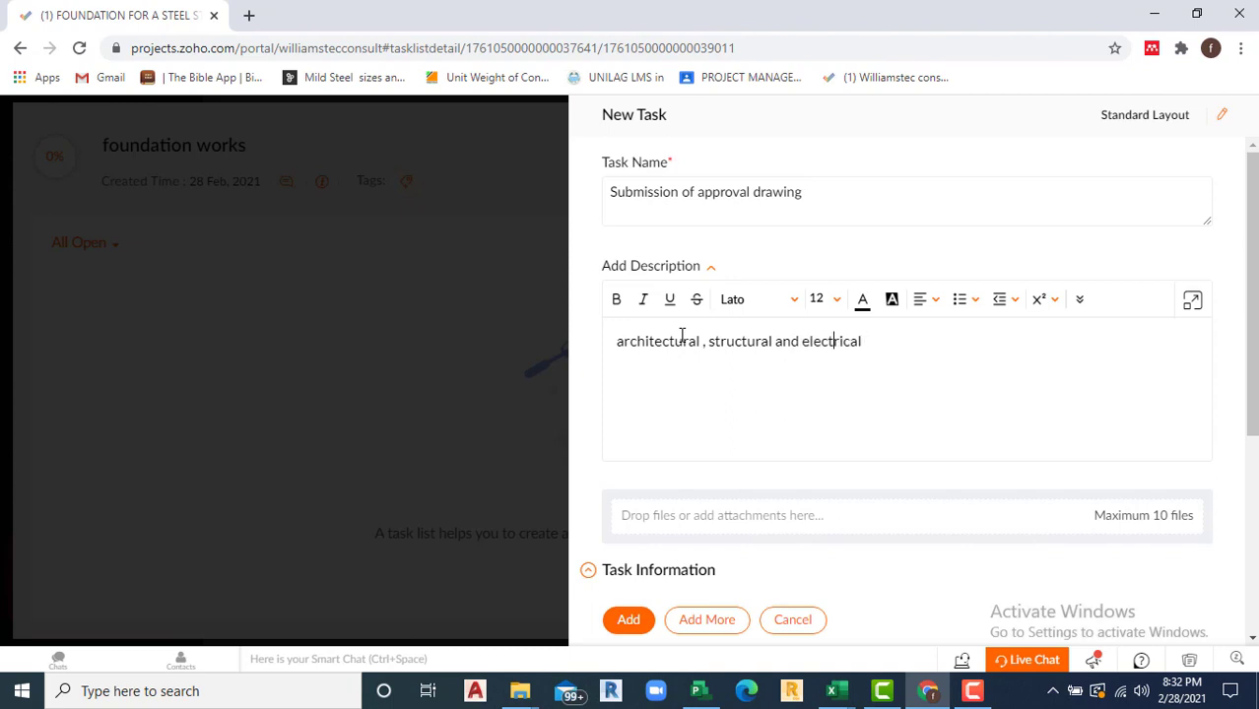
key(BackSpace)
key(BackSpace)
key(BackSpace)
key(BackSpace)
key(Right)
key(Right)
key(Right)
key(Right)
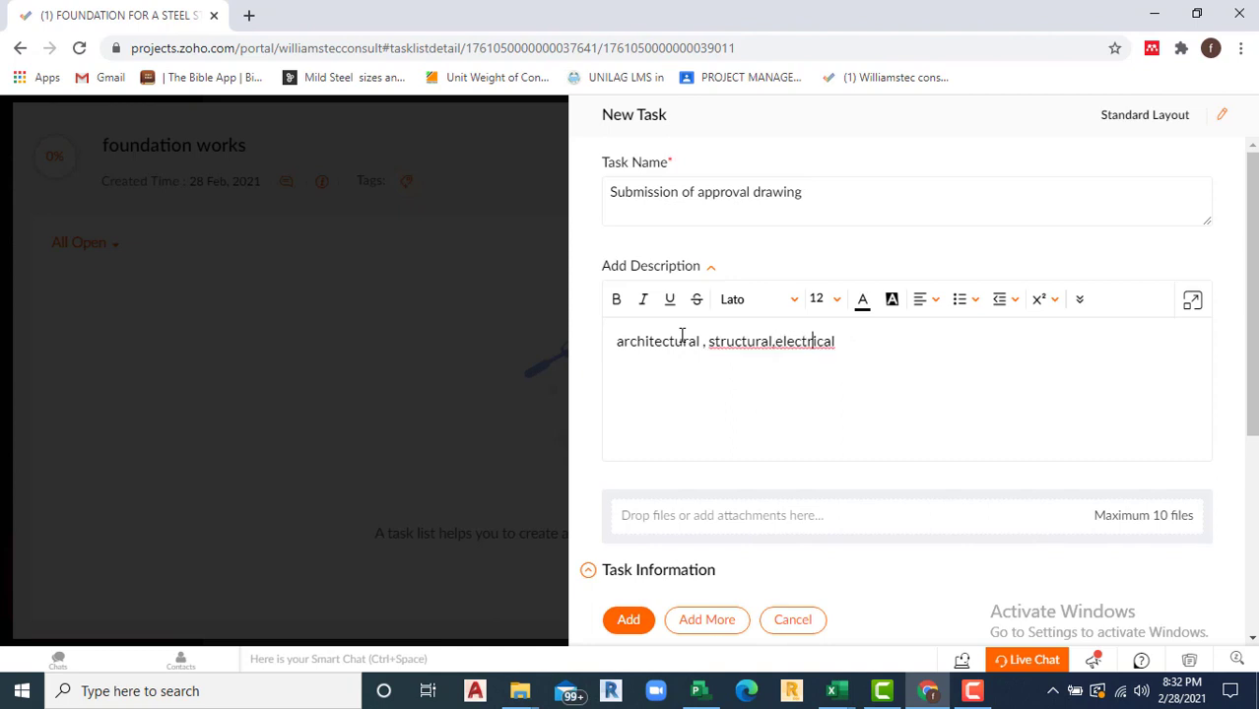
key(Left)
key(Left)
key(Left)
key(Right)
key(Right)
key(Right)
key(Right)
key(Right)
key(Right)
text(,)
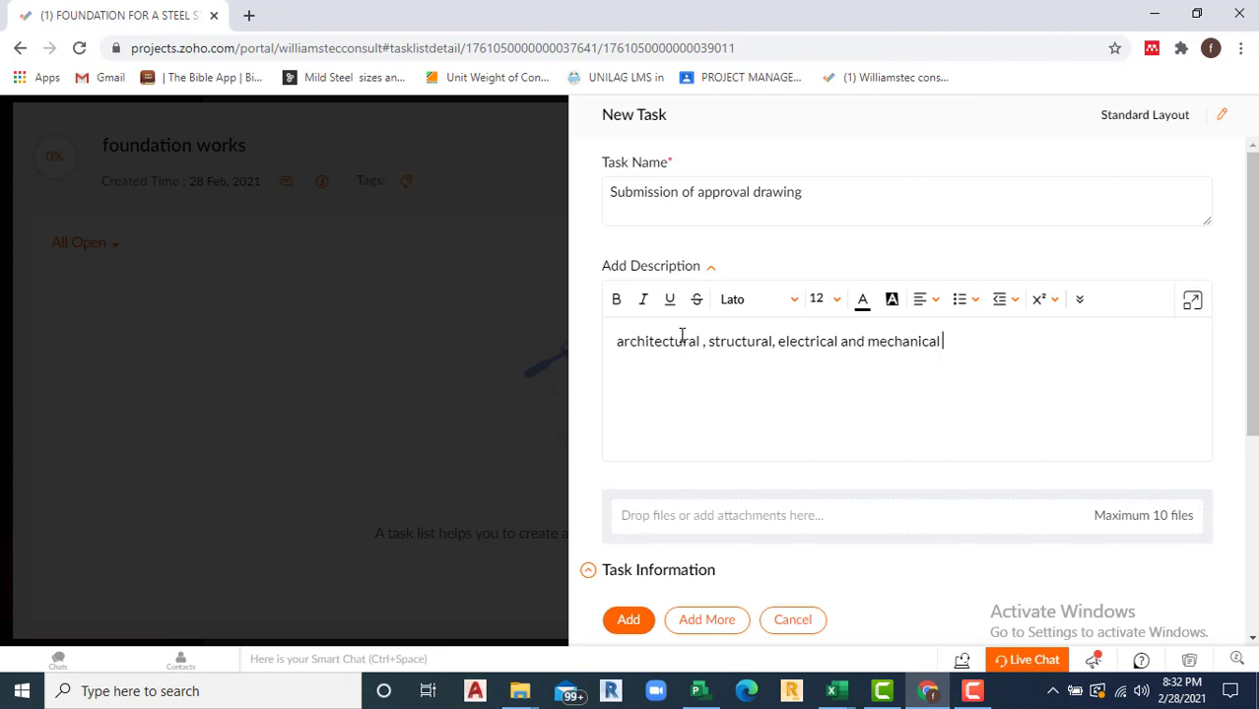
text(s)
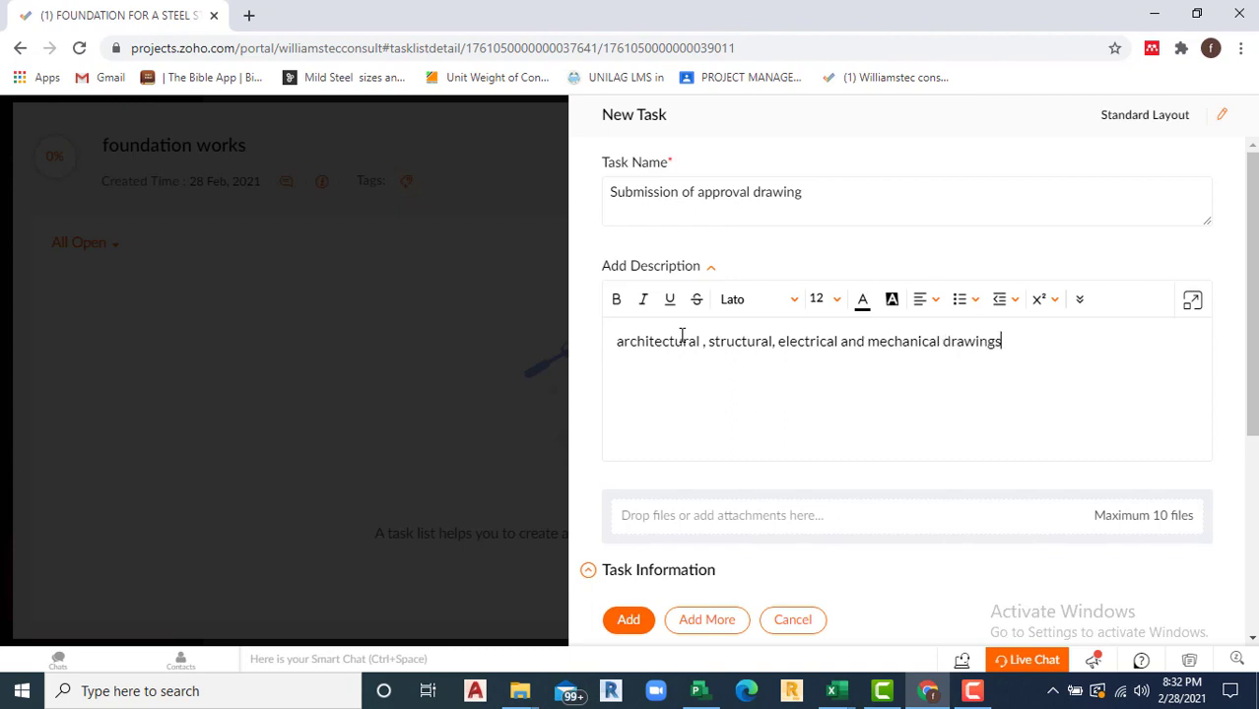
text( to be submitted)
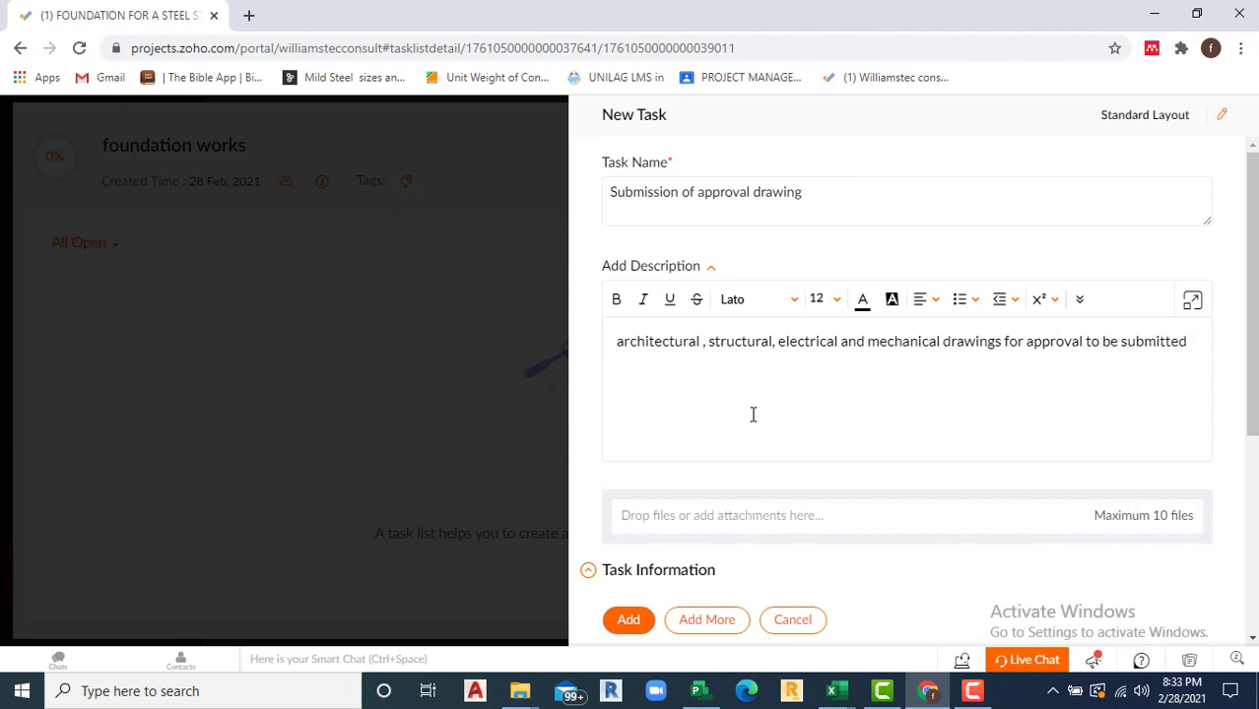
Step: Assign the project user, schedule 02-02-2021 to 02-15-2021, set High priority, and save the task
scroll(753, 415, down, 4)
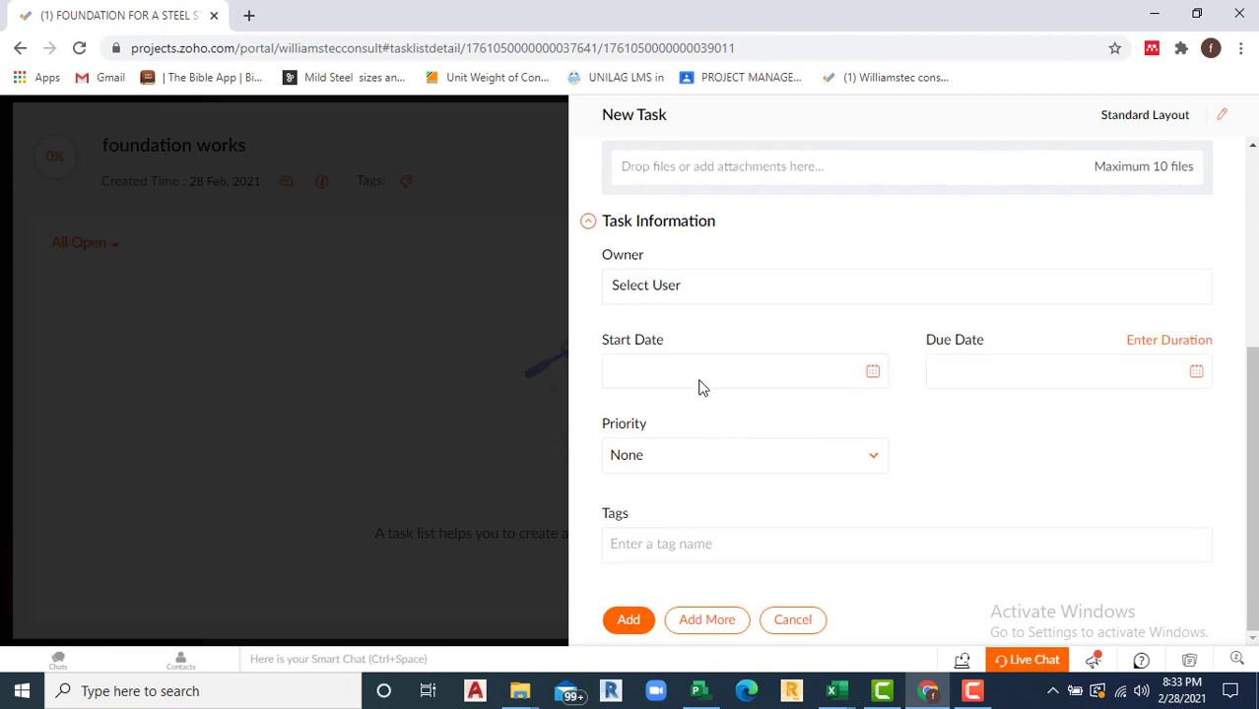
click(702, 291)
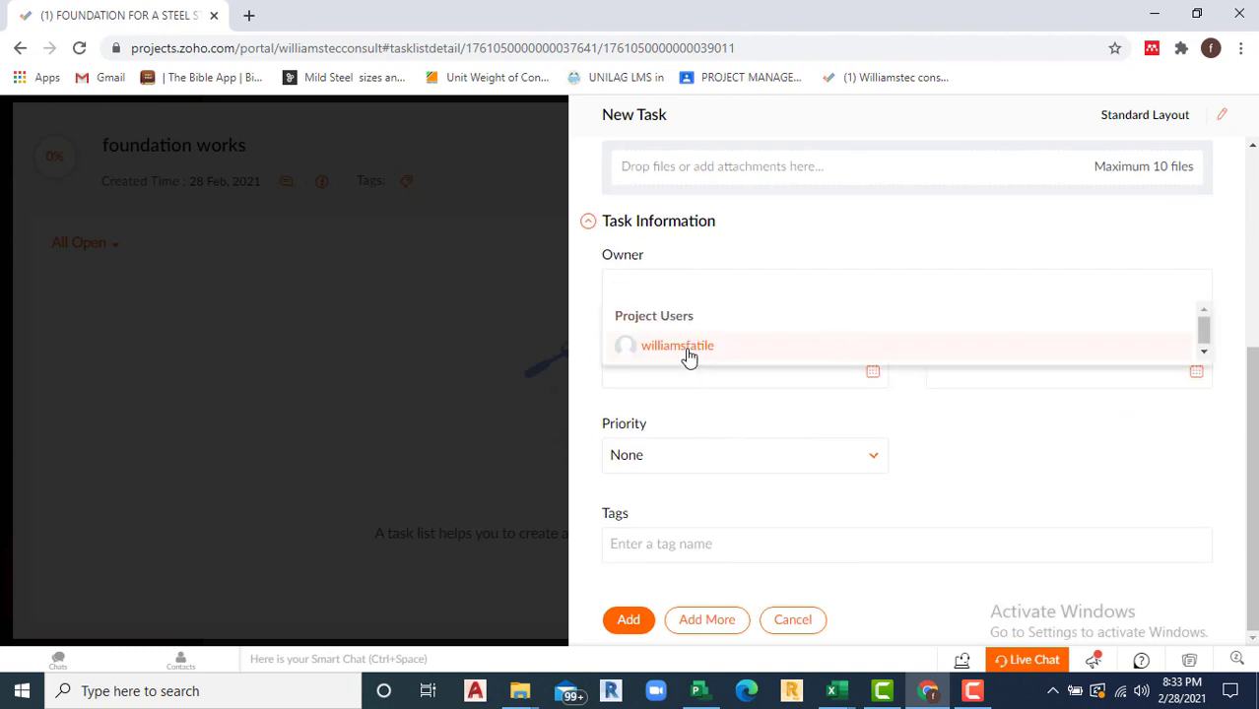
click(688, 356)
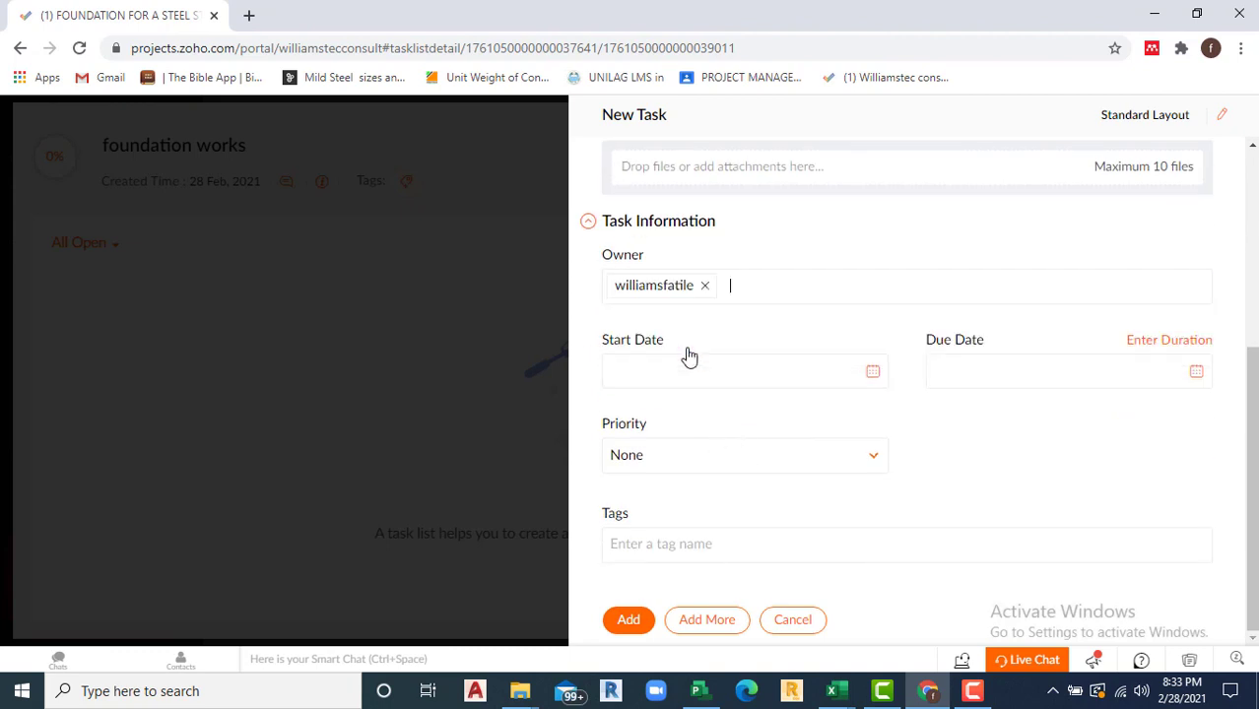
click(873, 372)
click(699, 469)
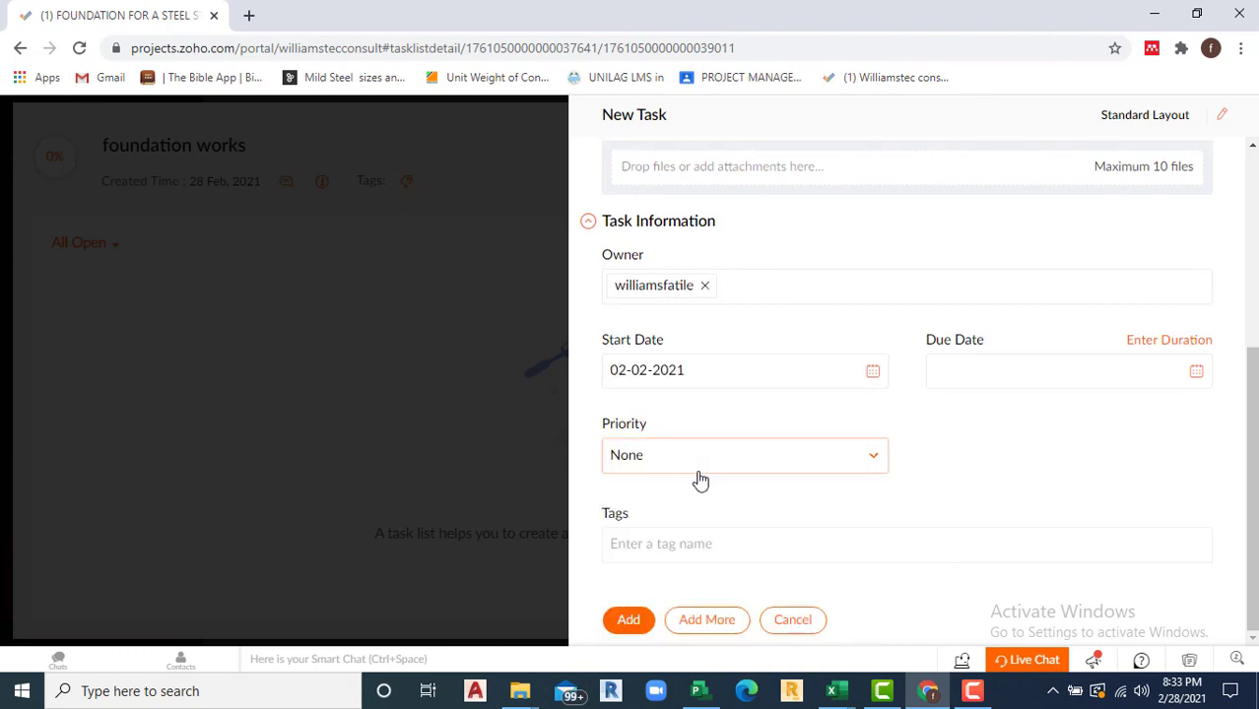
click(1196, 374)
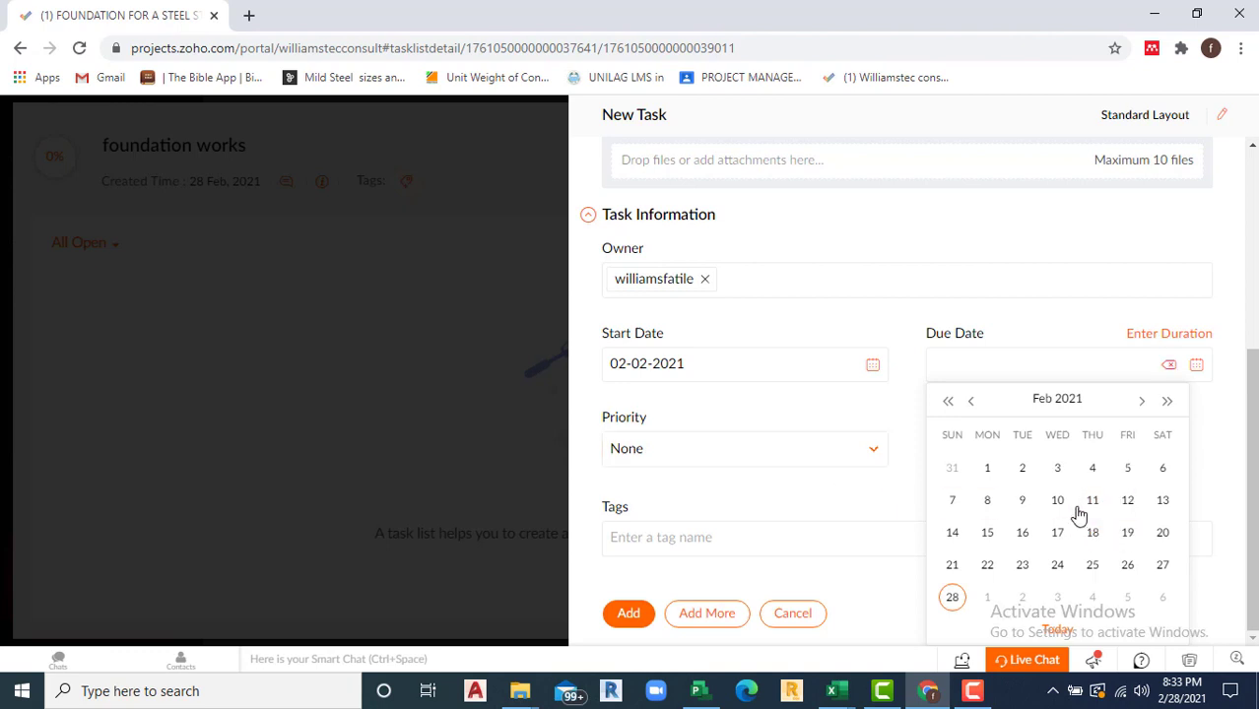
click(988, 535)
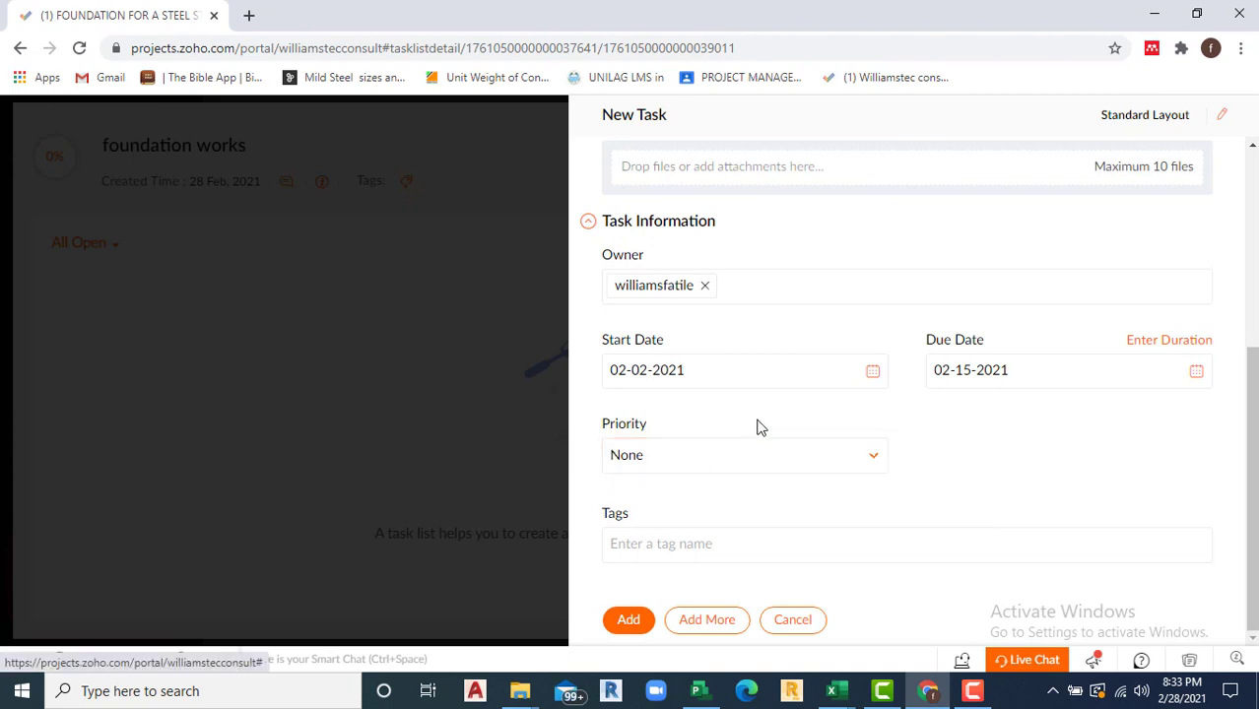
click(871, 463)
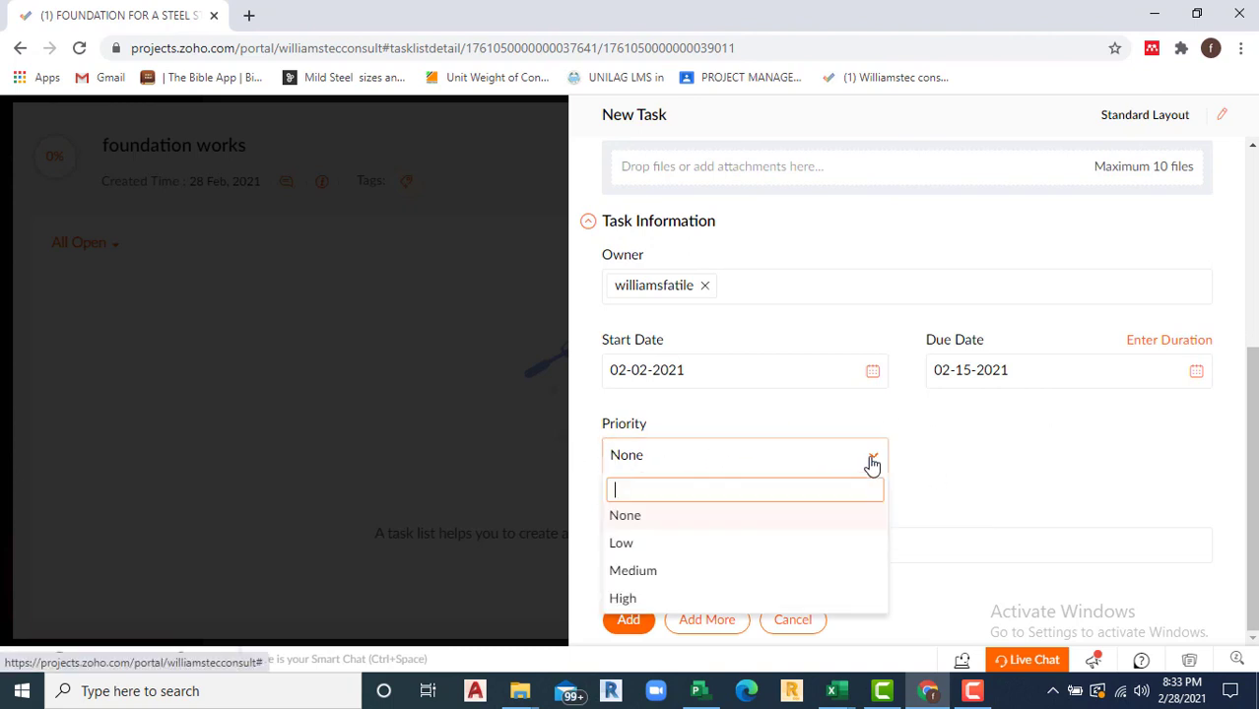
click(624, 599)
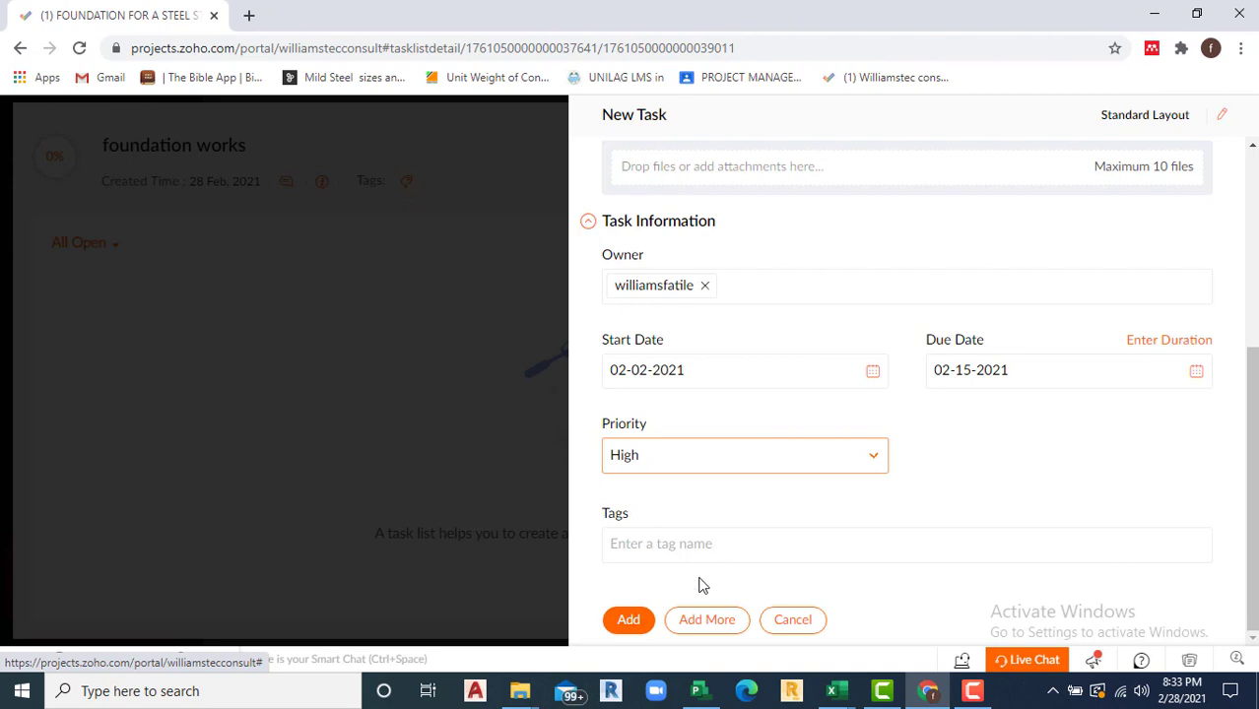
click(632, 621)
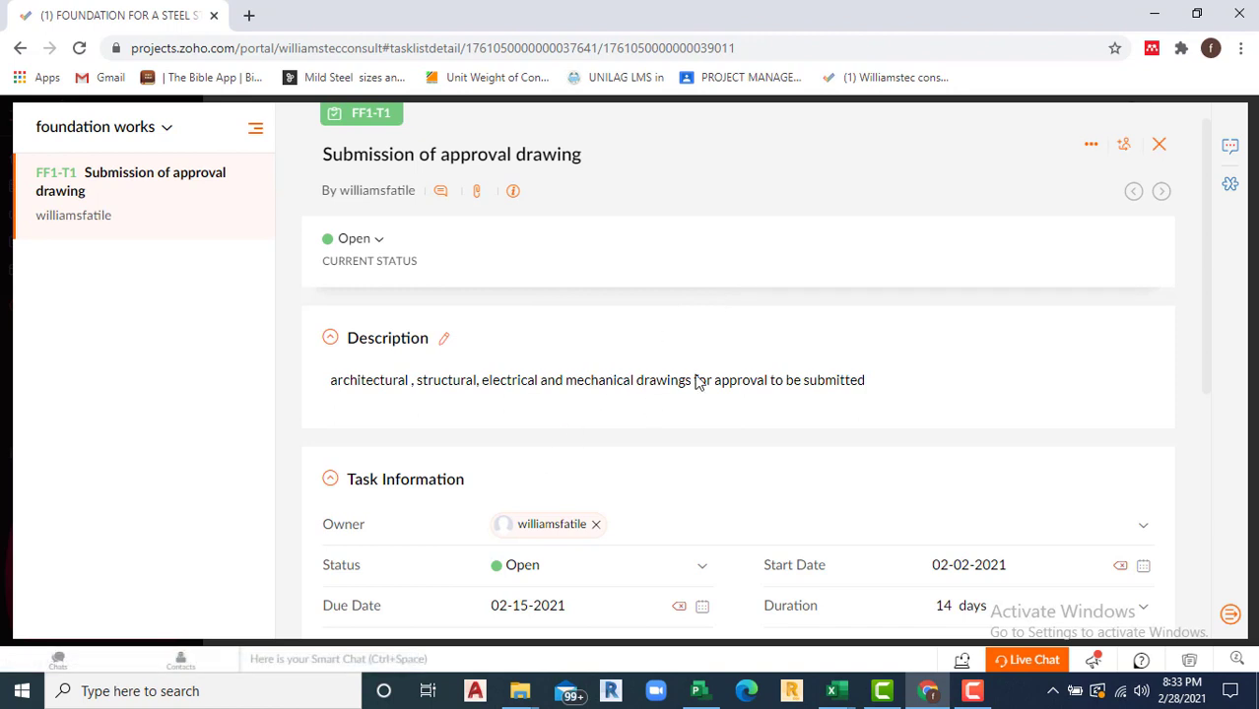
Step: Close the task details and reopen the FOUNDATION FOR A STEEL STRUCTURE project
click(1158, 145)
click(1218, 137)
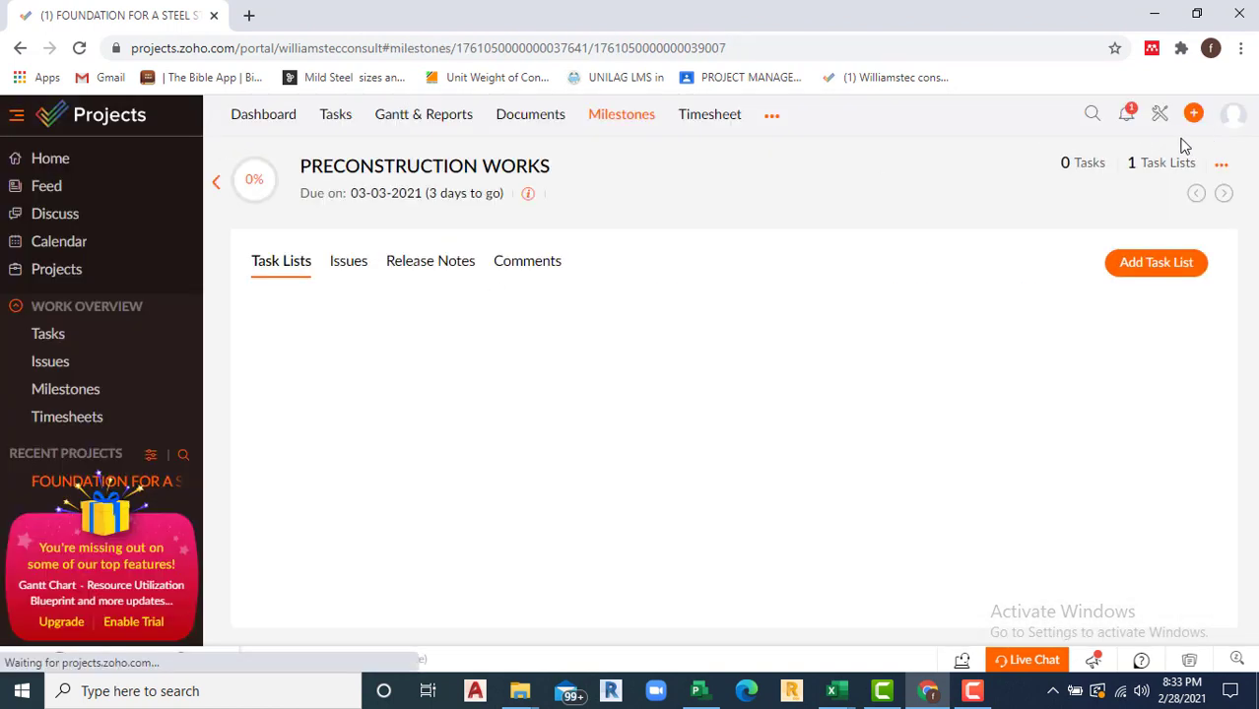
click(61, 279)
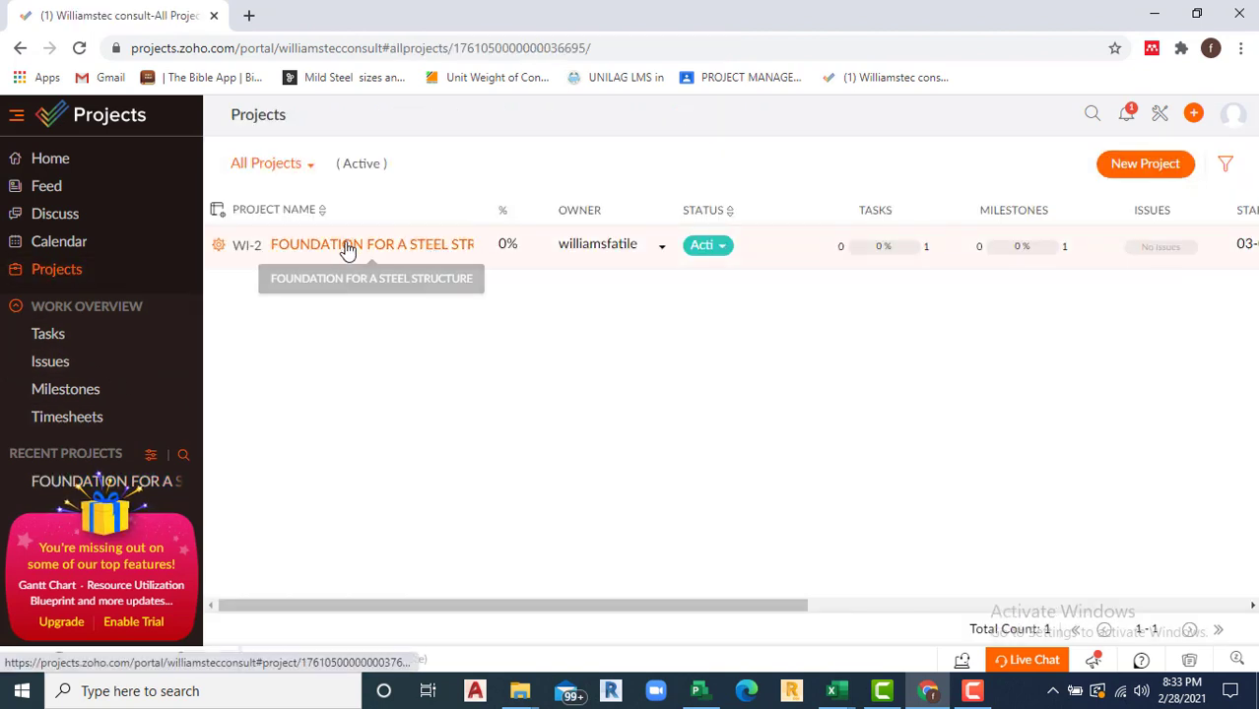
click(347, 253)
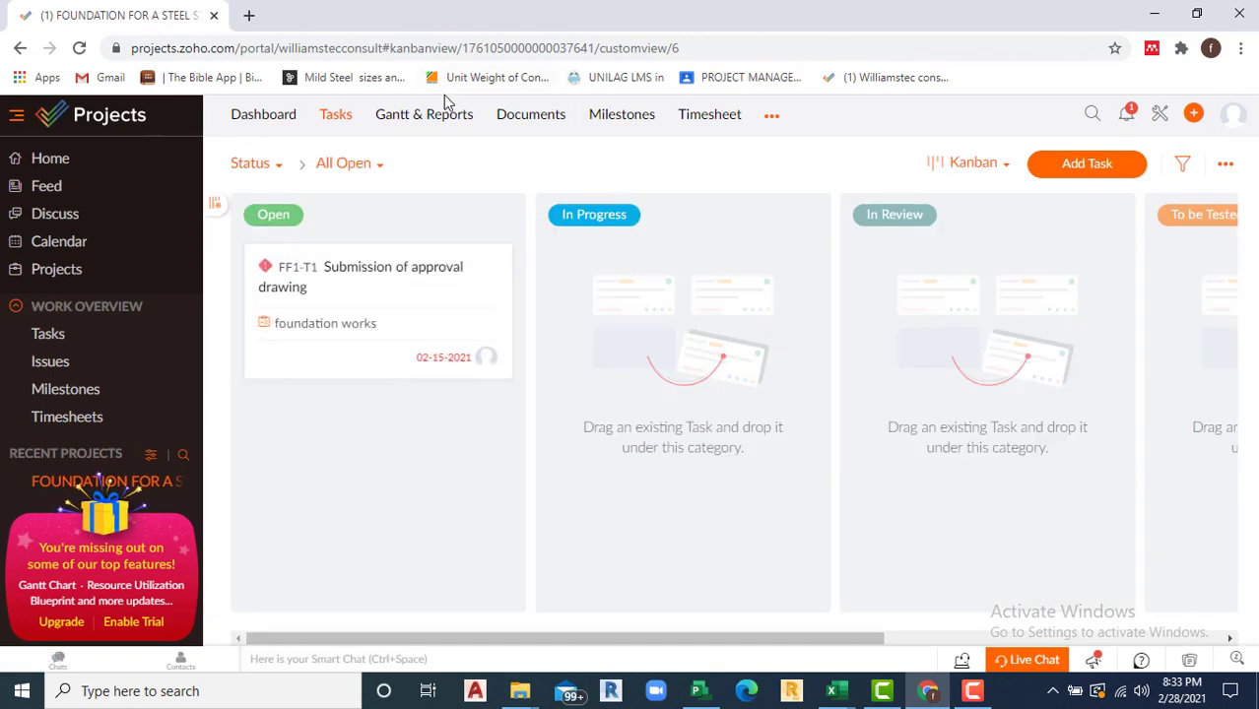
Step: Browse the project's milestones and PRECONSTRUCTION WORKS, then return to the all-projects list
click(606, 123)
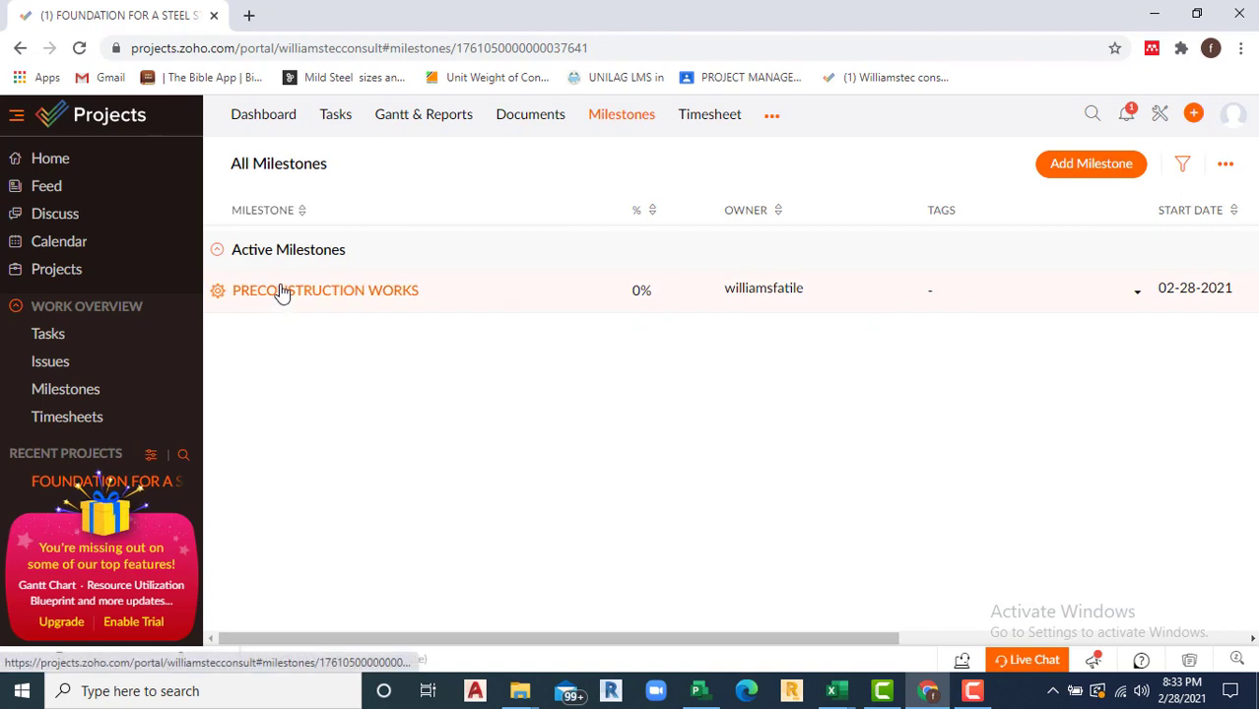
click(281, 292)
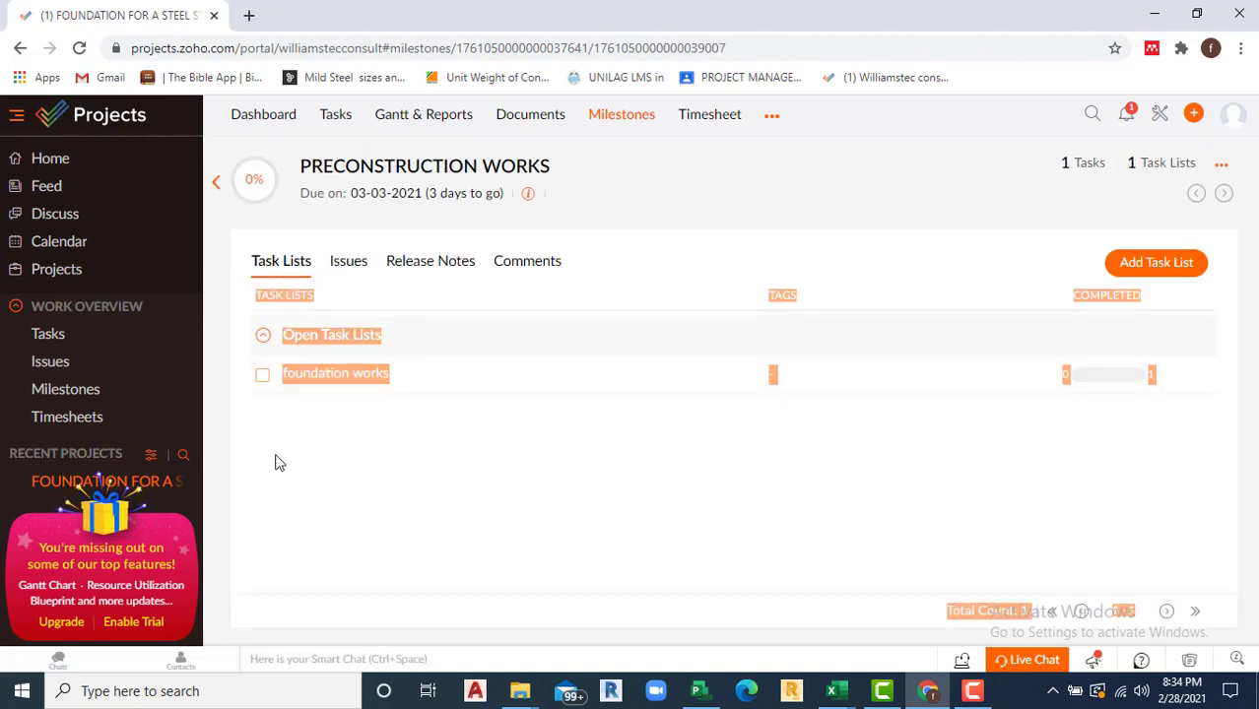
mouse_move(270, 198)
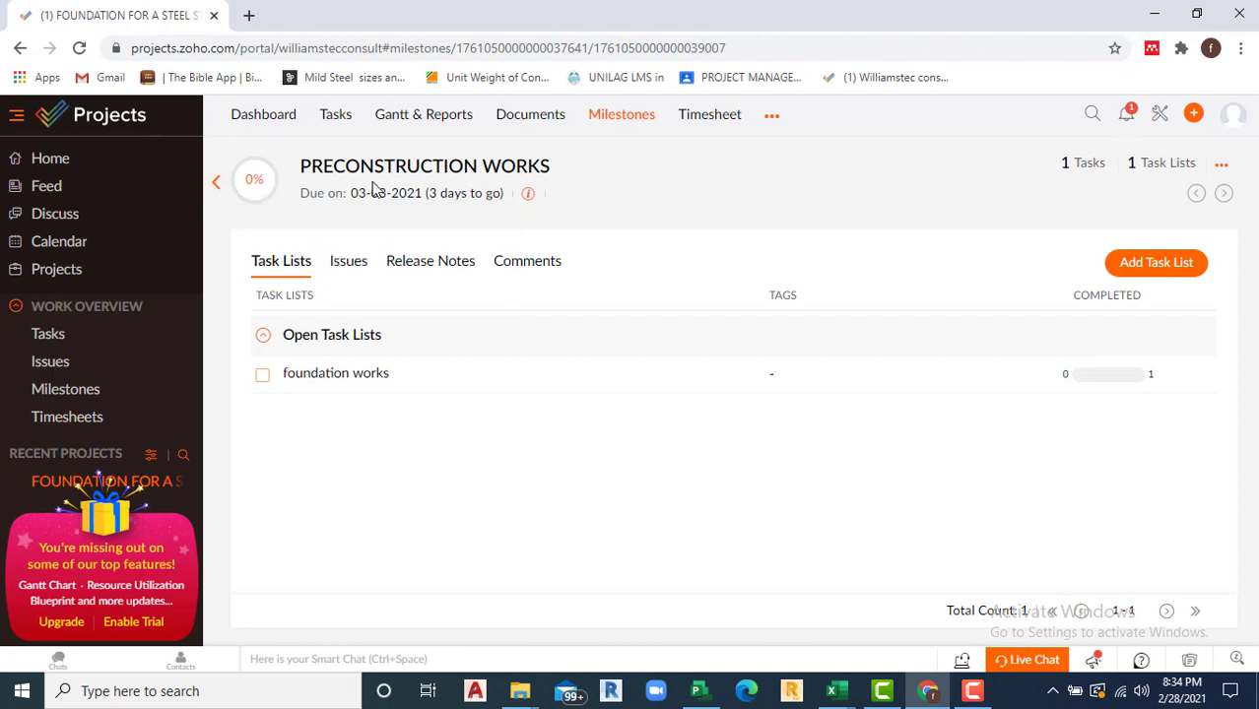
click(216, 183)
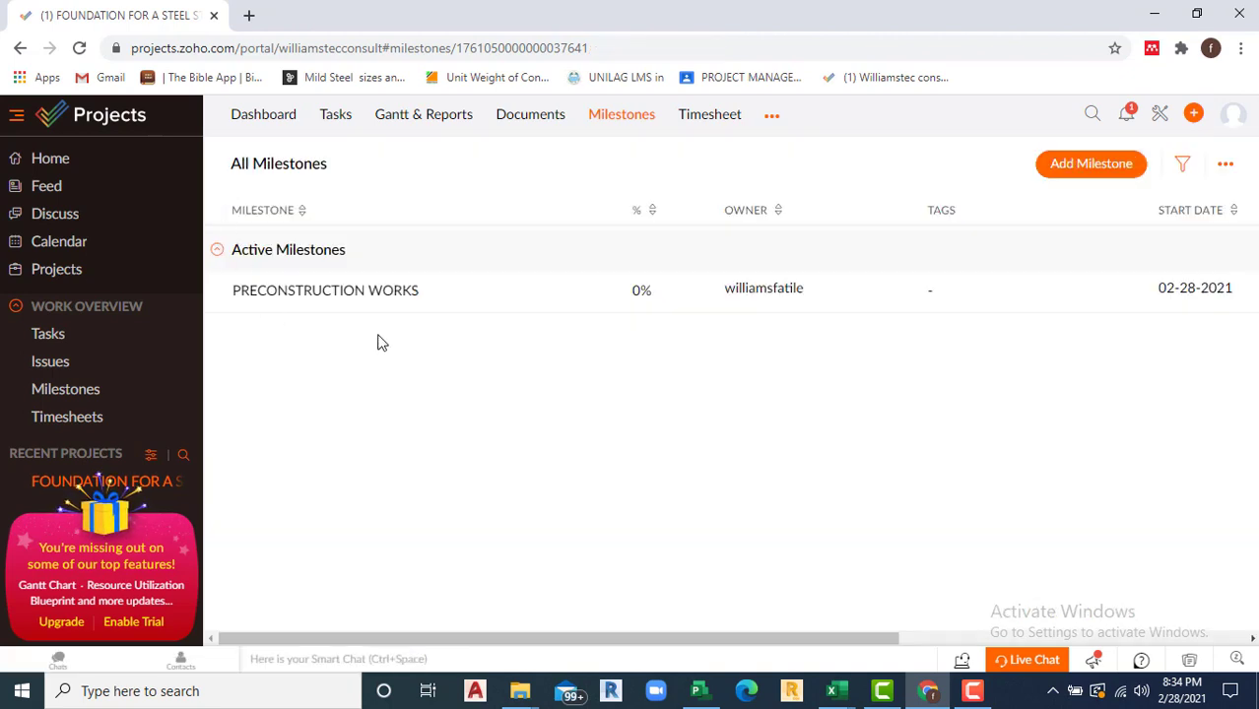
drag(744, 640, 929, 611)
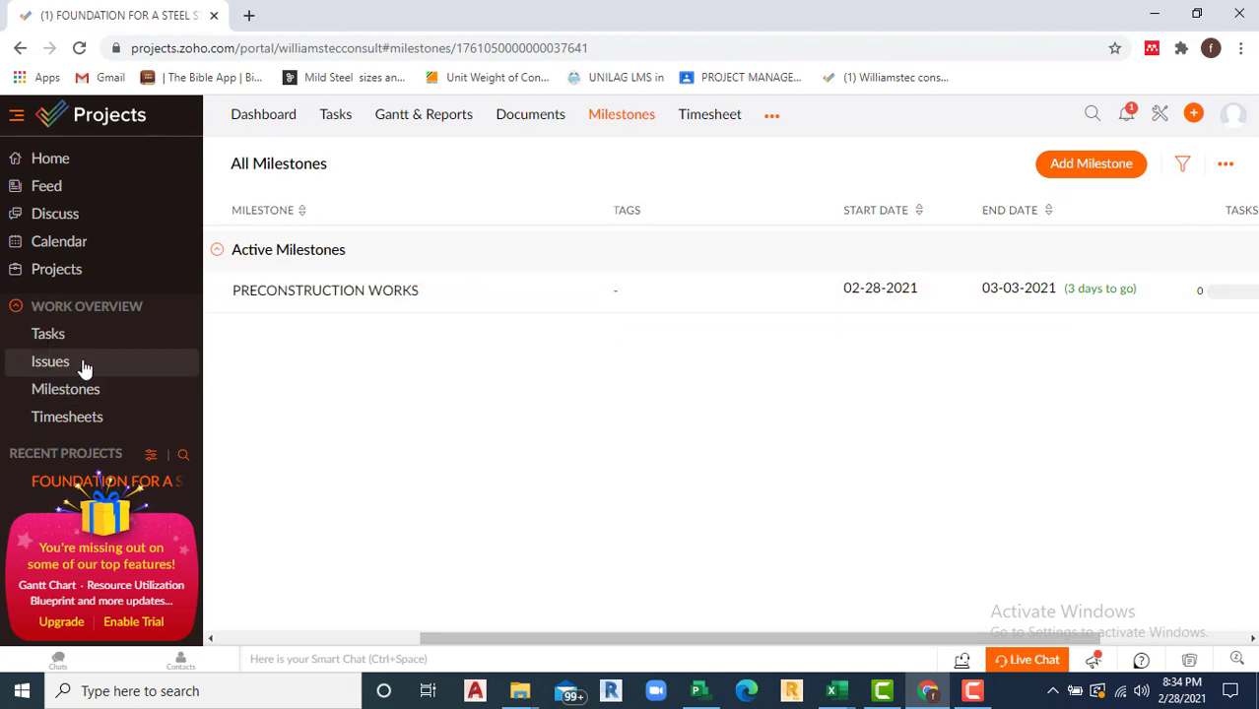
click(63, 272)
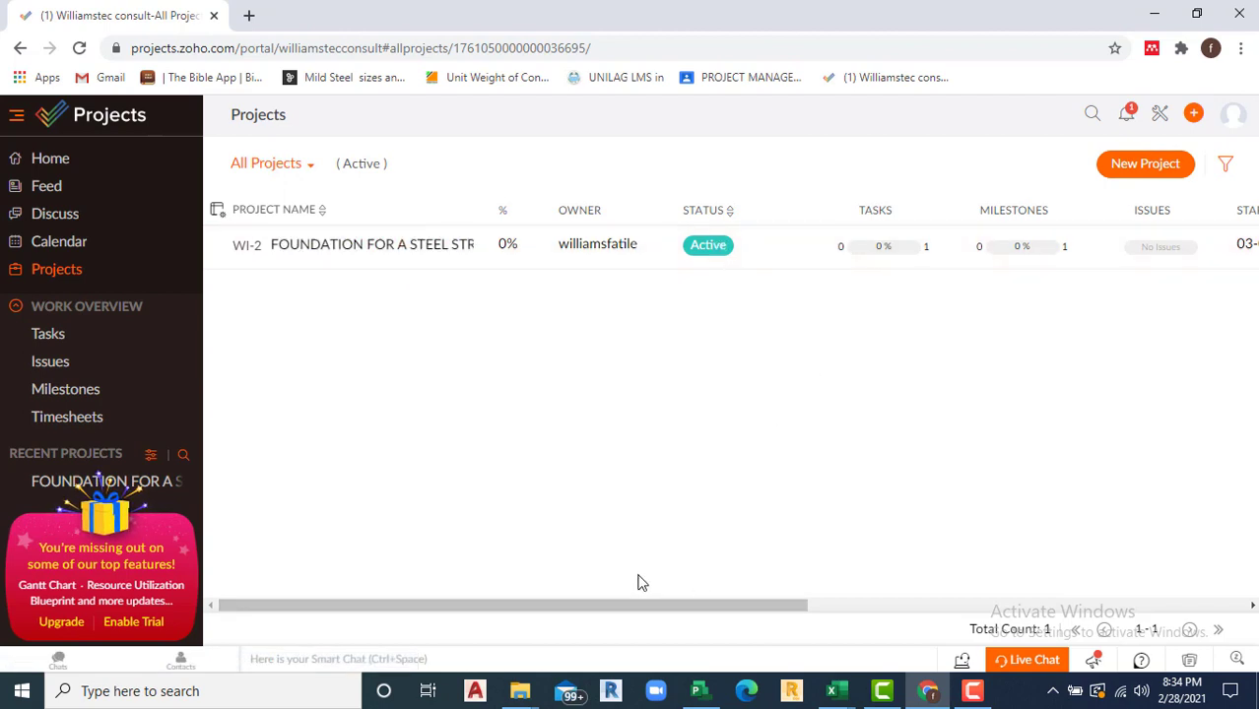
Step: Set the foundation project's start date to 02-28-2021
drag(618, 605, 838, 608)
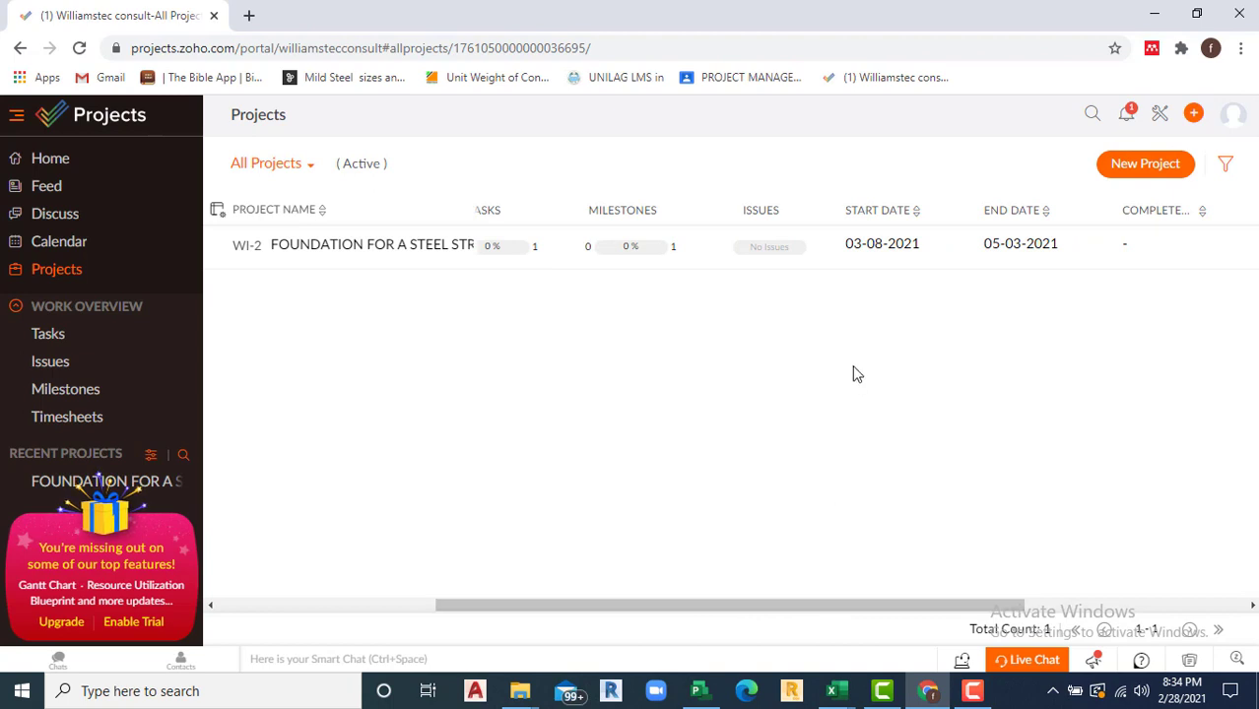
click(906, 248)
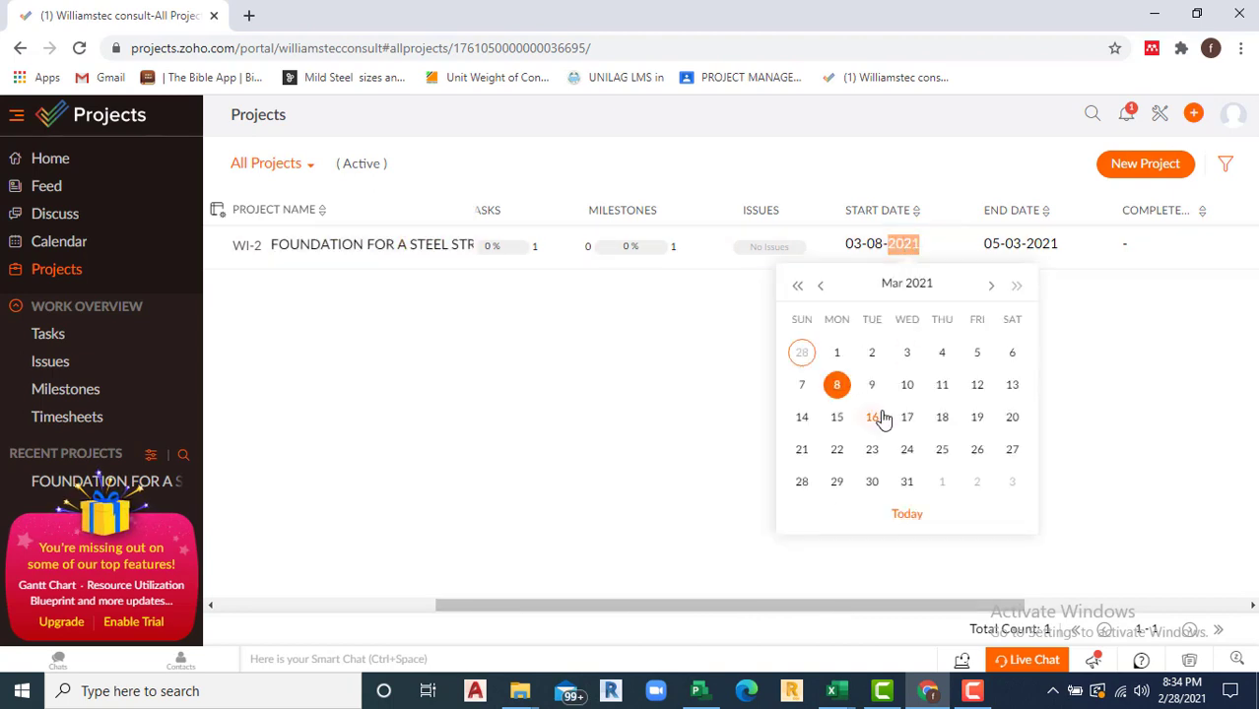
click(820, 288)
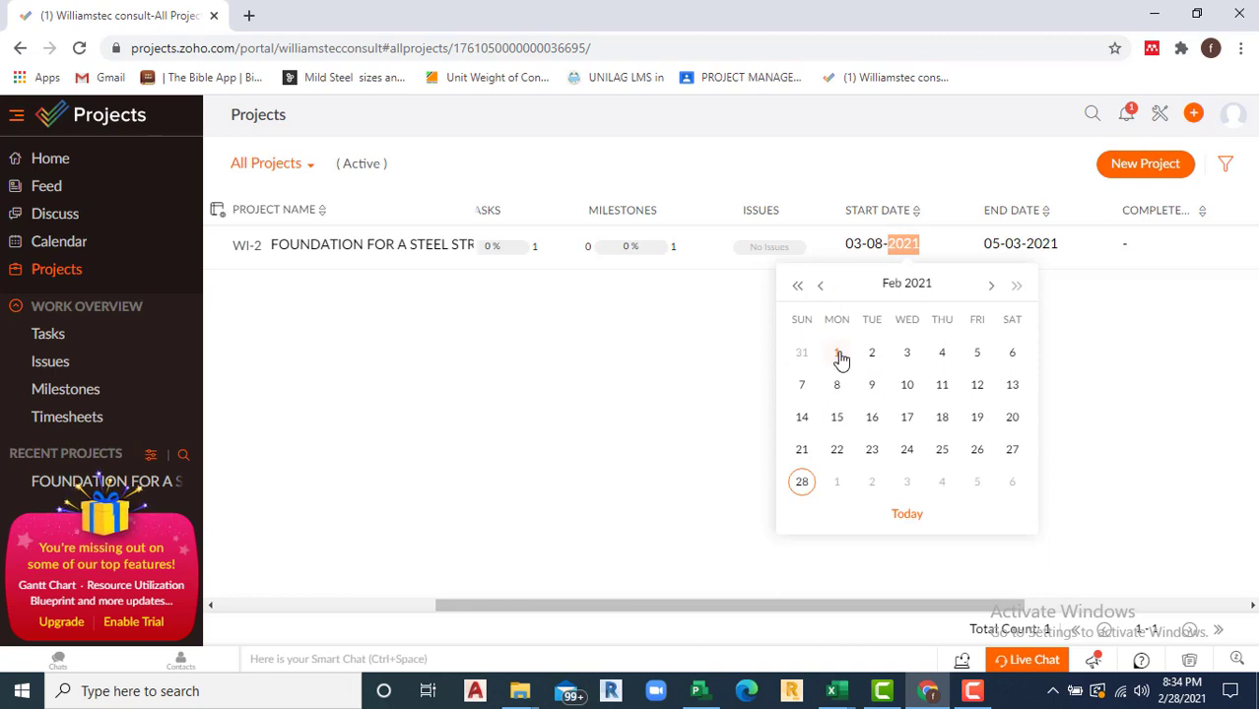
click(802, 482)
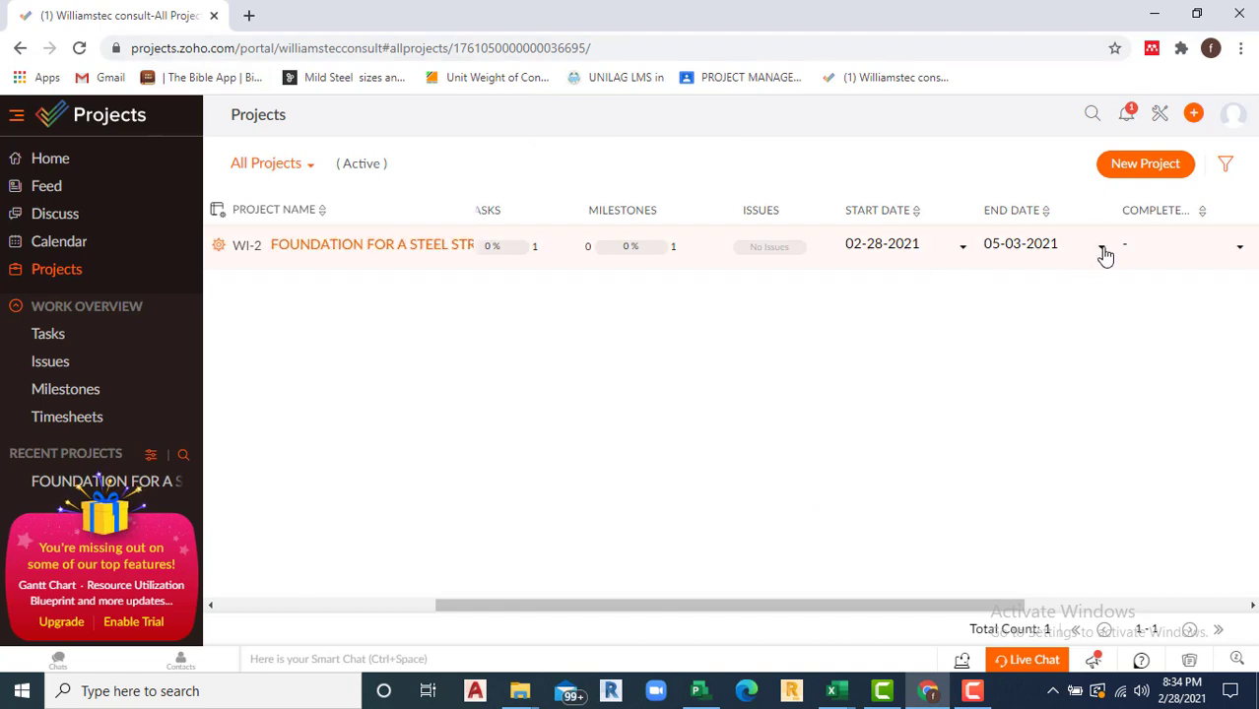
Step: Set the project's end date to 05-31-2021, then open the foundation project
click(1103, 251)
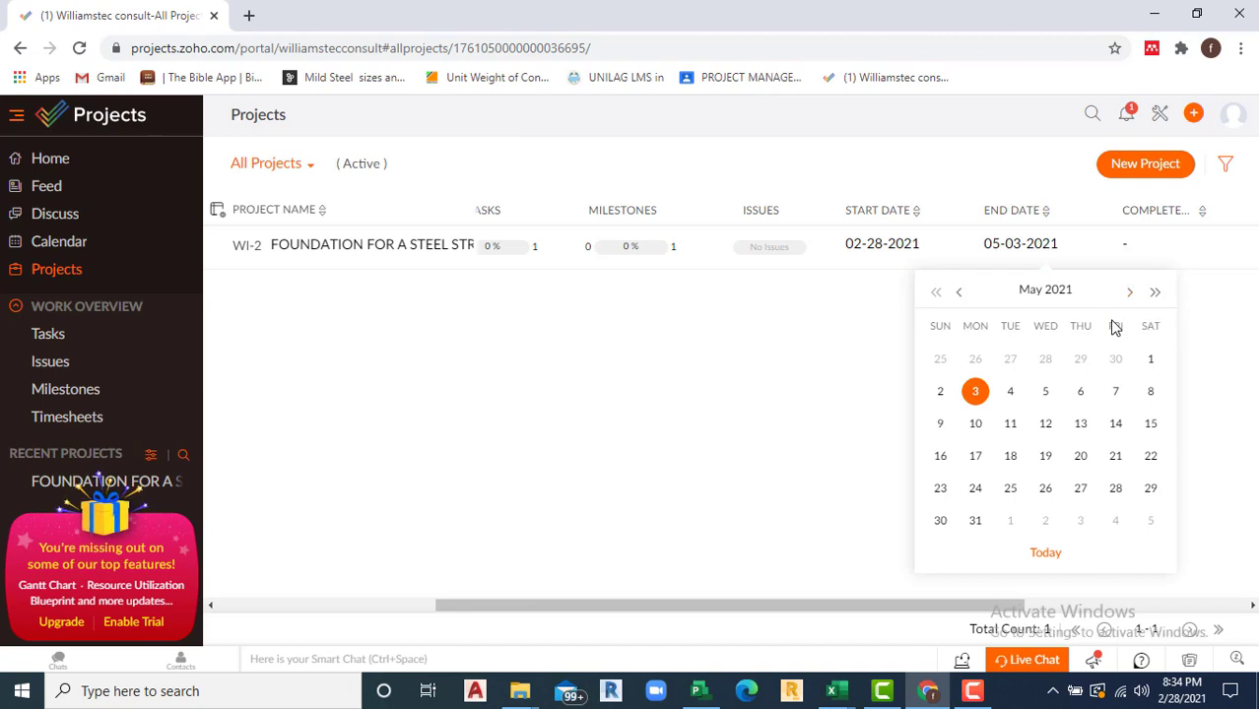
click(434, 329)
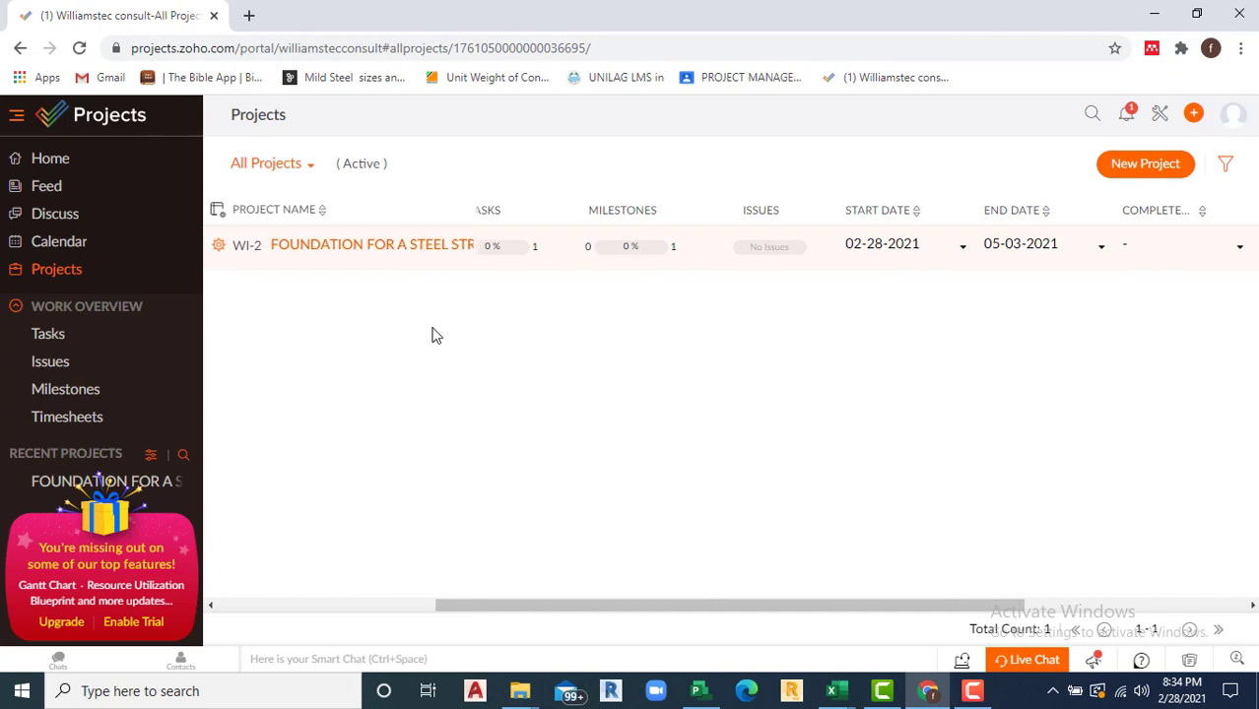
click(1052, 254)
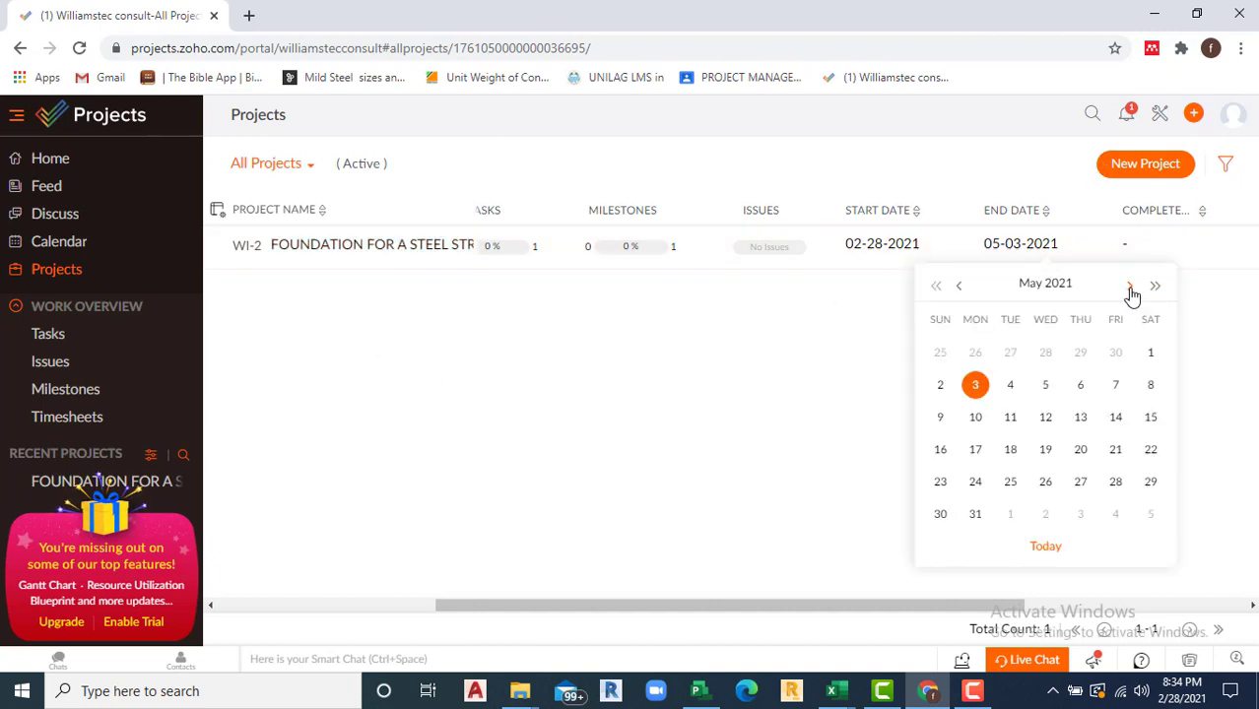
click(1130, 287)
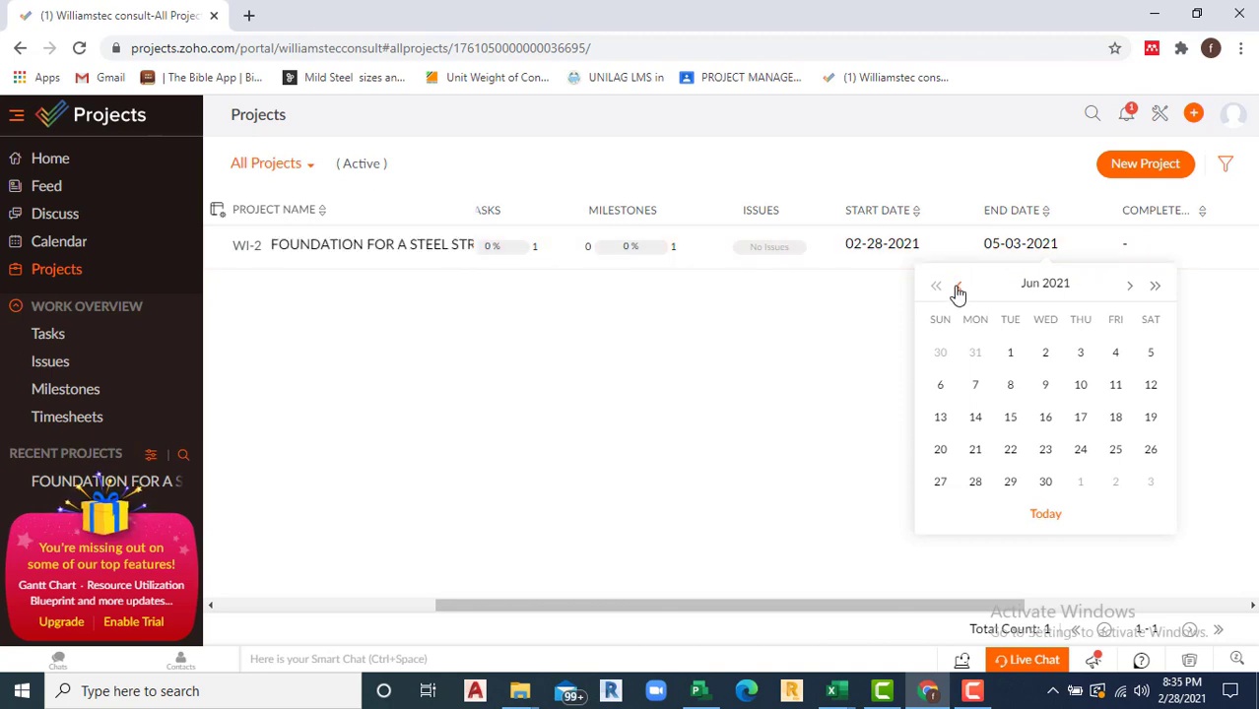
click(957, 287)
click(957, 293)
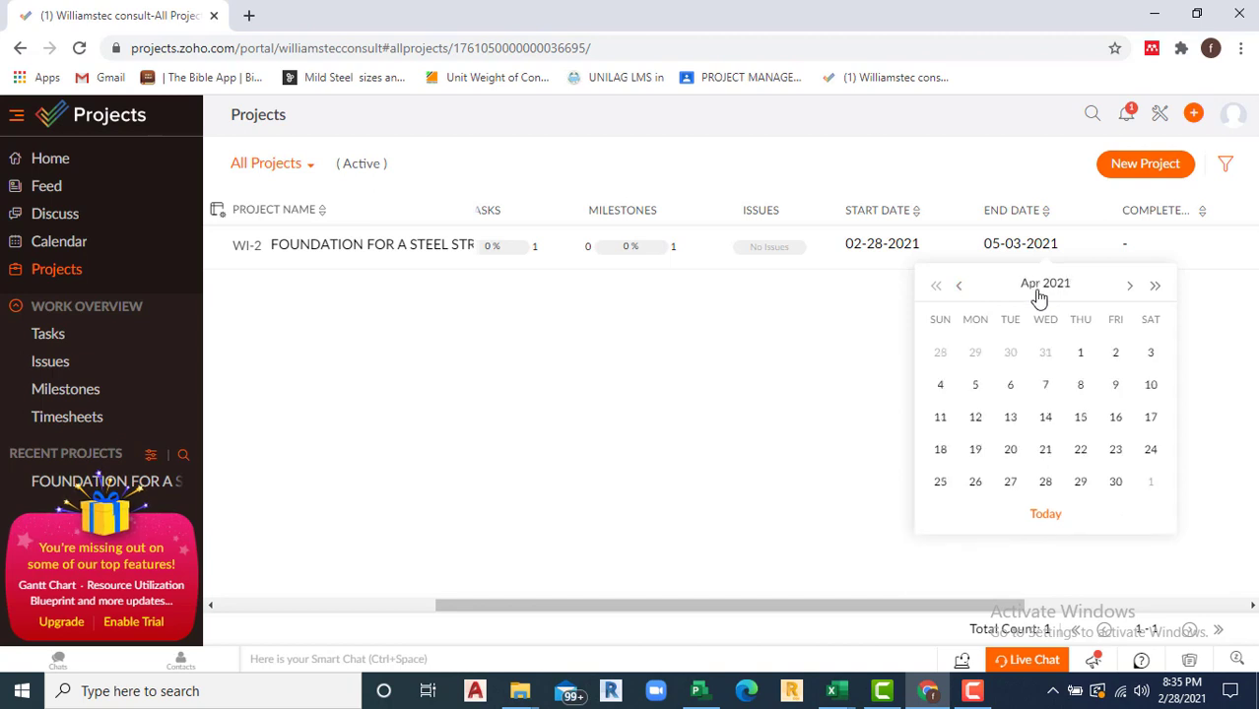
click(963, 293)
click(1129, 288)
click(1129, 287)
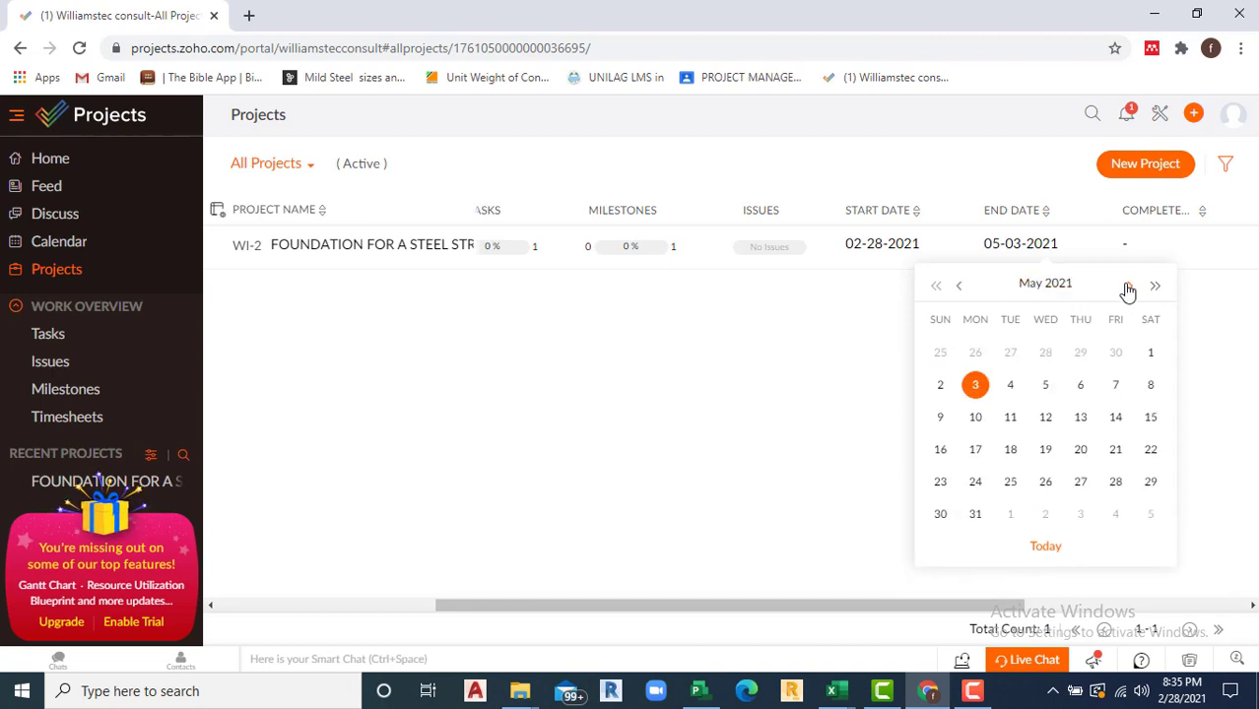
click(977, 513)
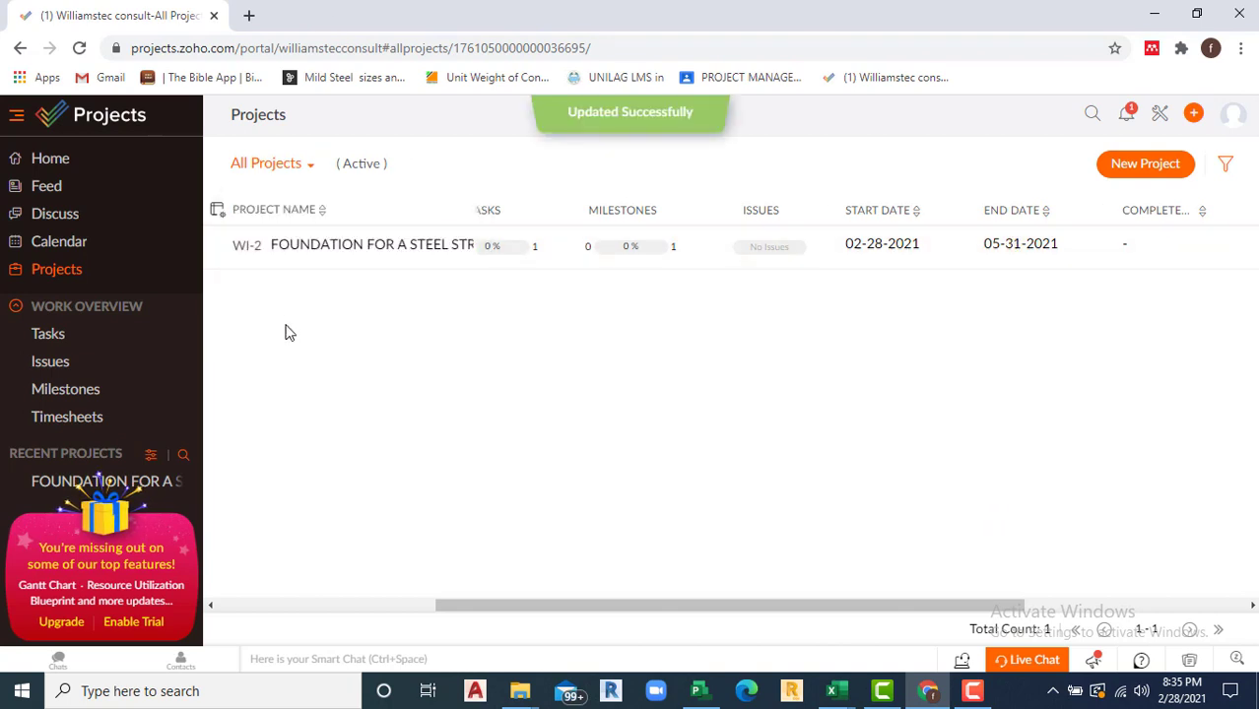
click(343, 252)
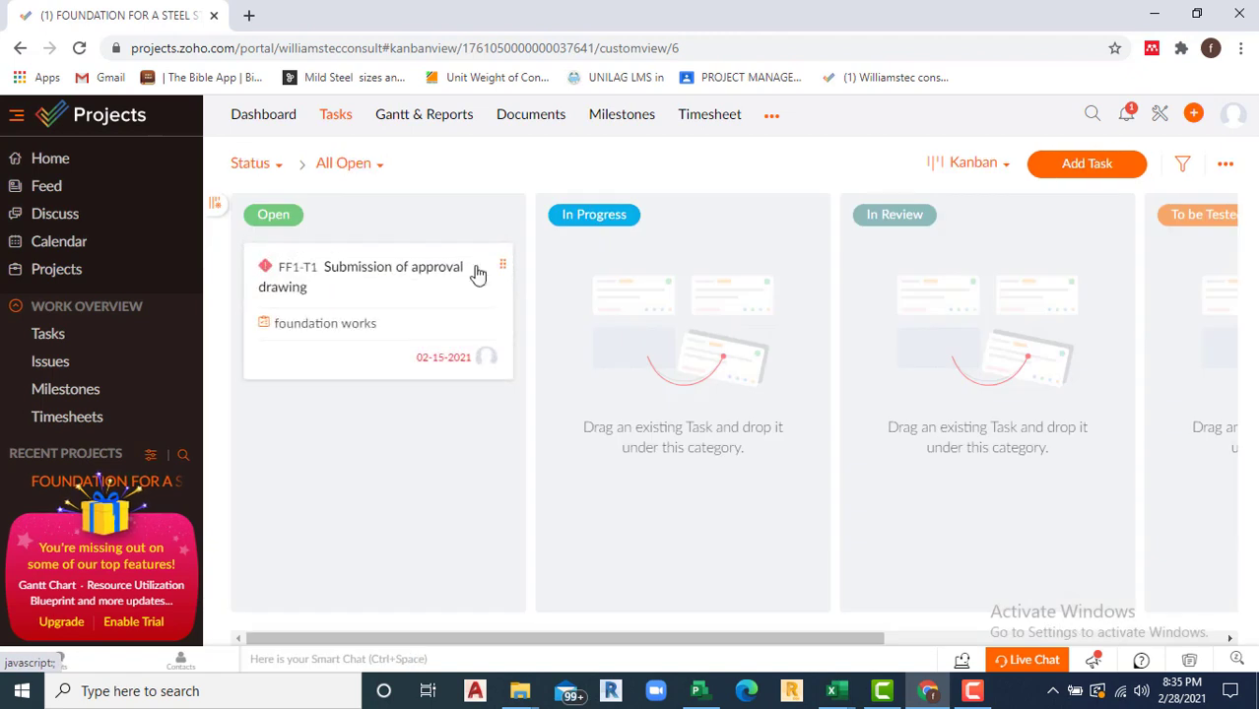
Step: In foundation works, set Submission of approval drawing's start date to 02-28-2021
click(631, 116)
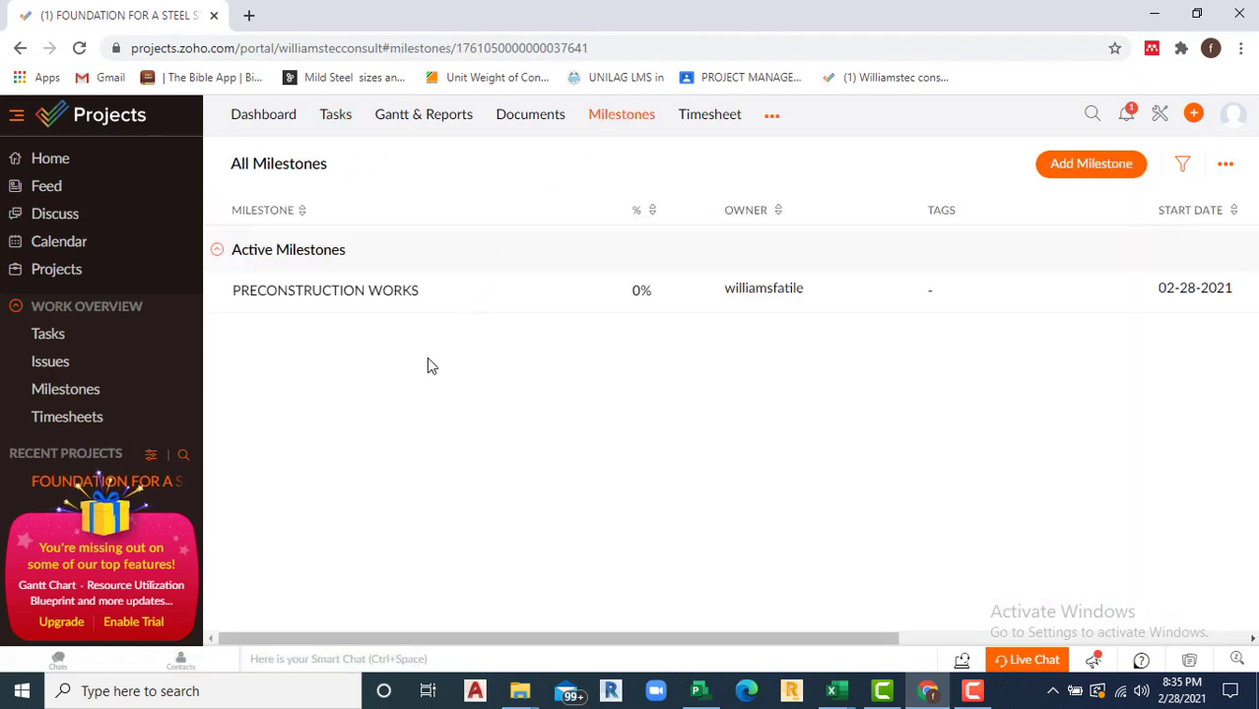
click(332, 300)
drag(332, 300, 855, 402)
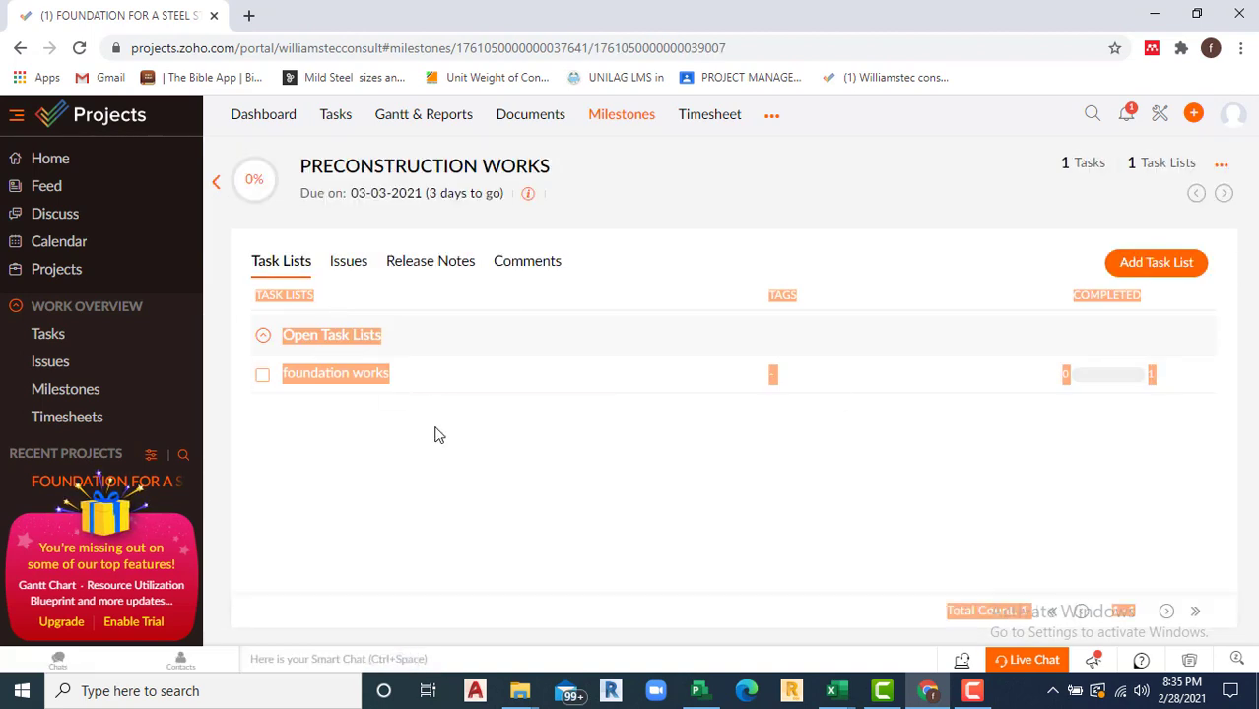
click(350, 382)
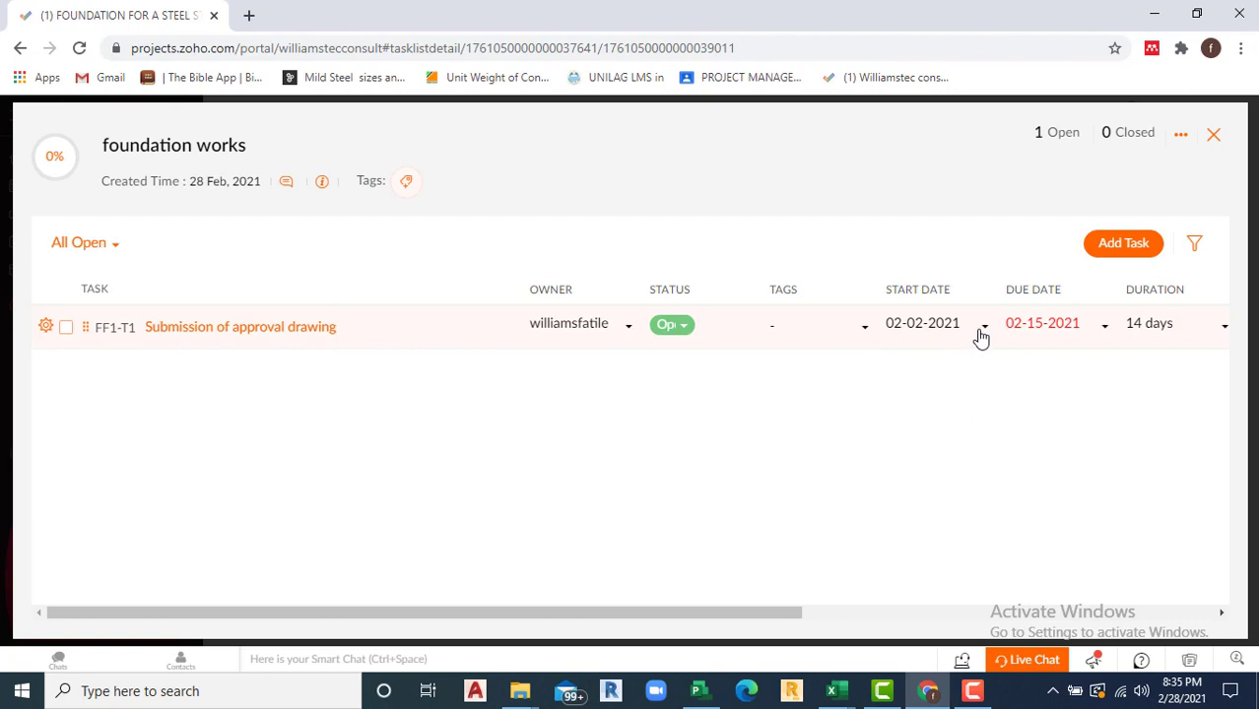
click(980, 337)
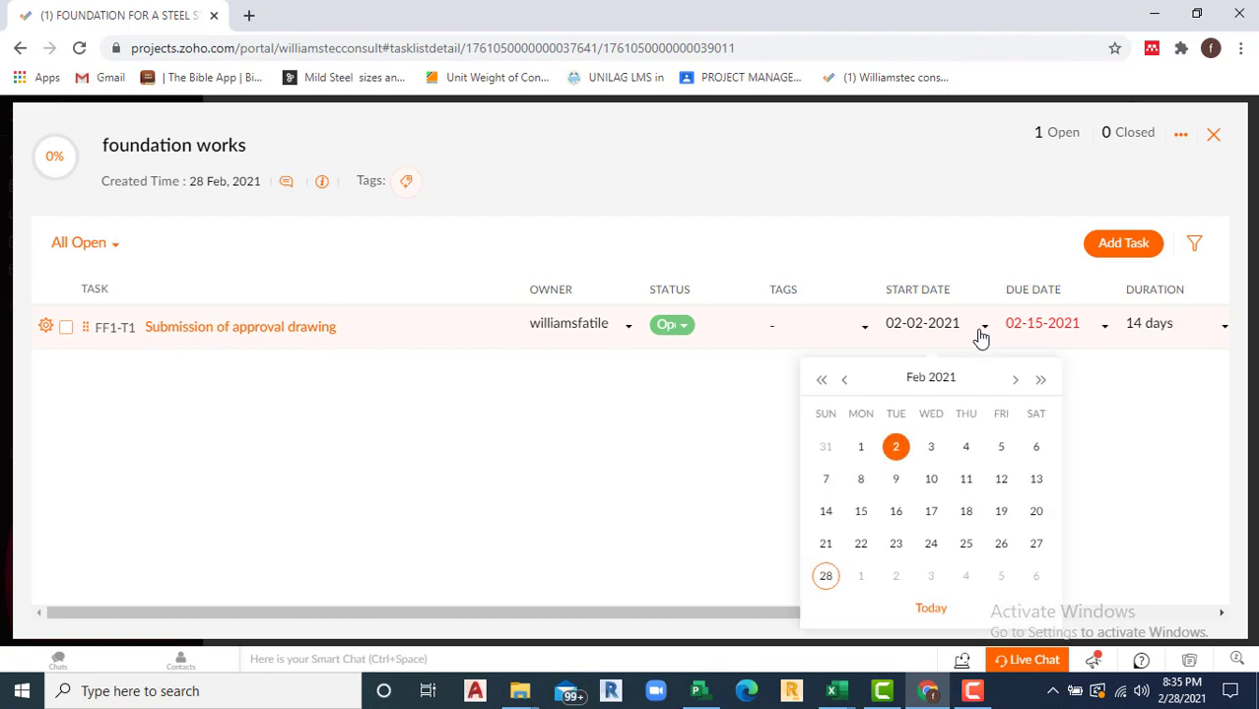
click(828, 577)
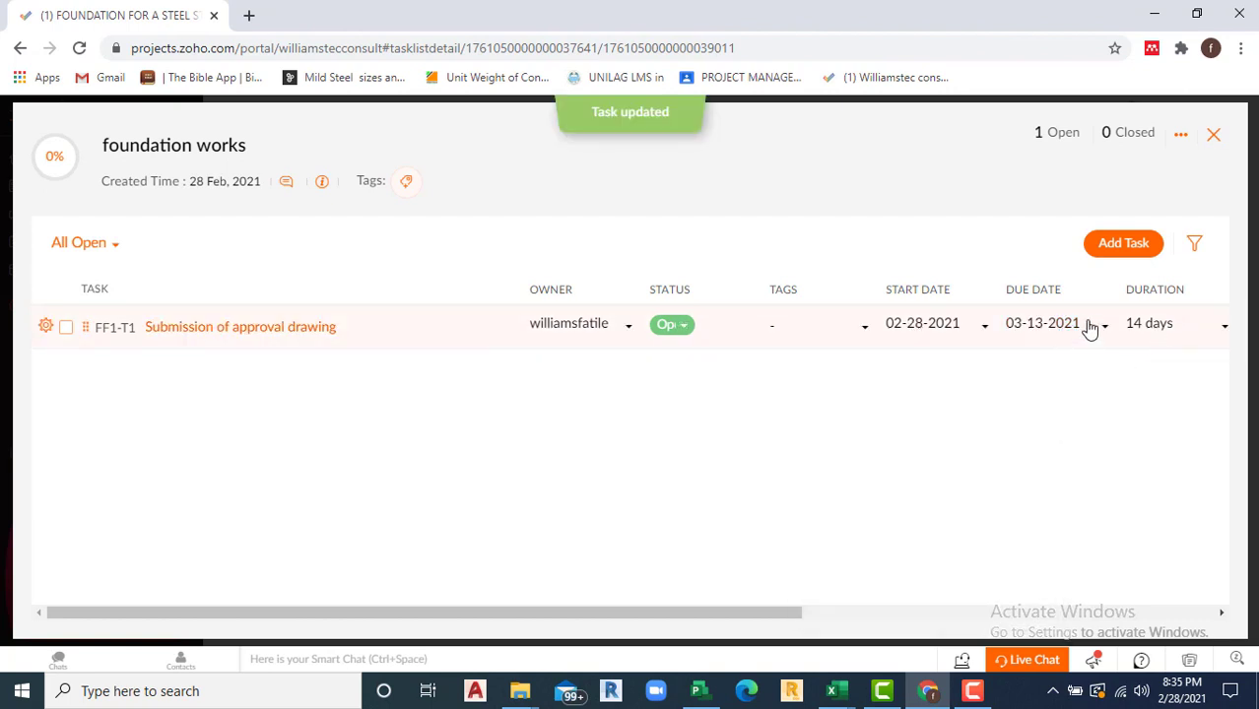
Step: Change the task's duration to 7 days, making it due 03-06-2021
click(1173, 332)
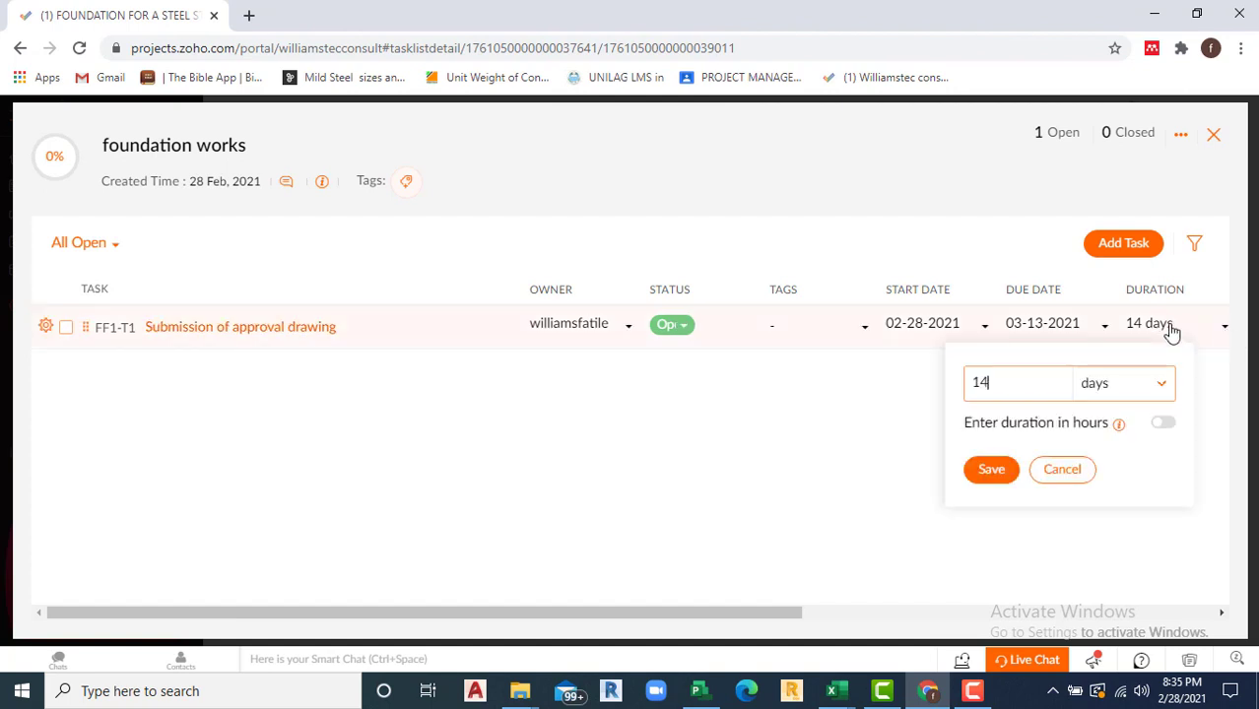
drag(998, 376, 962, 382)
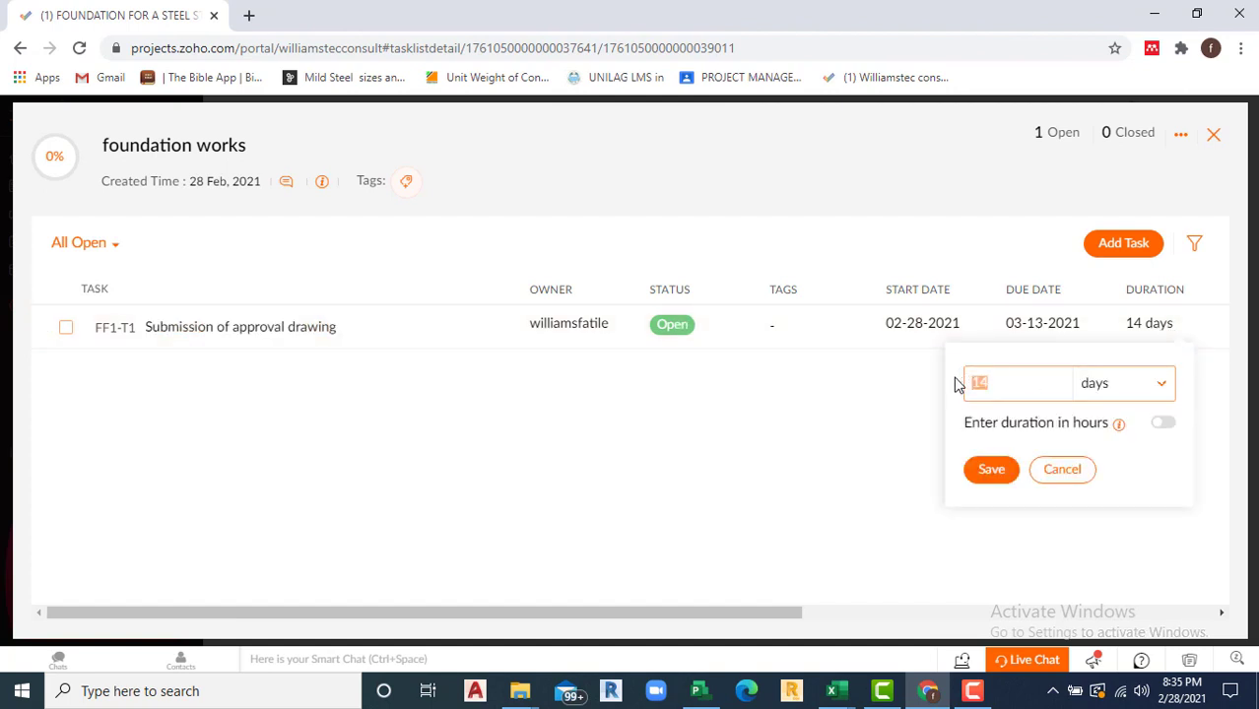
text(7)
click(1001, 474)
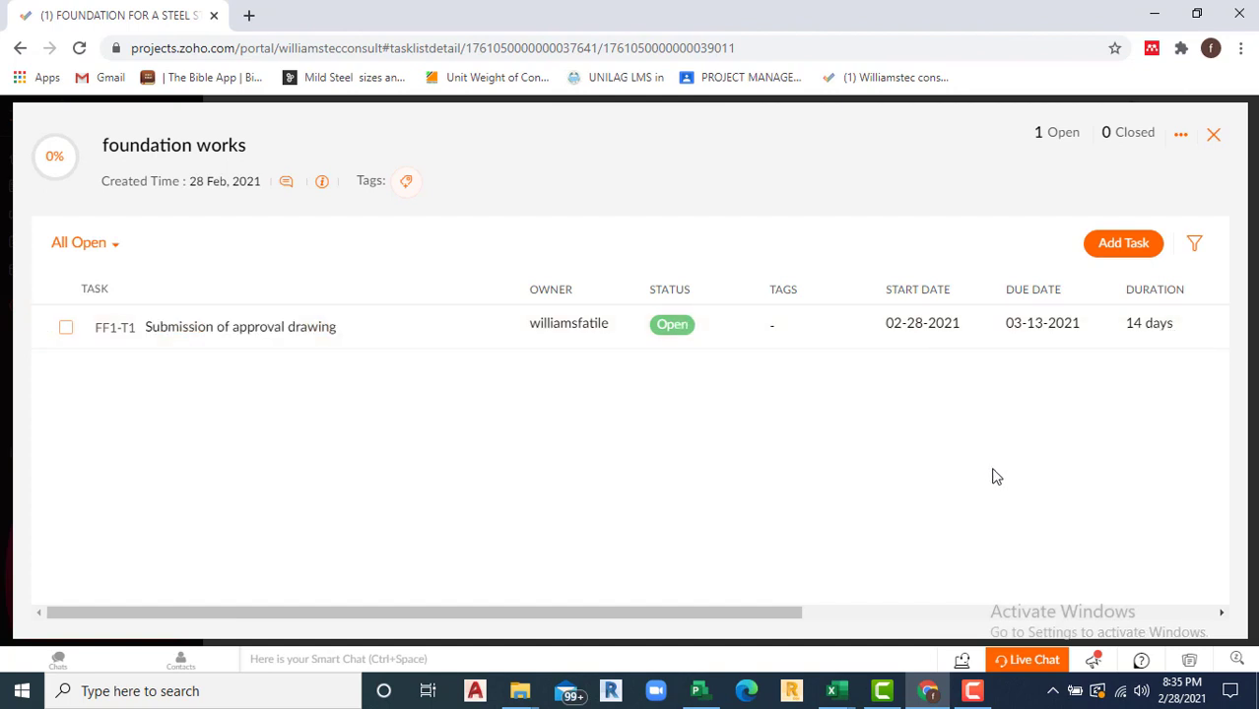
click(70, 259)
click(571, 404)
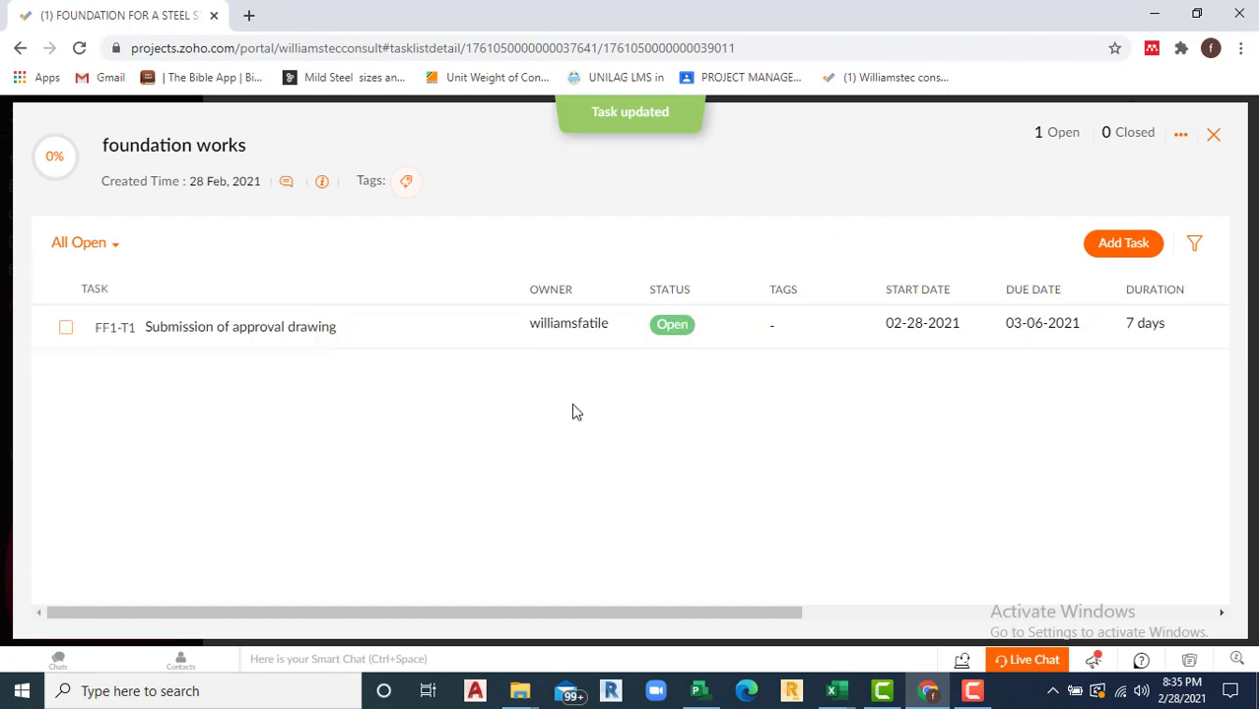
Step: Start a new foundation works task 'Award of contract and acceptance' owned by the project user
click(1119, 247)
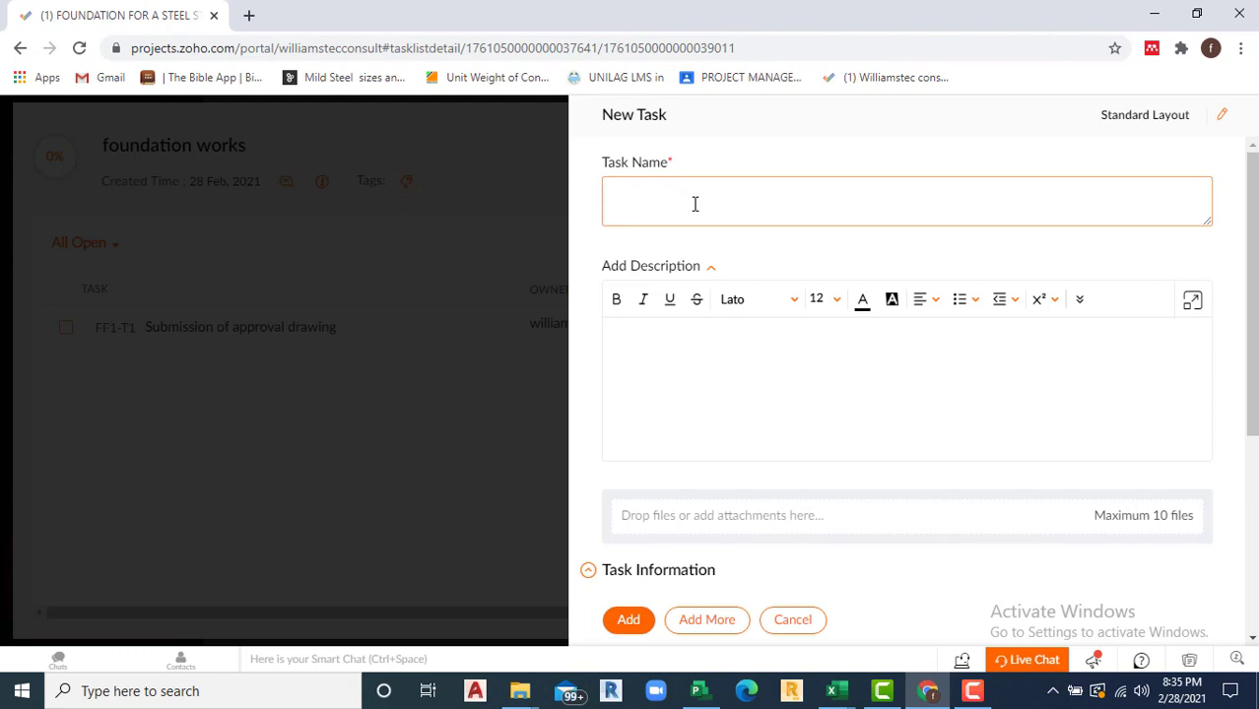
text(m)
key(BackSpace)
key(BackSpace)
key(BackSpace)
text(Award of contraxc)
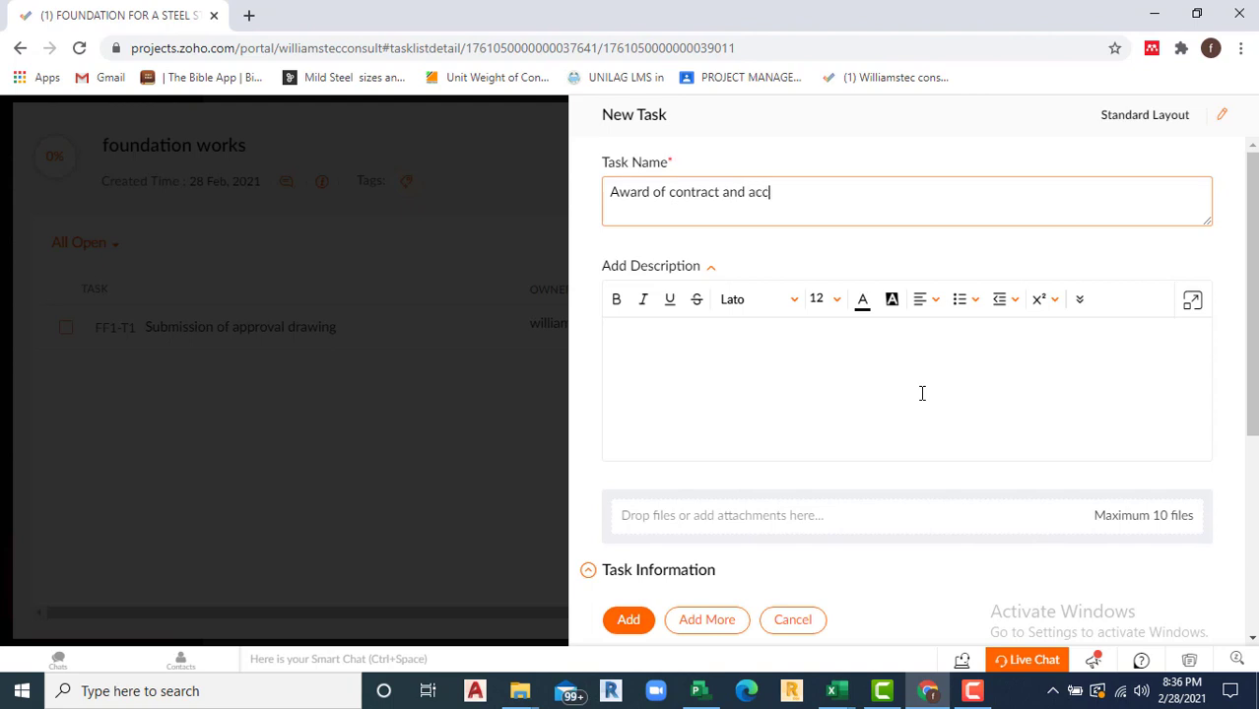
text(eptance)
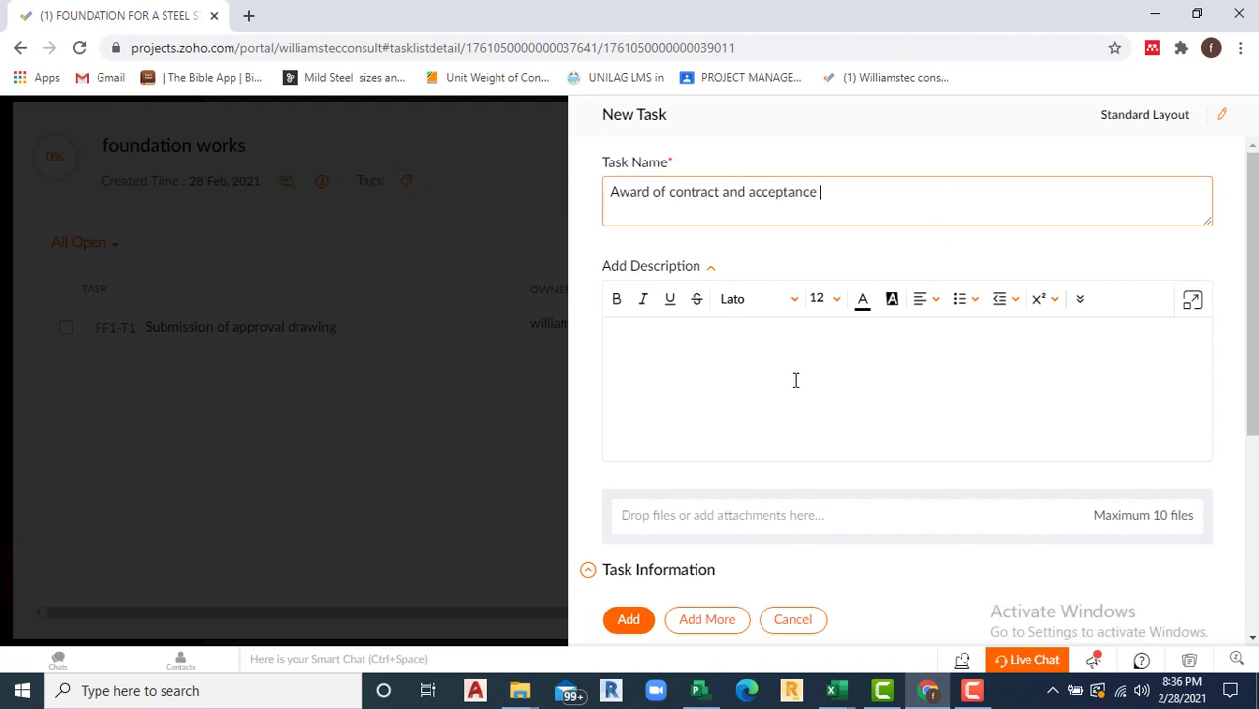
scroll(796, 380, down, 2)
click(688, 447)
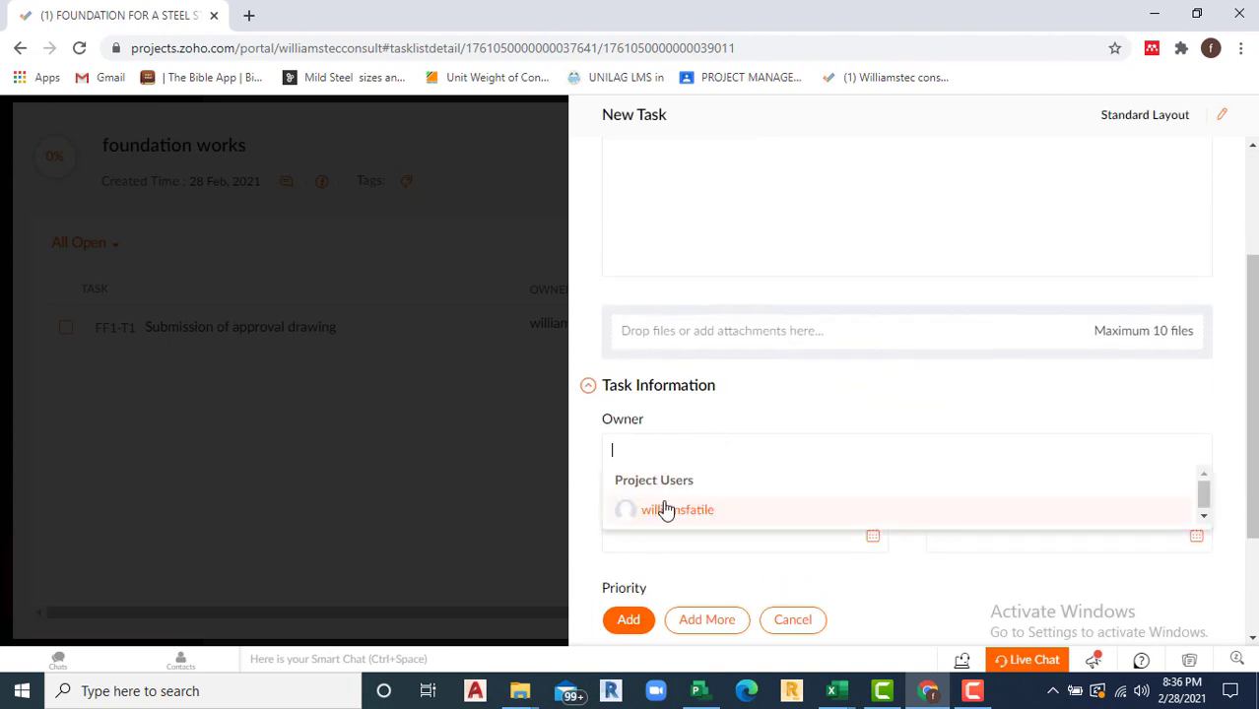
click(666, 510)
Step: Date it 03-01-2021 to 03-05-2021 with High priority, and add it
scroll(774, 475, down, 3)
click(700, 372)
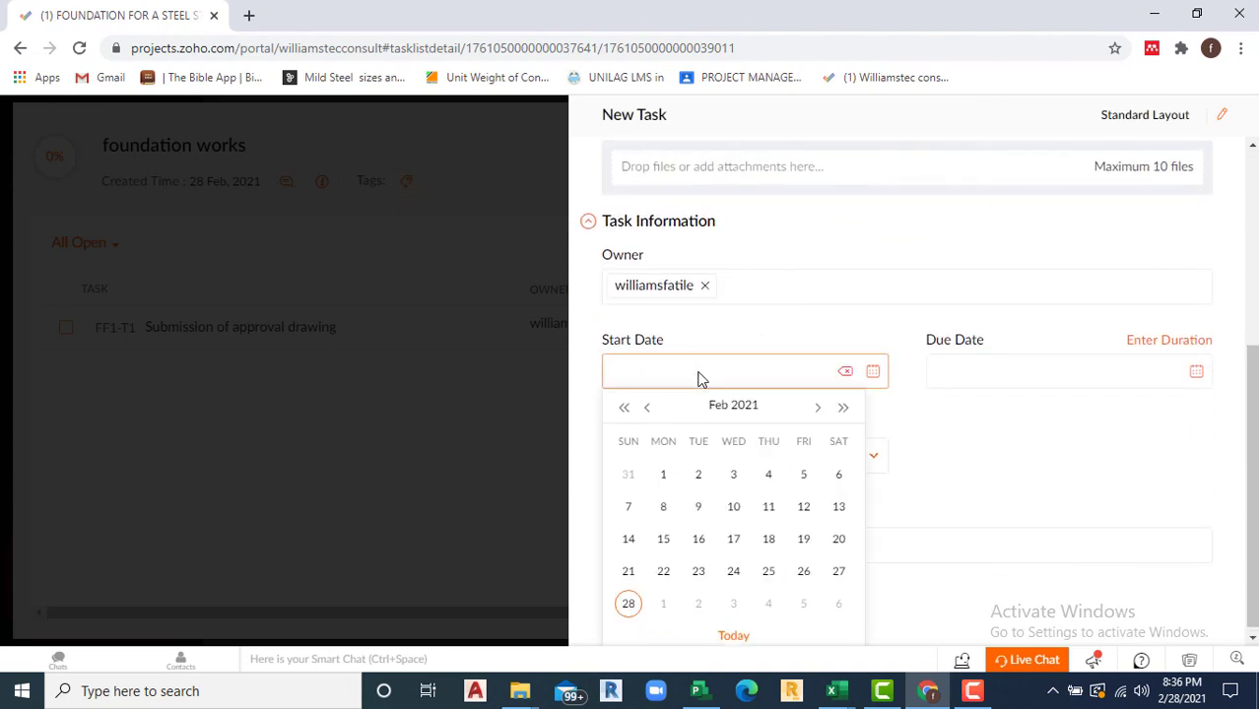
click(672, 598)
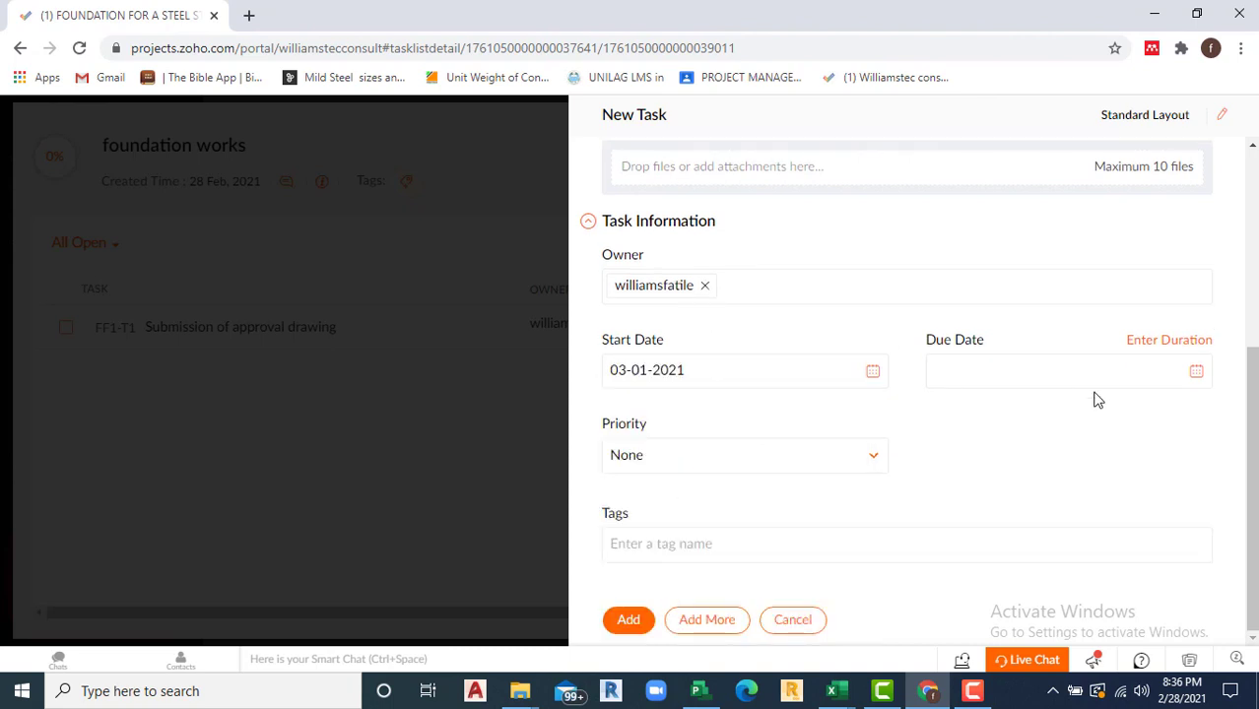
click(1198, 374)
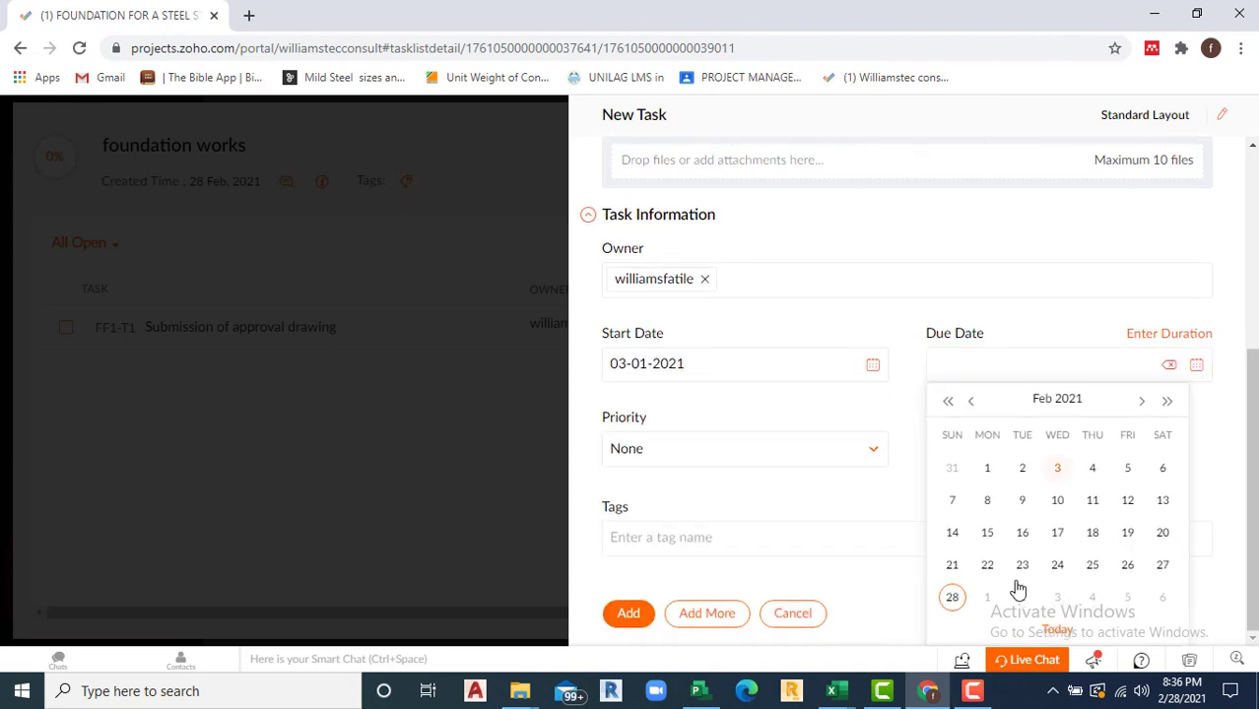
click(1142, 401)
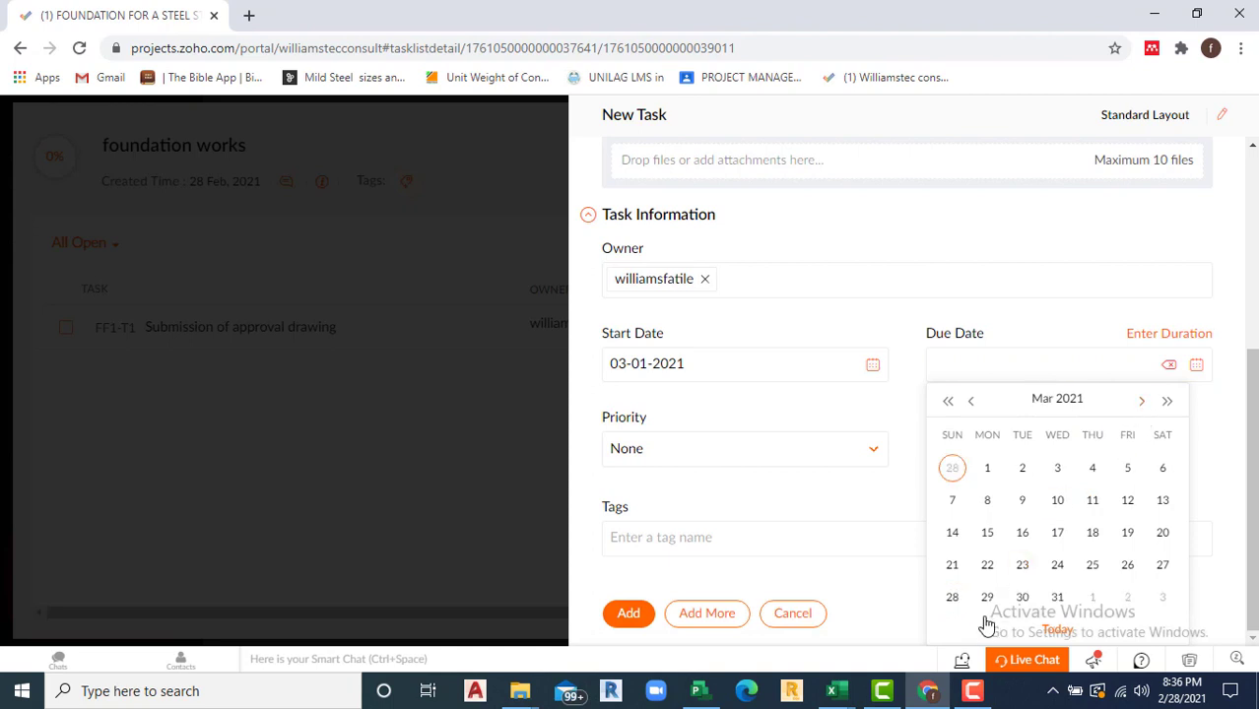
click(1128, 470)
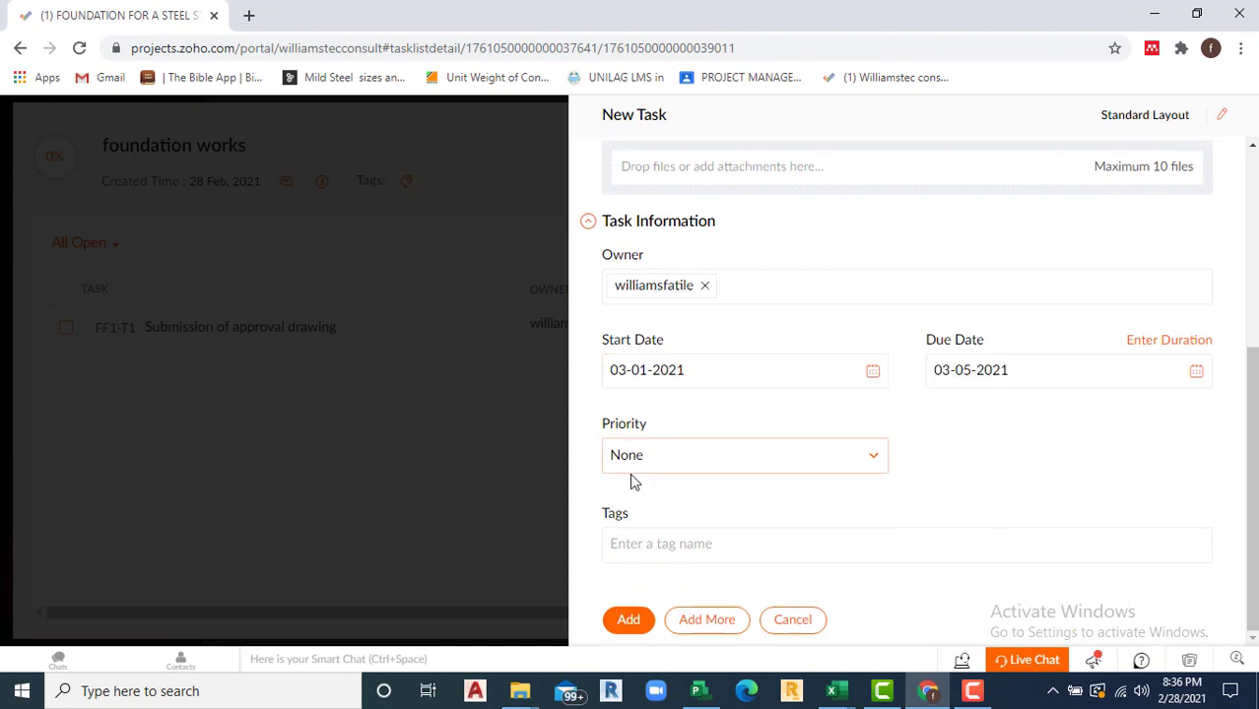
click(874, 463)
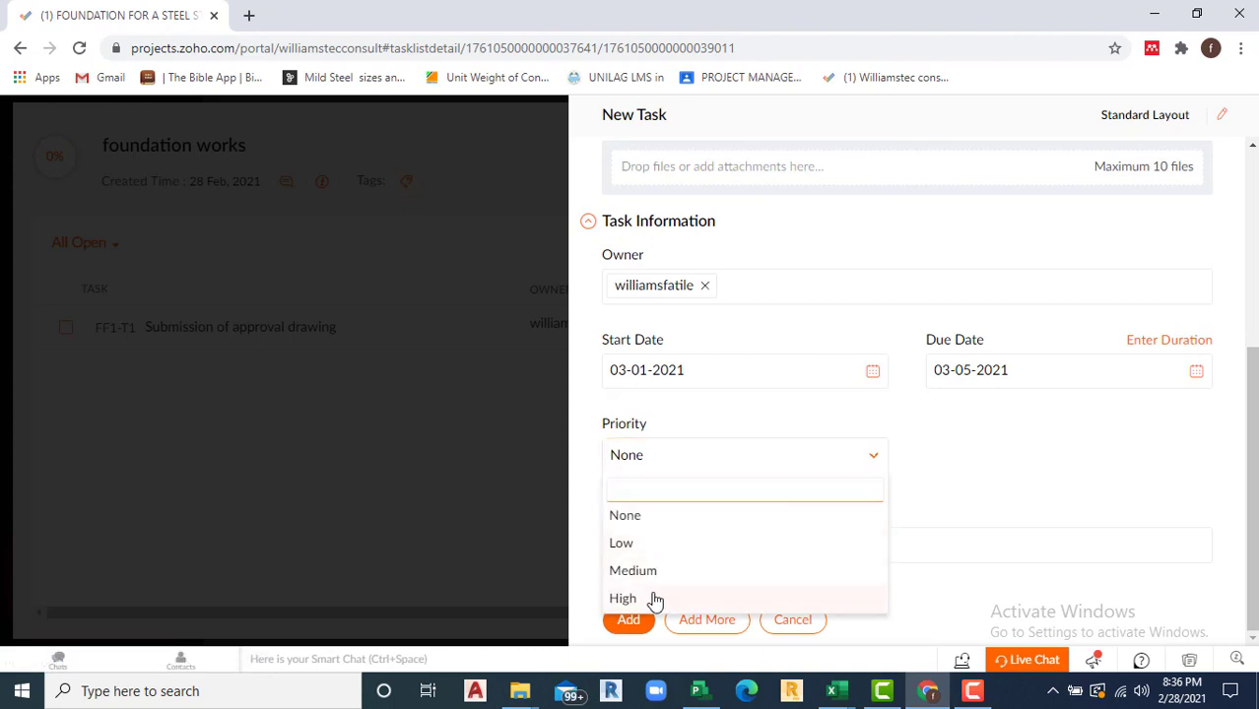
click(653, 599)
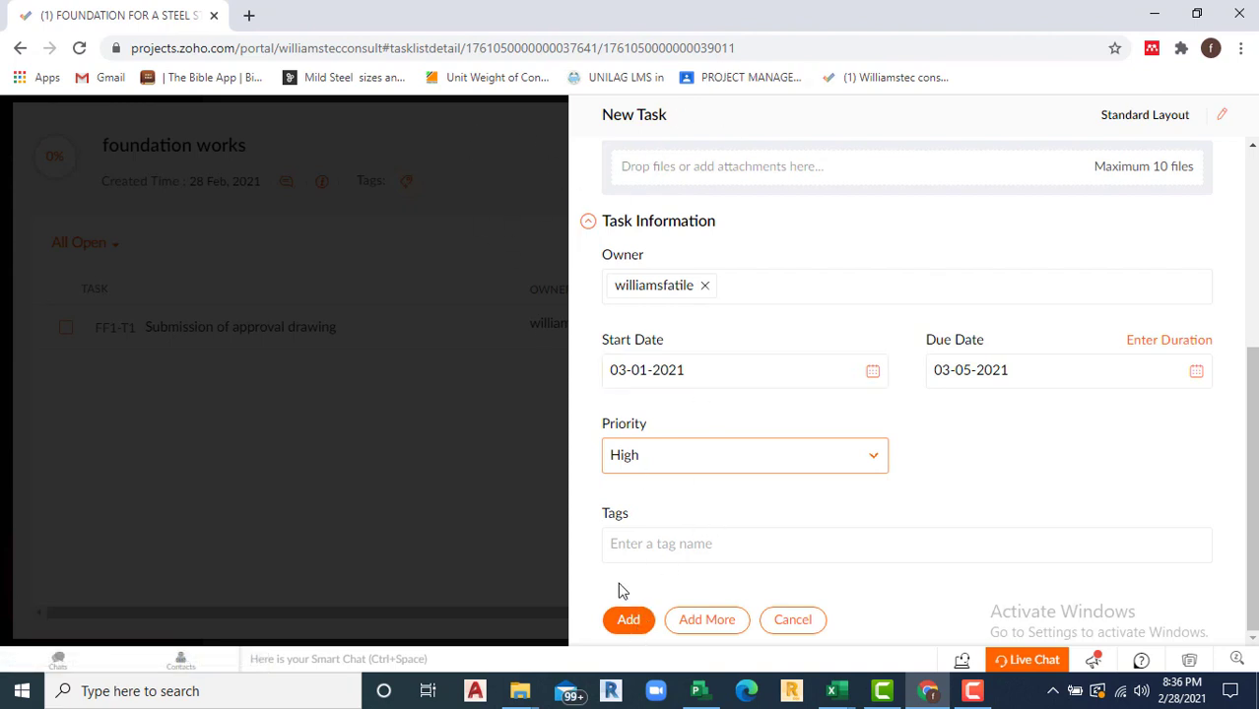
click(711, 621)
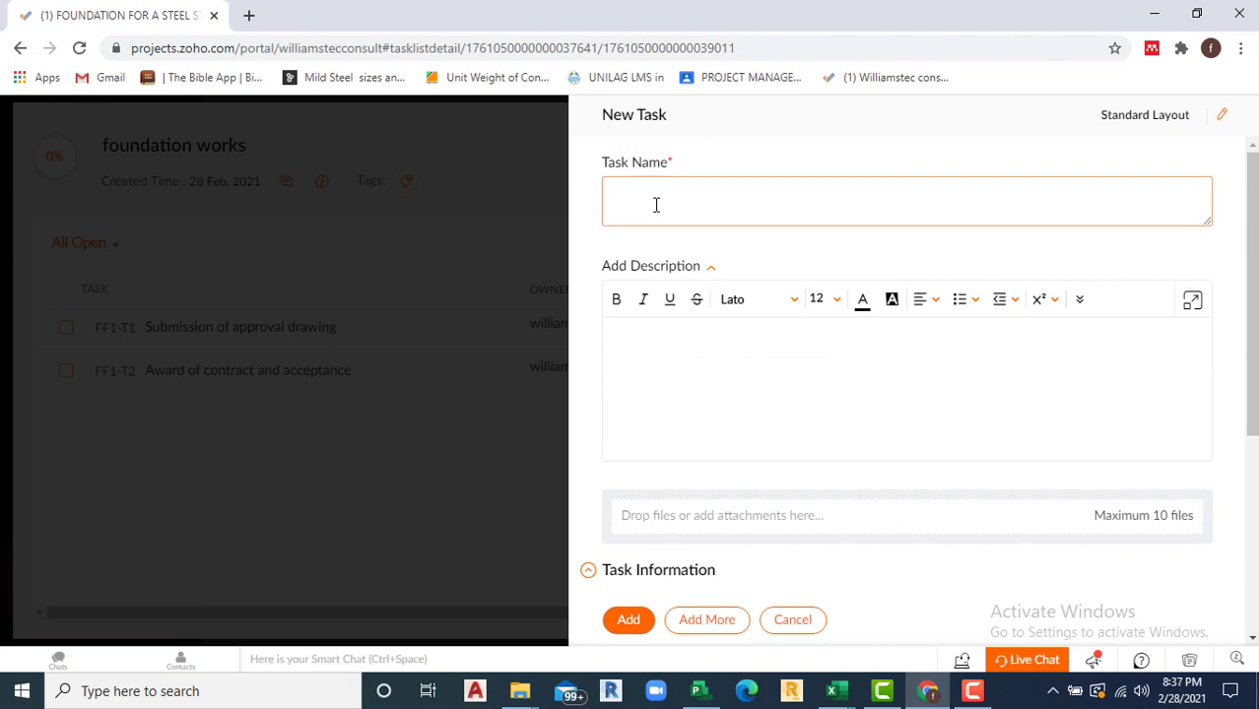
Step: Name the next task 'preparation of workshop drawings'
text(Payment of ad)
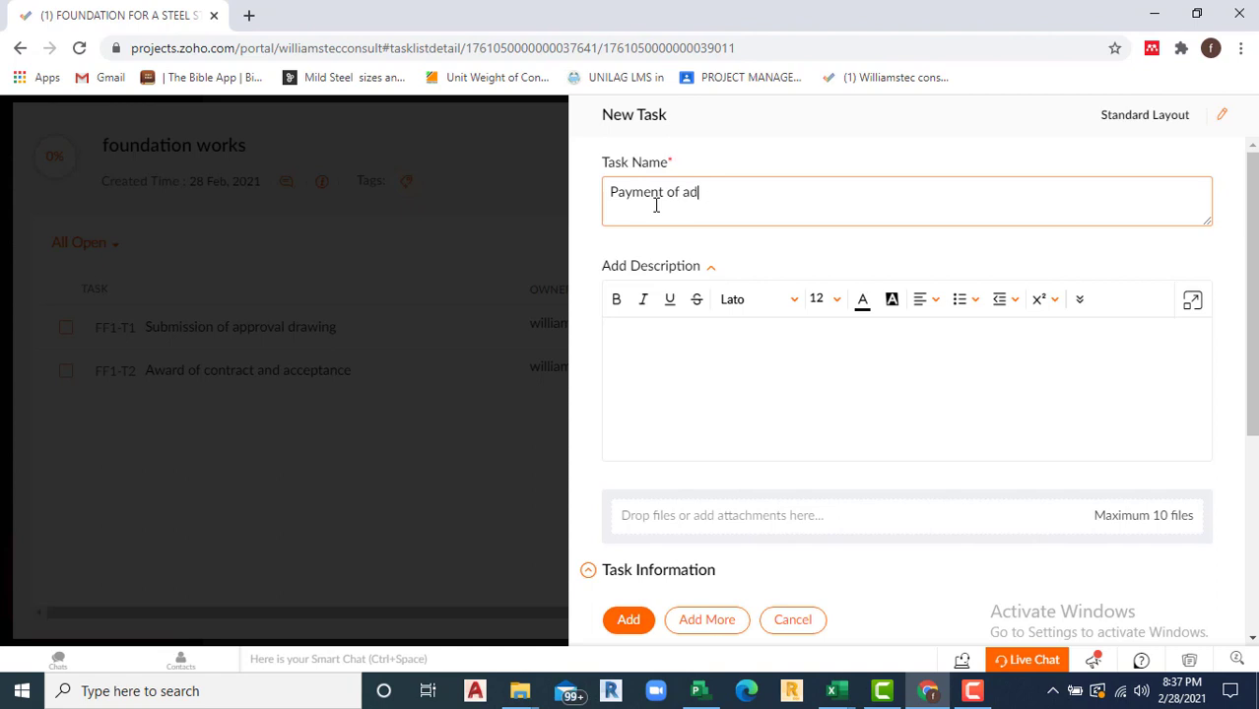
text(vance)
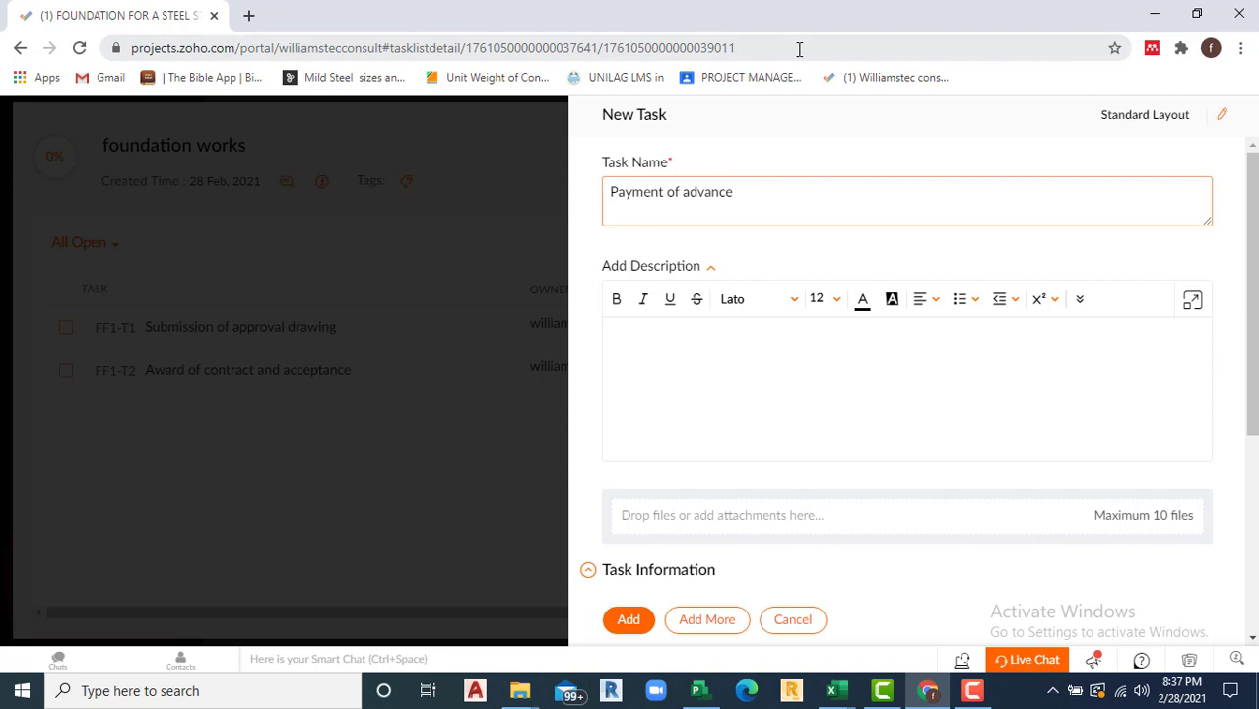
key(BackSpace)
key(BackSpace)
key(BackSpace)
key(BackSpace)
key(BackSpace)
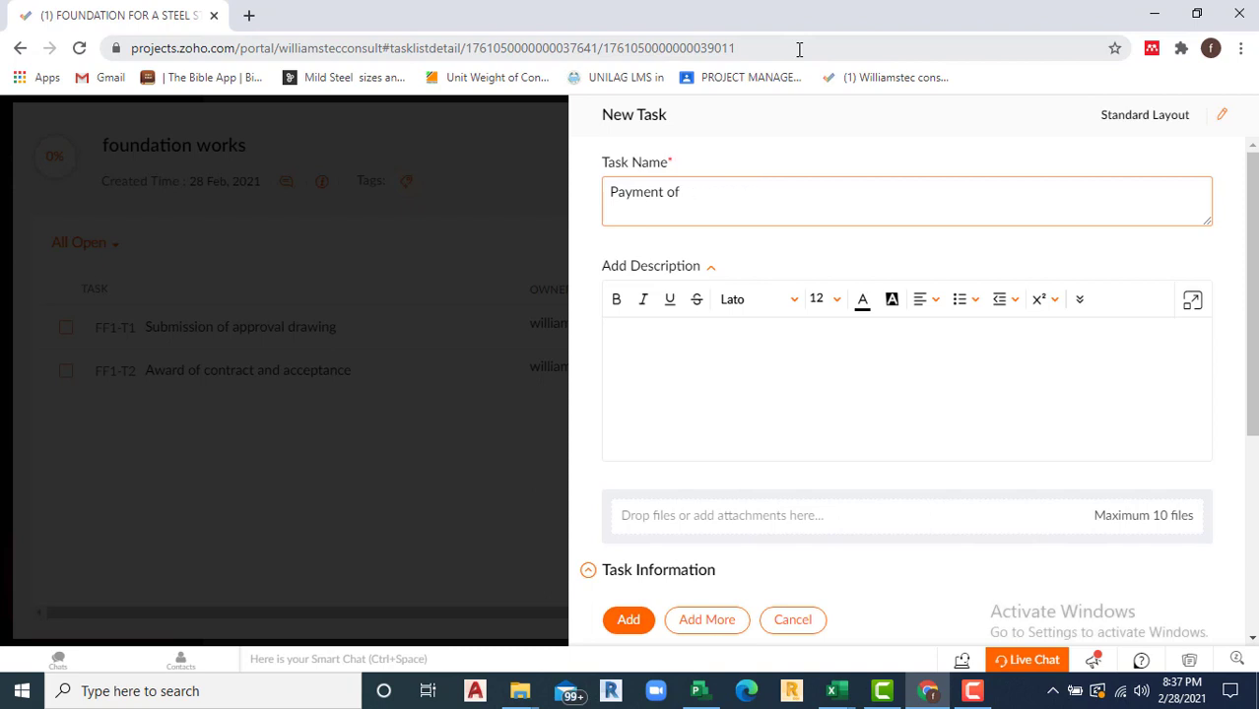
key(BackSpace)
key(BackSpace)
key(BackSpace)
key(BackSpace)
key(BackSpace)
key(BackSpace)
key(BackSpace)
key(BackSpace)
text(preparation of w)
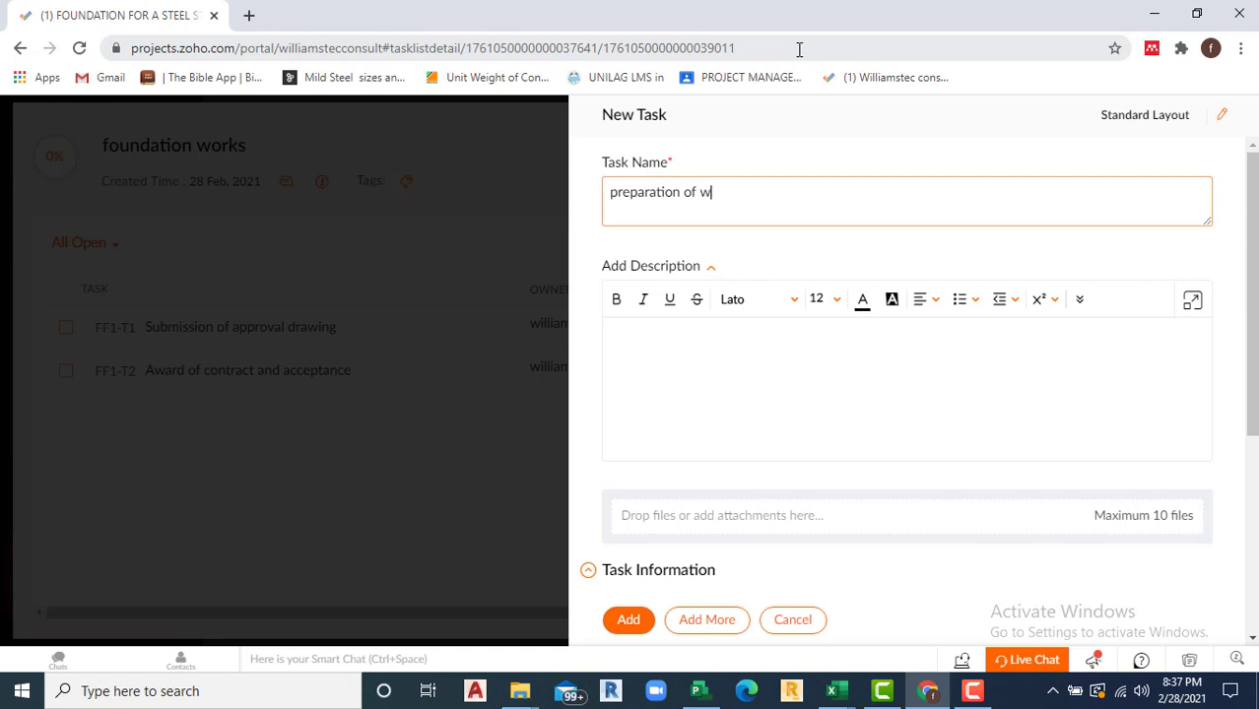
text(orkshop)
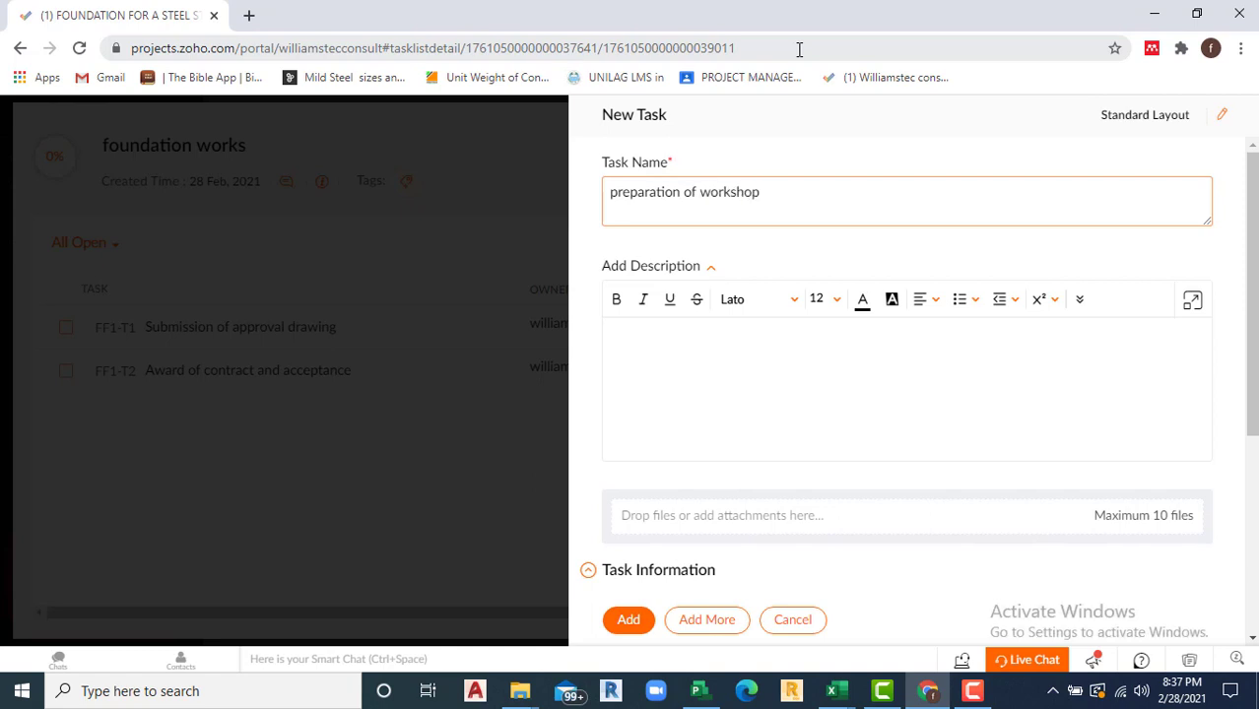
text( drawings)
scroll(790, 296, down, 1)
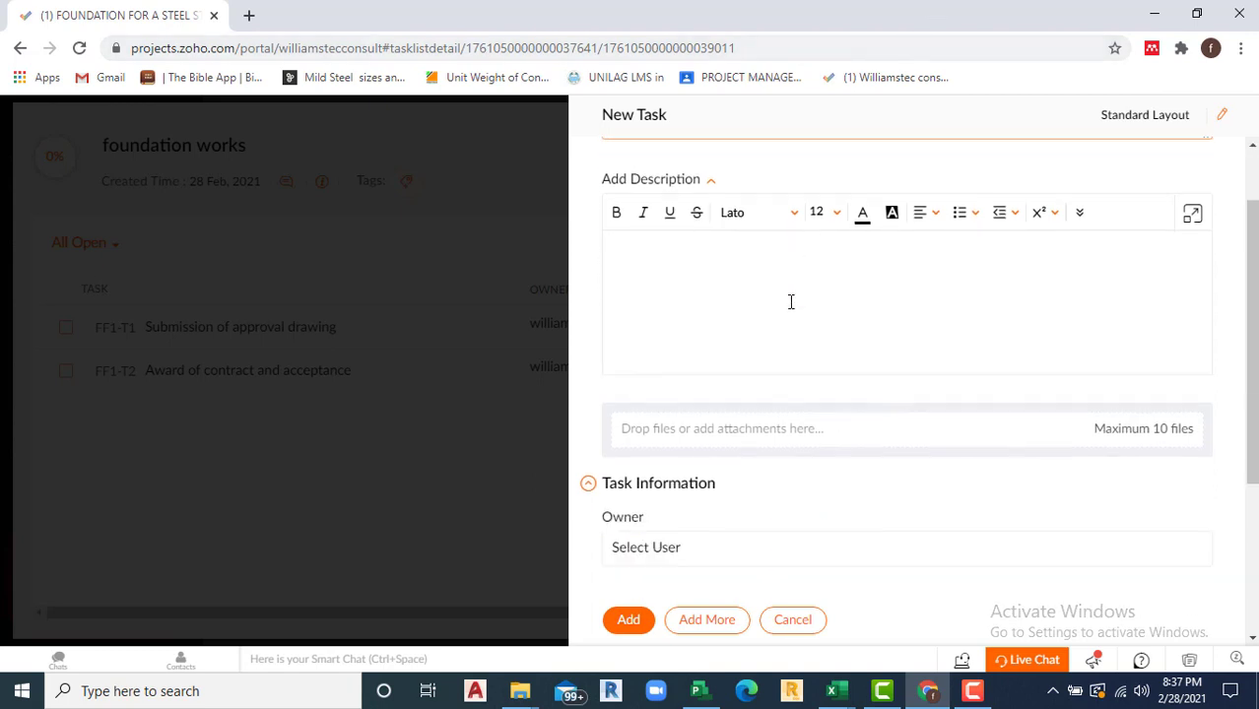
scroll(779, 273, up, 1)
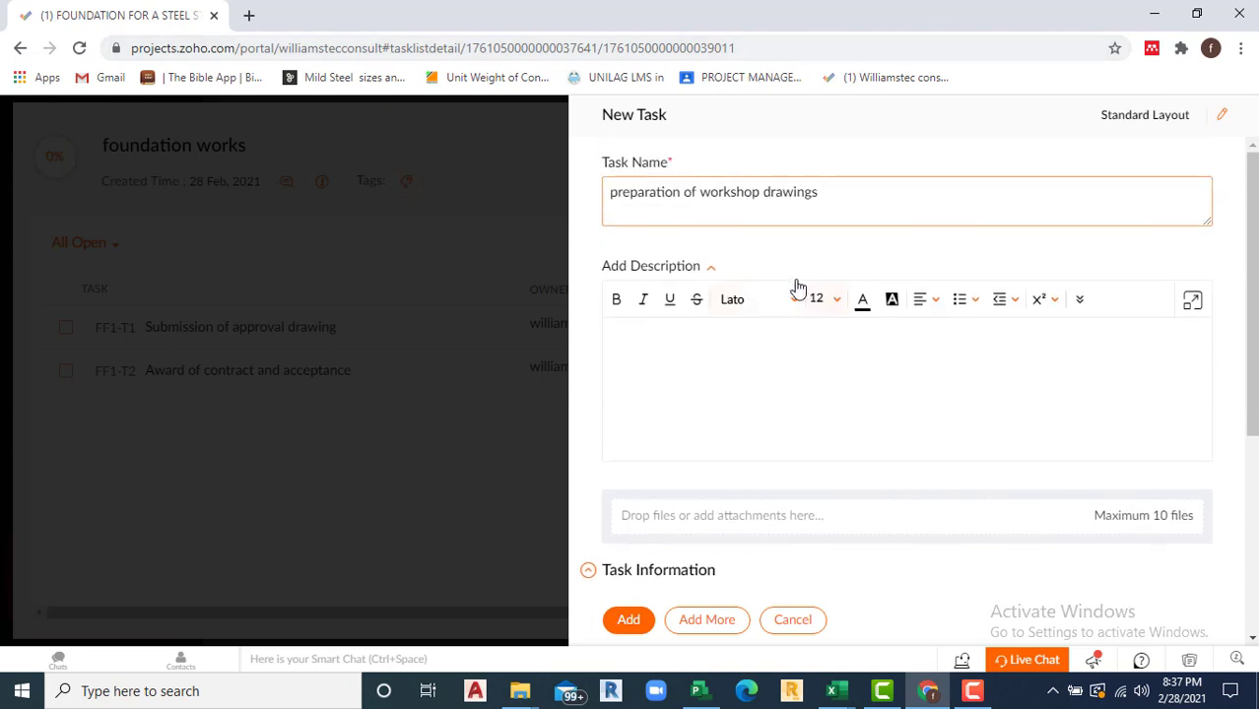
scroll(729, 438, down, 3)
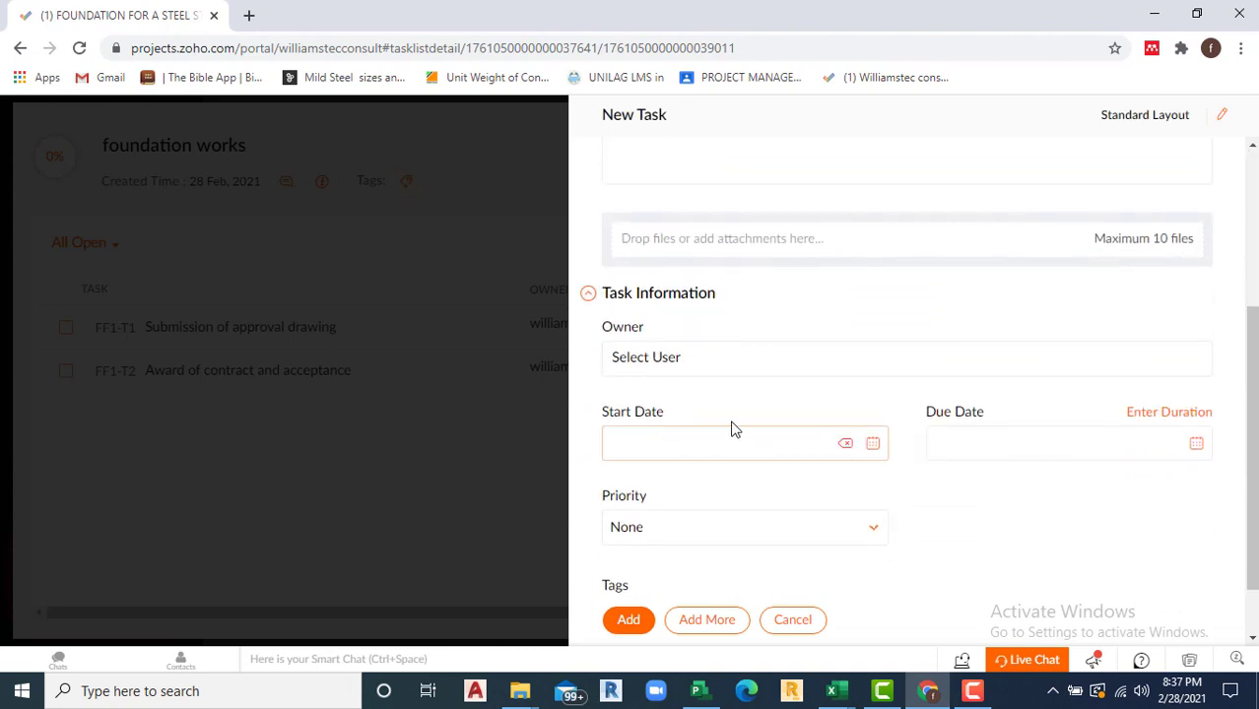
Step: Assign the project user as owner, date it 03-08-2021 to 03-19-2021, and add it
click(739, 361)
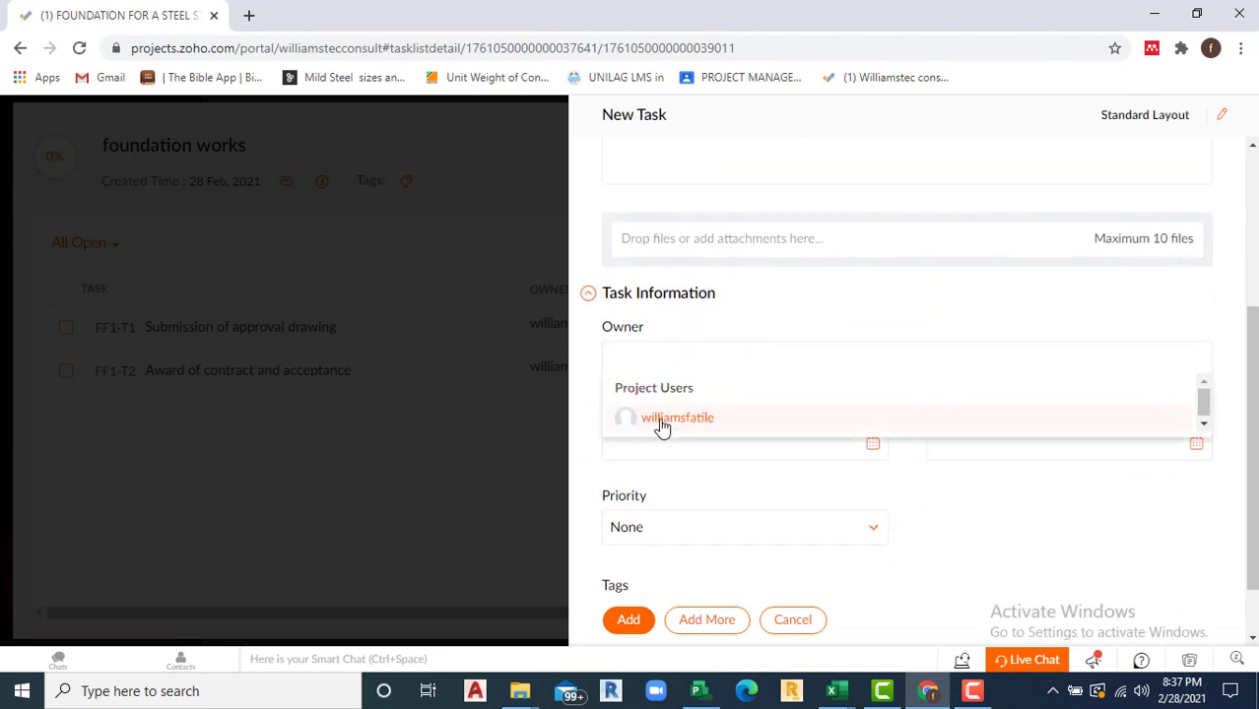
click(663, 428)
click(874, 445)
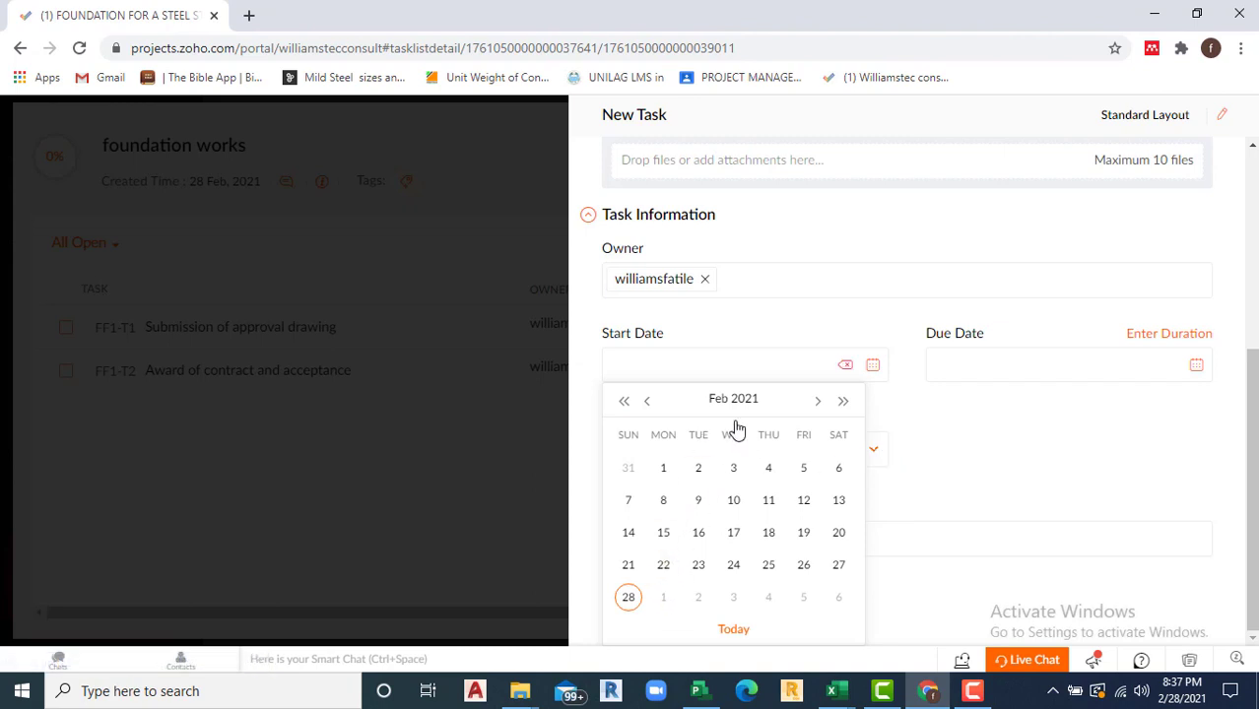
click(818, 403)
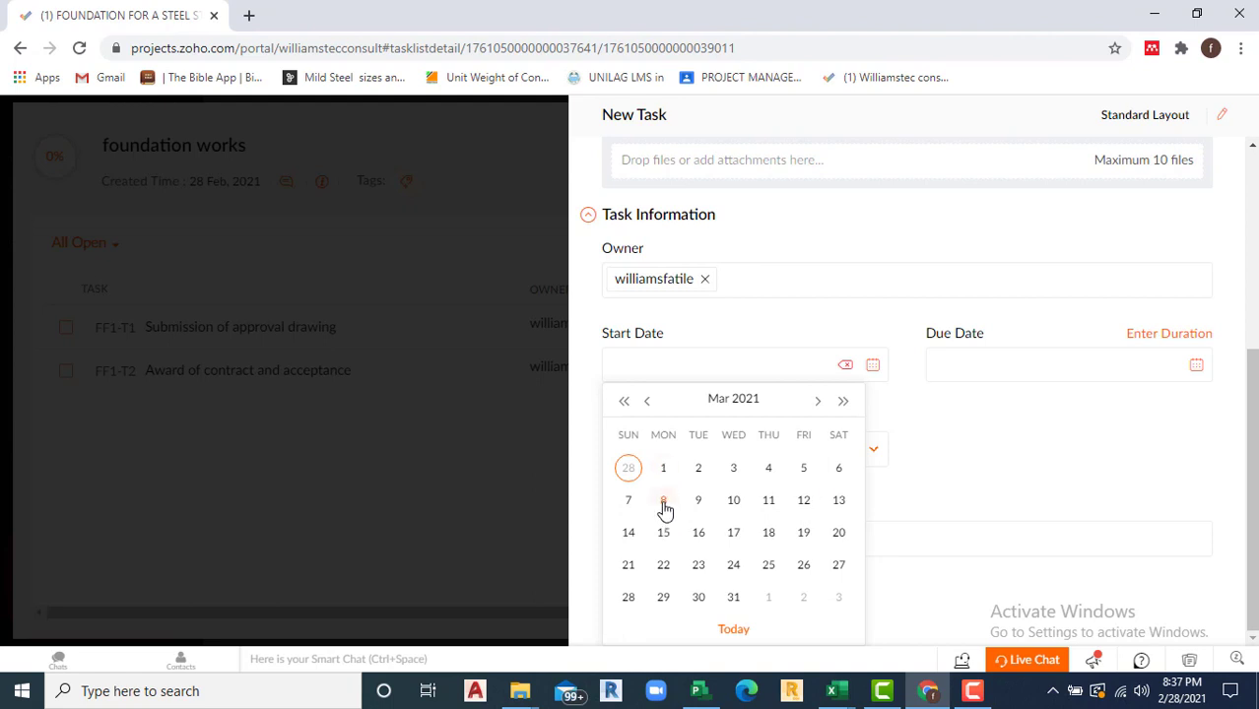
click(664, 505)
click(1196, 371)
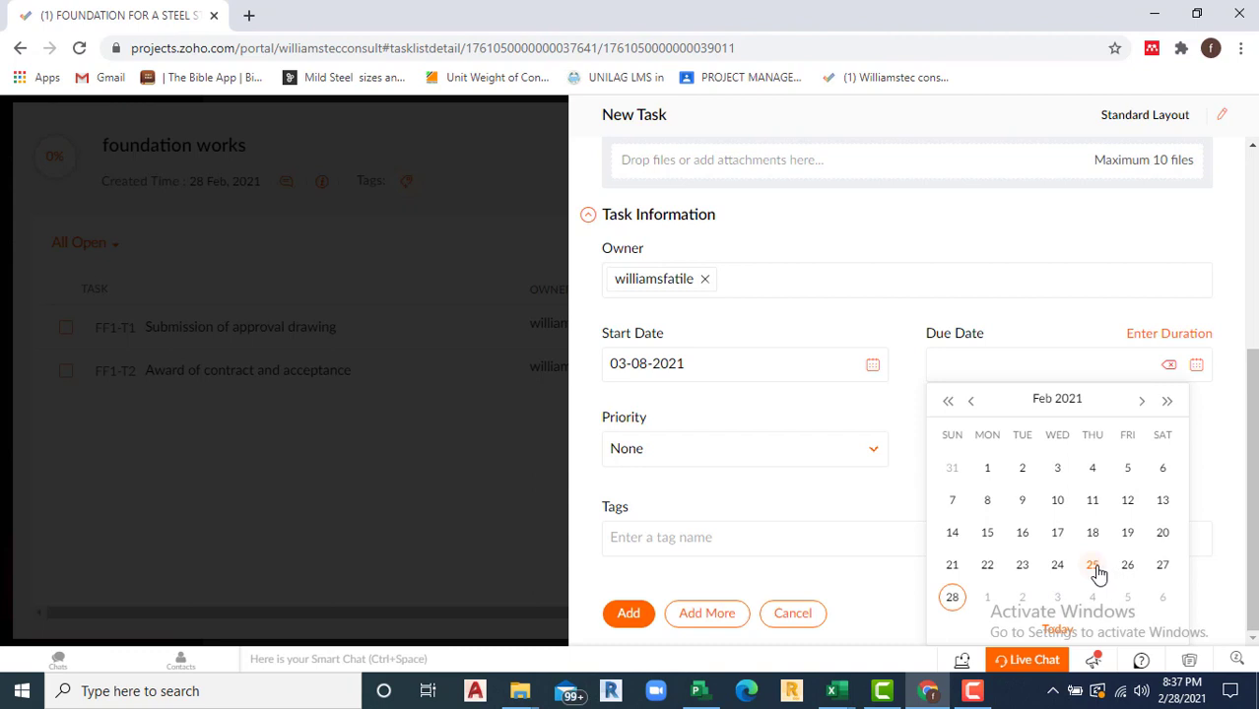
click(1141, 402)
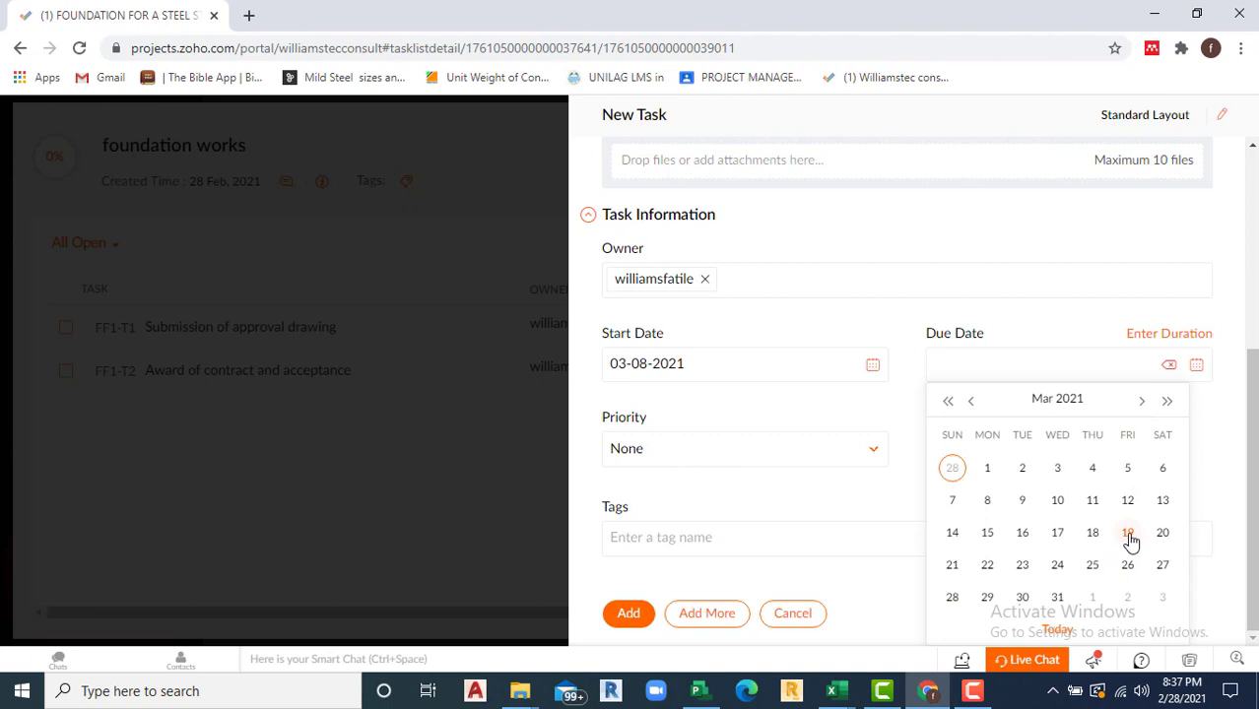
click(1128, 533)
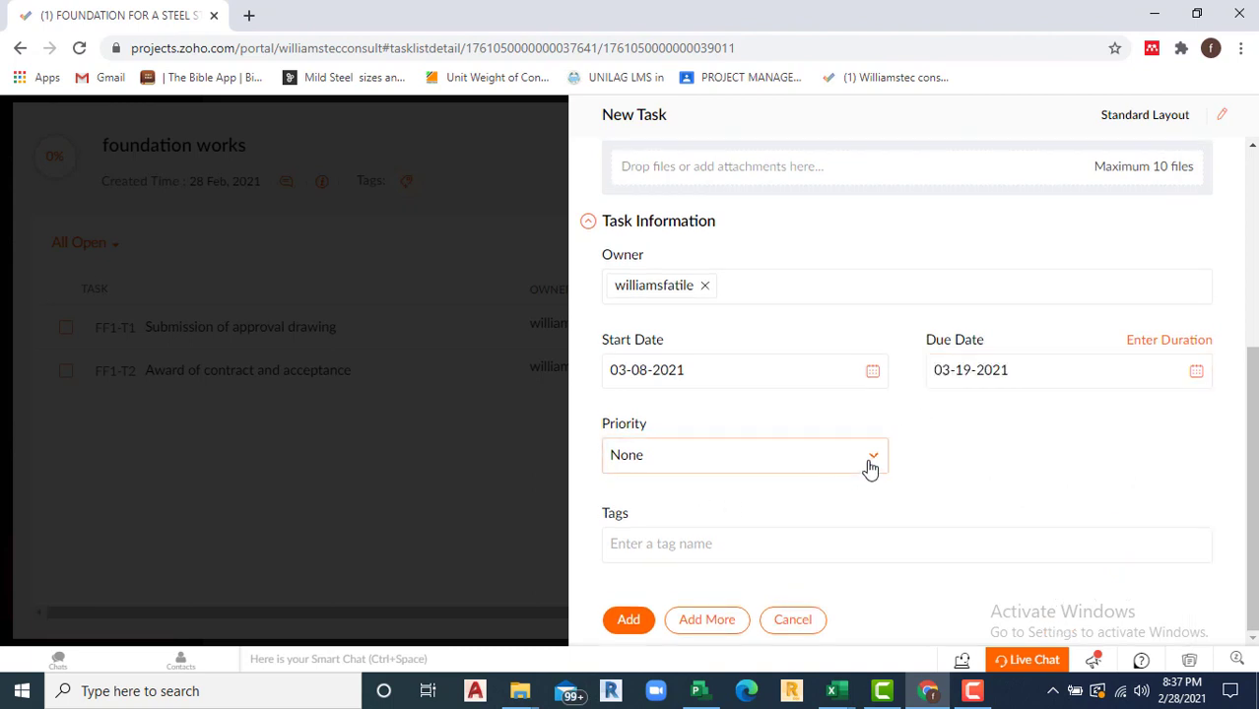
click(702, 620)
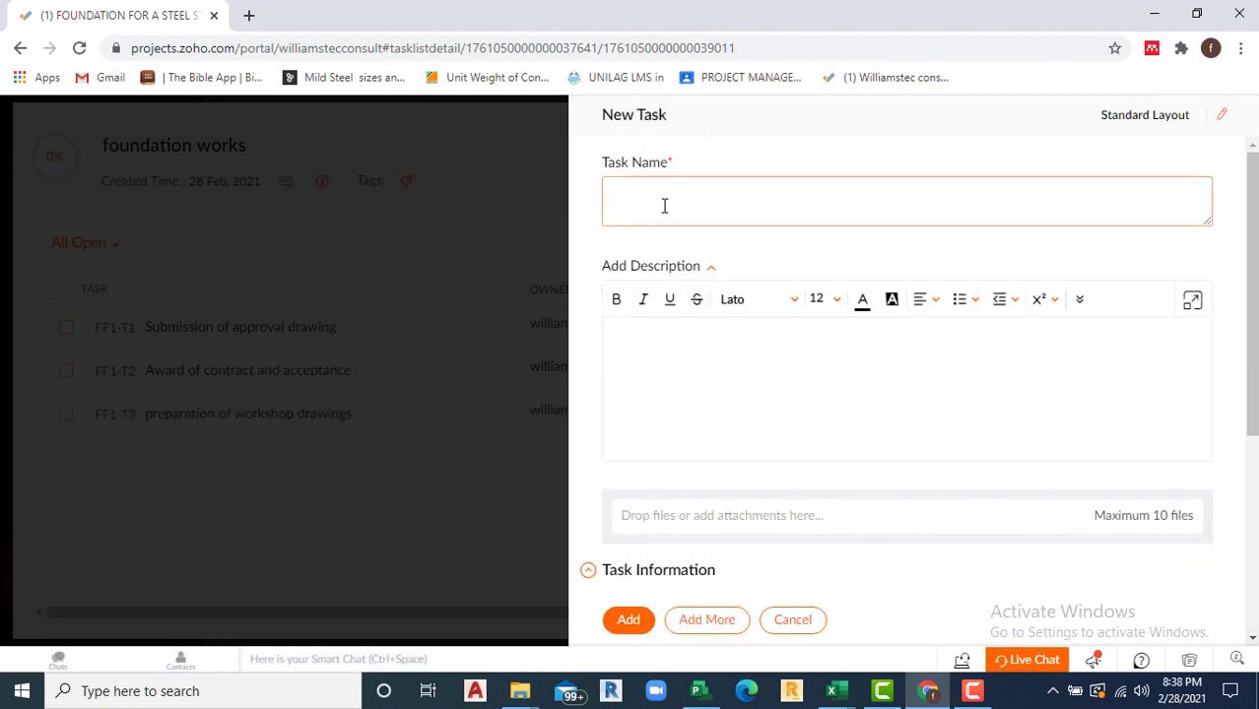
Step: Name the next task 'Approval of workshop drawing' and assign the project user as owner
text(Acc)
text(App)
text(roval of wo)
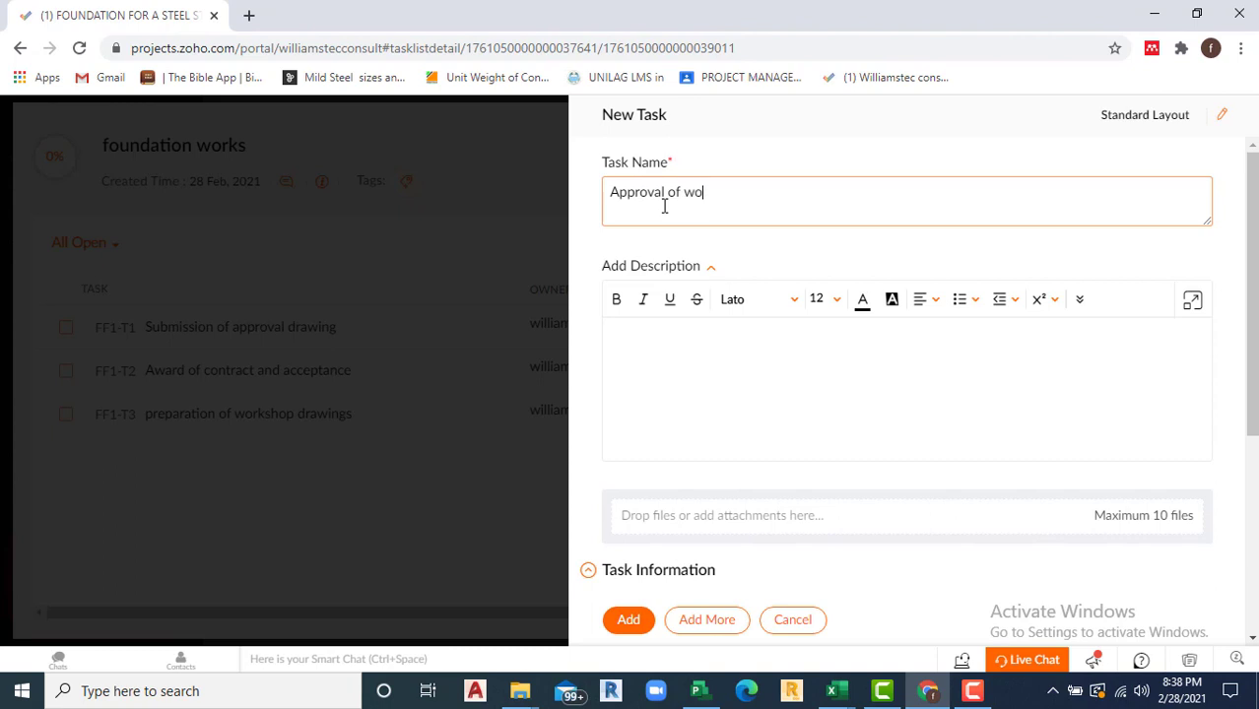
text(rkshop drawing)
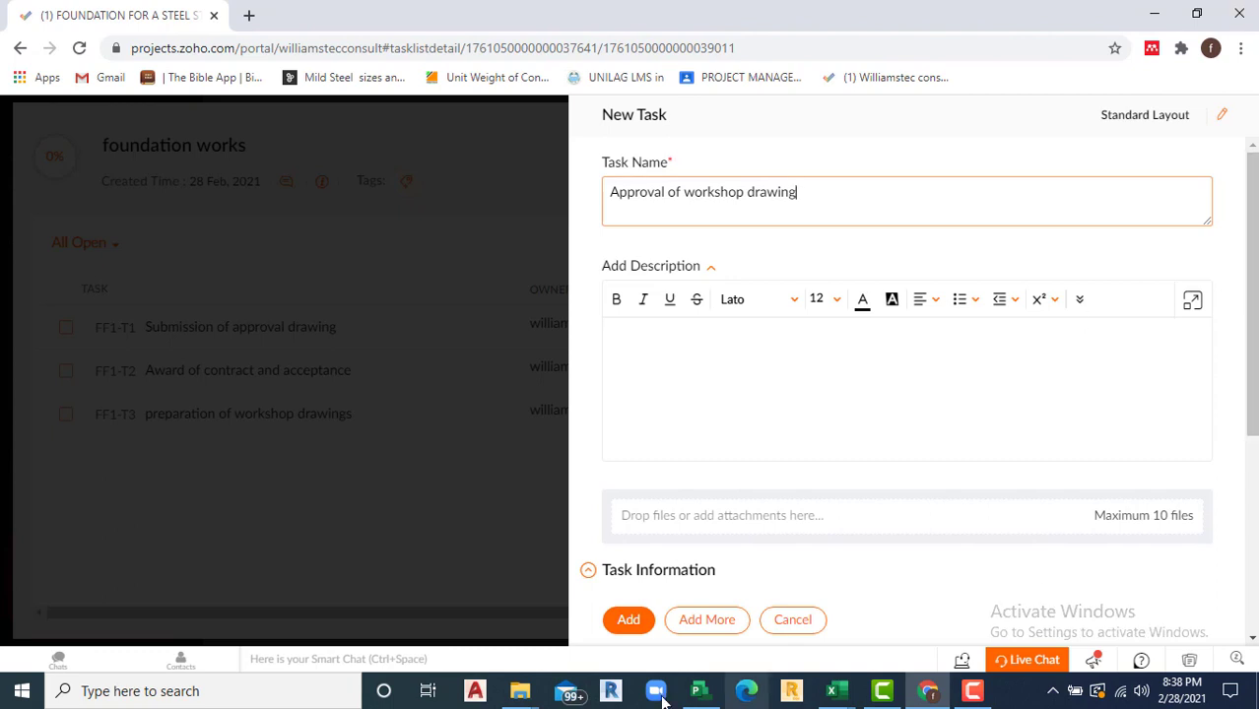
scroll(717, 492, down, 3)
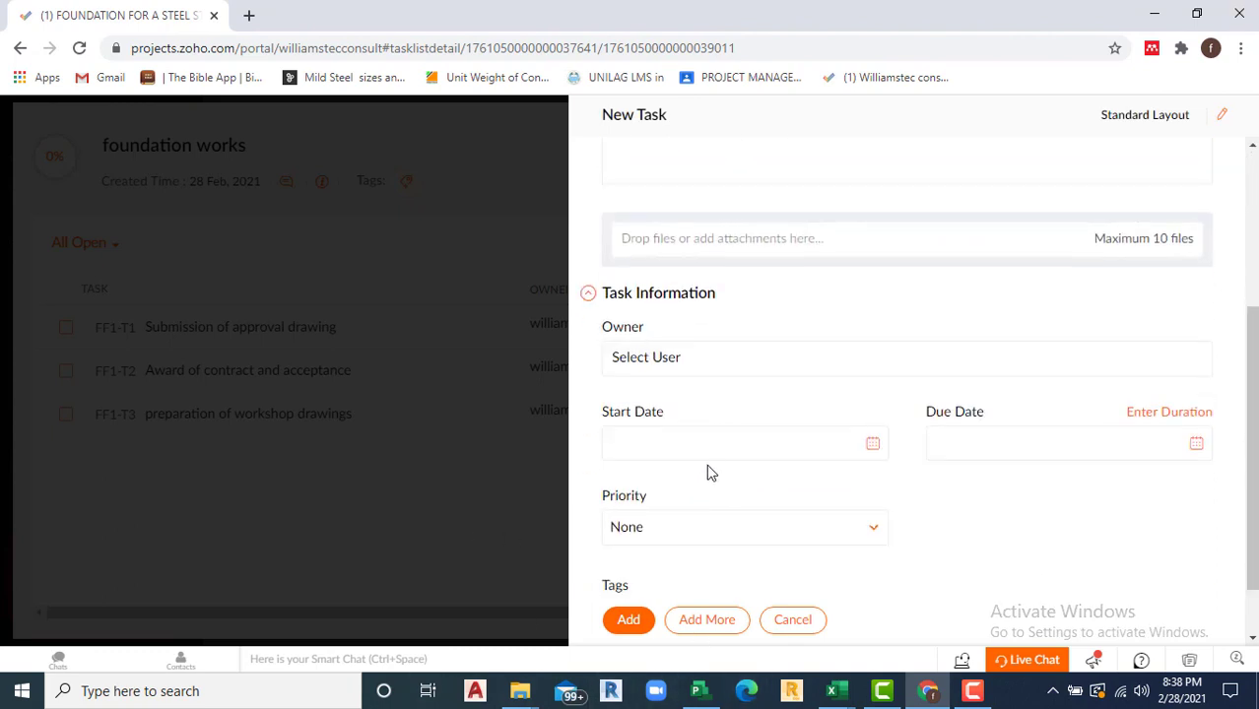
scroll(736, 303, up, 2)
scroll(736, 311, up, 2)
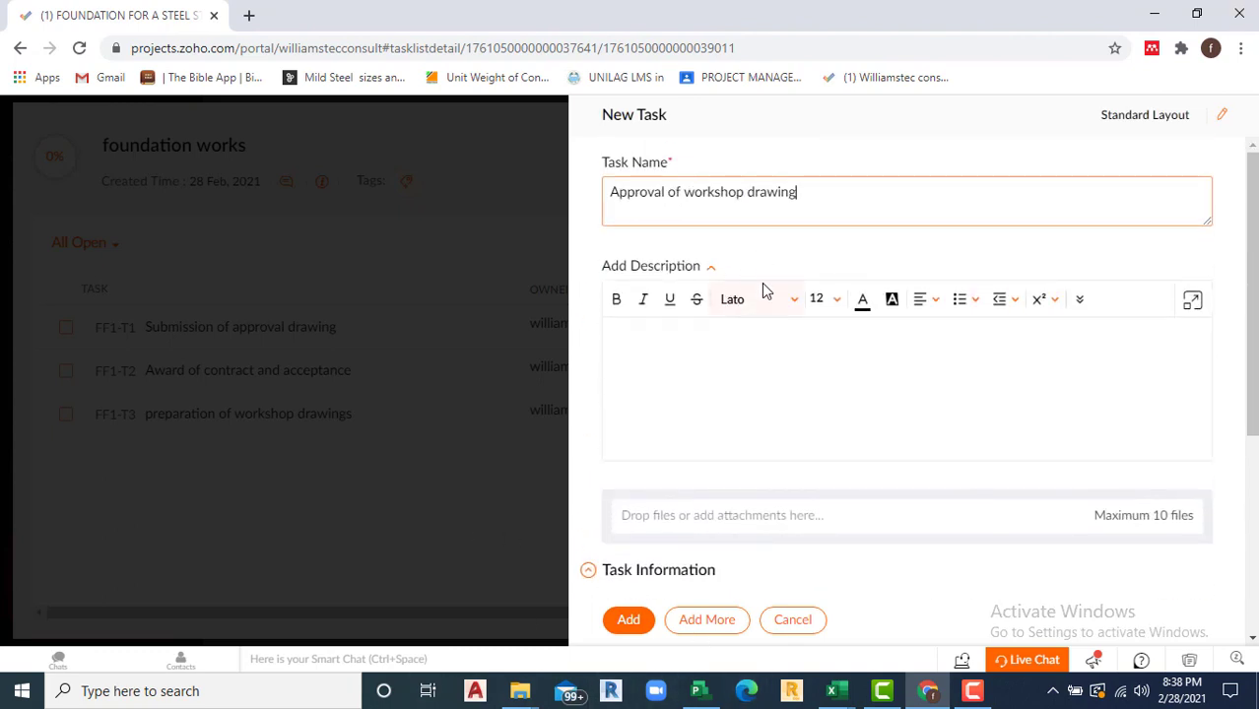
scroll(734, 410, down, 4)
scroll(734, 473, down, 1)
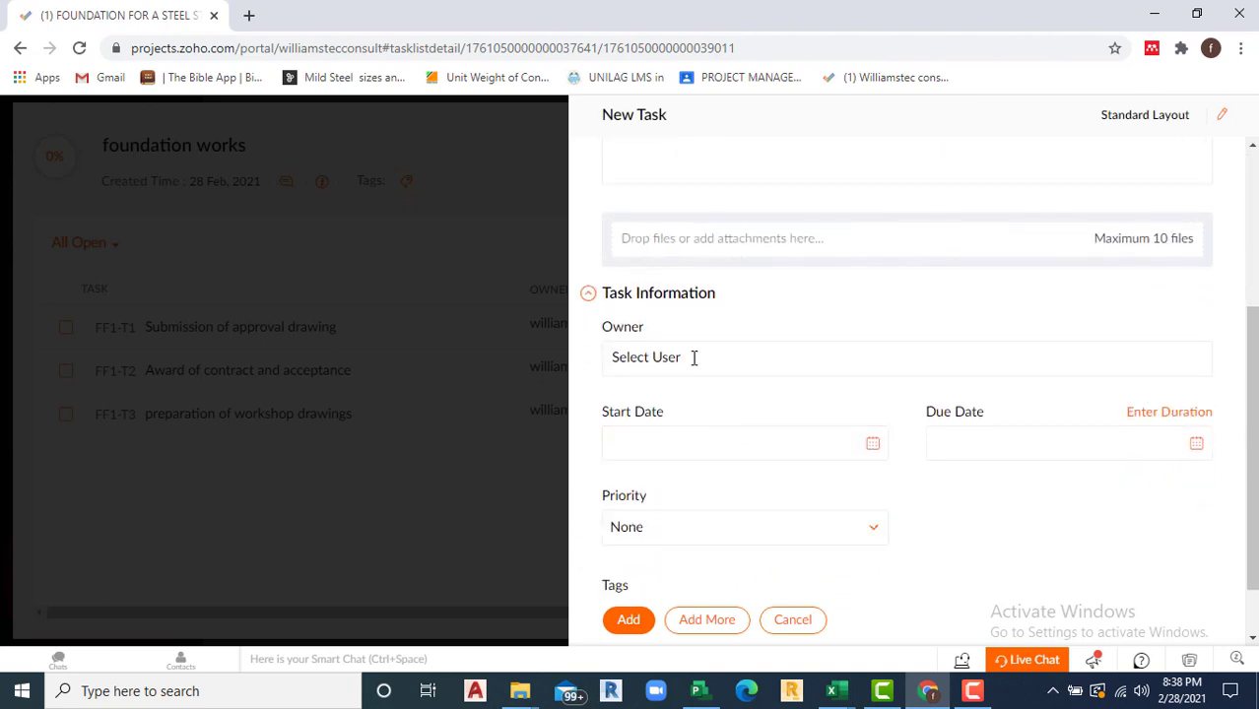
click(695, 357)
click(690, 423)
Step: Date it 03-15-2021 to 03-19-2021, add it, and open FF1-T4's details
click(872, 443)
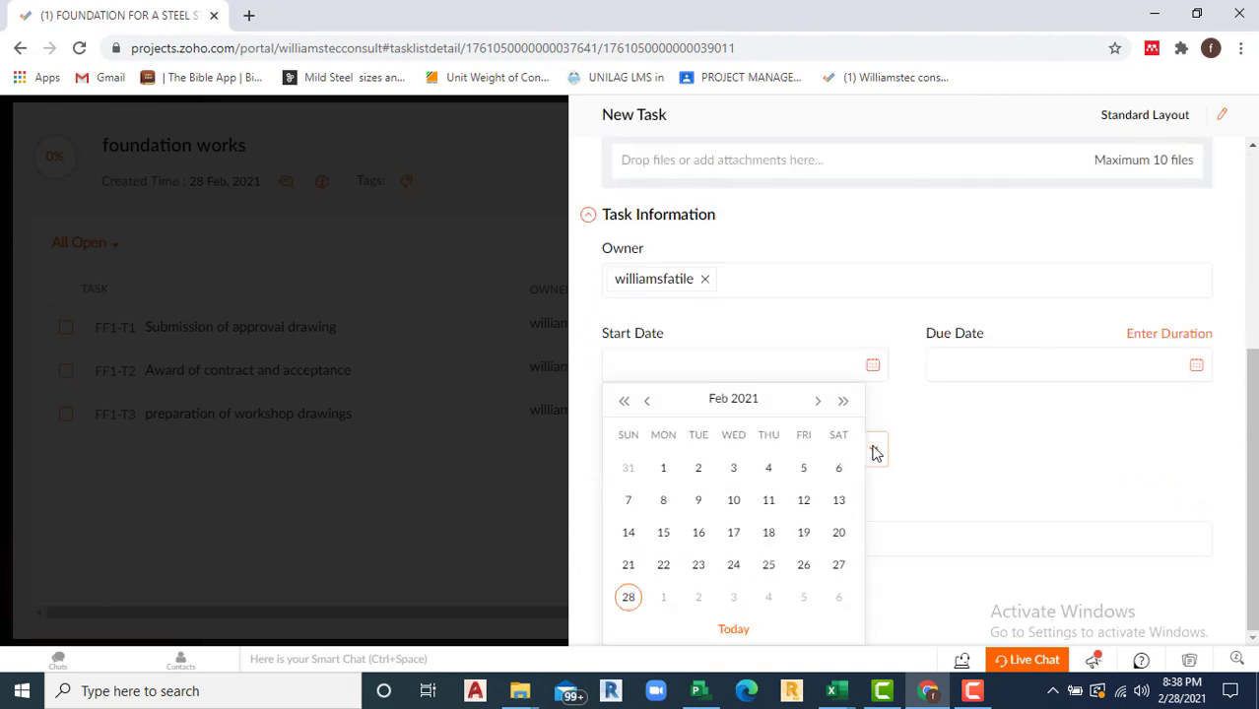
click(818, 401)
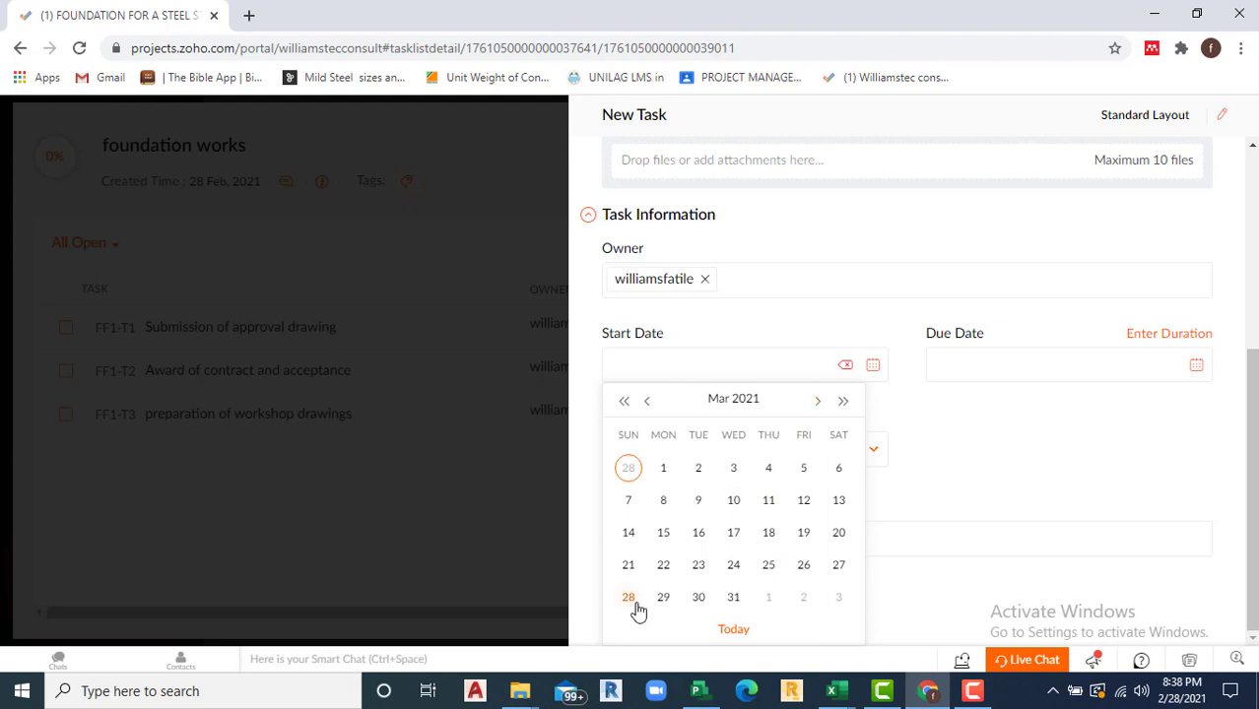
click(665, 533)
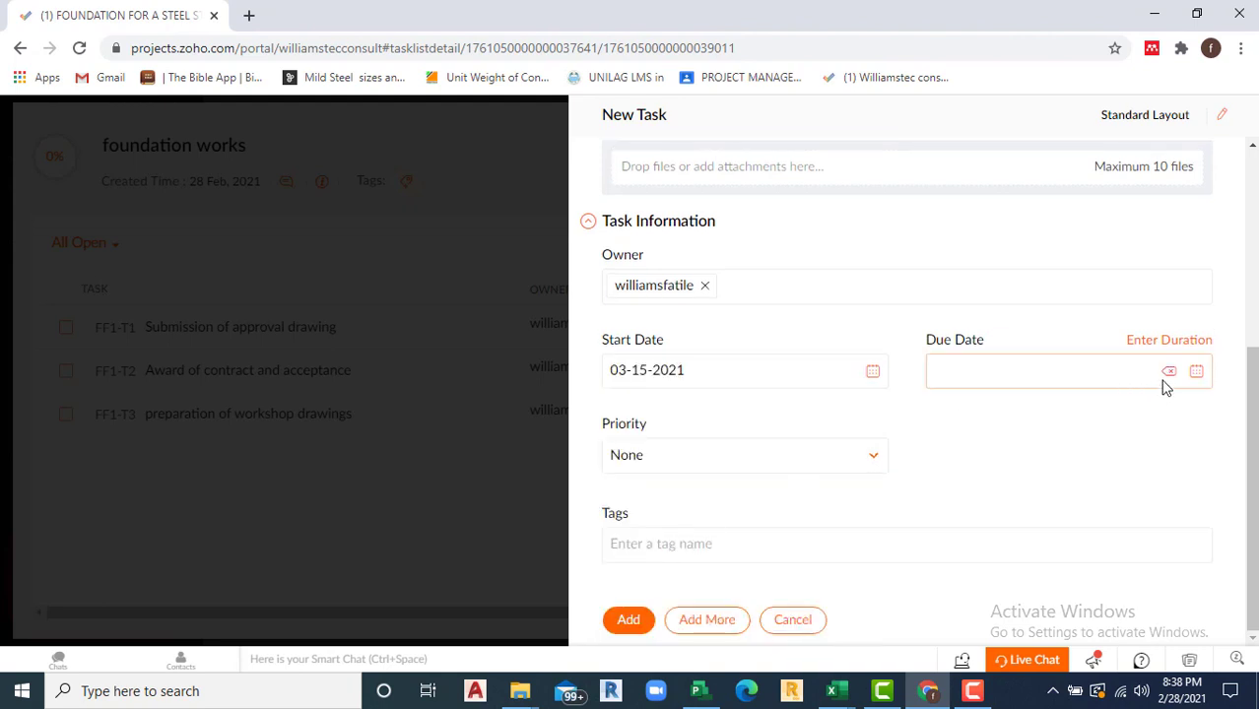
click(1003, 372)
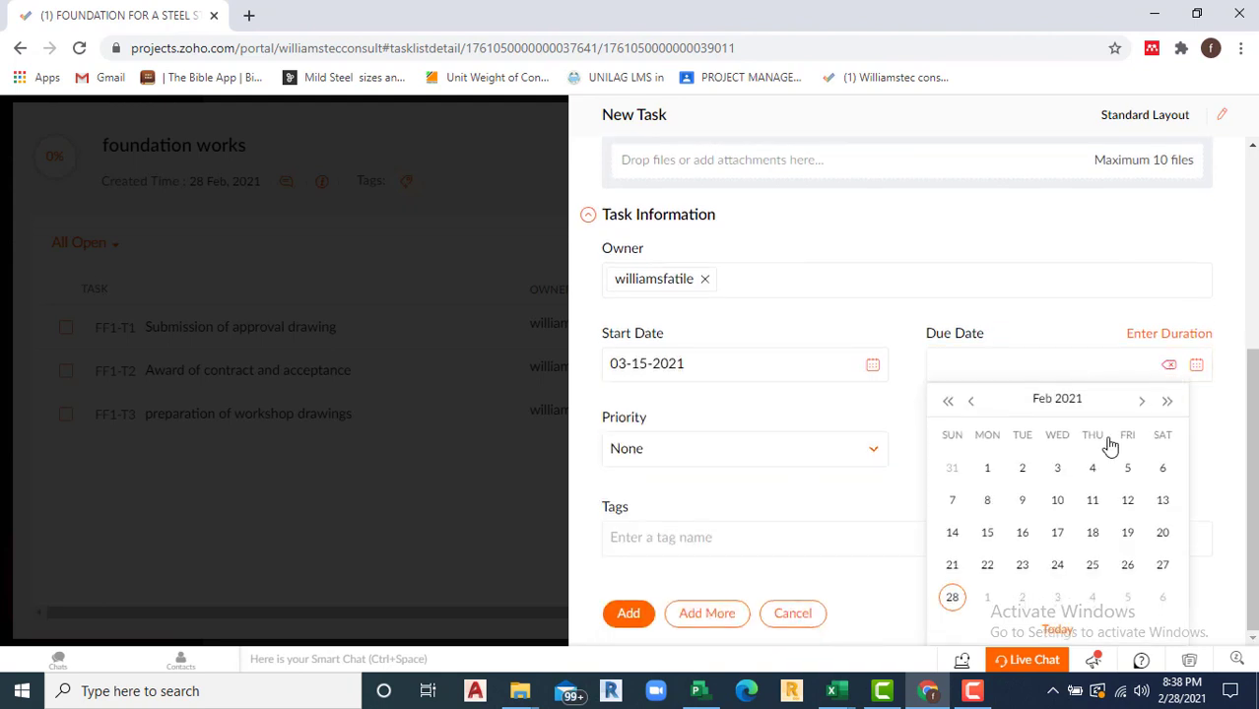
click(1141, 403)
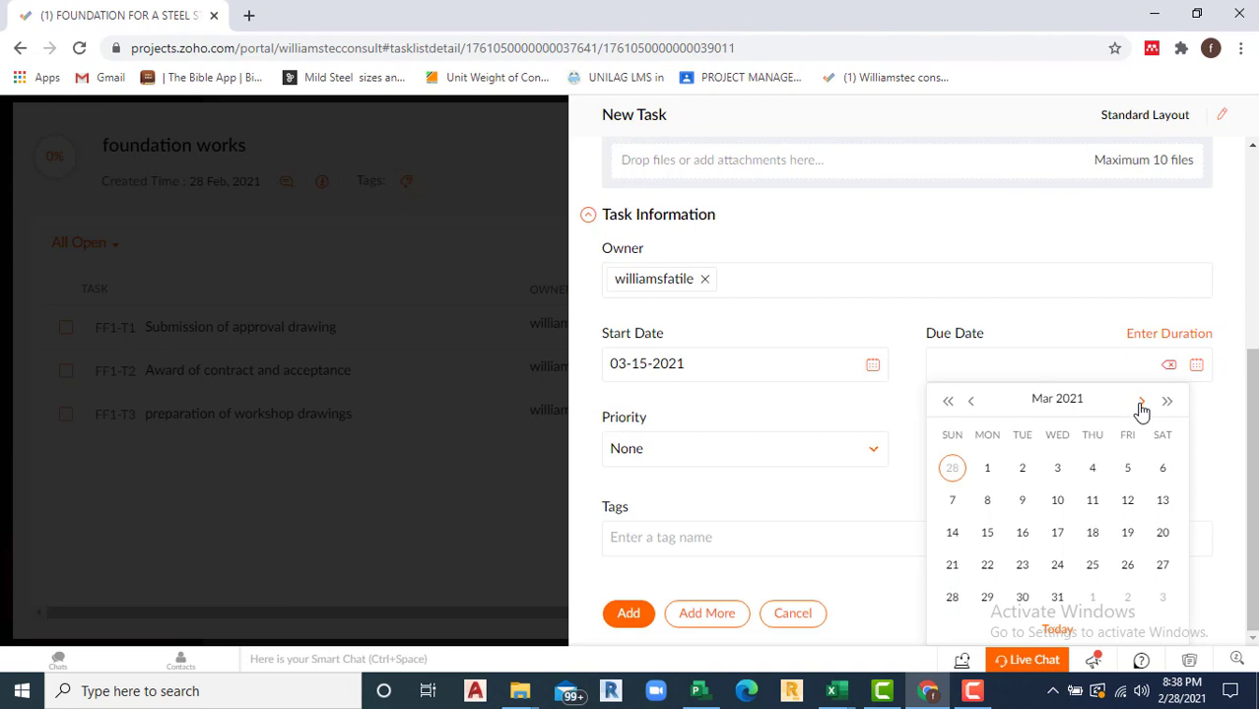
click(1128, 533)
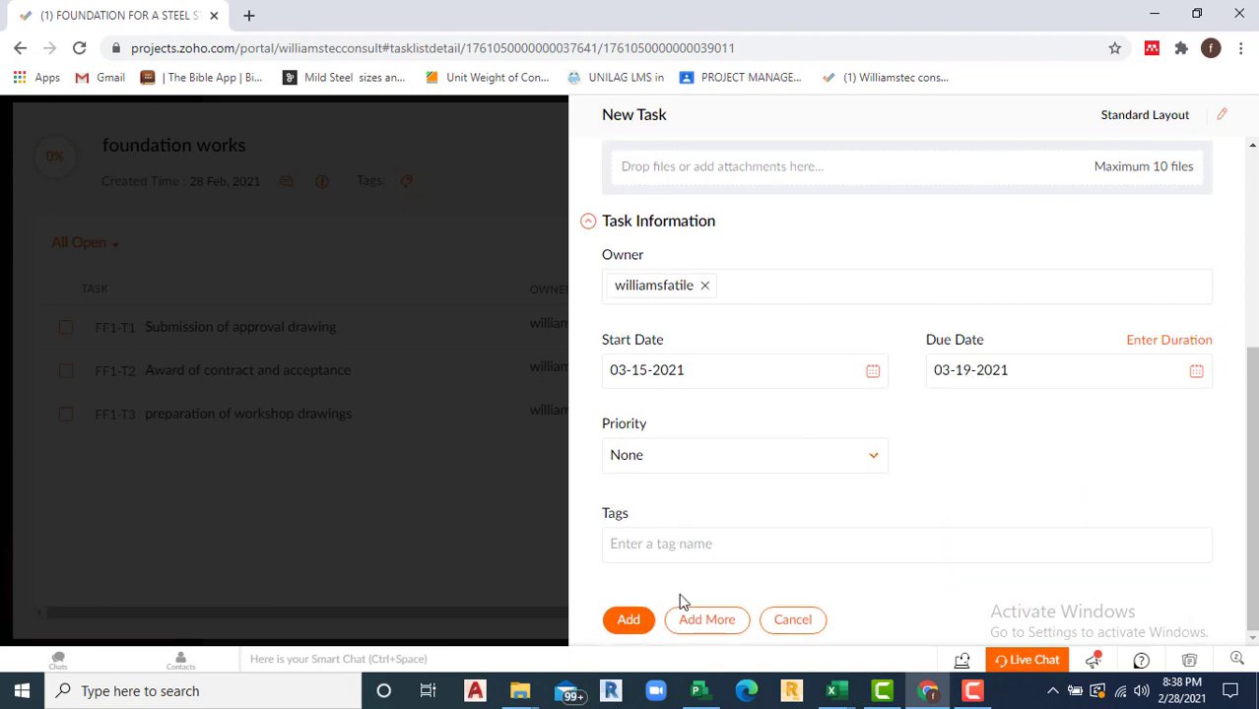
click(629, 621)
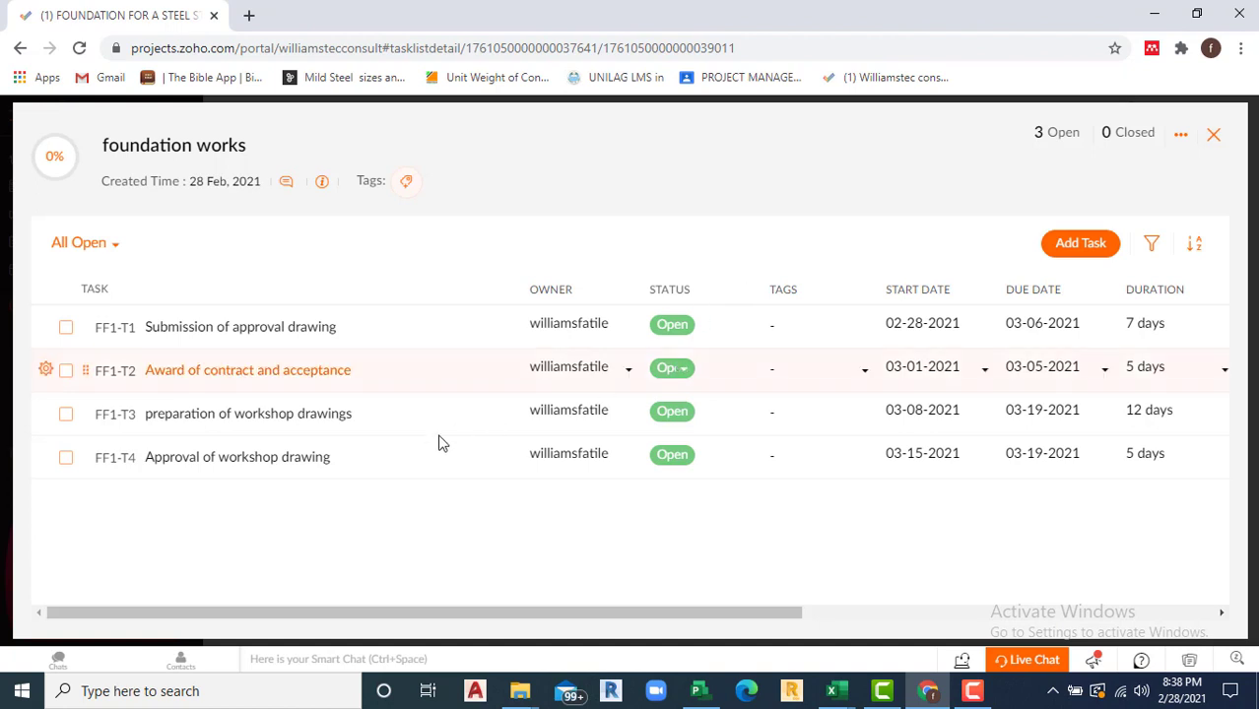
click(439, 443)
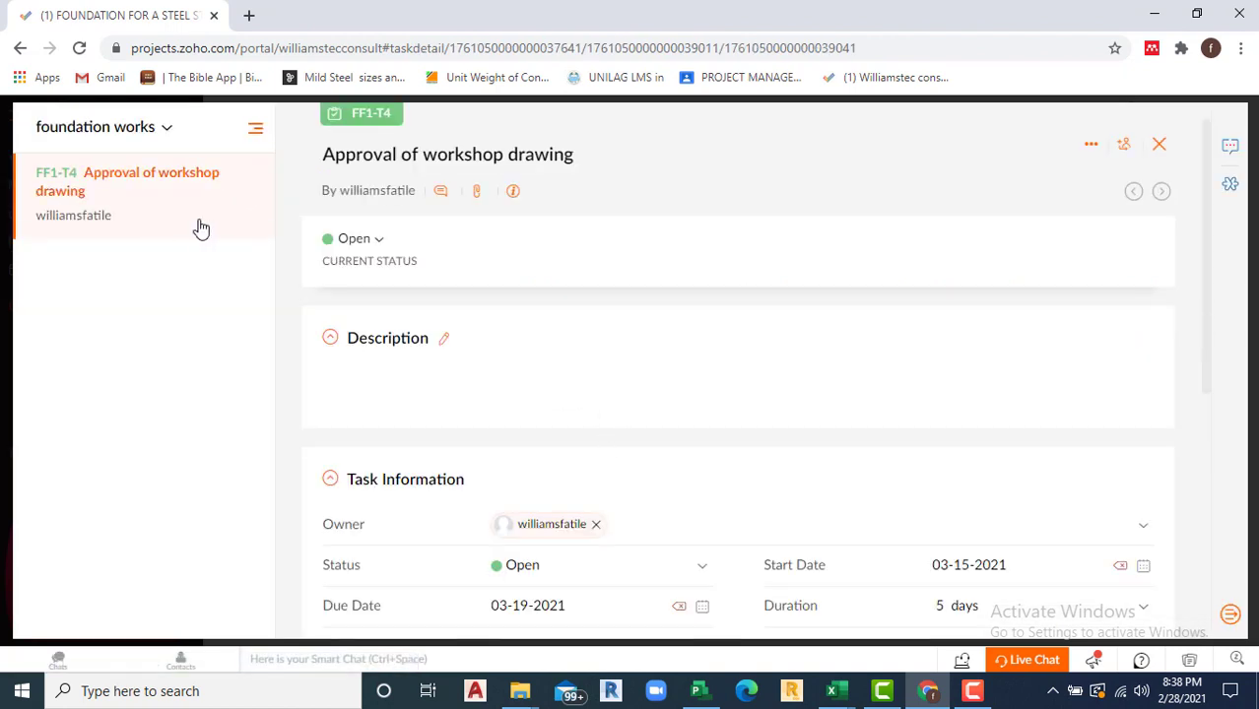
Step: Move FF1-T4's start date to 03-22-2021
click(1163, 149)
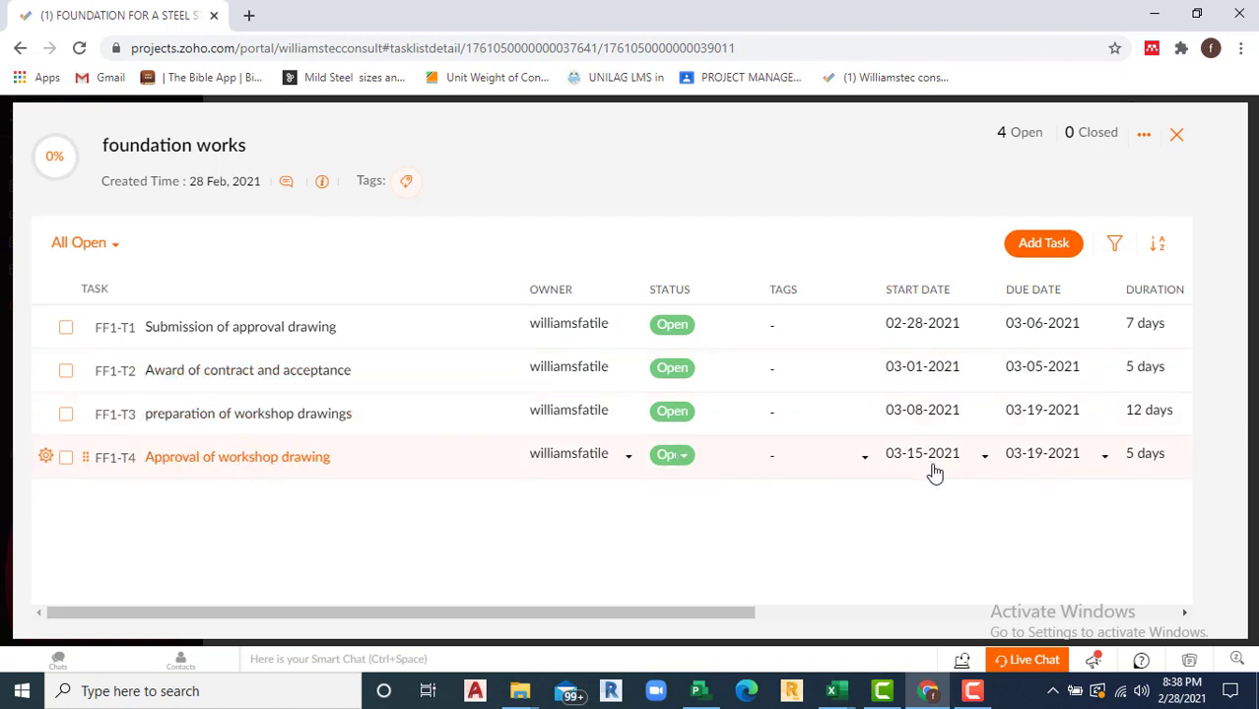
click(985, 459)
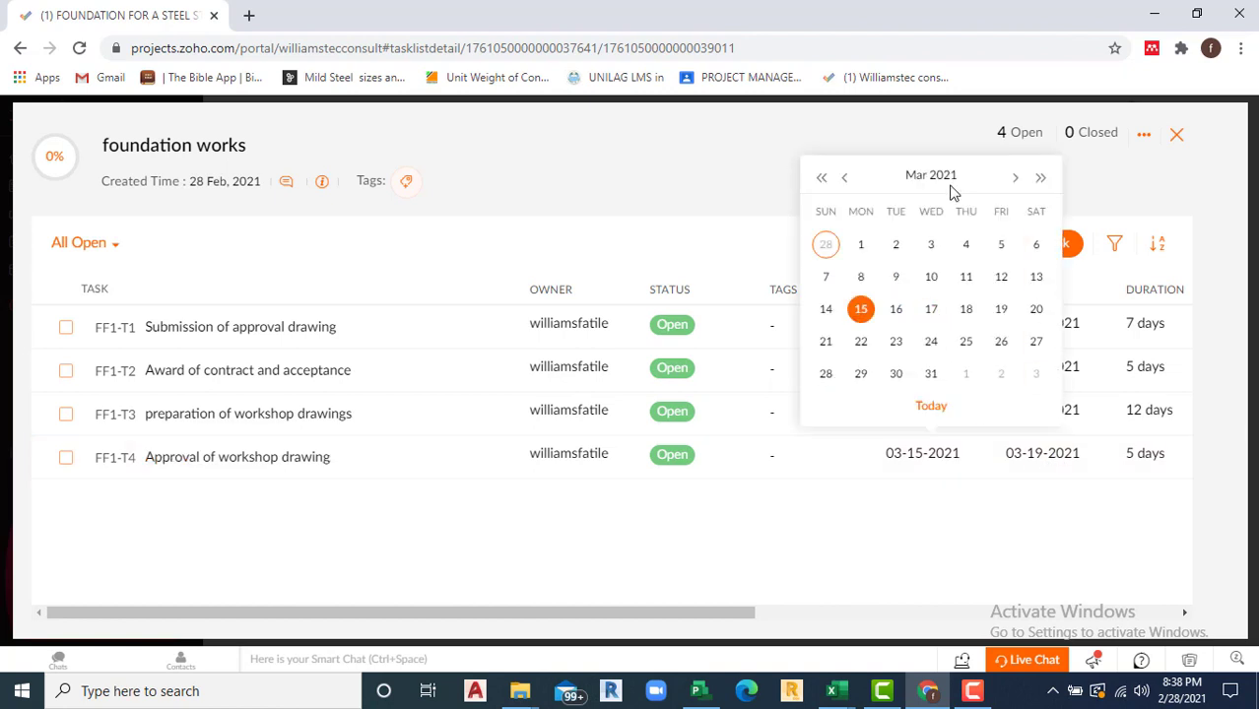
click(860, 342)
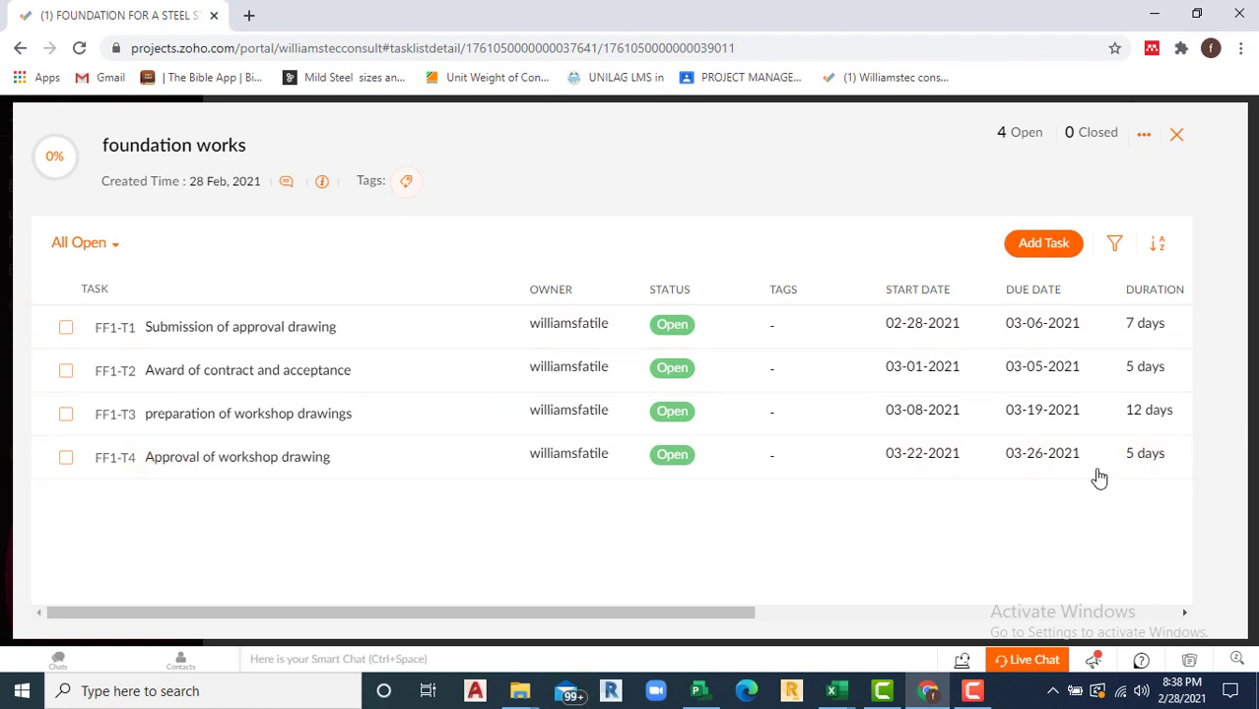
Step: Change FF1-T4's duration to 3 days, due 03-24-2021
click(1139, 458)
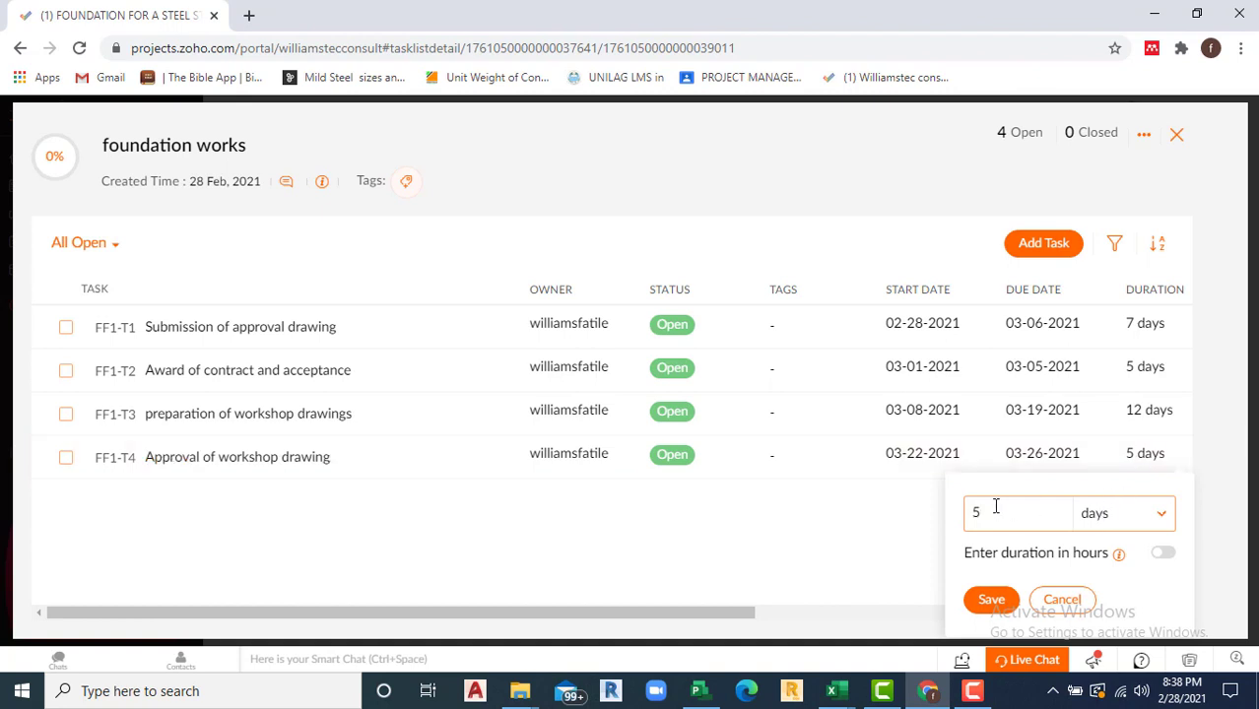
drag(985, 513, 965, 517)
text(3)
click(992, 600)
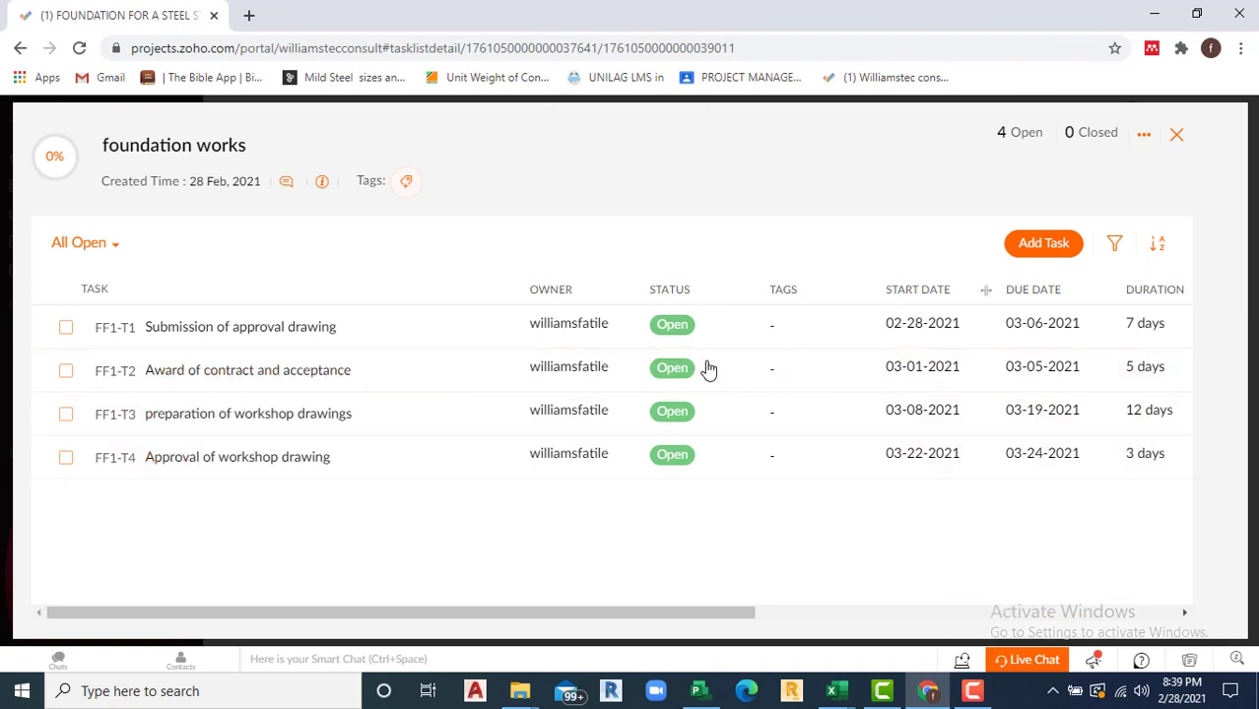
Step: Close the task list and show the FOUNDATION FOR A STEEL STRUCTURE project's milestones
click(1178, 137)
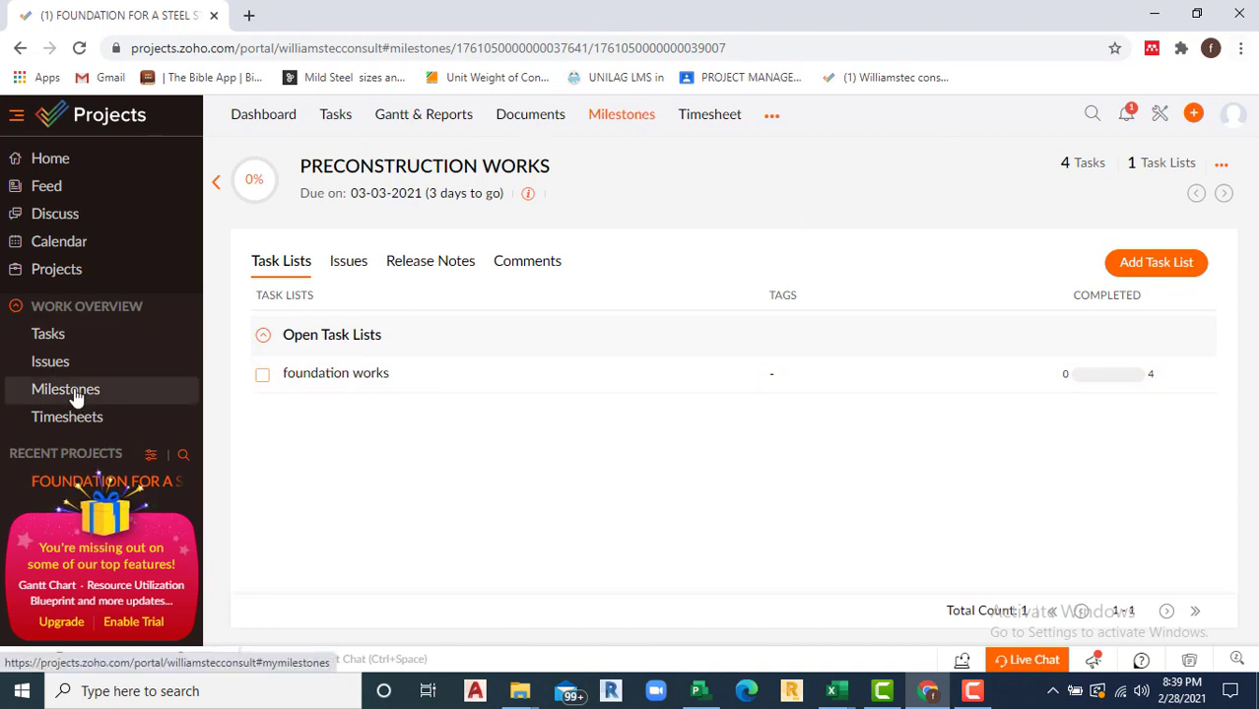
click(65, 271)
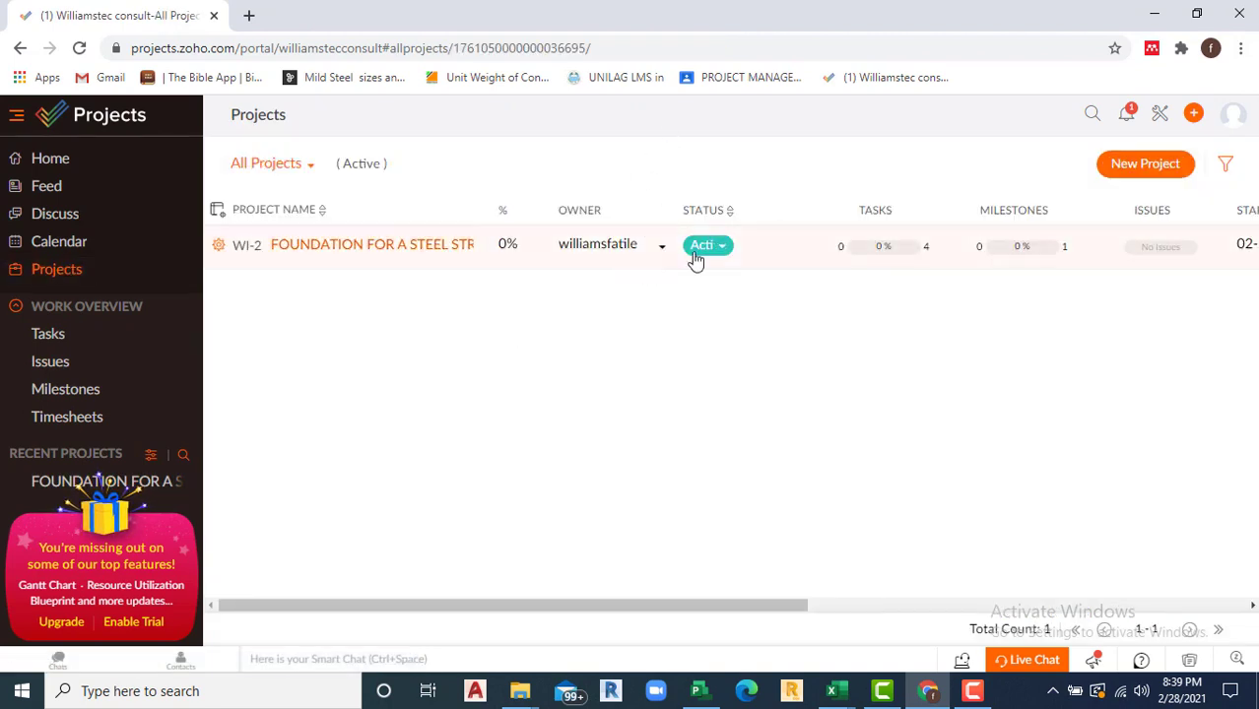
click(389, 247)
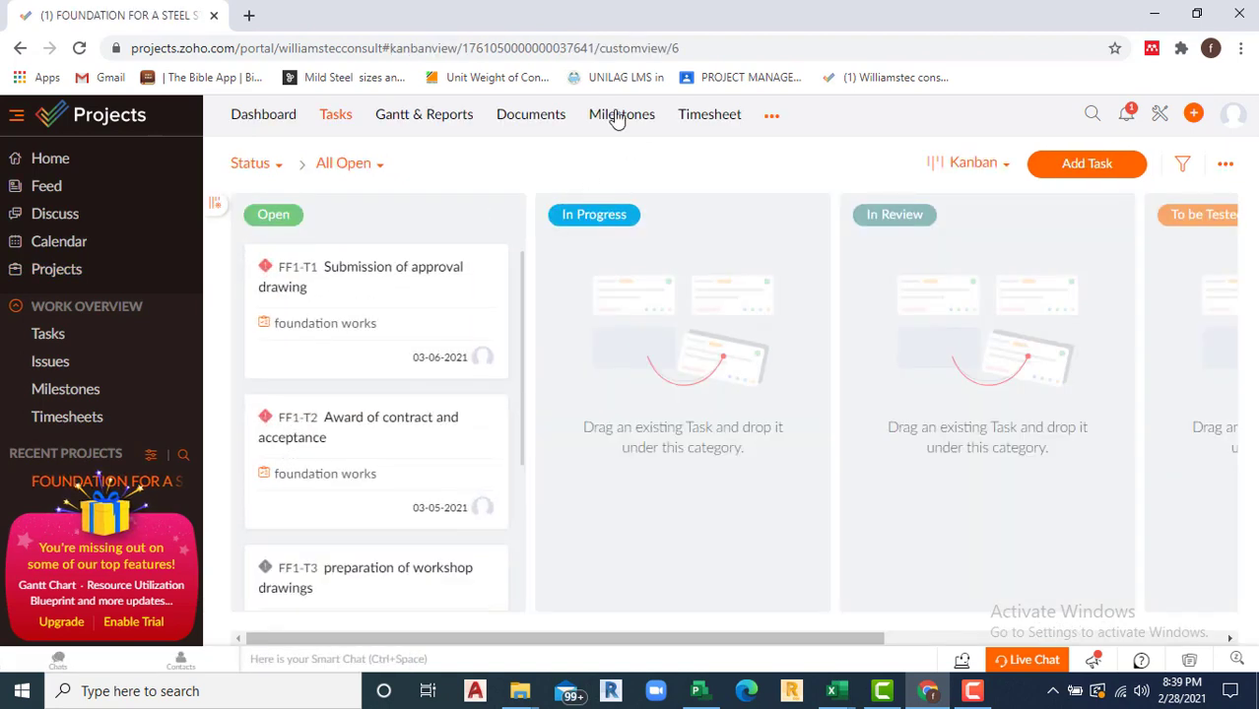
click(618, 116)
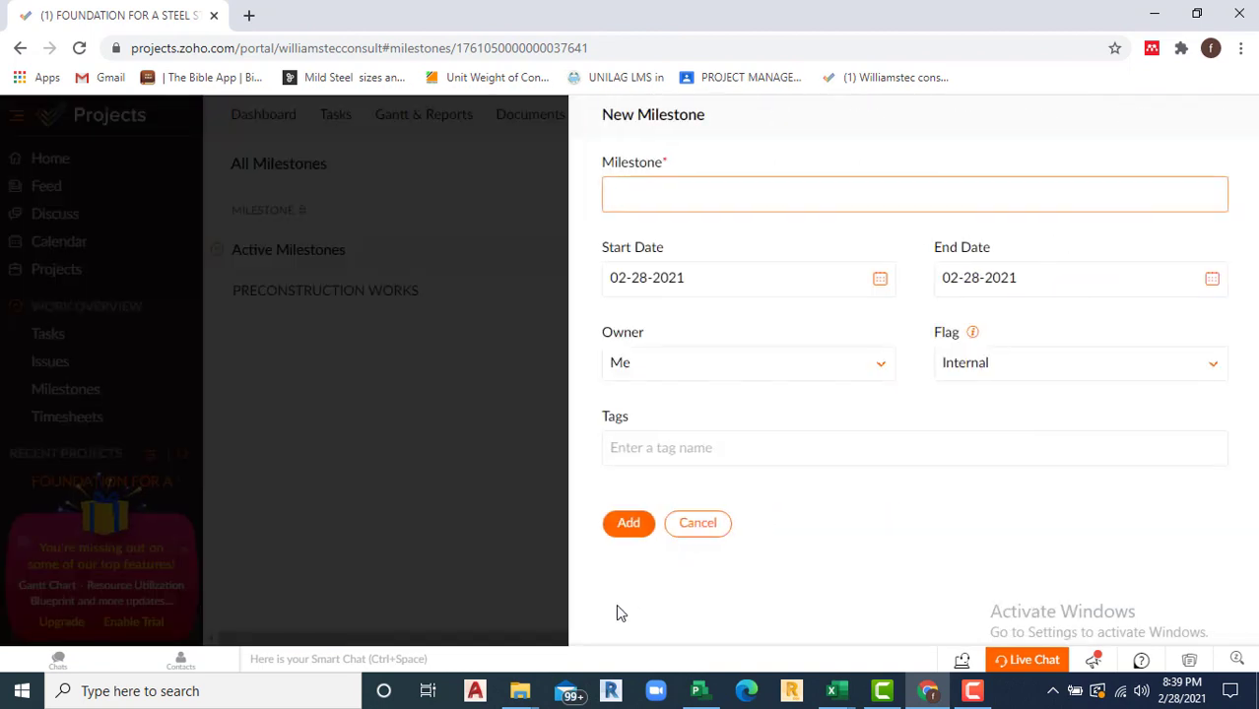
Step: Name the new milestone STEEL WORKS with start date 04-01-2021
click(685, 195)
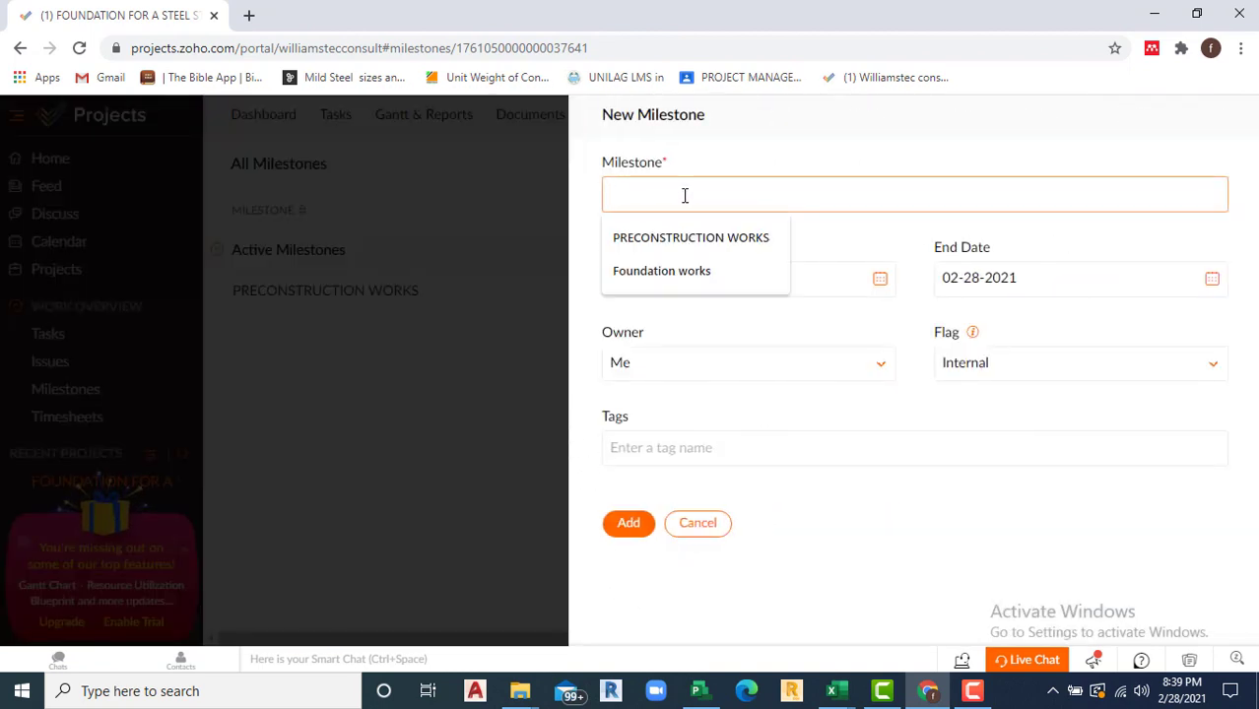
click(685, 195)
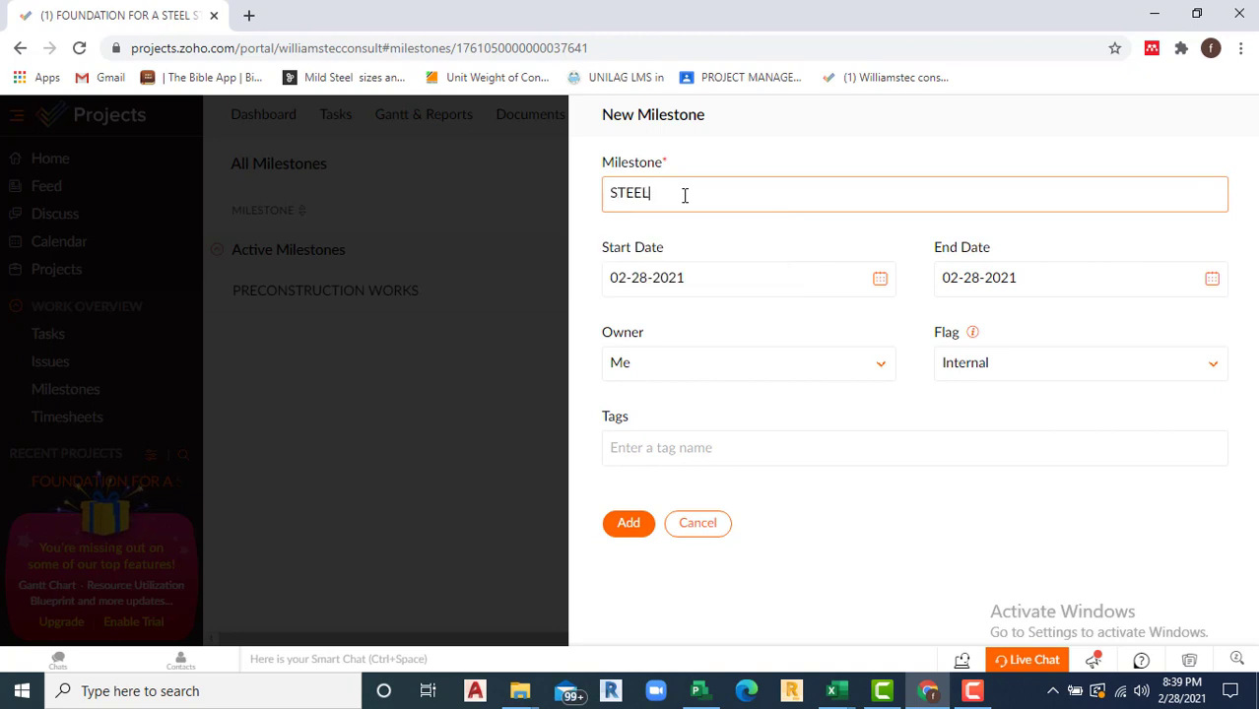
text(STEEL)
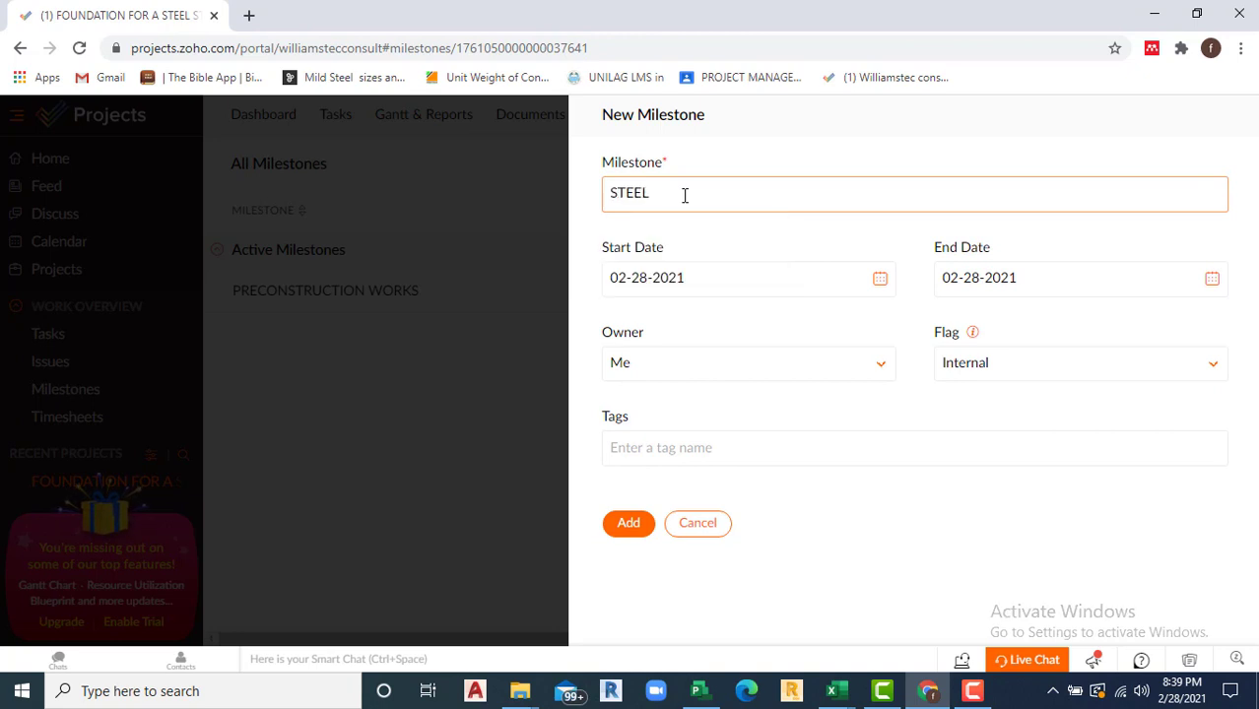
text( WORKS)
click(881, 286)
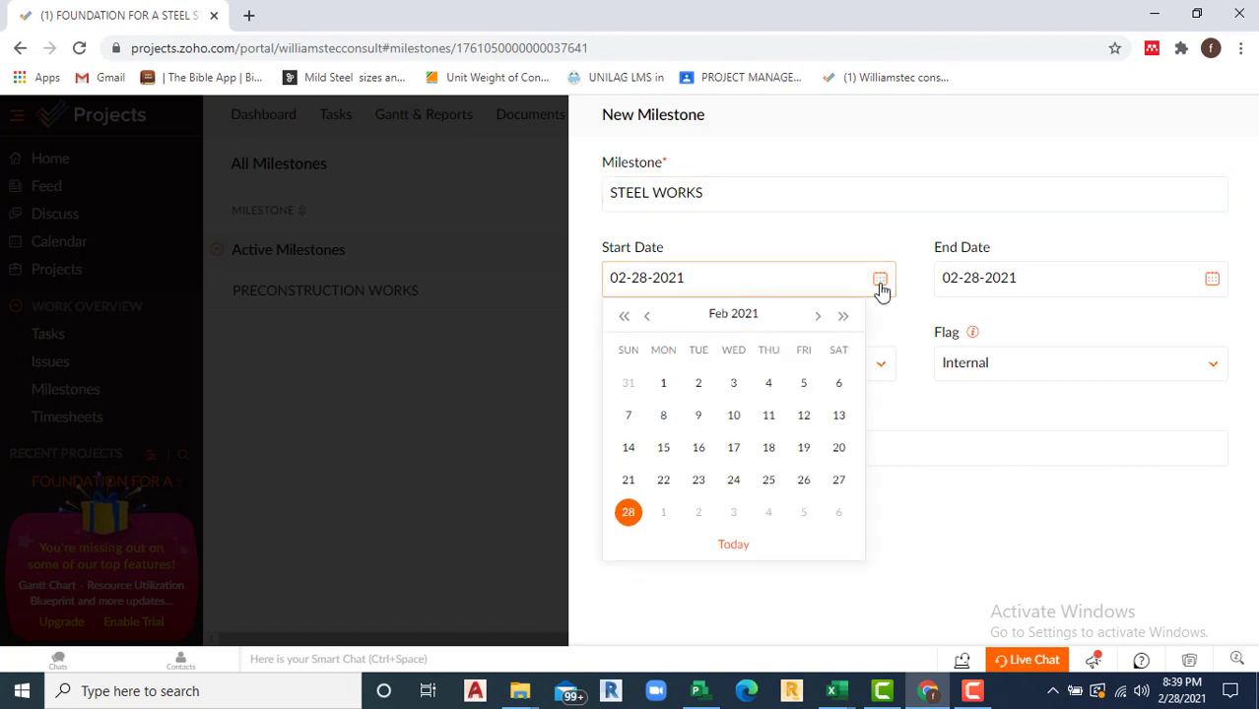
click(820, 319)
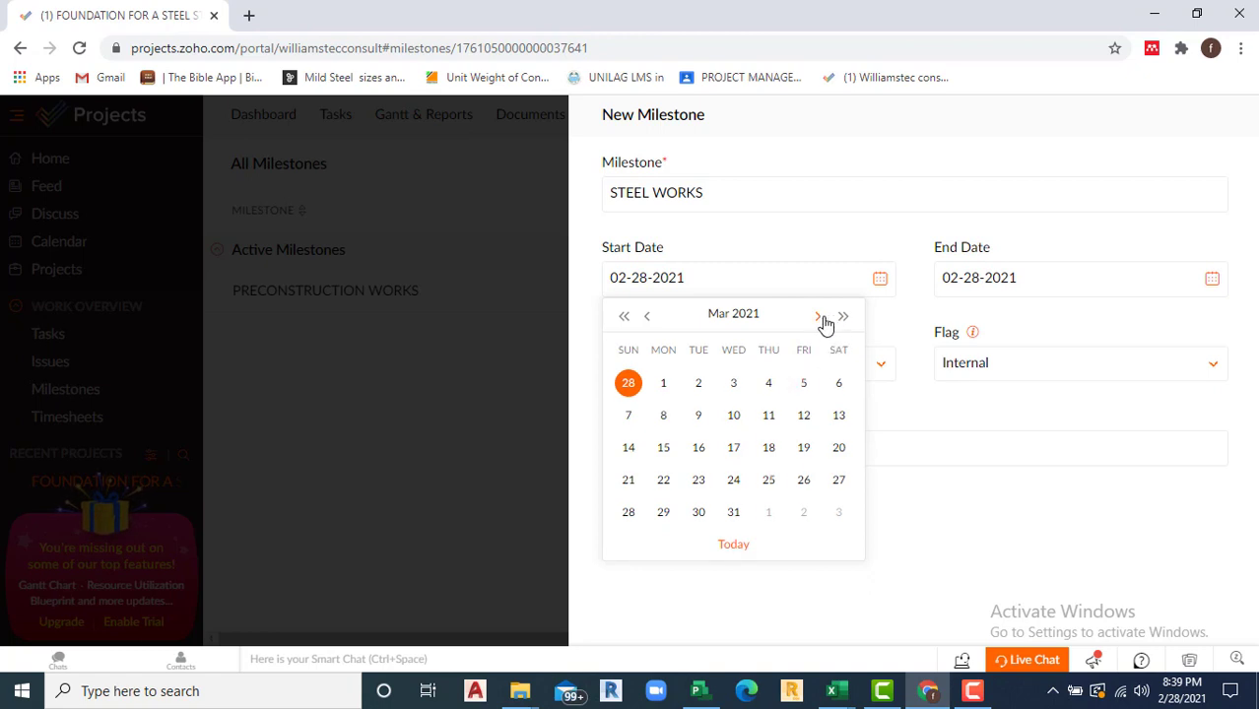
click(821, 317)
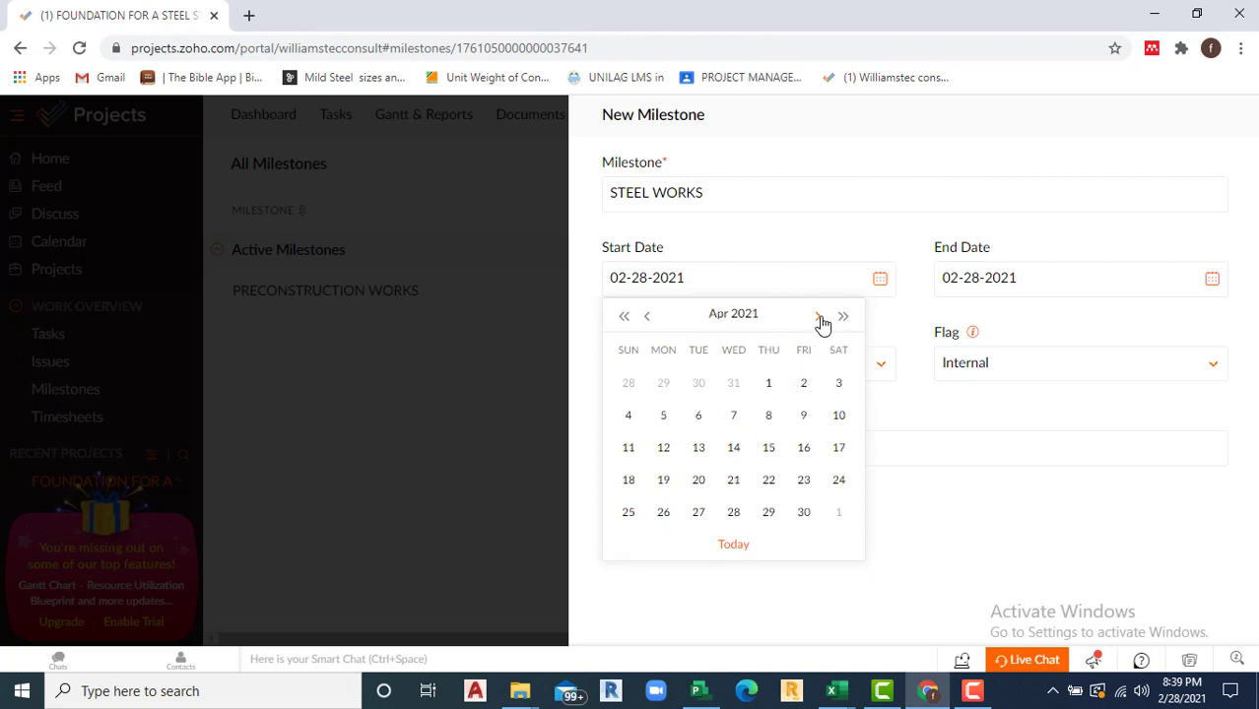
click(768, 386)
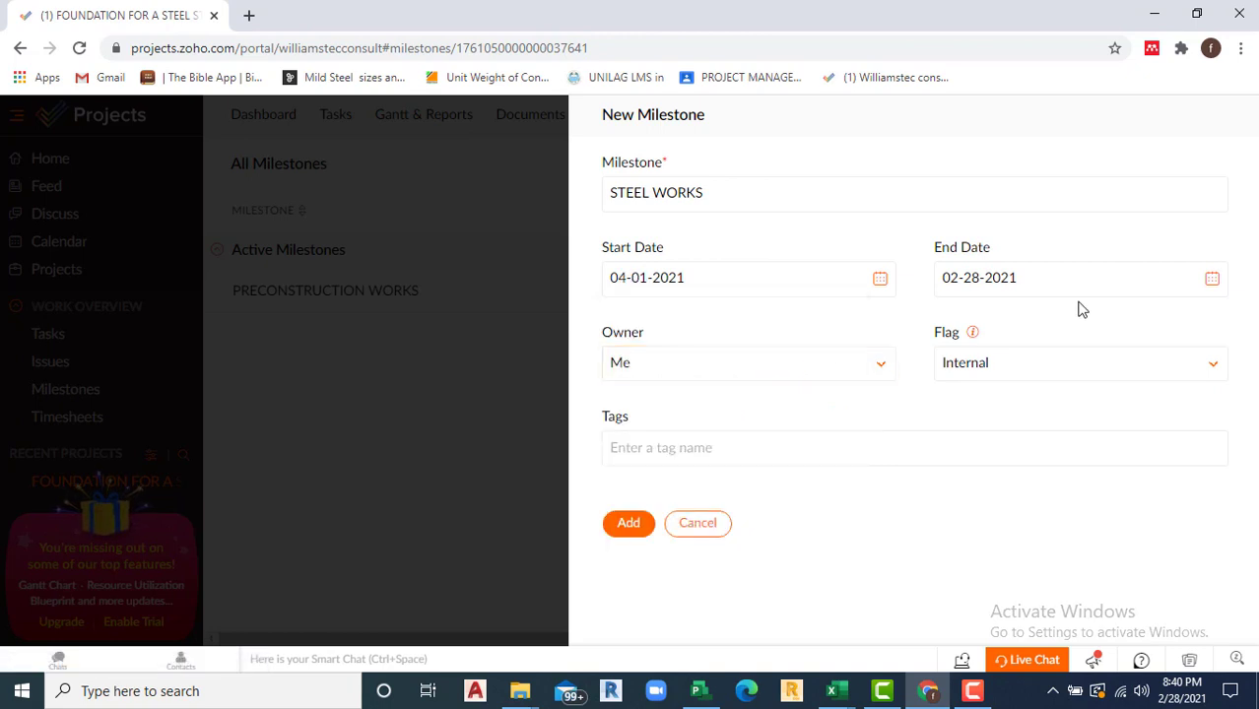
Step: Give it end date 05-31-2021, keep owner Me, and create it
click(1213, 282)
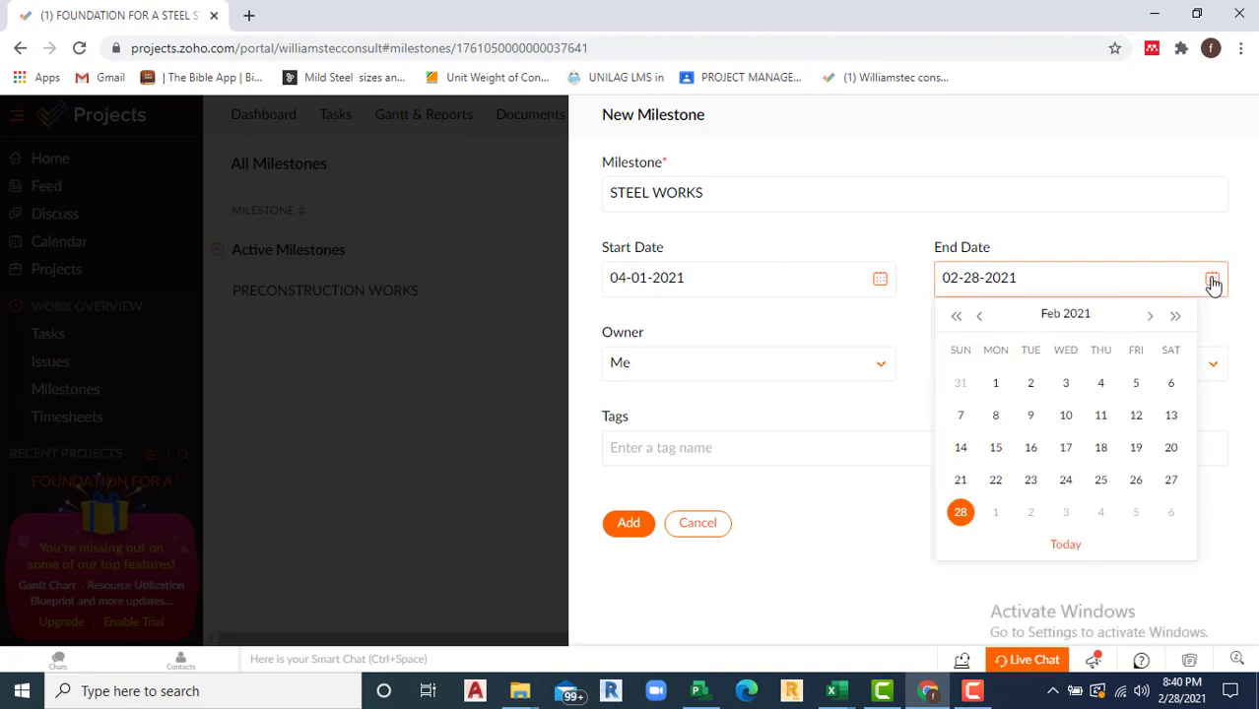
click(1148, 318)
click(1148, 317)
click(1148, 317)
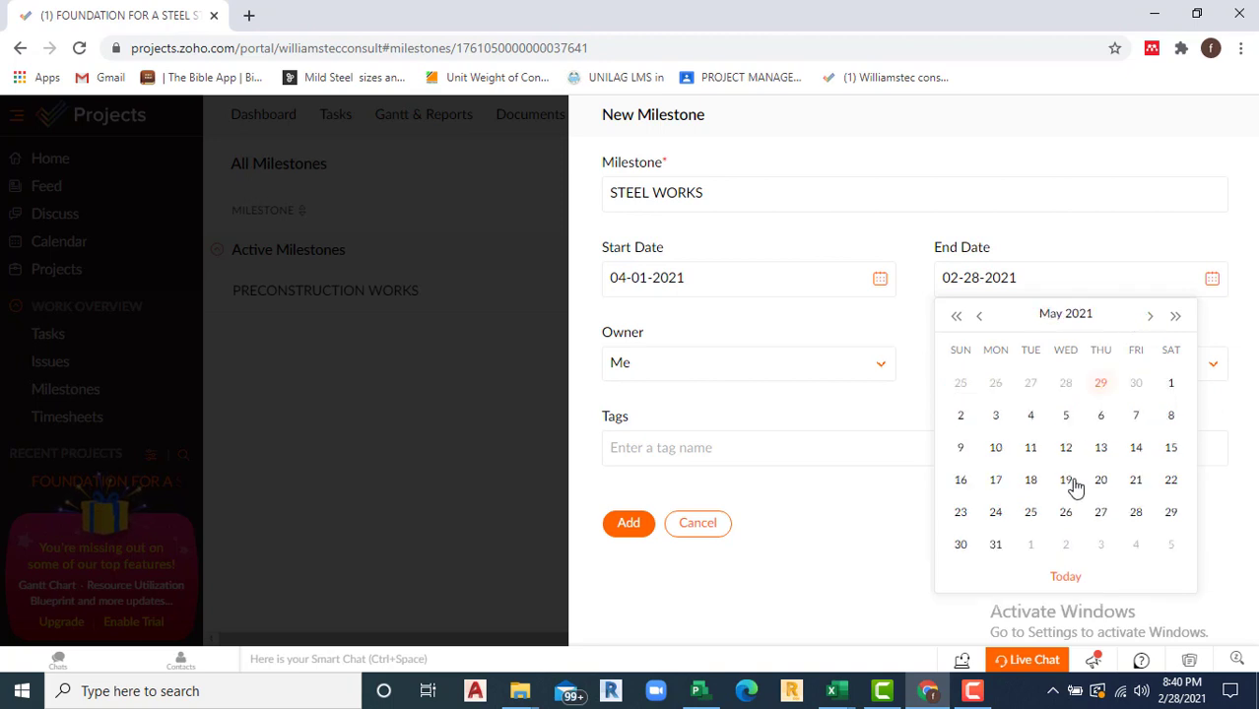
click(997, 547)
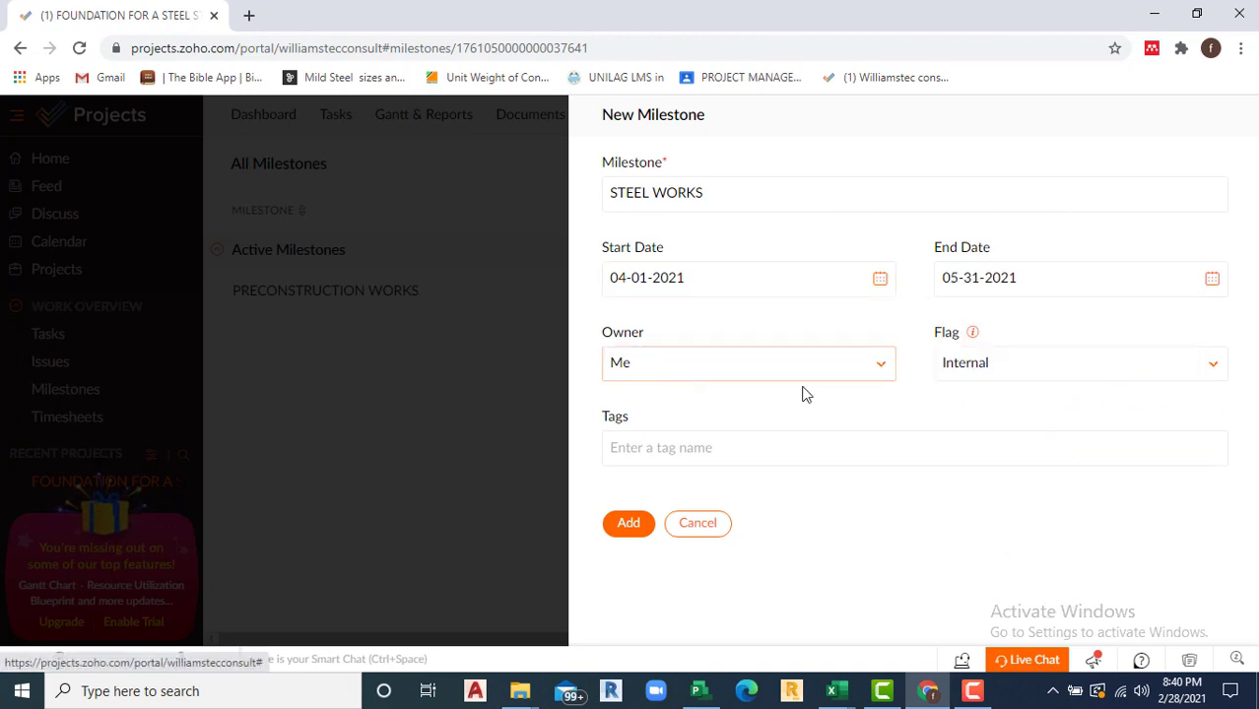
click(881, 369)
click(669, 471)
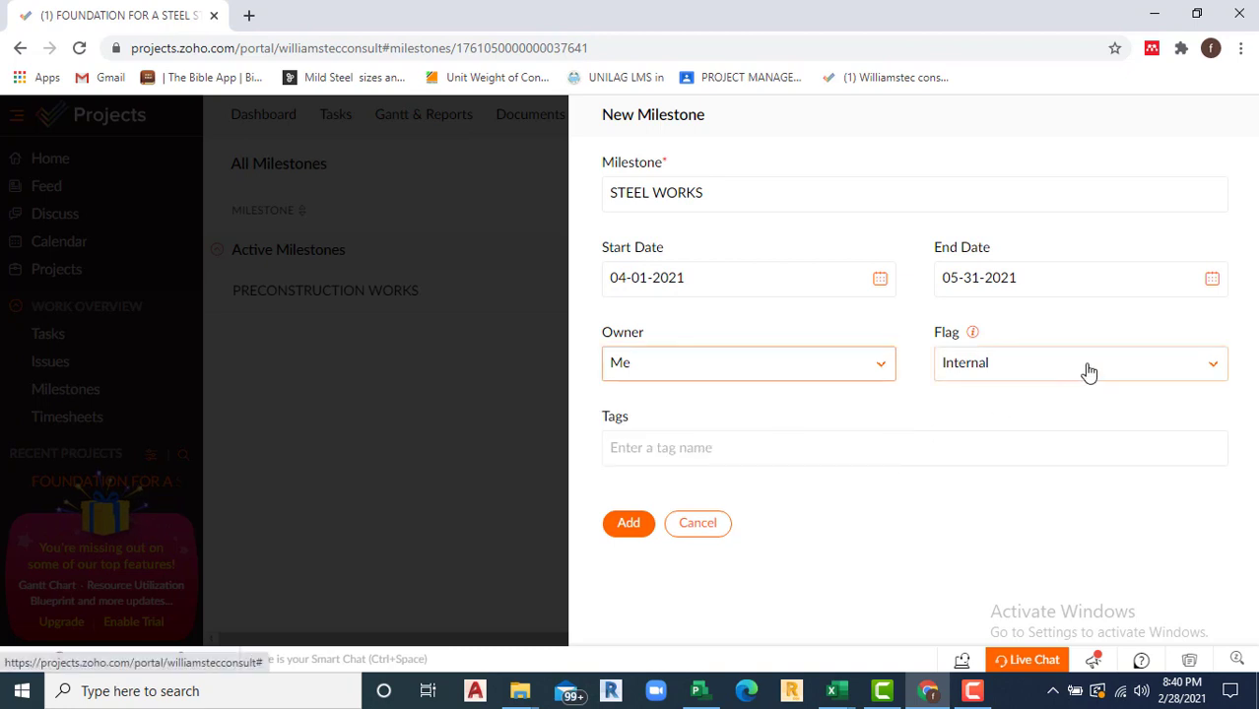
click(627, 526)
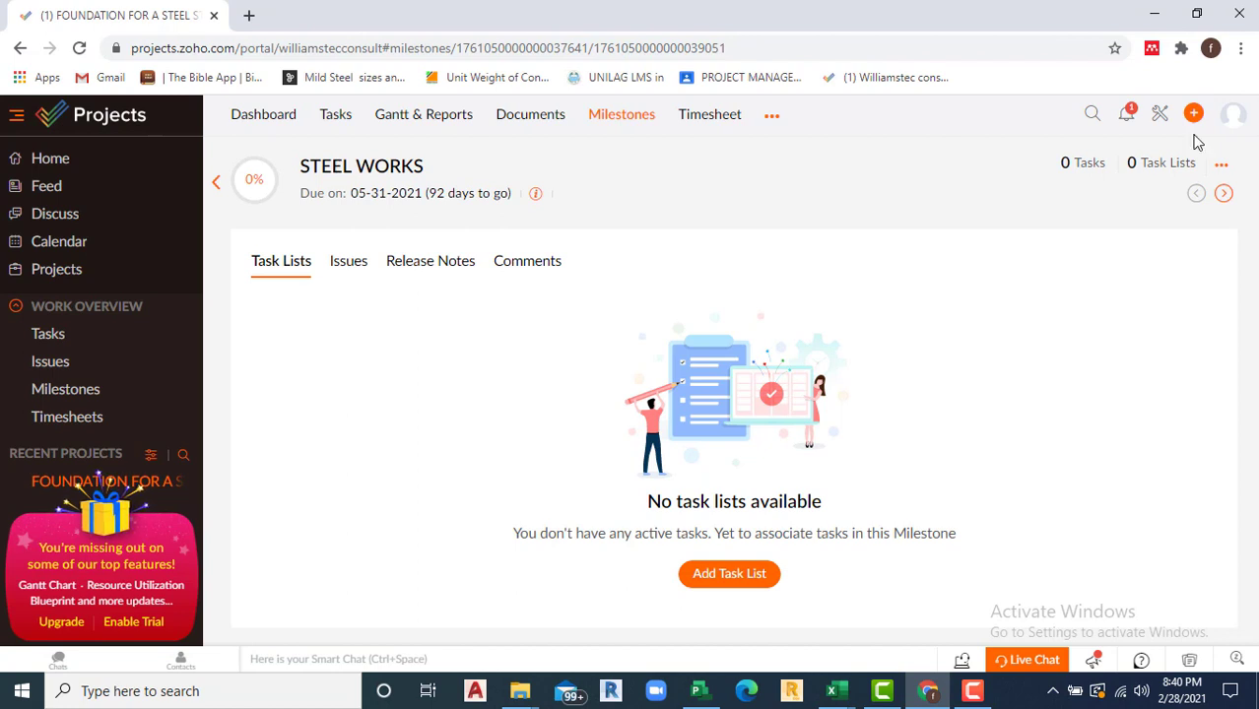
Step: Add task list 'steel fabrication and erection' to STEEL WORKS and start a new task in it
click(731, 575)
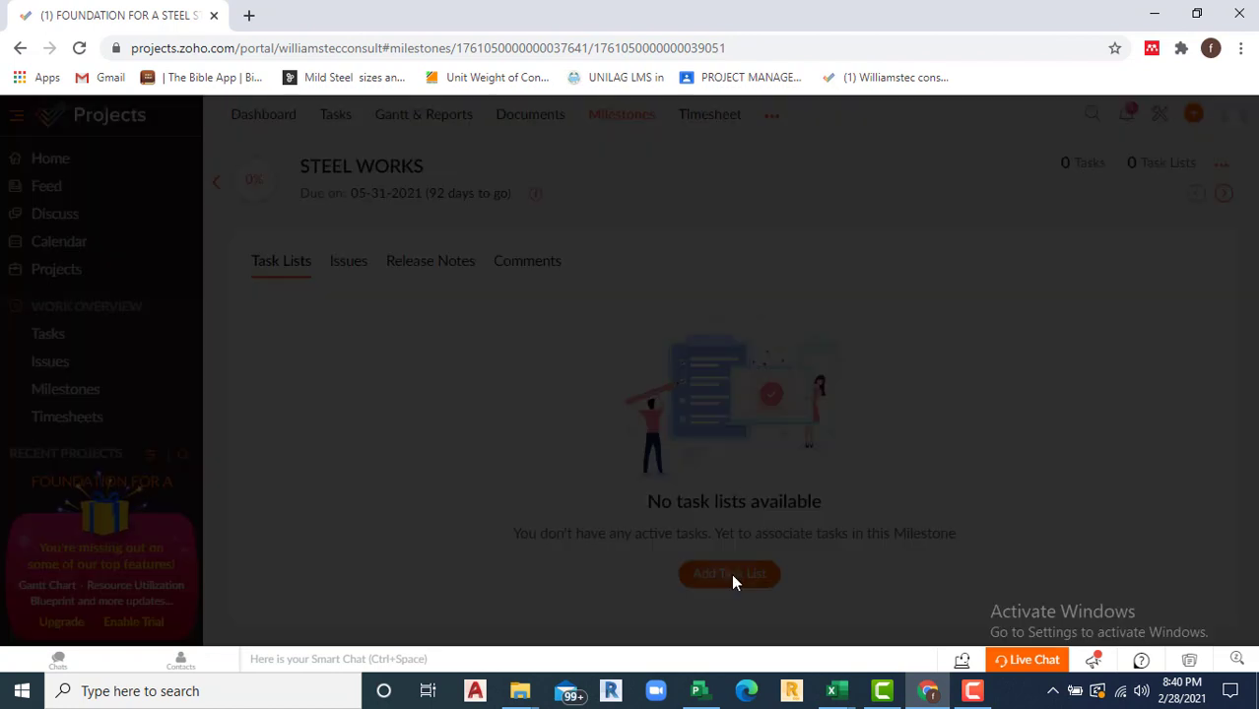
click(655, 197)
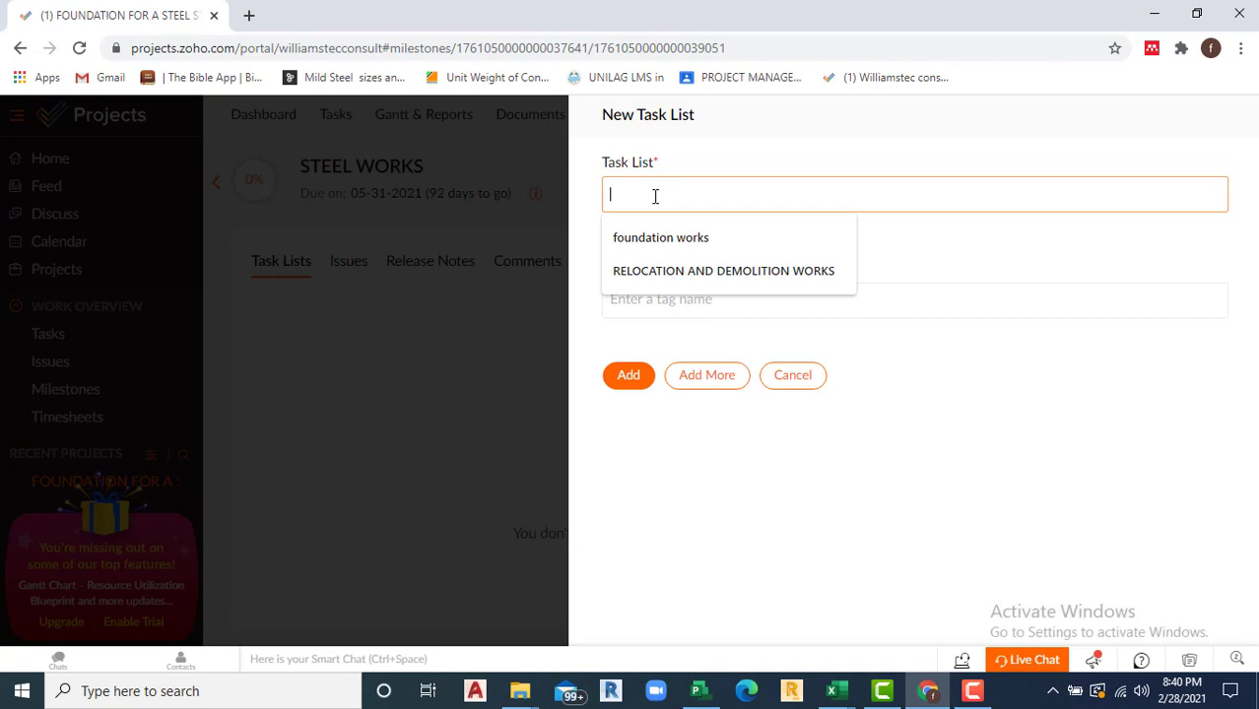
text(fa)
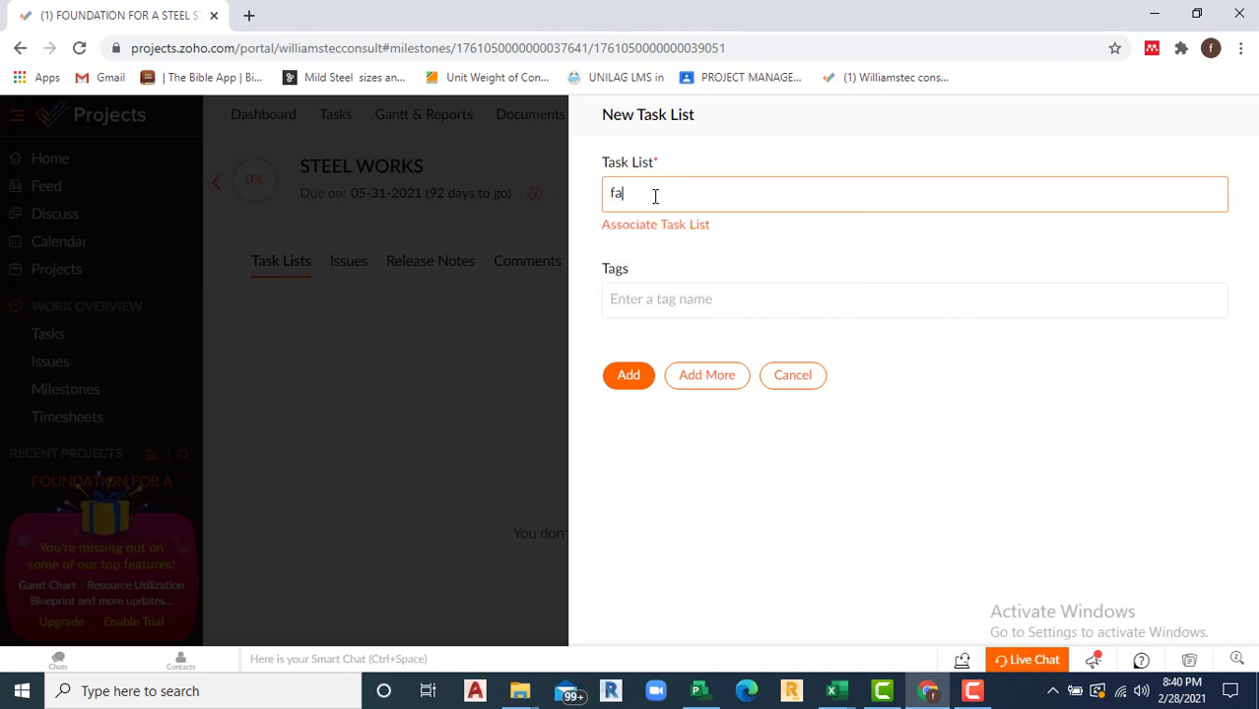
text(st)
text(eel fabrication and erection)
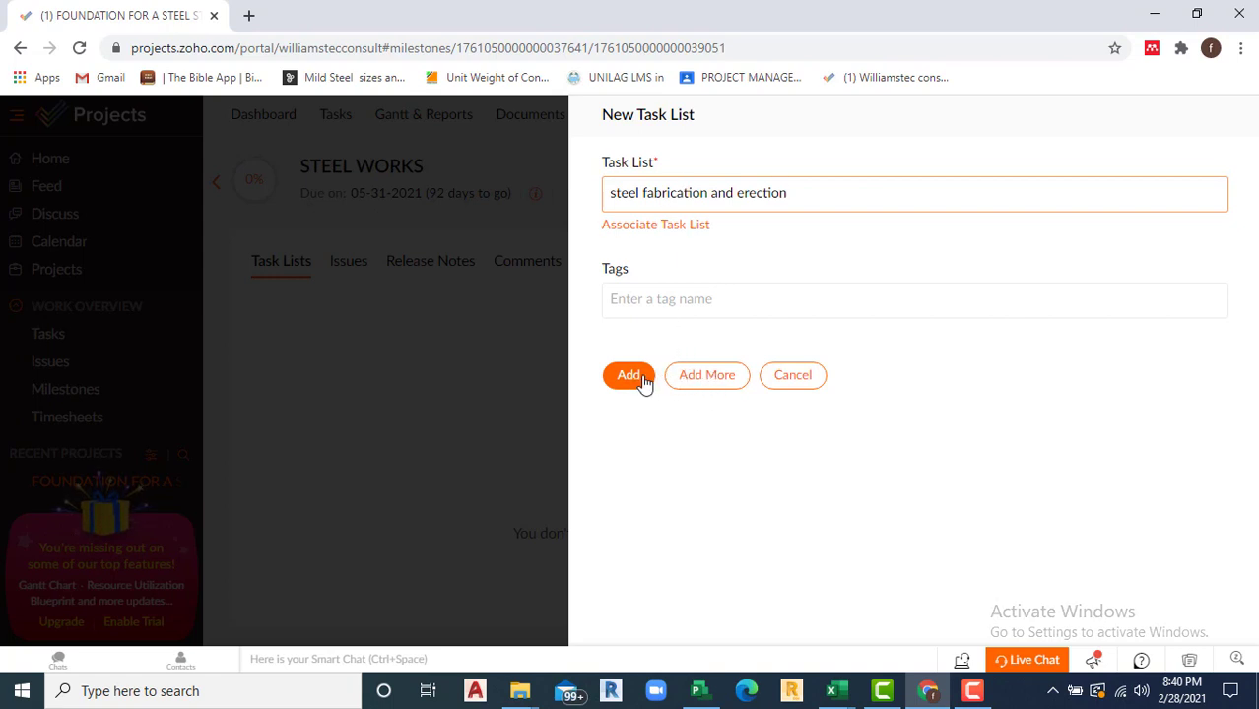
click(635, 383)
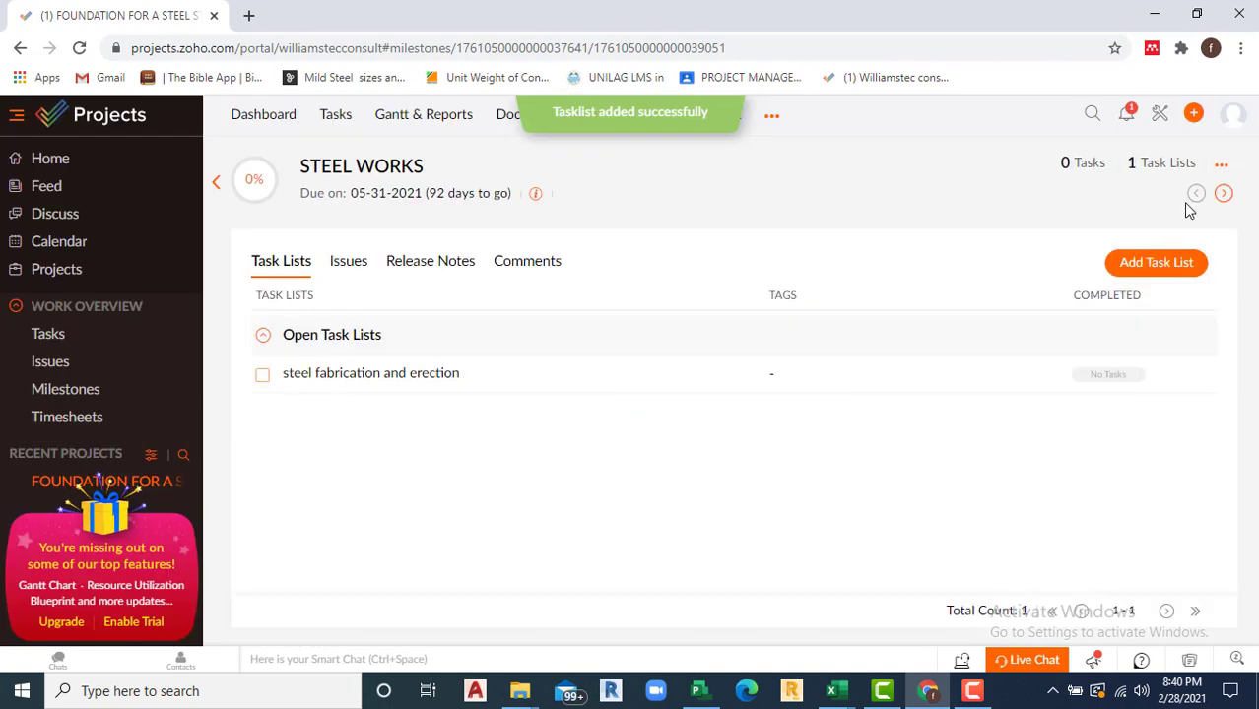
click(323, 373)
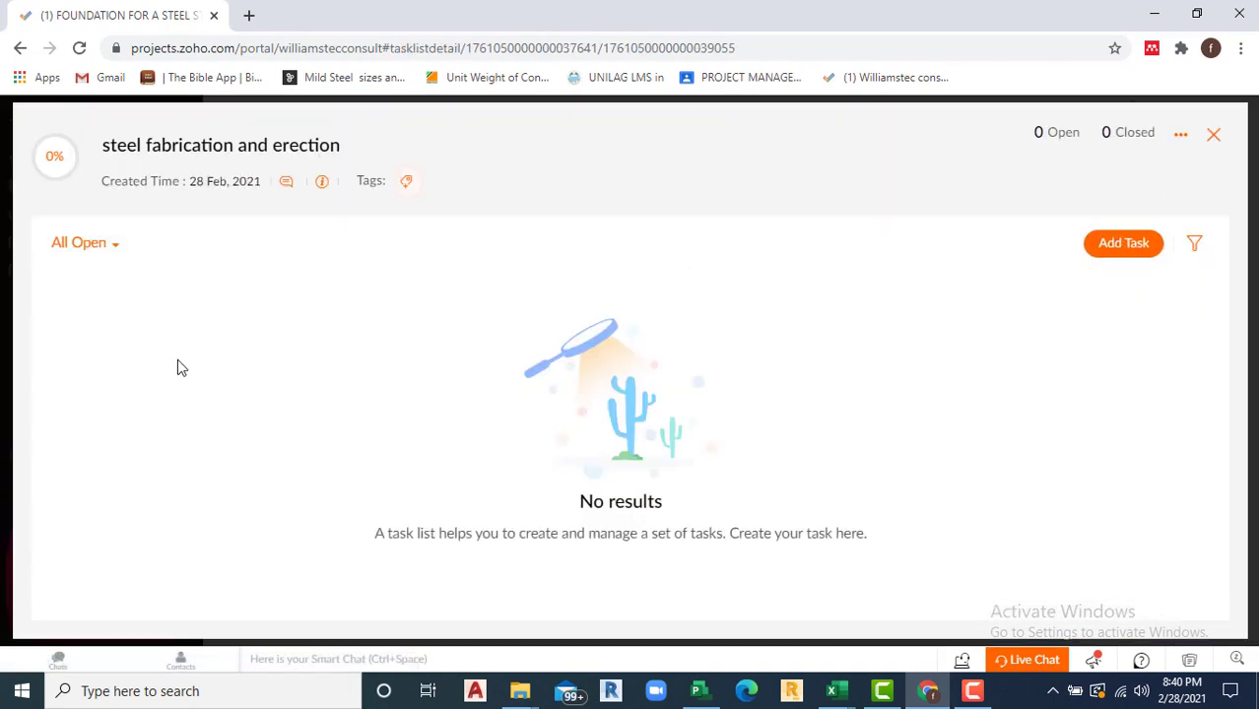
click(1124, 243)
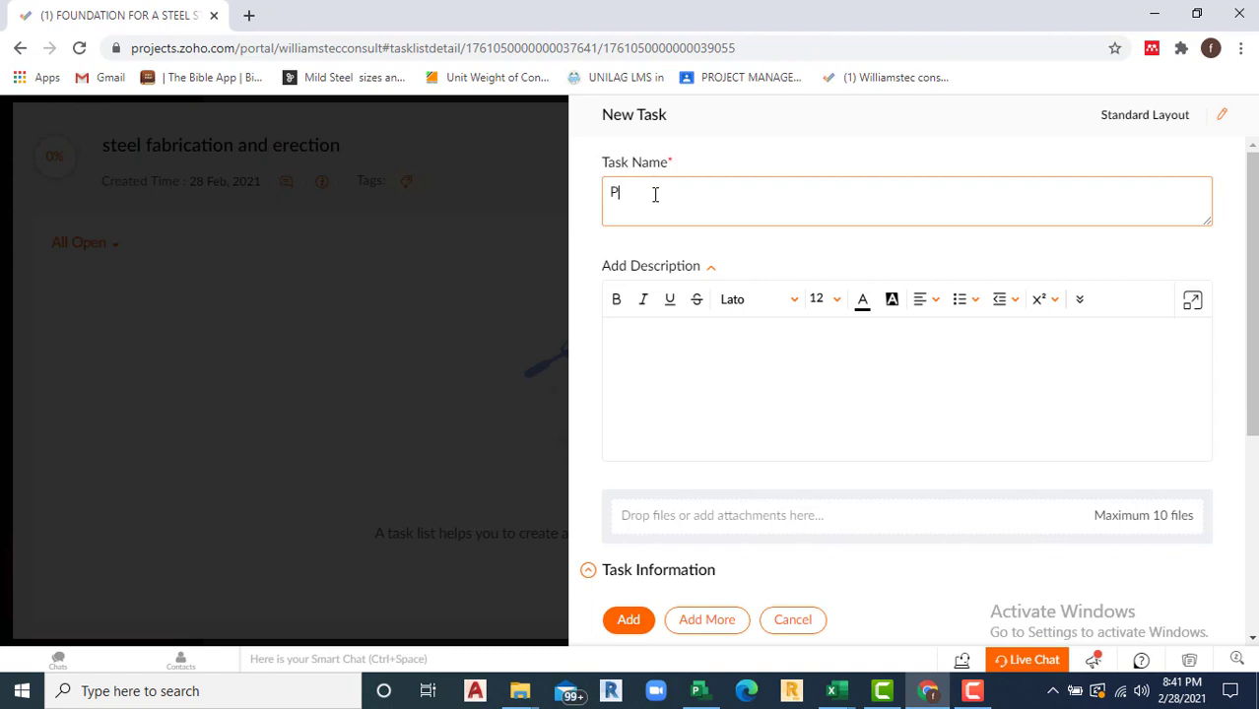
Step: Enter the steel purchase task name and make the project user its owner
text(Puchase of steel beams, stanchion)
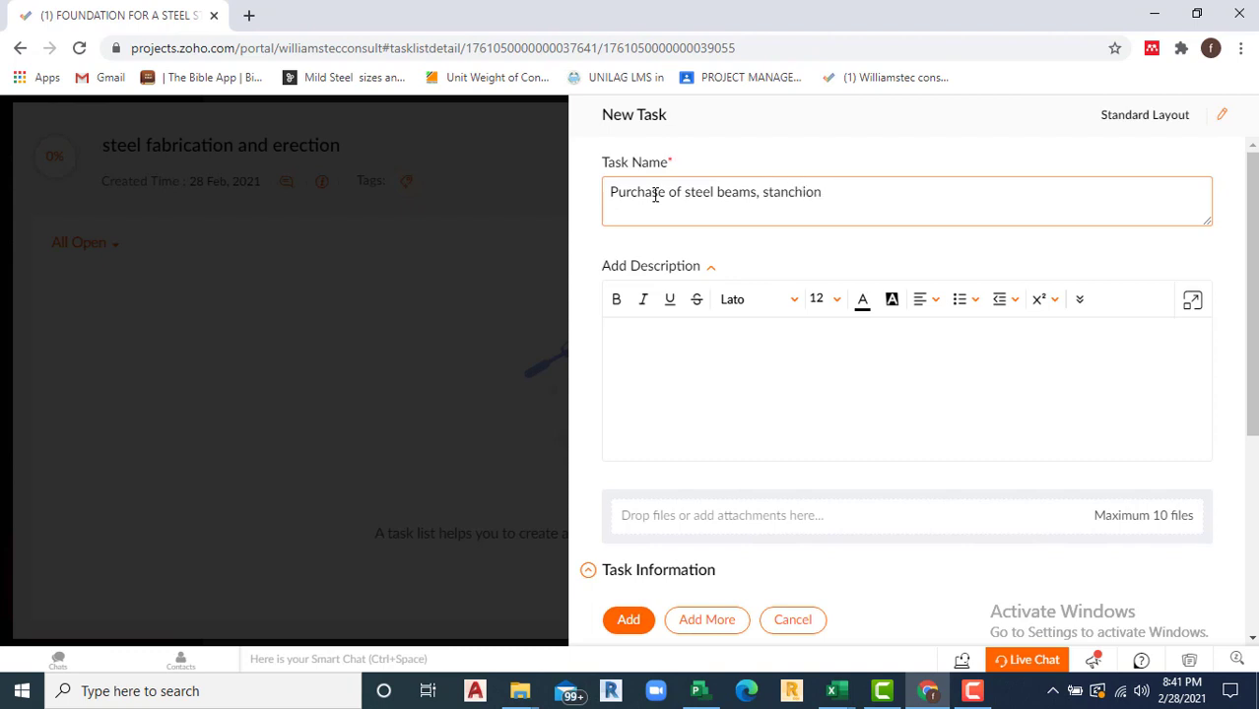
text(lumns etc)
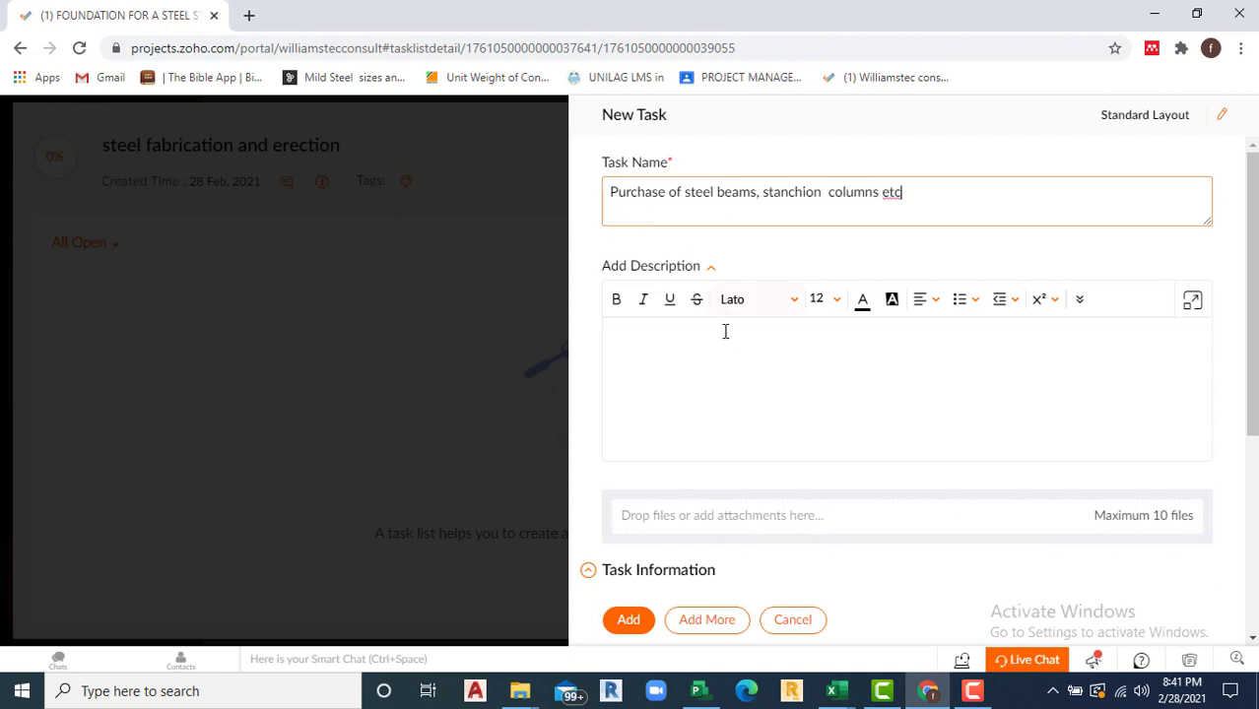
scroll(726, 335, down, 2)
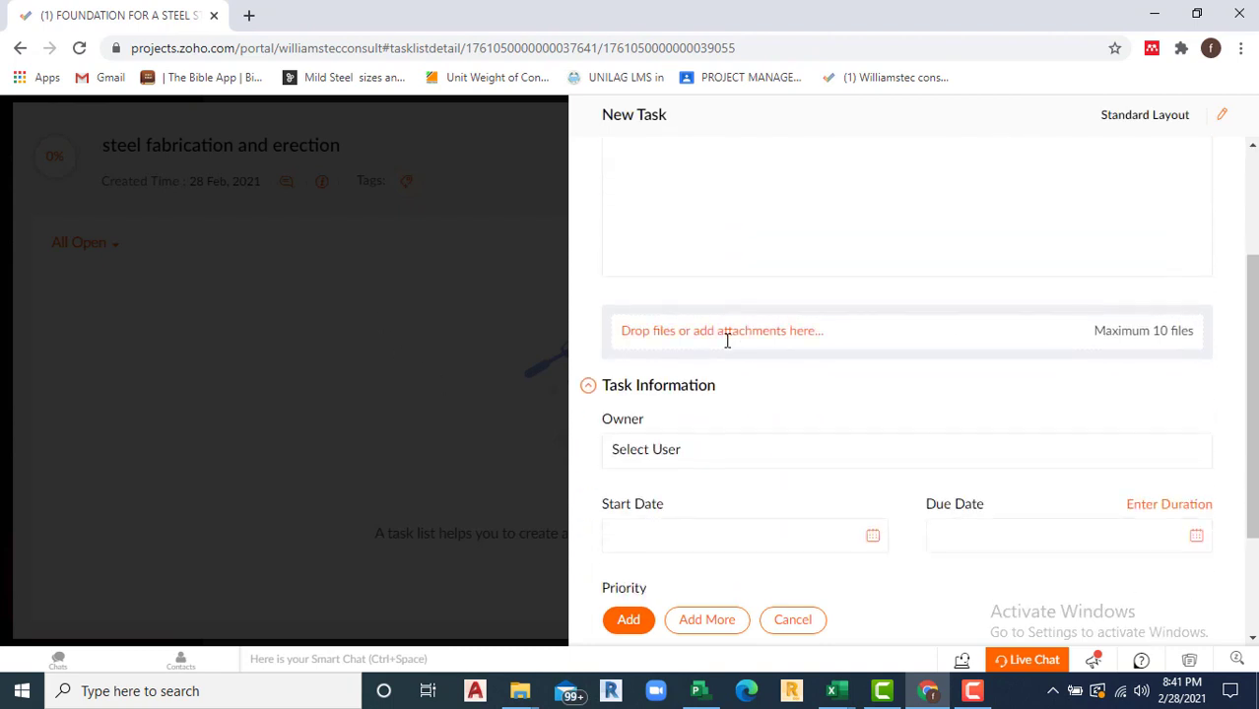
click(689, 453)
click(663, 512)
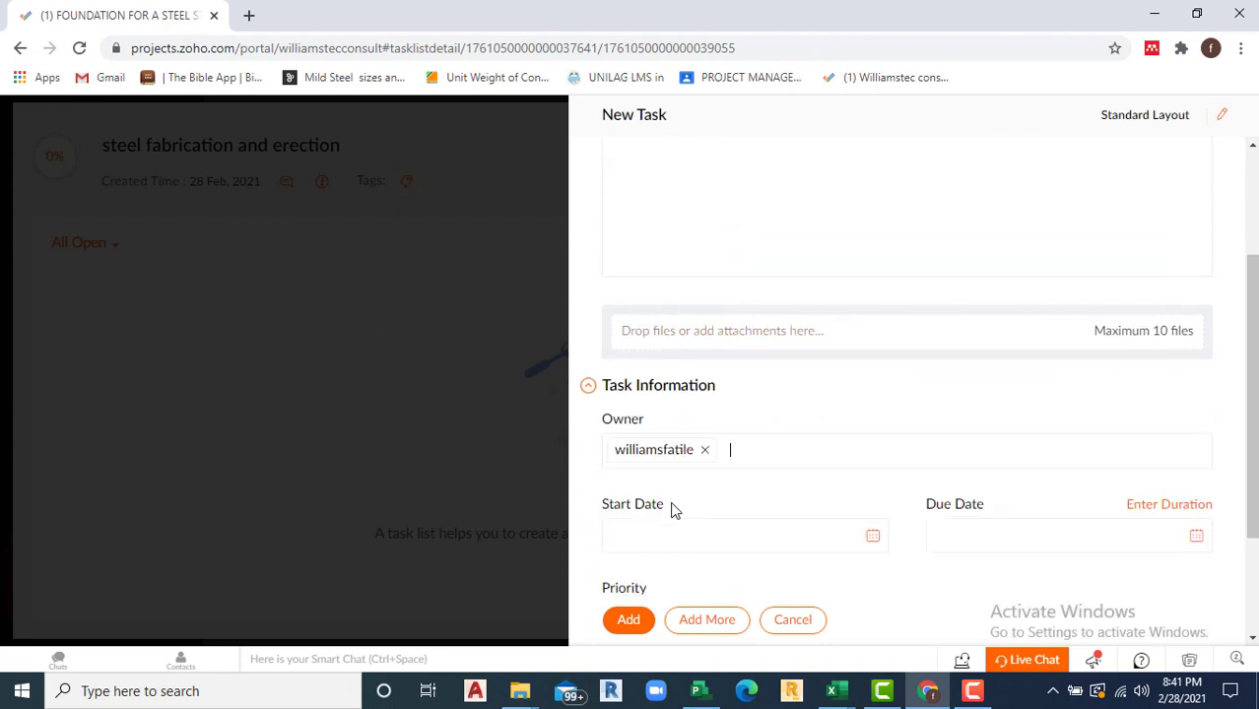
scroll(753, 489, down, 2)
Step: Date the purchase task 04-01-2021 to 04-09-2021 and save it, starting another task
click(872, 372)
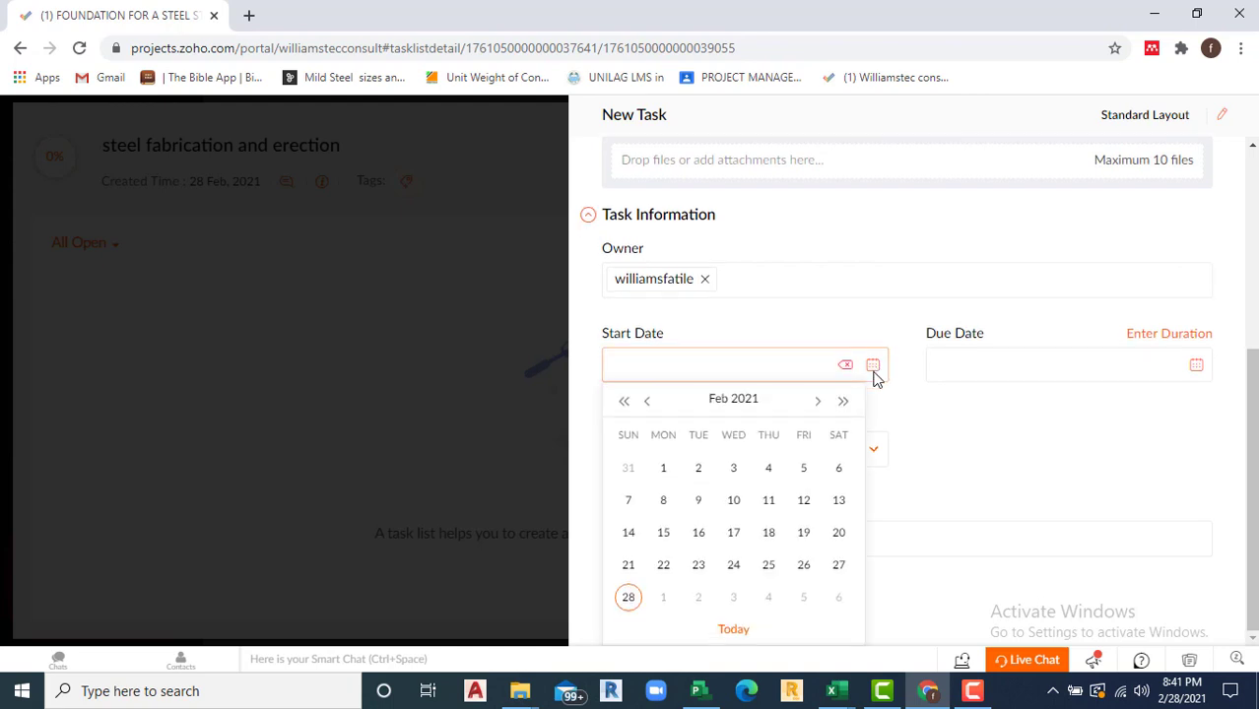
click(819, 404)
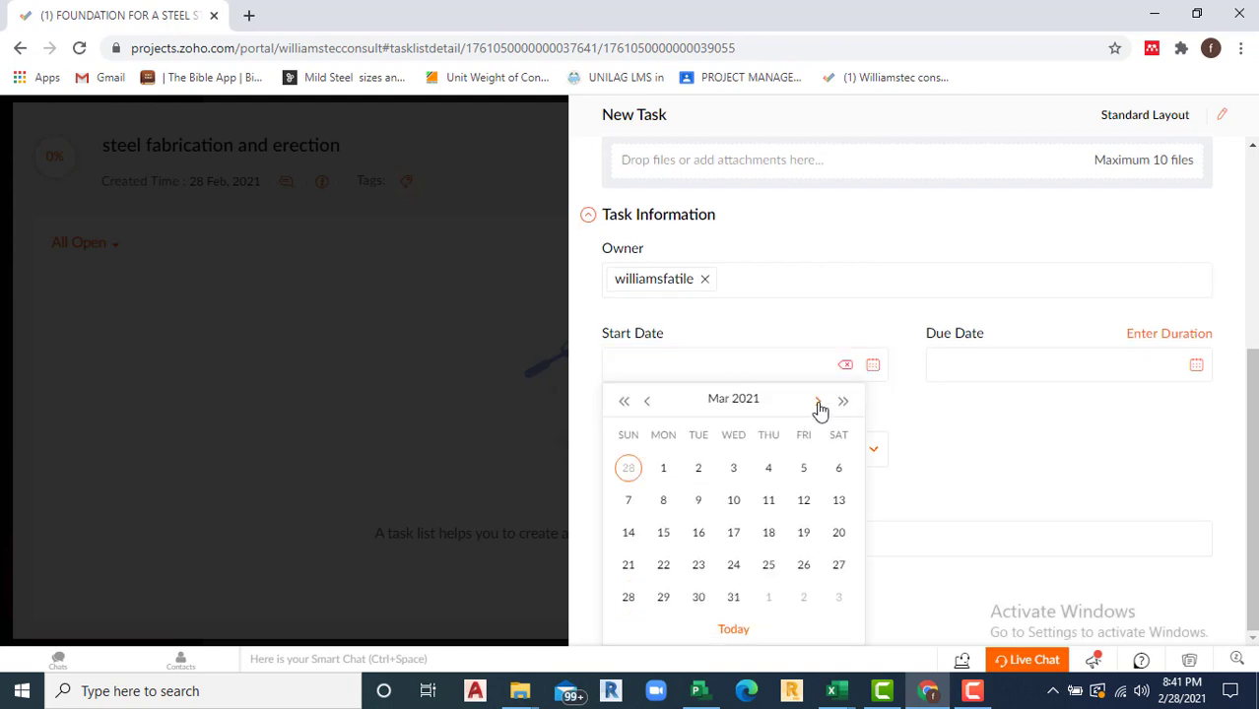
click(819, 406)
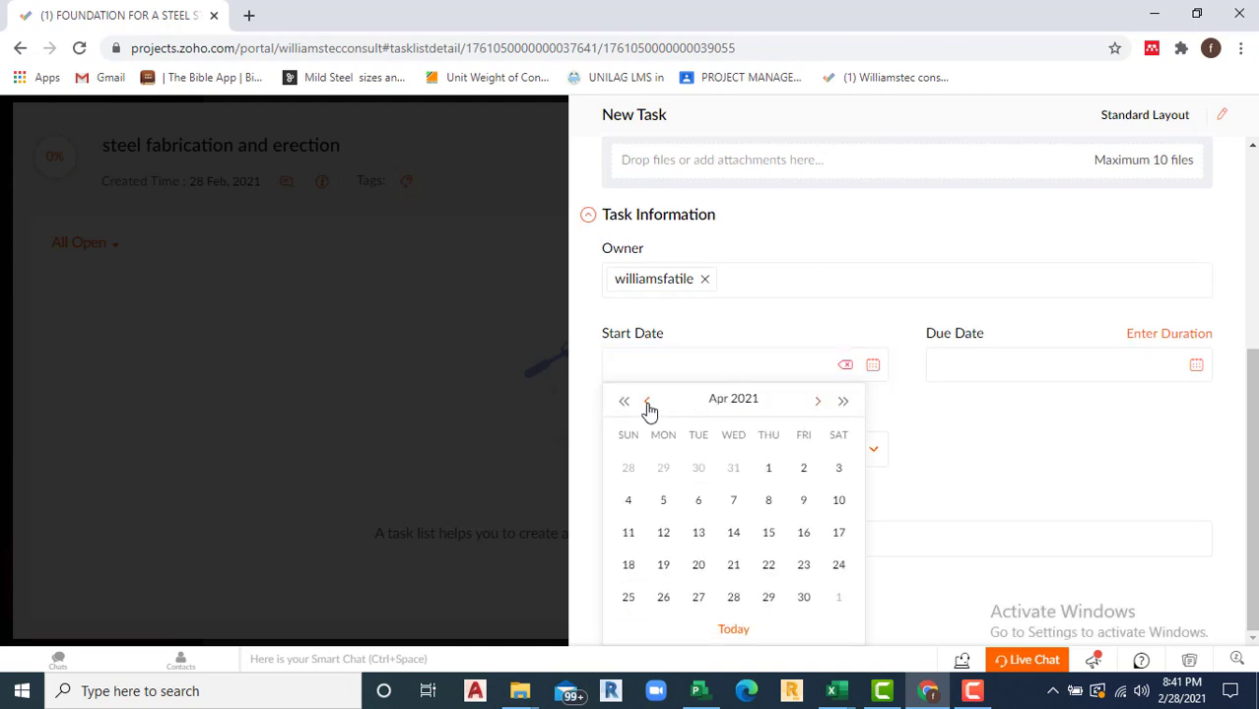
click(771, 470)
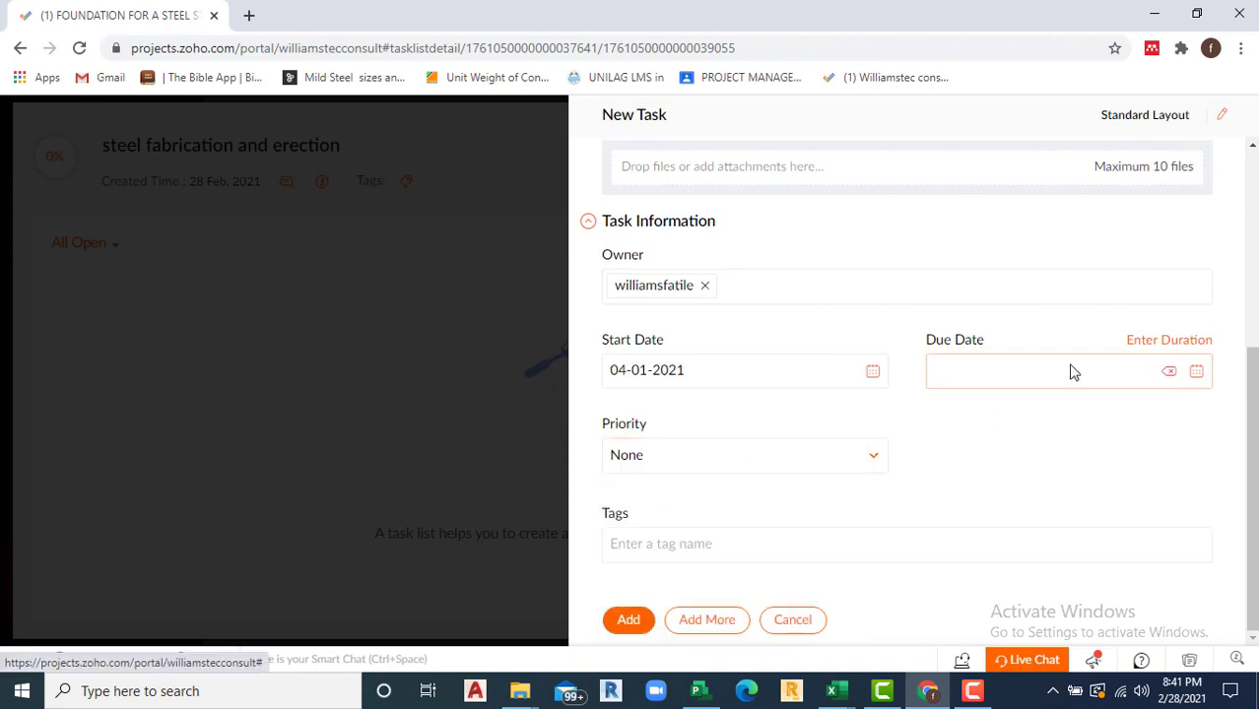
click(1197, 373)
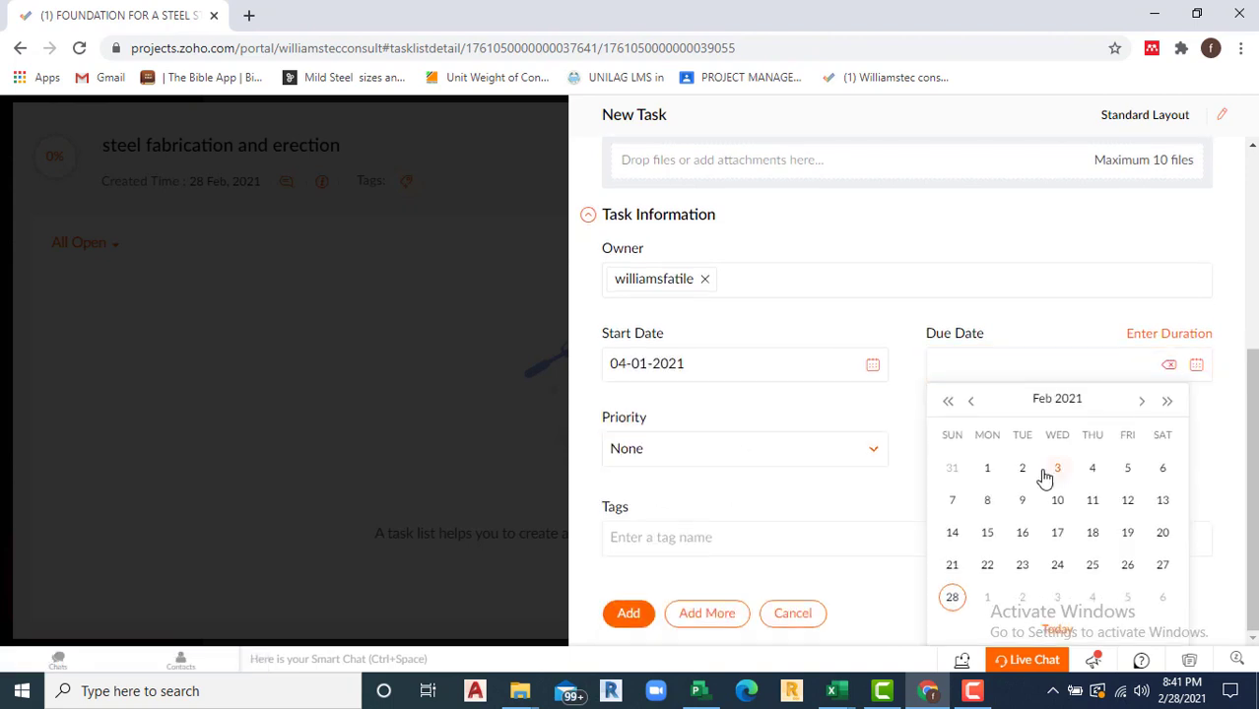
click(1142, 401)
click(1142, 401)
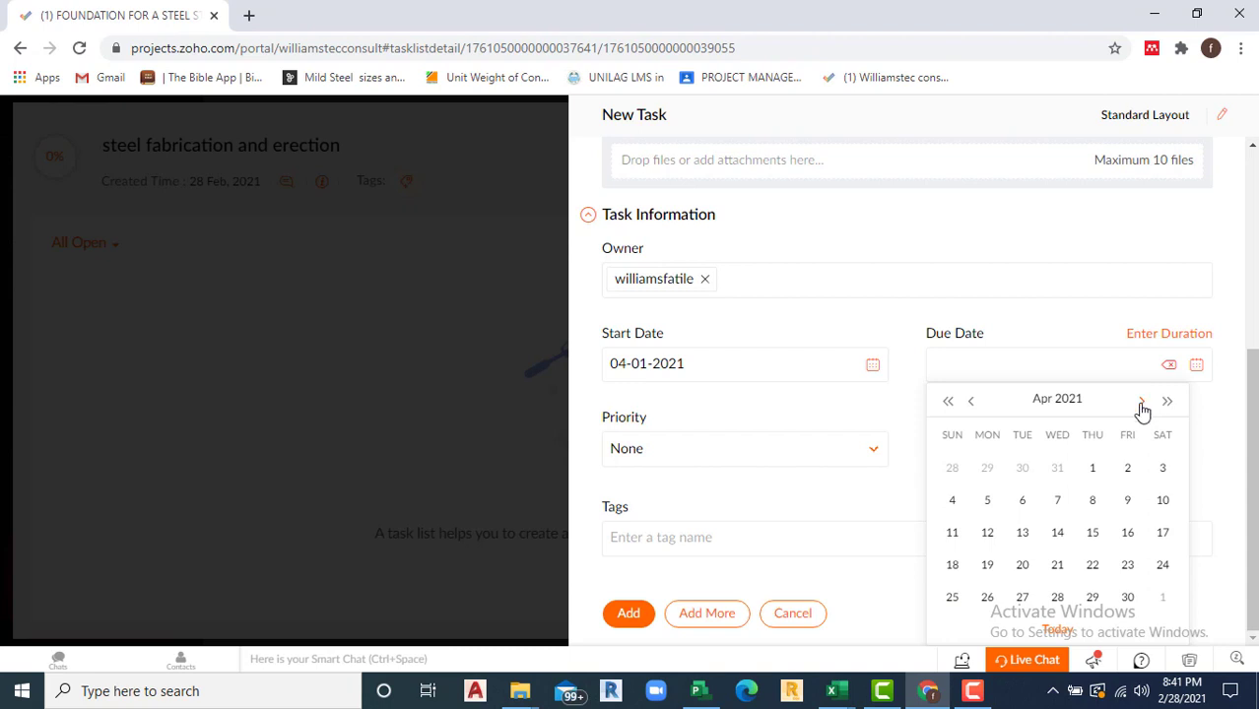
click(1126, 503)
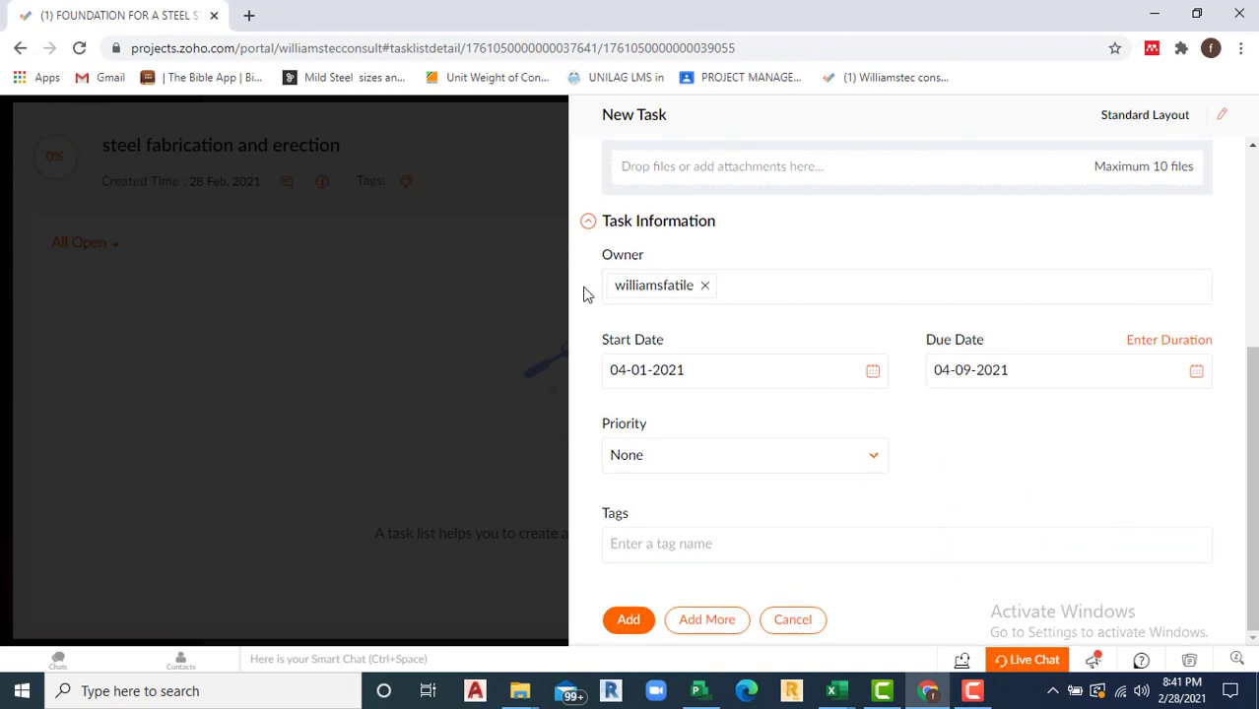
click(704, 624)
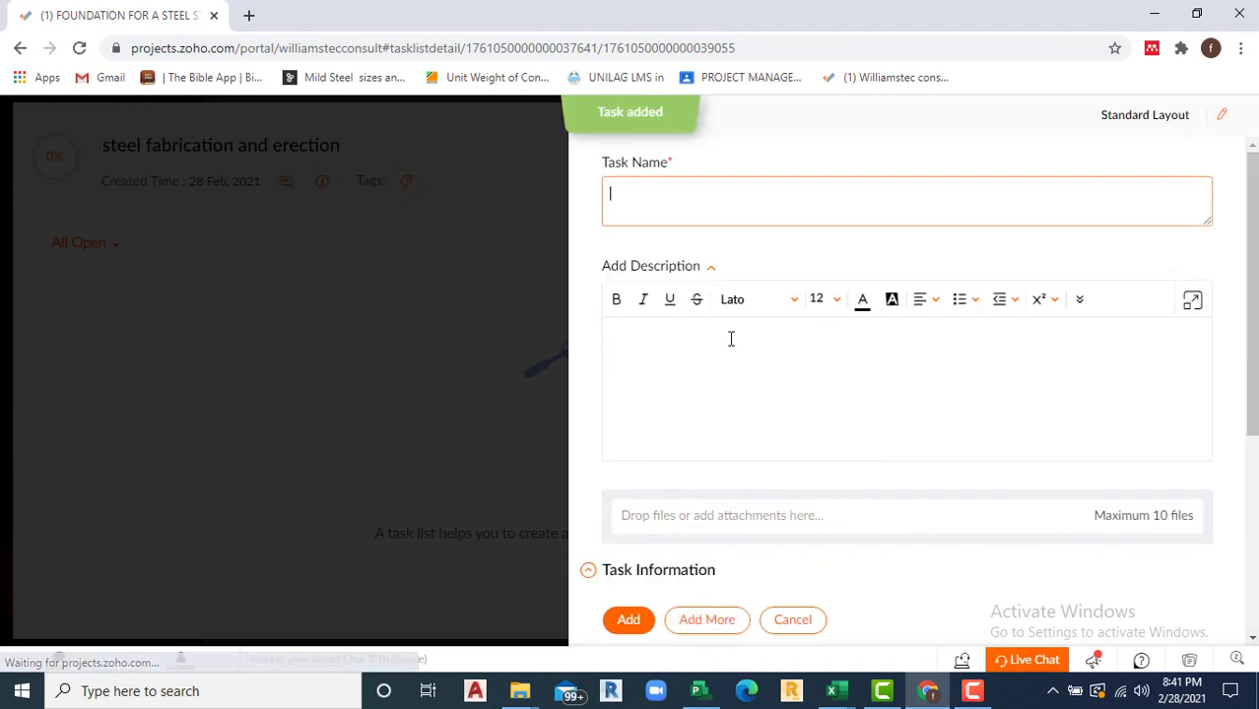
Step: Add task 'Fabrication on site' dated 04-12-2021 to 04-30-2021, then start another task
text(Fabrication on site)
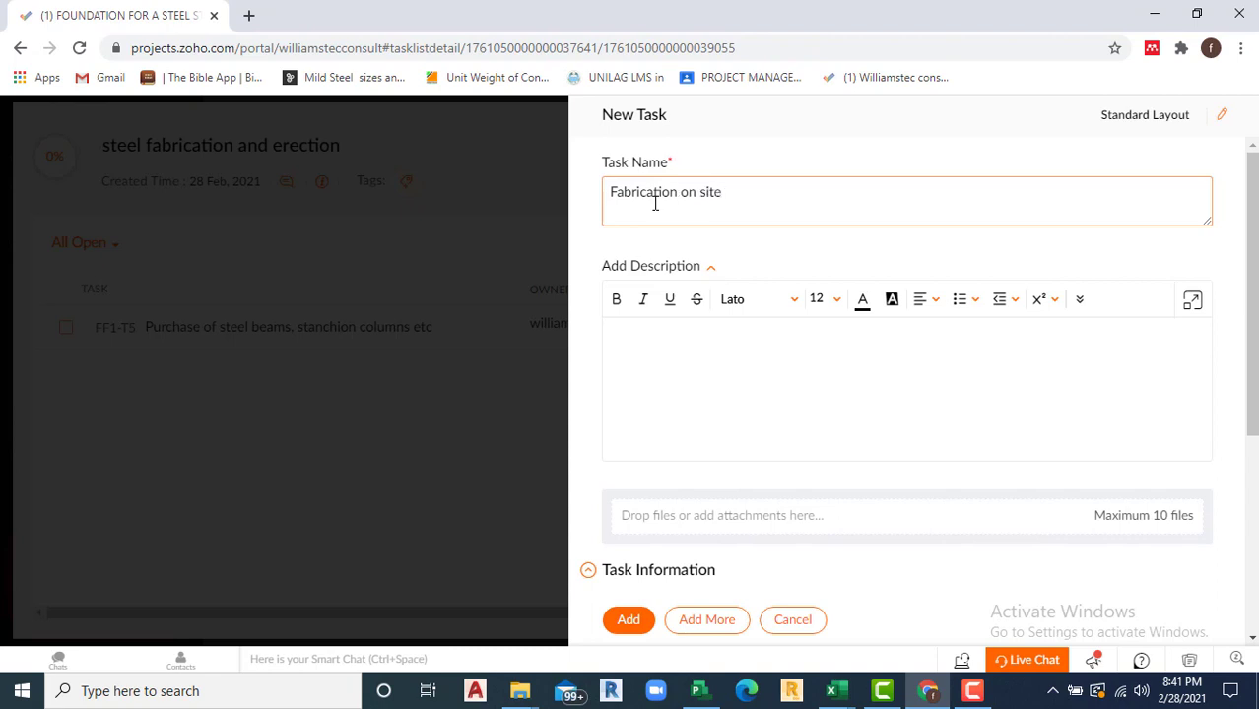
scroll(719, 424, down, 2)
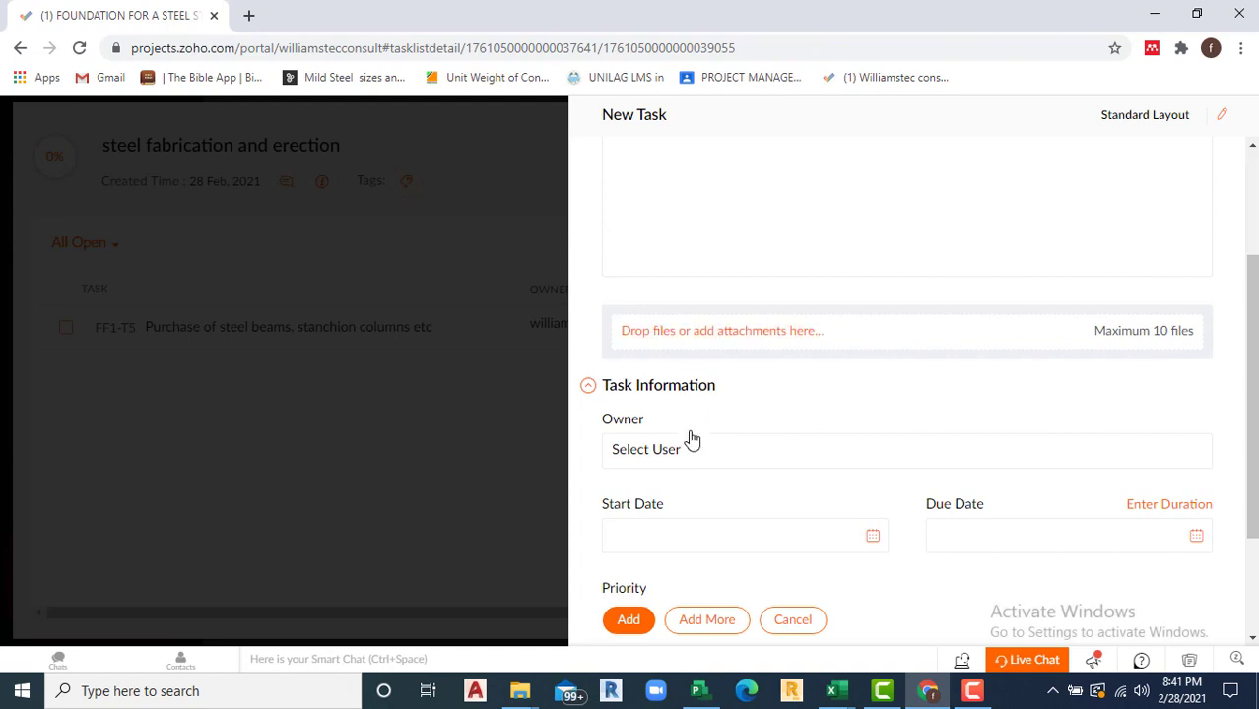
click(873, 540)
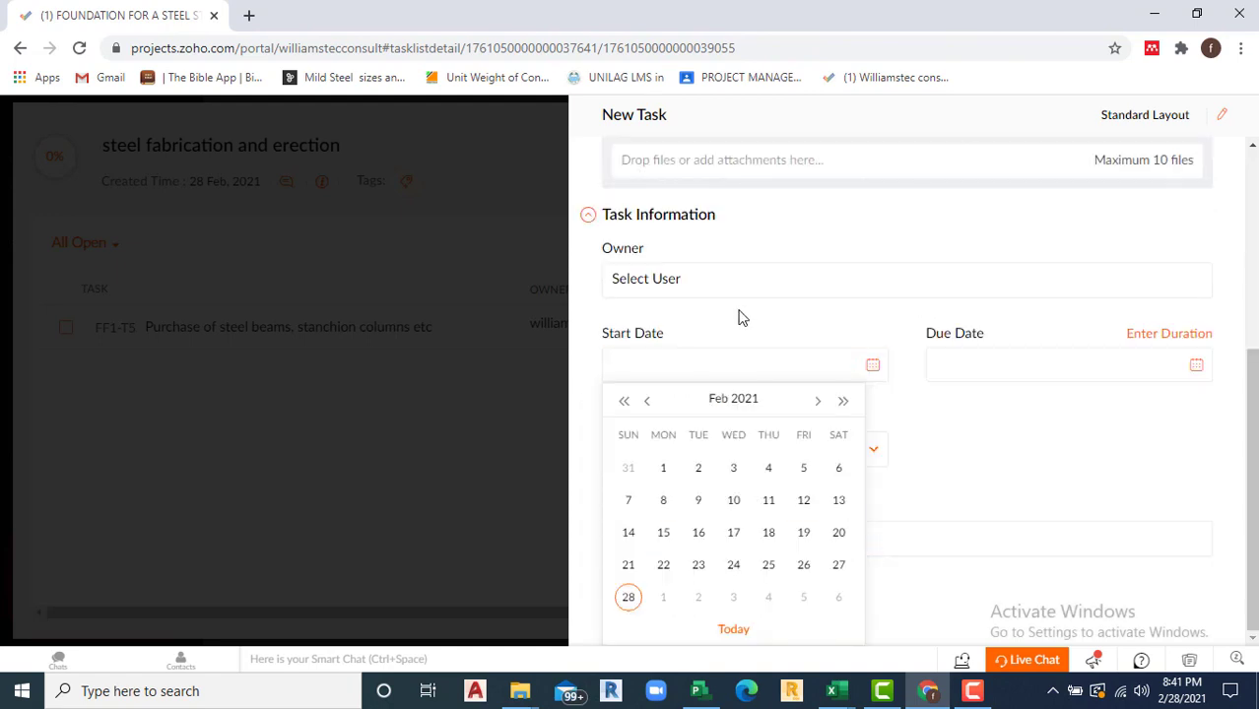
click(818, 402)
click(817, 402)
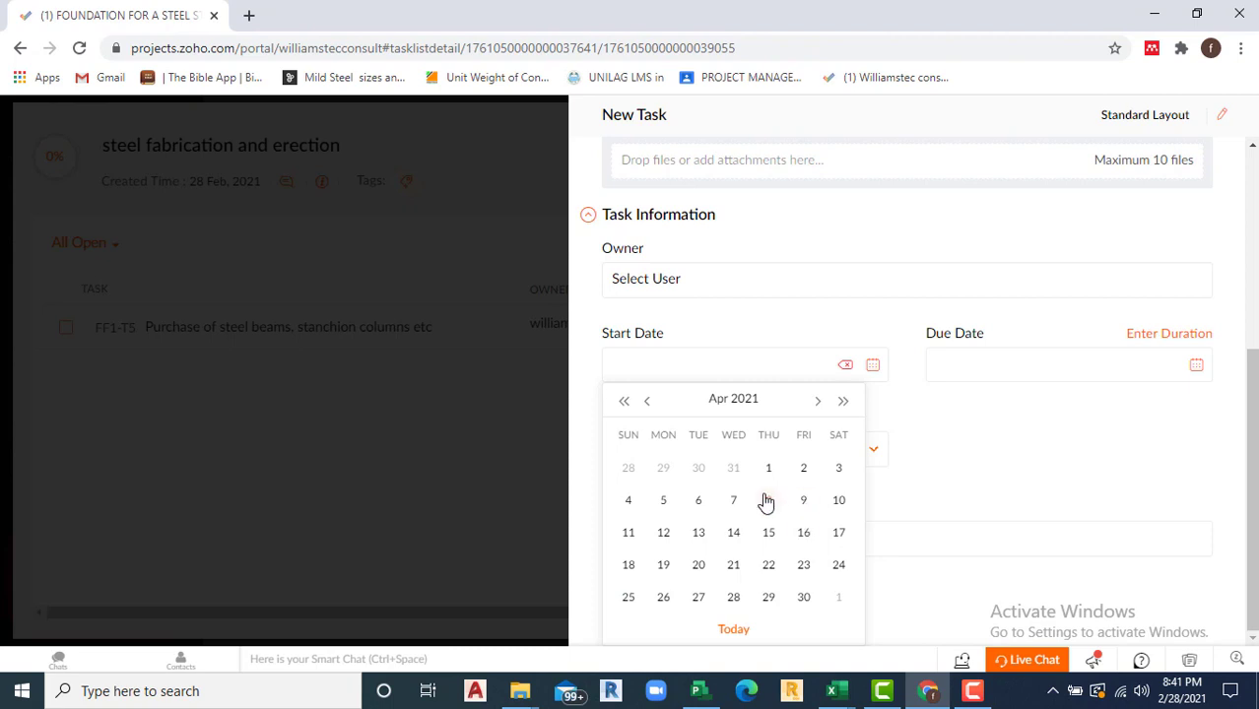
click(663, 533)
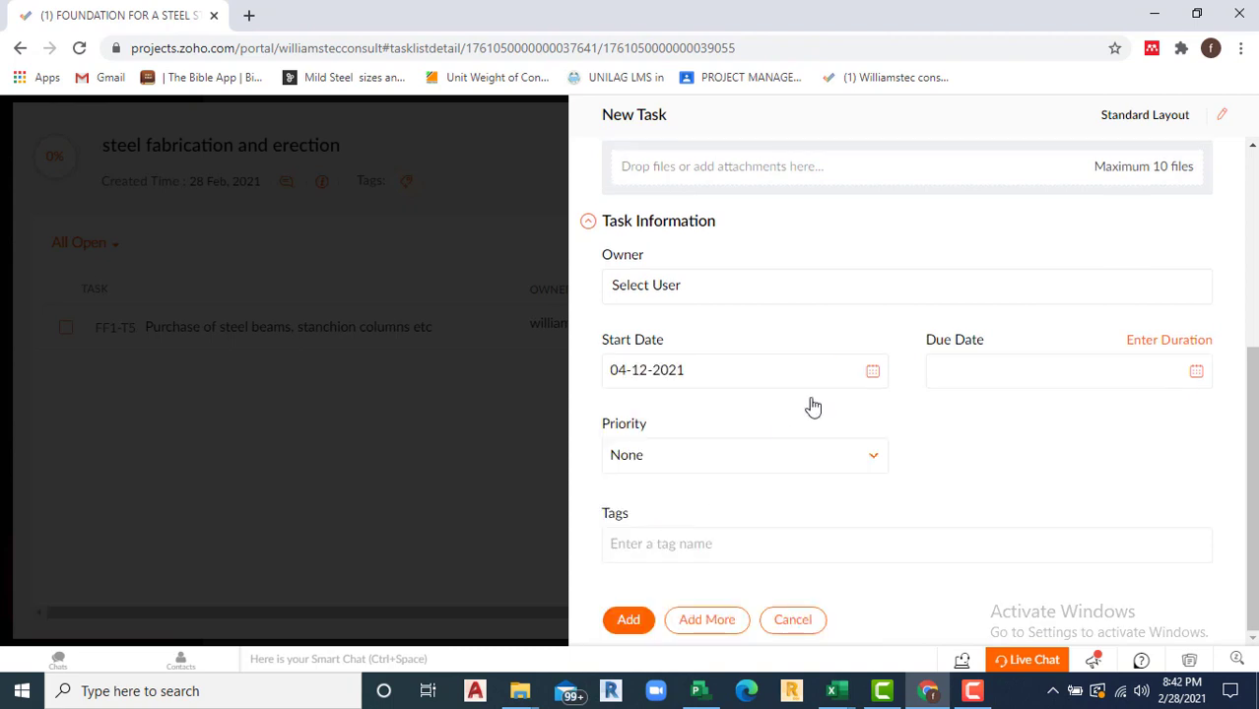
click(1197, 377)
click(1143, 402)
click(1143, 402)
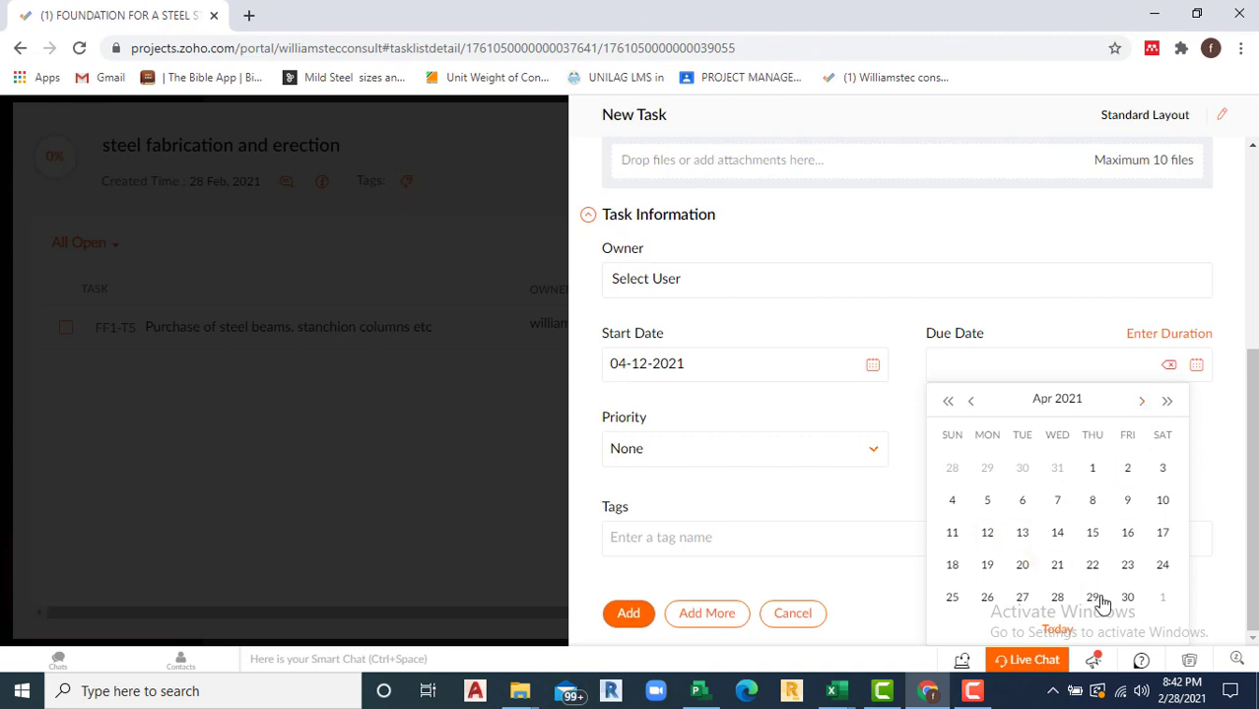
click(1128, 600)
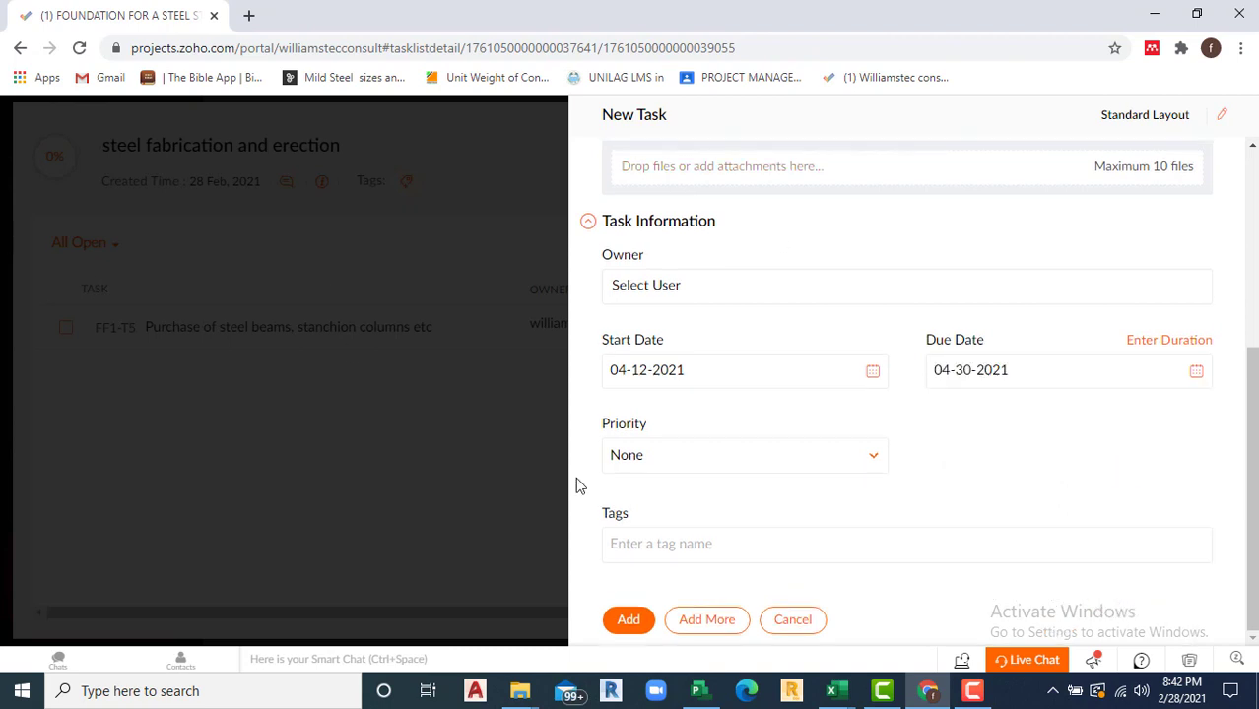
click(708, 622)
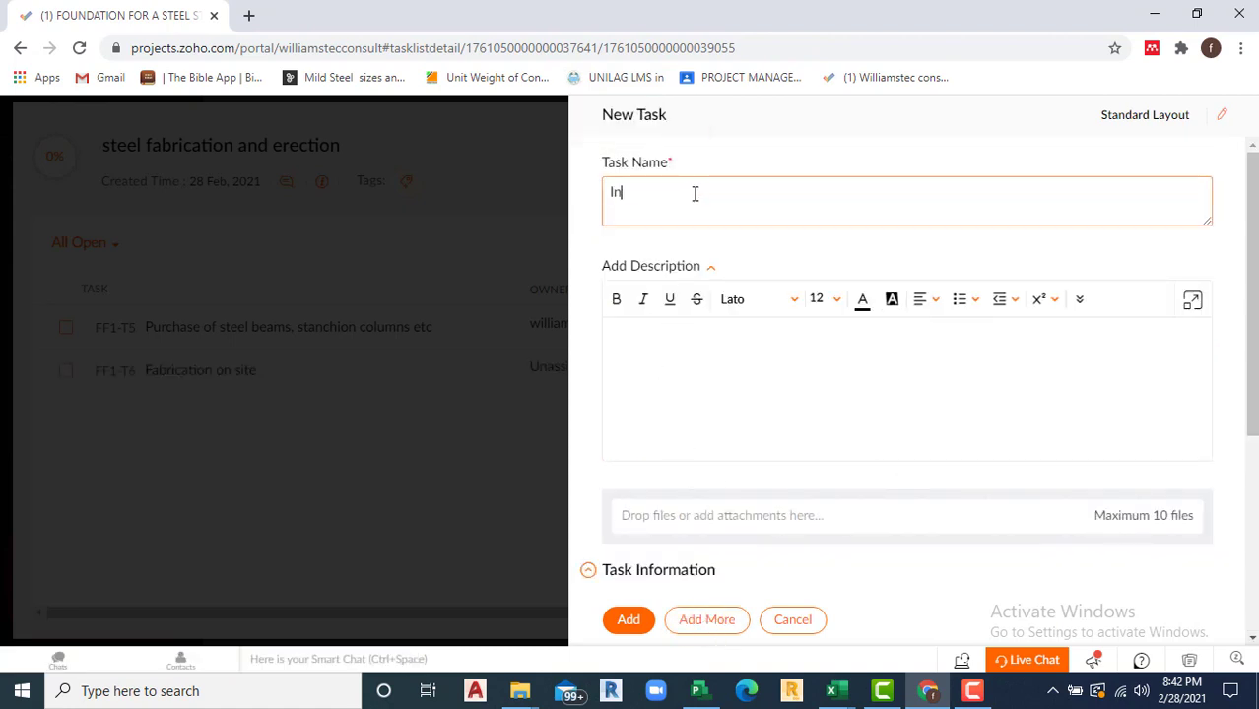
Step: Correct the task name to 'erection of steel members' and make the project user its owner
key(BackSpace)
key(BackSpace)
key(BackSpace)
key(BackSpace)
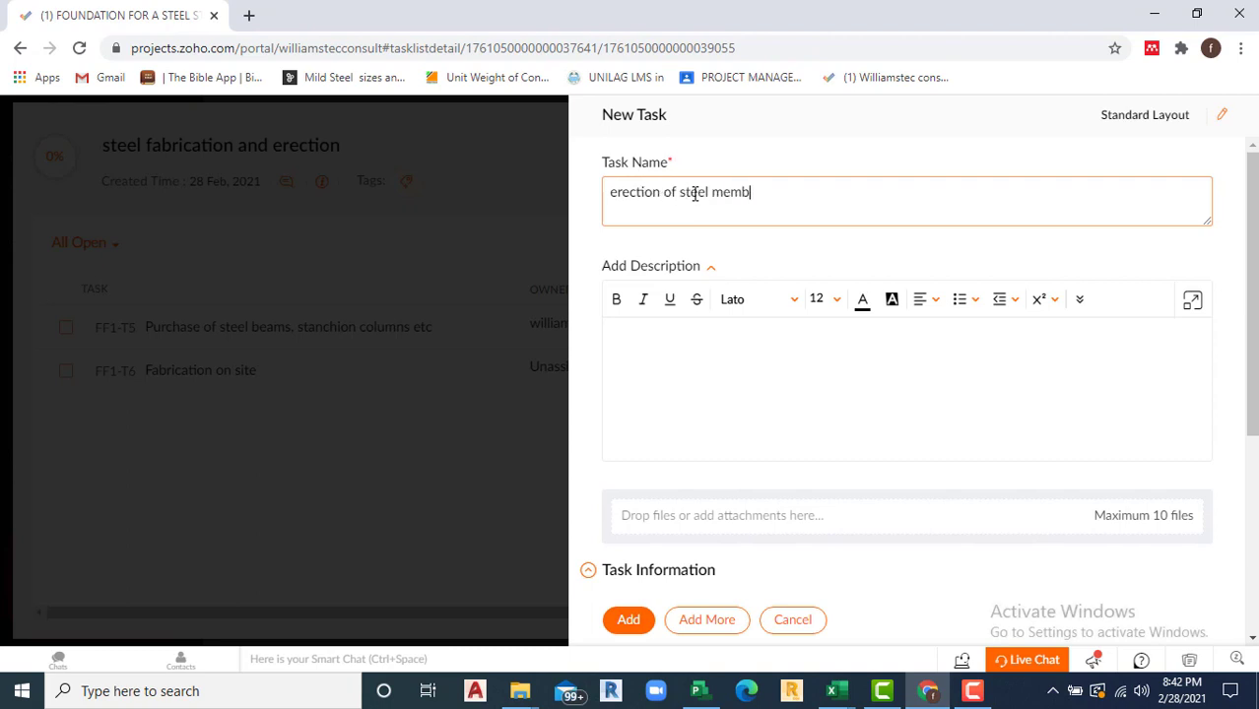
text(s)
scroll(830, 385, down, 4)
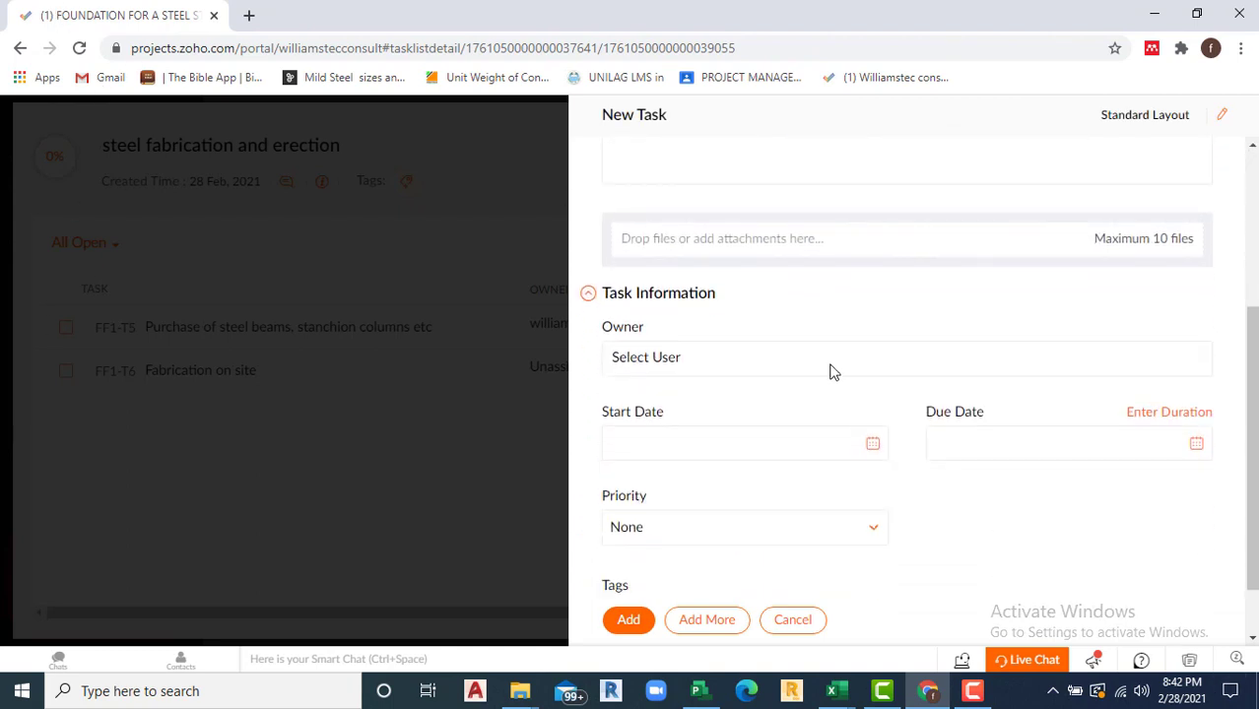
scroll(832, 369, up, 3)
scroll(813, 385, up, 1)
scroll(798, 414, down, 3)
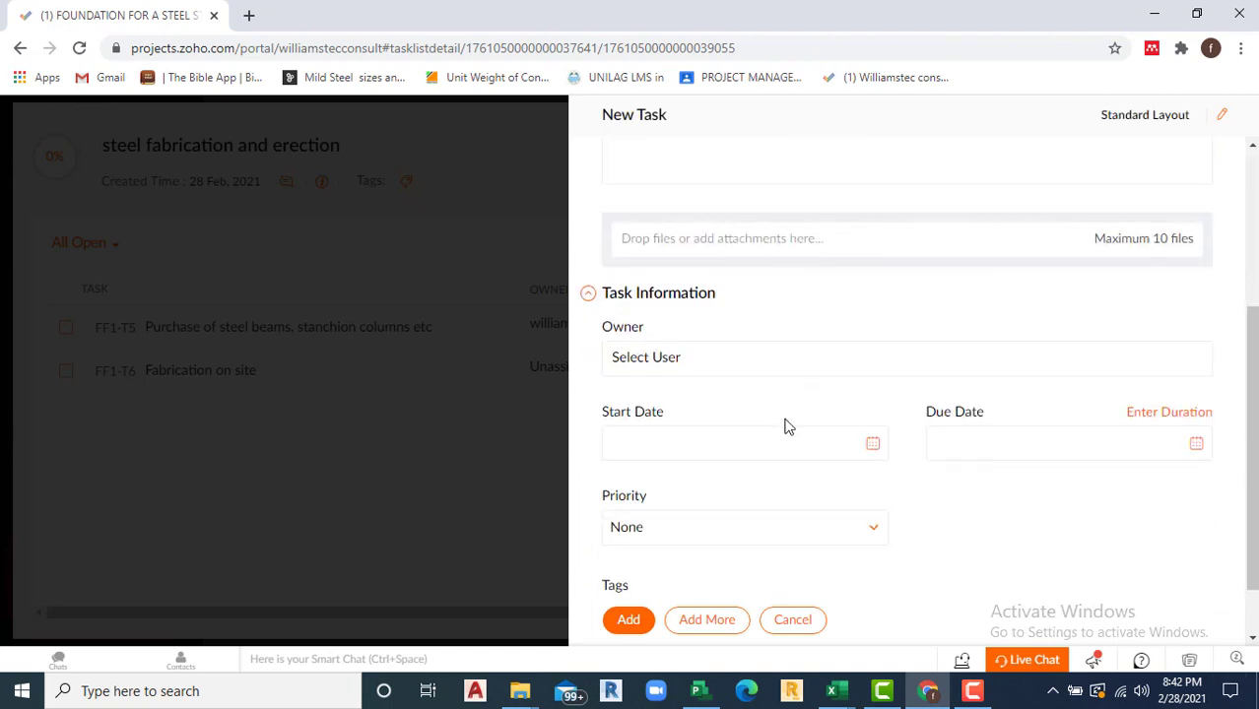
click(775, 359)
click(704, 424)
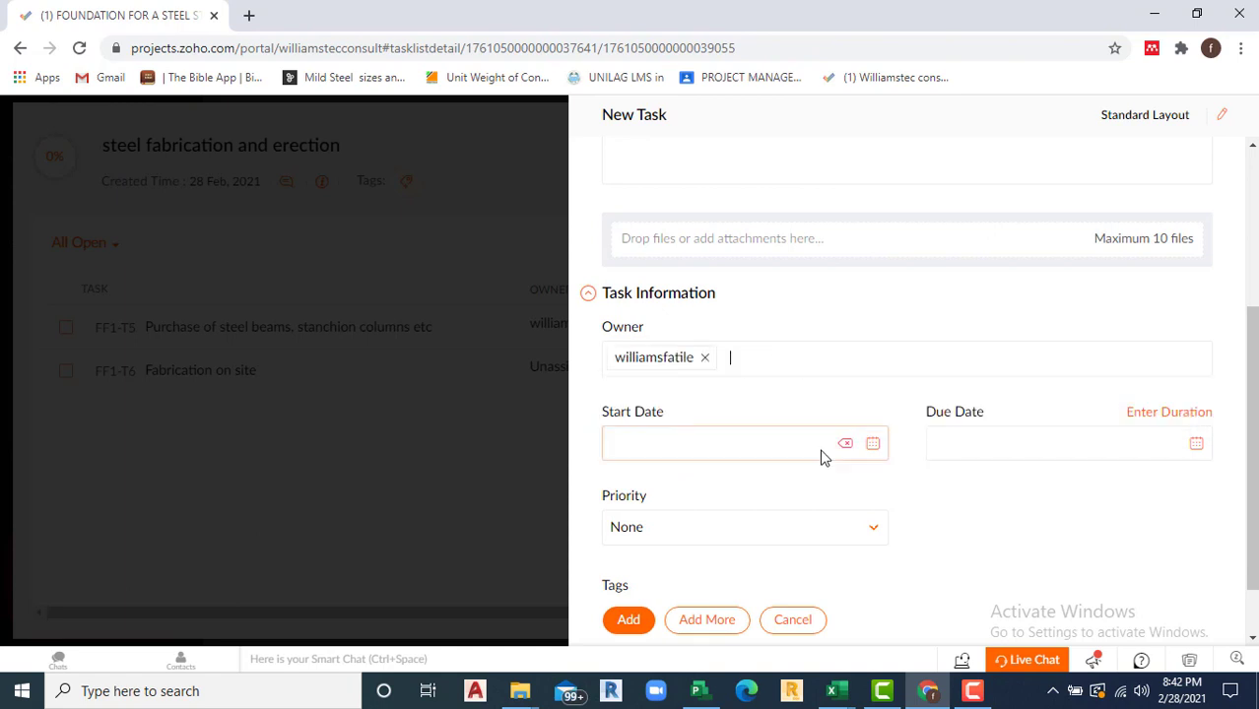
Step: Date the erection task 04-26-2021 to 05-07-2021, create it, and close the details pane
click(872, 444)
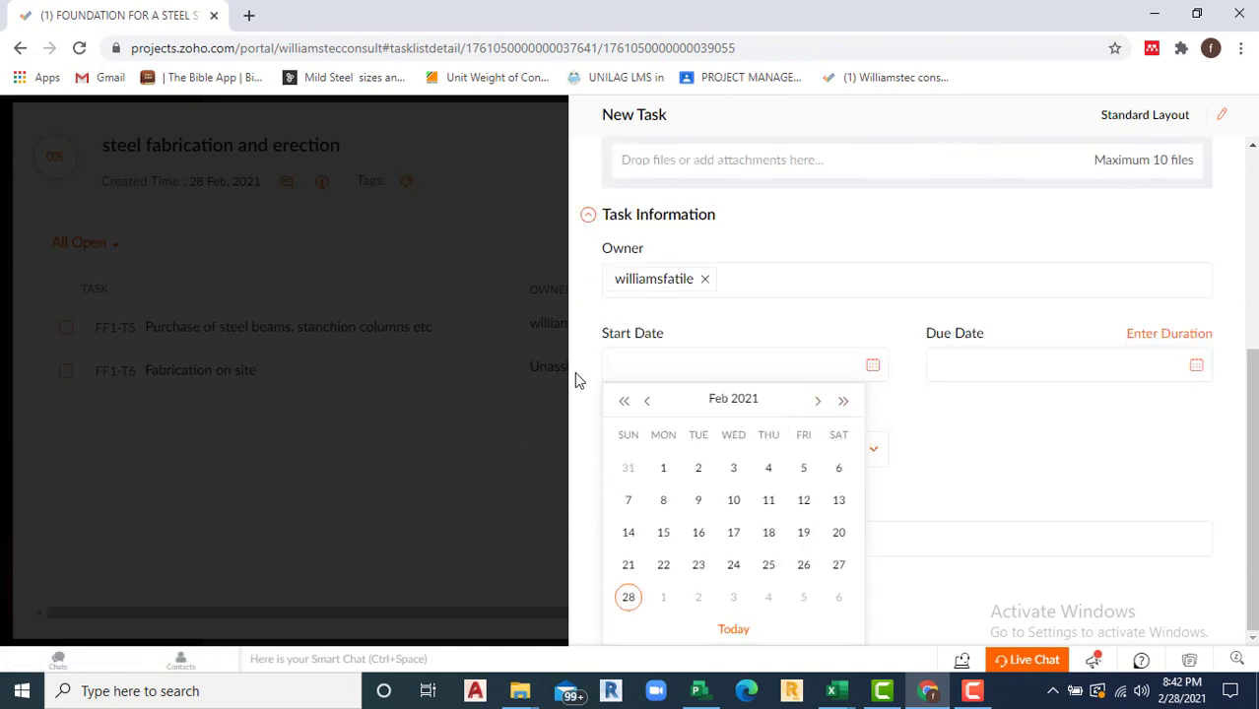
click(818, 403)
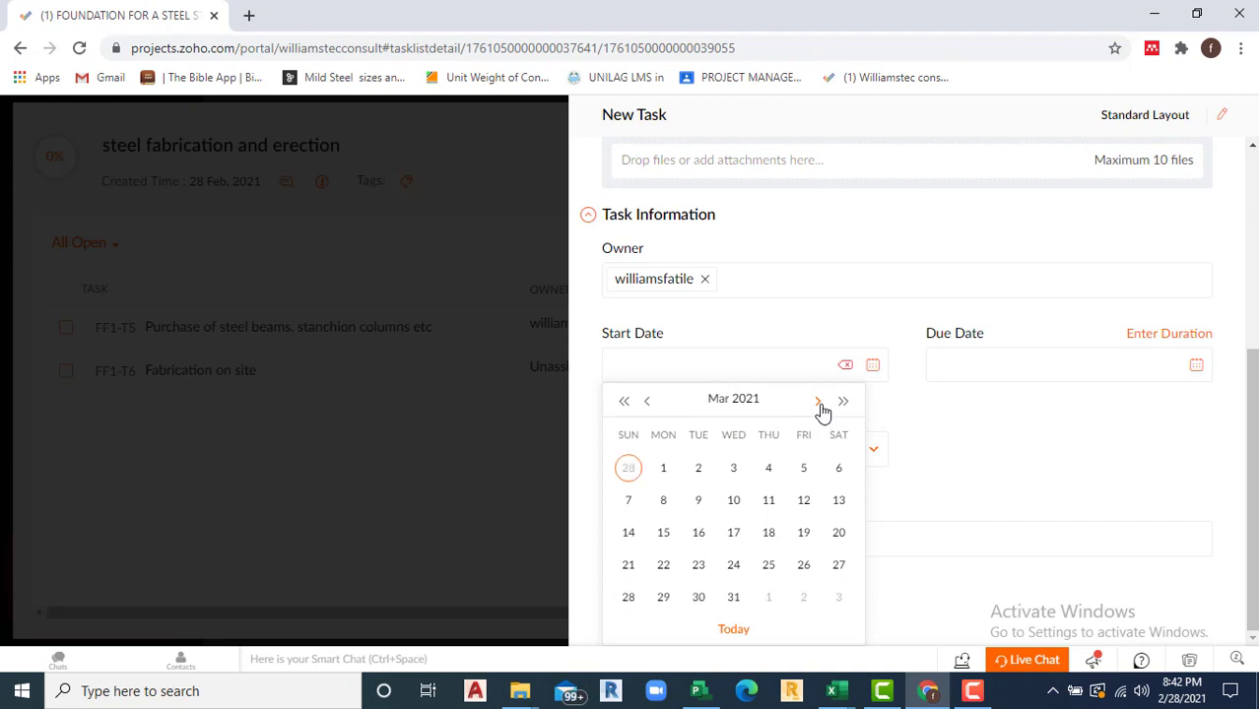
click(819, 403)
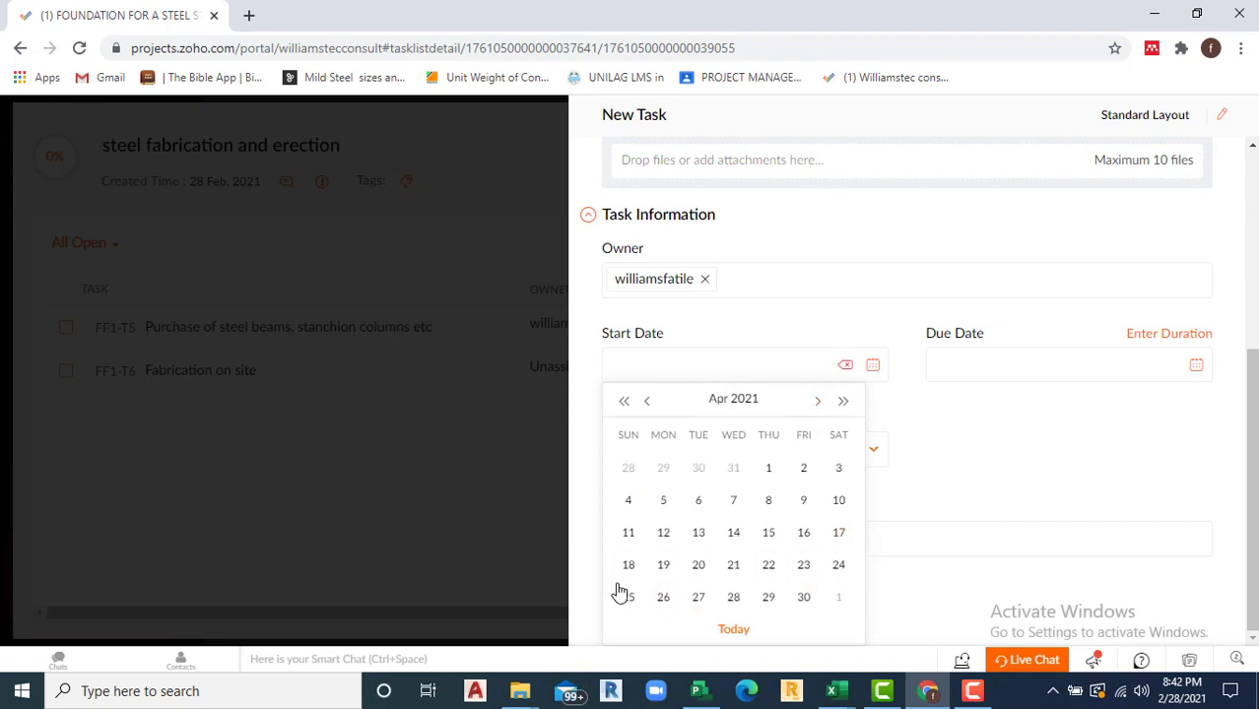
click(662, 601)
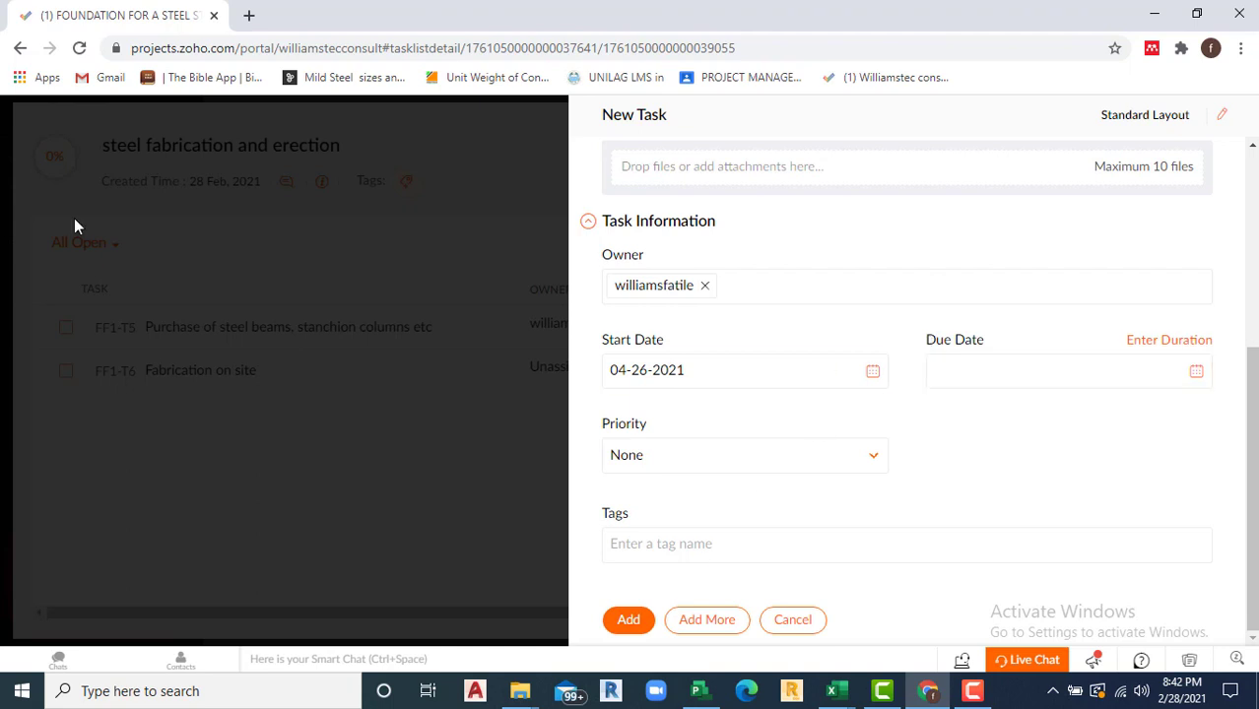
click(1198, 372)
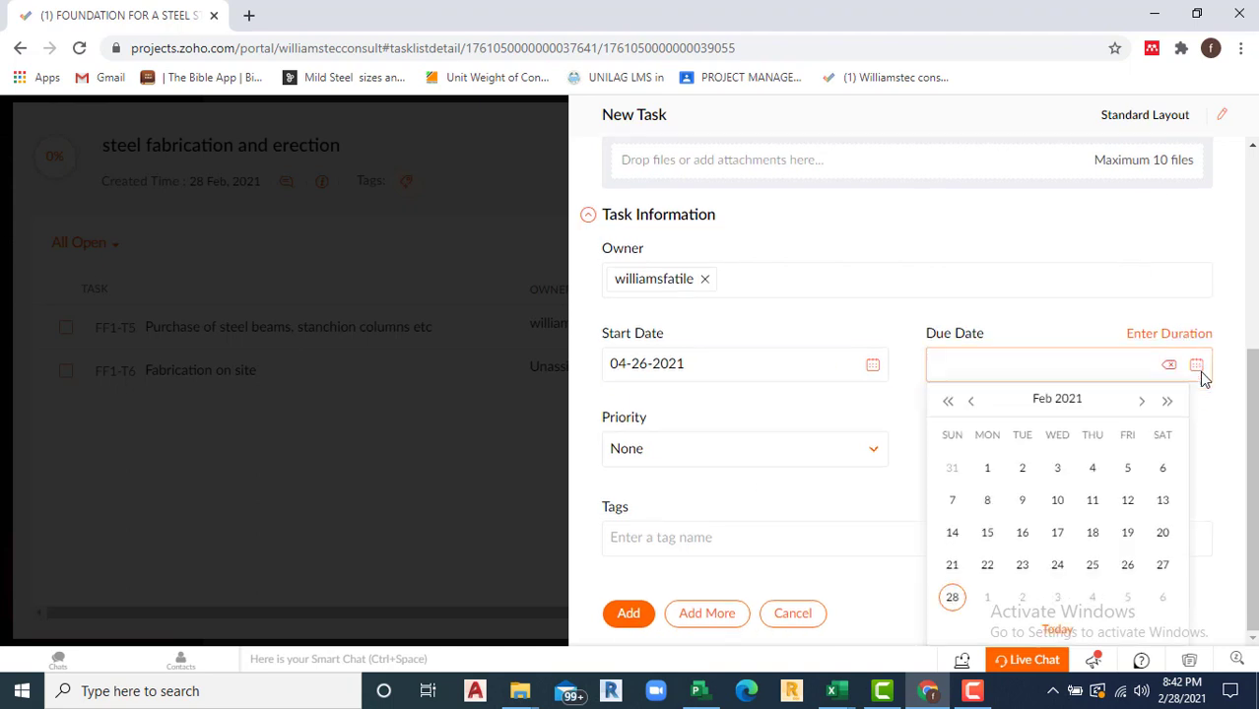
click(1143, 403)
click(1143, 403)
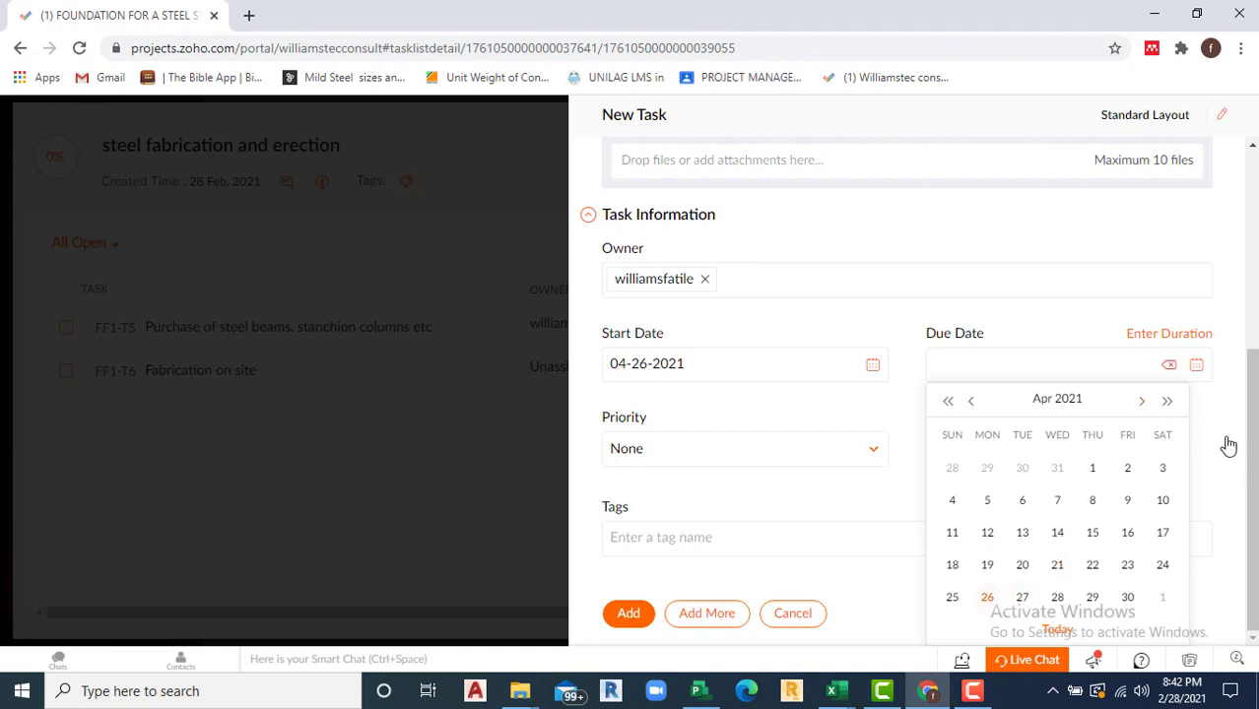
click(1143, 404)
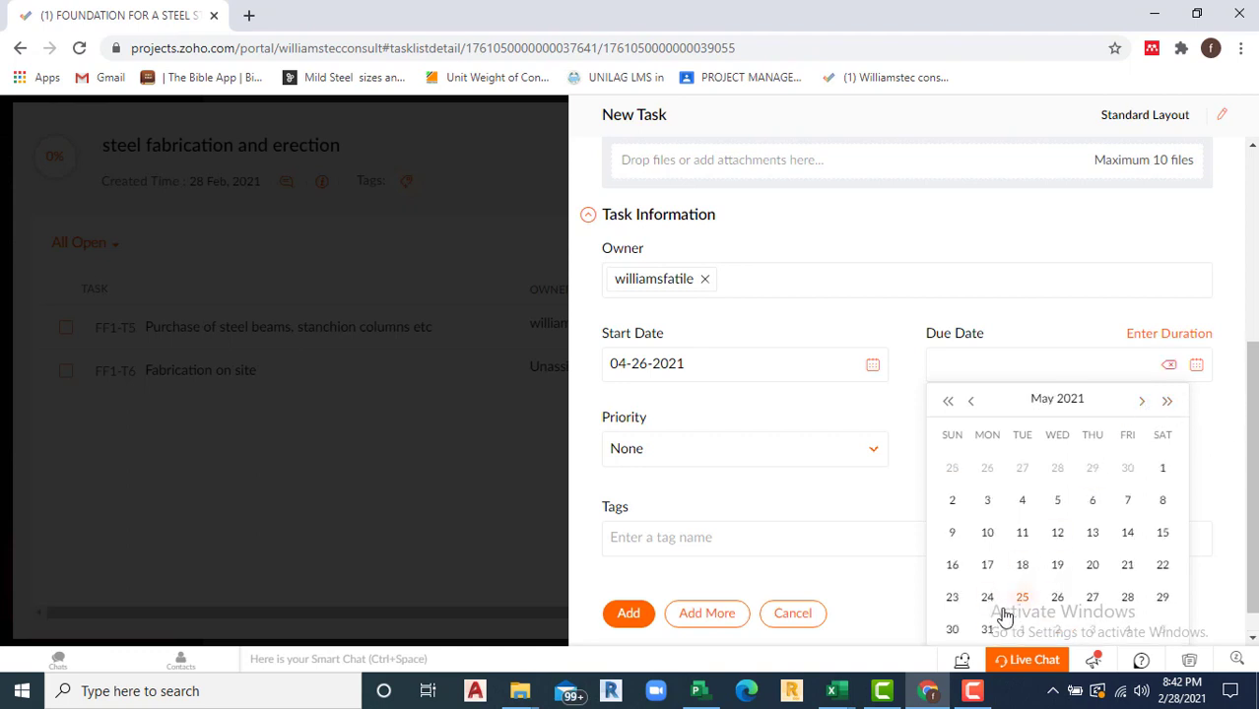
click(1127, 502)
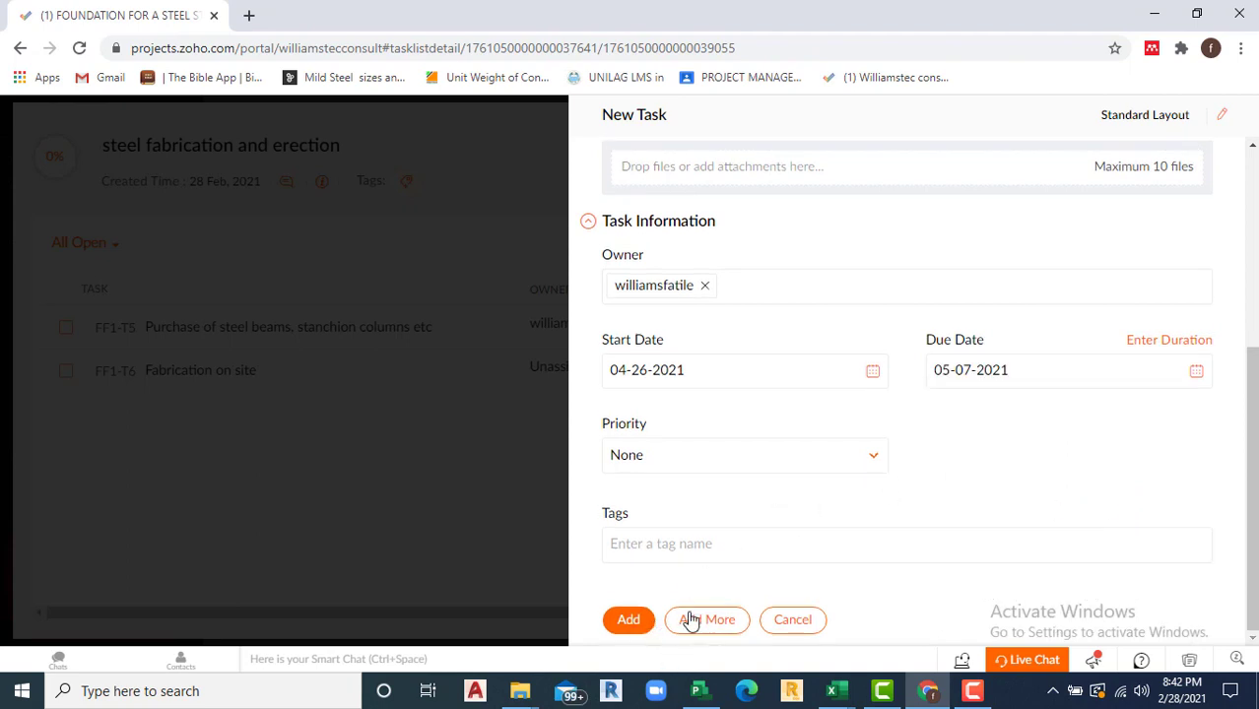
click(639, 621)
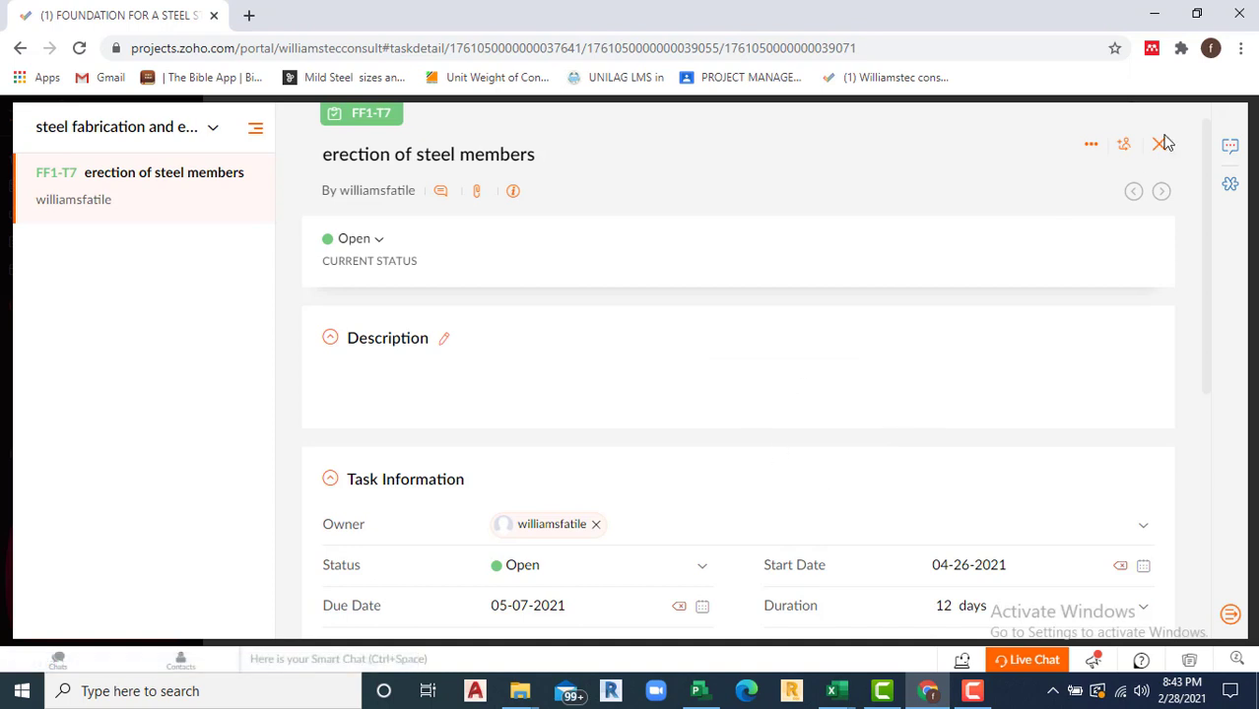
click(1162, 147)
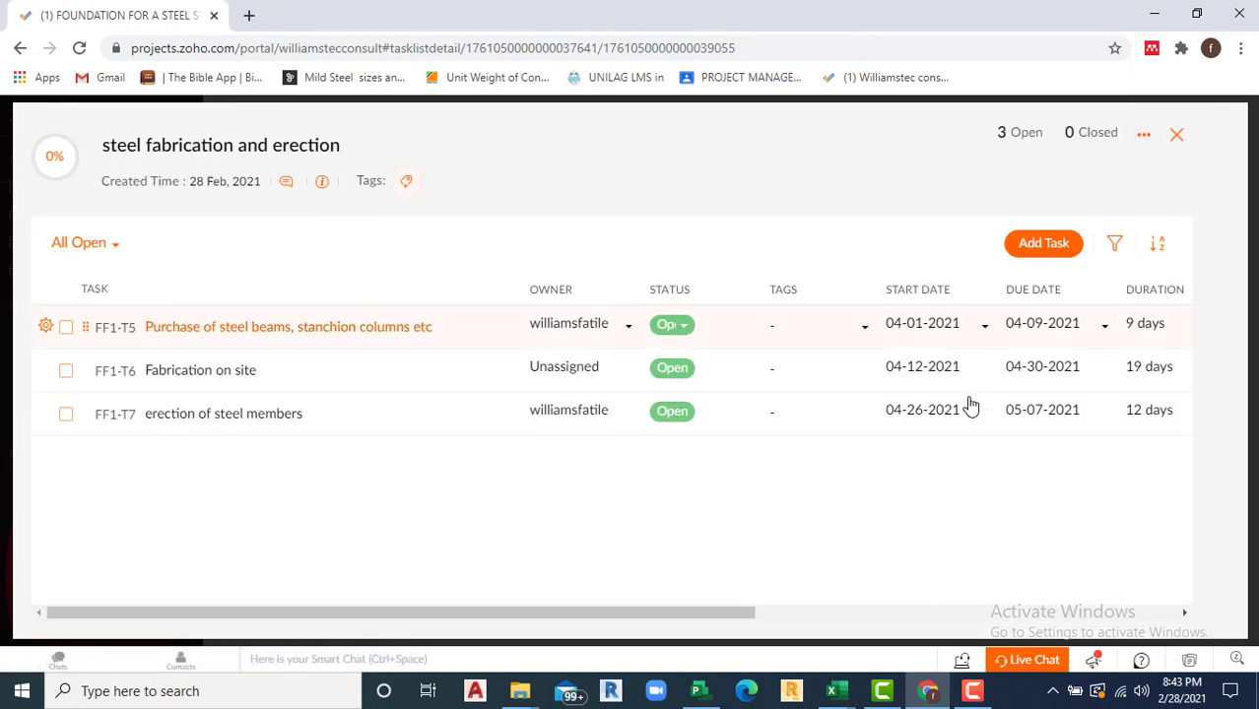
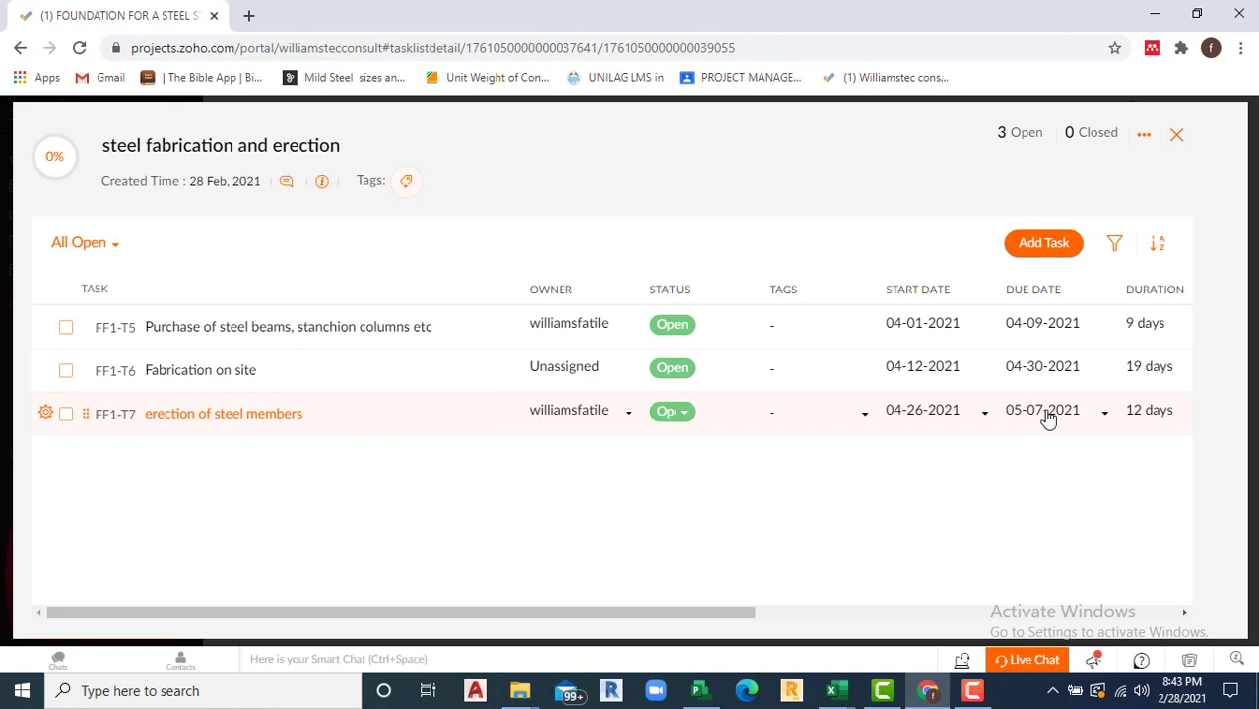
Step: Start a new task 'Alignment of steel structure' with start date 05-10-2021
click(1042, 244)
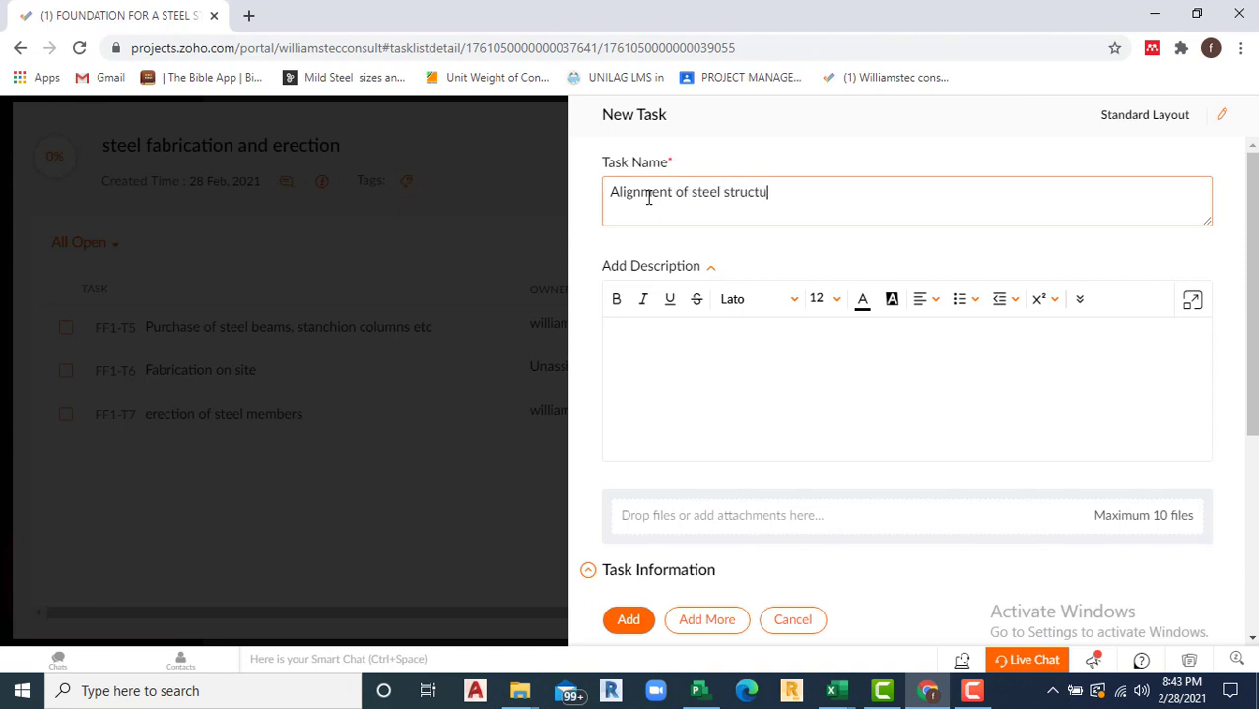
scroll(717, 483, down, 3)
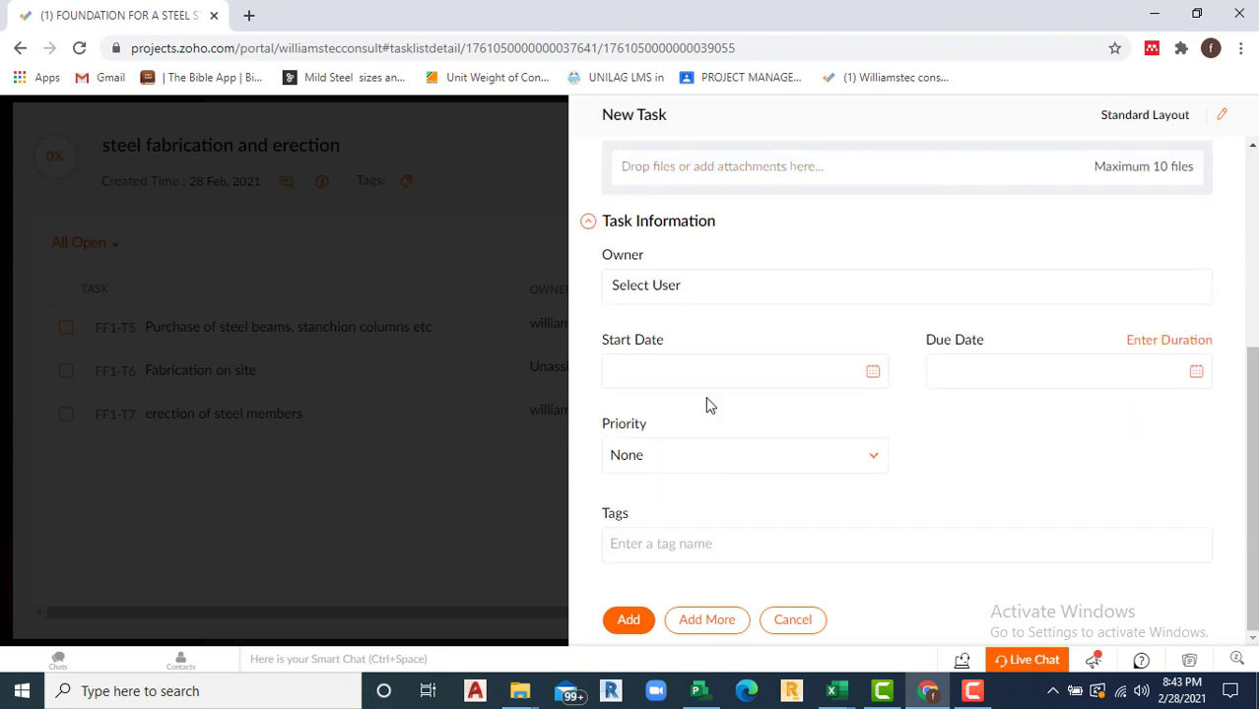
click(873, 372)
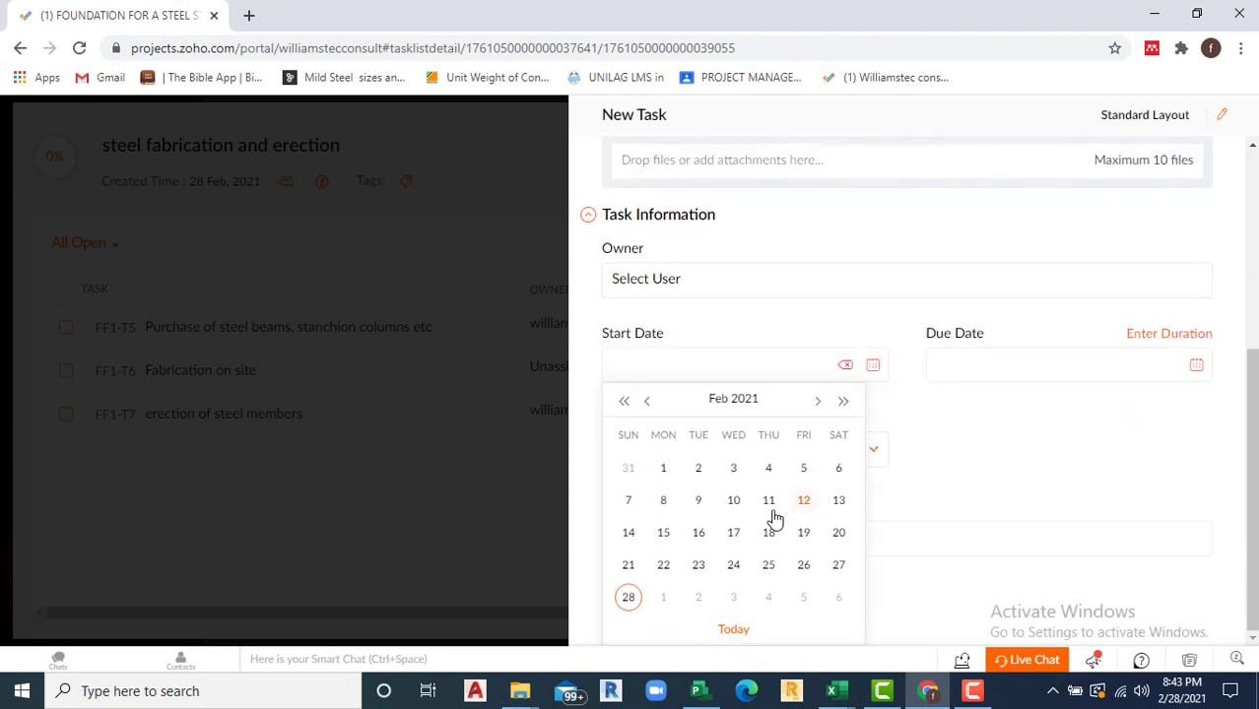
click(817, 406)
click(817, 406)
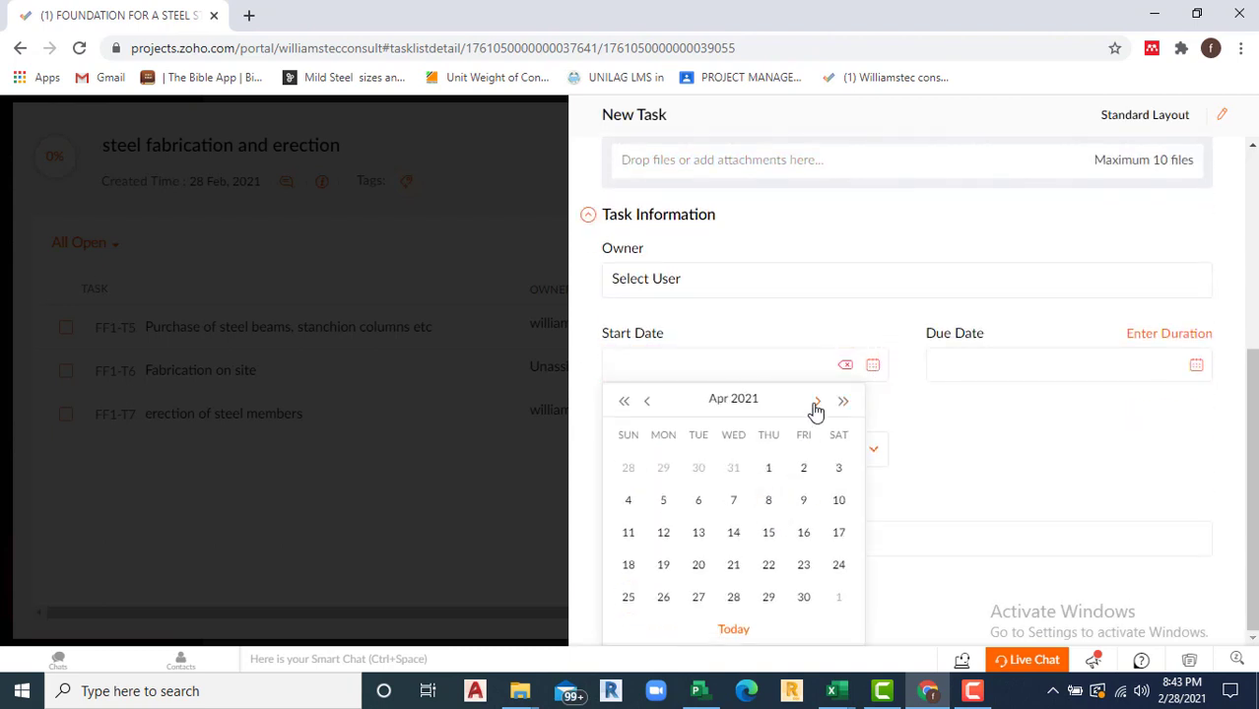
click(817, 406)
click(661, 534)
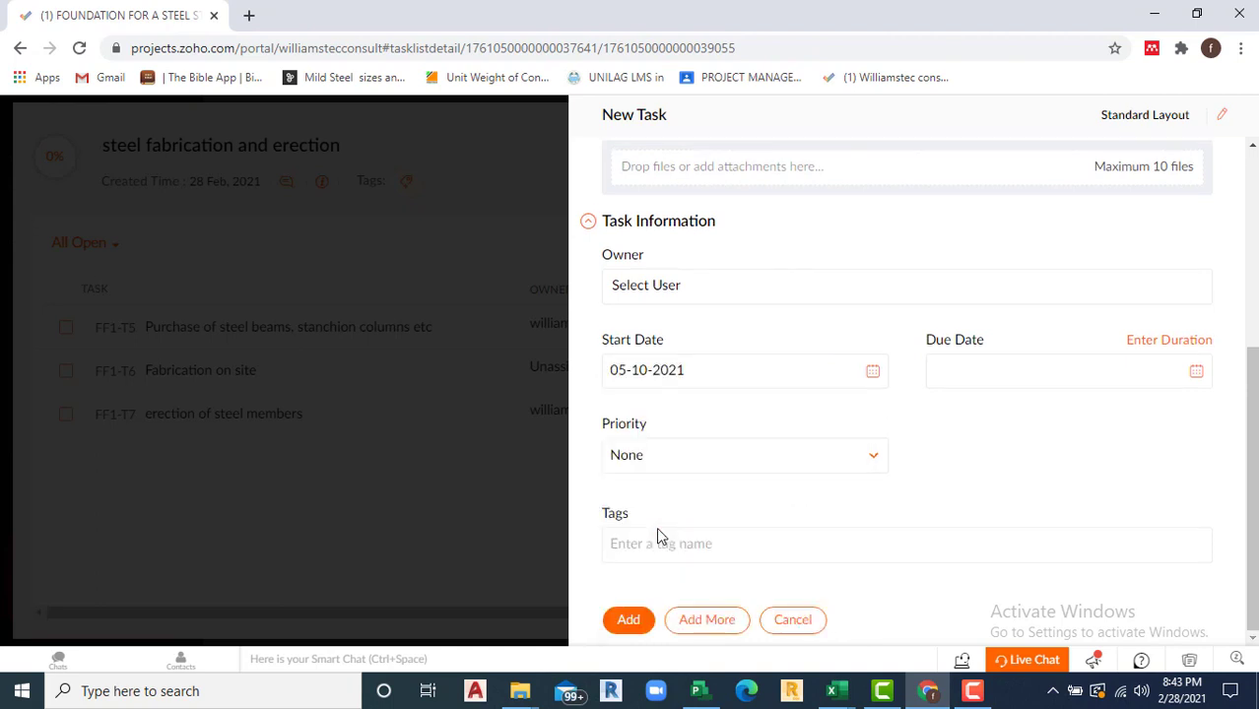
Step: Set its due date to 05-14-2021, create the task, and close its details
click(1197, 380)
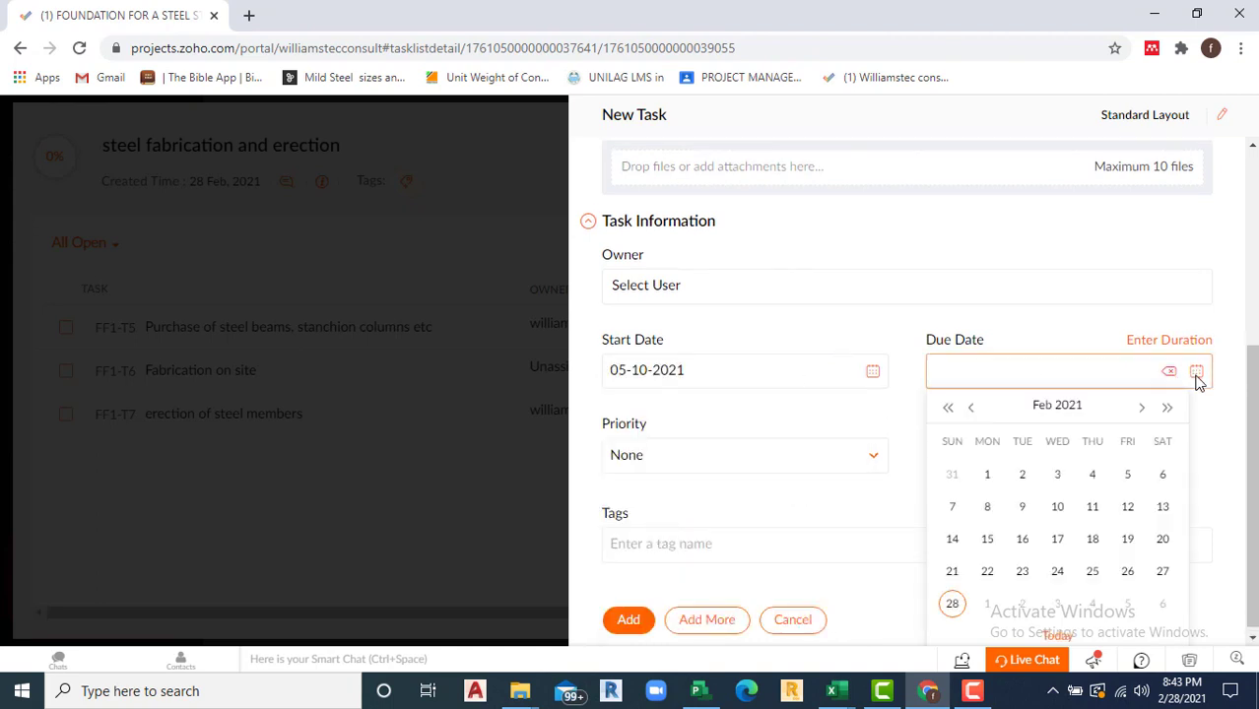
click(1140, 404)
click(1140, 404)
click(1140, 406)
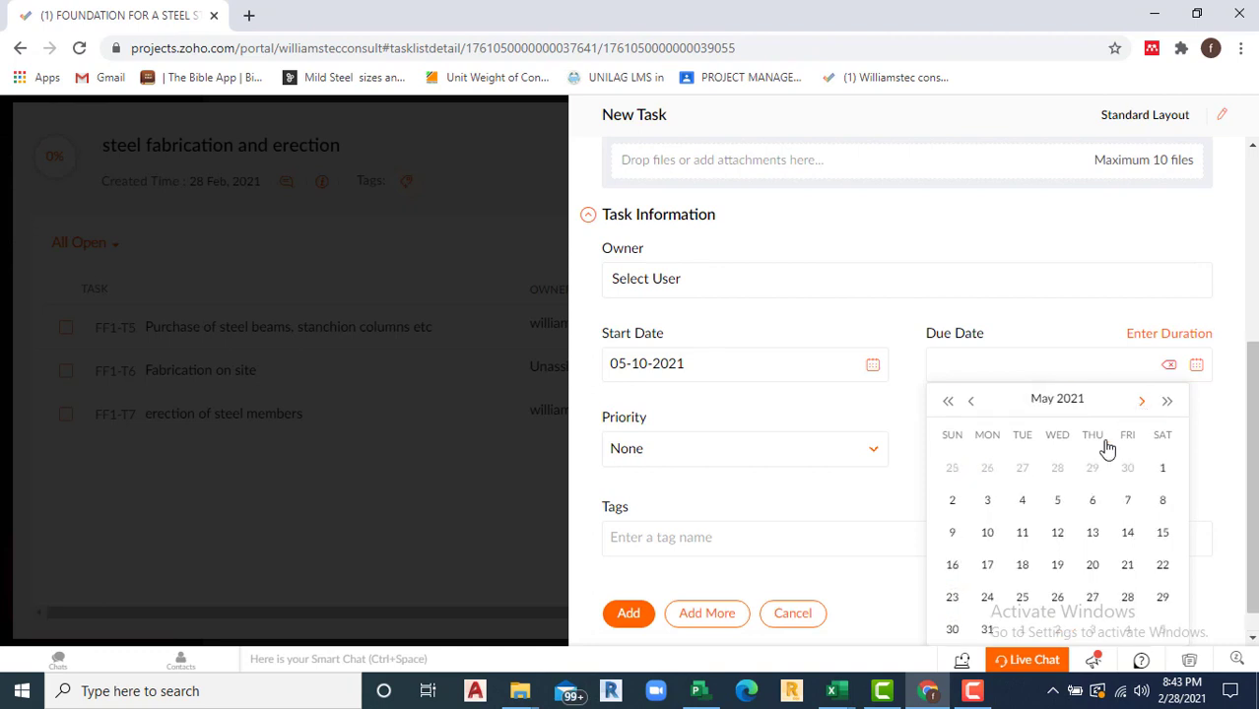
click(1129, 533)
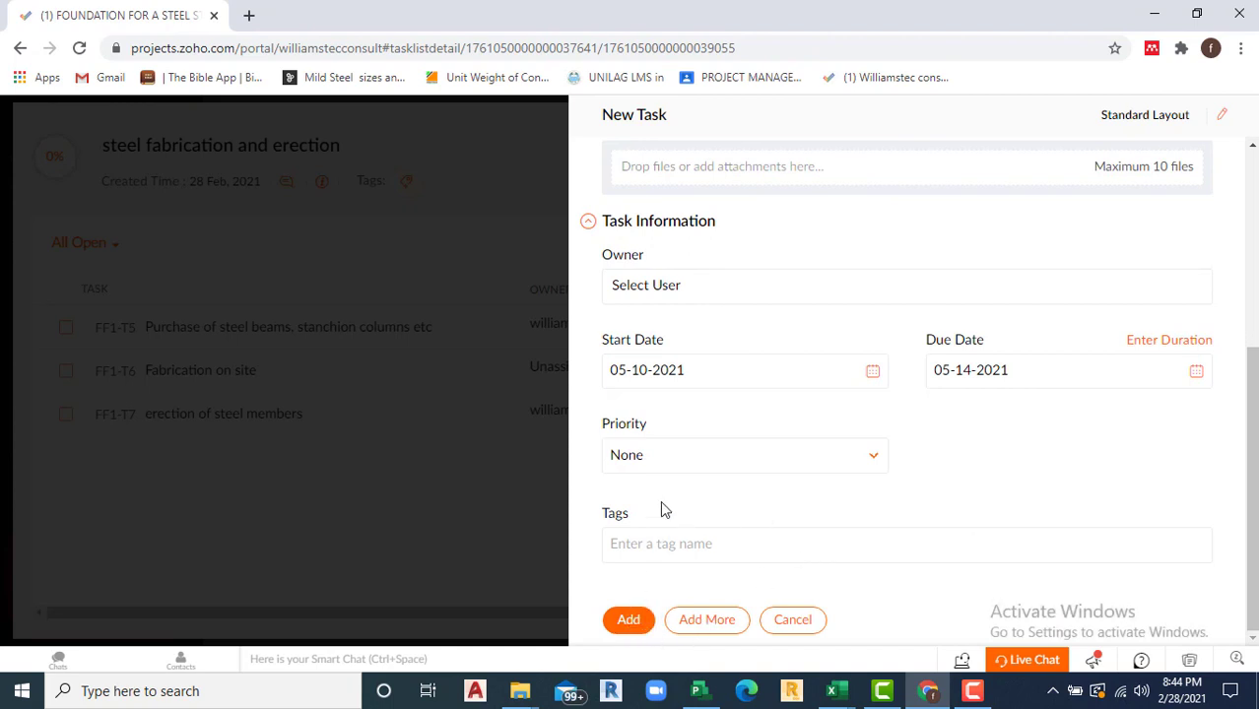
click(631, 621)
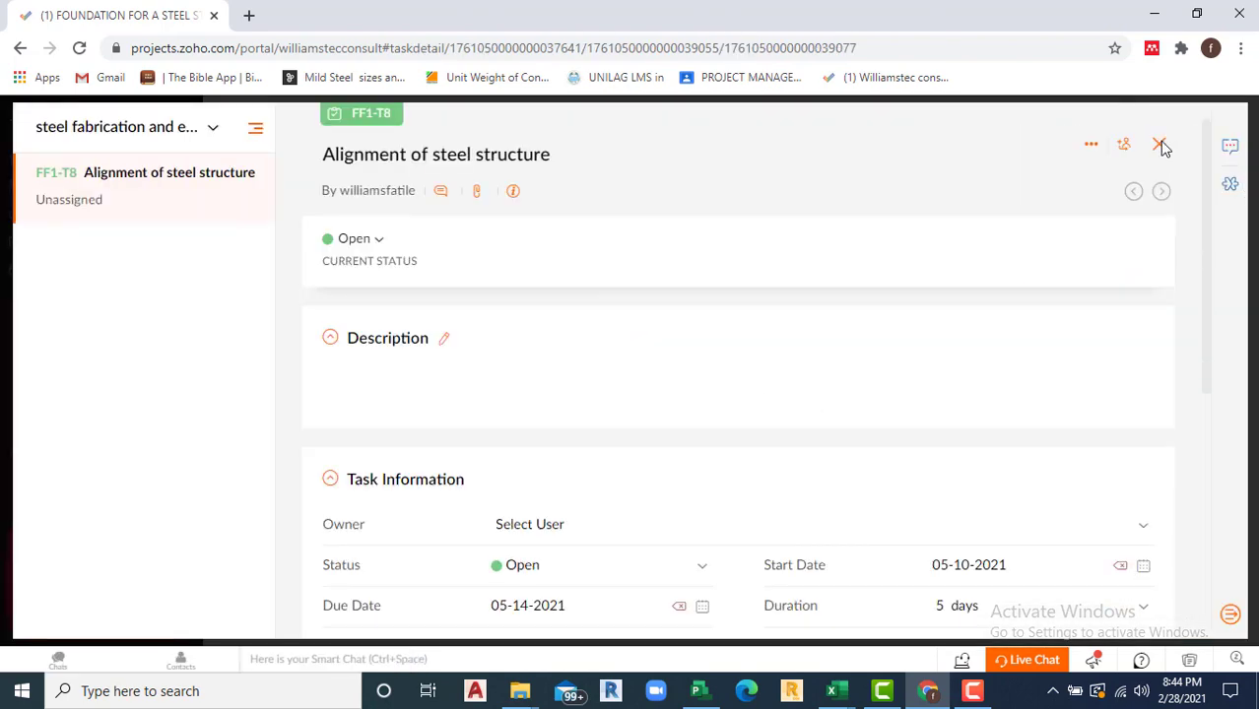
click(1161, 145)
Step: Go to All Milestones, abandon a started new milestone, and scroll to the date columns
click(1177, 135)
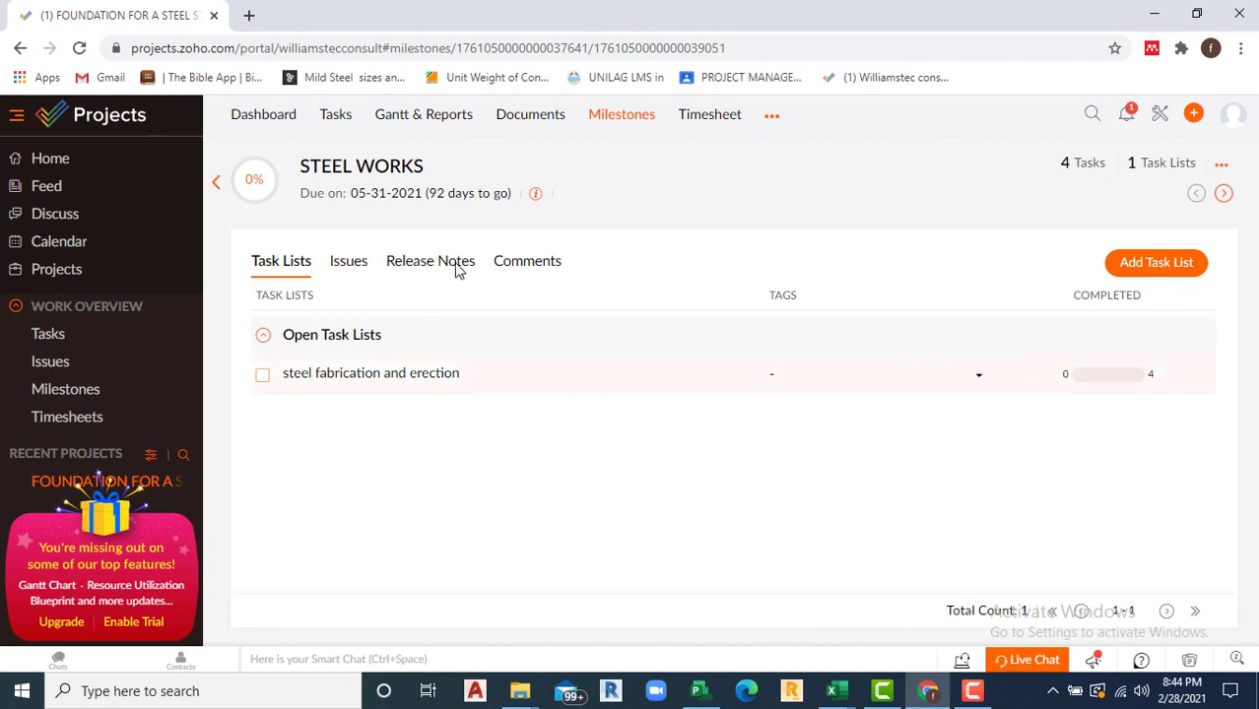
click(611, 118)
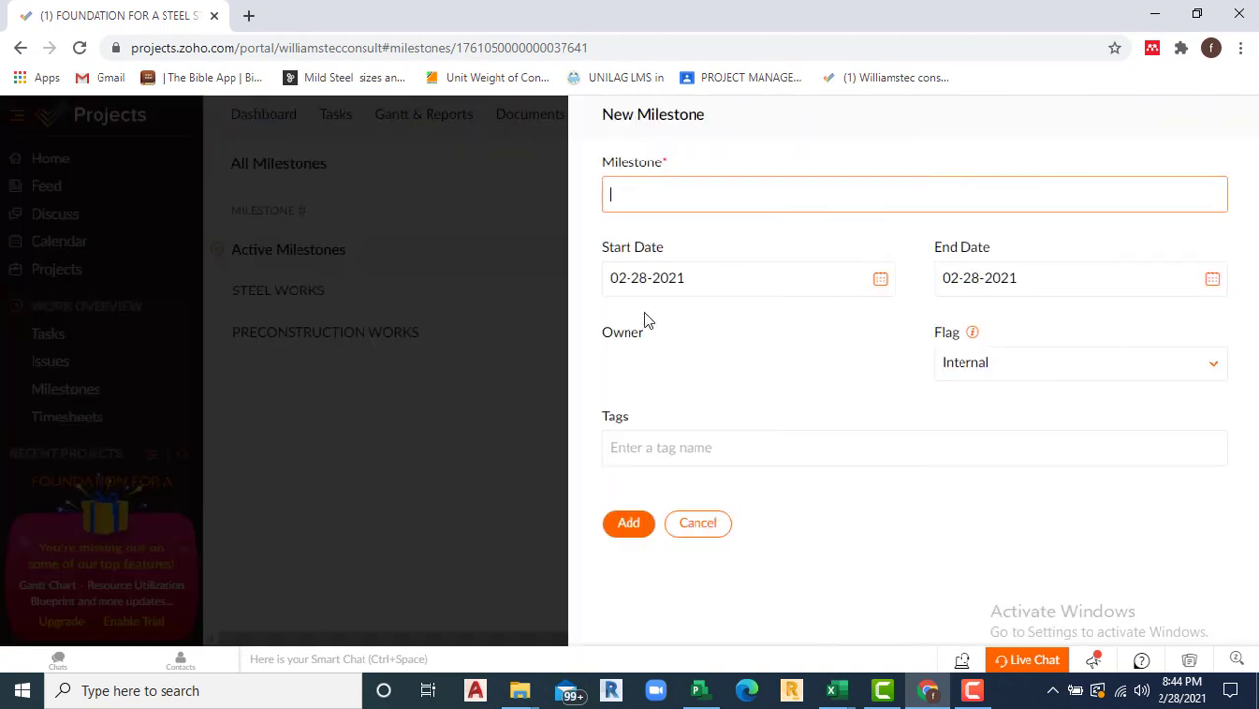
click(678, 192)
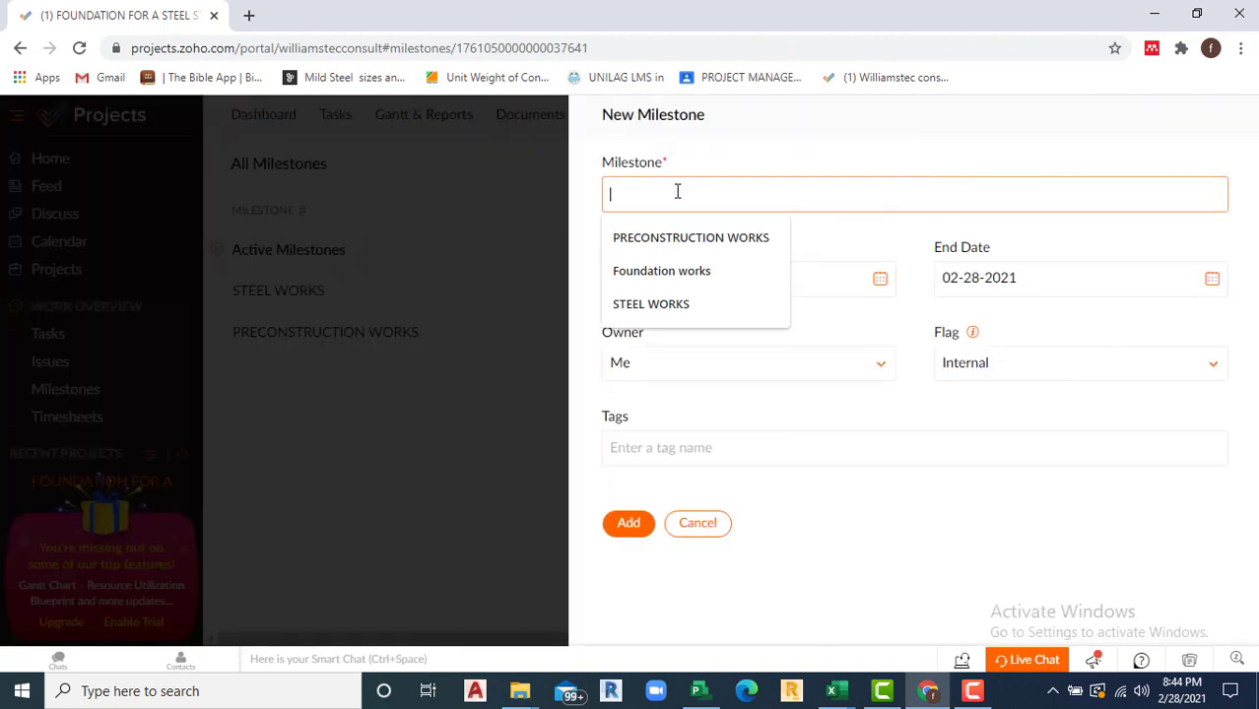
text(Roof covering)
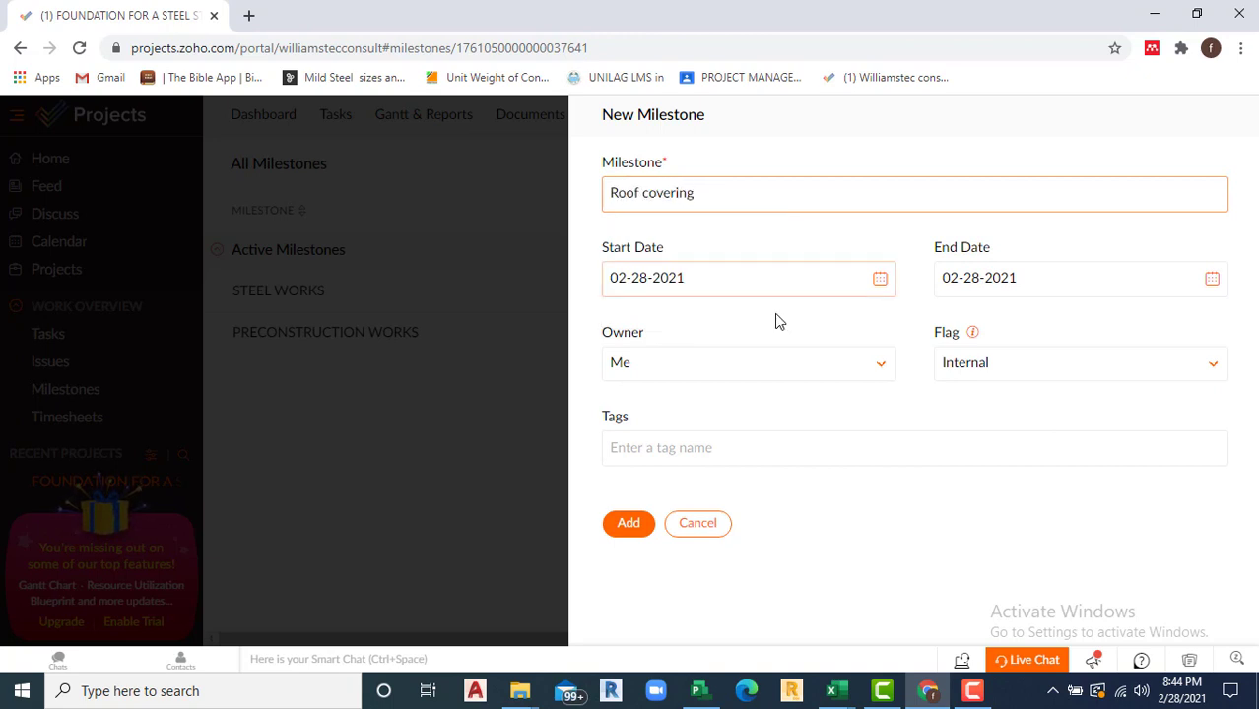
click(880, 280)
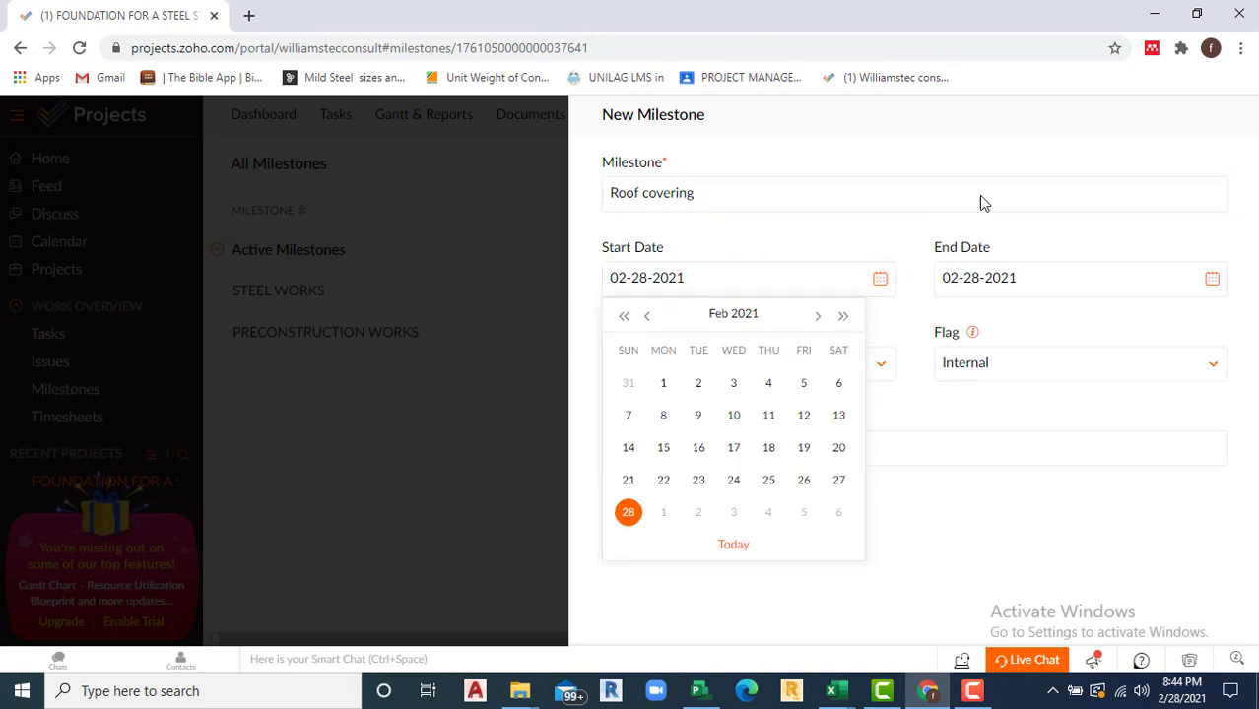
click(487, 365)
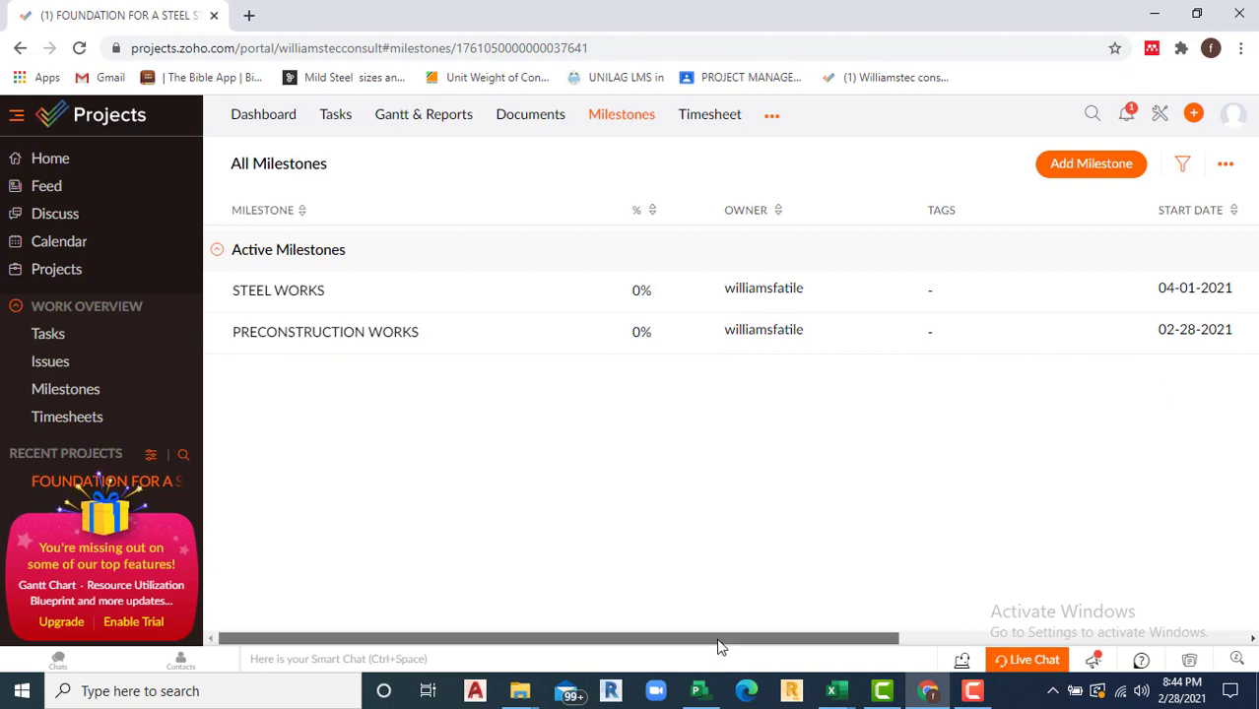
drag(719, 643, 927, 613)
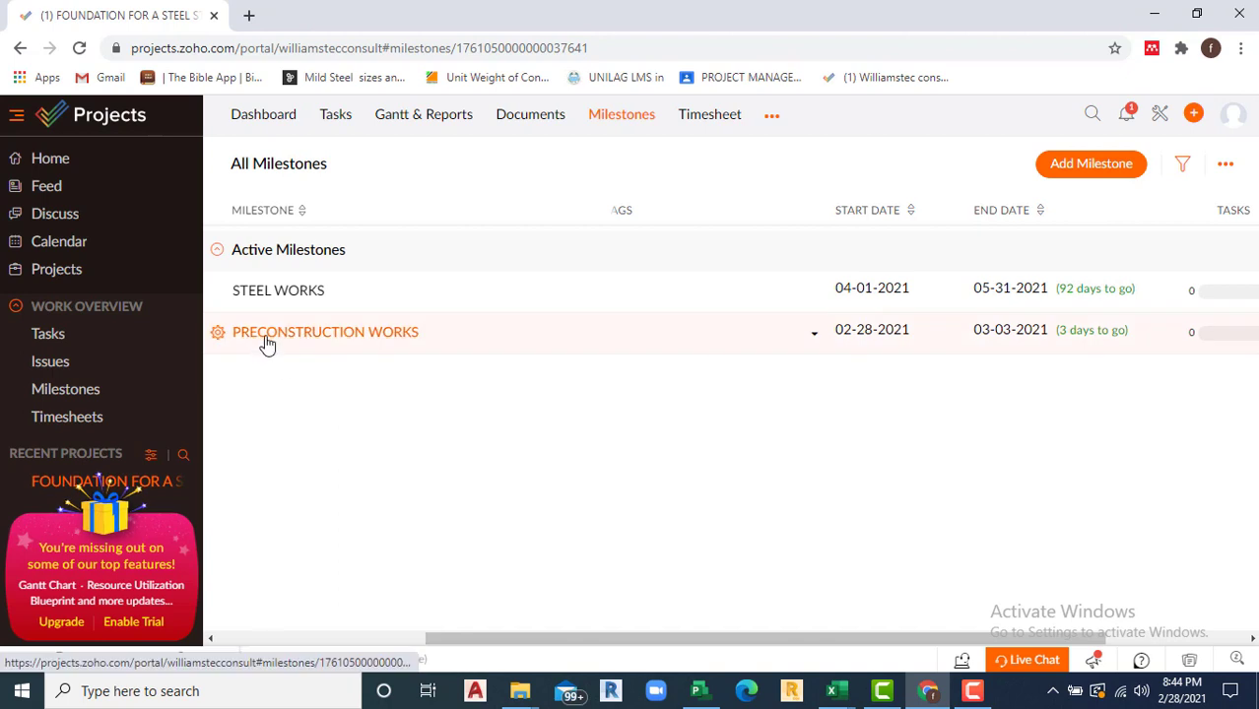
Step: Start a new milestone named 'Roof covering' with start date 06-01-2021
click(1069, 169)
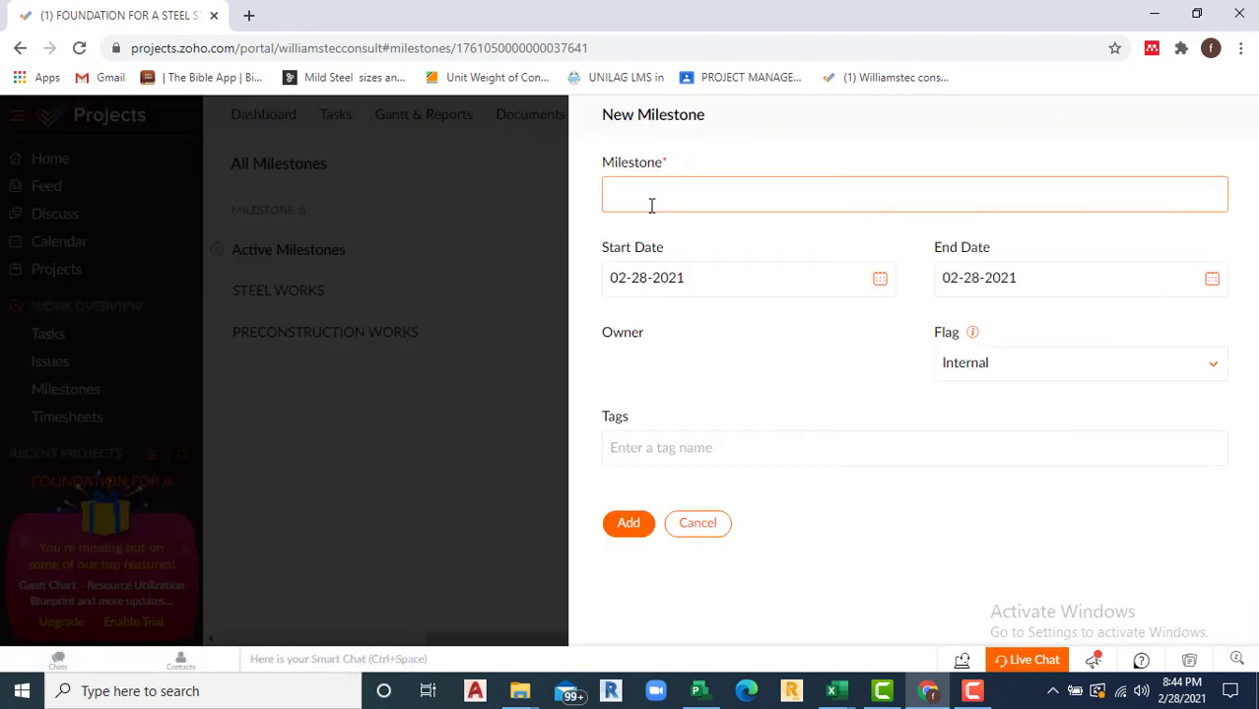
click(659, 190)
text(ring)
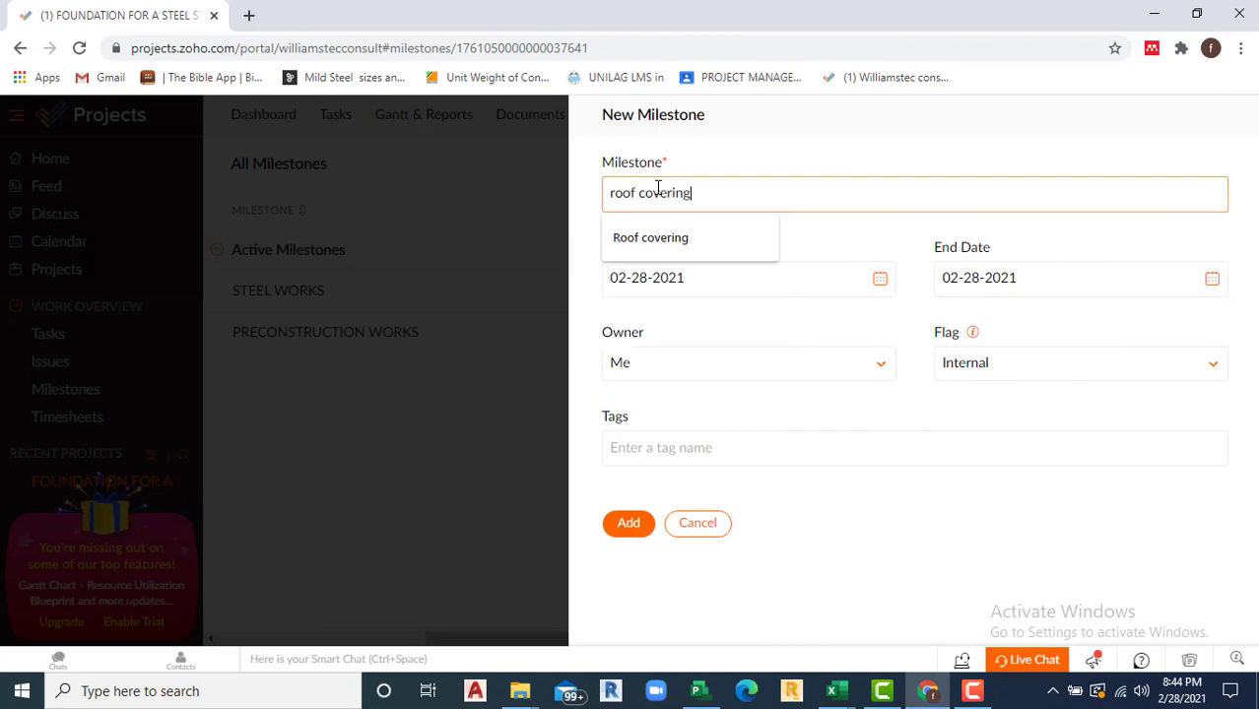
click(689, 237)
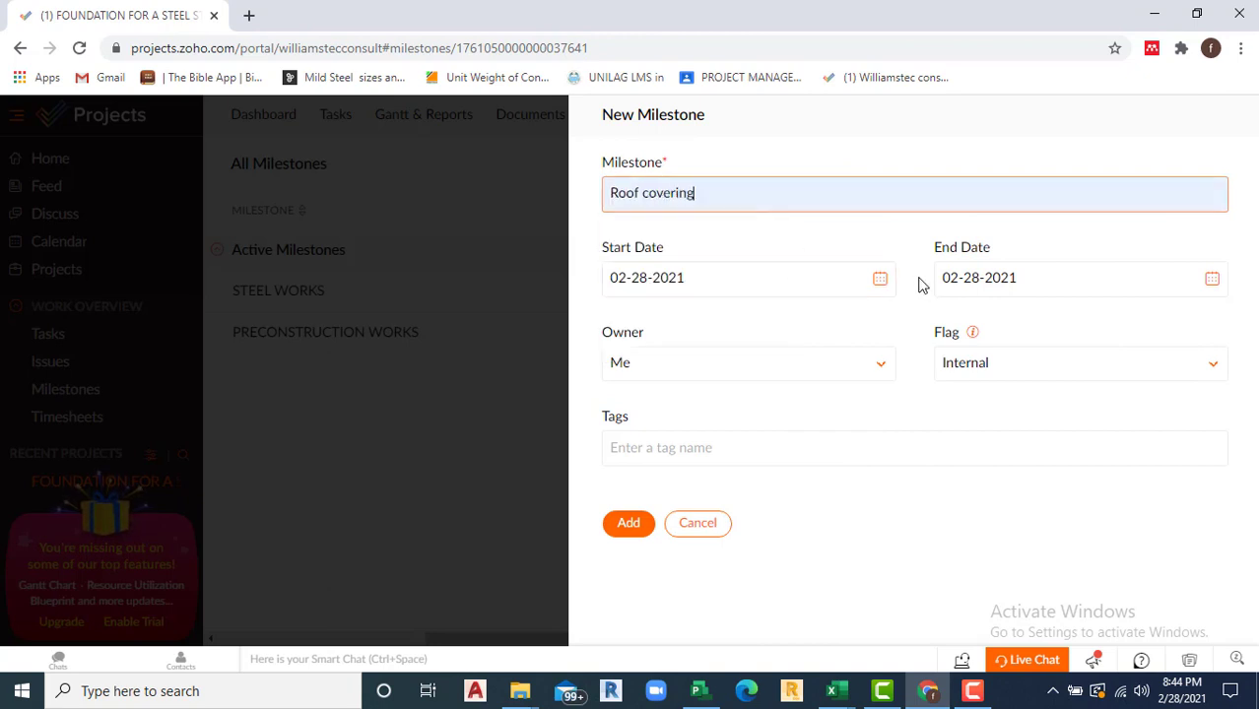
click(880, 279)
click(820, 316)
click(819, 316)
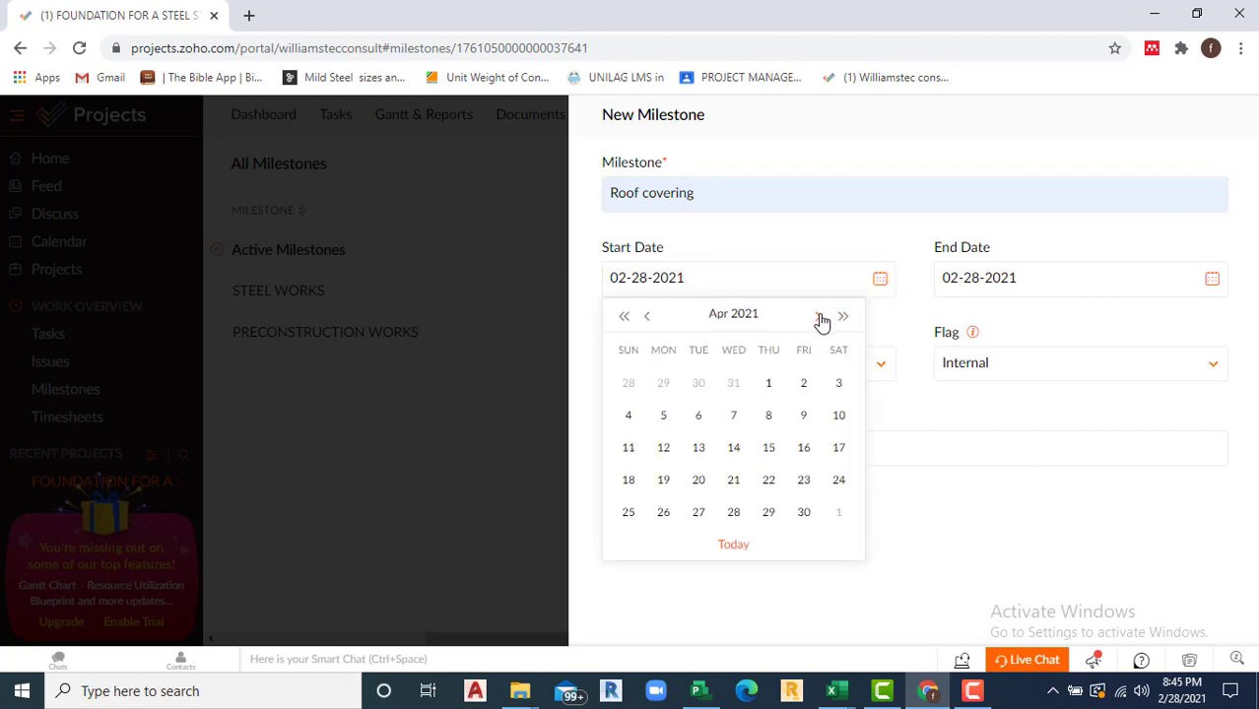
click(820, 316)
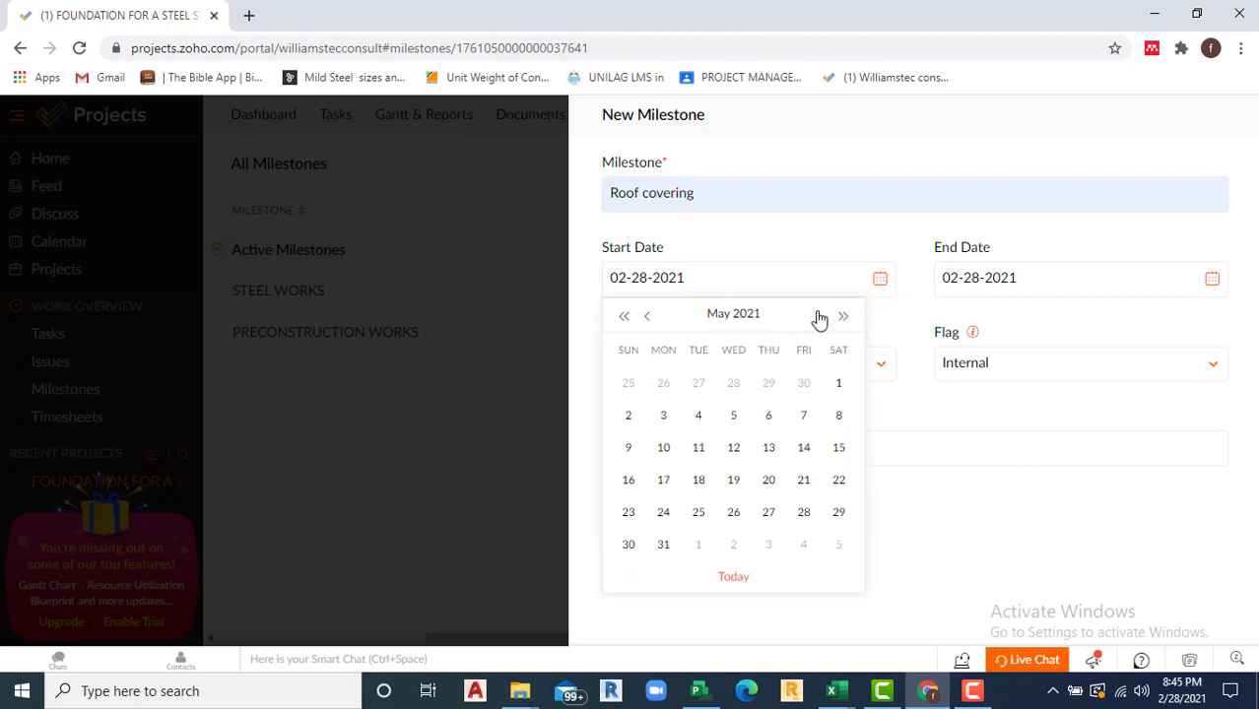
click(818, 318)
click(701, 388)
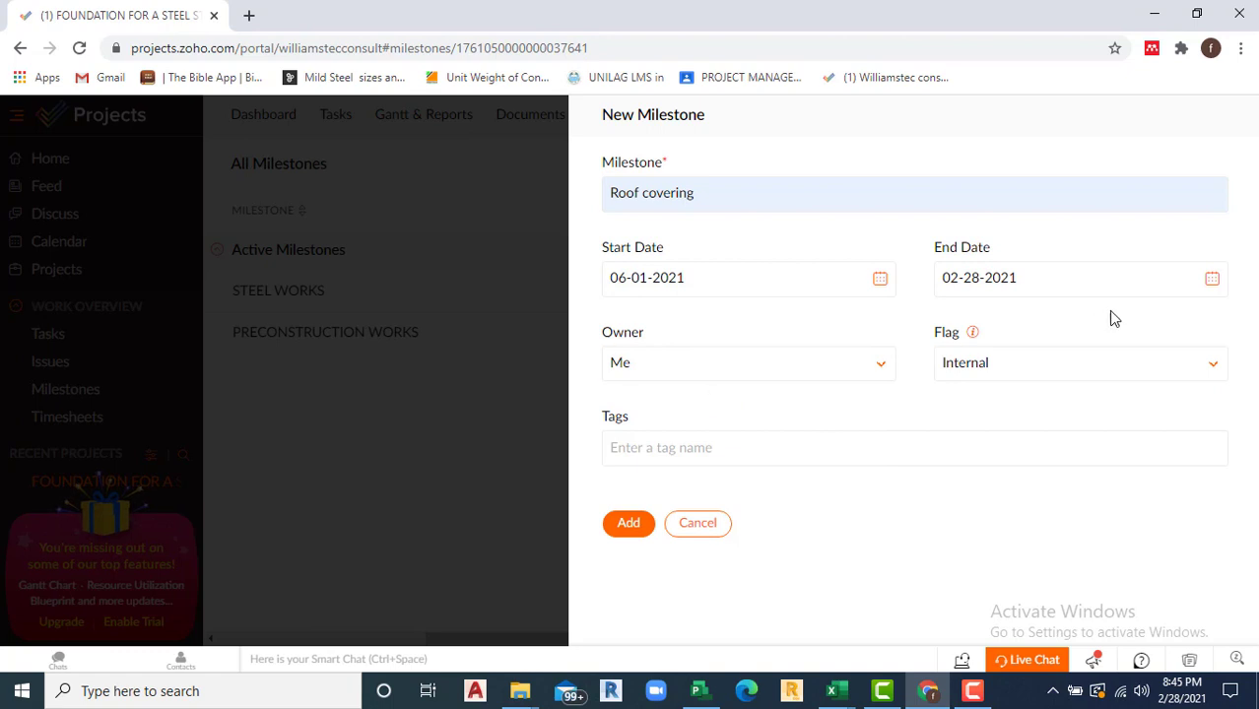
Step: Give the milestone end date 06-19-2021 and owner Me, then save it
click(1213, 281)
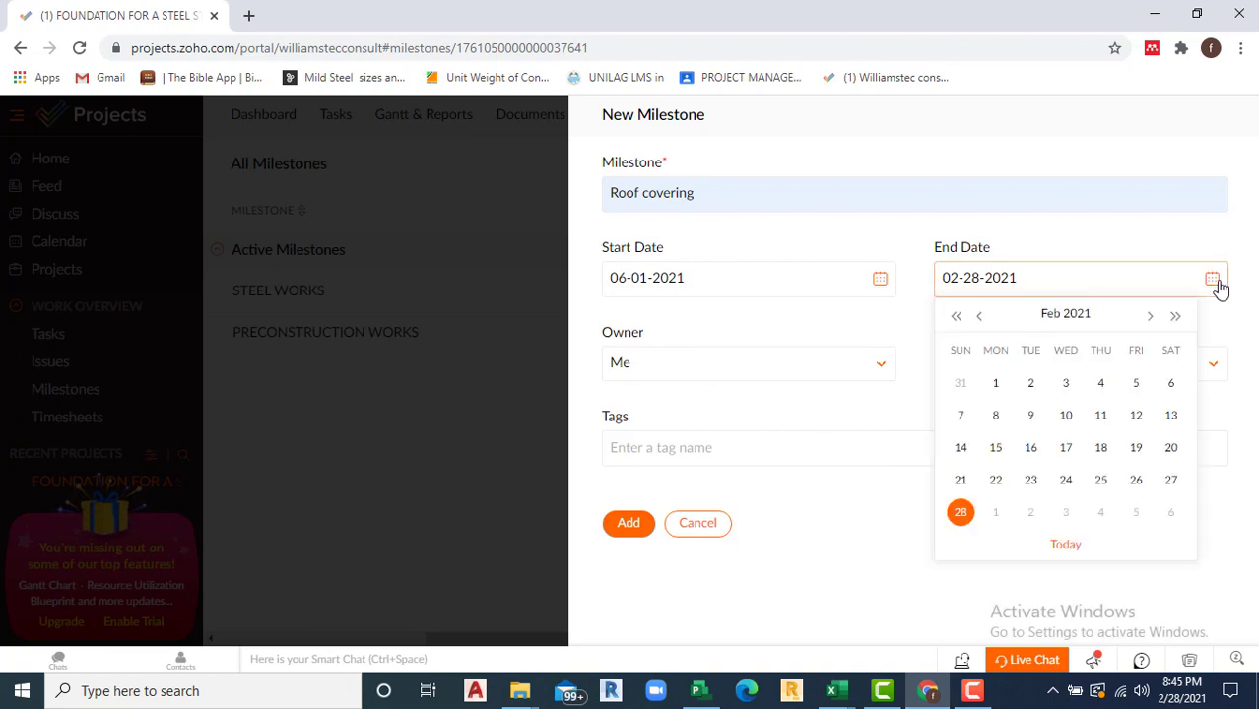
click(1152, 322)
click(1153, 323)
click(1153, 324)
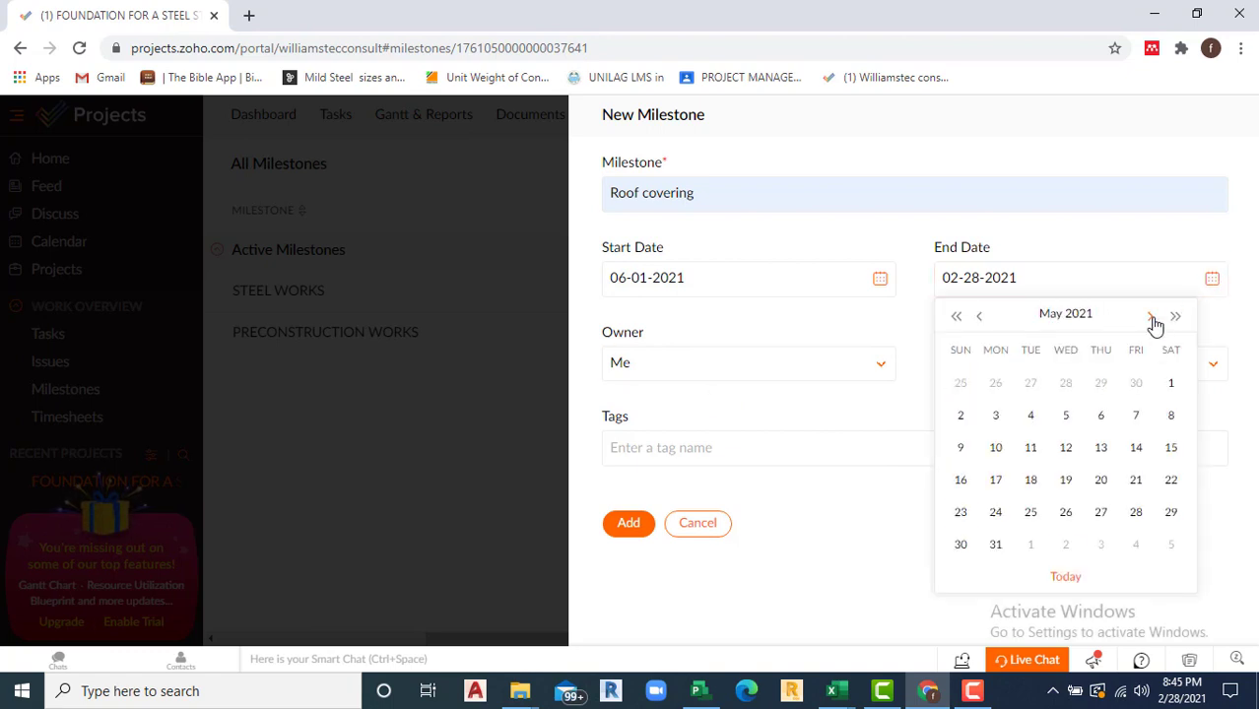
click(1153, 324)
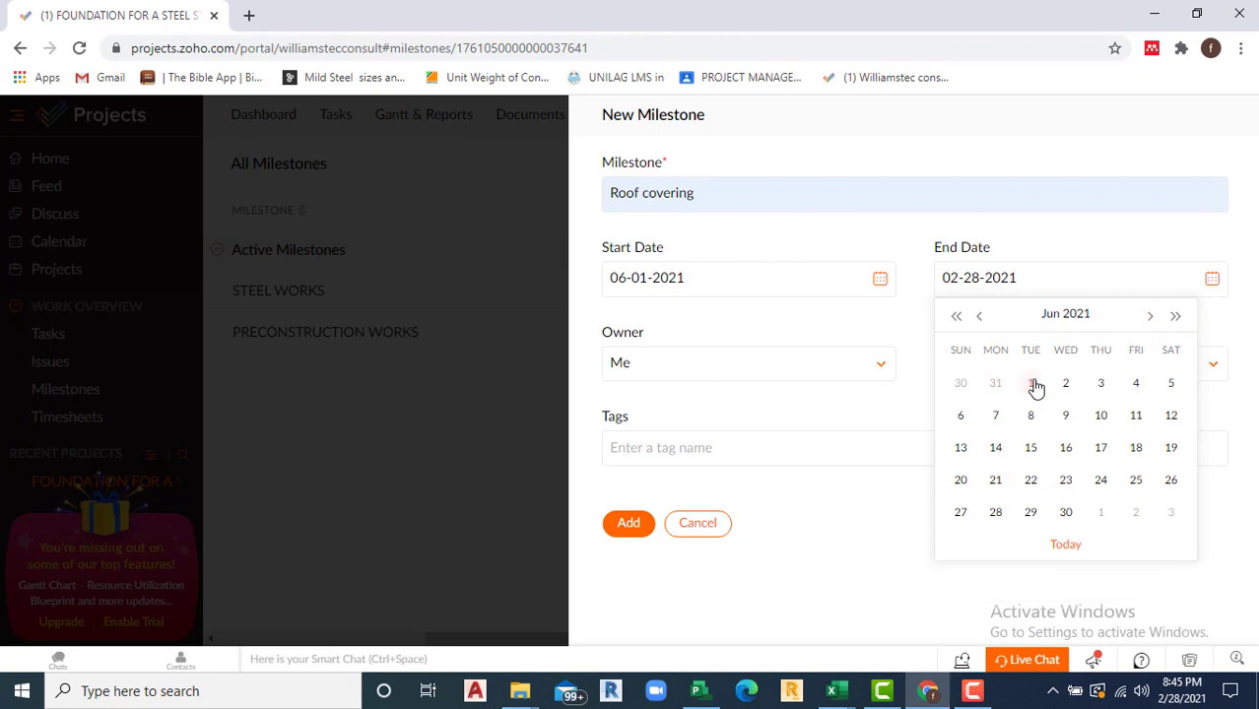
click(1173, 450)
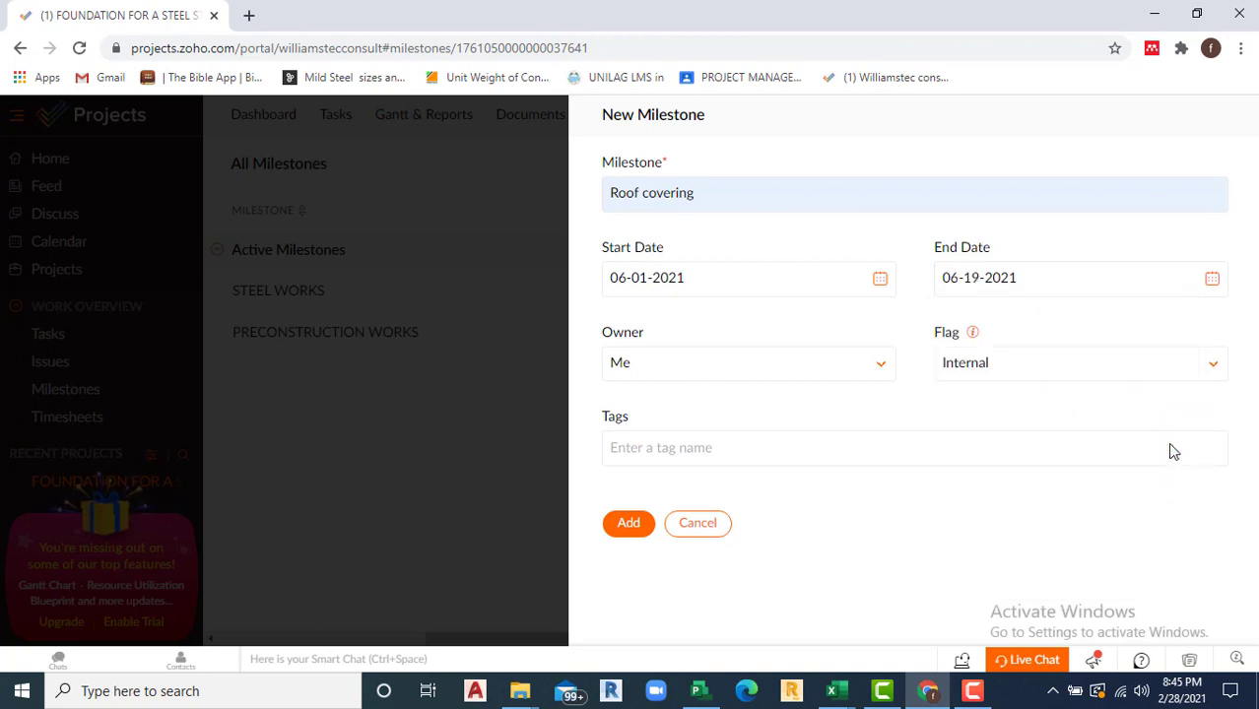
click(884, 375)
click(688, 465)
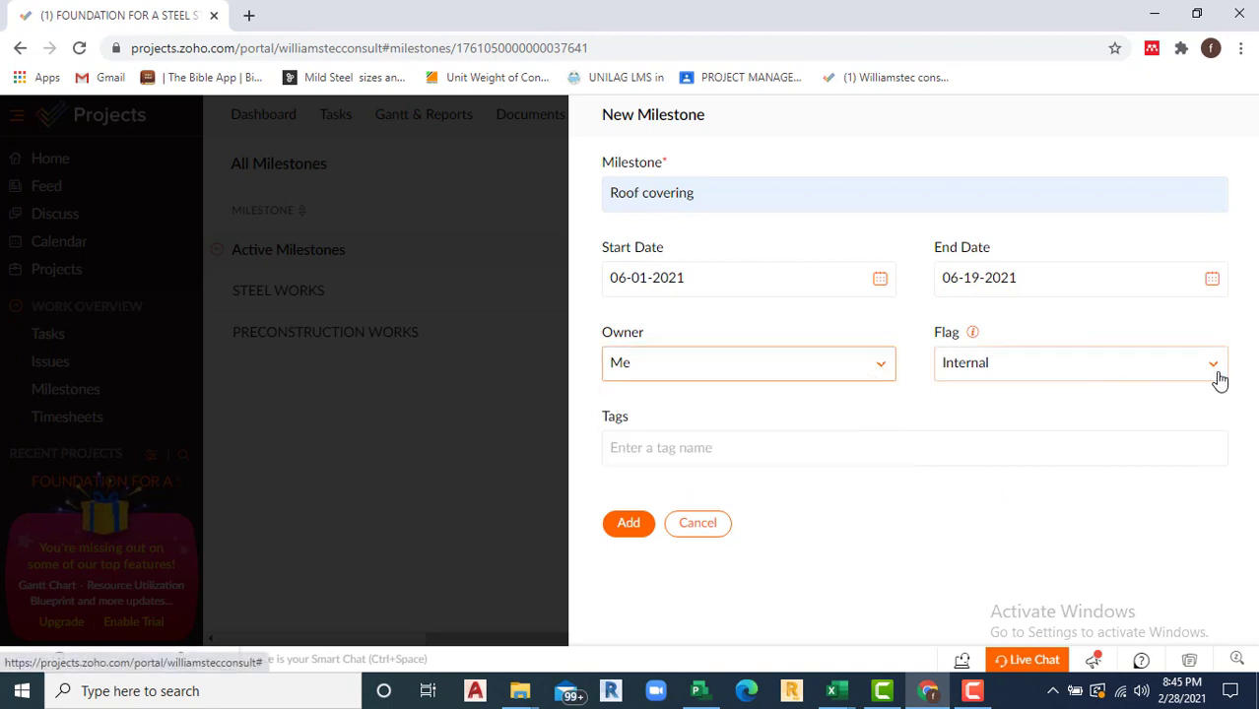
click(629, 527)
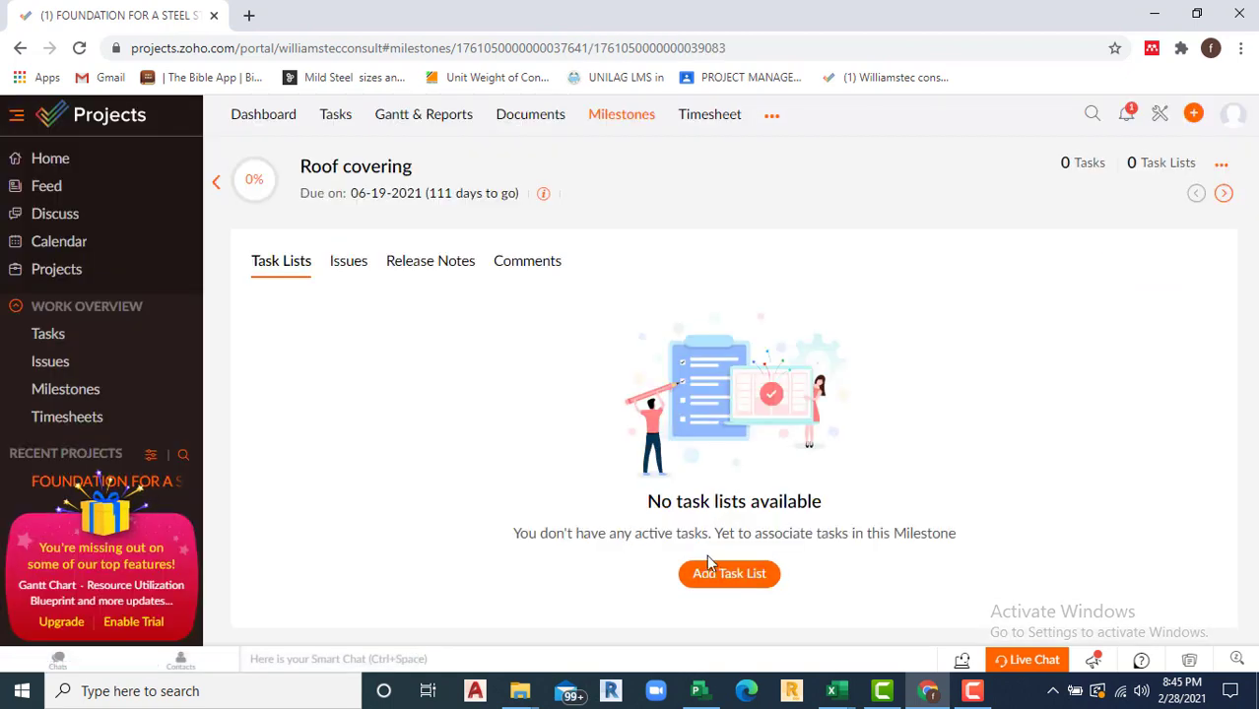
Step: Add the task list 'supply and installation of roof' under Roof covering and open it
click(724, 575)
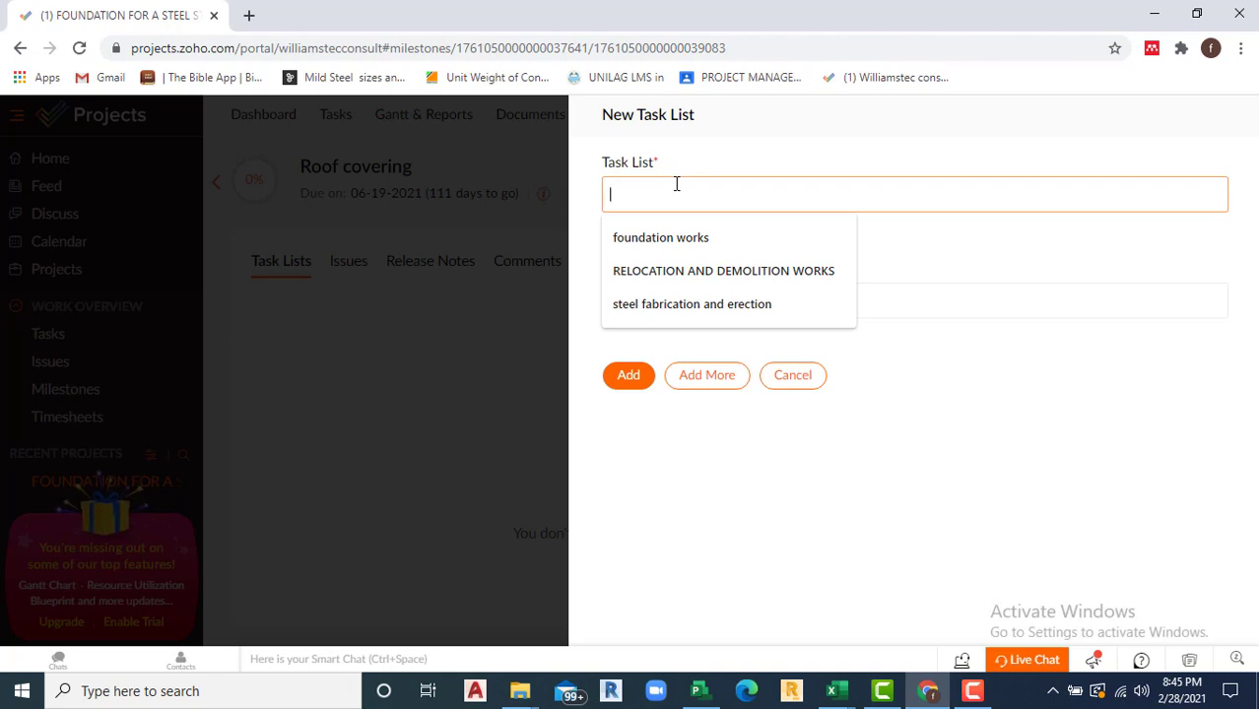
text(supp)
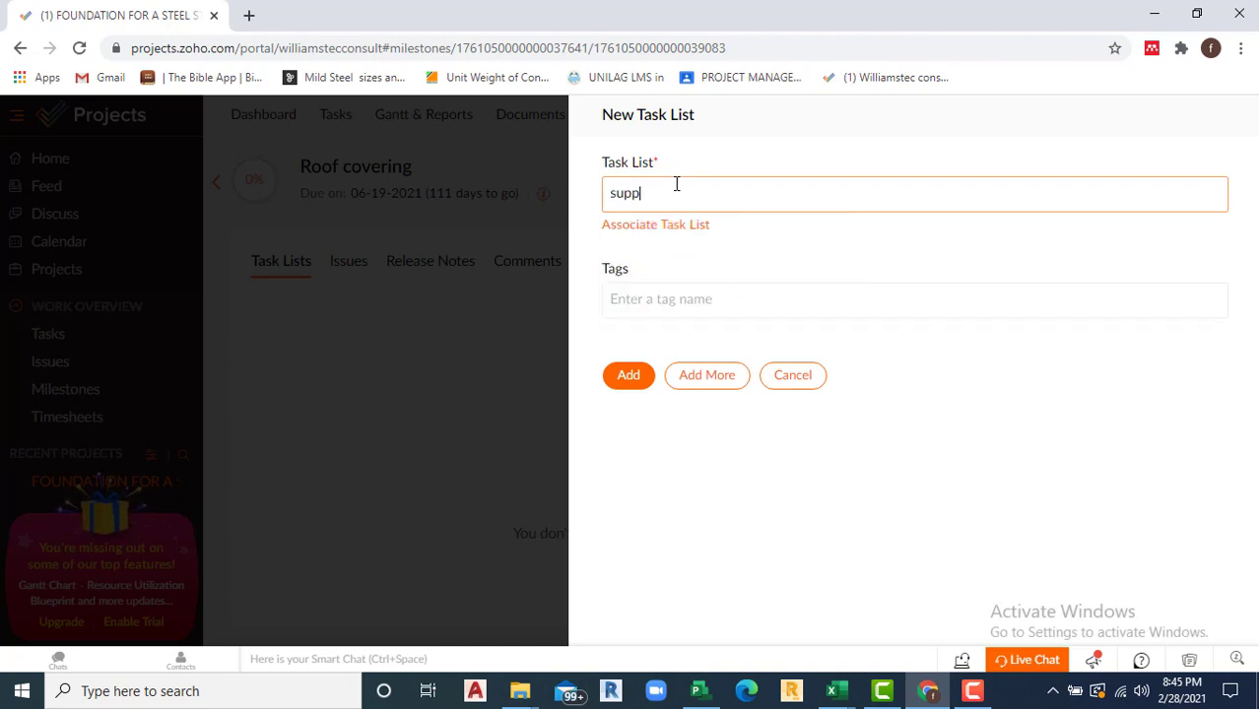
key(BackSpace)
key(BackSpace)
text(ply and installation of roof)
click(625, 382)
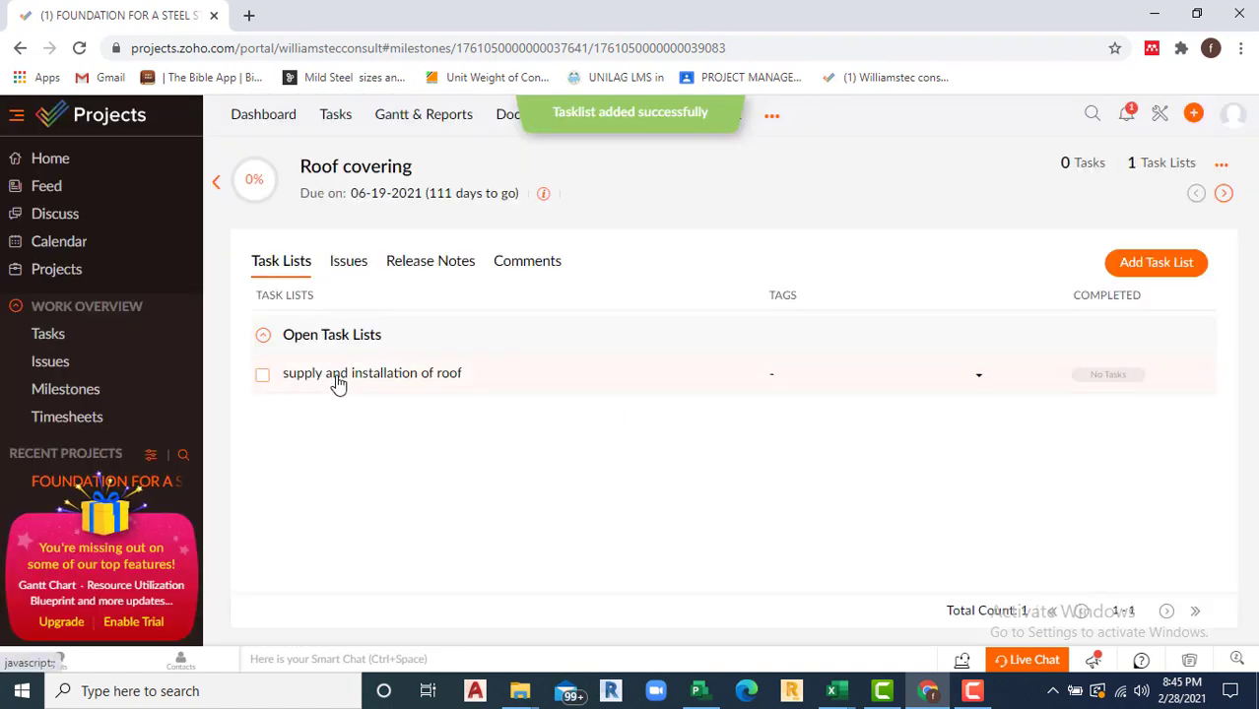
click(337, 378)
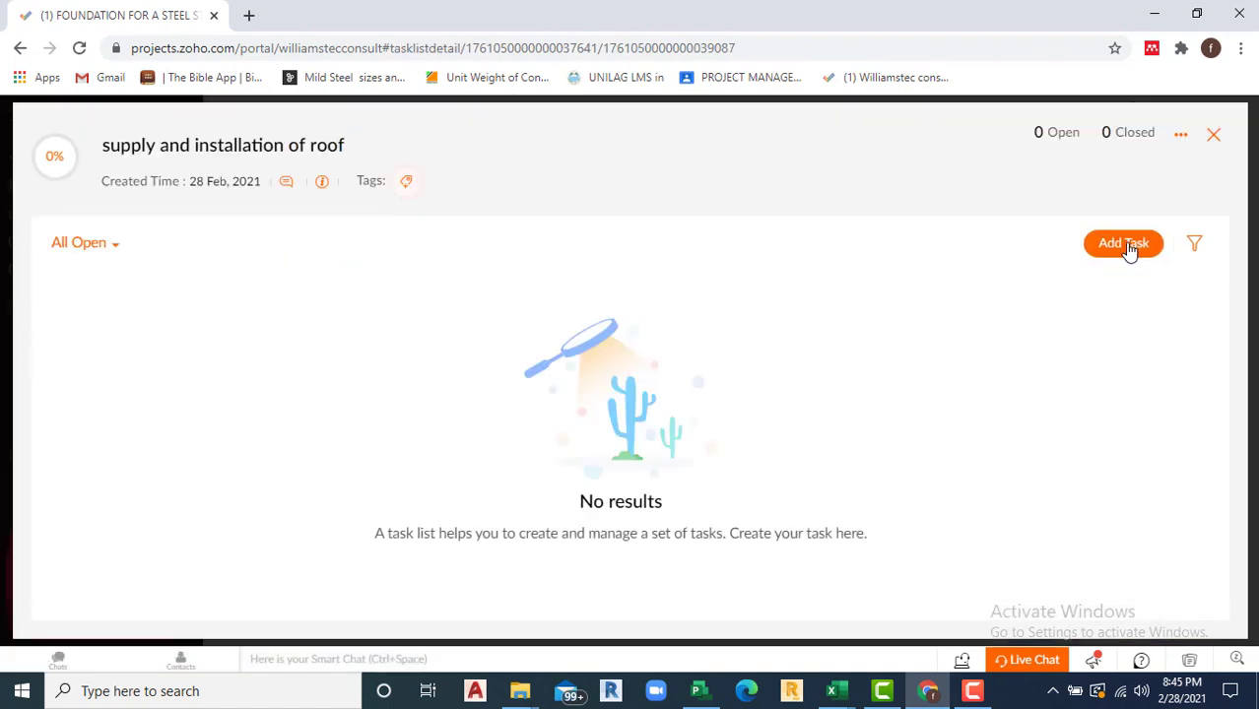
Step: Start a new task named 'Purchase of roofing sheet' in the roof task list
click(1129, 248)
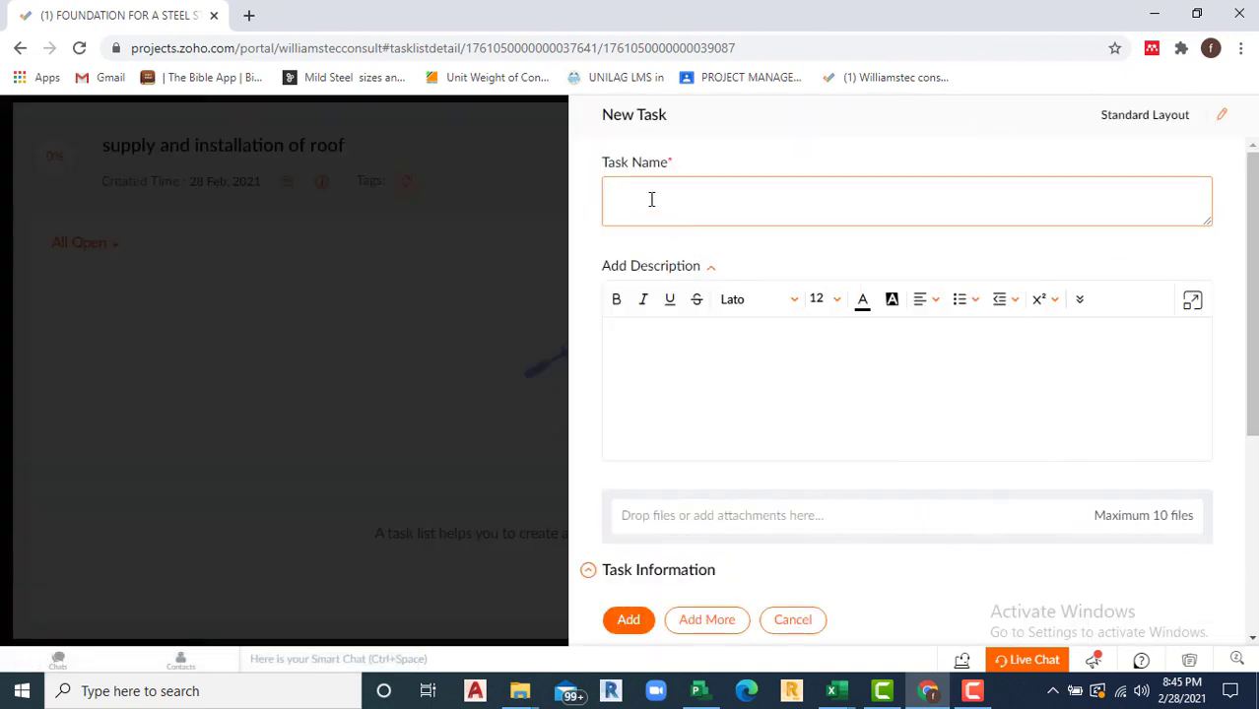
key(BackSpace)
key(BackSpace)
text(Purcha)
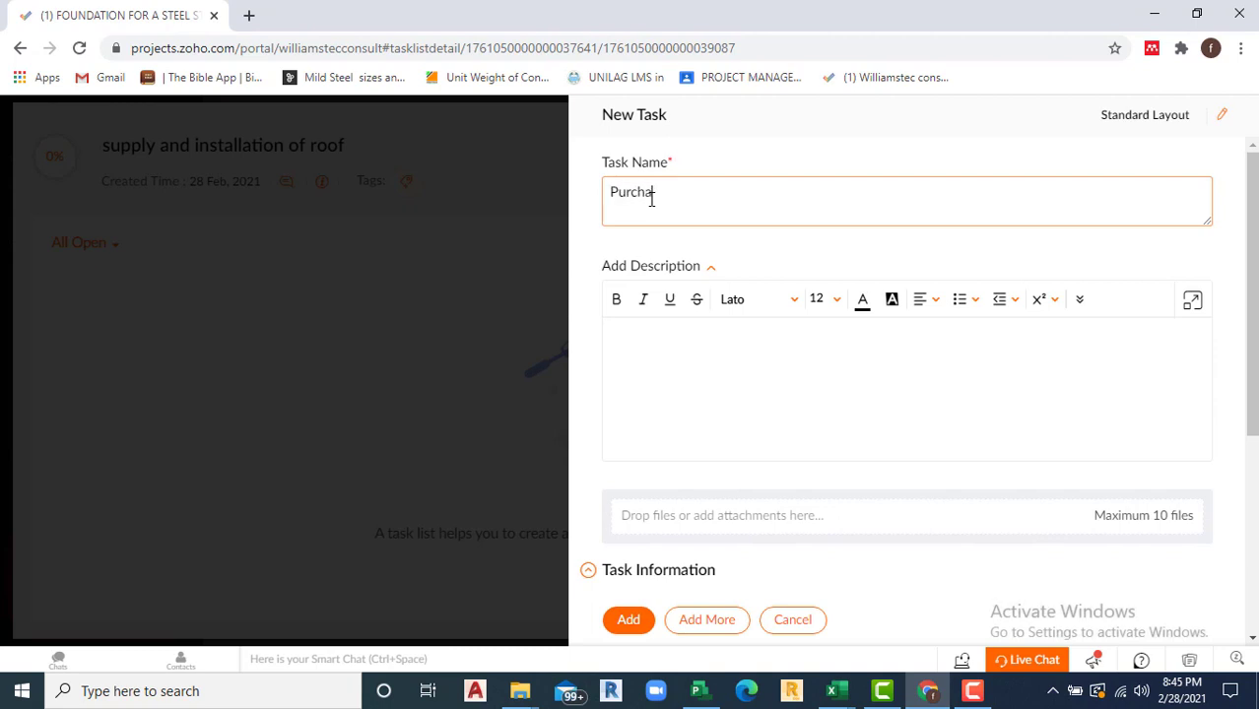
text(se of roofing sheet)
scroll(830, 286, down, 3)
scroll(754, 350, up, 3)
scroll(696, 325, down, 3)
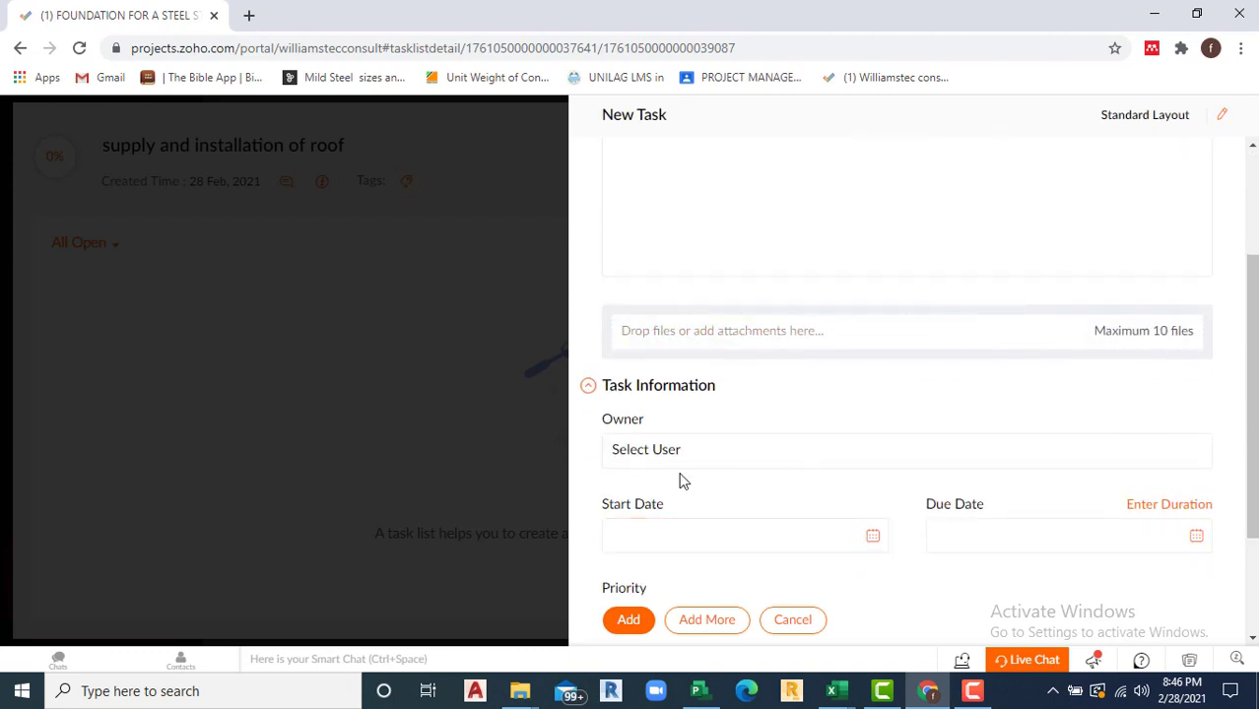
scroll(751, 444, down, 1)
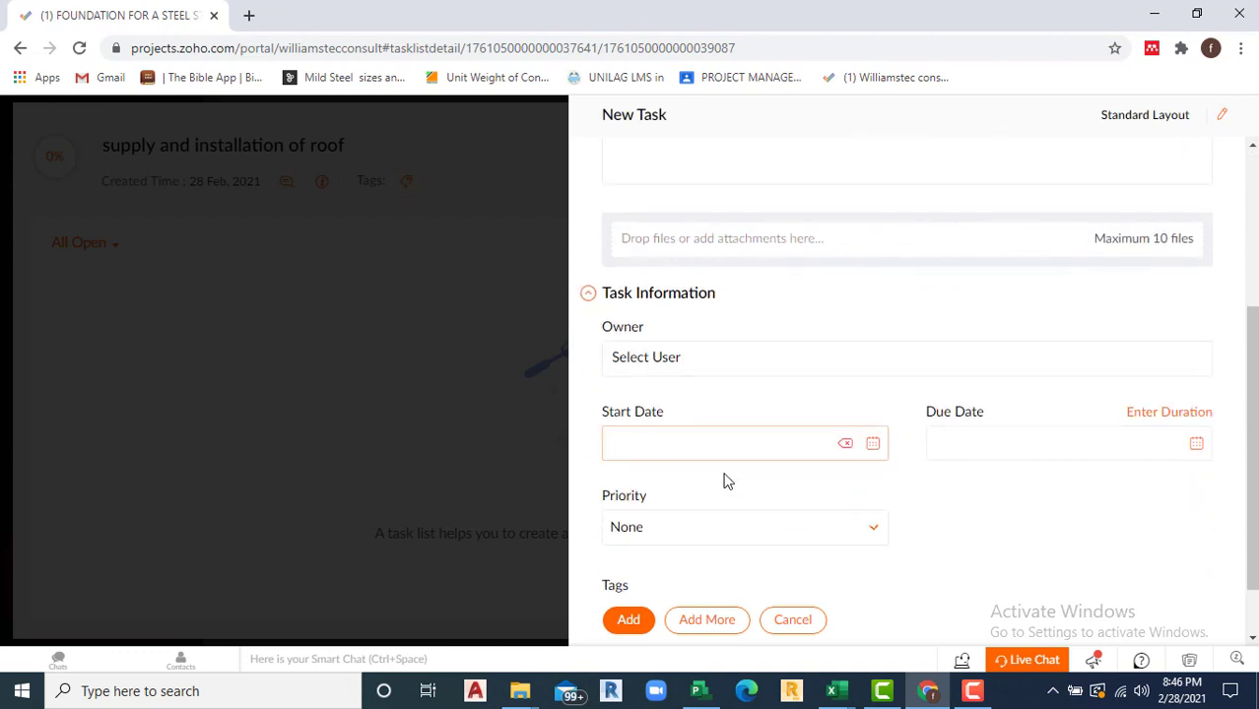
Step: Set the task's start date to 05-24-2021
click(872, 443)
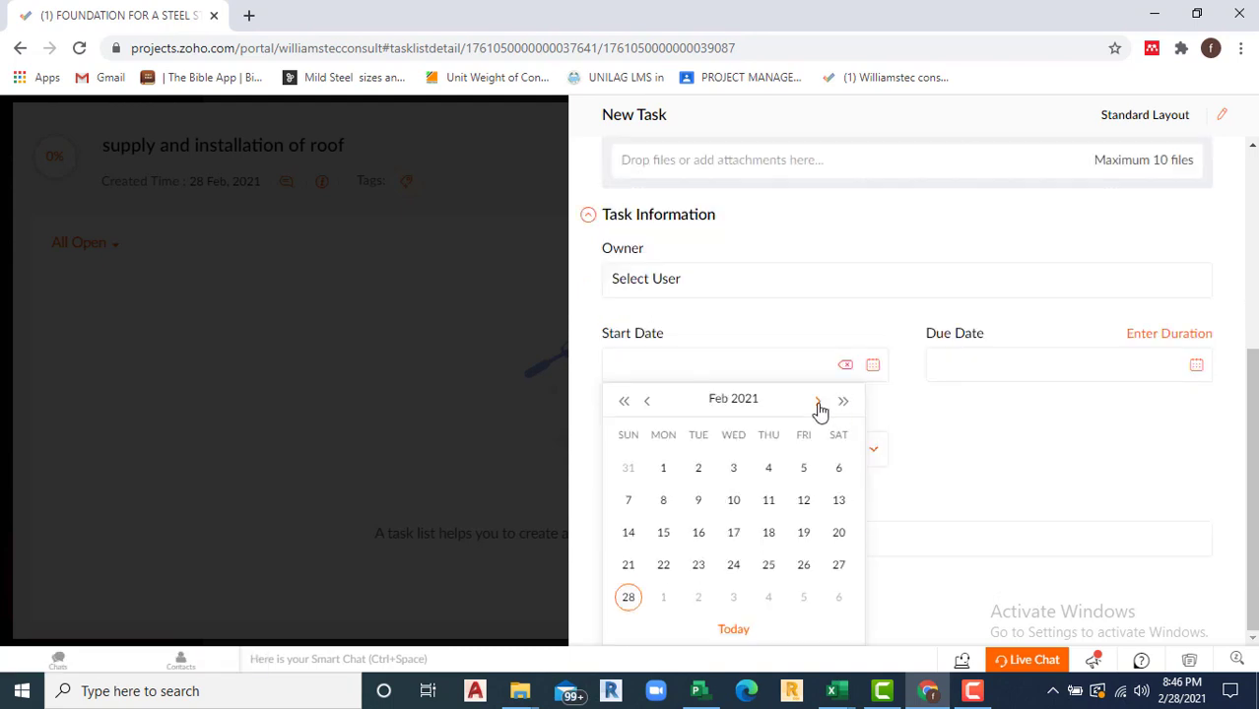
click(818, 404)
click(818, 404)
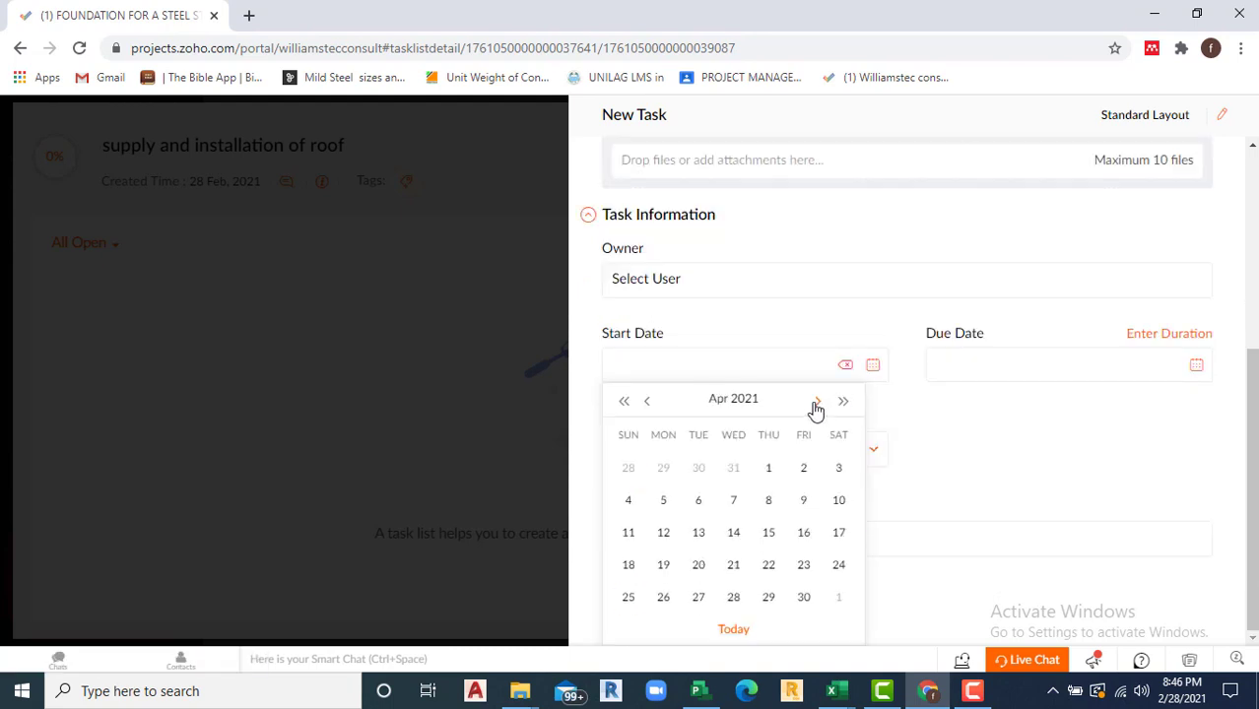
click(817, 404)
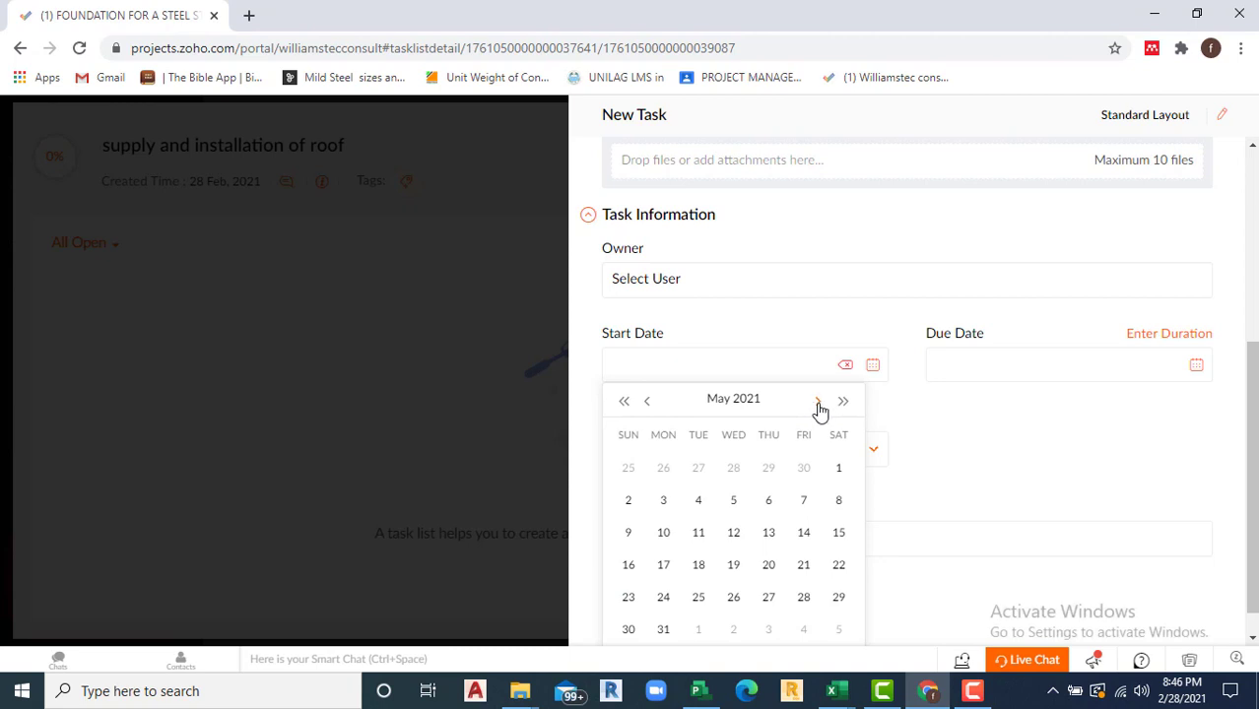
click(805, 470)
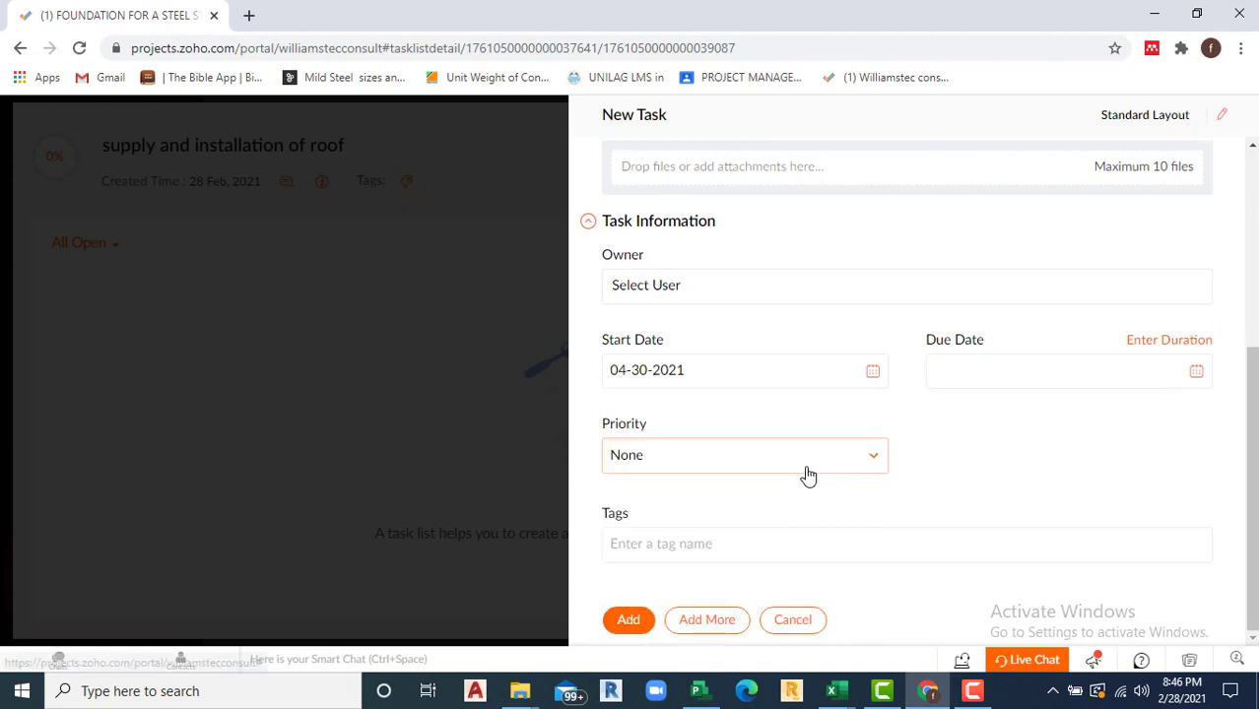
click(1197, 372)
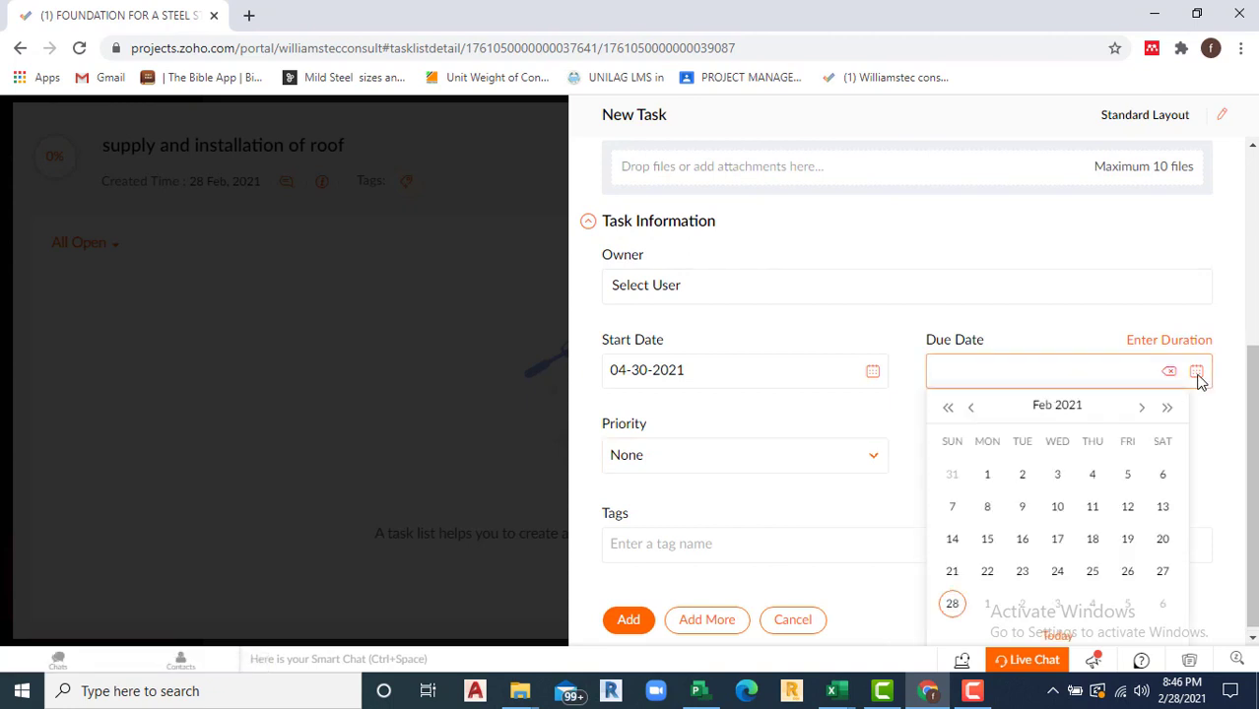
click(639, 370)
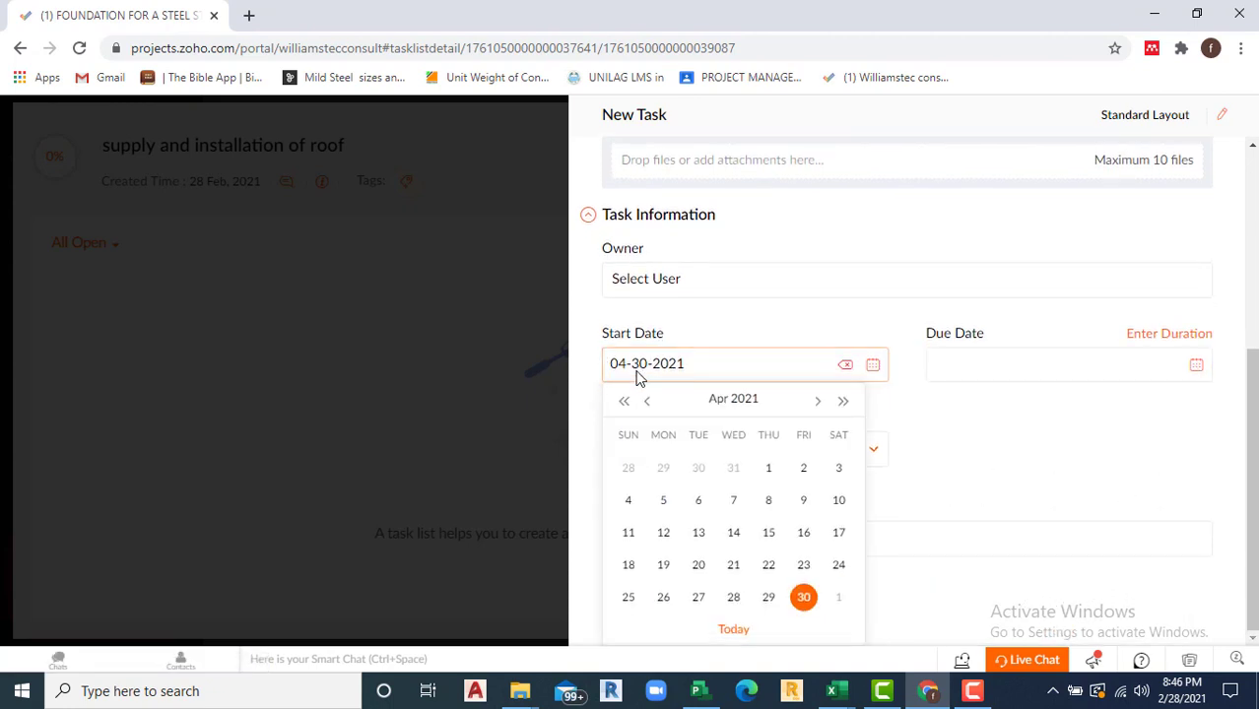
click(817, 404)
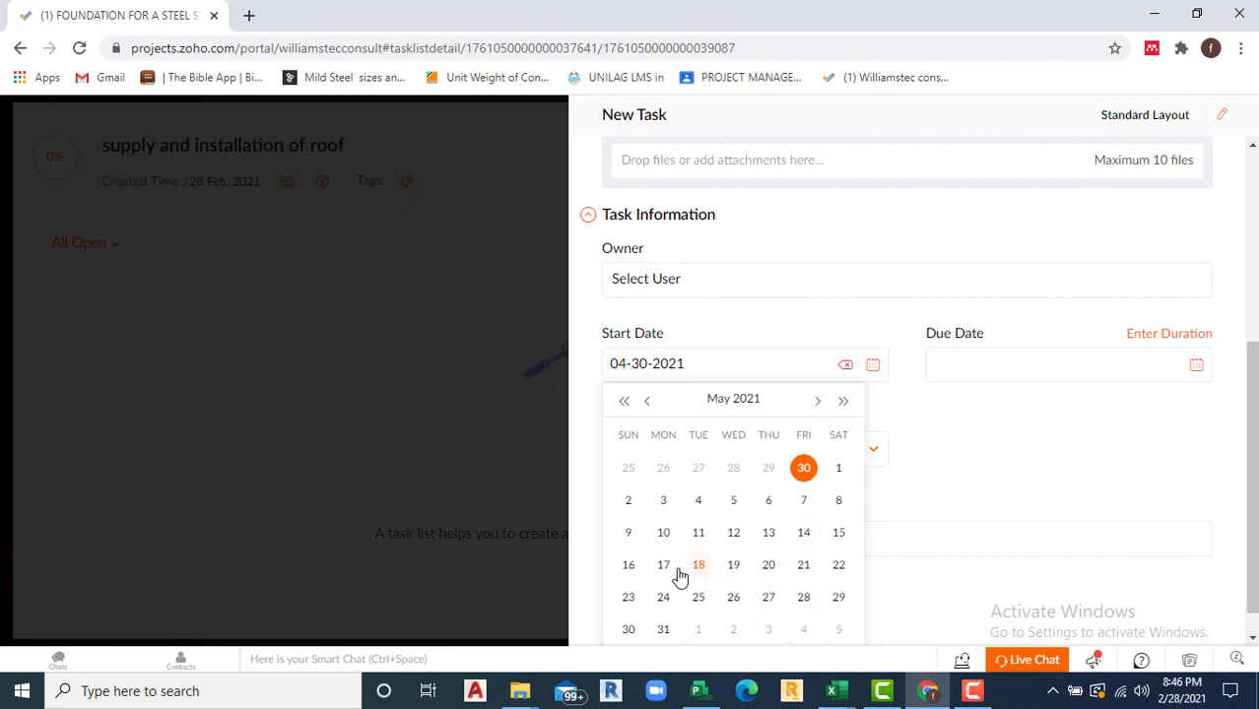
click(664, 598)
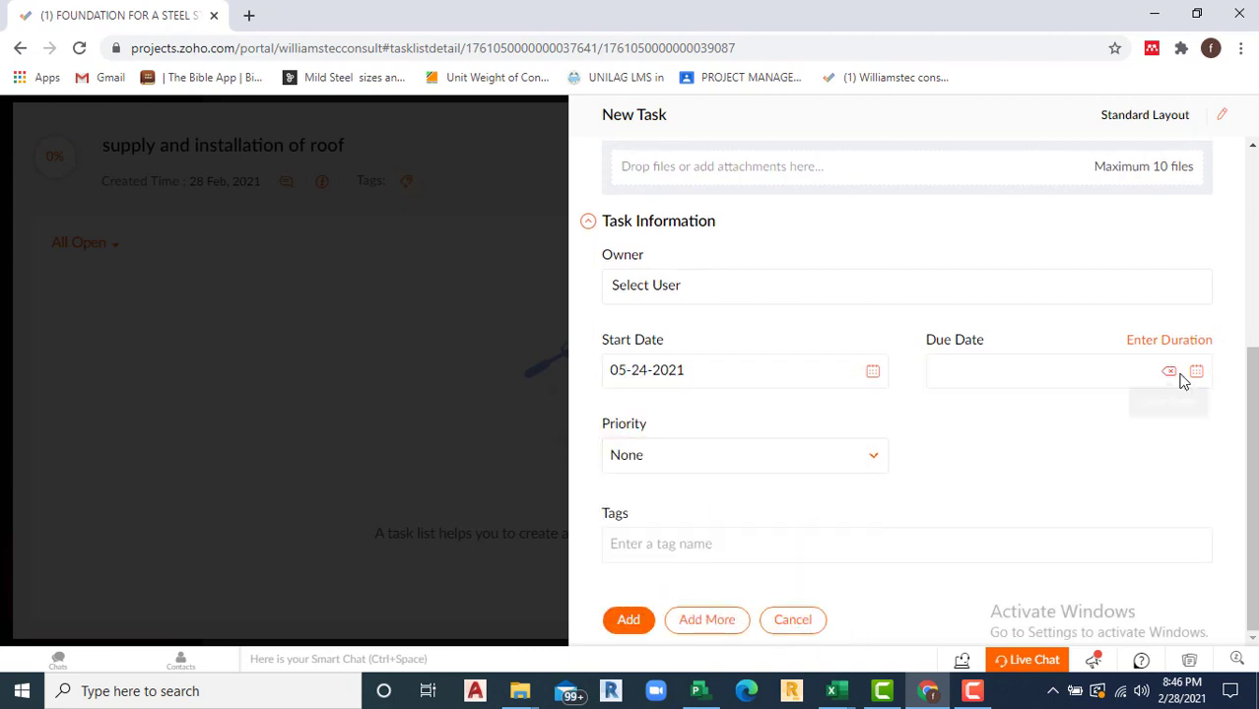
click(1170, 375)
click(1171, 381)
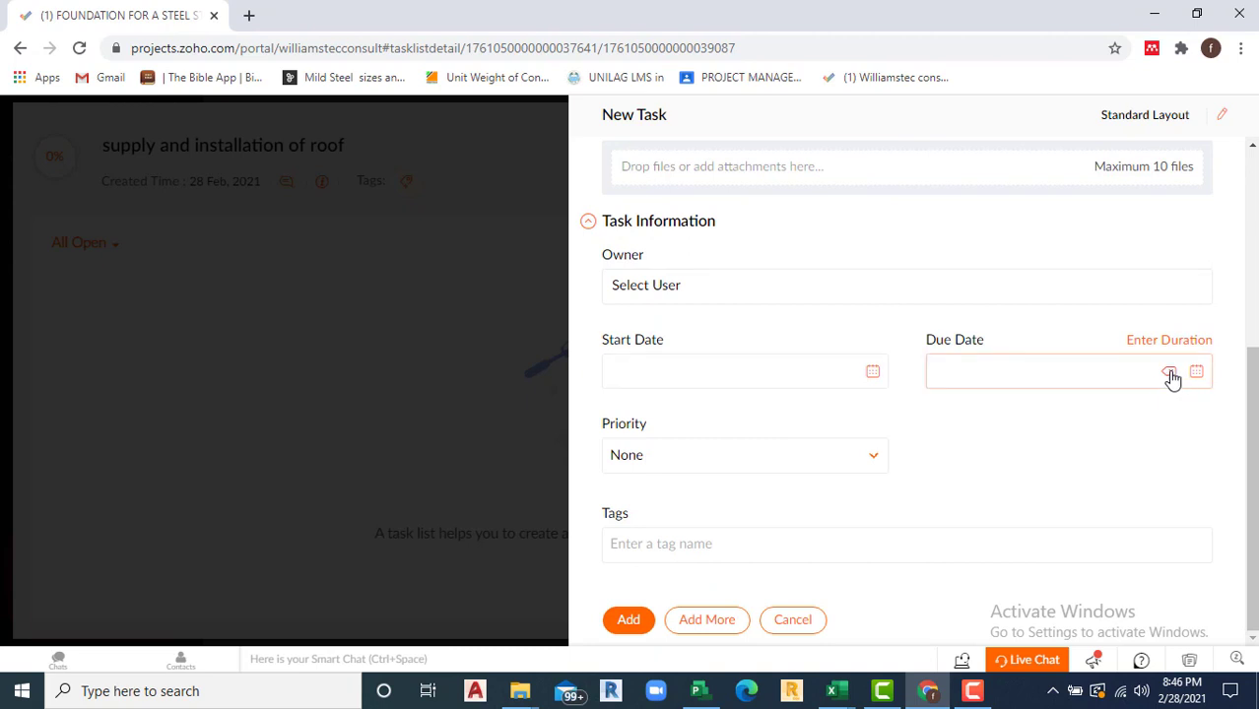
click(691, 385)
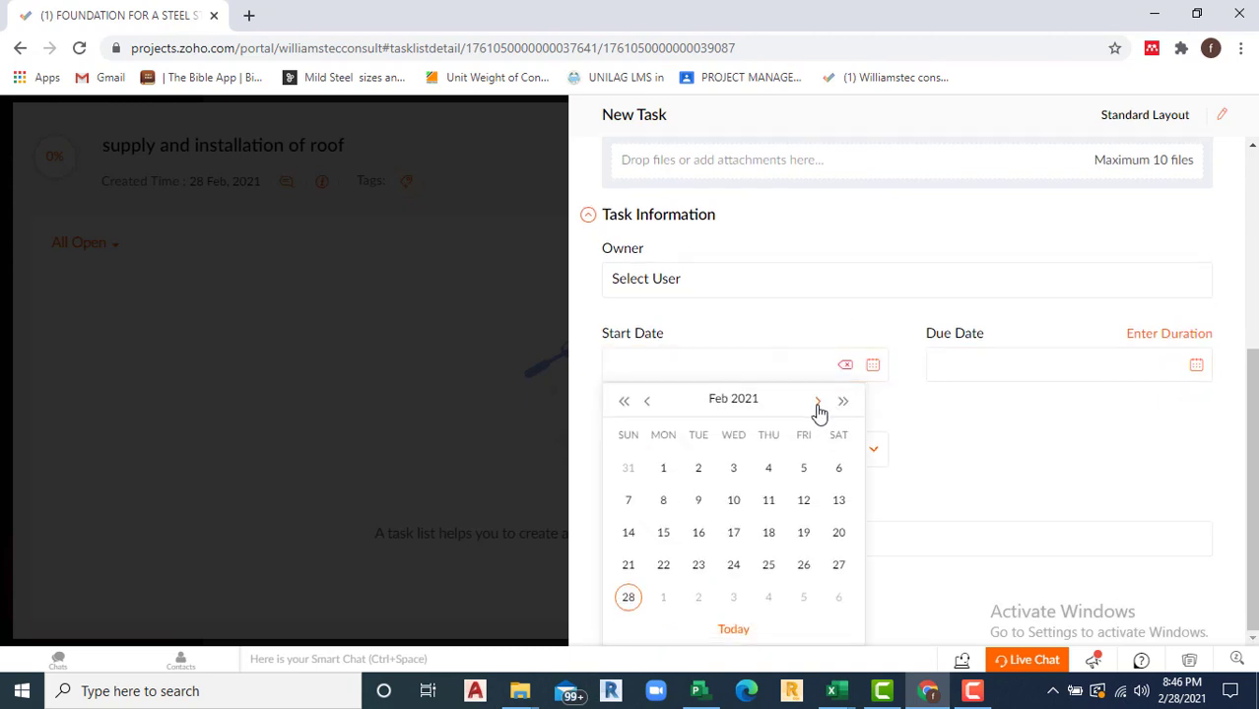
click(818, 404)
click(818, 404)
click(818, 404)
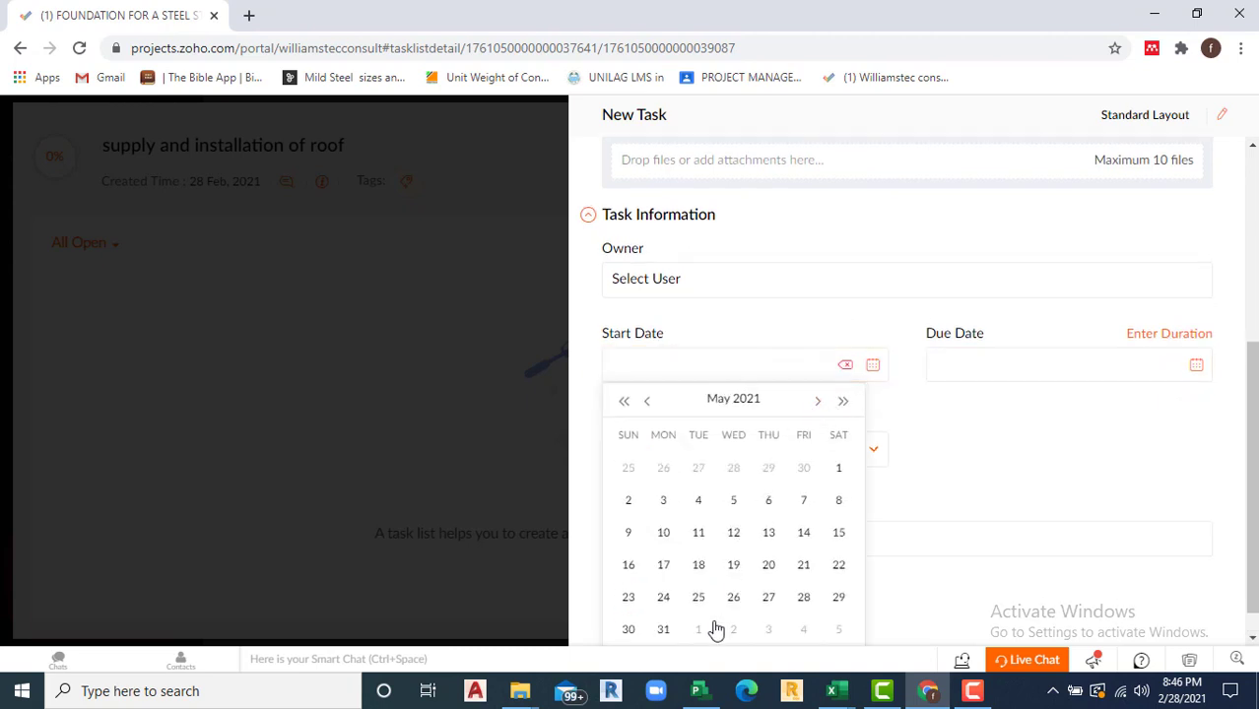
click(663, 597)
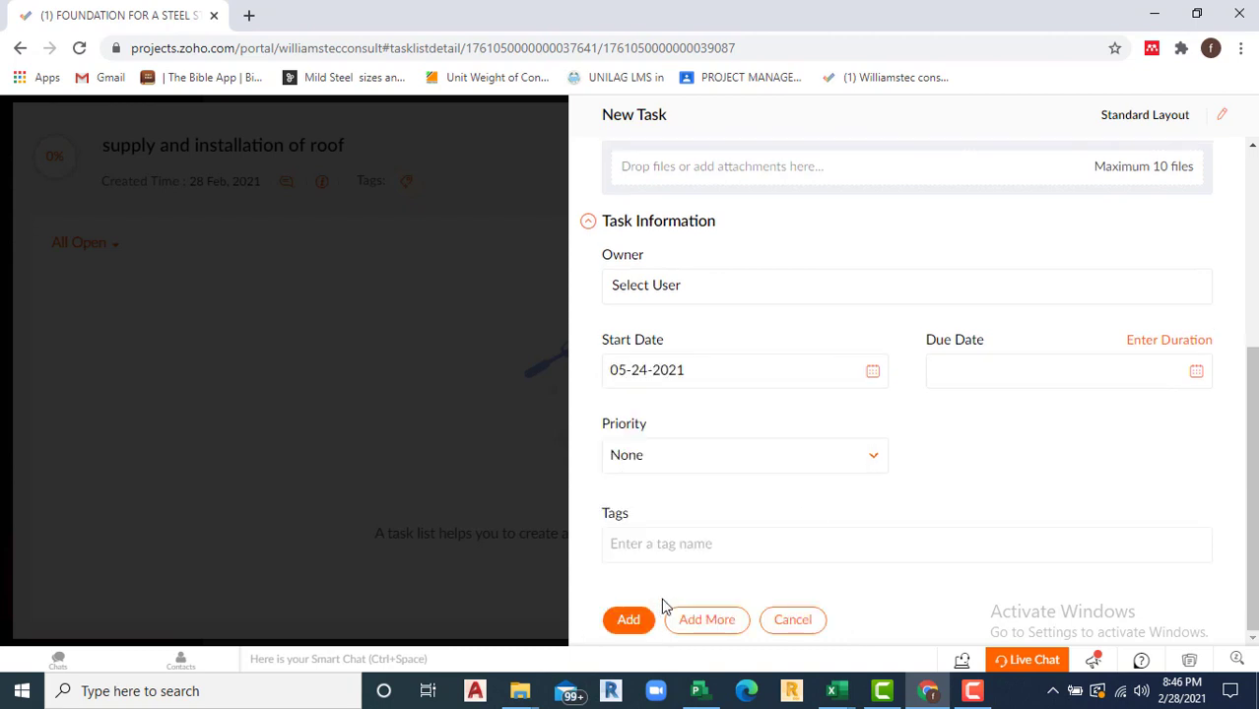
Step: Set due date 06-04-2021 and High priority, then save and begin another task
click(1194, 373)
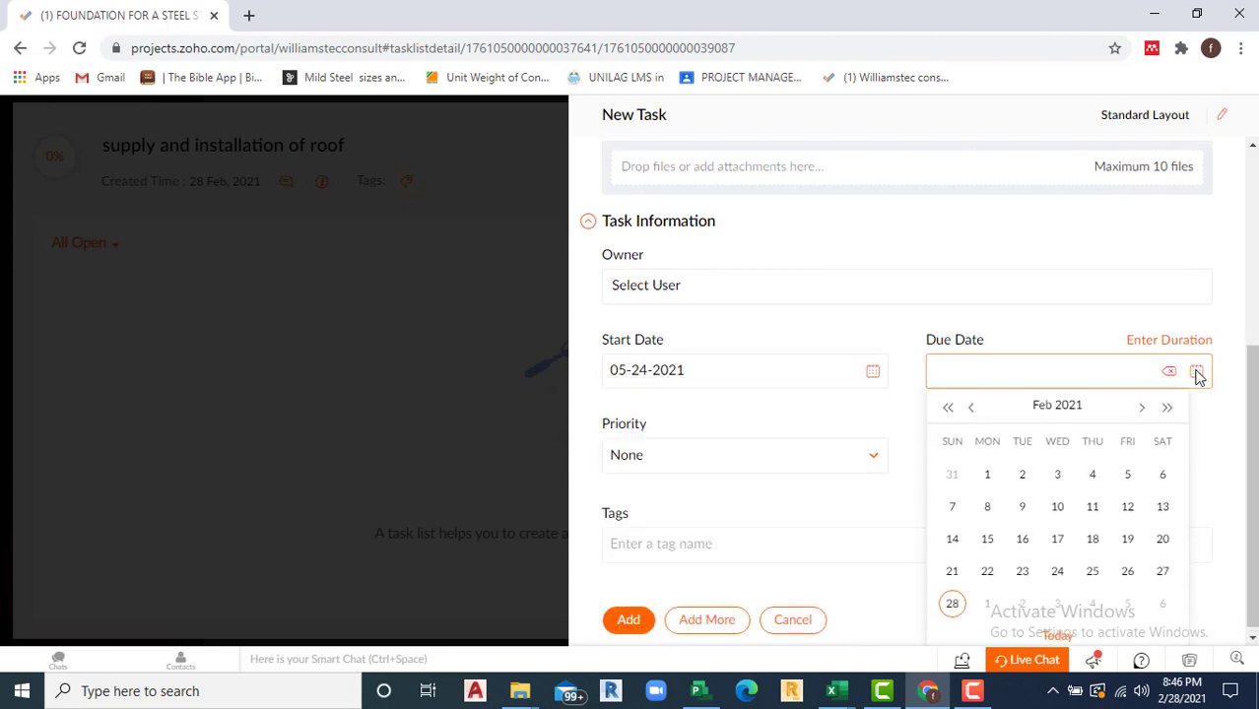
click(1142, 402)
click(1142, 402)
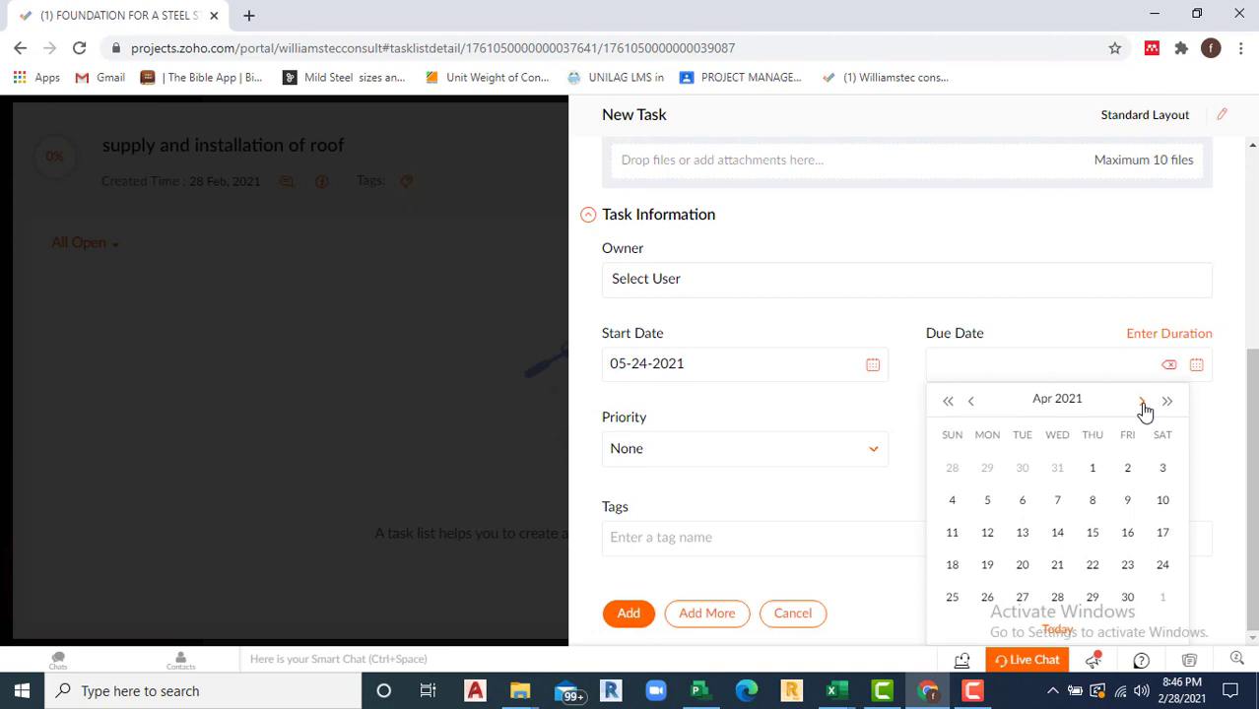
click(1143, 402)
click(1142, 402)
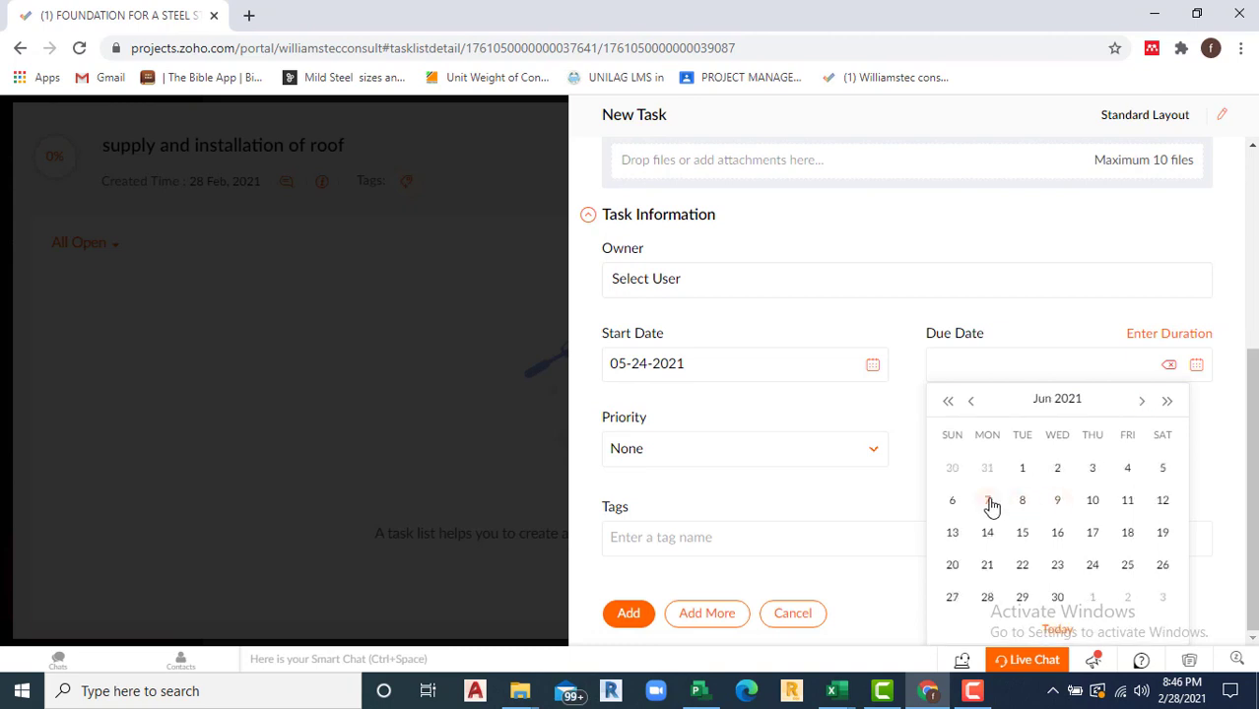
click(1129, 472)
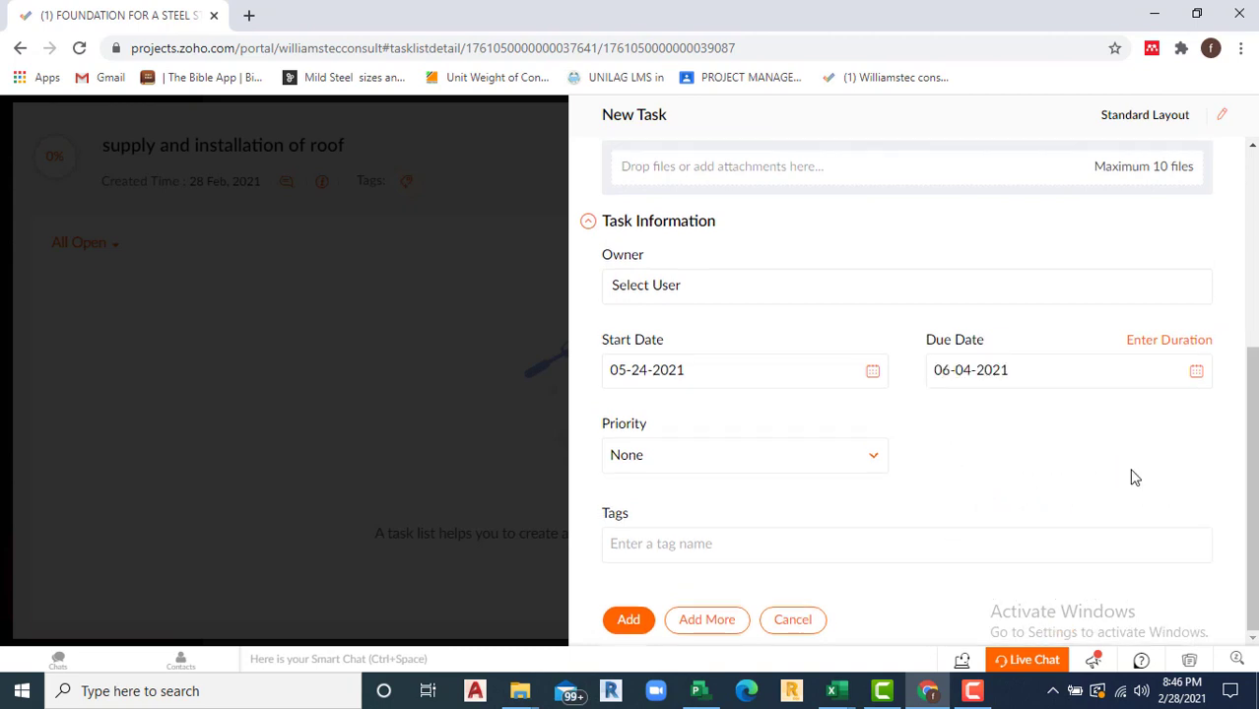
click(873, 463)
click(641, 598)
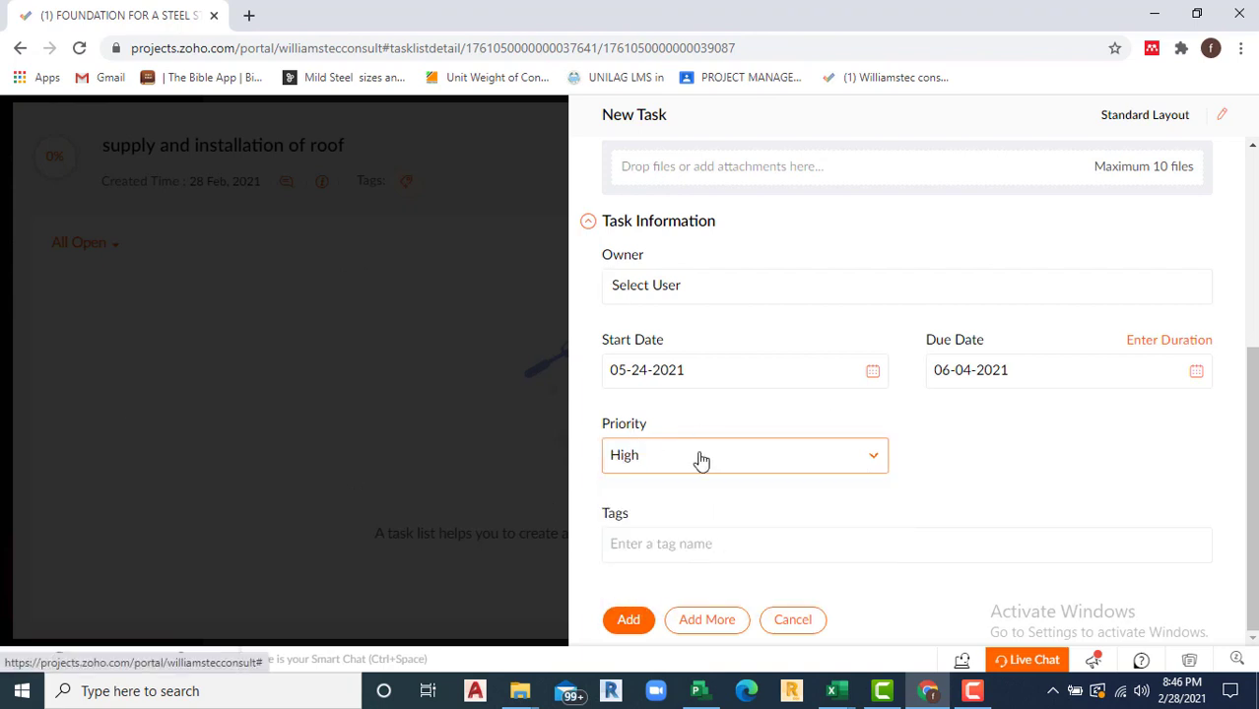
click(705, 629)
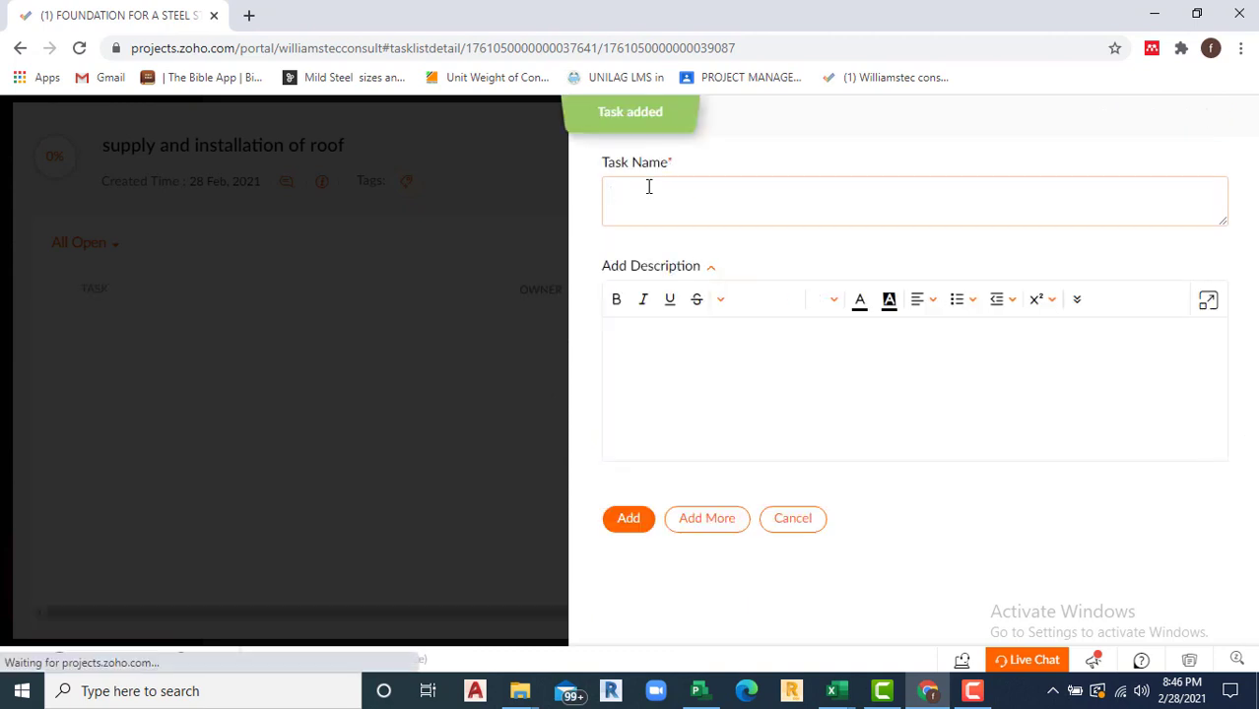
Step: Name the new task 'Installation of roofing sheet' and assign it to the project user
text(Insta)
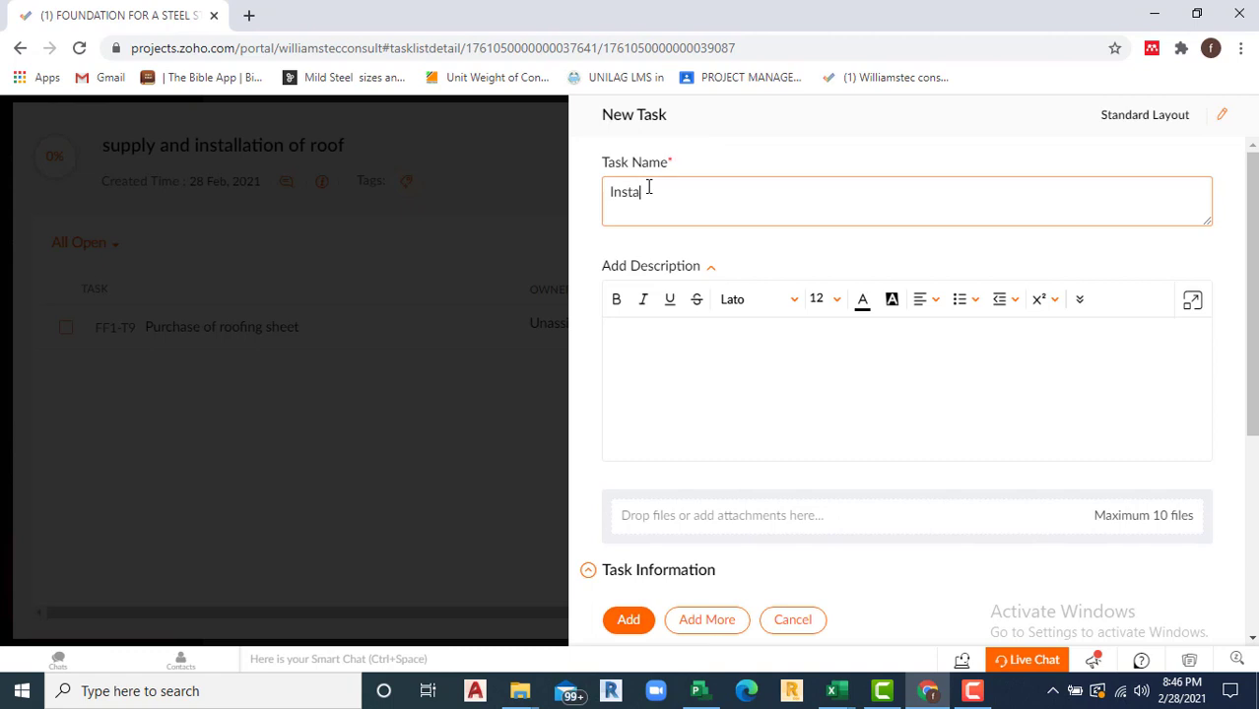
text(llation of)
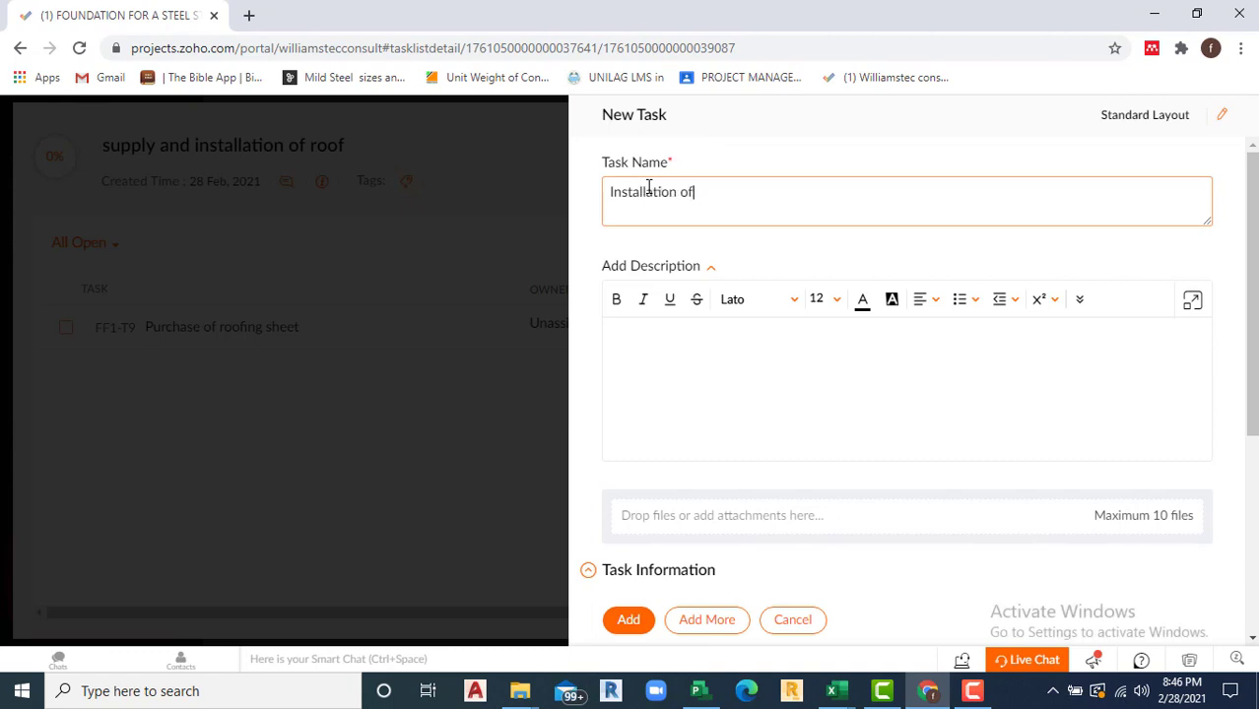
text( roofing s)
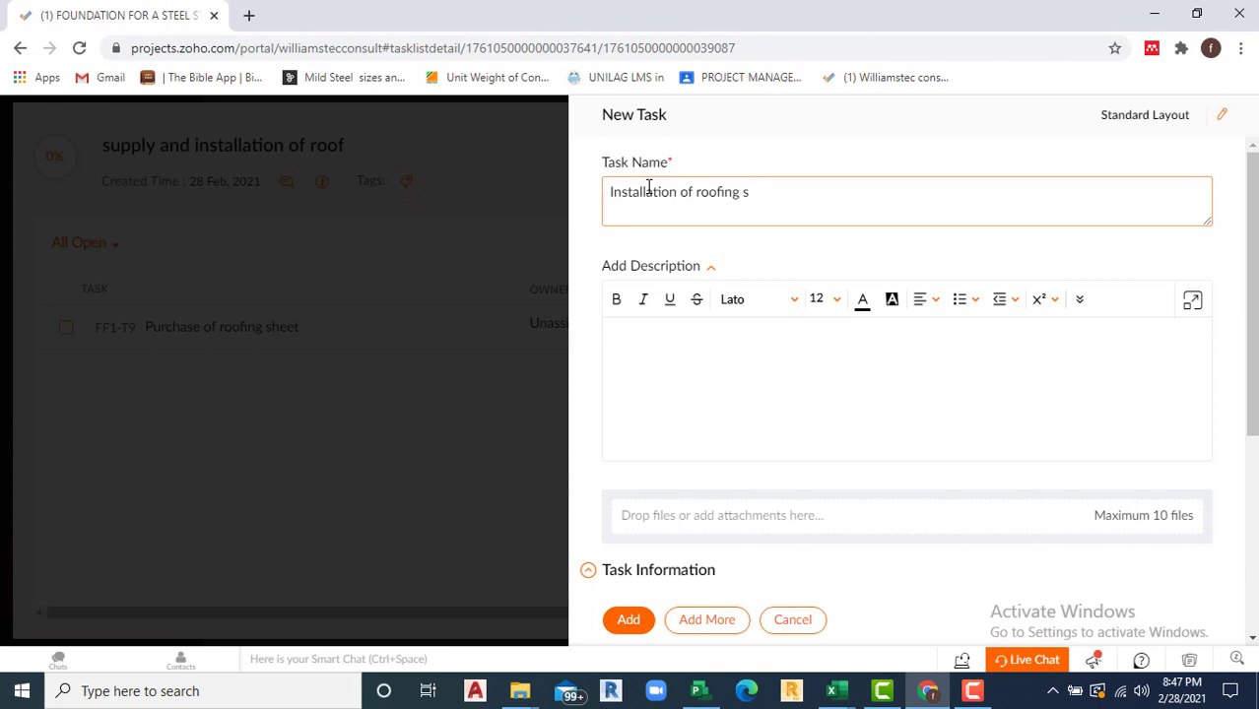
text(gheet)
scroll(729, 379, down, 3)
click(688, 361)
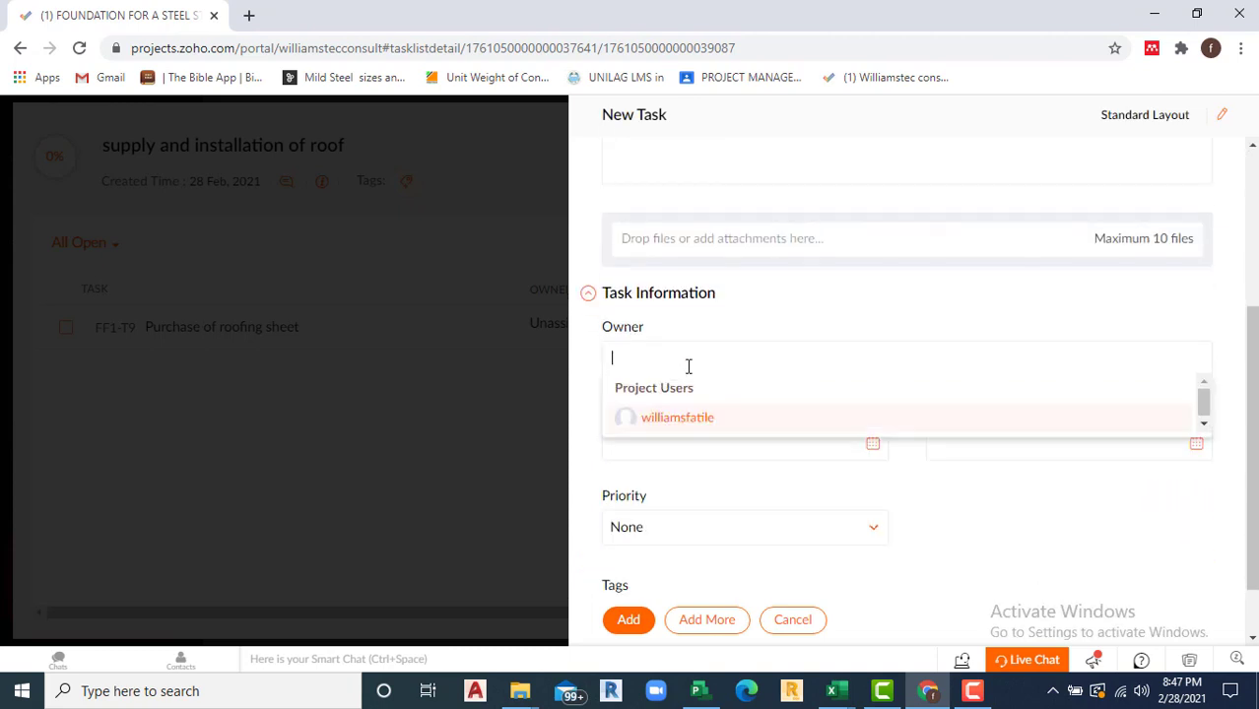
click(675, 417)
Step: Set the task's start date to 06-07-2021, correcting a mistaken 2022 date
scroll(795, 418, down, 1)
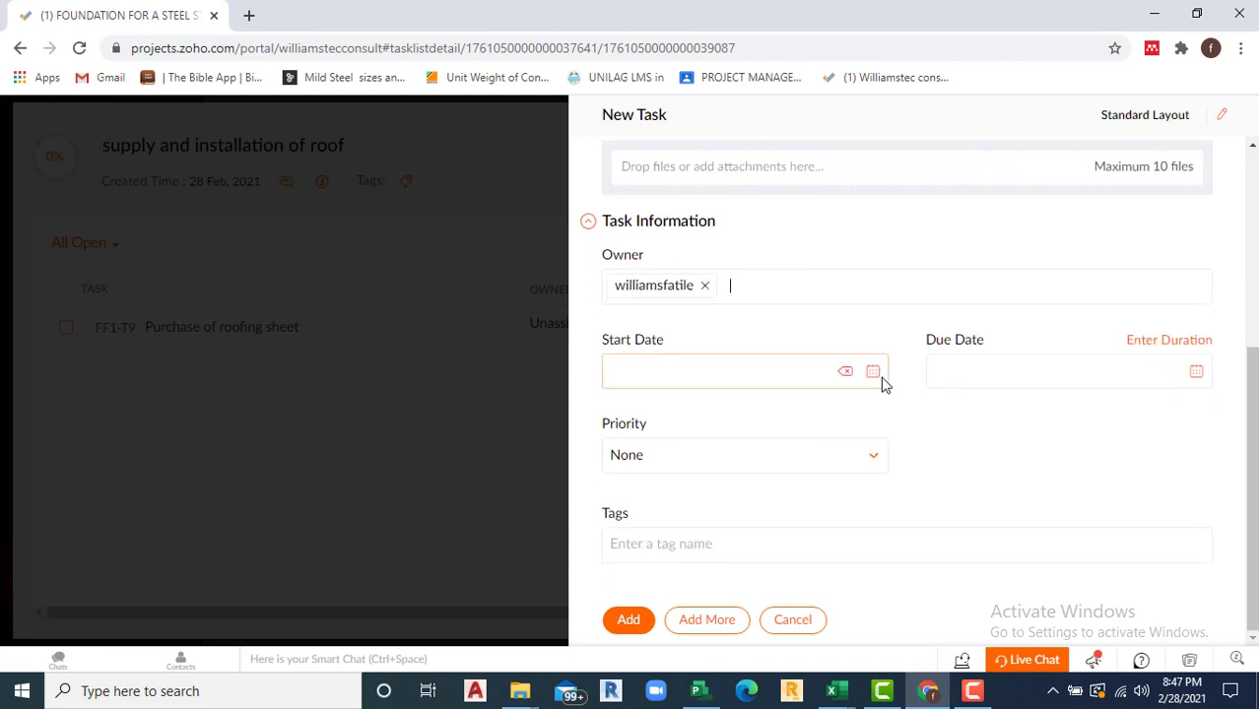
click(880, 377)
click(841, 402)
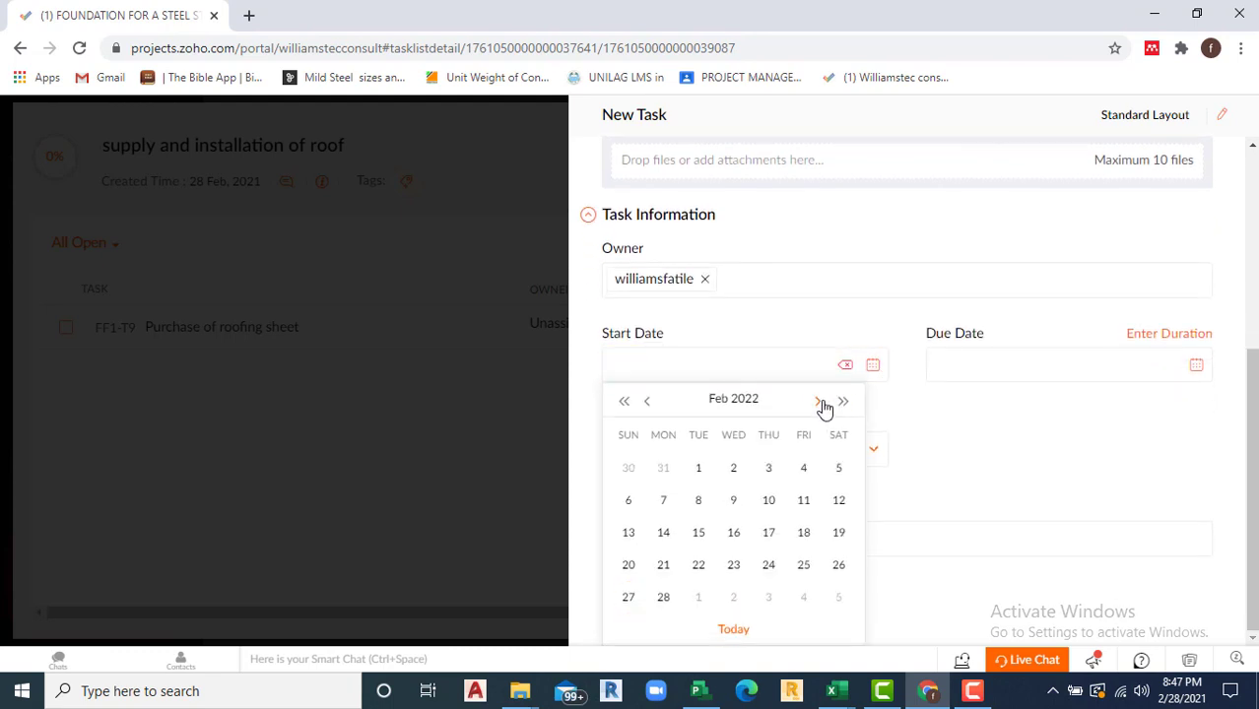
click(820, 402)
click(820, 402)
click(820, 402)
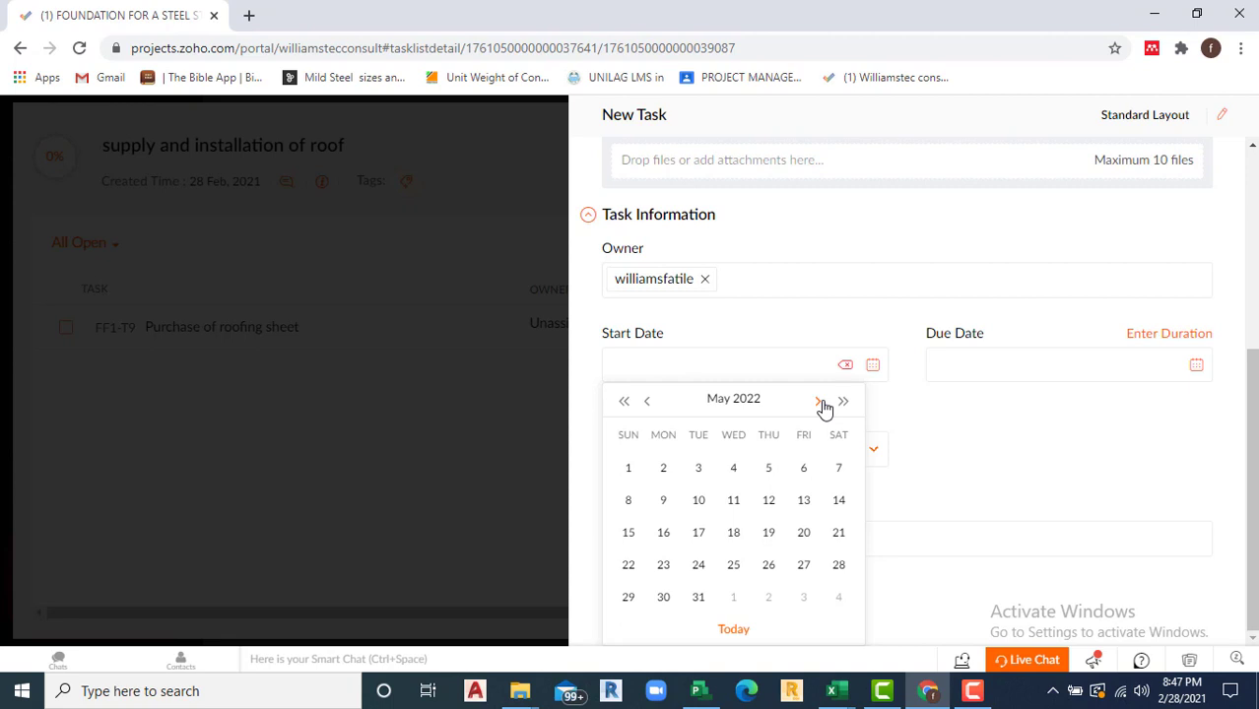
click(820, 402)
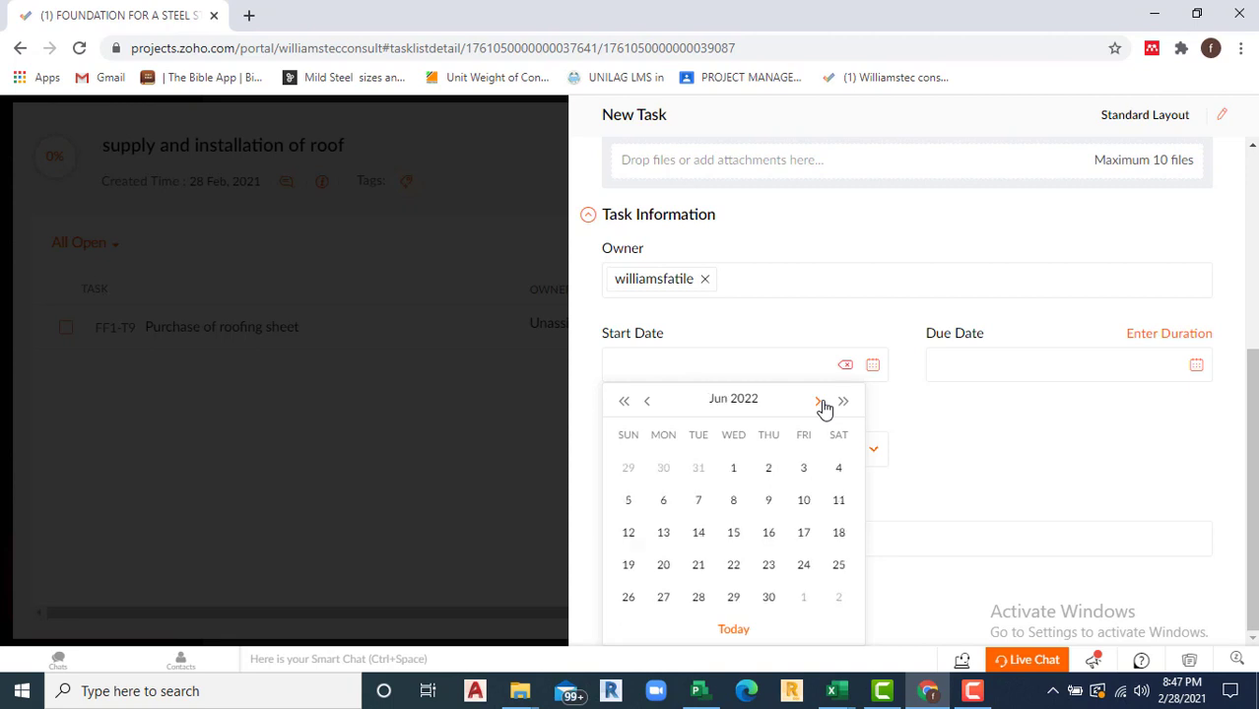
click(665, 502)
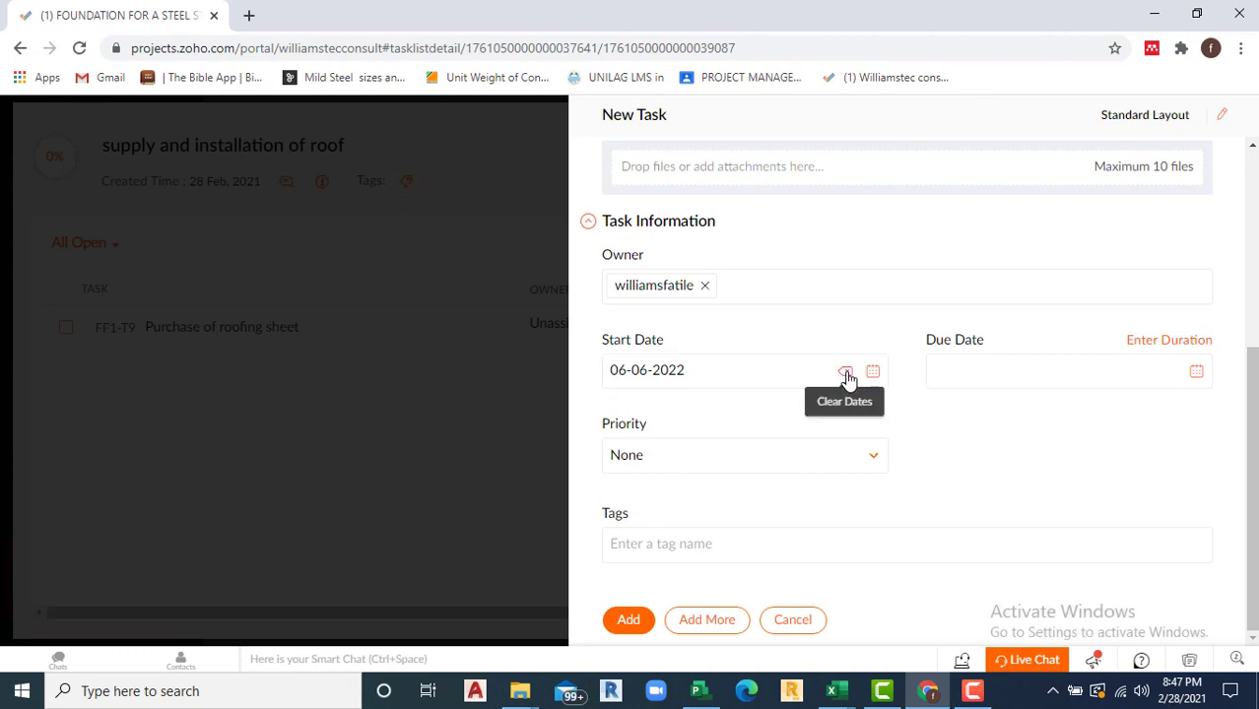
click(847, 375)
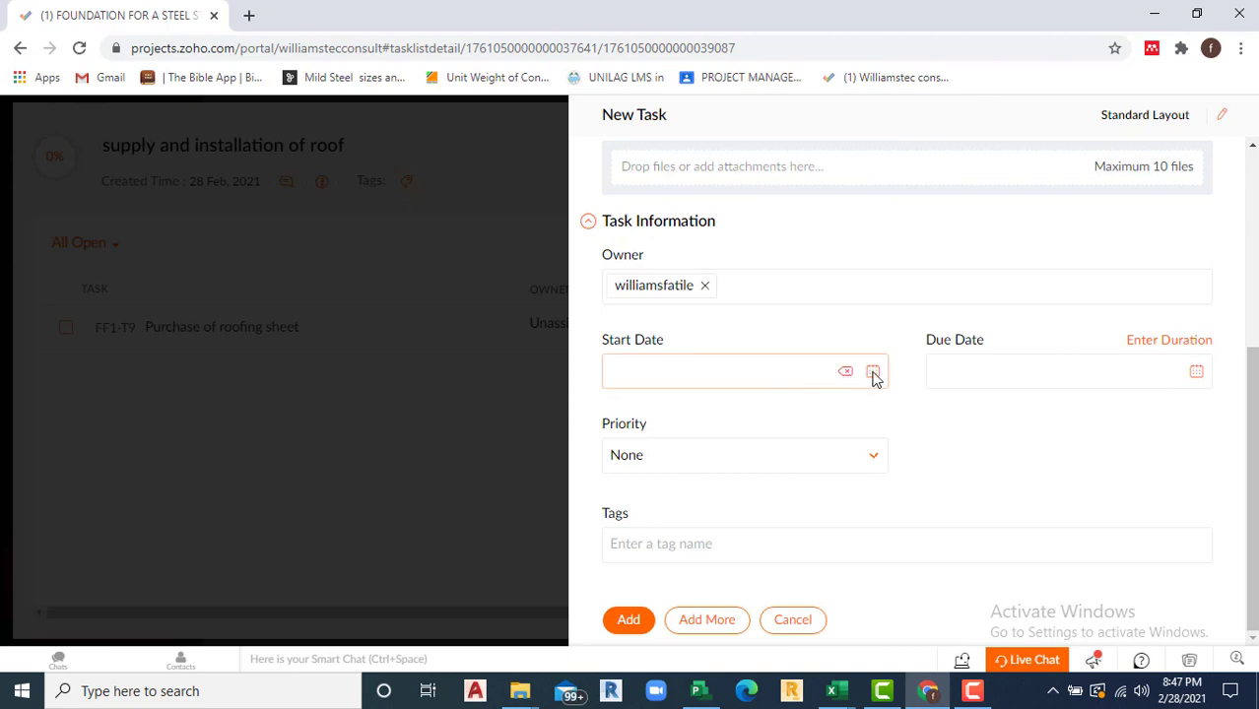
click(873, 373)
click(818, 404)
click(818, 404)
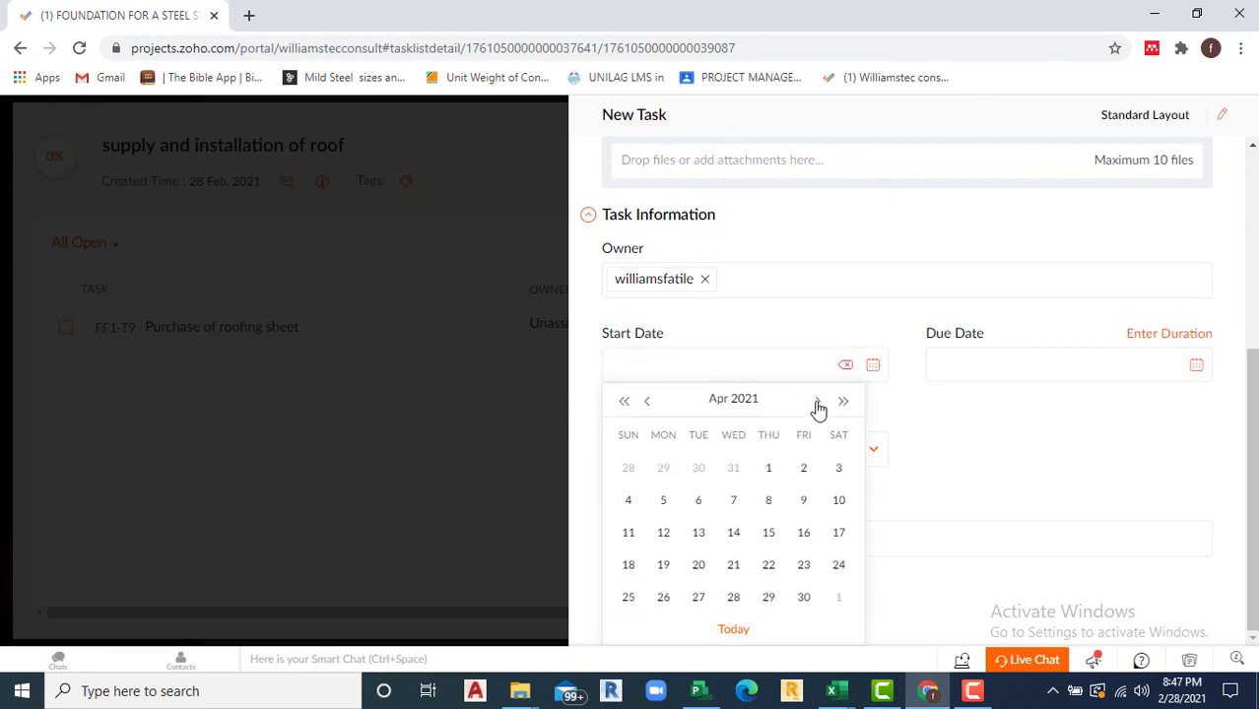
click(818, 404)
click(818, 404)
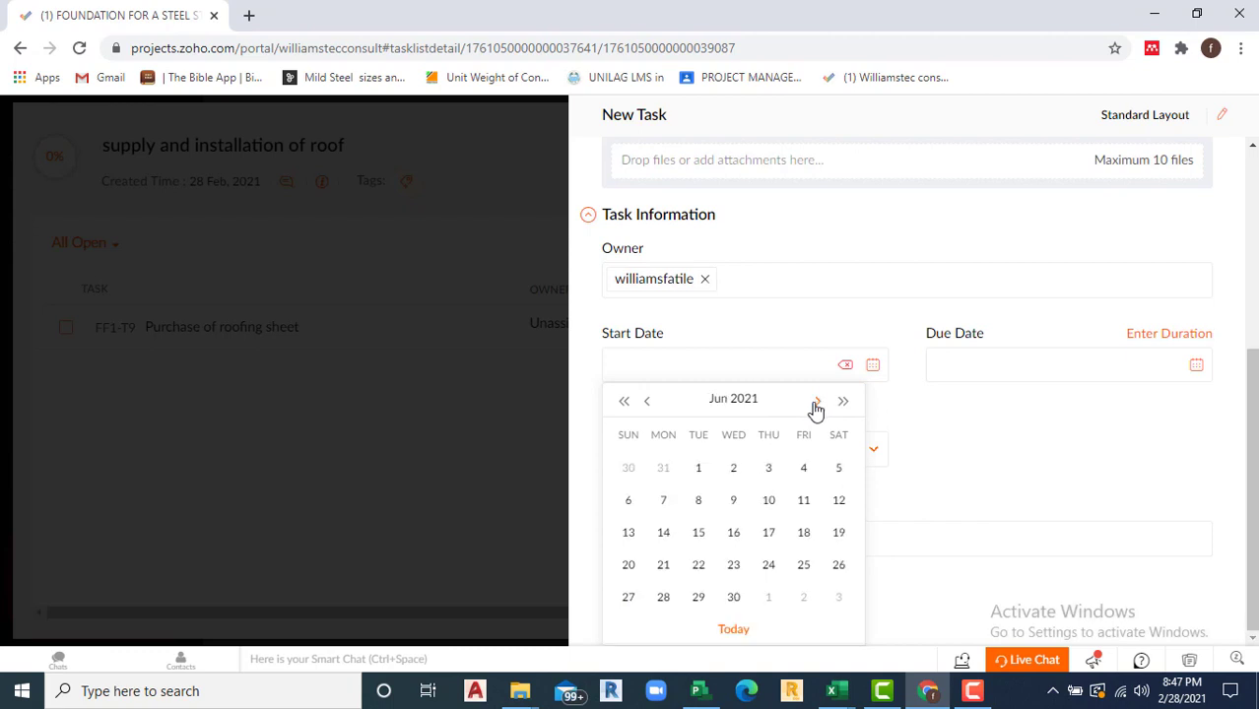
click(665, 502)
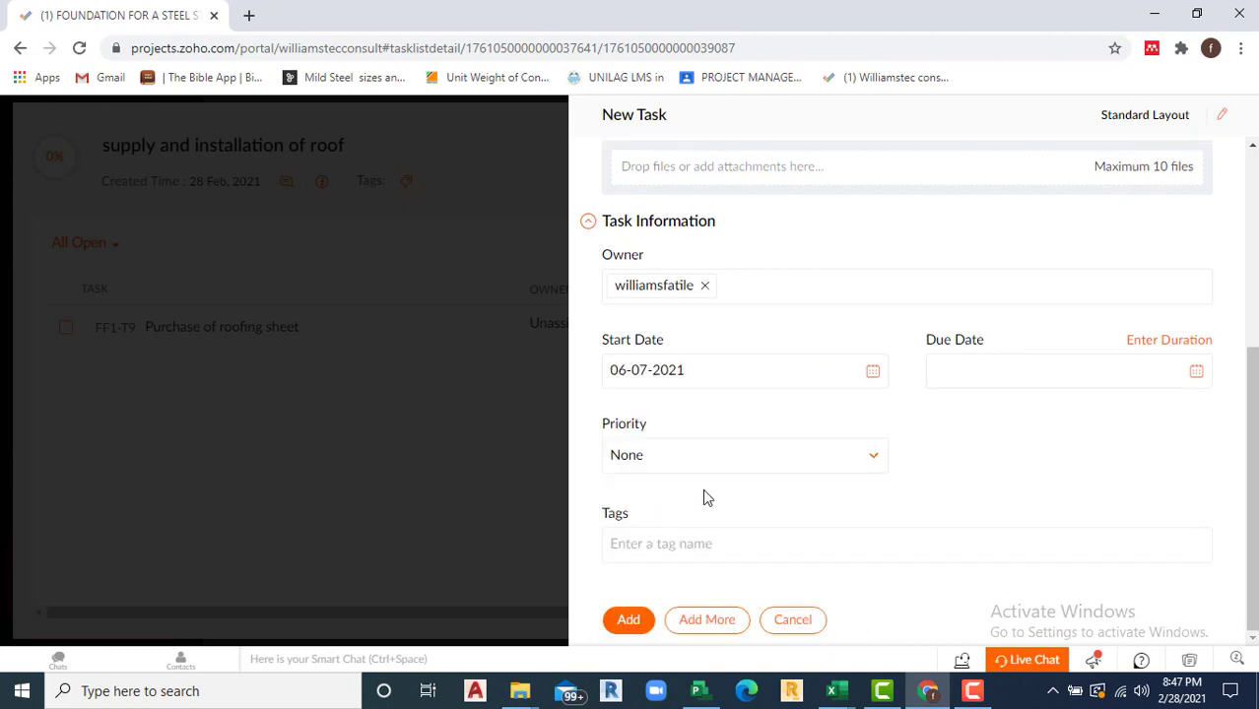
Step: Set the due date to 06-18-2021 and create the task
click(1199, 372)
click(1145, 402)
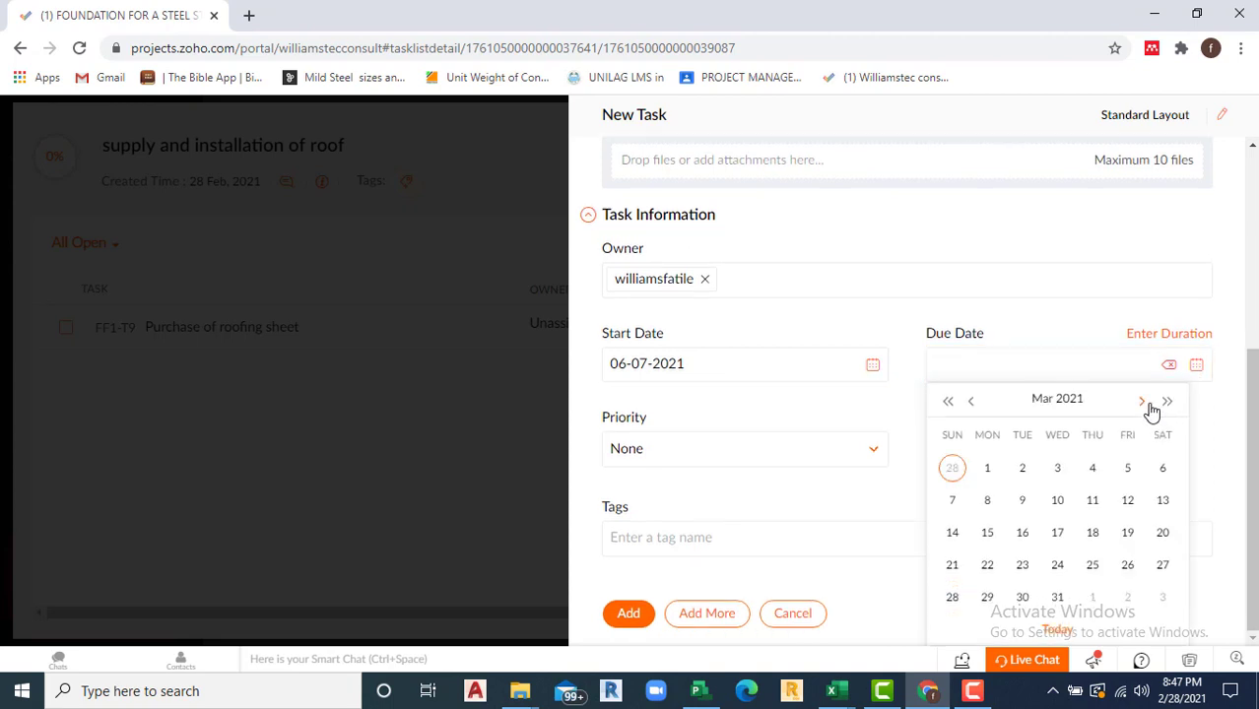
click(1146, 404)
click(1146, 404)
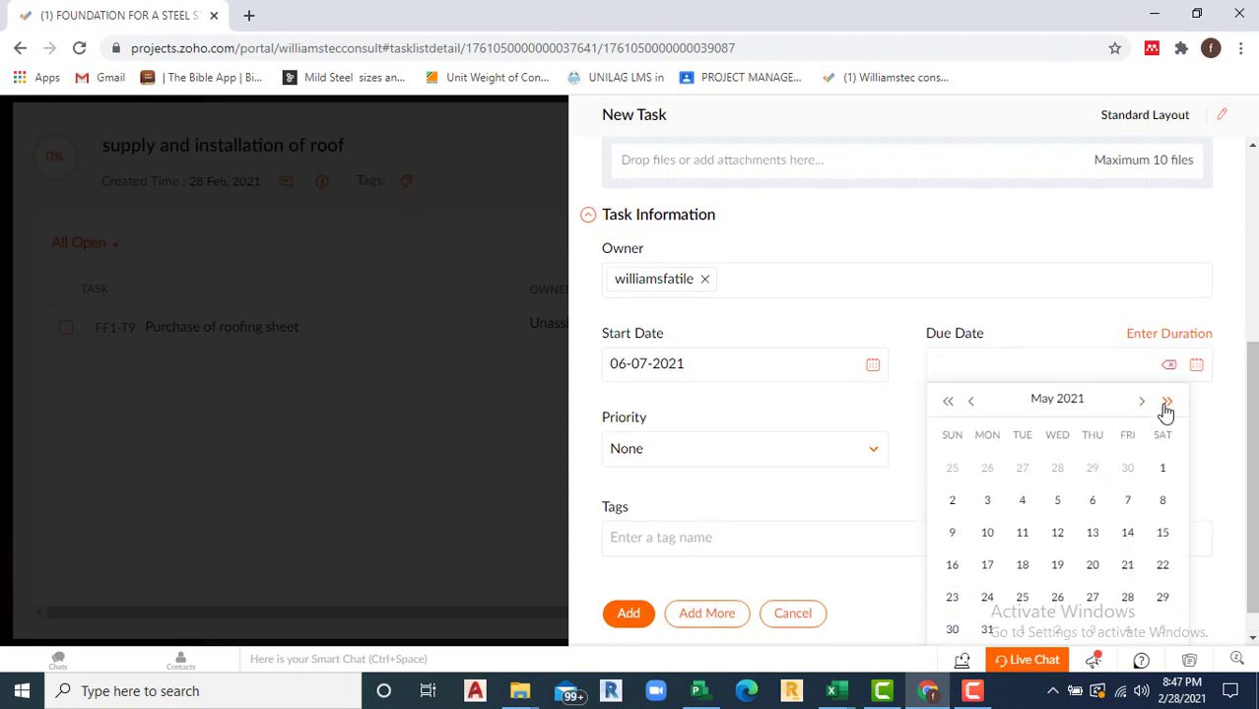
click(1144, 404)
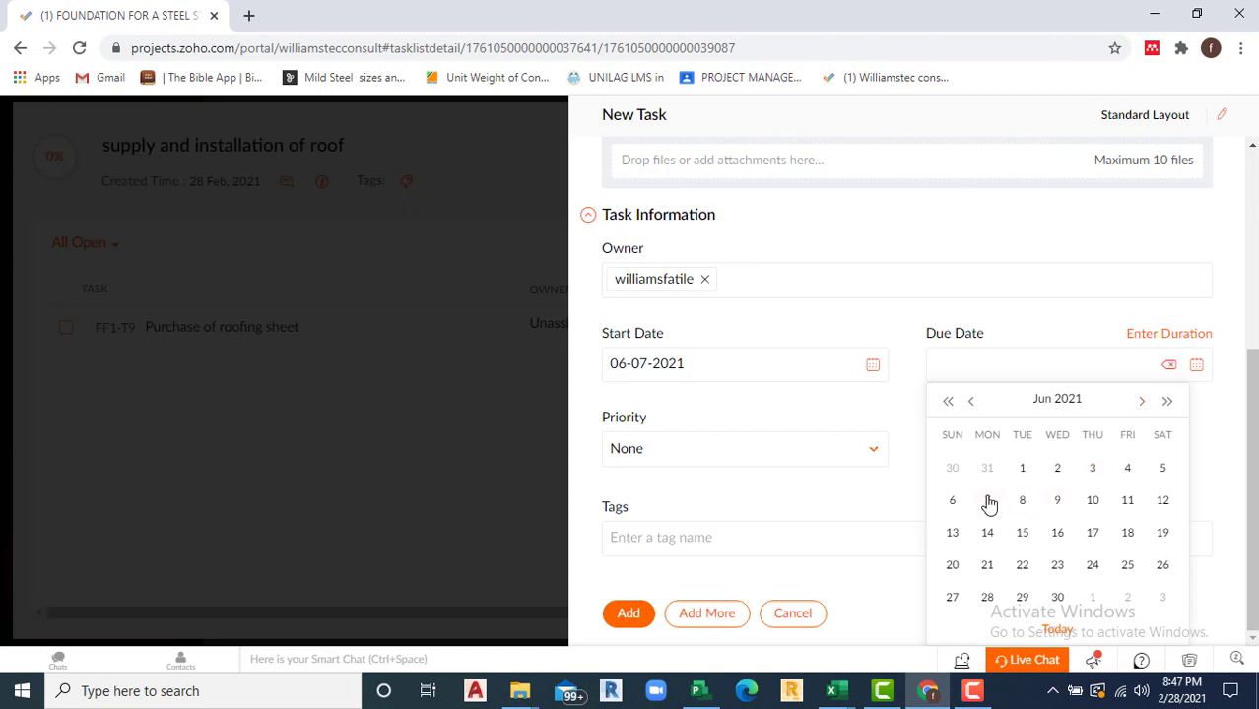
click(1129, 534)
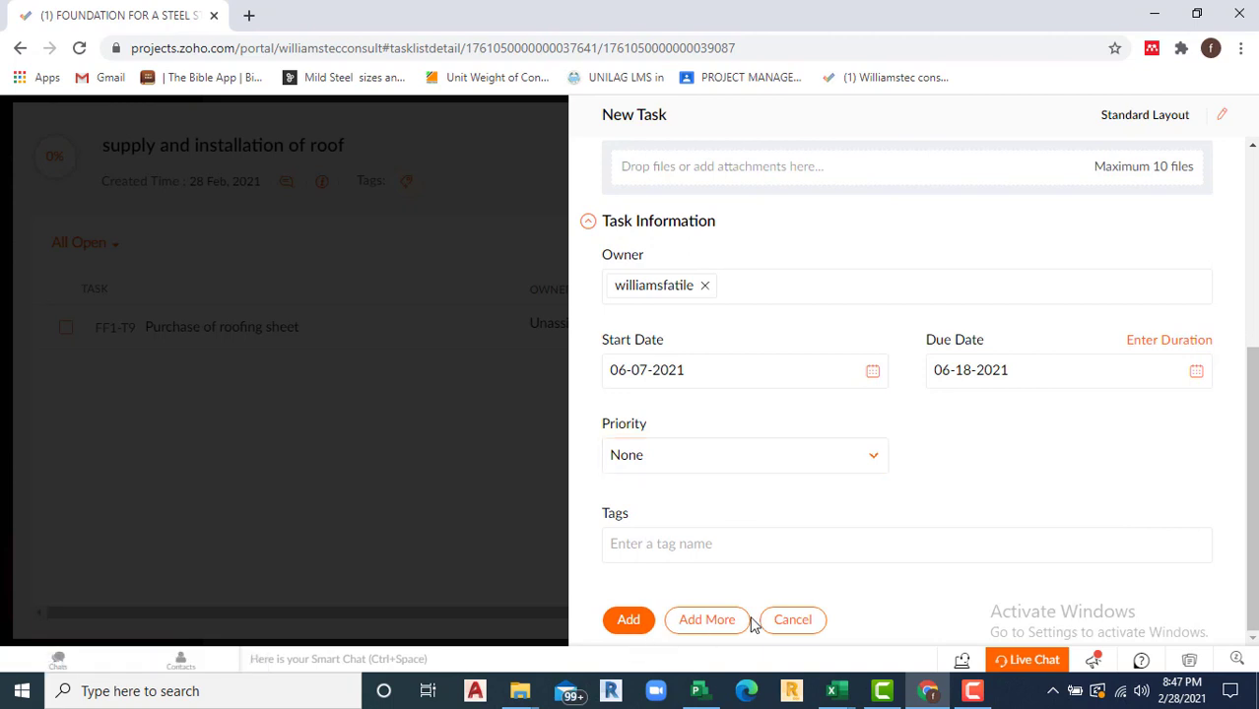
click(625, 621)
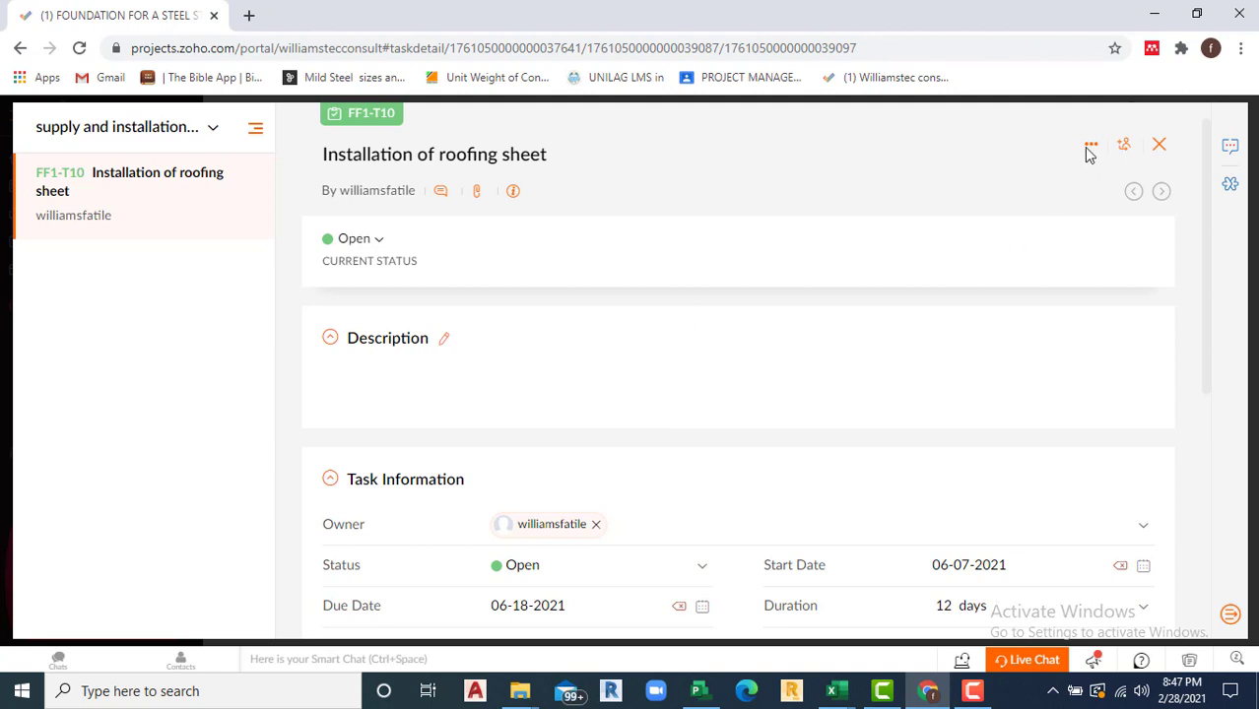
Step: Close the task detail and roof task list panels to return to Roof covering
click(1160, 145)
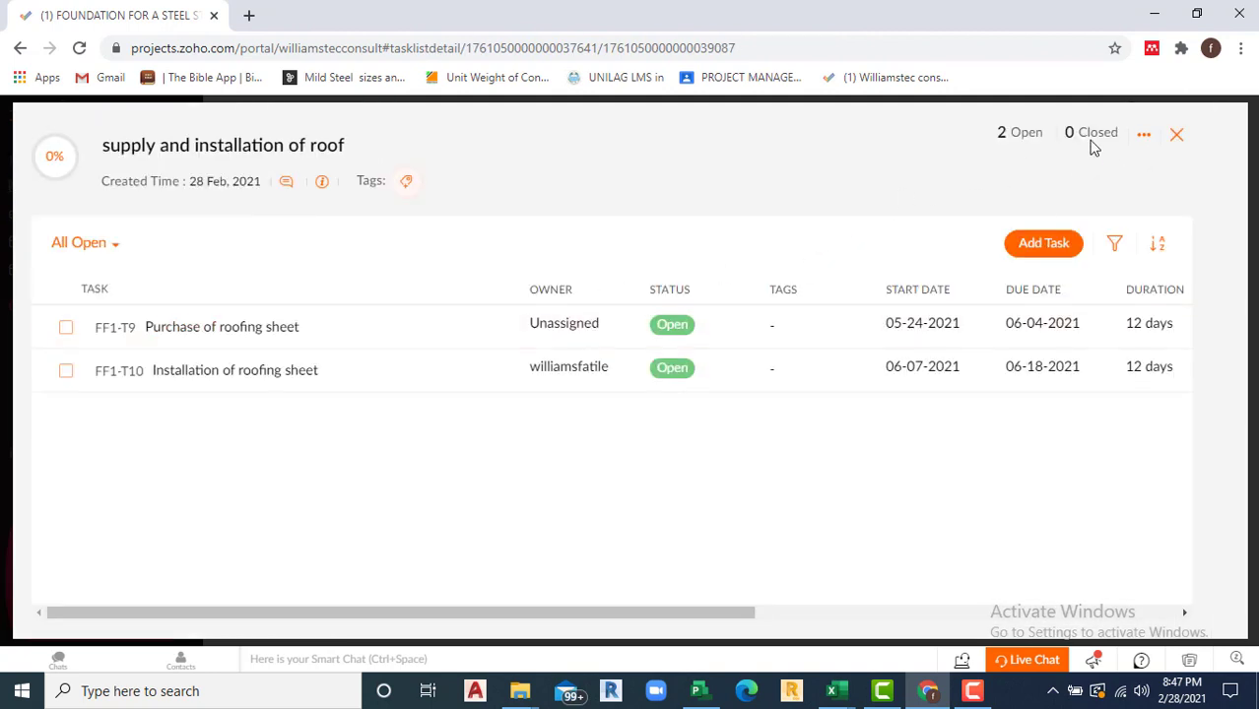
click(1177, 134)
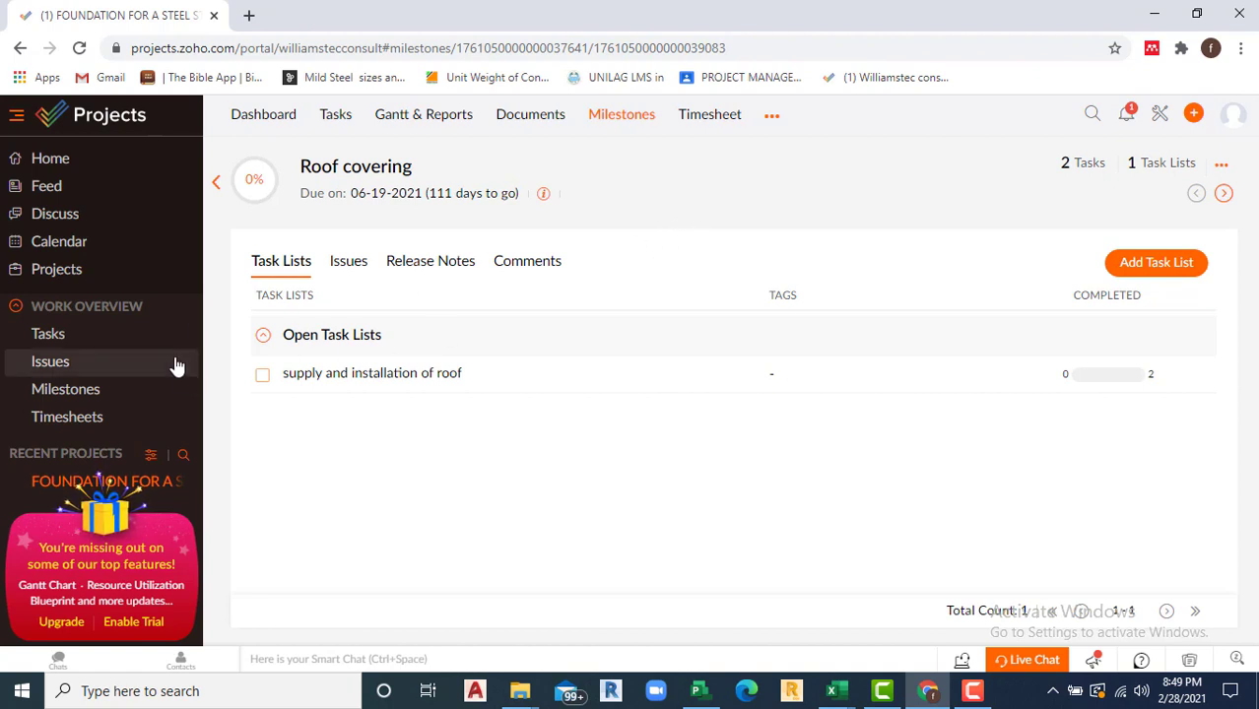
Step: Open the steel-structure foundation project from the Projects list
click(71, 276)
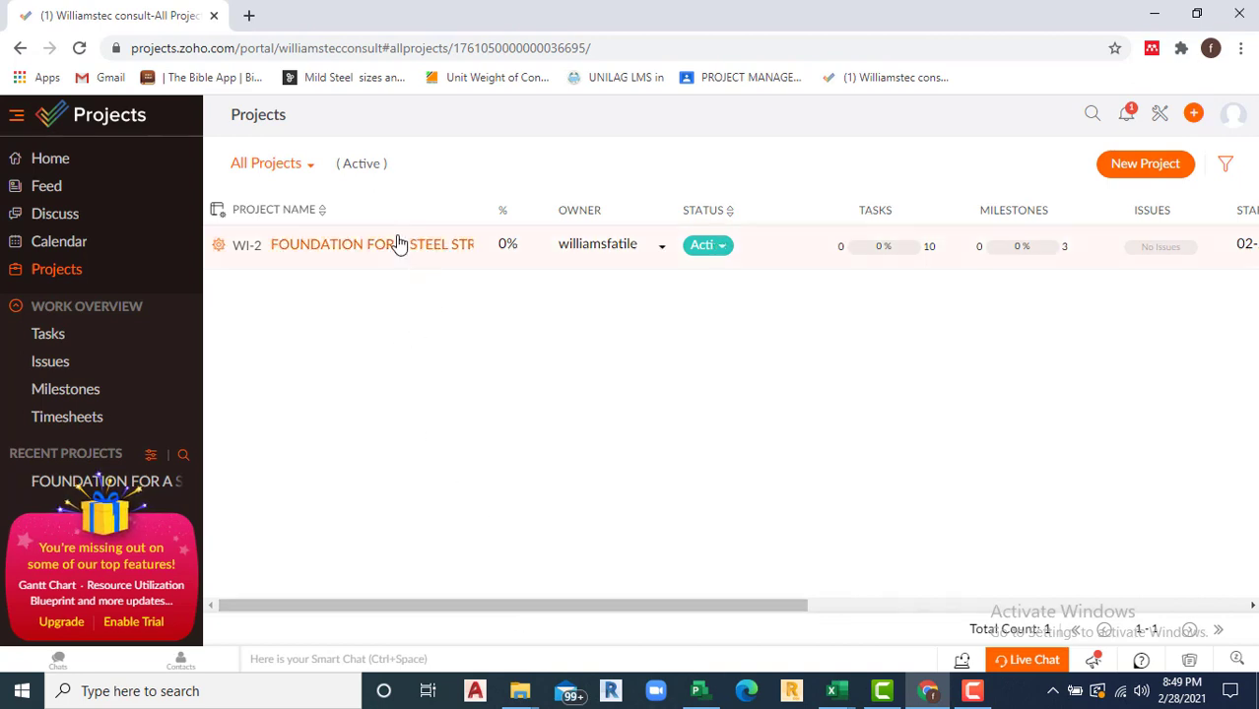
drag(571, 605, 1082, 598)
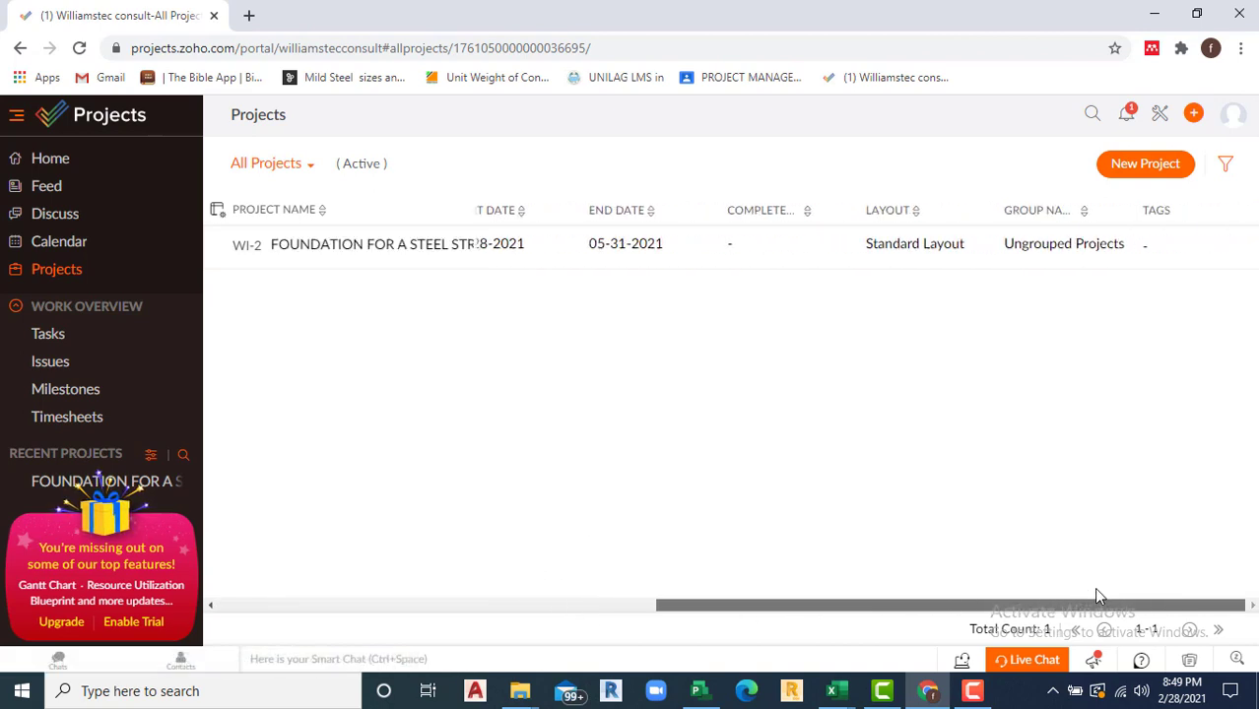
drag(905, 607, 462, 567)
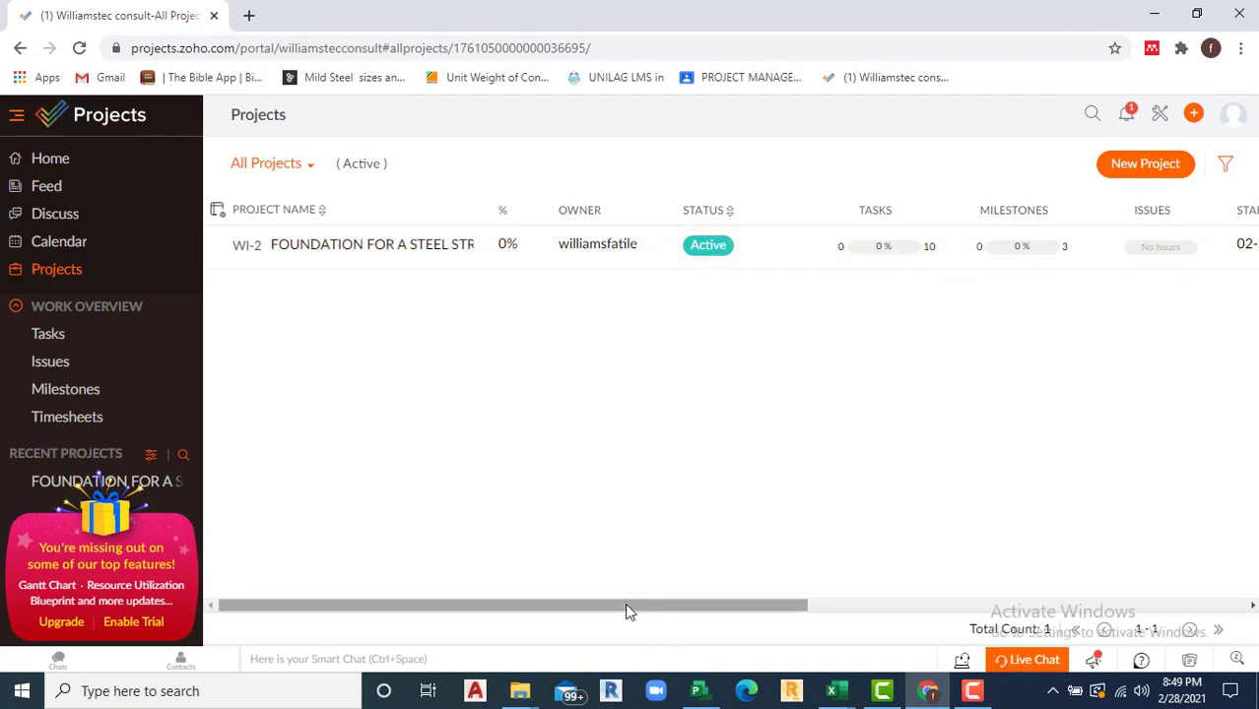
click(374, 250)
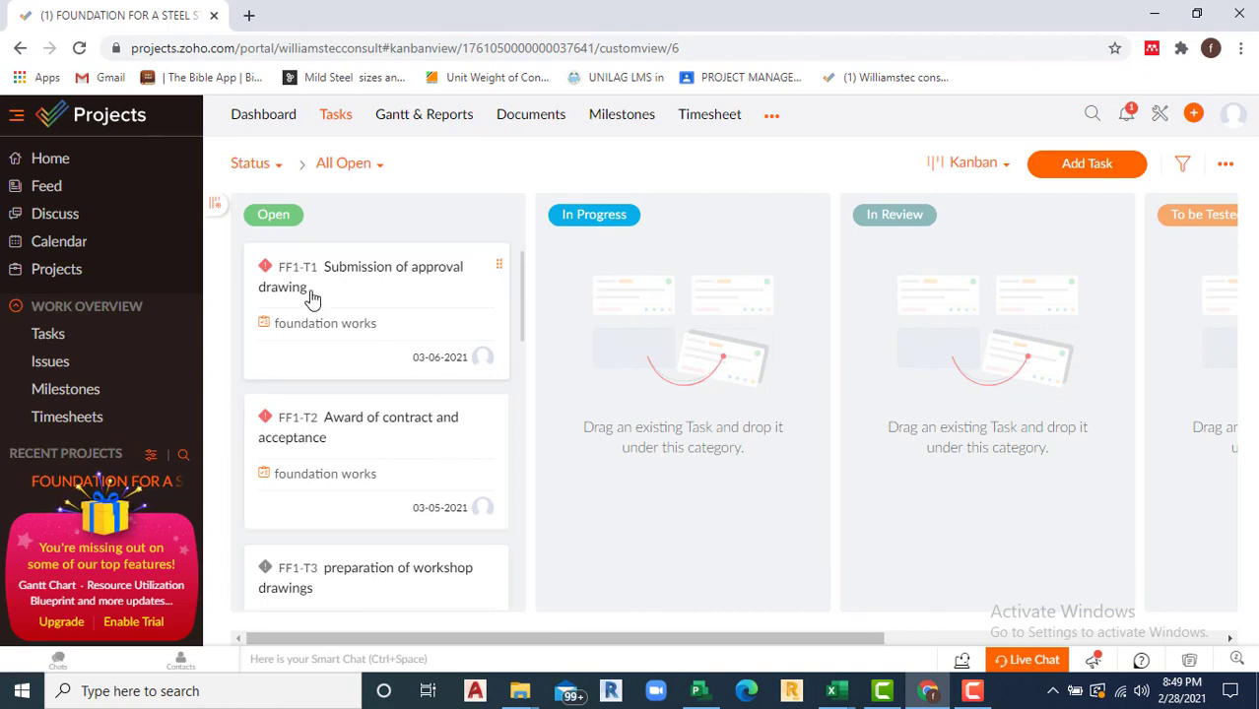
Step: Move task FF1-T1 Submission of approval drawing into In Progress and scan the remaining columns
drag(402, 280, 639, 269)
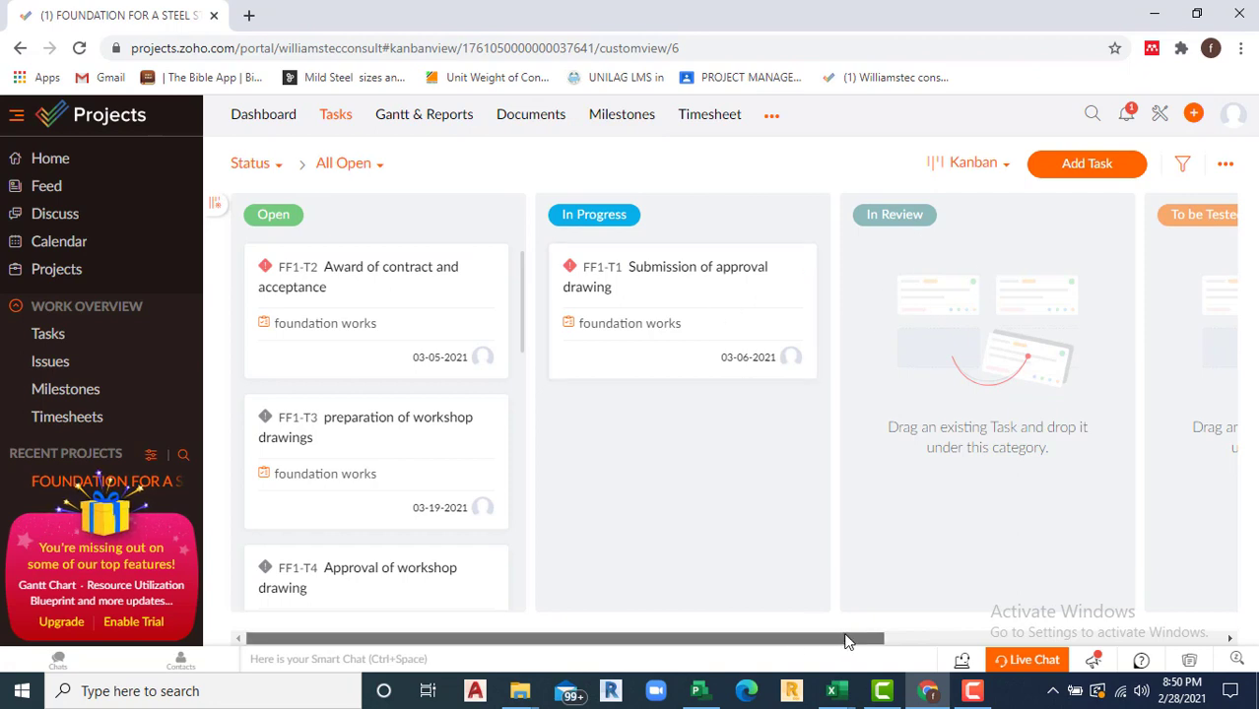
drag(843, 638, 1258, 619)
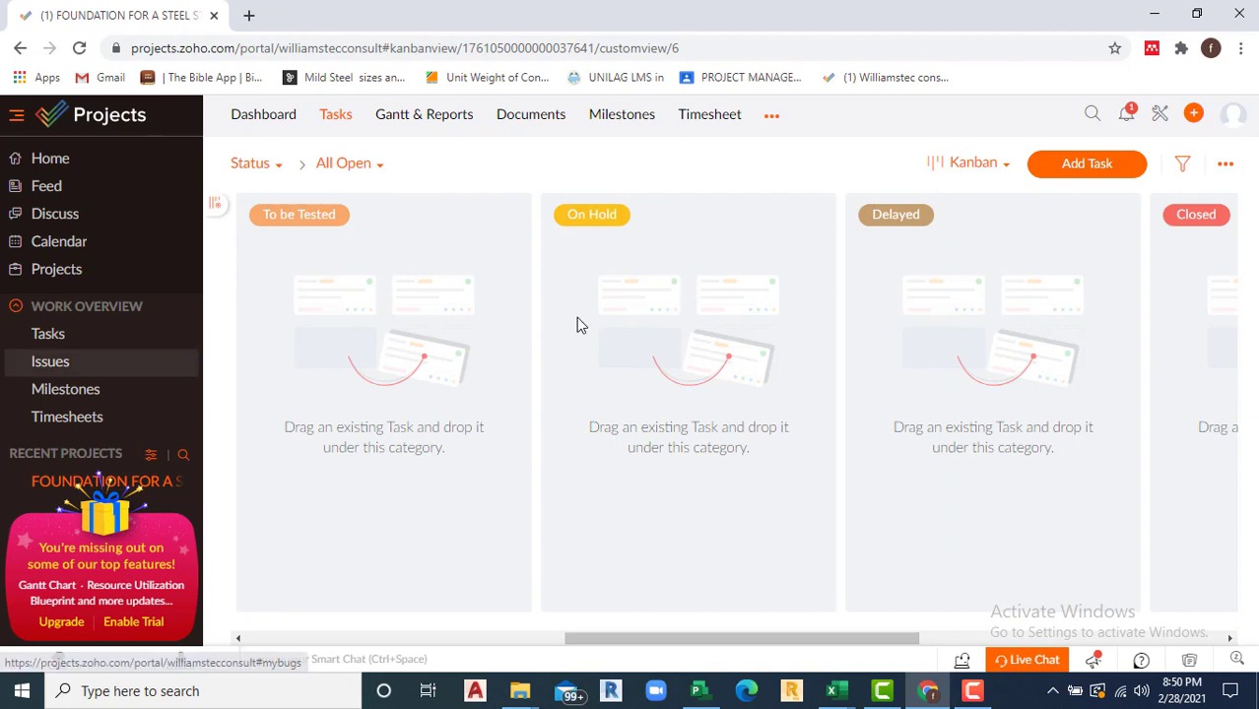
drag(906, 641, 1110, 621)
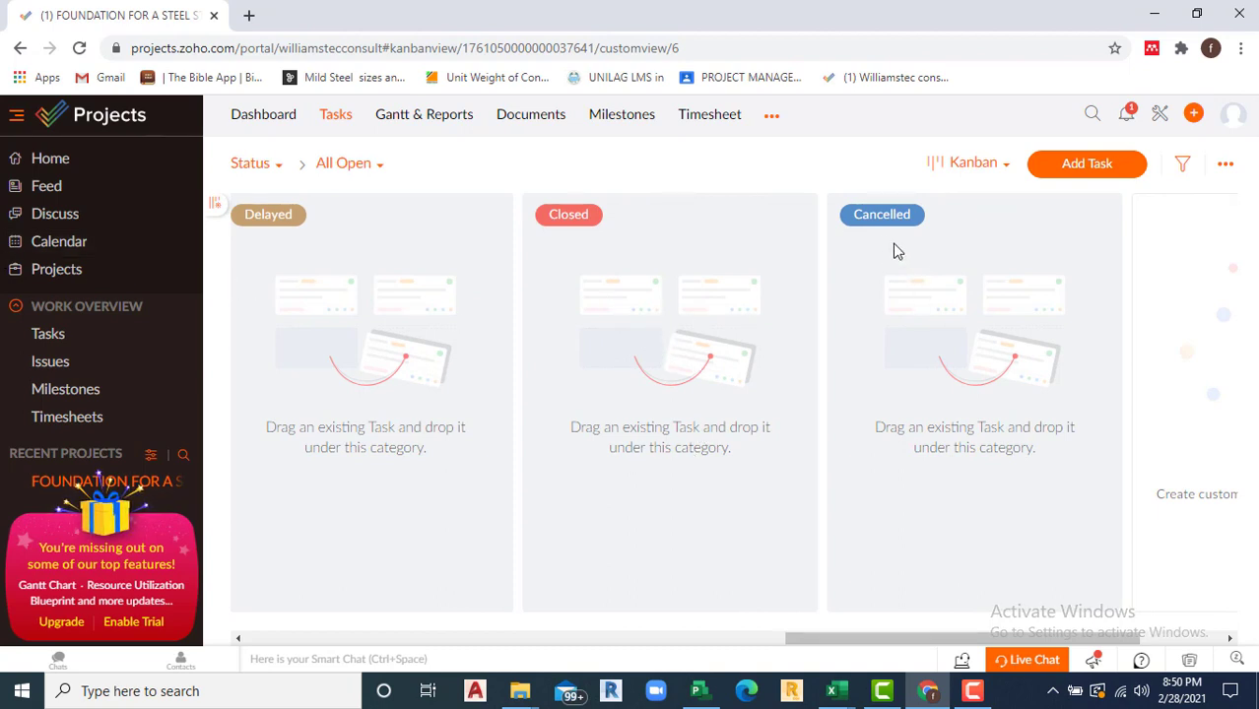
click(1006, 169)
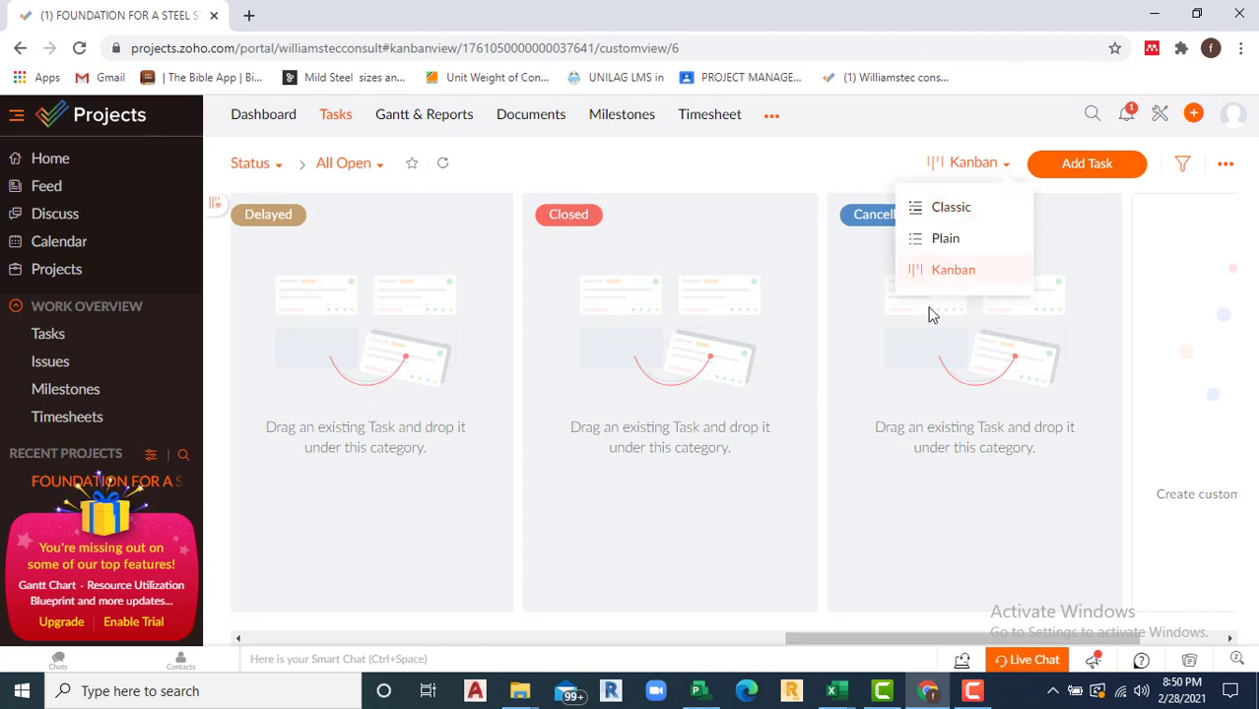
Step: Show the tasks as a list, then in Classic layout, and open the task actions menu
click(946, 242)
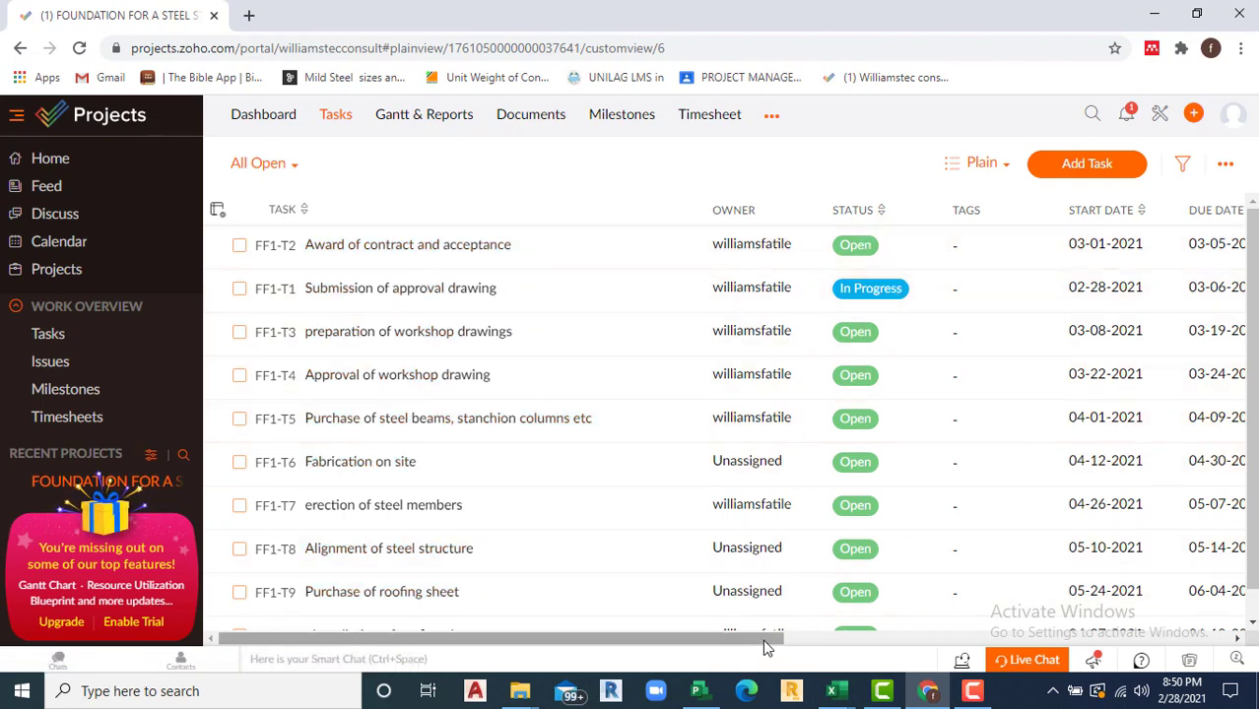
drag(763, 640, 1178, 649)
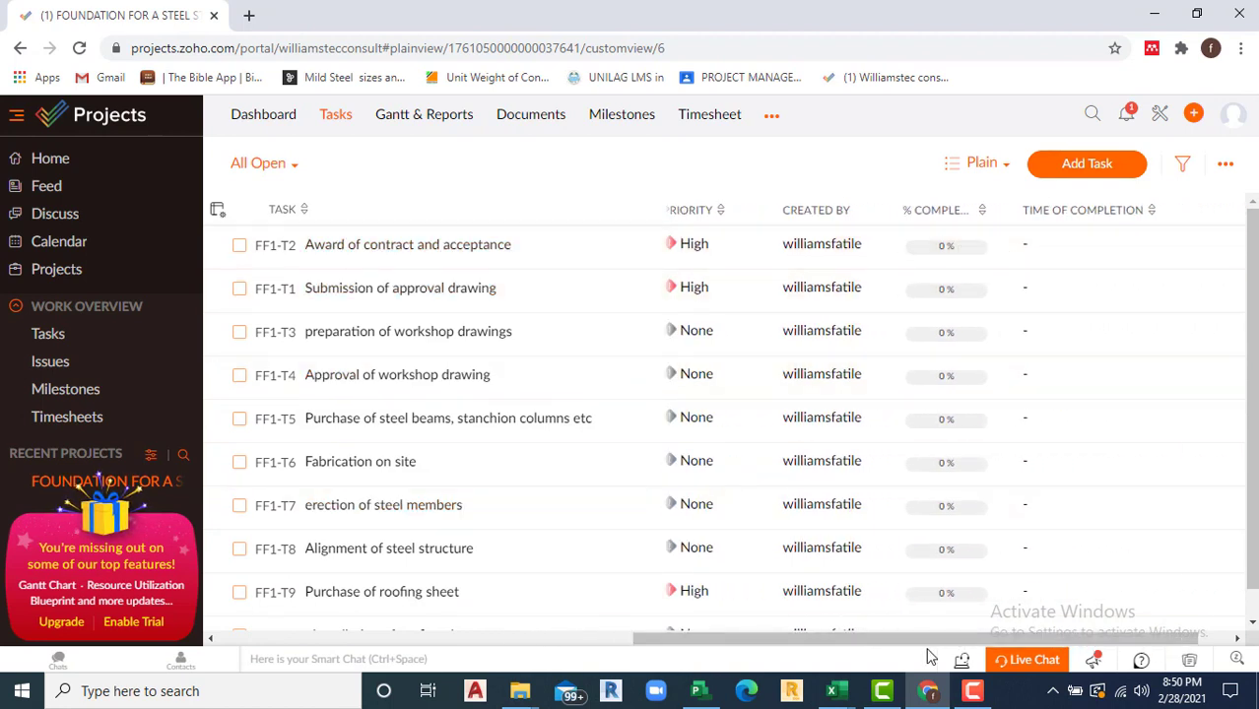
drag(925, 639, 1110, 635)
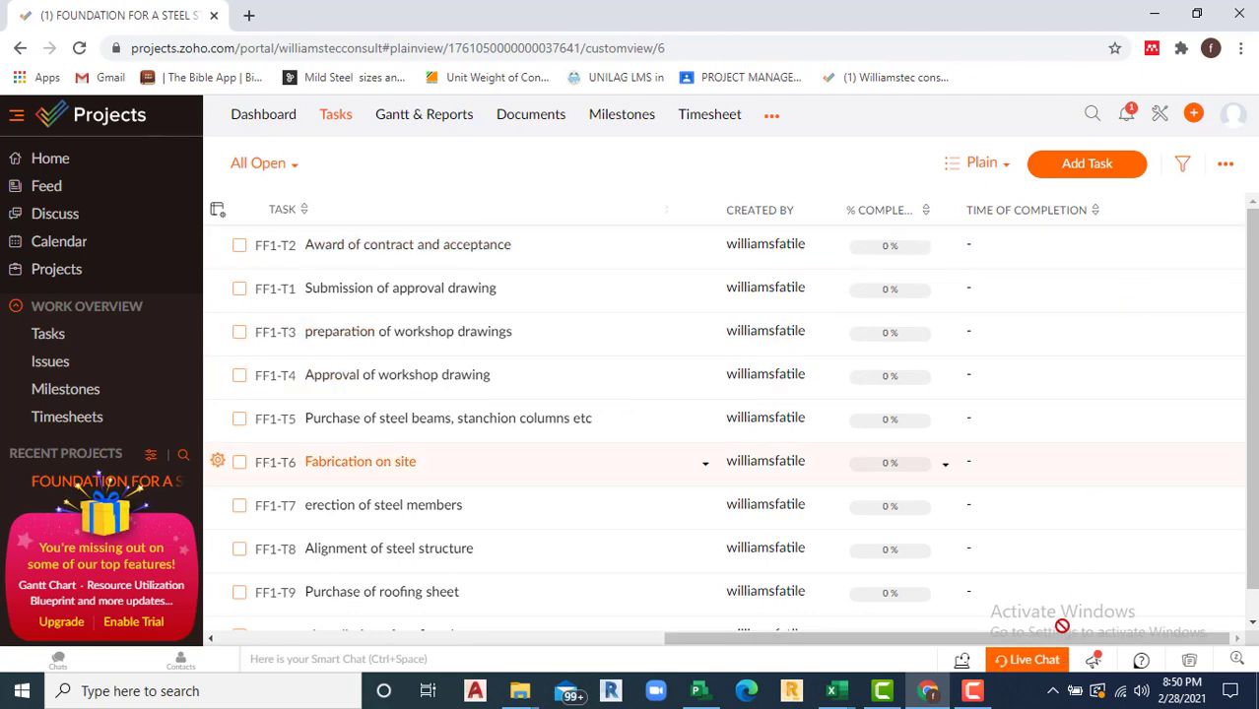
drag(917, 642, 280, 551)
click(1011, 168)
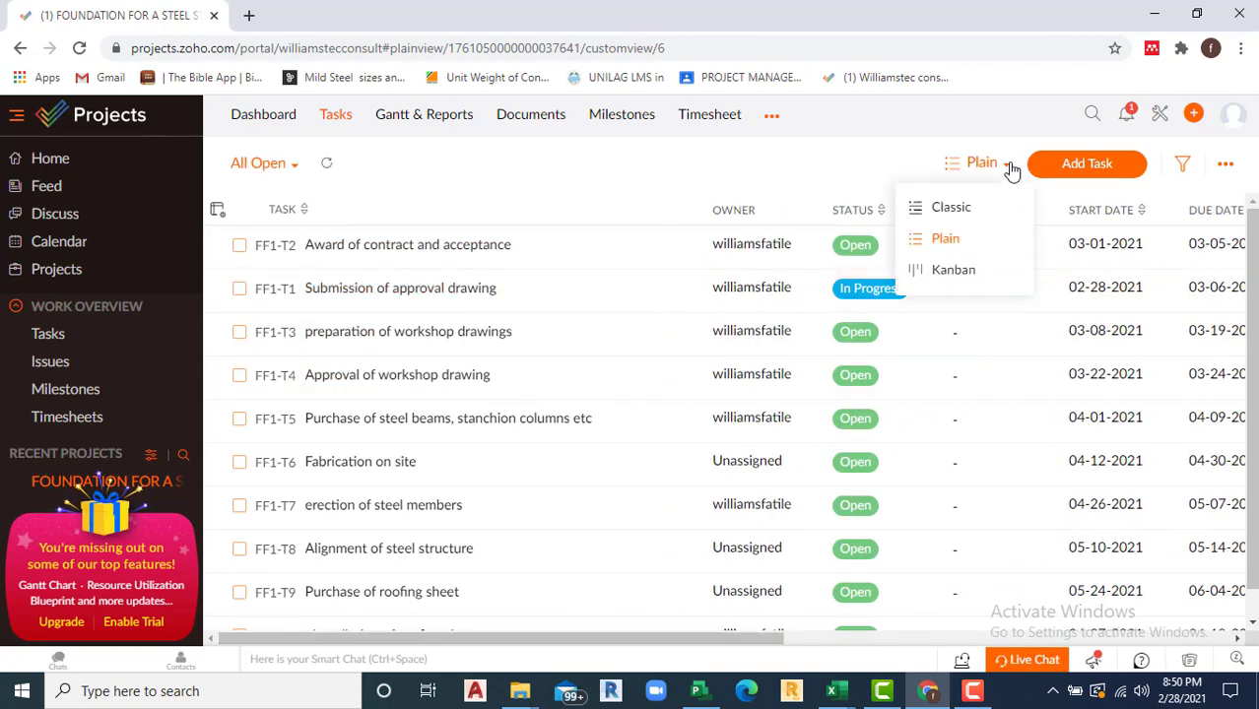
click(953, 209)
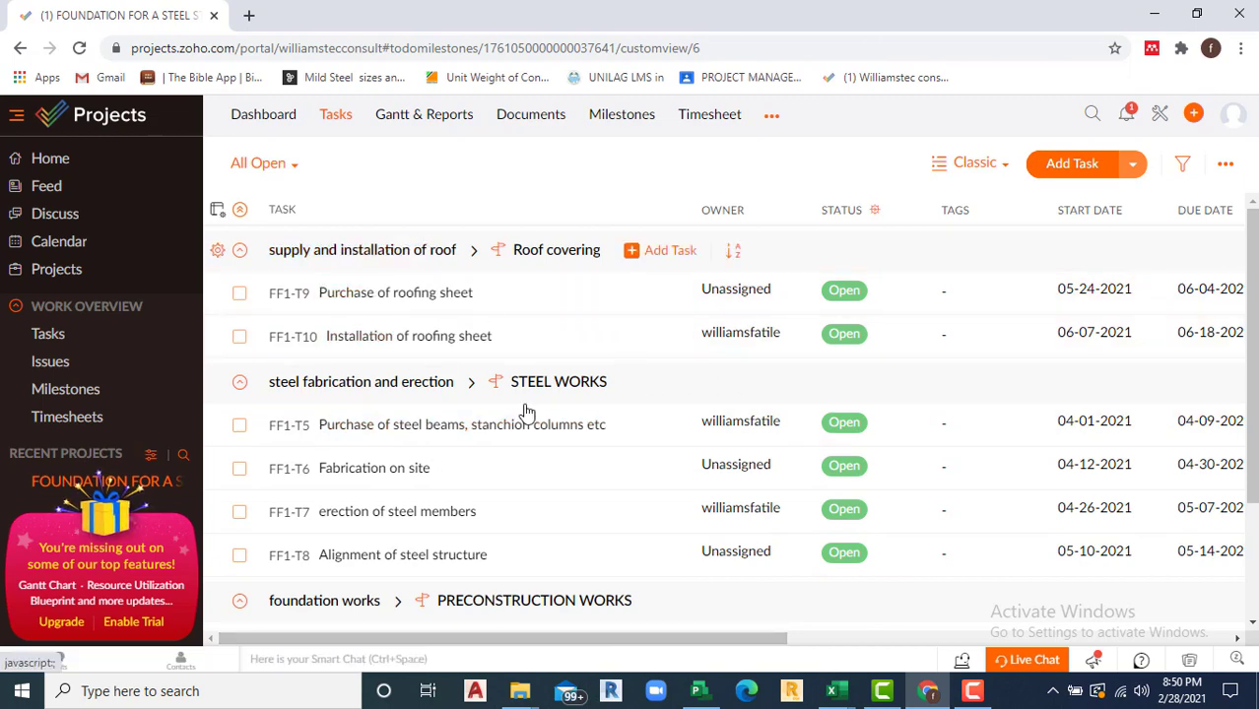
drag(523, 639, 993, 640)
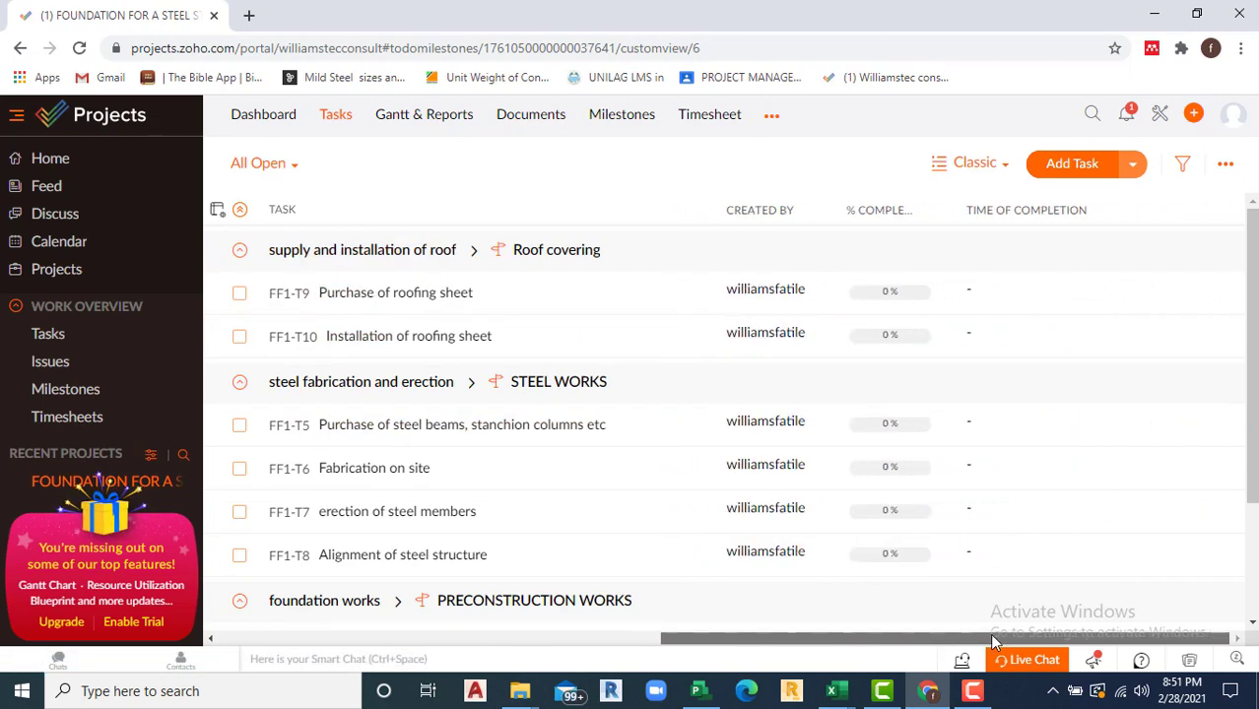
click(1225, 165)
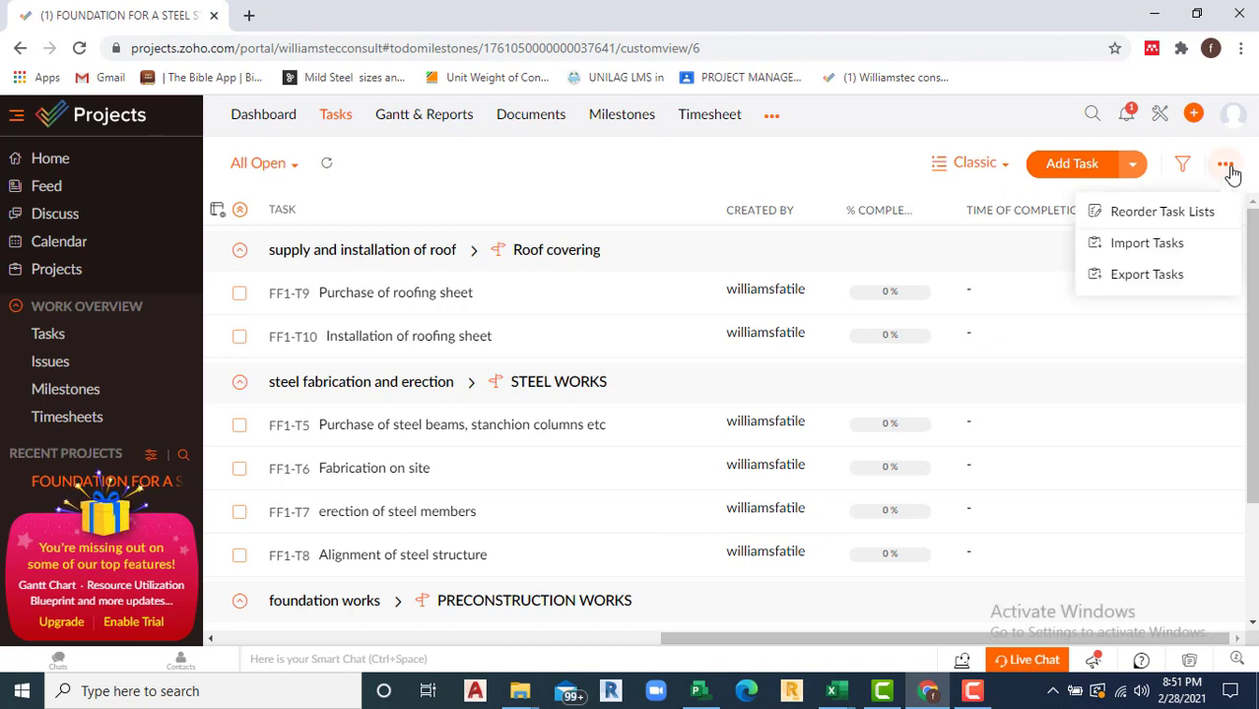
Step: Cancel the task export, leaving XLS as the format, and show the Classic, Plain and Kanban layouts
click(1136, 278)
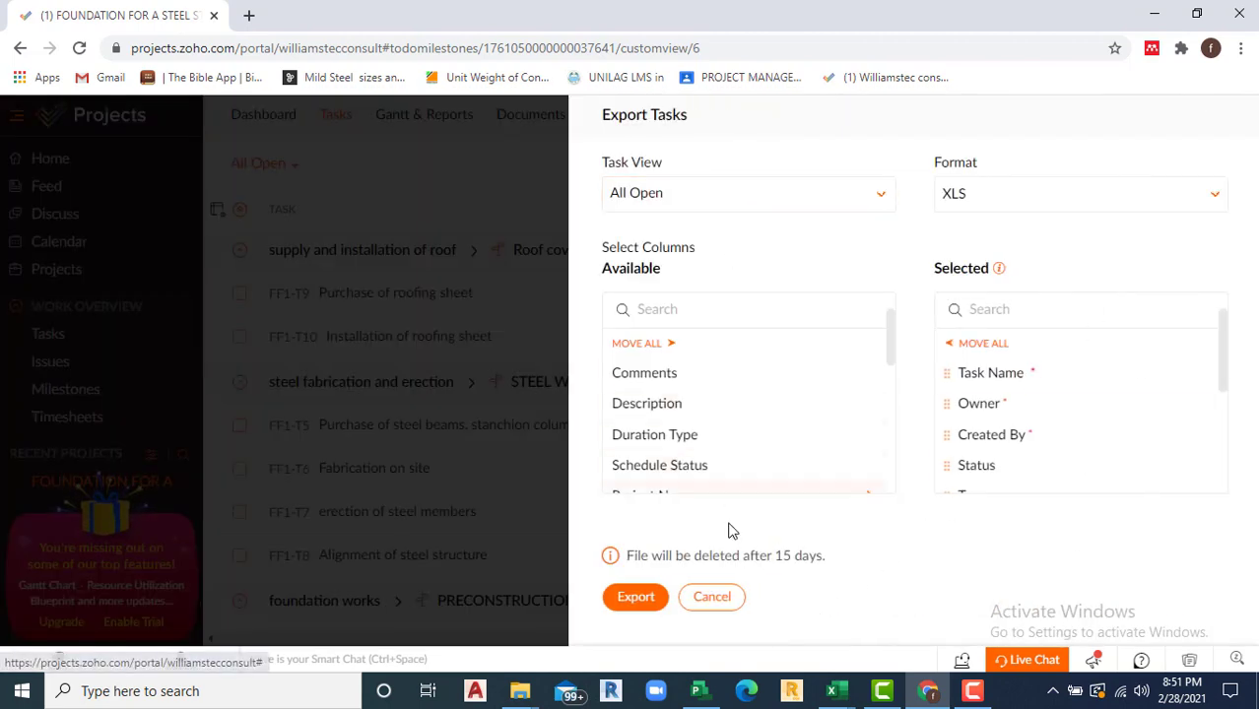
scroll(987, 305, down, 1)
scroll(1063, 431, down, 3)
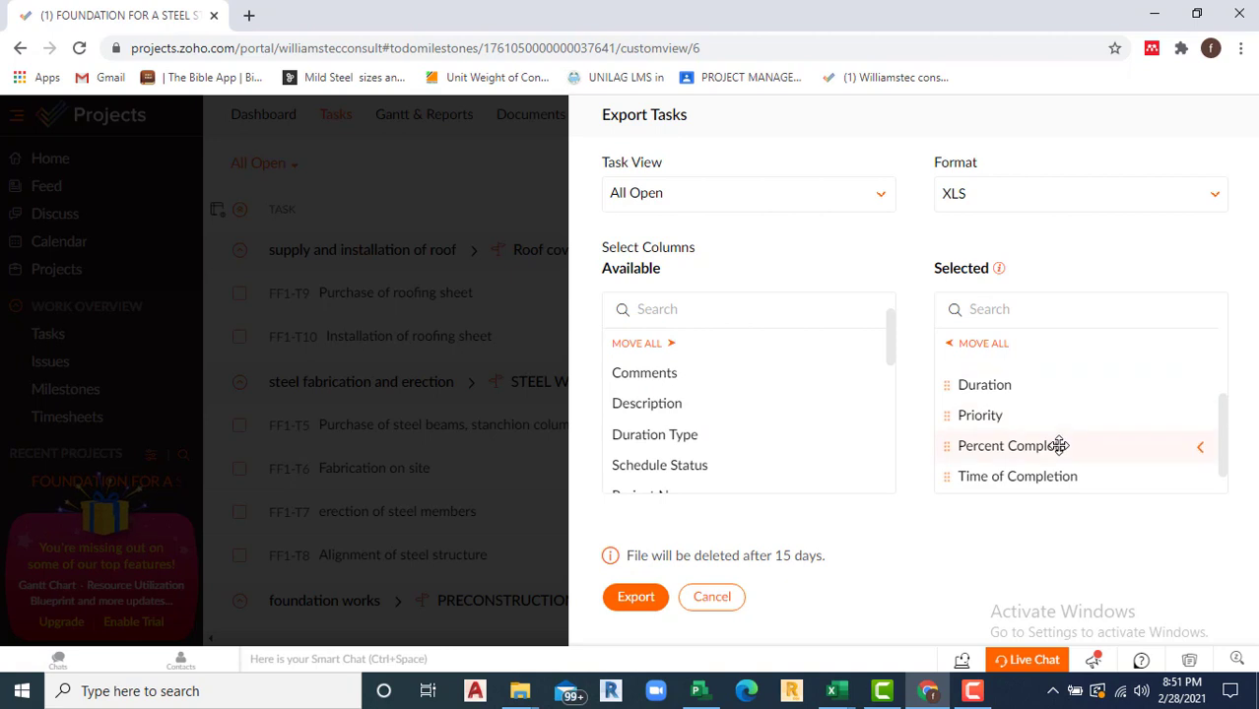
scroll(1059, 445, up, 3)
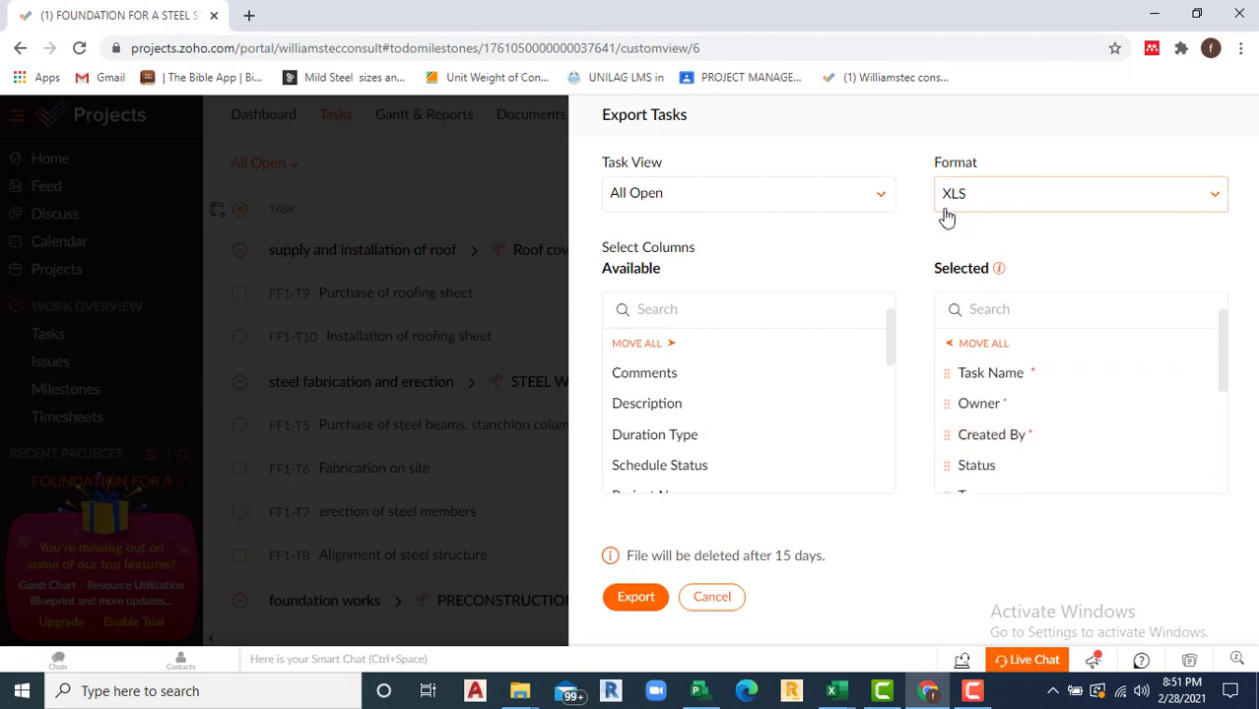
click(1215, 202)
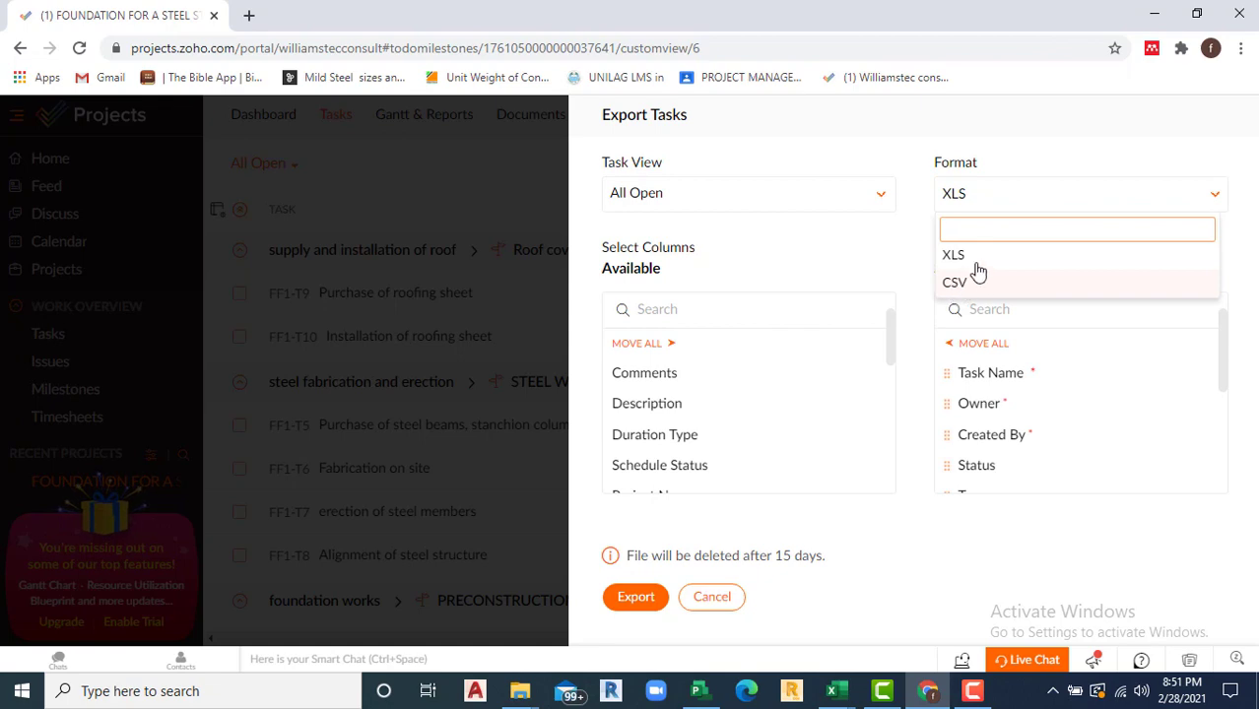
click(1089, 134)
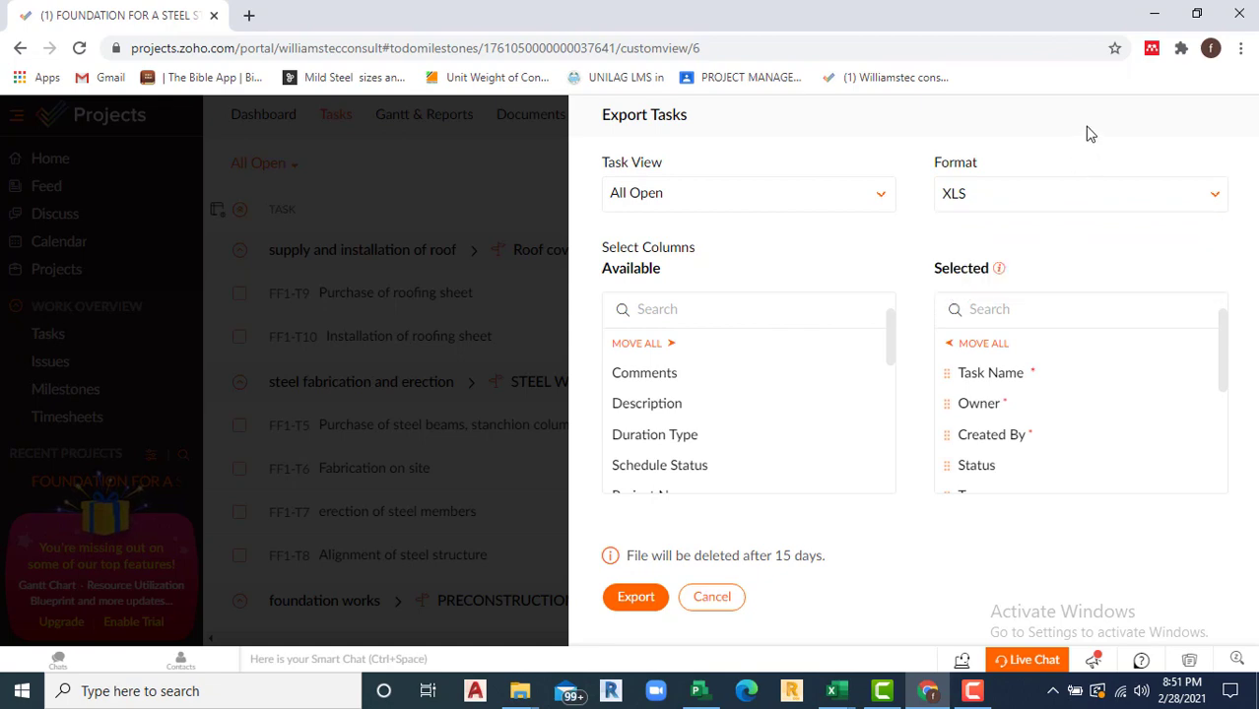
click(712, 598)
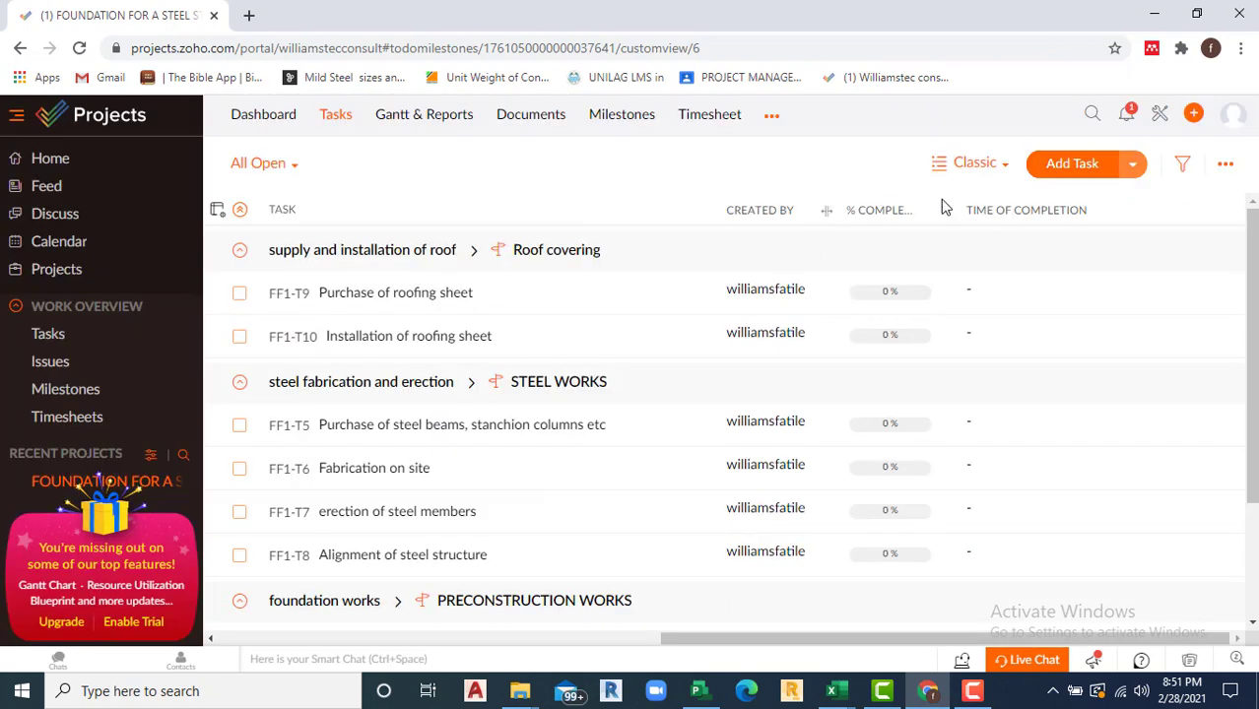
click(1004, 169)
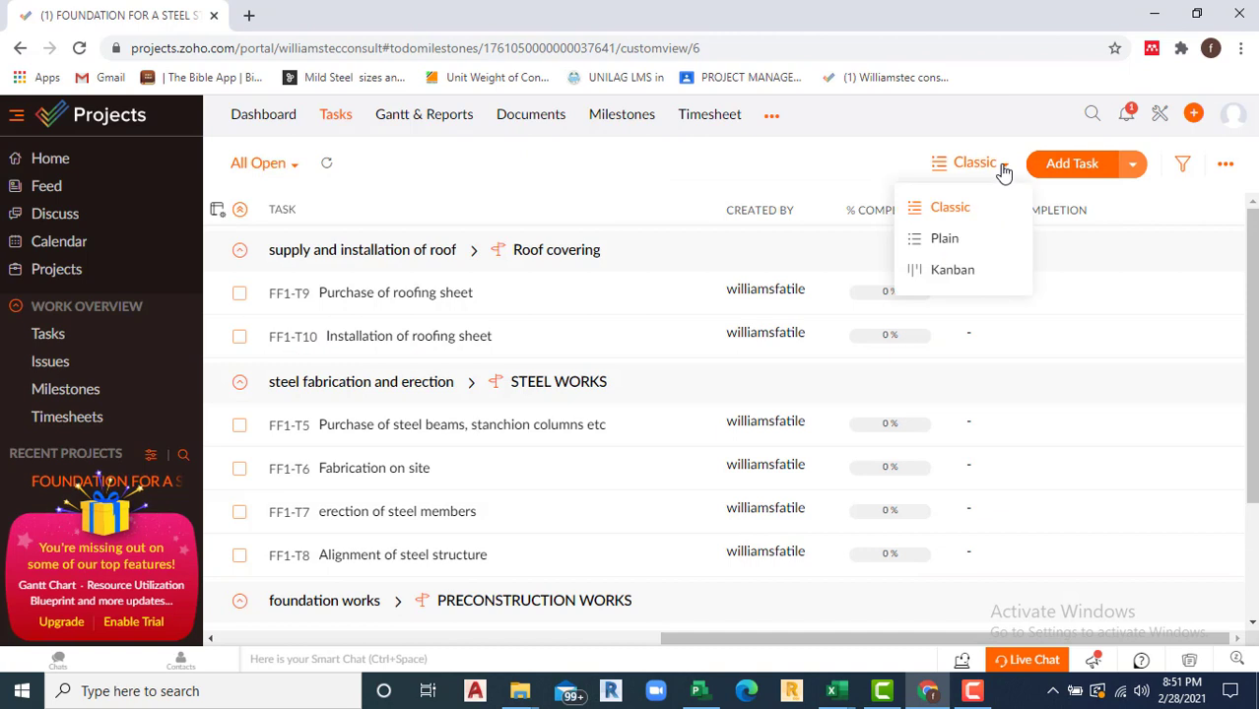
Step: Zoom the milestone Gantt chart out to Feb–Jun '21 and list the Task/Milestone view-by choices
click(412, 124)
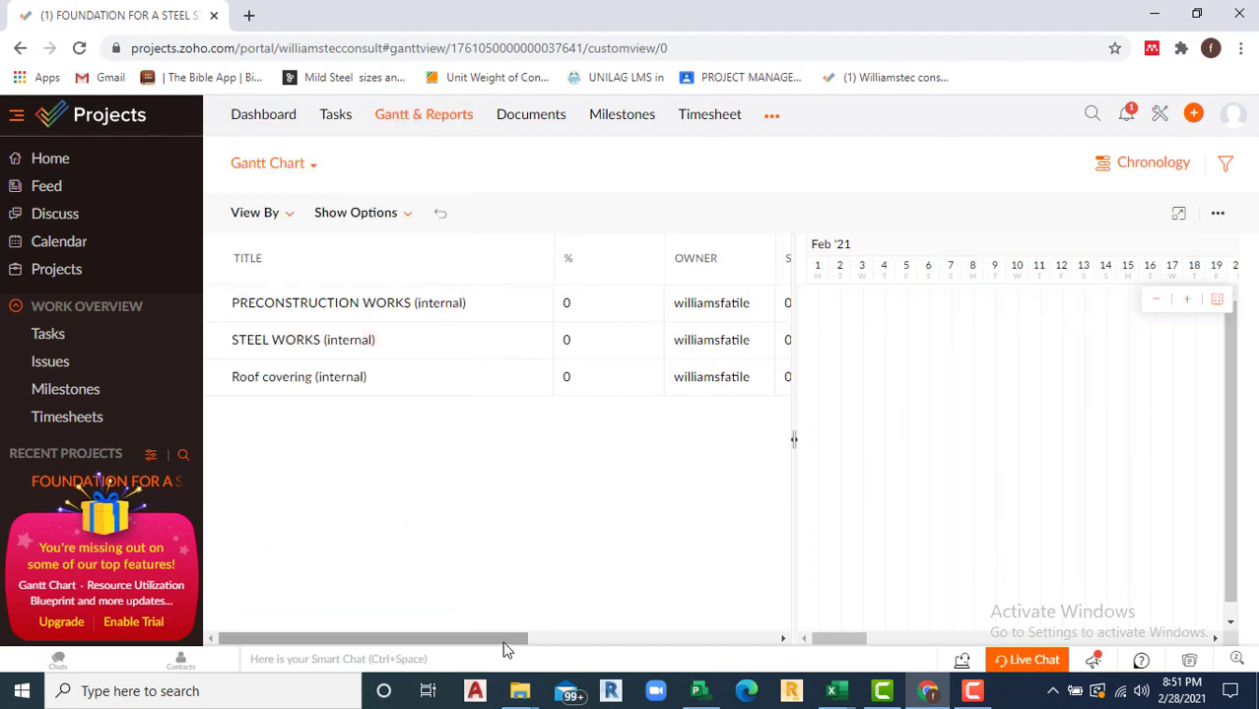
drag(506, 643, 1135, 638)
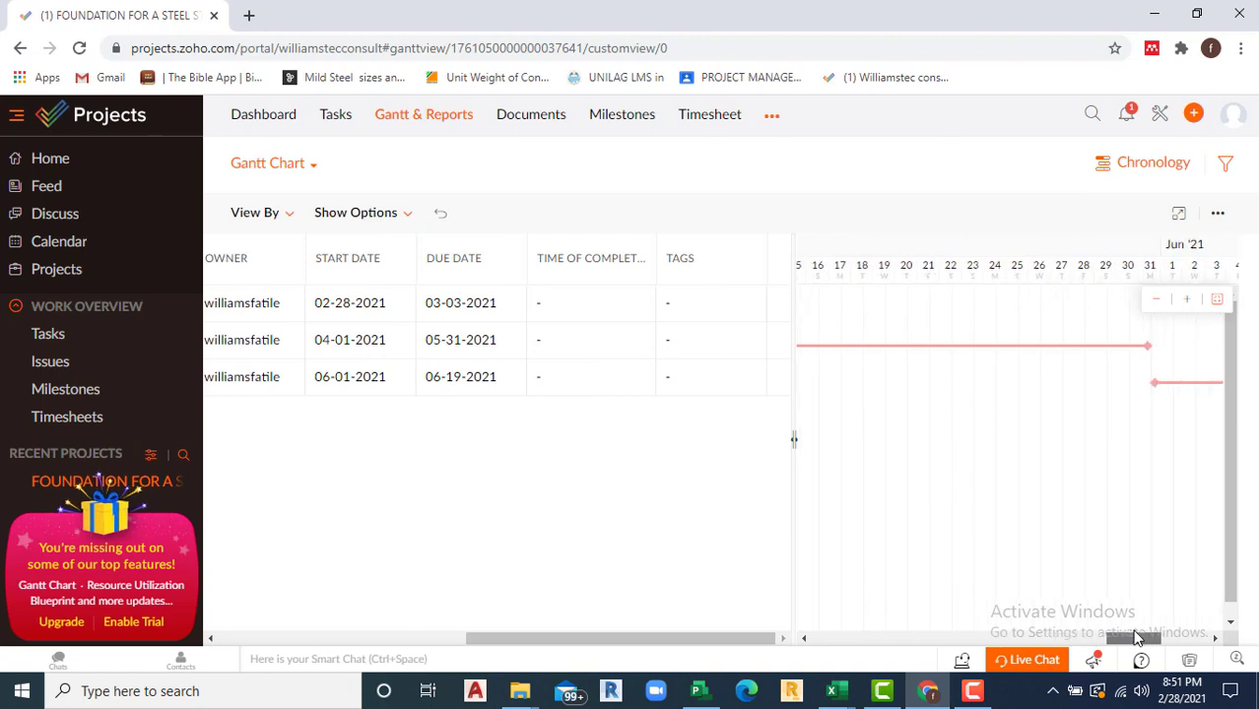
click(1158, 304)
click(1157, 305)
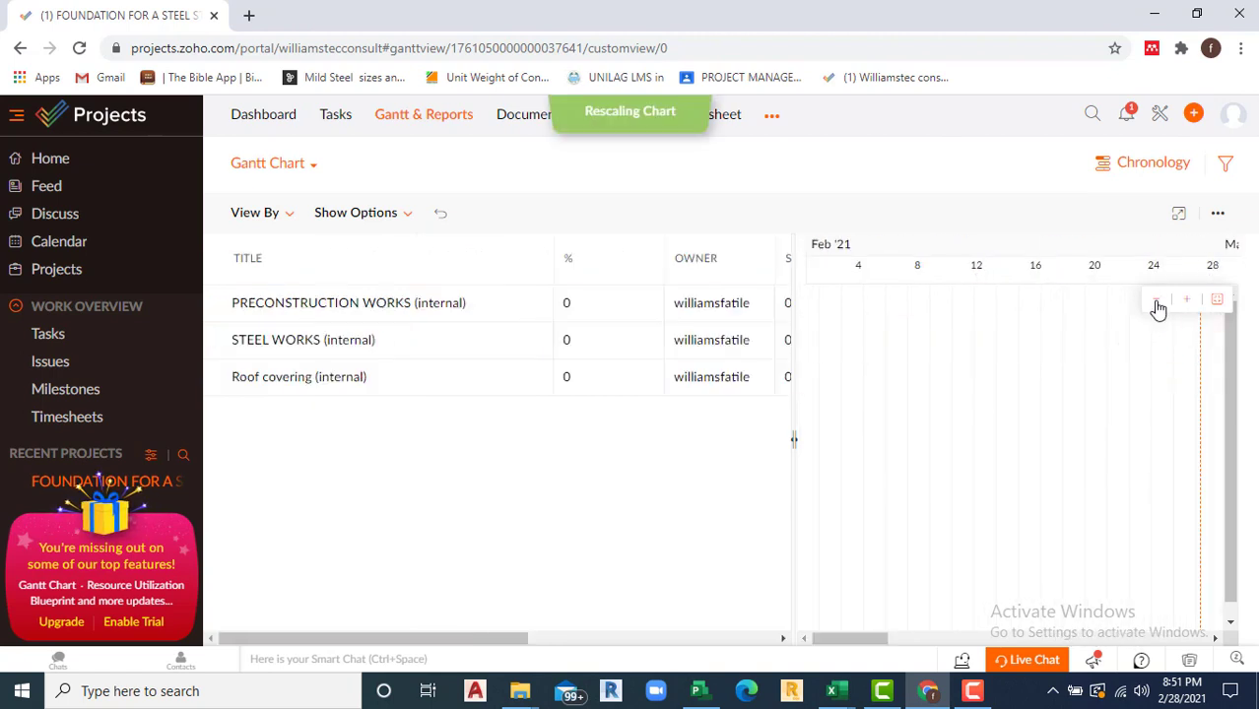
click(1158, 305)
click(1158, 305)
click(1158, 307)
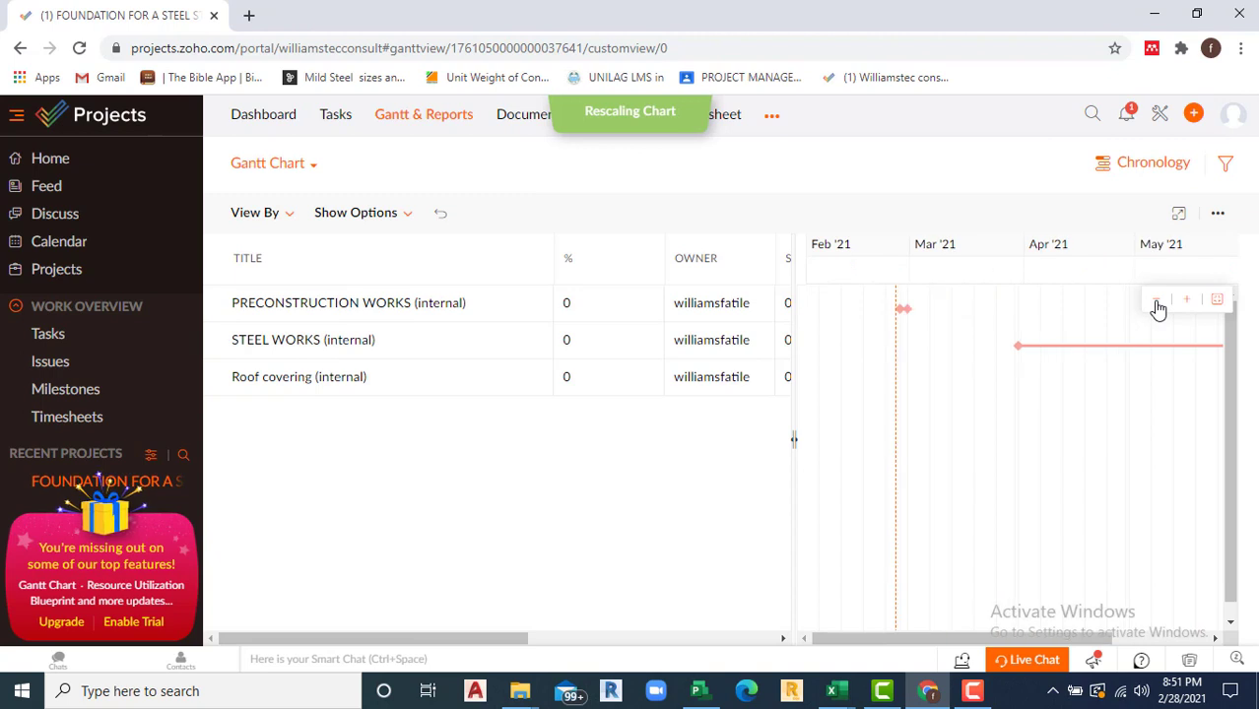
click(1158, 308)
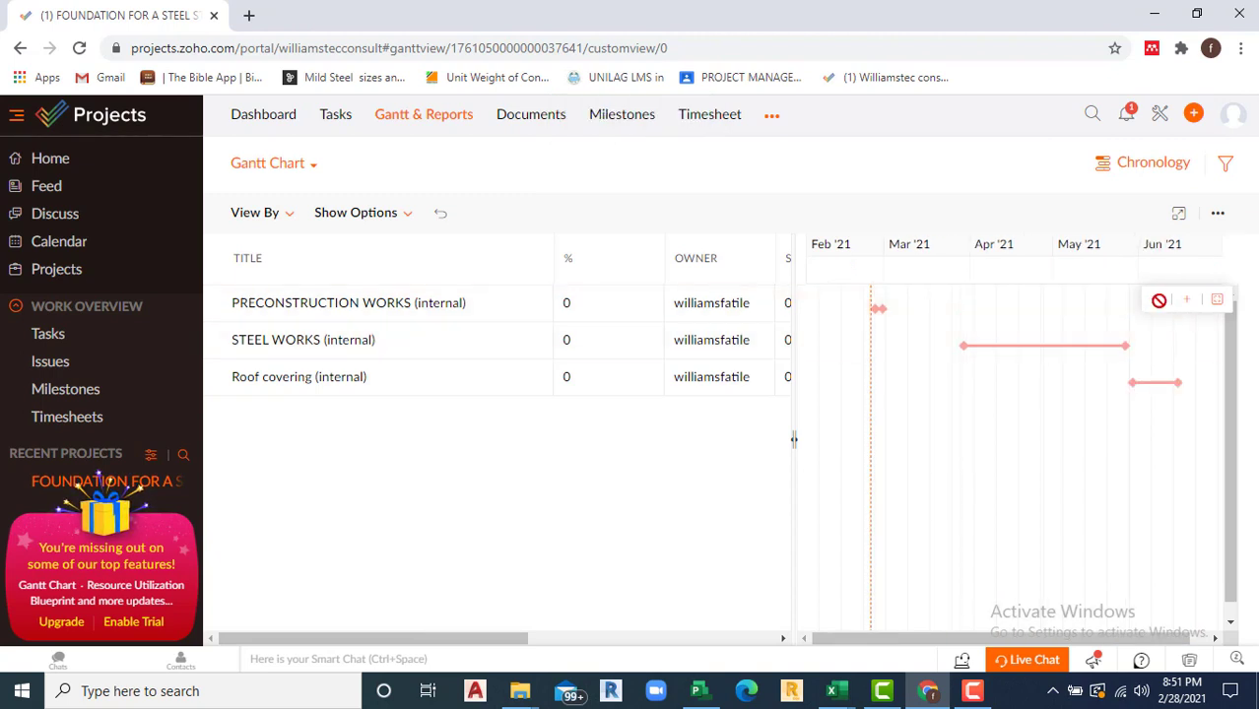
drag(1025, 642, 980, 642)
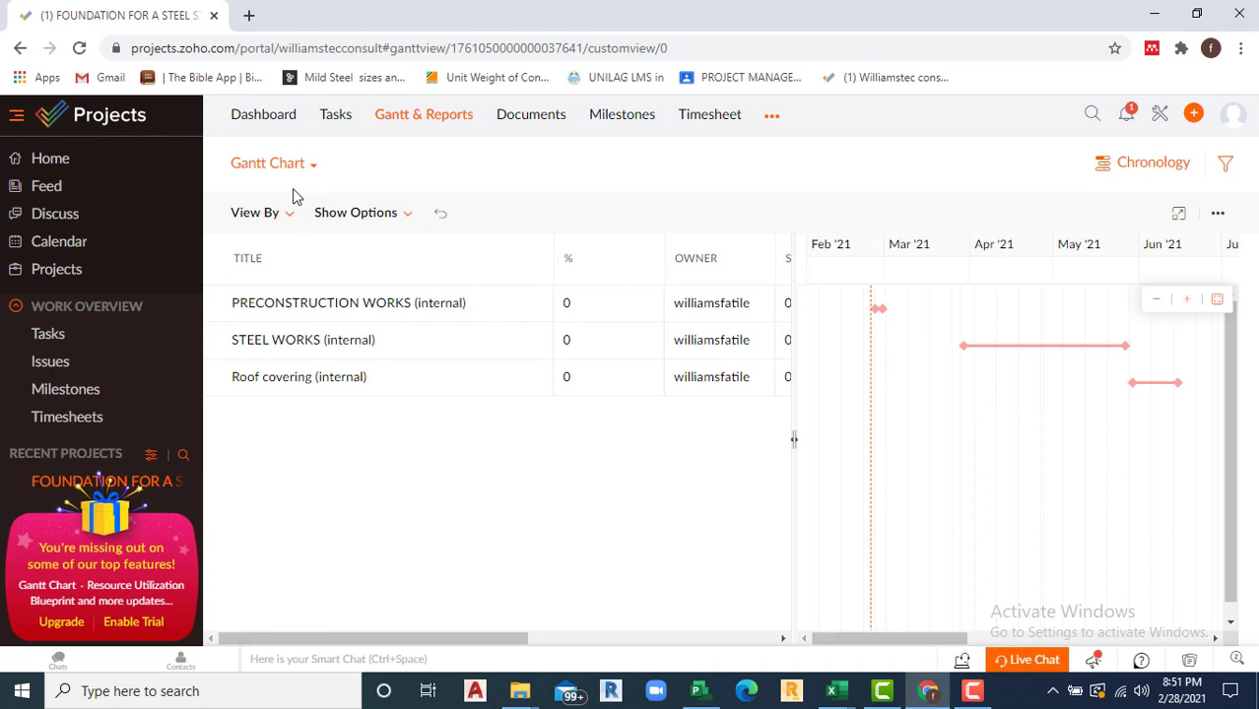
click(288, 216)
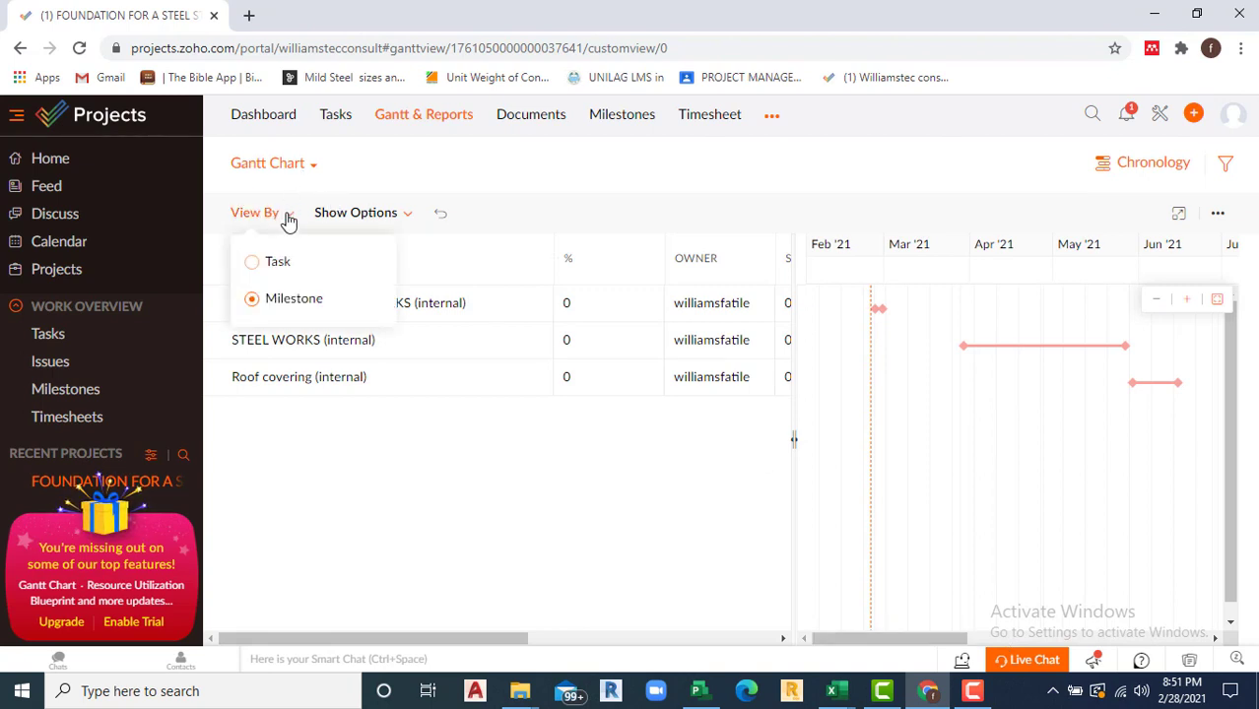
Step: Switch the Gantt chart to list individual tasks and show its print and export menu
click(254, 264)
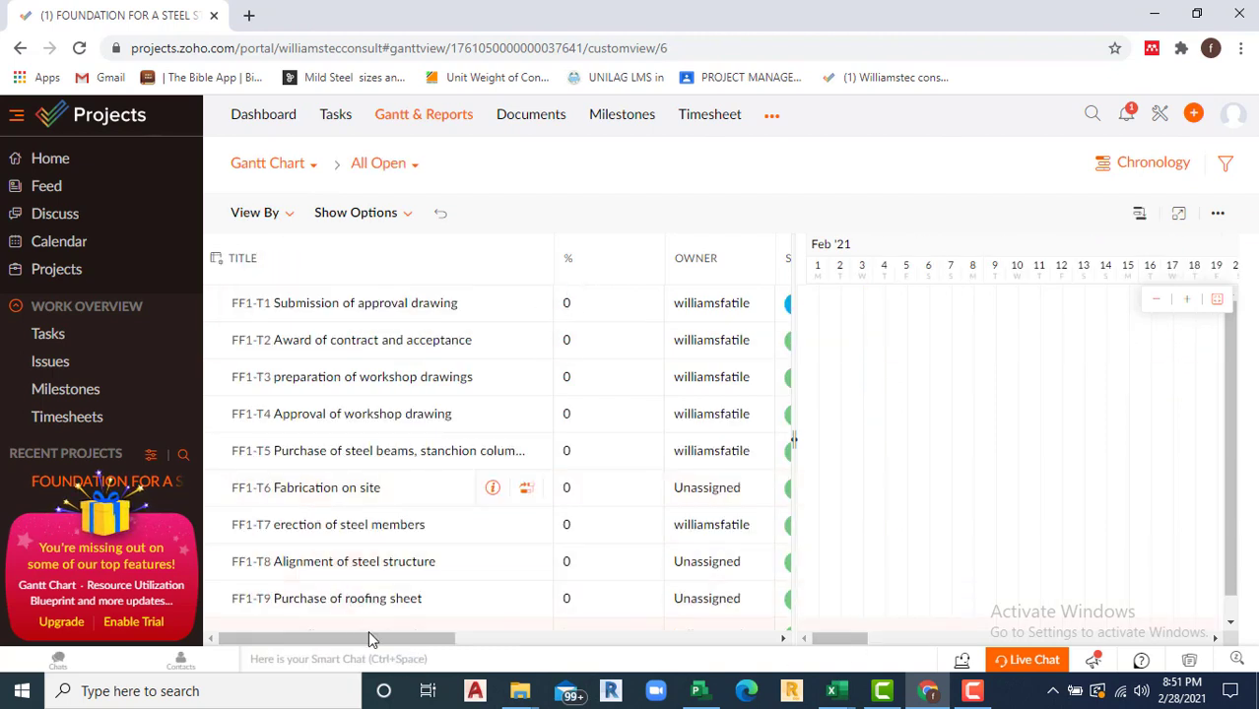
drag(369, 641, 422, 634)
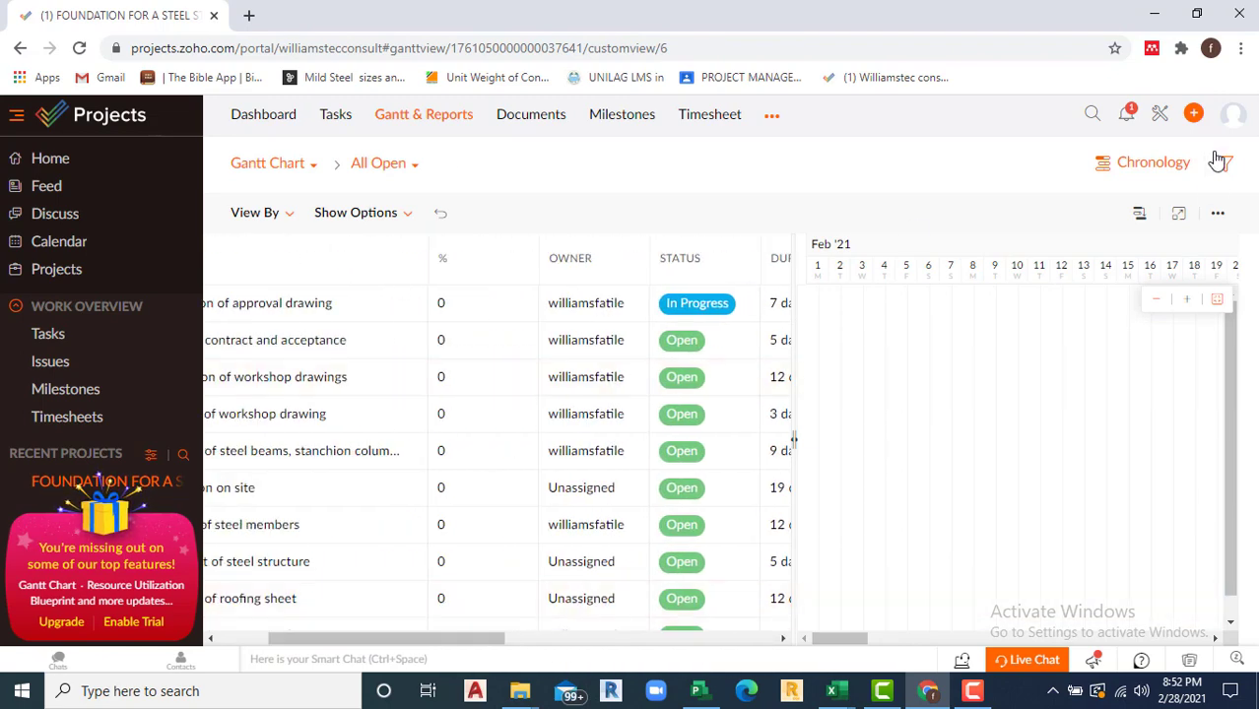
click(1218, 213)
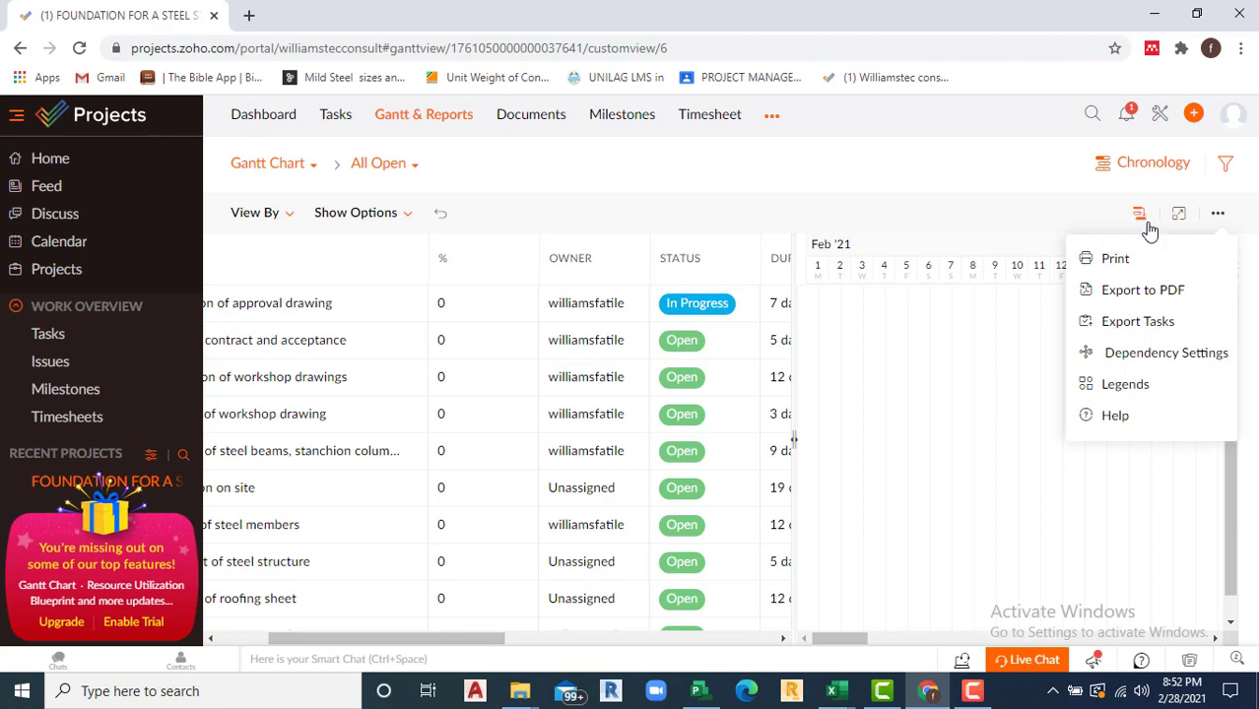
Step: Export the Gantt chart to PDF without encryption and open the downloaded Data.pdf
click(1123, 288)
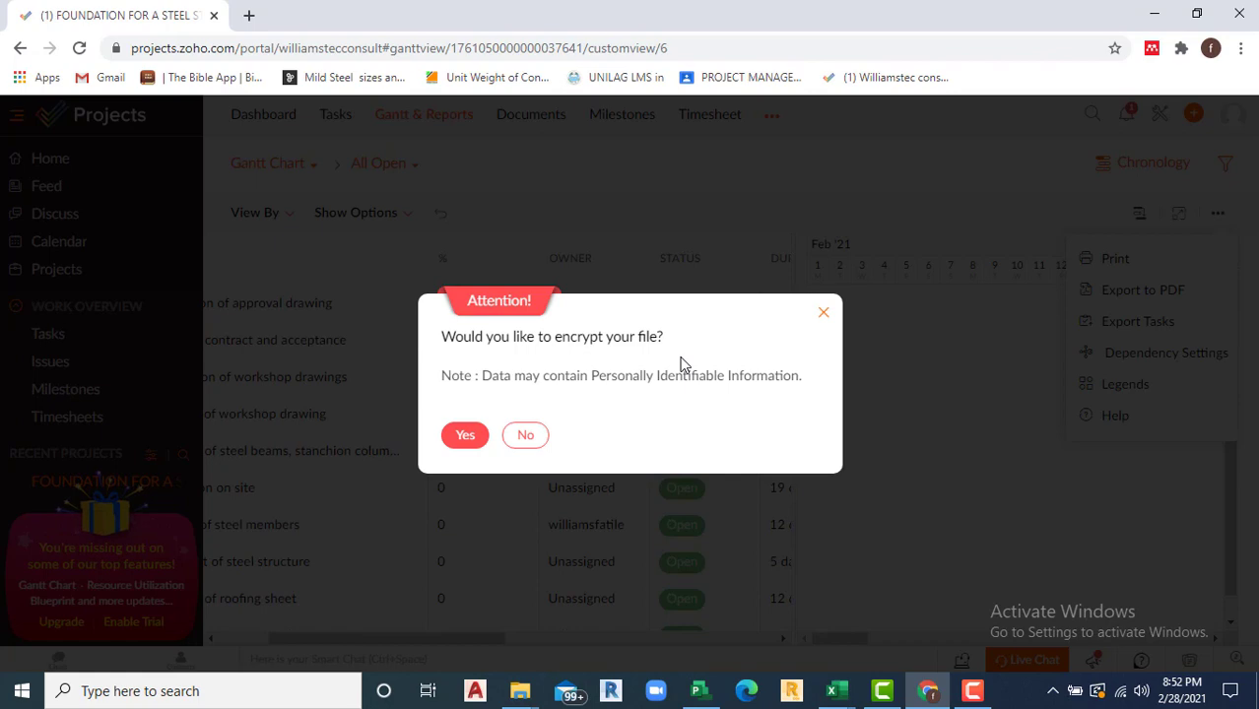
click(525, 436)
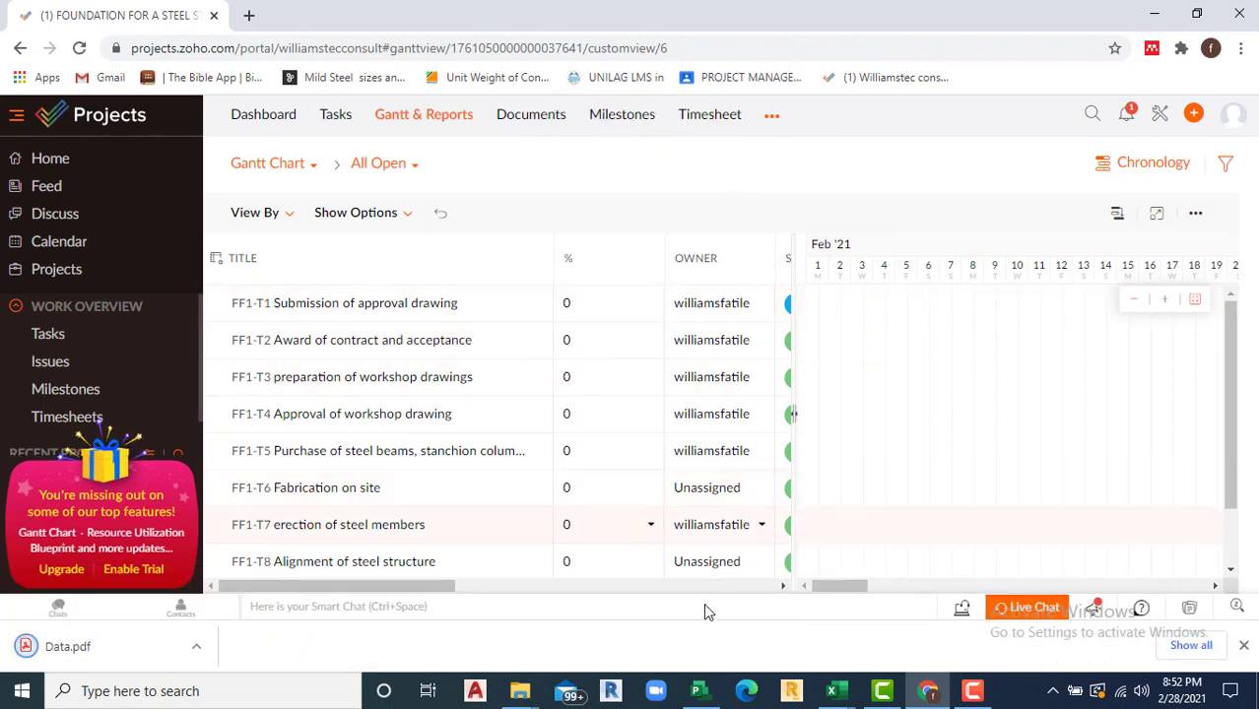
click(197, 656)
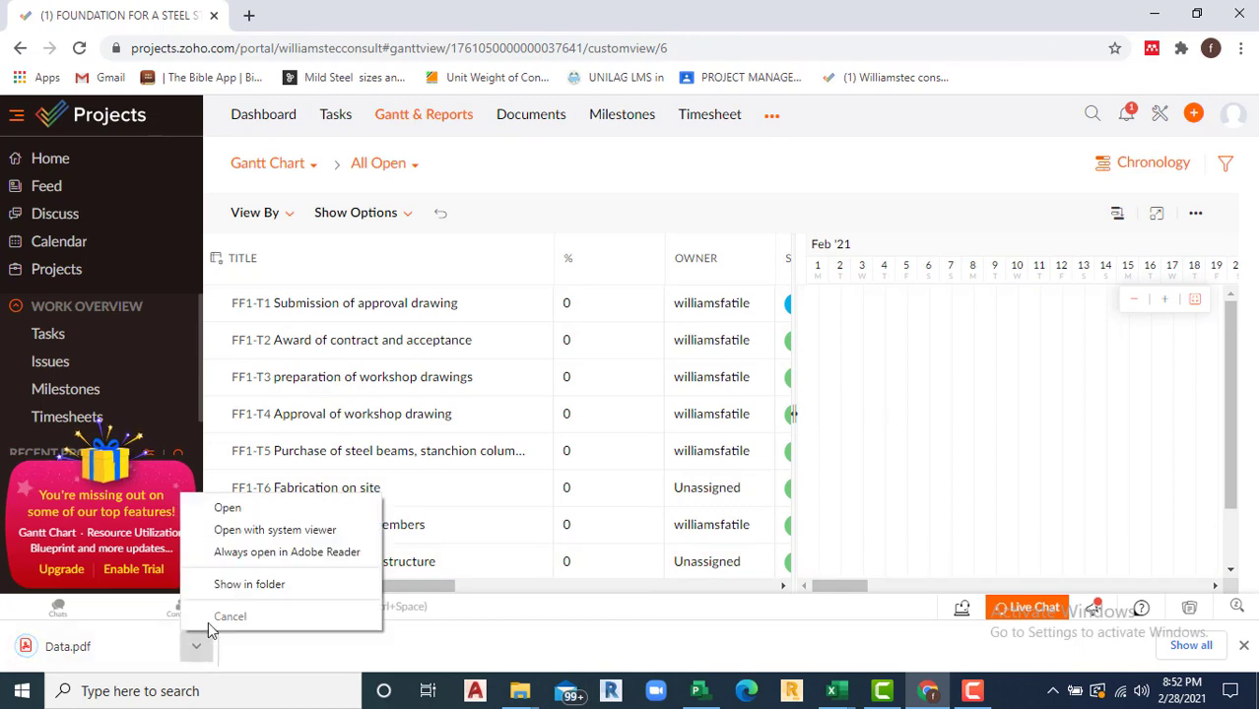
click(243, 515)
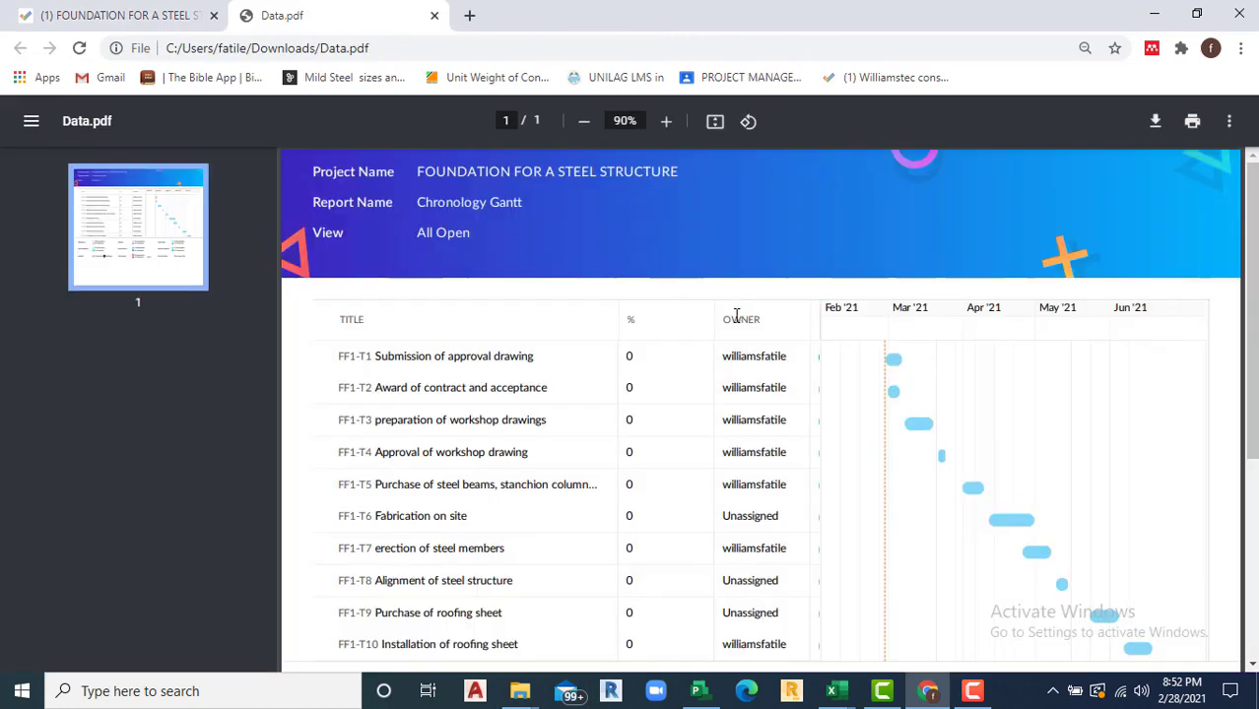
Step: Review Data.pdf's task rows FF1-T1 to FF1-T10 and legend, then go back to the Zoho Projects tab
scroll(751, 391, down, 1)
scroll(751, 391, down, 3)
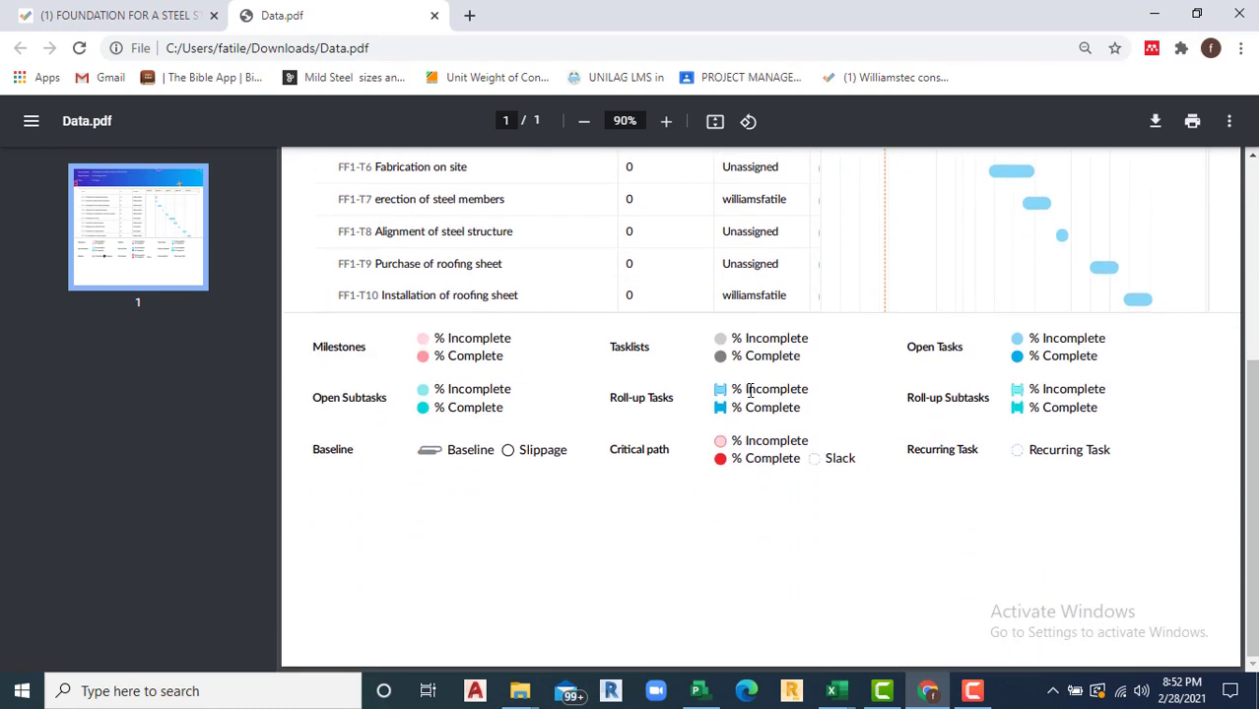
scroll(756, 407, up, 4)
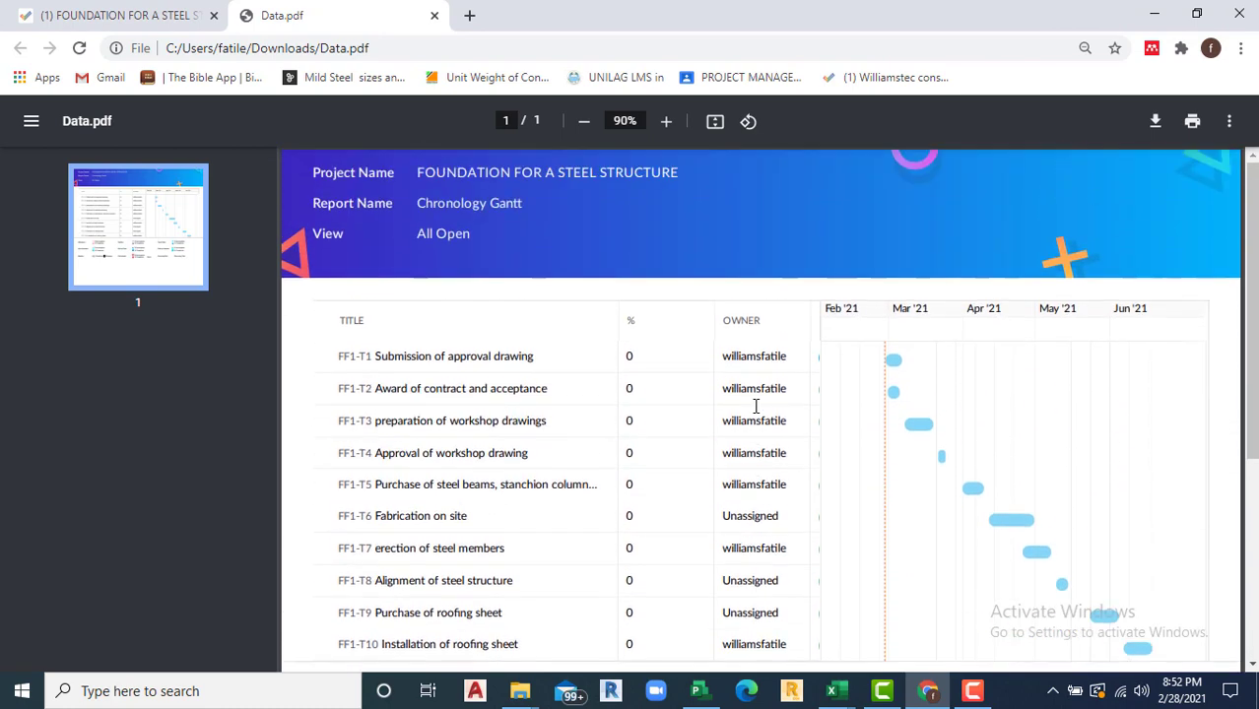
scroll(751, 406, down, 4)
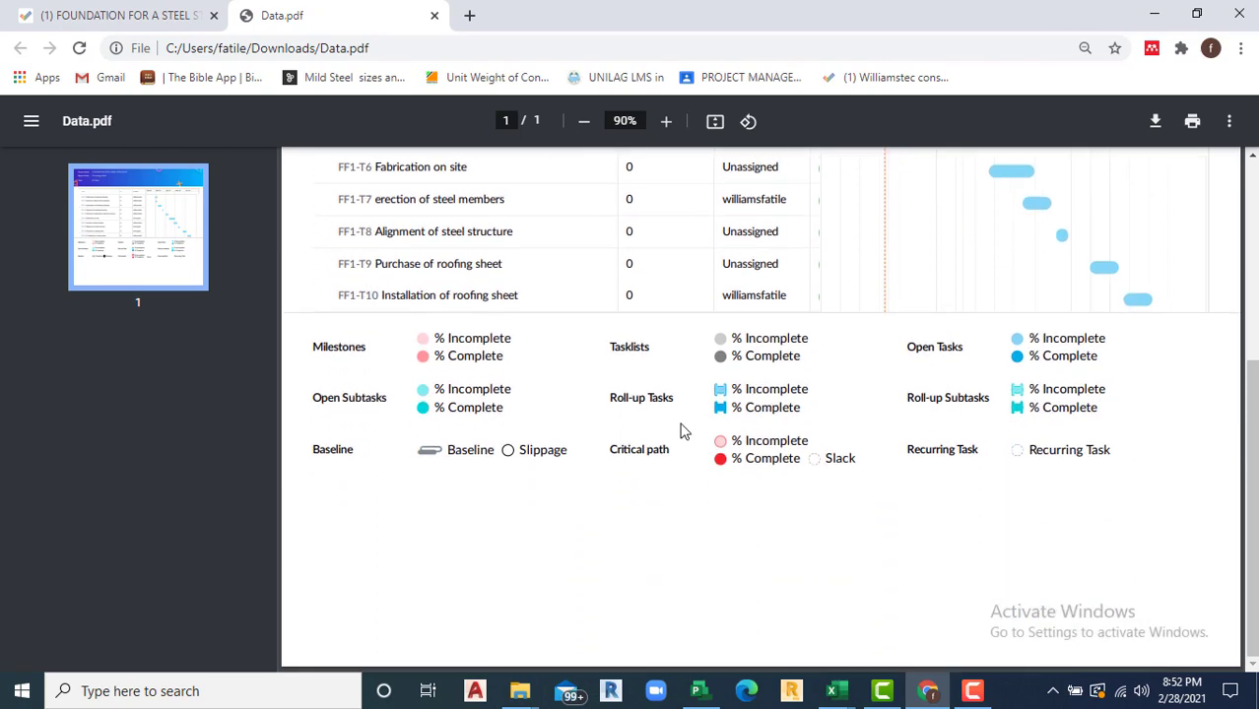
scroll(706, 438, up, 4)
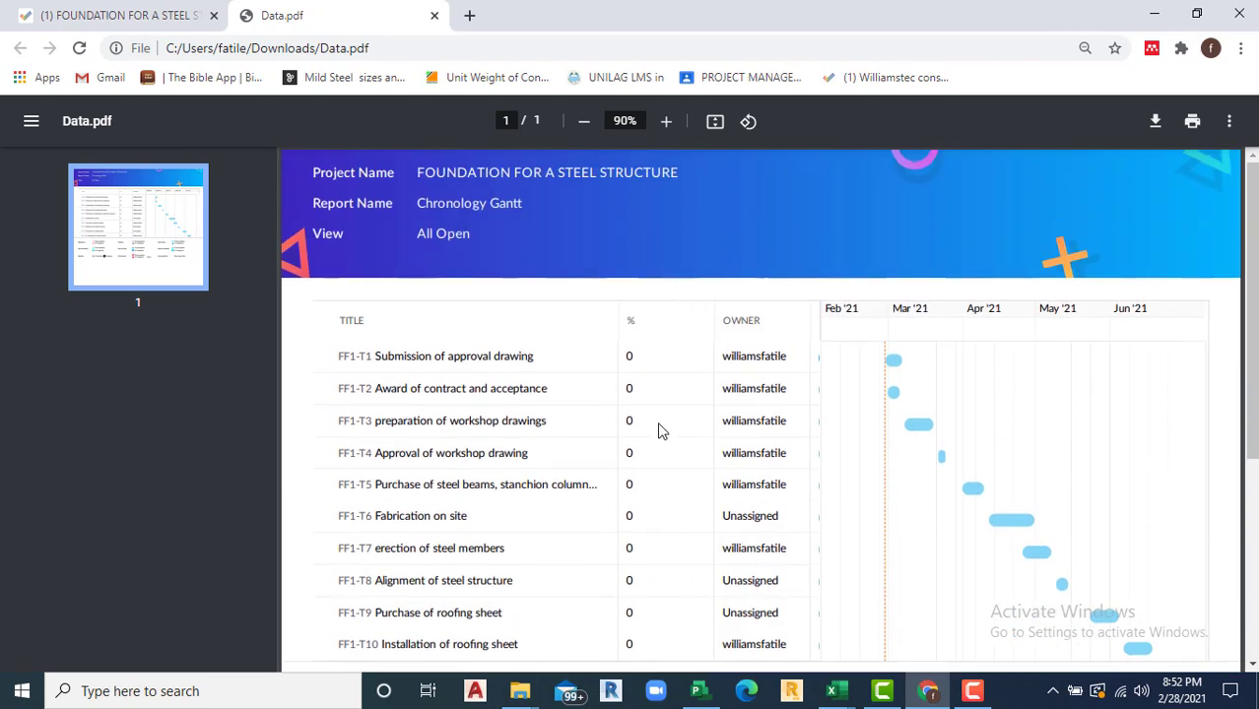
scroll(658, 428, down, 4)
scroll(658, 428, up, 4)
click(126, 18)
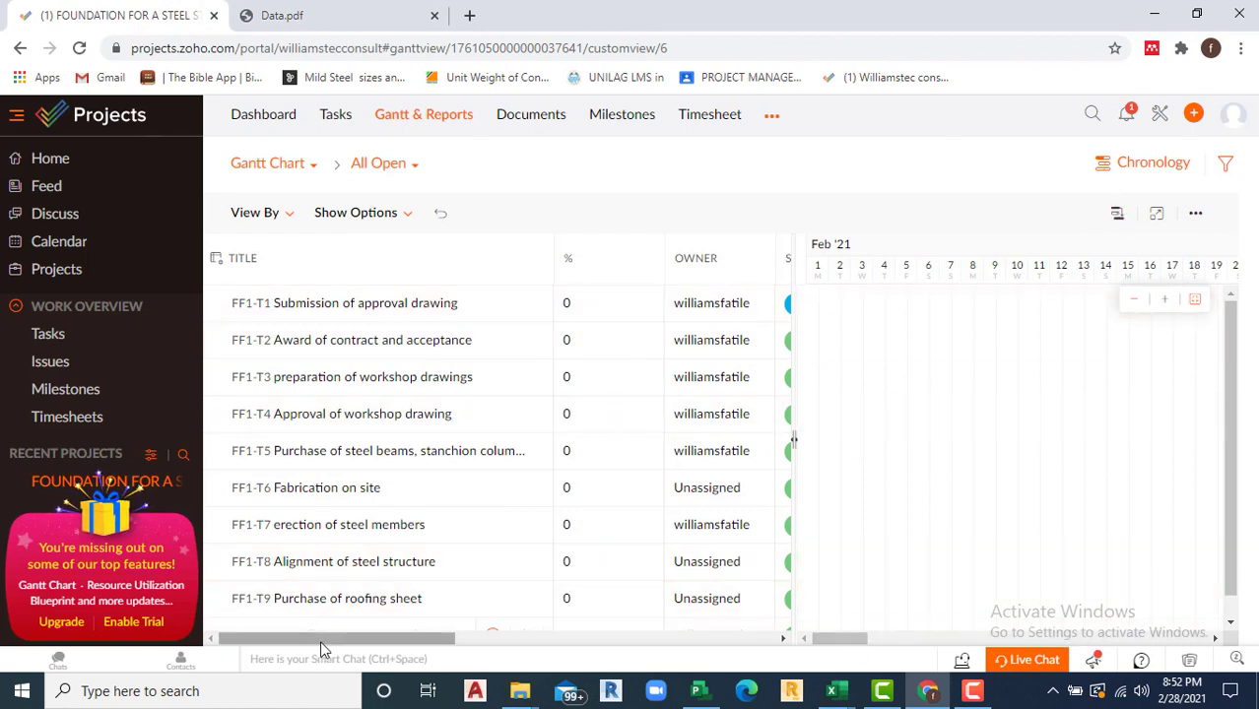
Step: Open the foundation project's Documents page, which has no team folders yet
drag(321, 639, 249, 630)
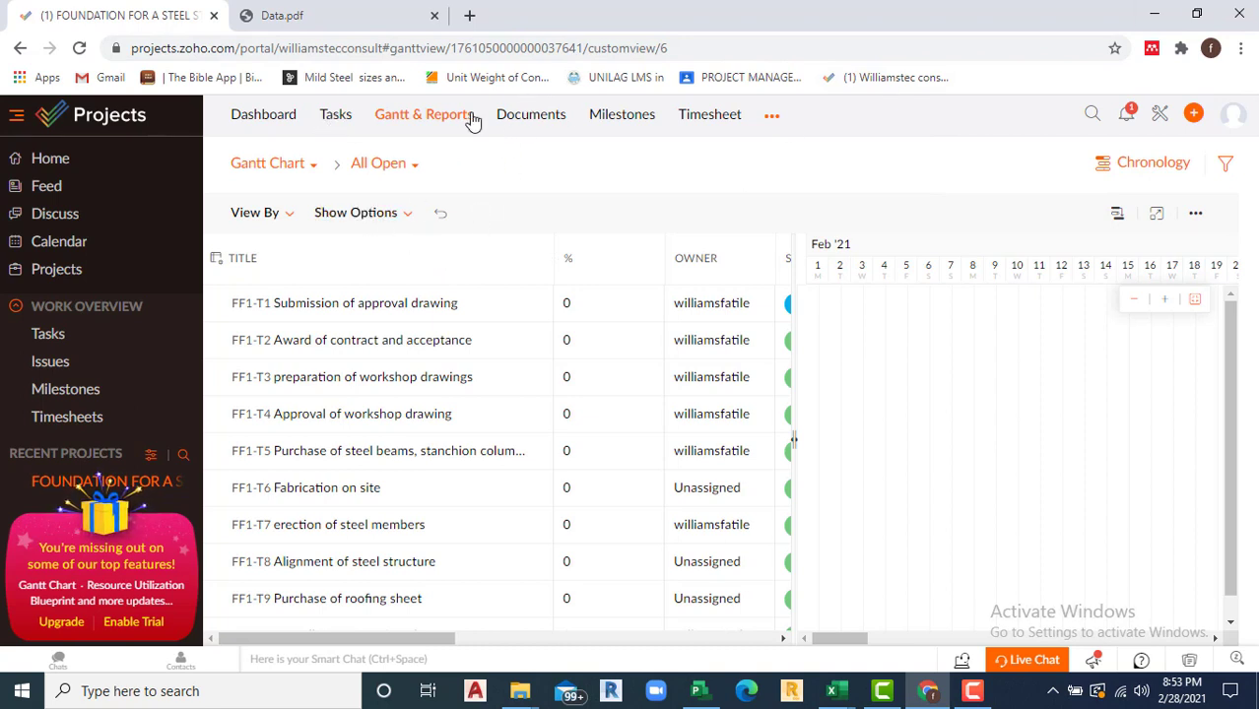
click(528, 118)
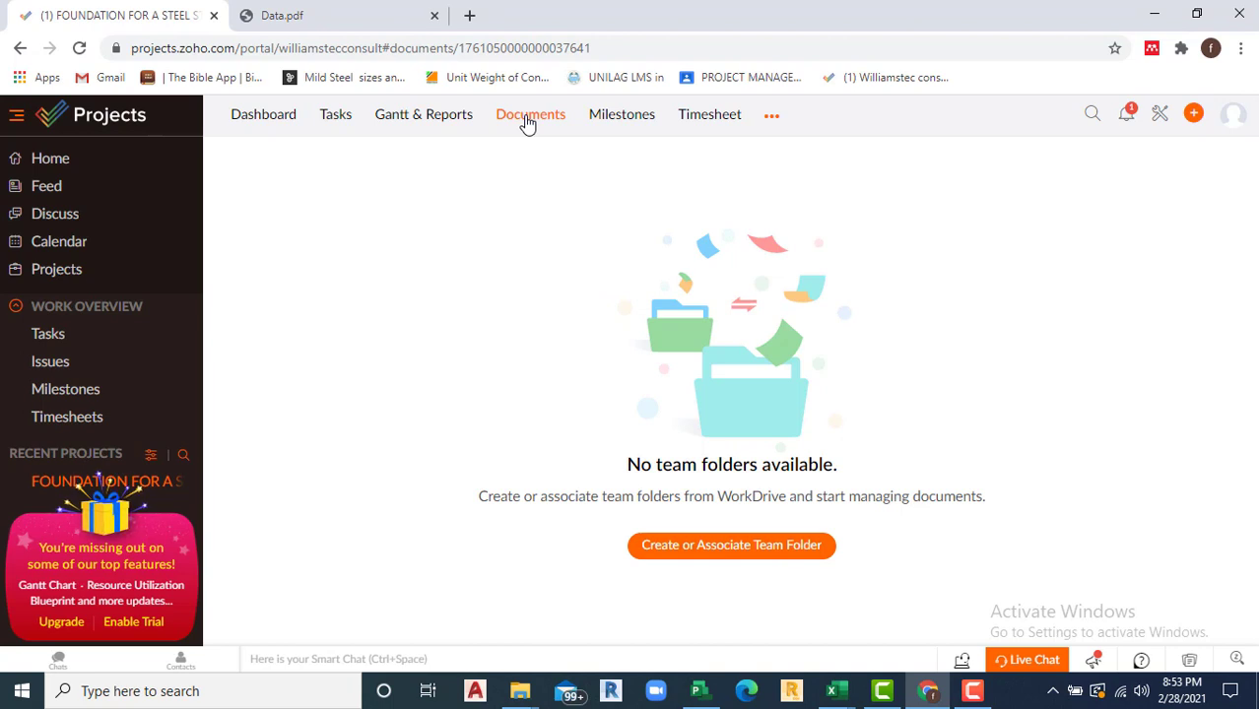
Step: Create an empty team folder named 'drawings' in the project's Documents
click(749, 554)
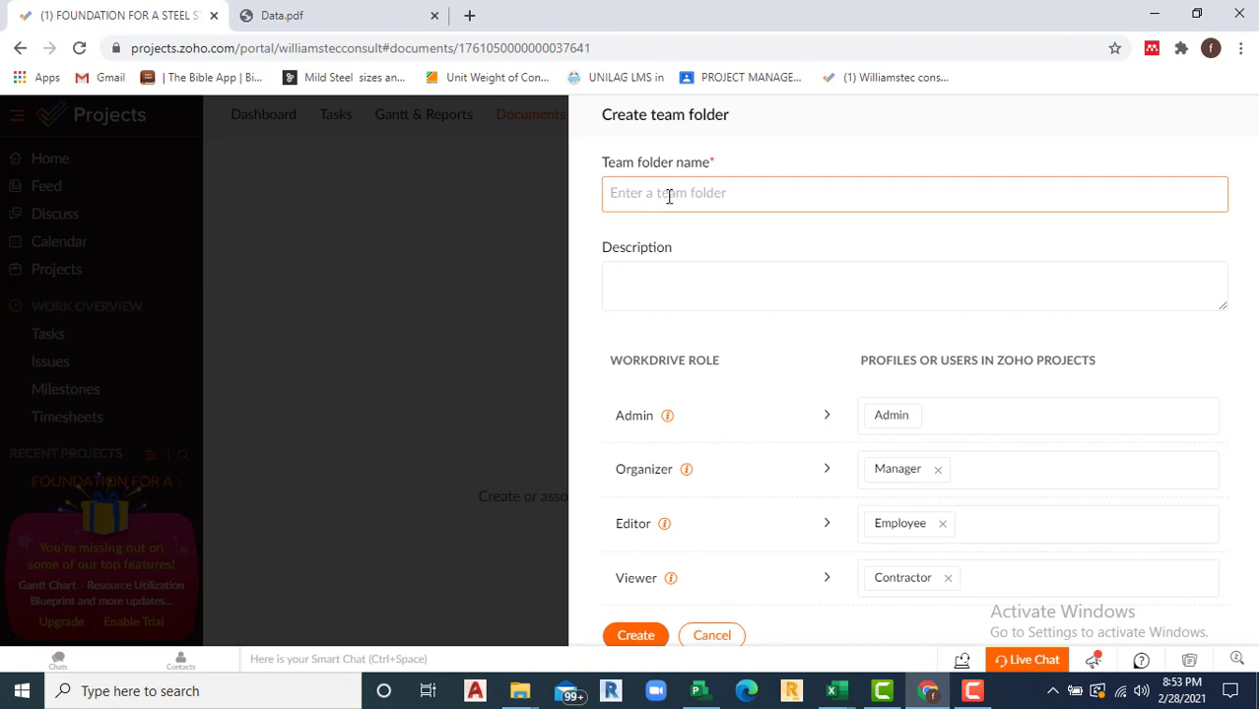
text(drawings)
click(641, 635)
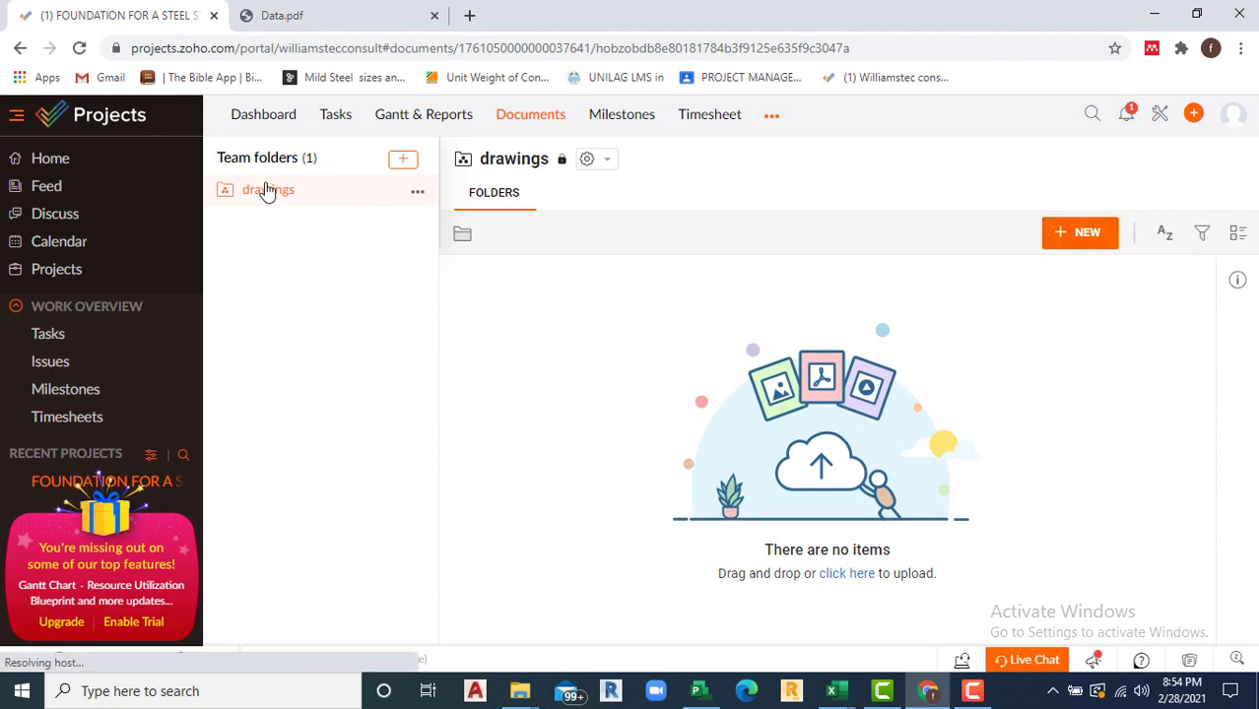
click(417, 194)
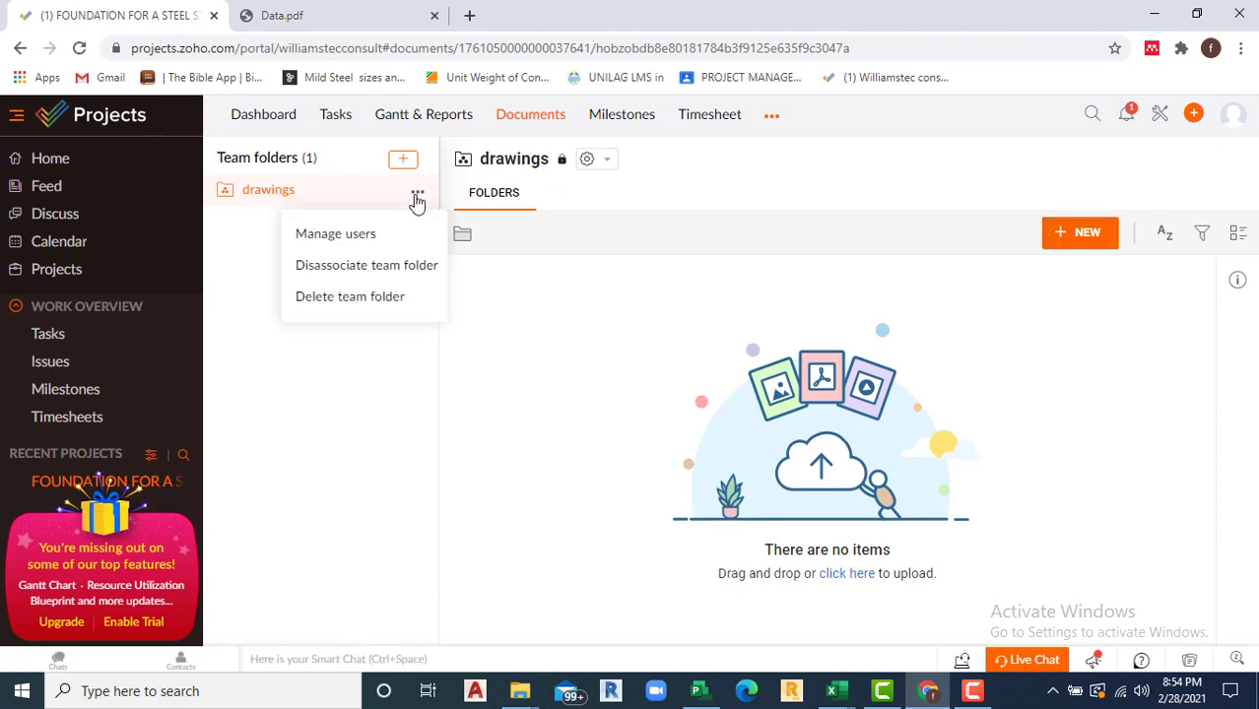
click(297, 397)
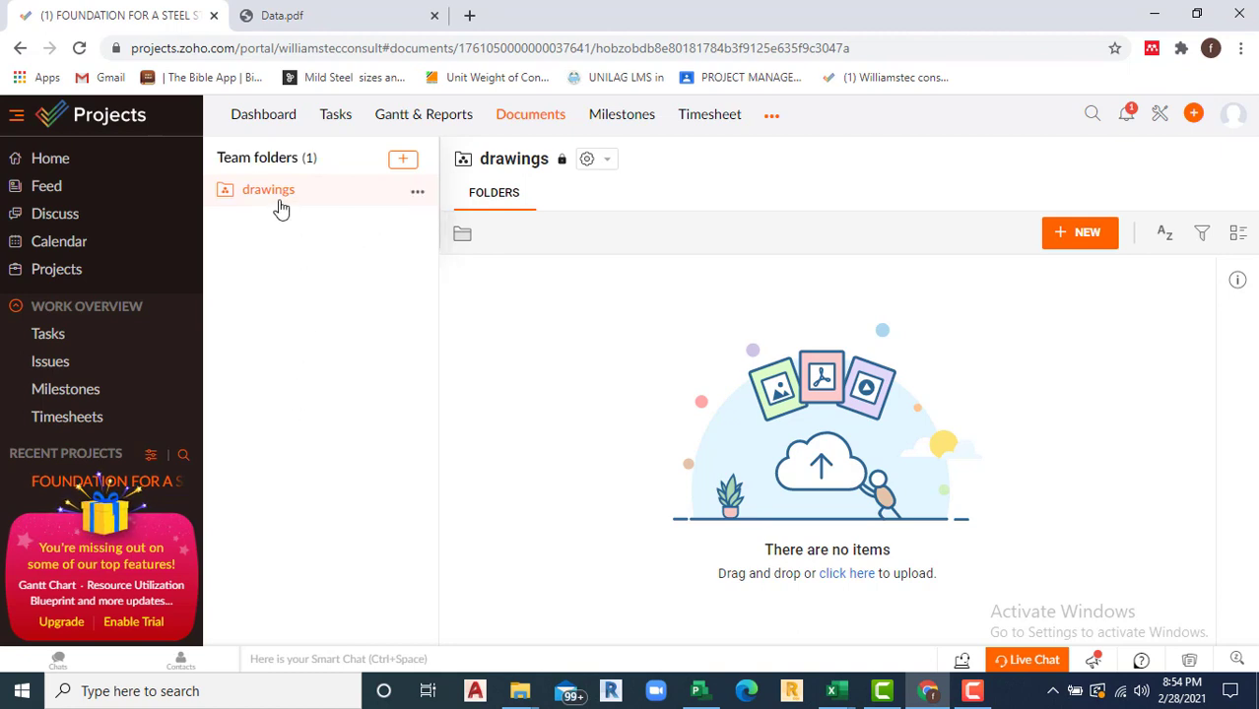
click(607, 162)
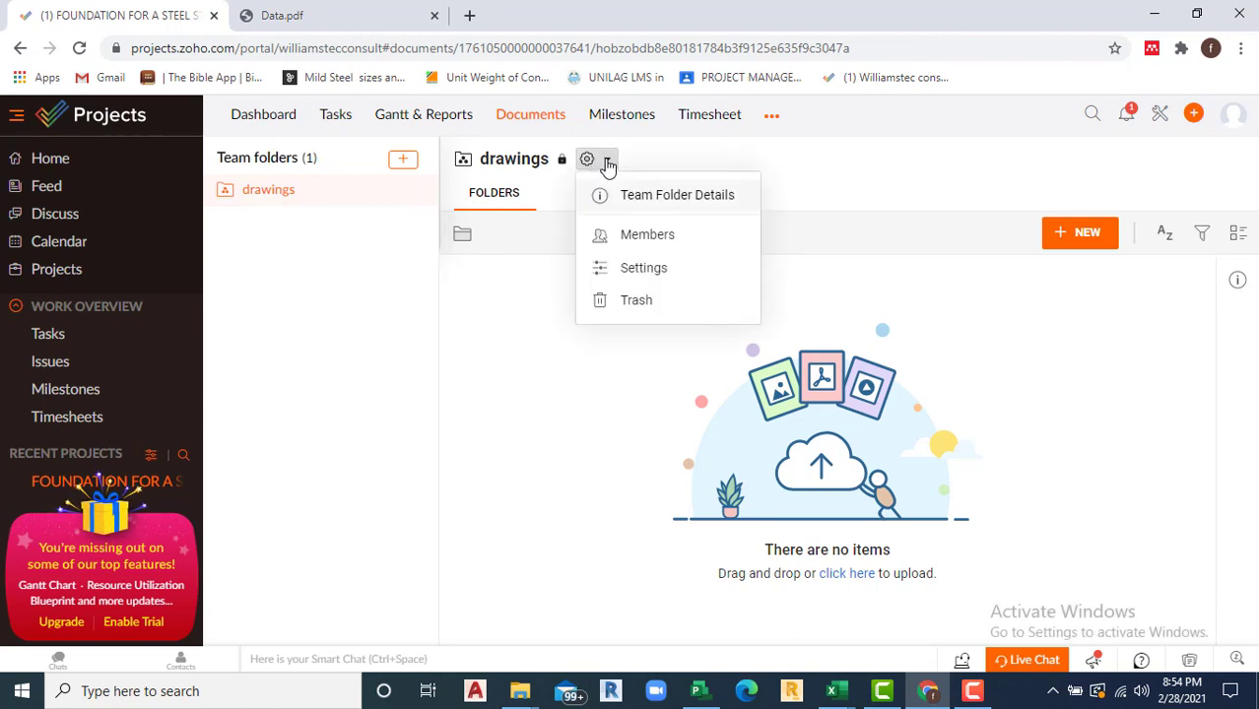
click(649, 268)
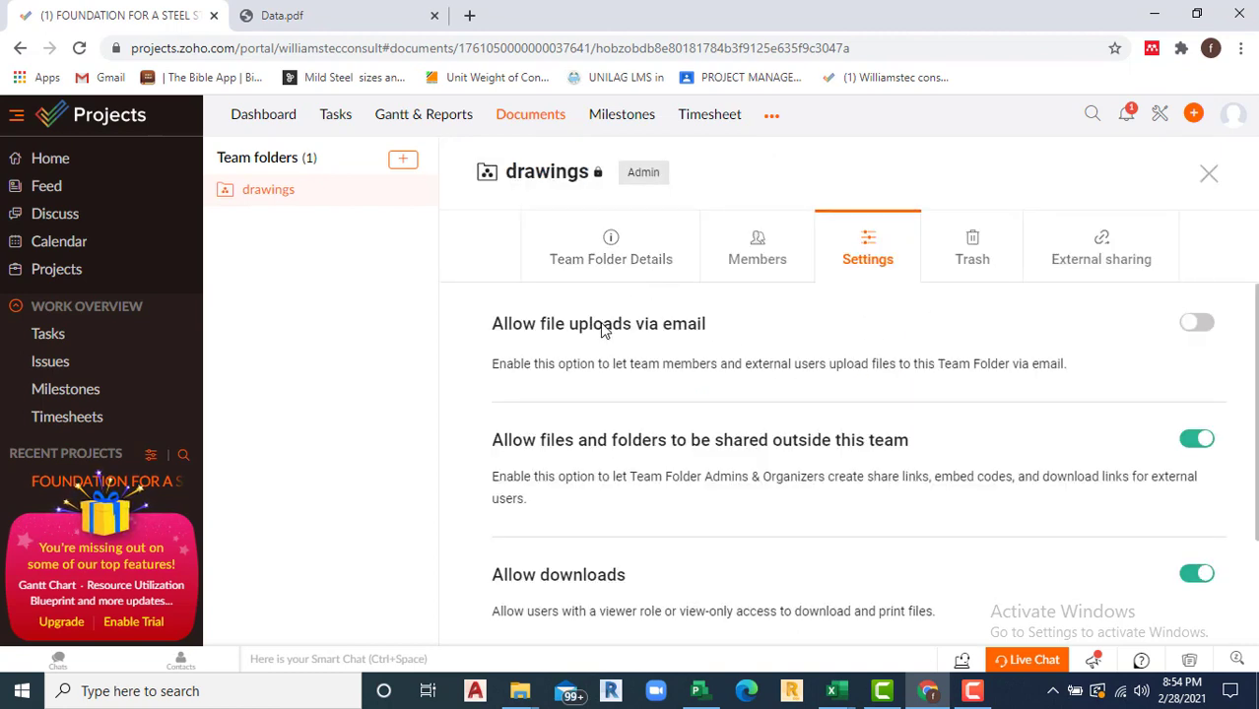
scroll(739, 529, down, 2)
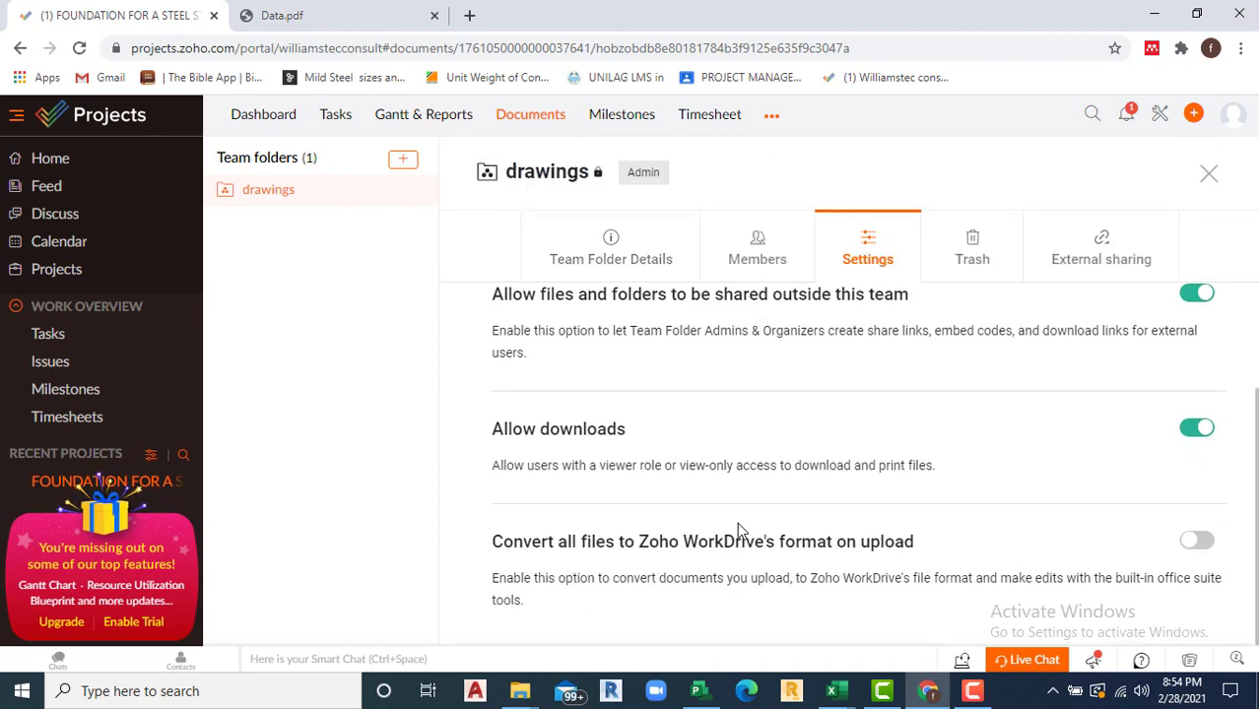
scroll(892, 543, up, 2)
scroll(892, 544, down, 2)
scroll(758, 540, up, 2)
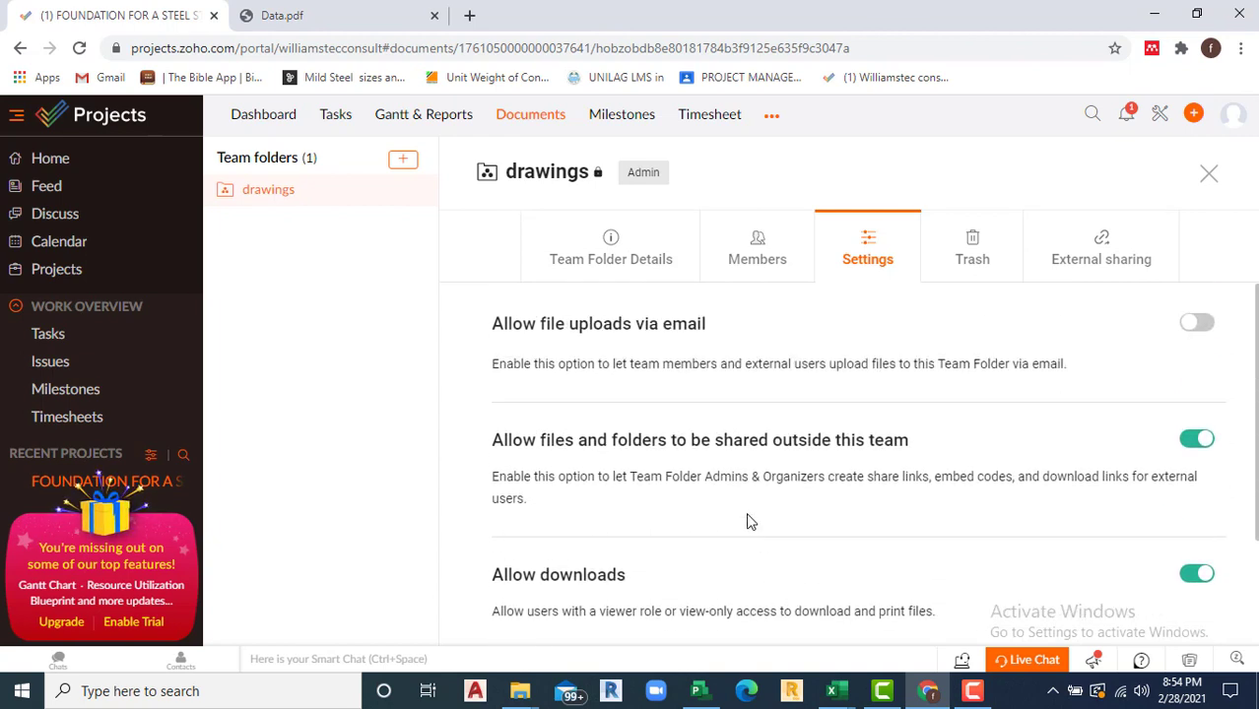
click(1209, 175)
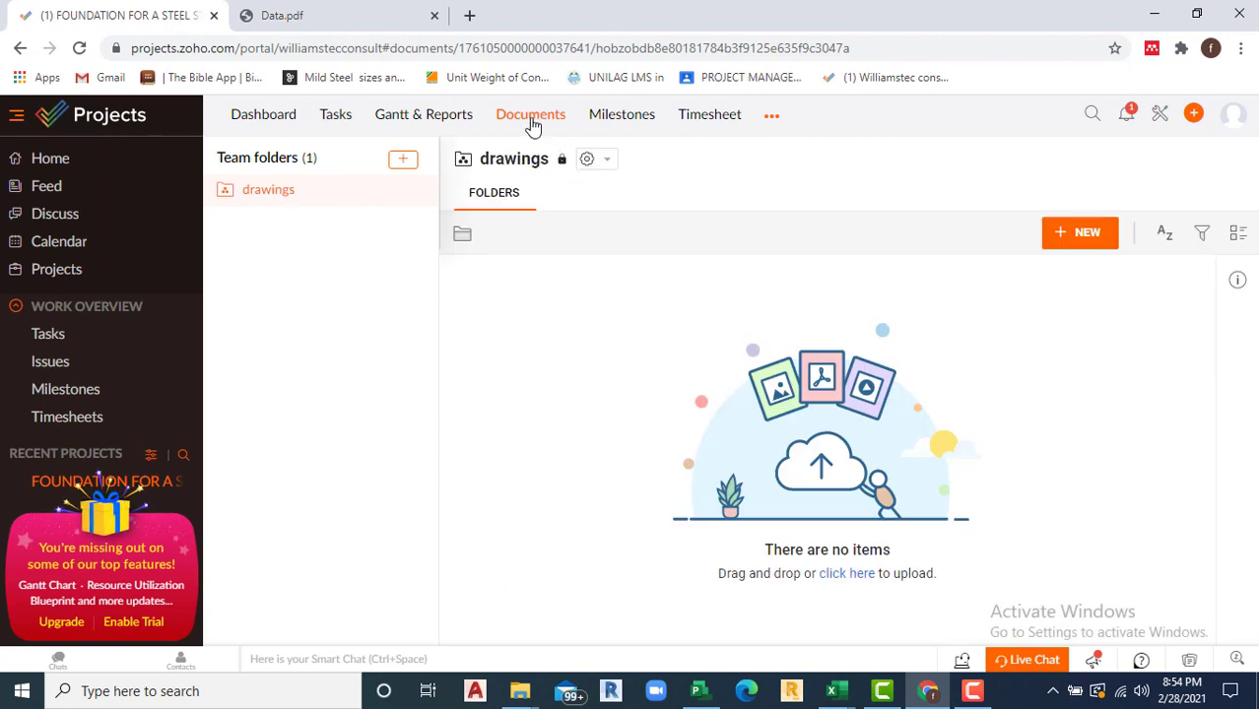
Step: From the Timesheet page, open the upgrade plans showing Premium ₦1,200 and Enterprise ₦2,700
click(718, 117)
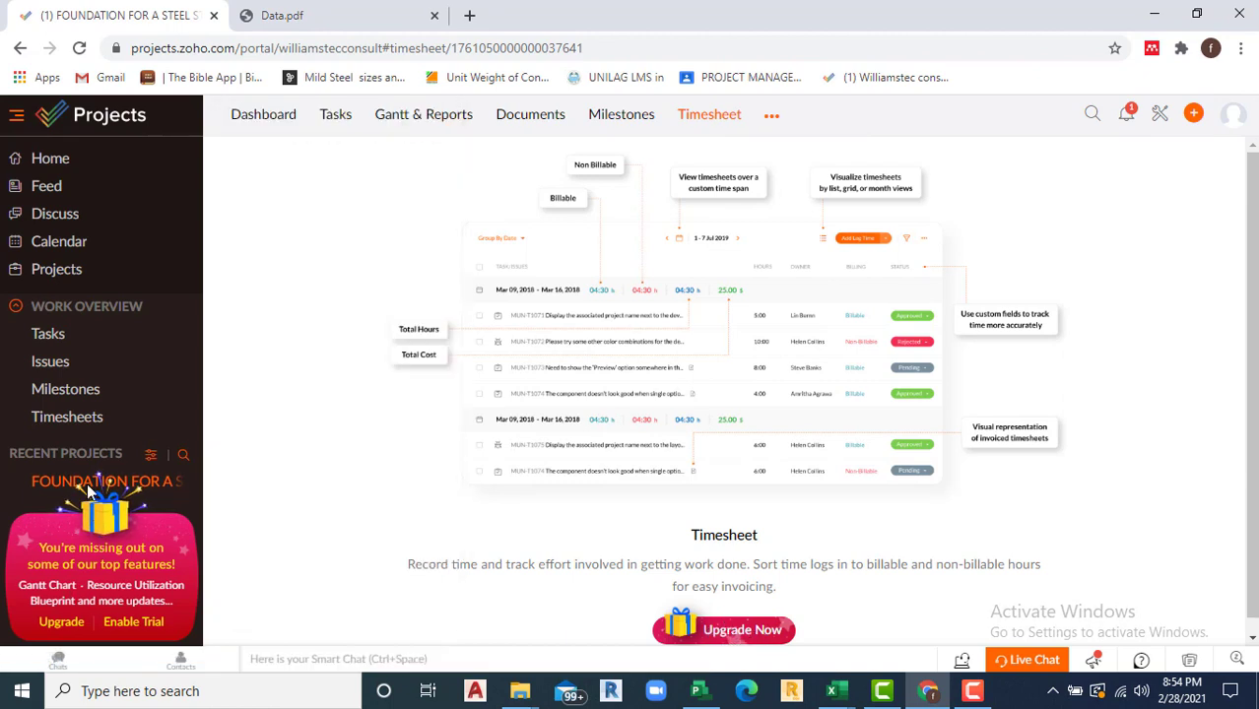
mouse_move(135, 576)
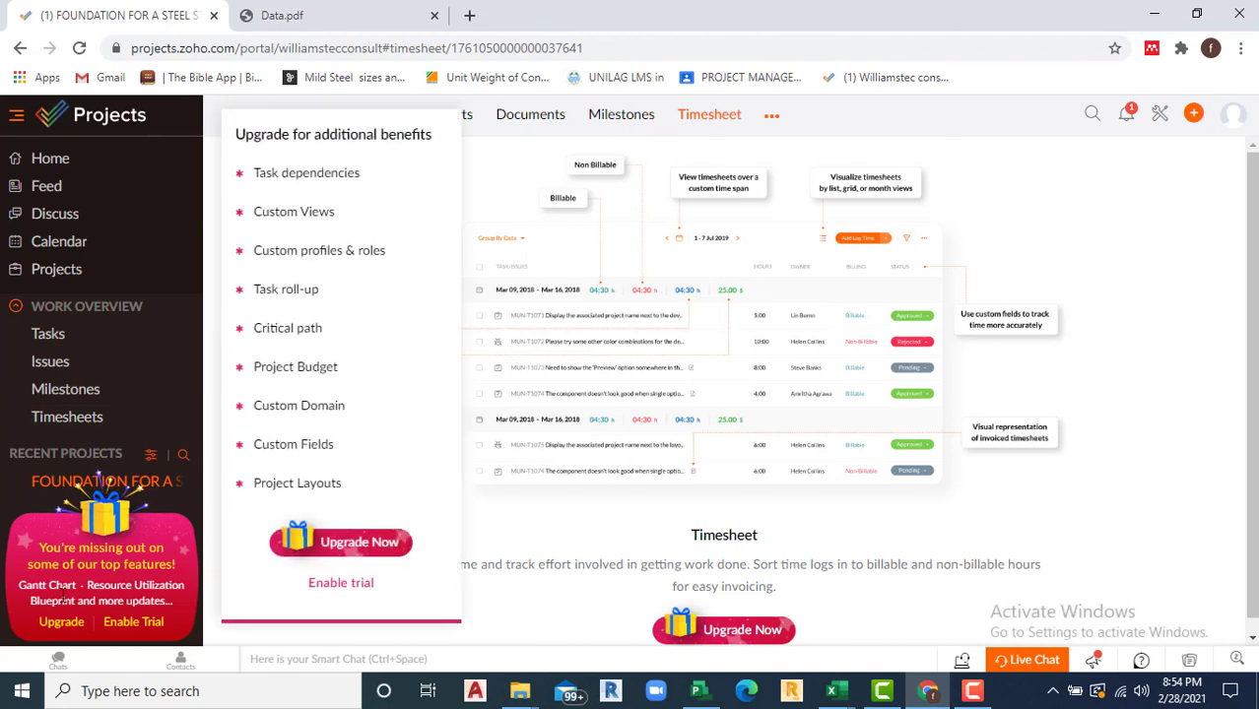
click(52, 631)
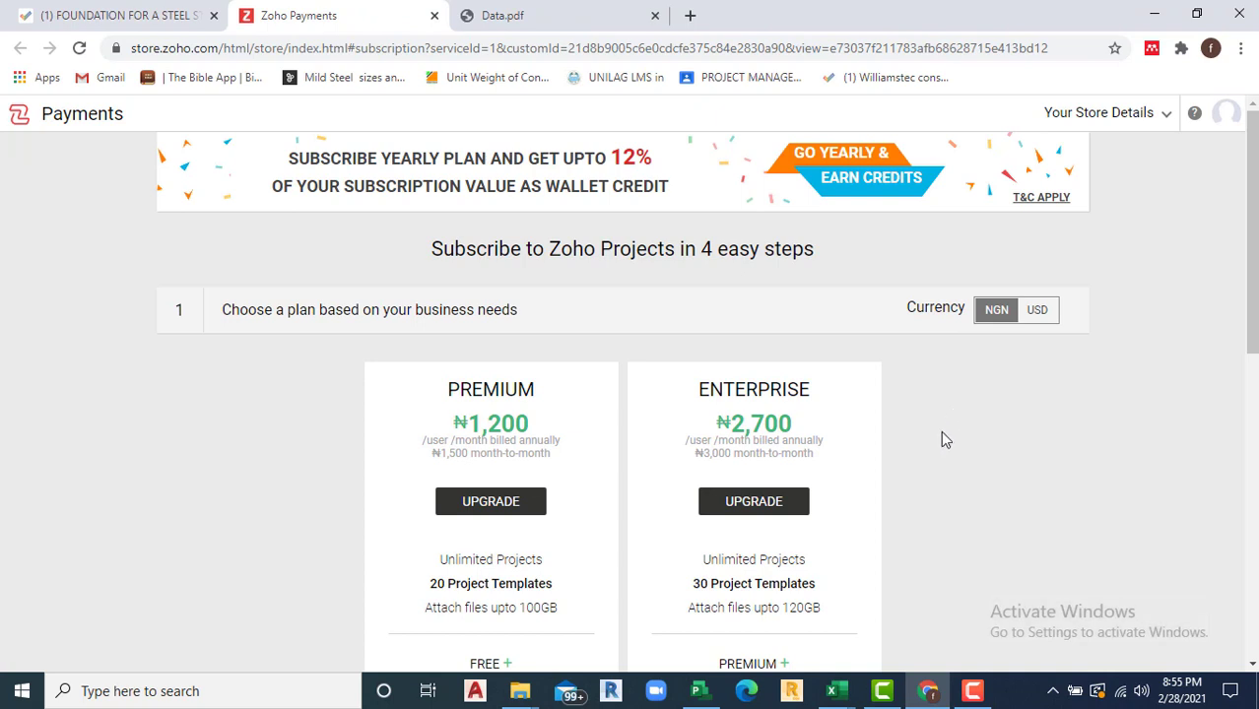
Step: Browse the plan cards and add-ons, then switch prices to USD: Premium $4, Enterprise $9
scroll(951, 452, down, 1)
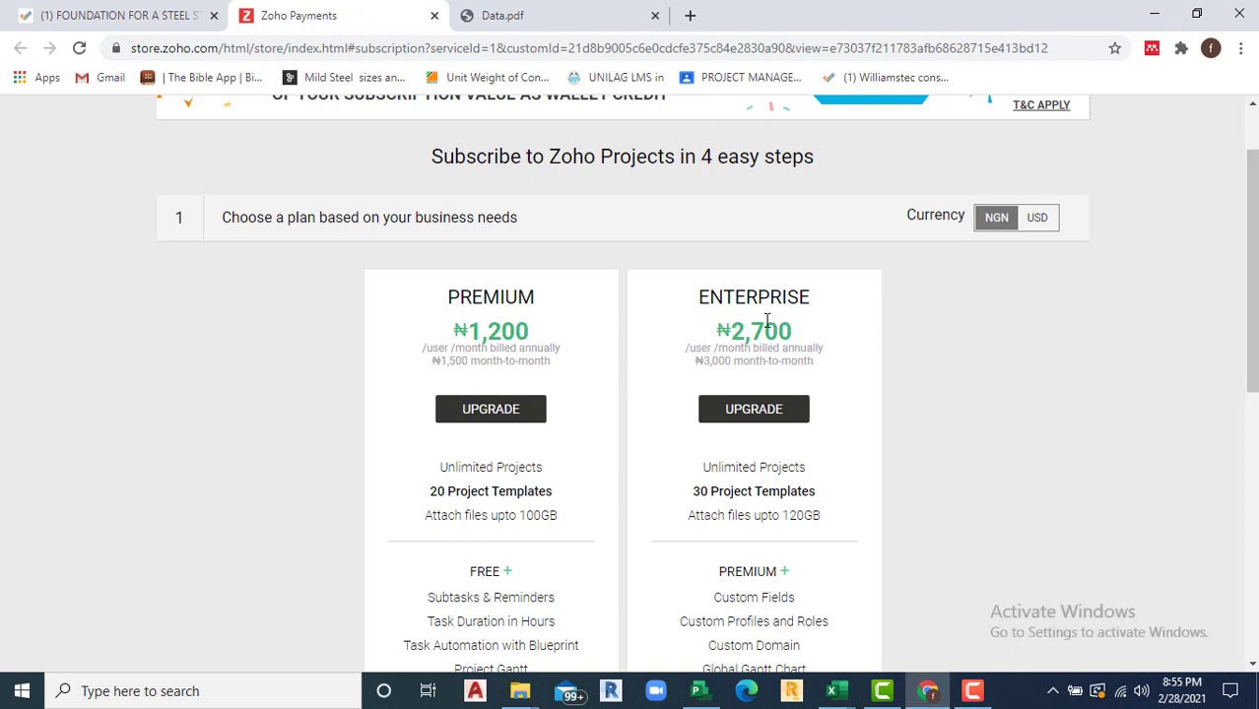
scroll(793, 378, down, 1)
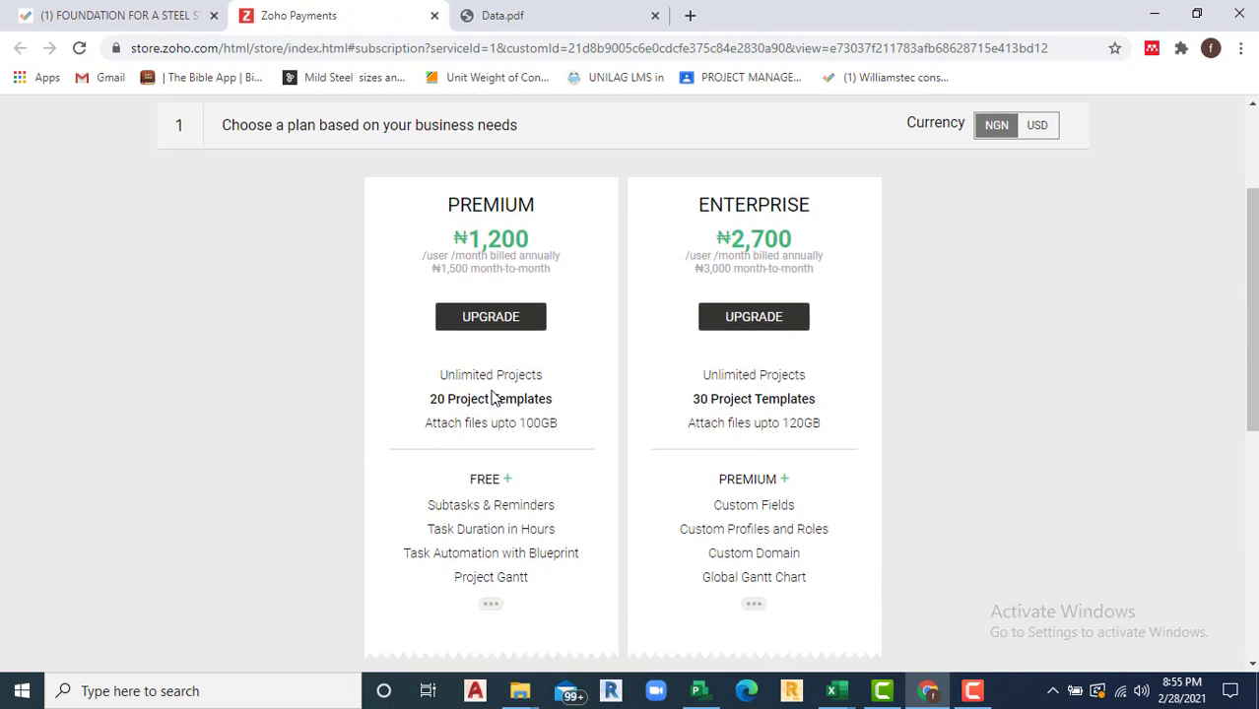
scroll(499, 396, down, 1)
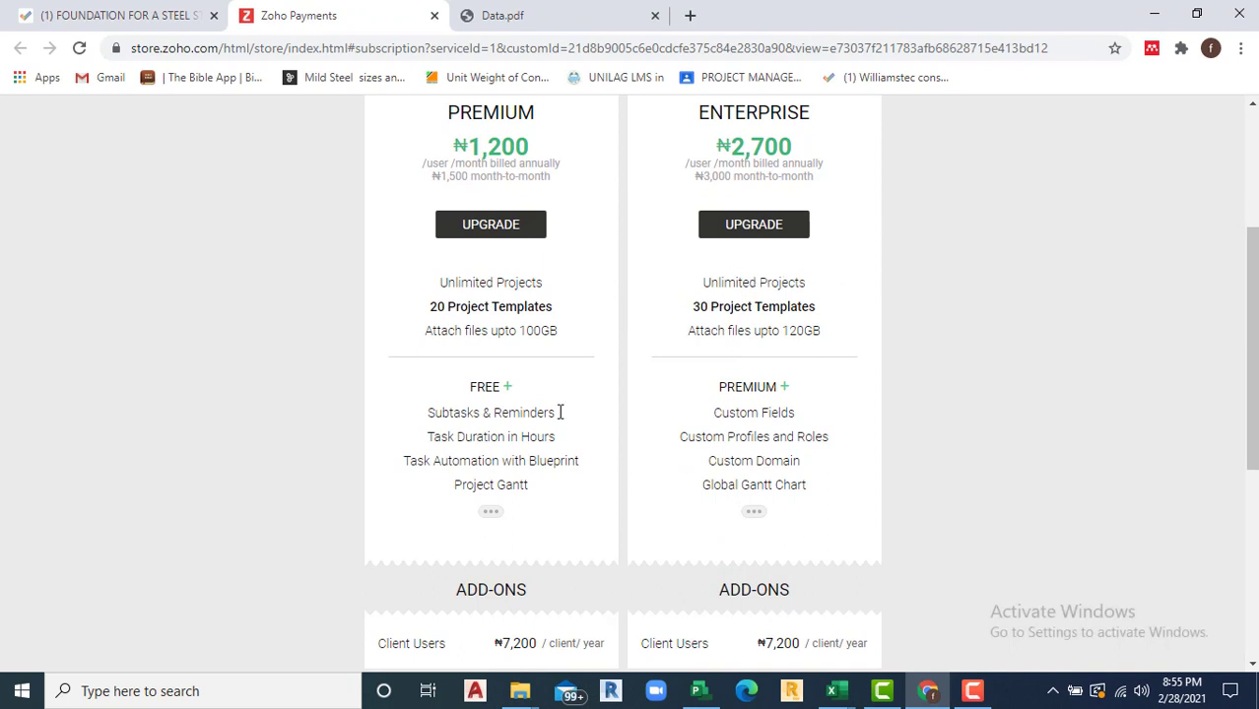
scroll(558, 409, down, 2)
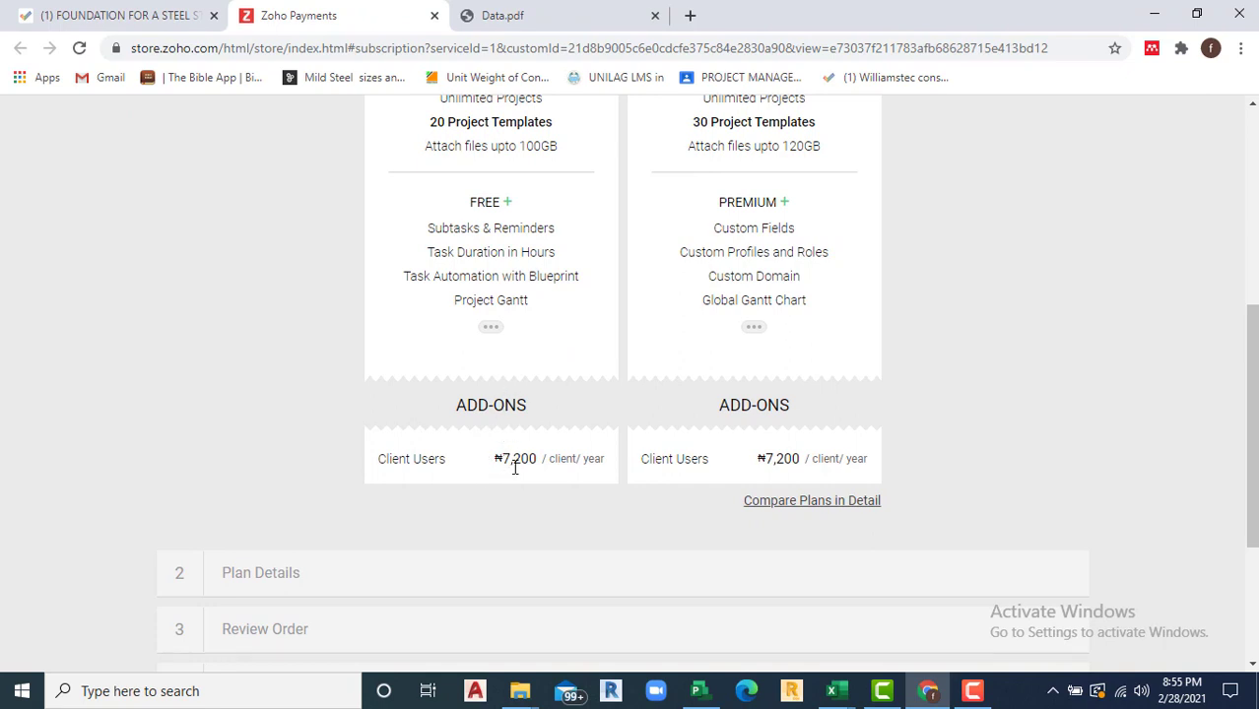
scroll(504, 473, up, 1)
scroll(505, 475, up, 2)
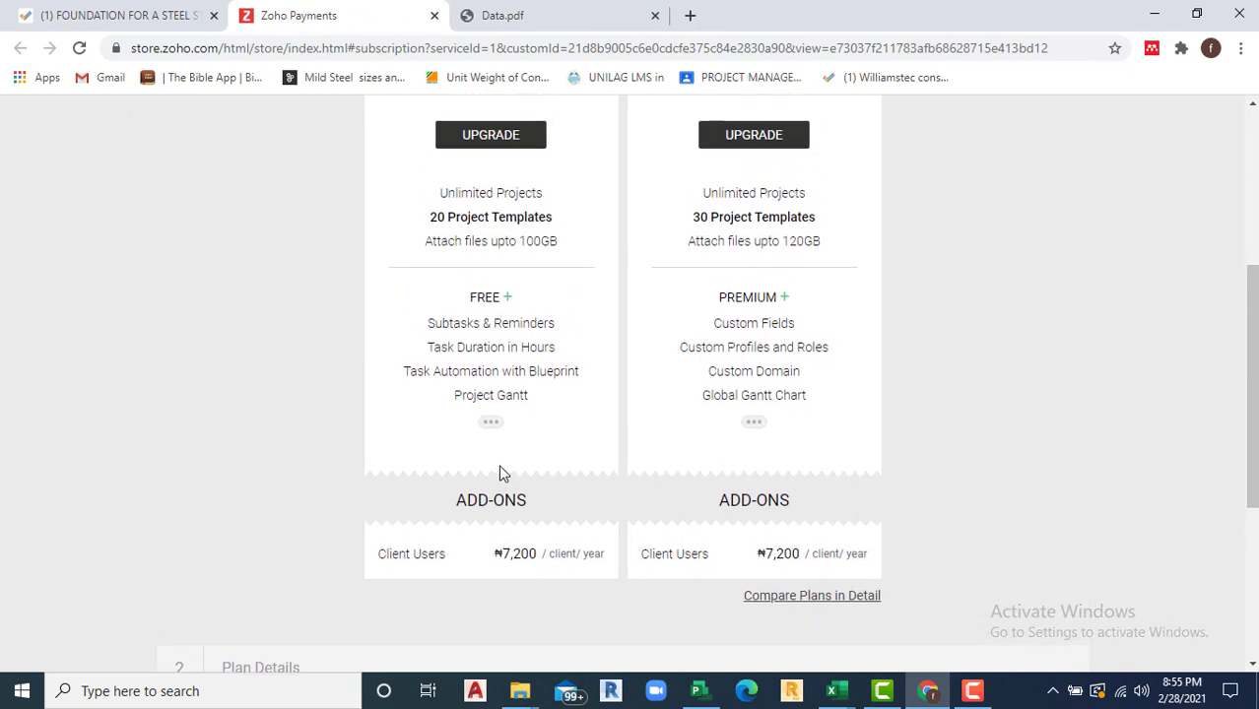
scroll(503, 474, up, 2)
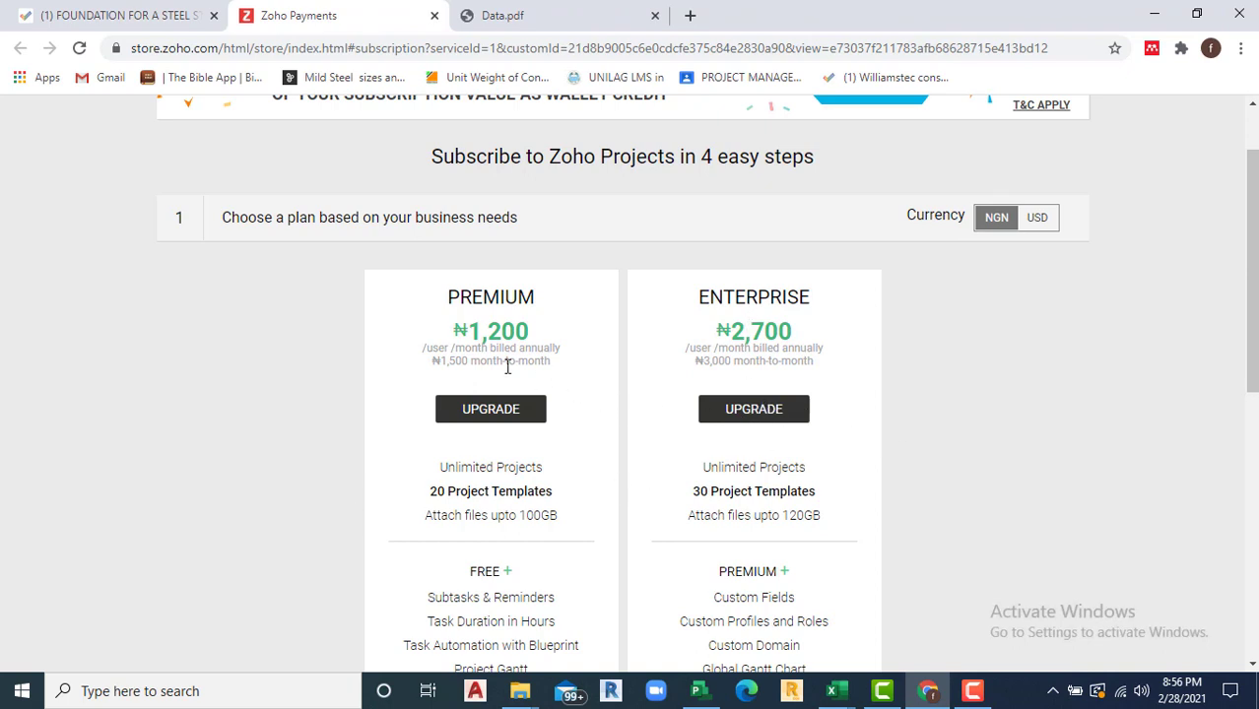
scroll(508, 363, up, 1)
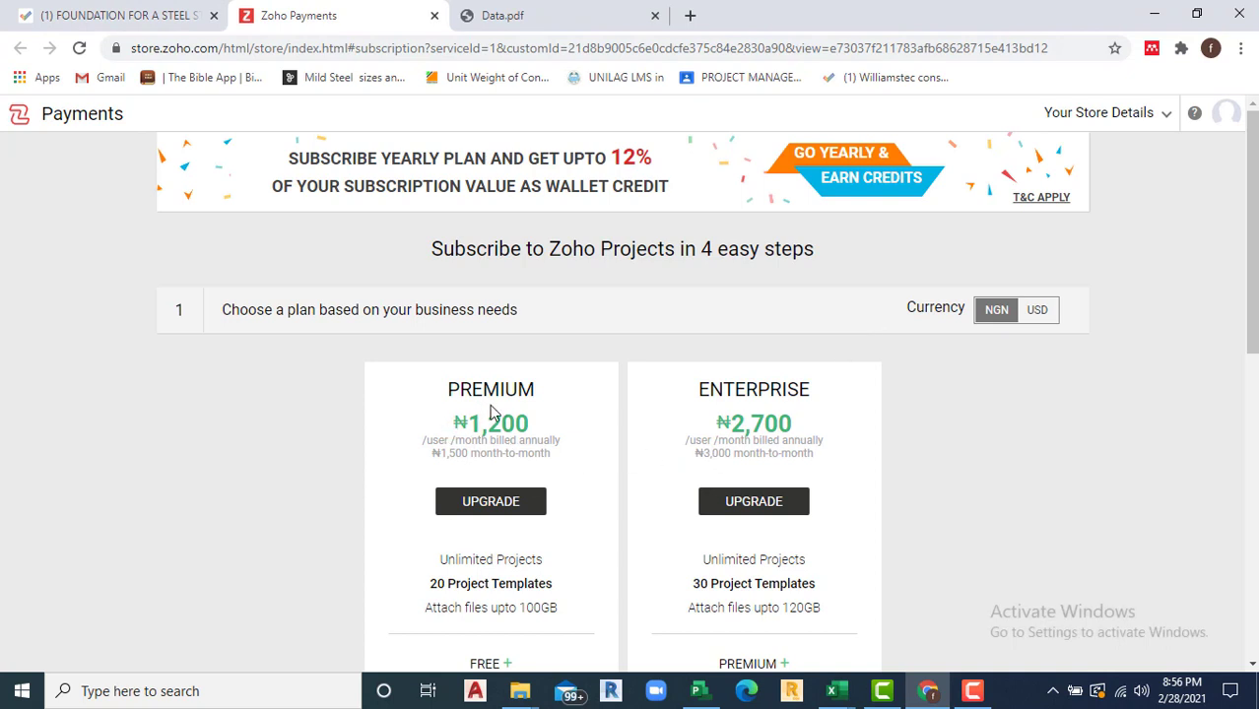
click(1041, 315)
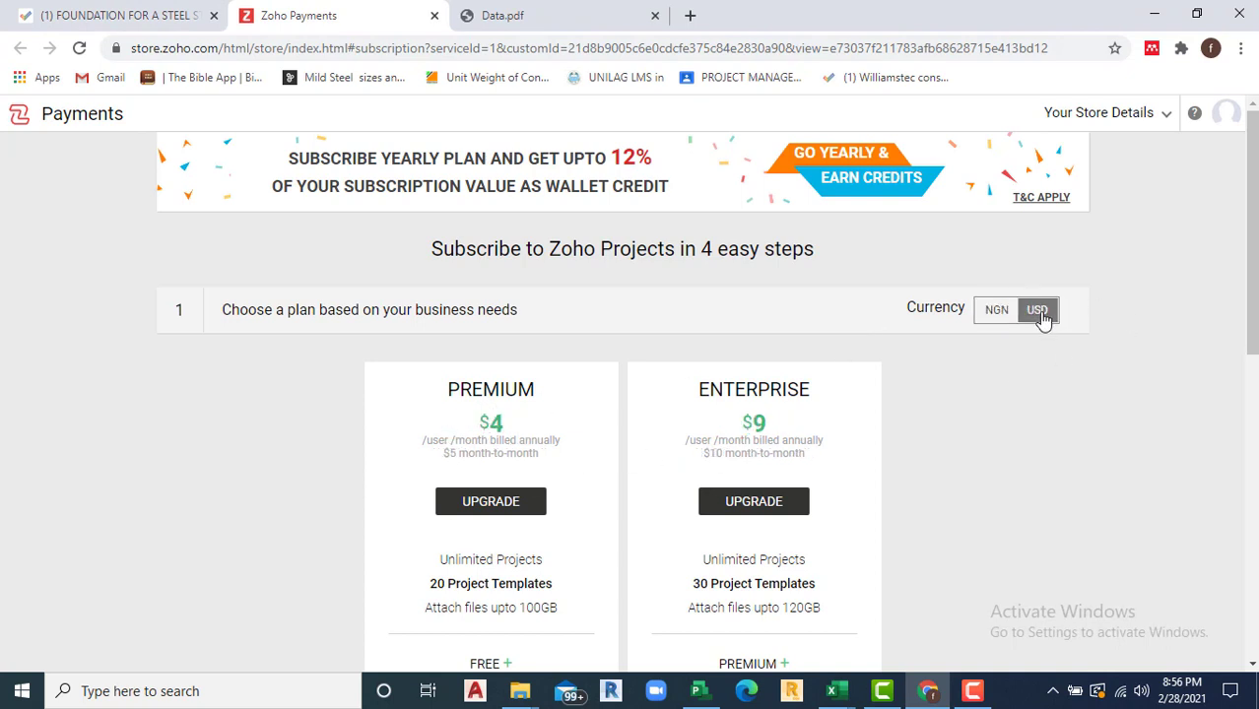
click(1044, 315)
Step: Return to Zoho Projects' Home summary: 7 open tasks, 0 issues, 3 open milestones
click(136, 18)
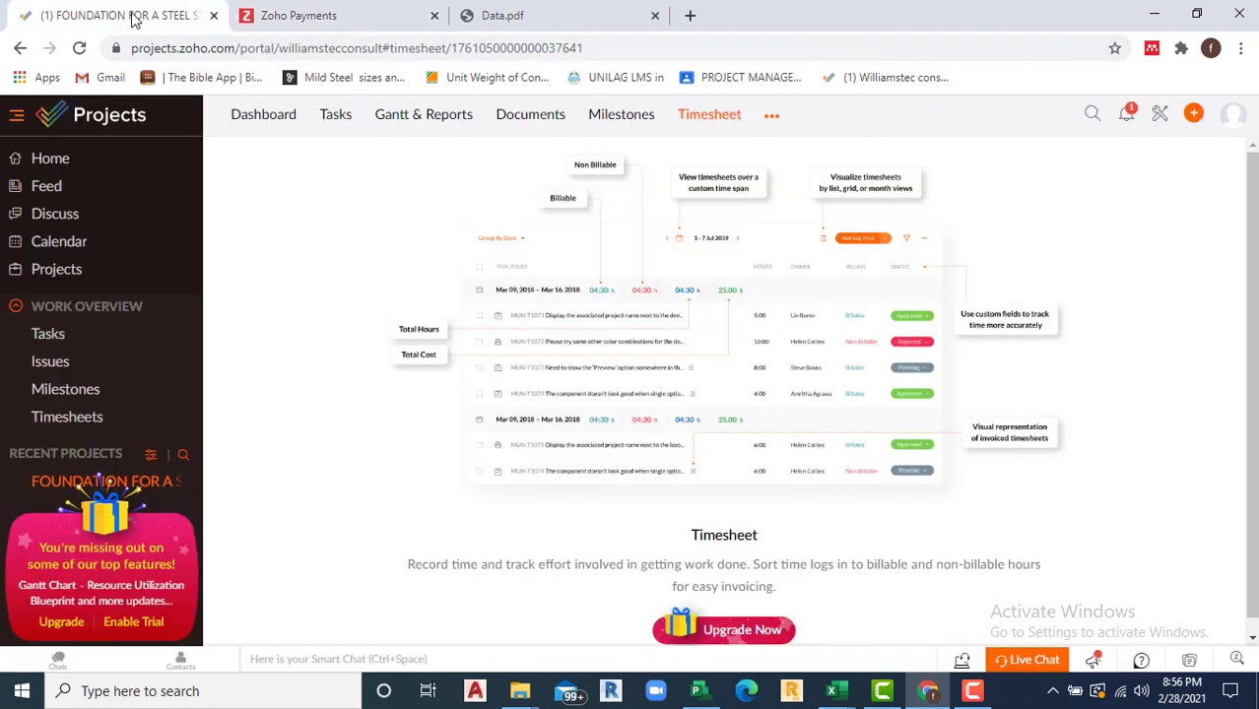
click(66, 165)
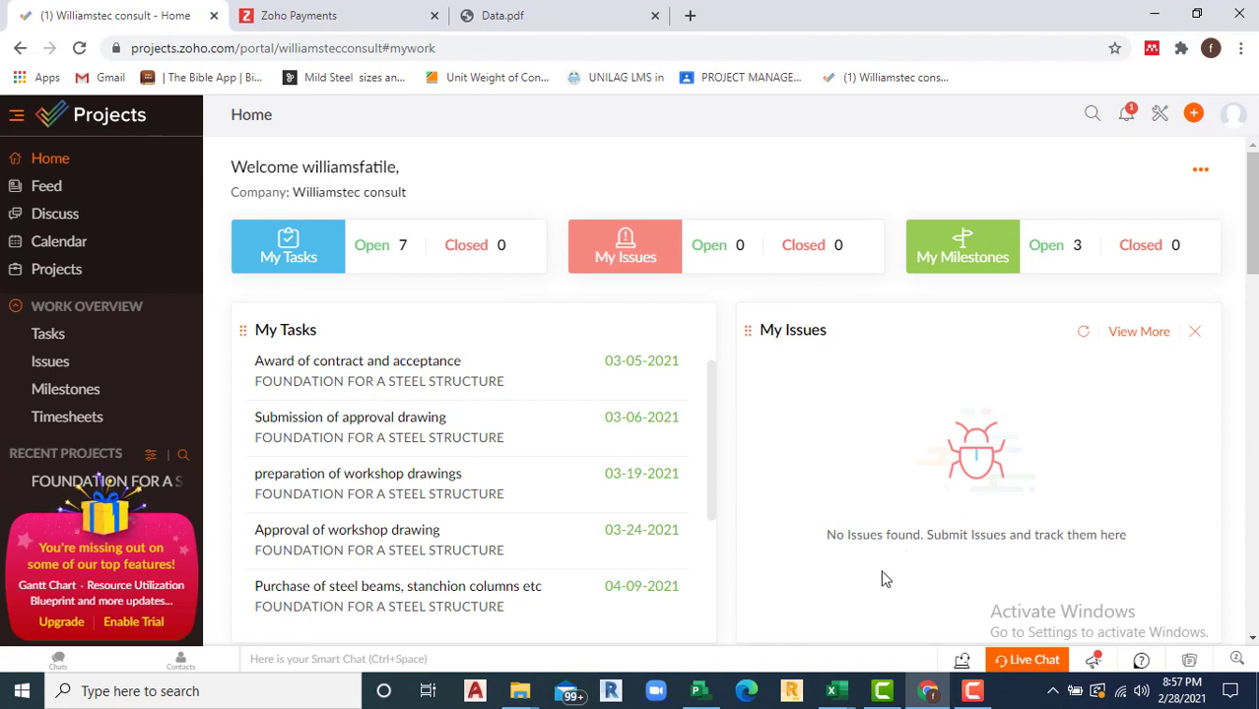
click(963, 695)
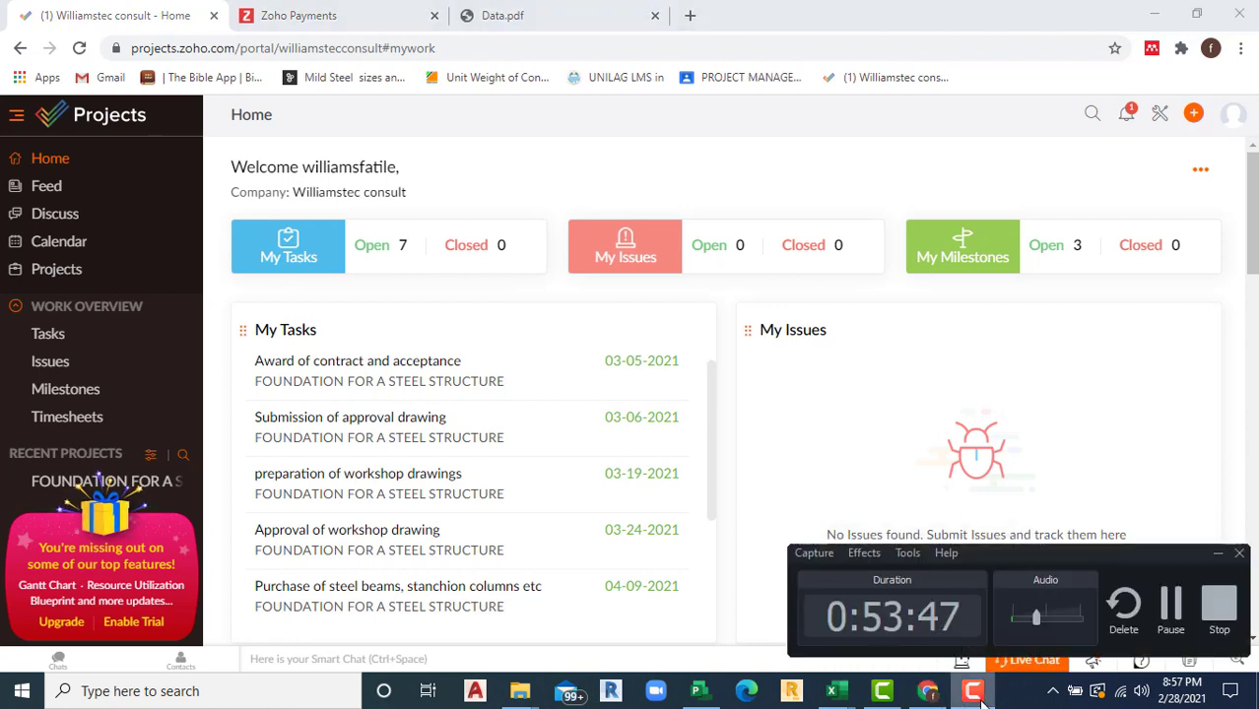